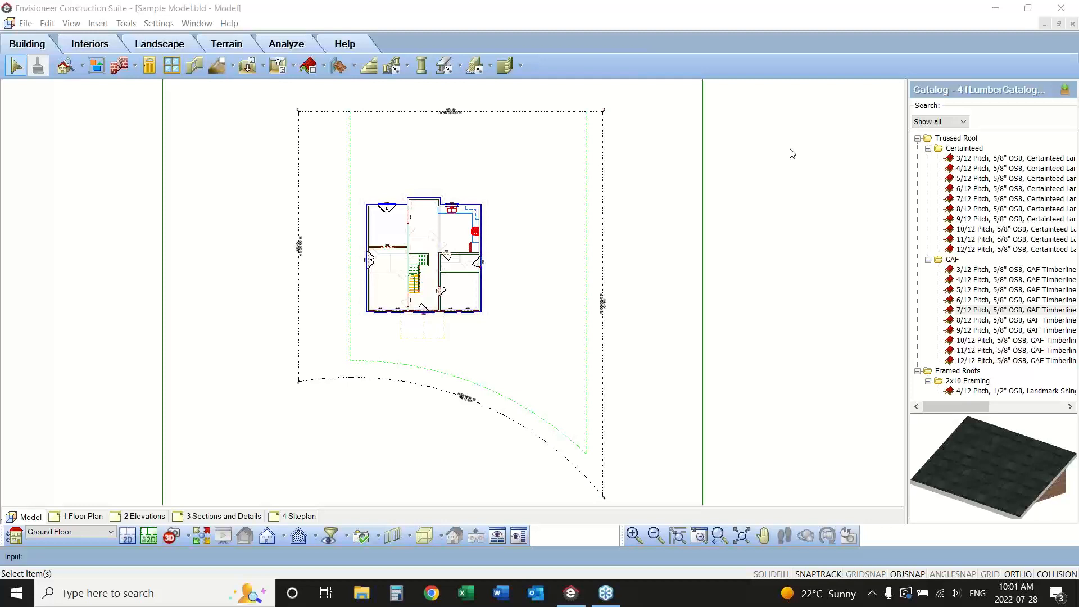
View the whole house in 3D from a front corner, and return to the 2D ground floor plan.
left_click(424, 536)
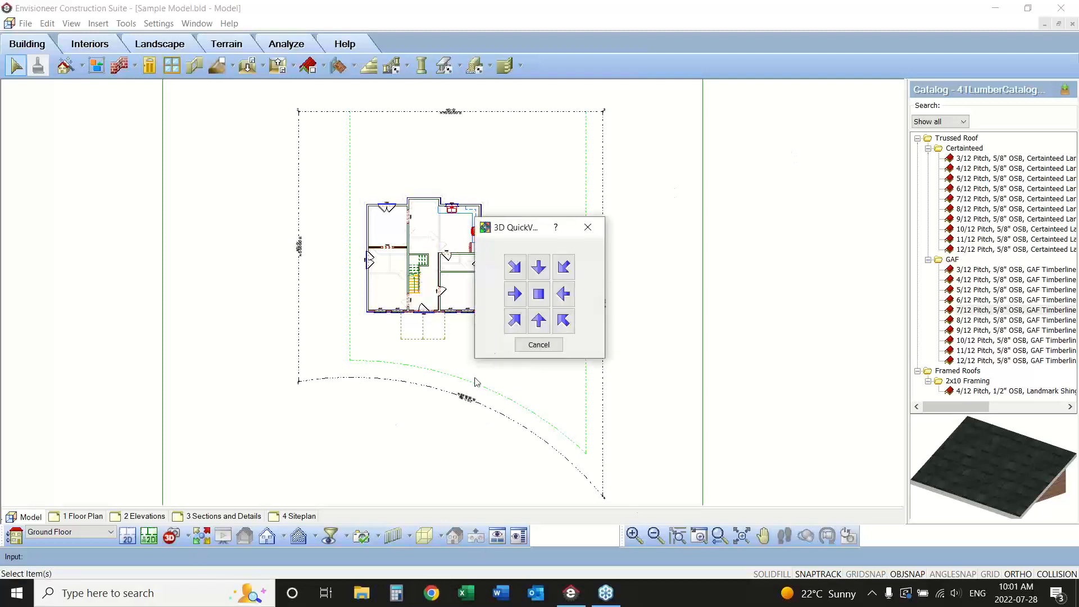
left_click(515, 320)
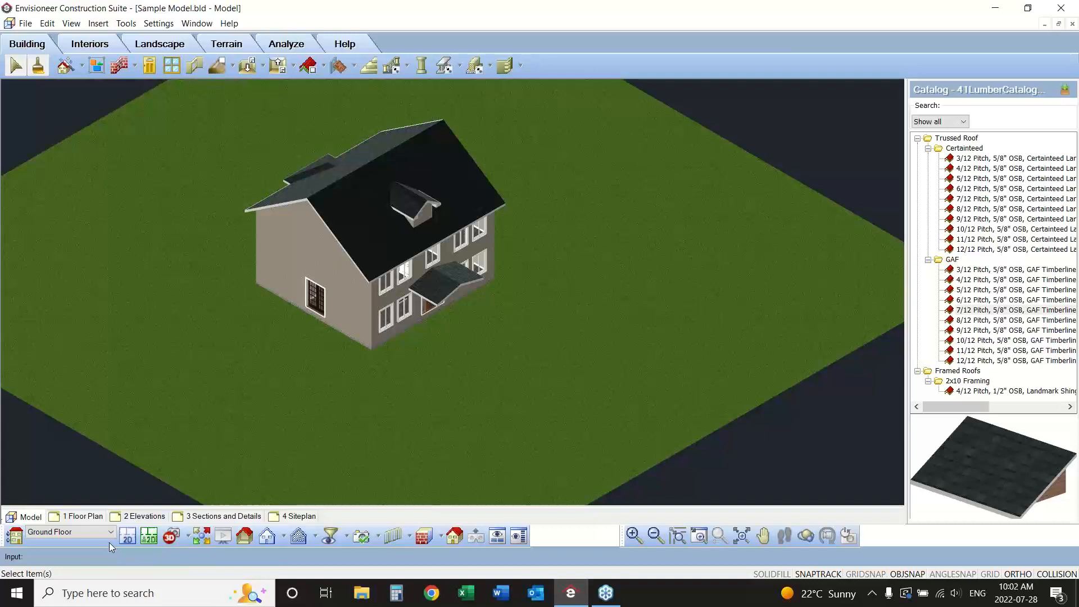
left_click(128, 535)
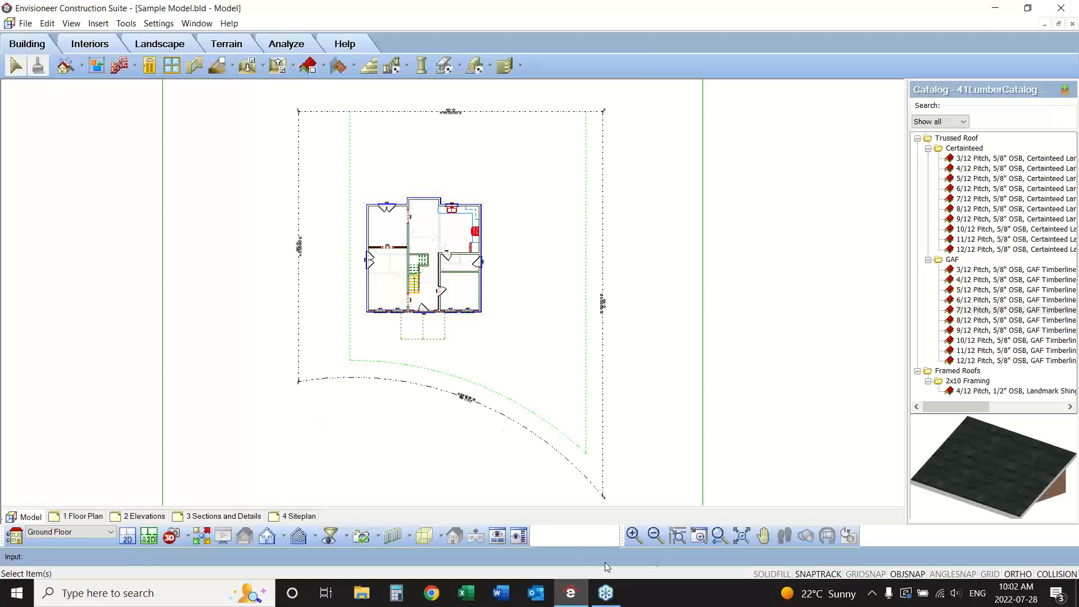
Open the document settings for automatic exterior dimensions and move the dialog clear of the house plan.
left_click(699, 537)
left_click_drag(502, 180, 331, 362)
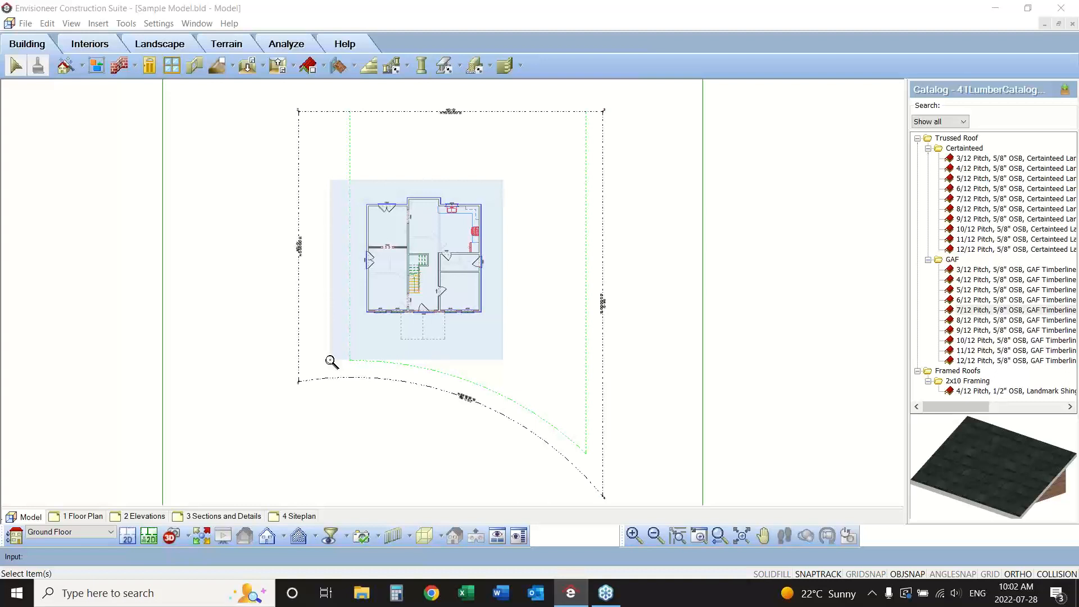
left_click_drag(331, 361, 331, 362)
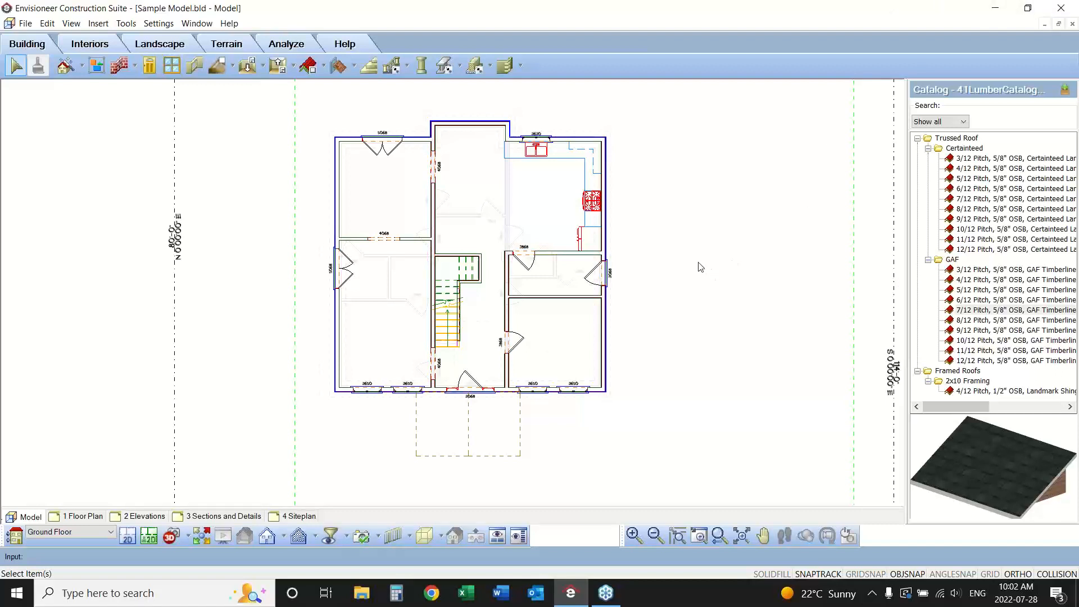
left_click(159, 24)
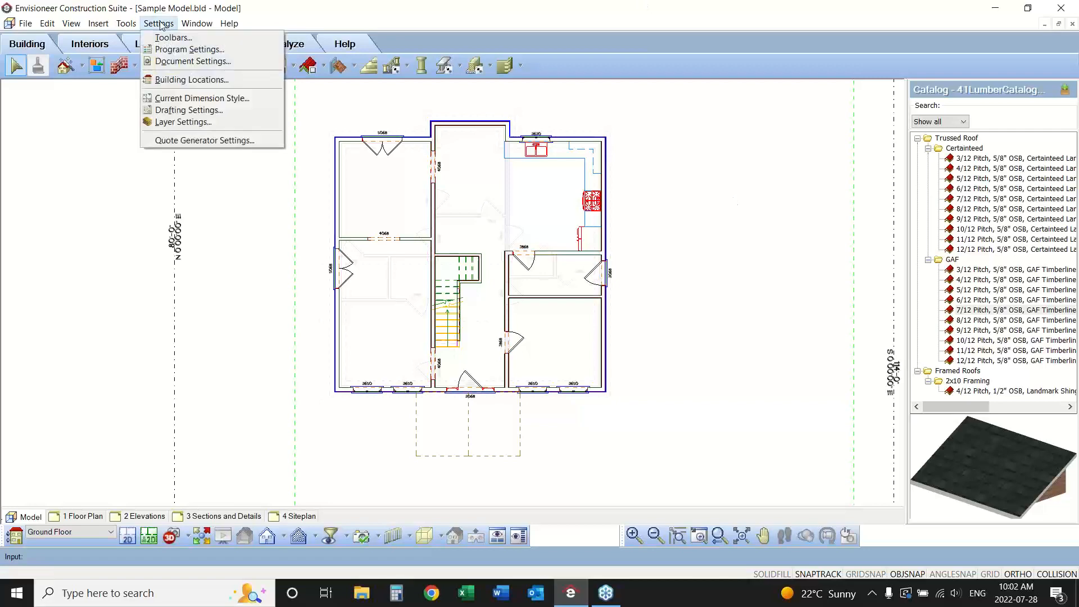
left_click(179, 62)
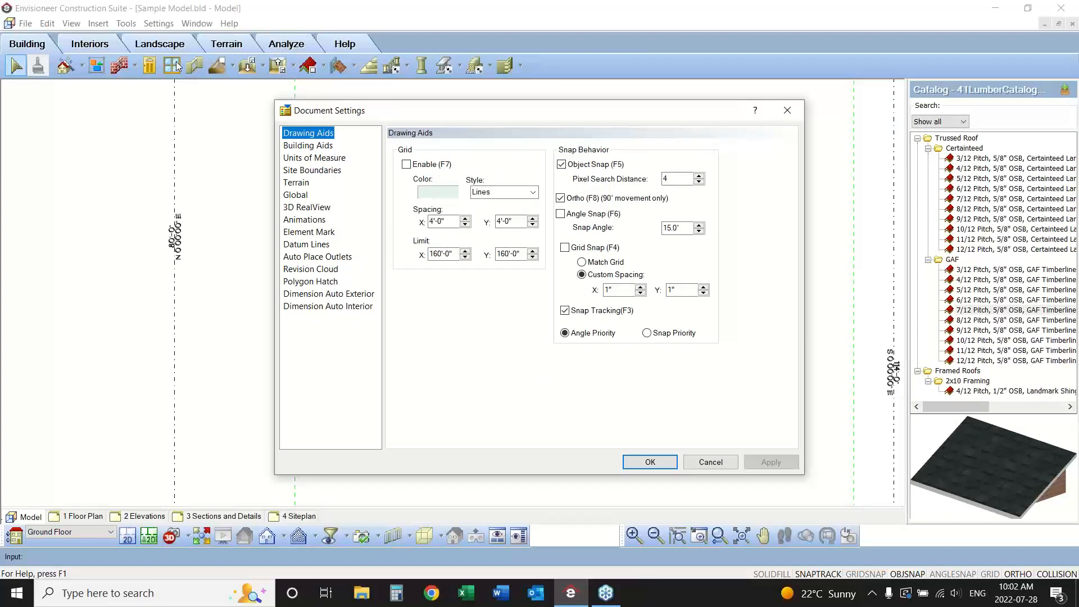
left_click(302, 296)
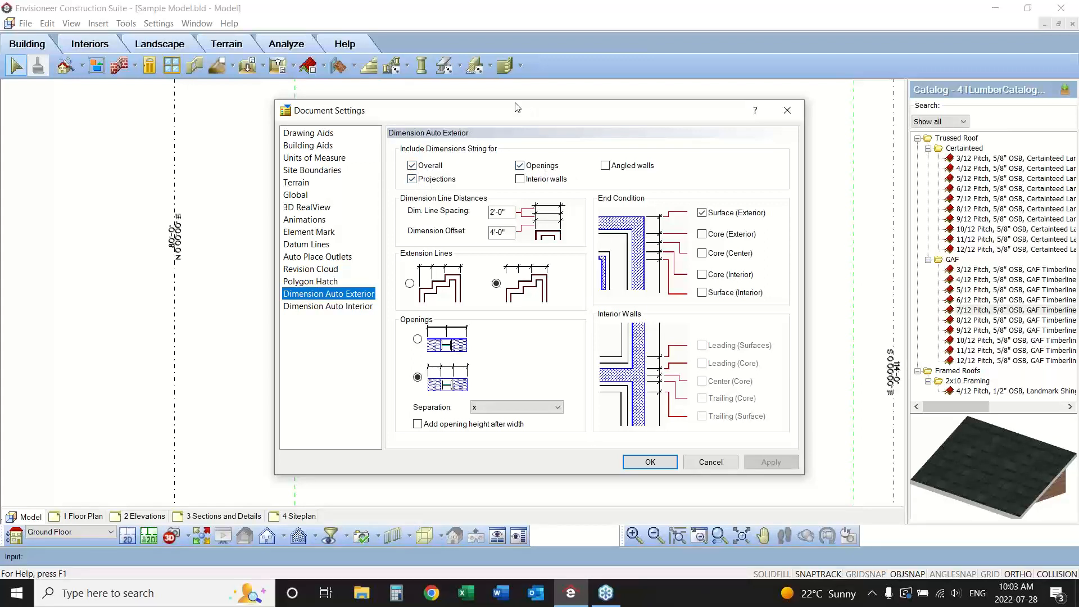
left_click_drag(514, 103, 718, 85)
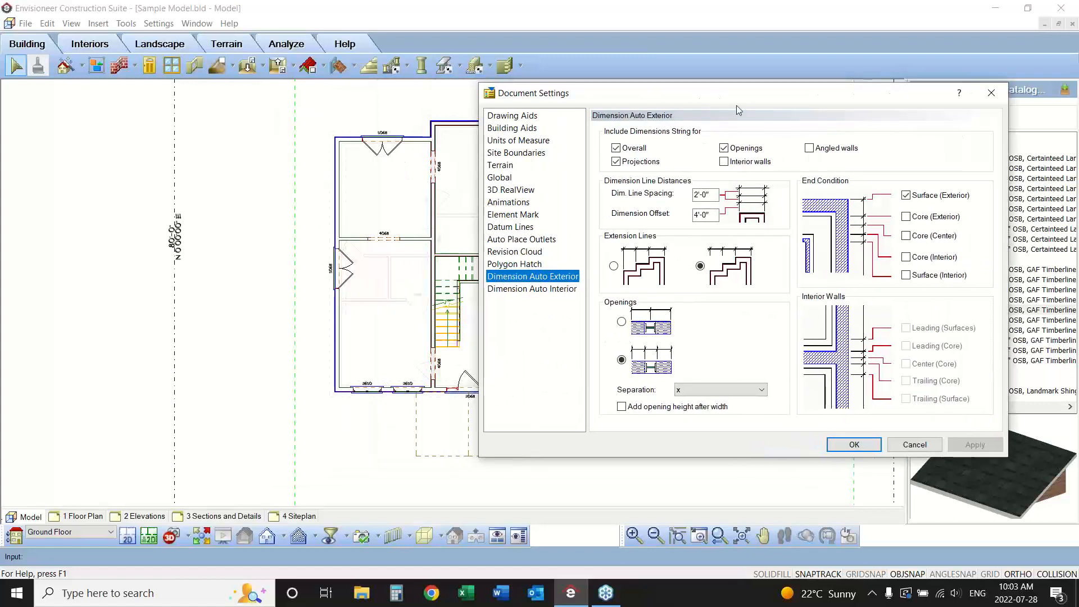
left_click(1062, 221)
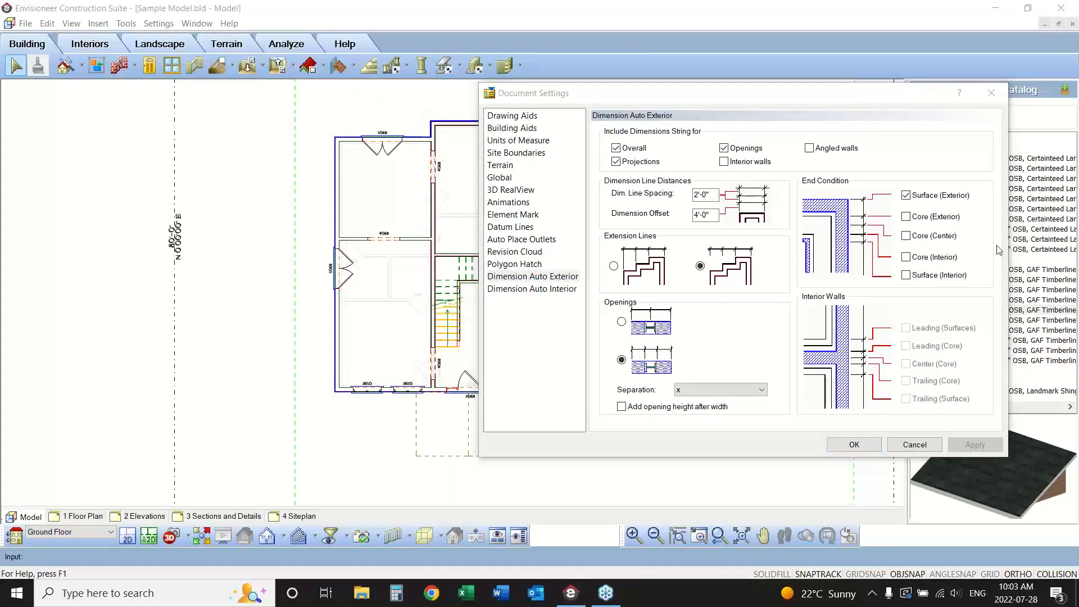
left_click(977, 208)
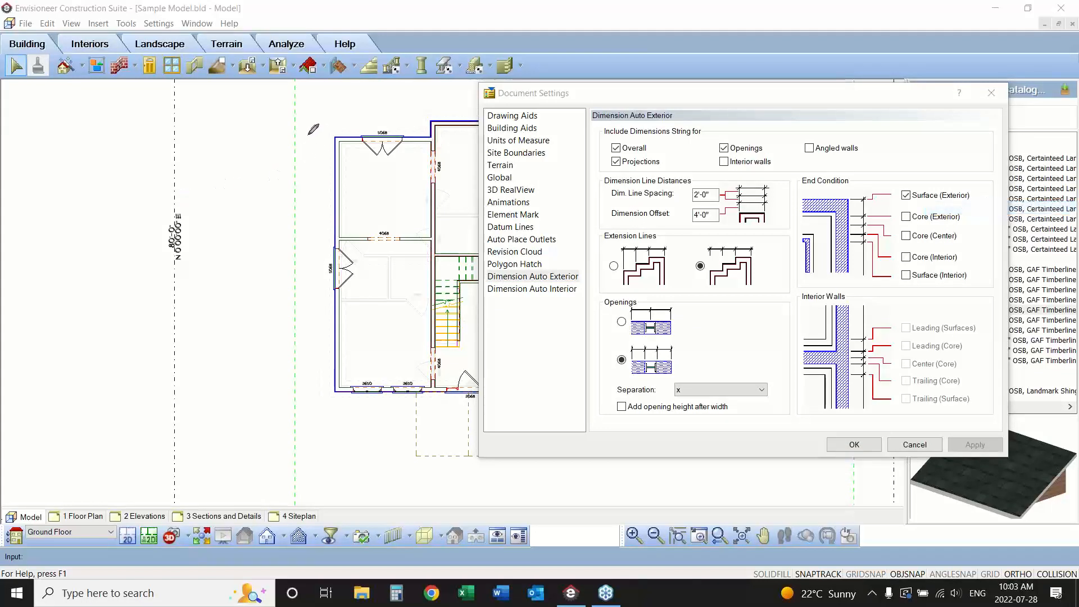
left_click_drag(308, 135, 298, 406)
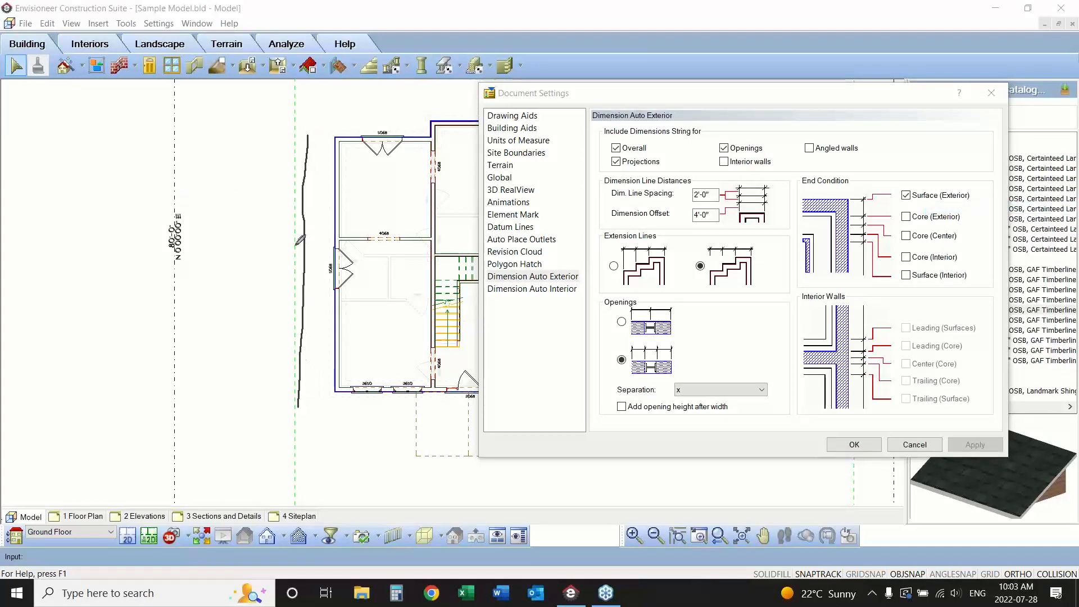
left_click_drag(289, 271, 327, 271)
left_click_drag(289, 392, 330, 391)
left_click_drag(296, 138, 332, 144)
mouse_move(422, 119)
left_mouse_down()
mouse_move(263, 119)
mouse_move(275, 269)
mouse_move(270, 409)
mouse_move(279, 392)
mouse_move(255, 391)
left_mouse_up()
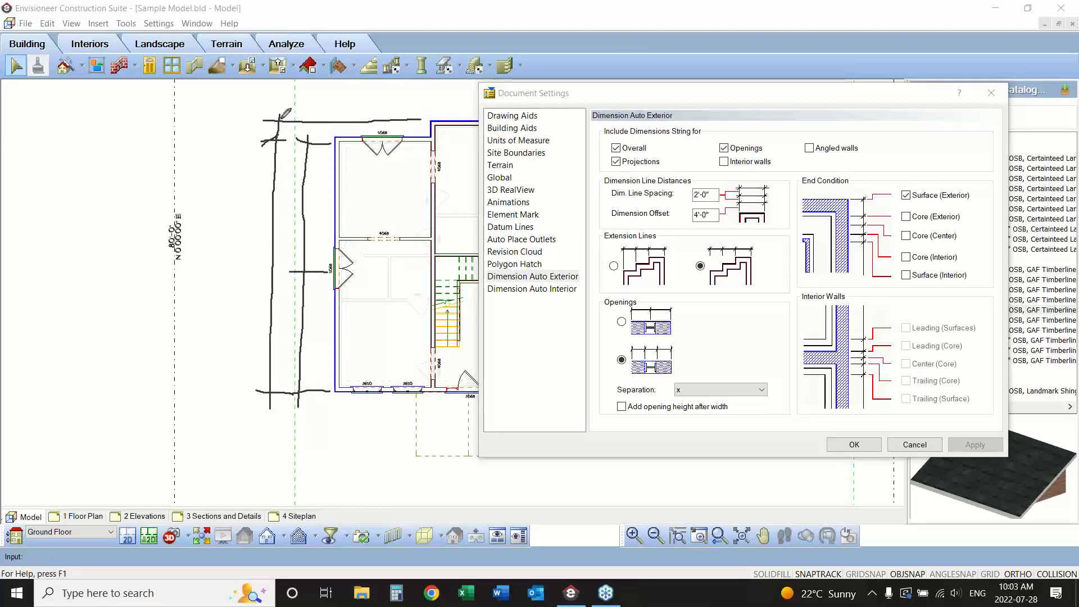
left_click_drag(280, 119, 264, 131)
left_click_drag(270, 390, 257, 408)
mouse_move(277, 116)
left_mouse_down()
mouse_move(230, 119)
mouse_move(247, 122)
mouse_move(234, 418)
left_mouse_up()
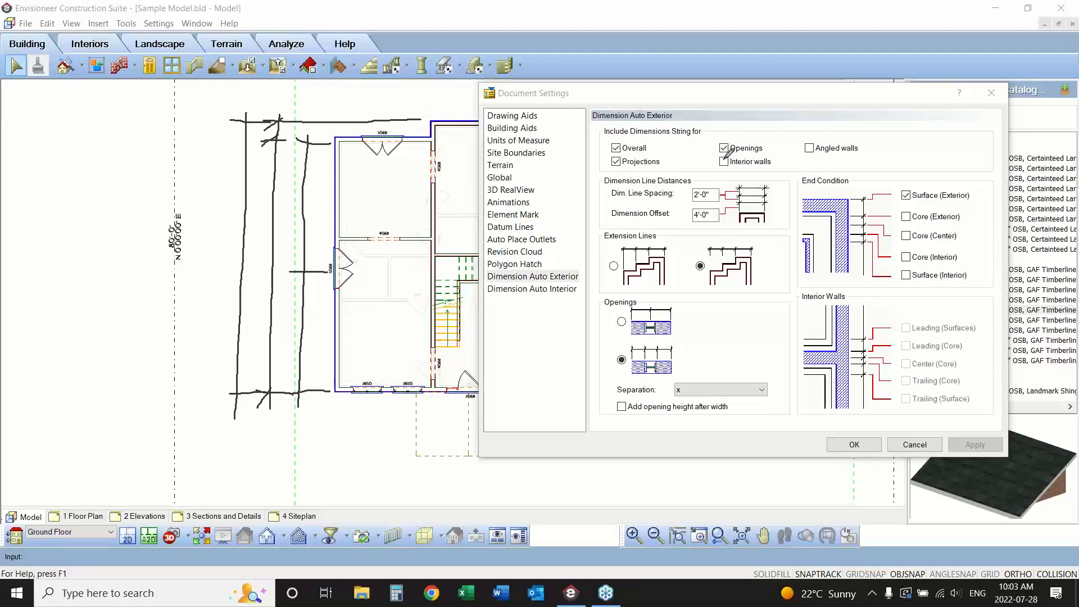
left_click_drag(723, 159, 744, 142)
left_click_drag(337, 238, 318, 238)
left_click_drag(326, 143, 327, 407)
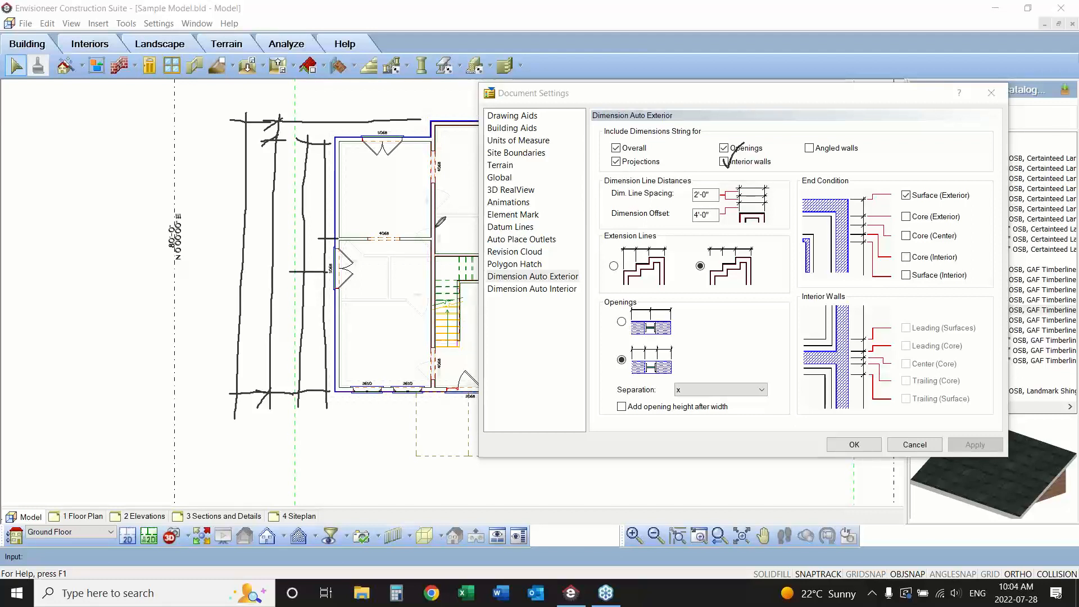
mouse_move(860, 125)
left_mouse_down()
mouse_move(814, 130)
mouse_move(804, 160)
mouse_move(862, 125)
left_mouse_up()
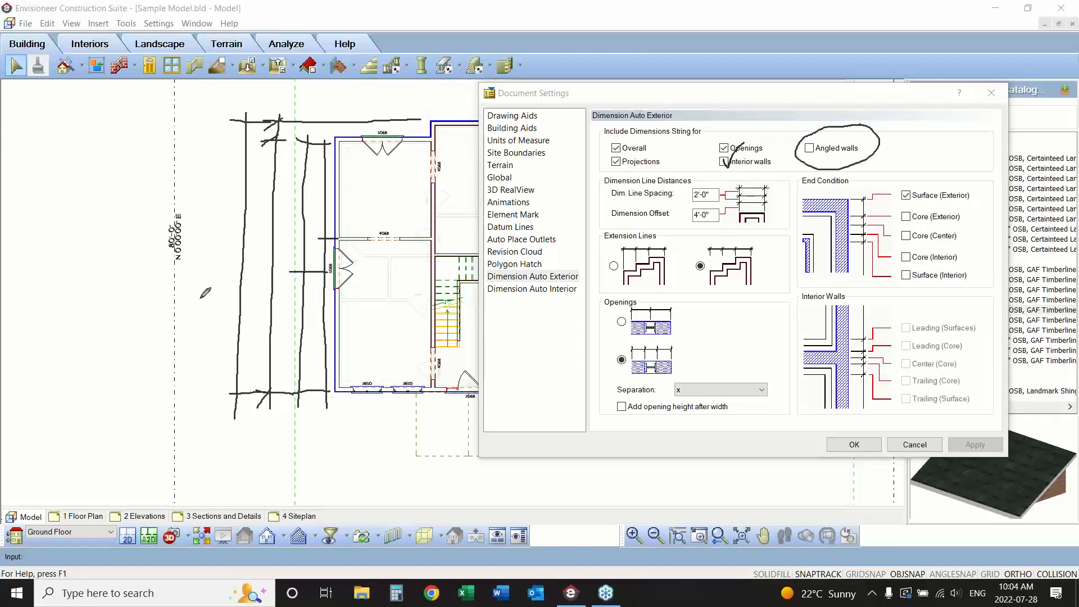
left_click(351, 392)
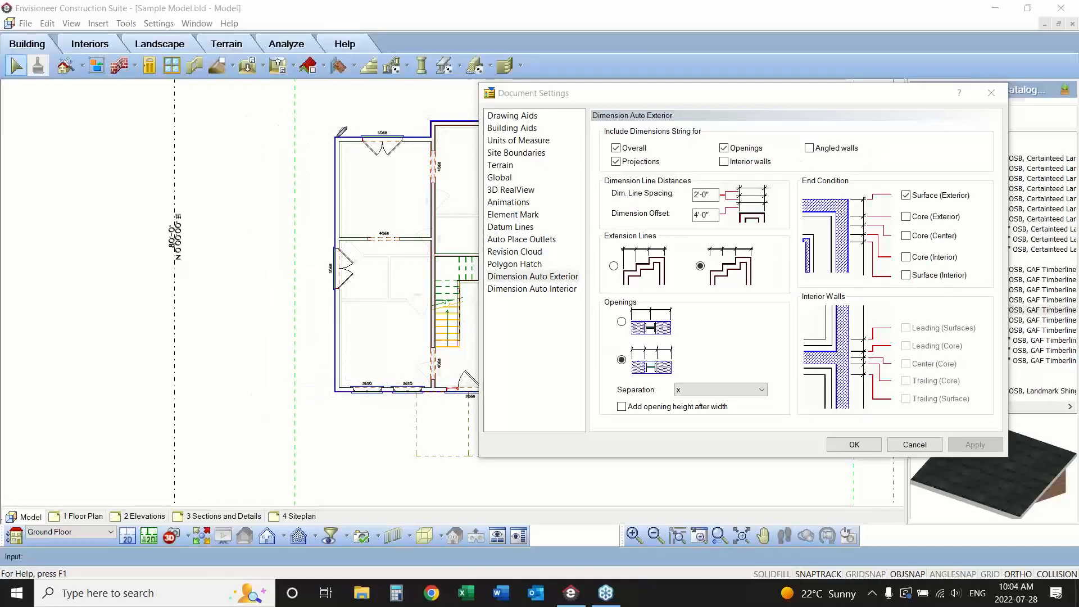
mouse_move(336, 136)
left_mouse_down()
mouse_move(106, 326)
mouse_move(157, 493)
mouse_move(173, 502)
mouse_move(340, 387)
left_mouse_up()
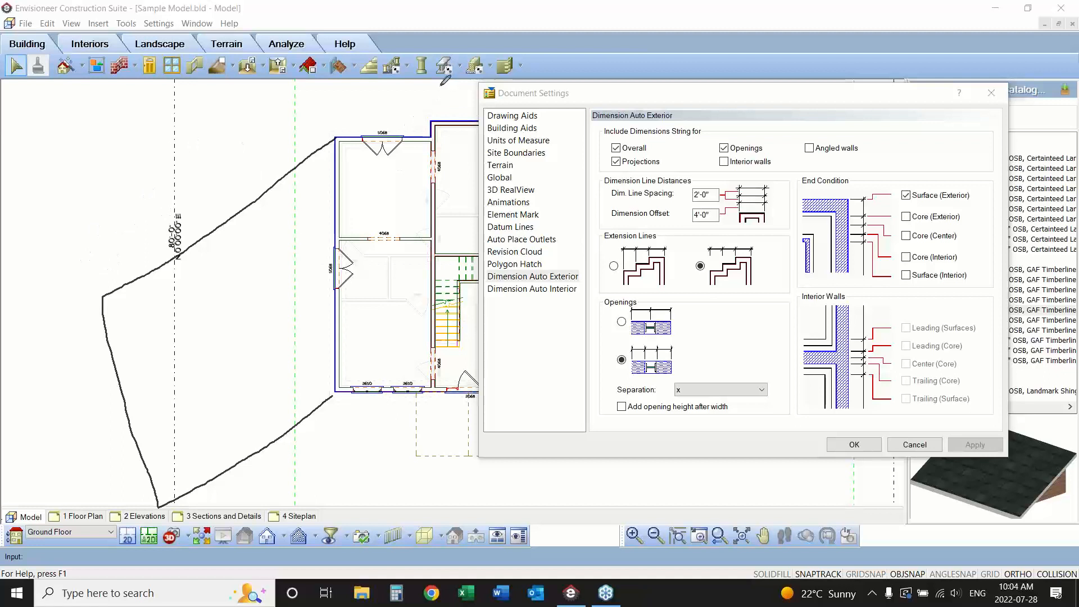
mouse_move(438, 89)
left_mouse_down()
mouse_move(436, 118)
mouse_move(374, 99)
mouse_move(329, 103)
mouse_move(332, 118)
mouse_move(163, 99)
mouse_move(61, 103)
left_mouse_up()
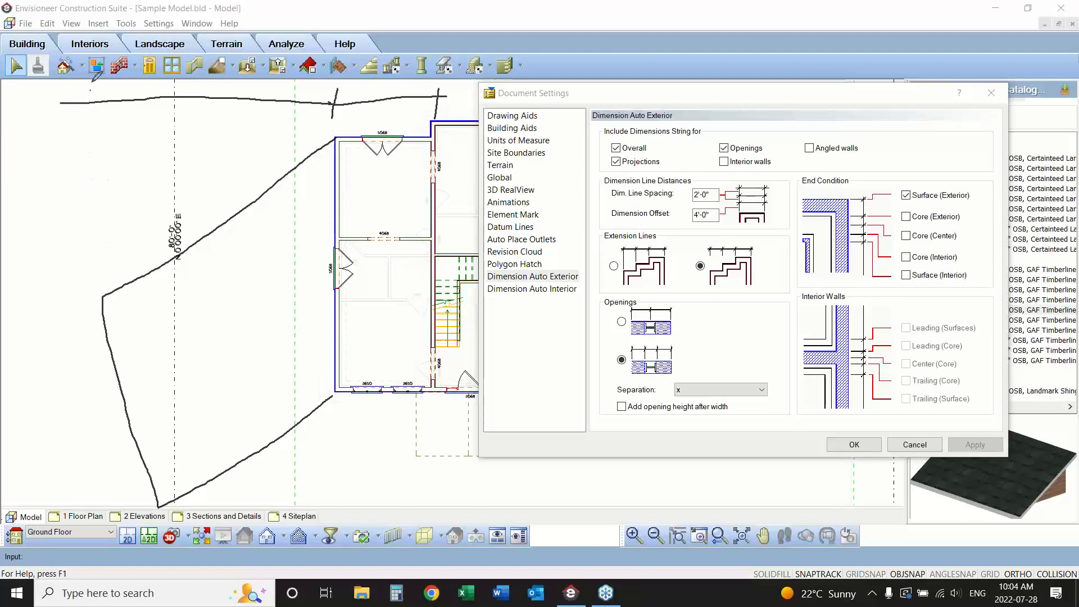
left_click_drag(91, 82, 79, 239)
mouse_move(83, 258)
left_mouse_down()
mouse_move(102, 291)
mouse_move(86, 276)
mouse_move(340, 116)
mouse_move(336, 141)
mouse_move(319, 142)
left_mouse_up()
left_click_drag(100, 260, 84, 289)
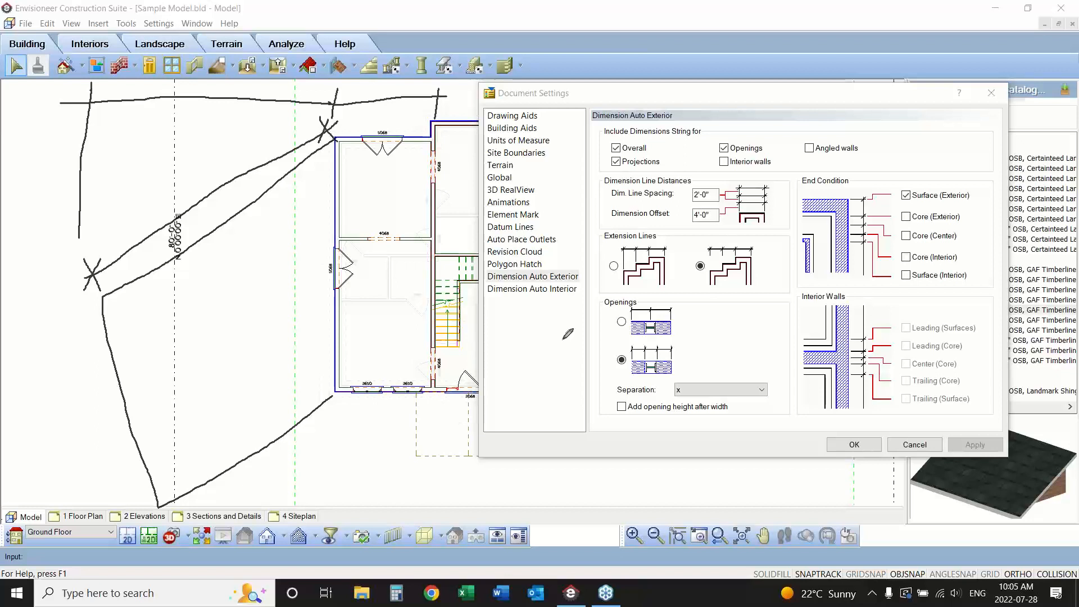
left_click_drag(813, 145, 826, 134)
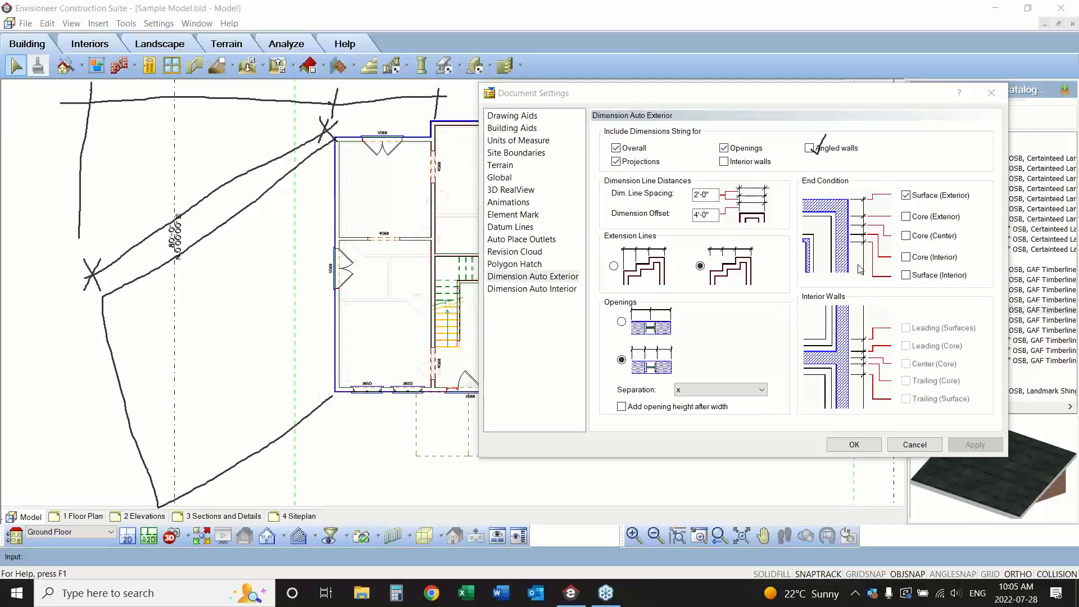
right_click(594, 285)
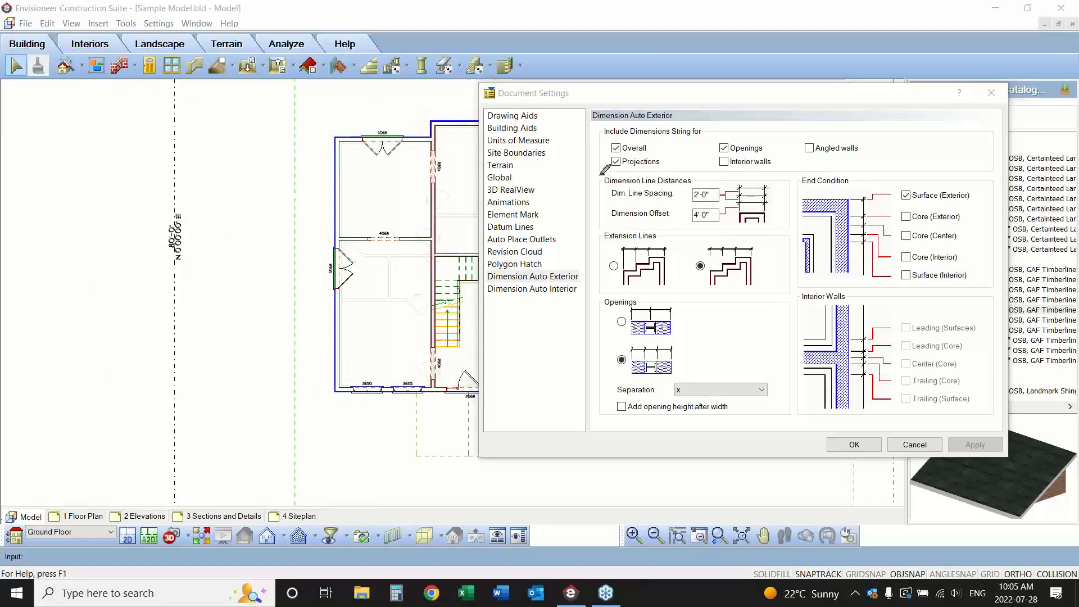
left_click_drag(601, 176, 596, 230)
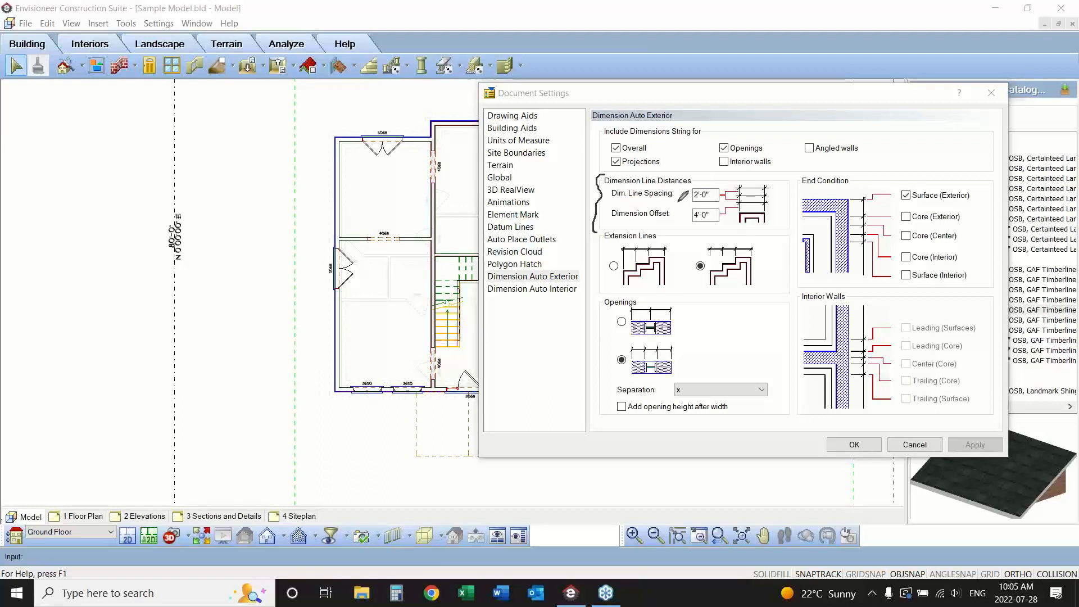
left_click_drag(612, 219, 665, 217)
mouse_move(335, 138)
left_mouse_down()
mouse_move(297, 140)
mouse_move(295, 396)
mouse_move(289, 389)
mouse_move(337, 388)
mouse_move(290, 391)
mouse_move(321, 380)
left_mouse_up()
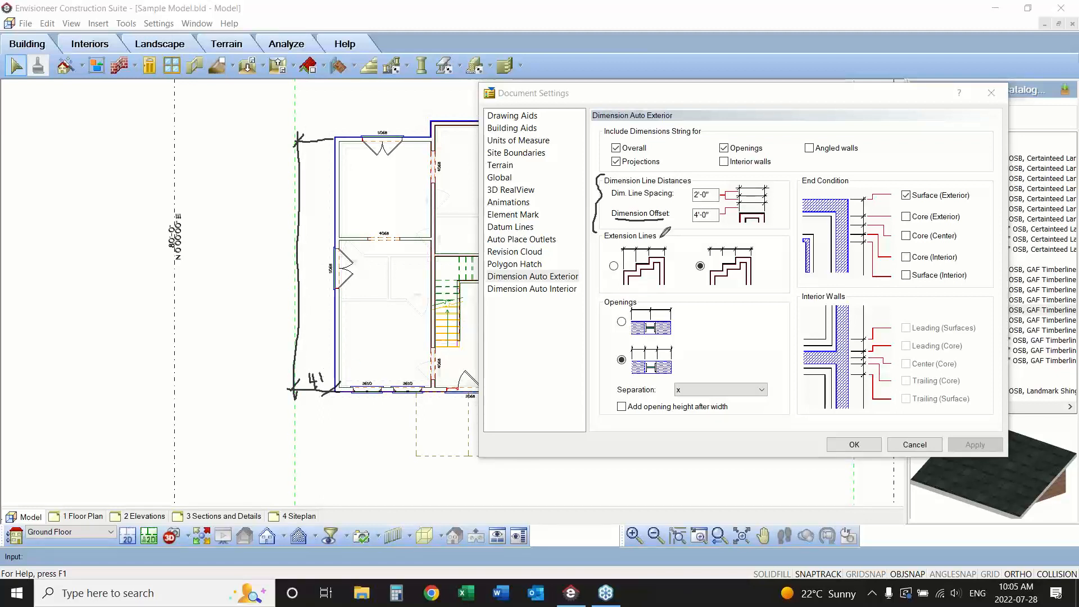
mouse_move(696, 220)
left_mouse_down()
mouse_move(694, 207)
mouse_move(688, 223)
left_mouse_up()
left_click_drag(299, 141, 266, 141)
mouse_move(272, 132)
left_mouse_down()
mouse_move(277, 401)
mouse_move(265, 387)
mouse_move(275, 381)
left_mouse_up()
mouse_move(276, 134)
left_mouse_down()
mouse_move(266, 159)
mouse_move(281, 121)
mouse_move(290, 137)
mouse_move(238, 140)
mouse_move(254, 182)
mouse_move(263, 410)
left_mouse_up()
left_click_drag(246, 124, 261, 134)
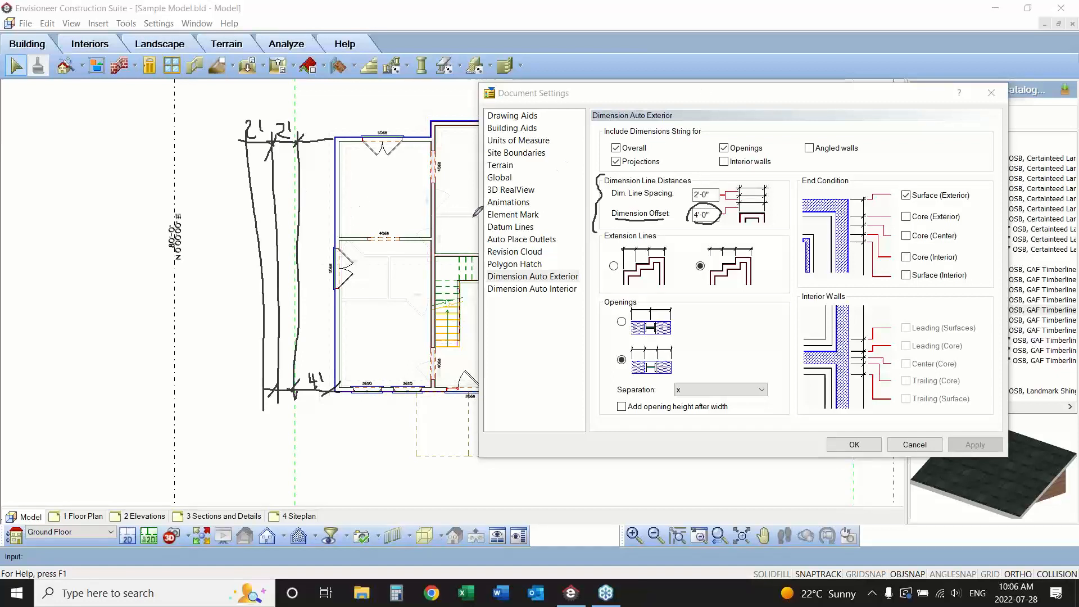
right_click(553, 324)
left_click(555, 323)
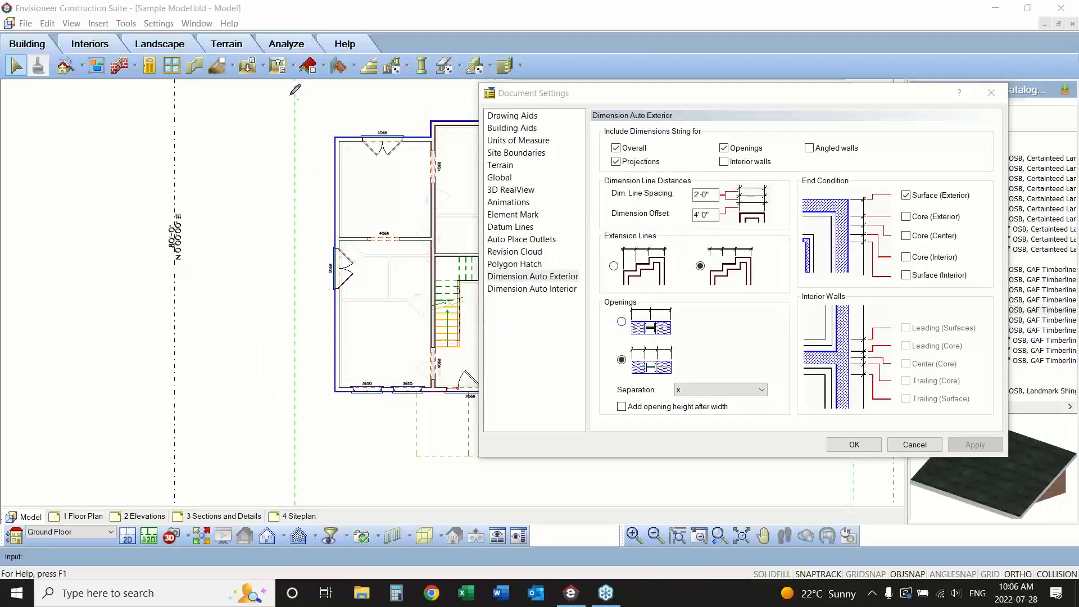
left_click_drag(292, 93, 292, 458)
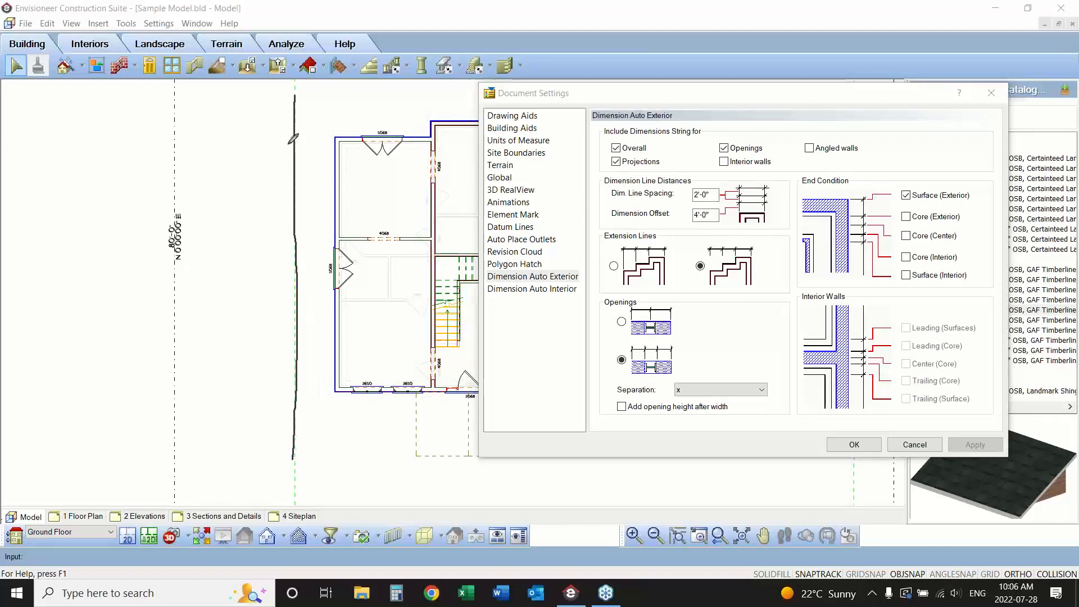
left_click_drag(284, 107, 437, 109)
left_click_drag(279, 143, 332, 137)
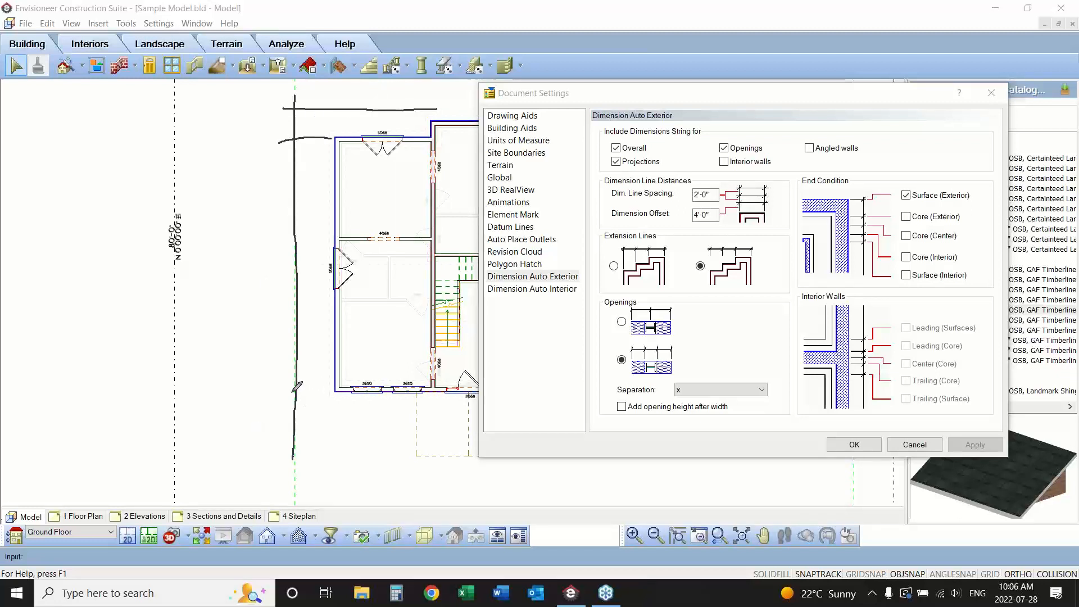
left_click_drag(290, 391, 332, 386)
left_click(314, 433)
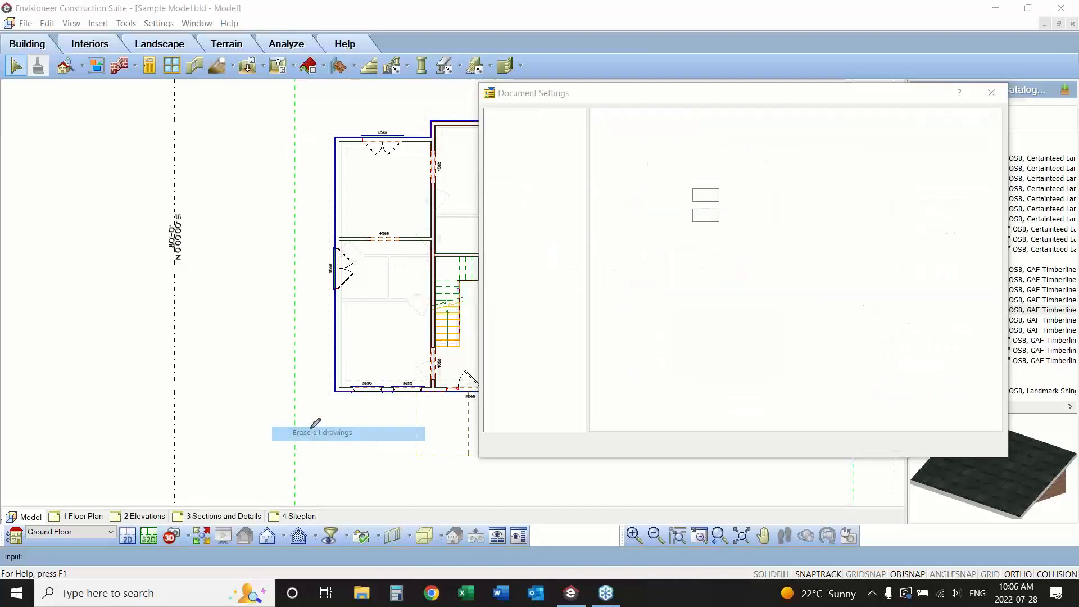
left_click_drag(295, 99, 296, 470)
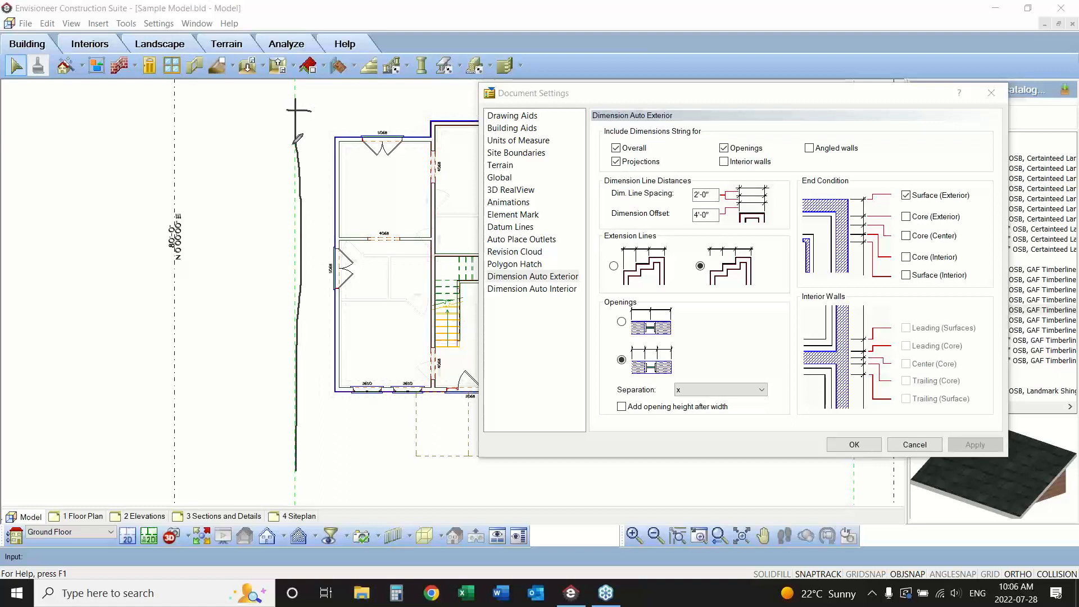
left_click_drag(292, 145, 308, 146)
left_click_drag(293, 271, 311, 271)
left_click_drag(302, 391, 312, 387)
left_click(313, 100)
left_click_drag(307, 129, 306, 135)
left_click_drag(313, 175, 313, 181)
left_click_drag(314, 300, 315, 308)
left_click_drag(319, 392, 319, 401)
key("Escape")
Set automatic exterior dimensions to use short extension lines, measure openings to their centres, and add the opening height after the width.
left_click(616, 265)
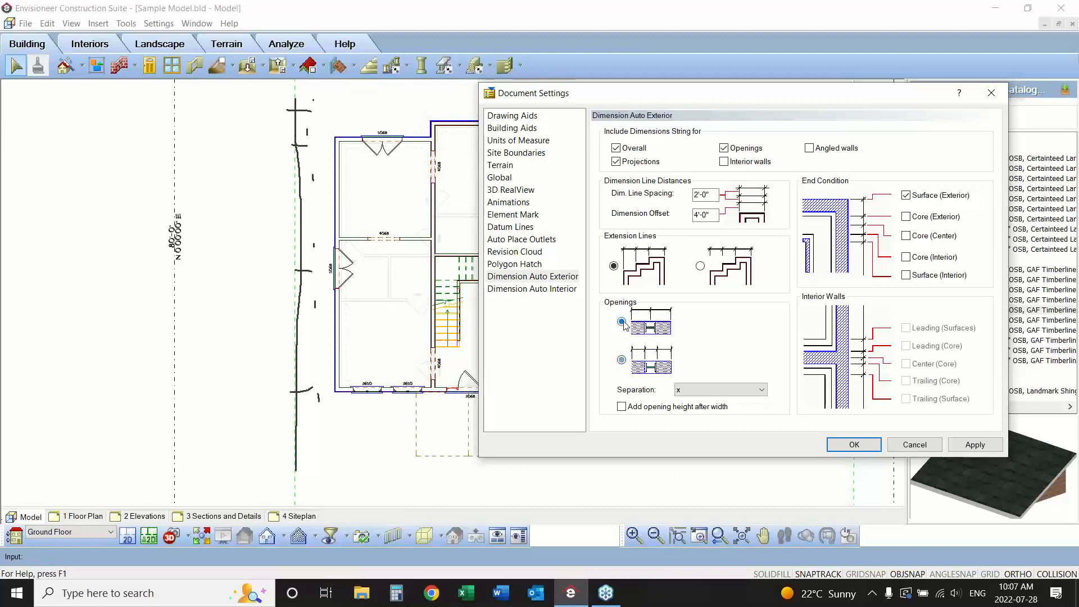
left_click(622, 360)
left_click(622, 361)
left_click(621, 321)
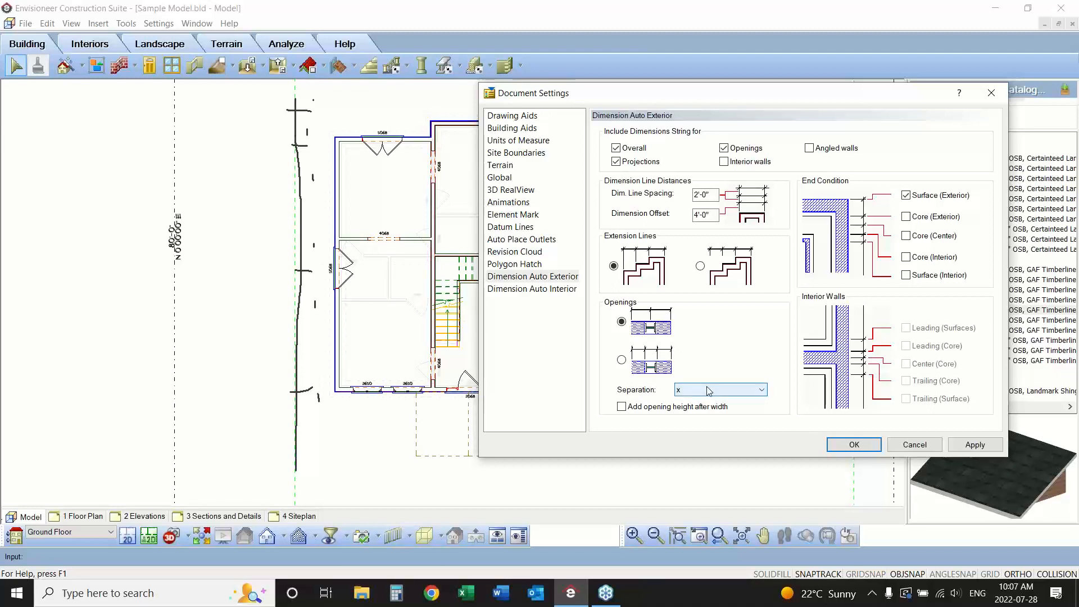
left_click(621, 407)
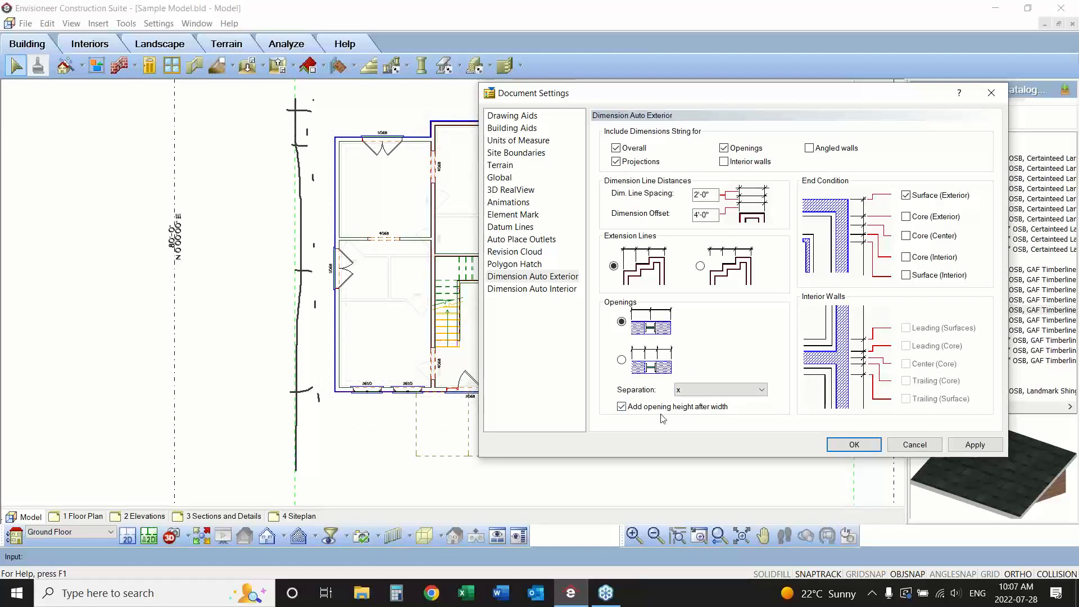
left_click(1065, 200)
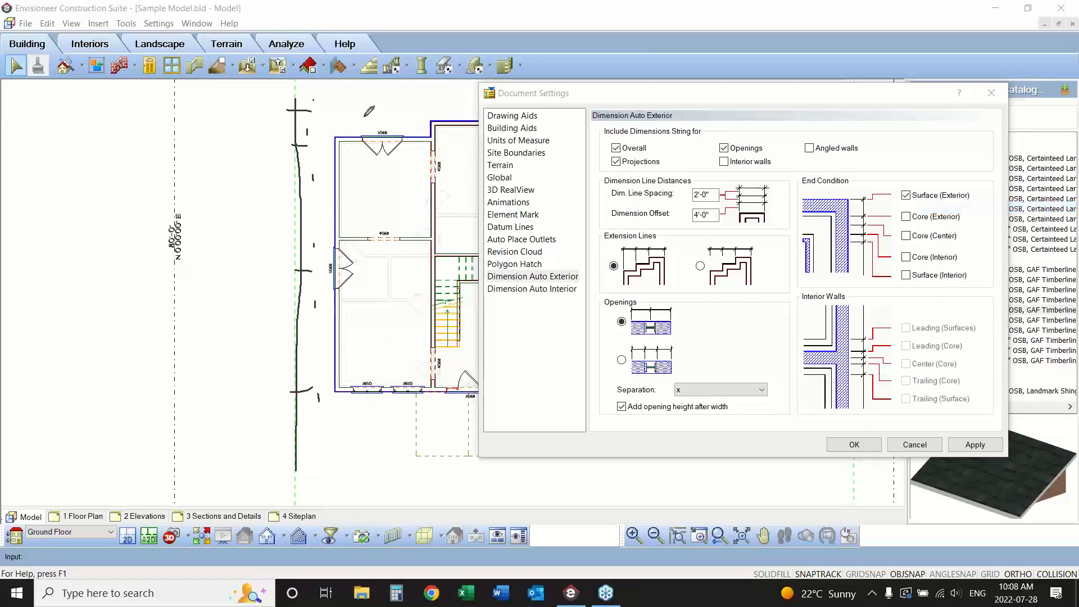
left_click_drag(333, 115, 439, 115)
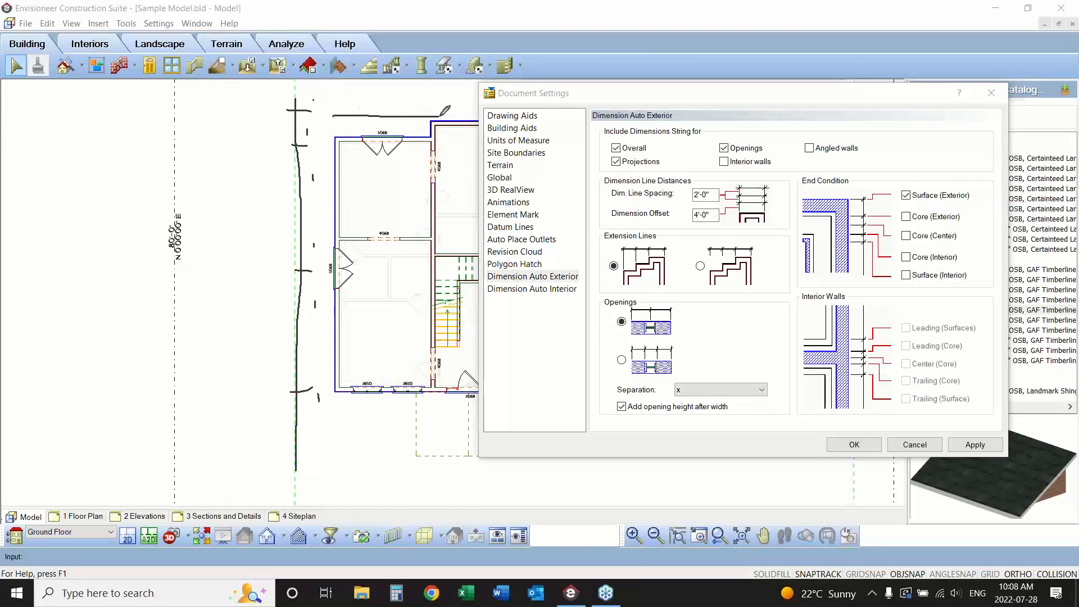
mouse_move(363, 104)
left_mouse_down()
mouse_move(362, 125)
mouse_move(403, 130)
left_mouse_up()
mouse_move(373, 89)
left_mouse_down()
mouse_move(366, 103)
mouse_move(376, 92)
left_mouse_up()
mouse_move(678, 362)
left_mouse_down()
mouse_move(665, 389)
mouse_move(689, 379)
left_mouse_up()
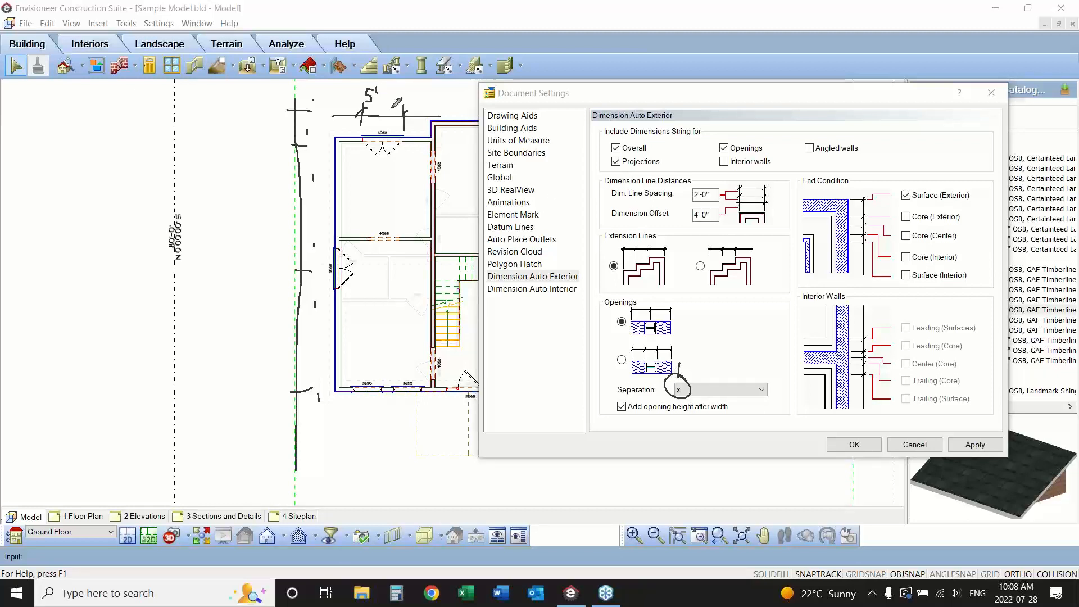
Review the separation options for opening sizes and keep x as the separator between width and height.
mouse_move(377, 97)
left_mouse_down()
mouse_move(385, 106)
mouse_move(375, 106)
mouse_move(404, 93)
left_mouse_up()
left_click_drag(658, 412, 734, 415)
left_click(761, 390)
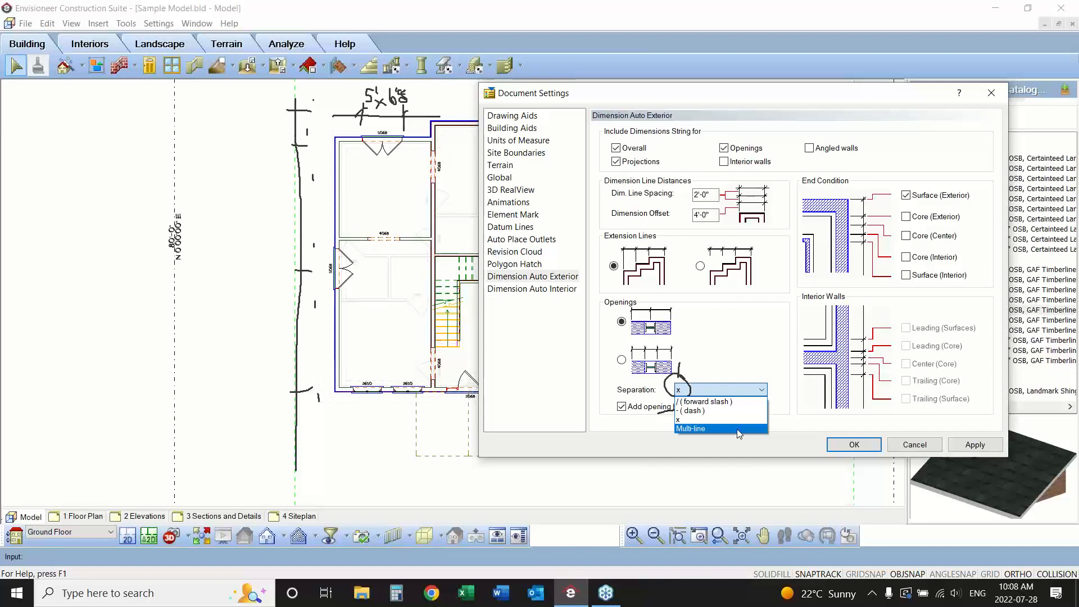
left_click(613, 423)
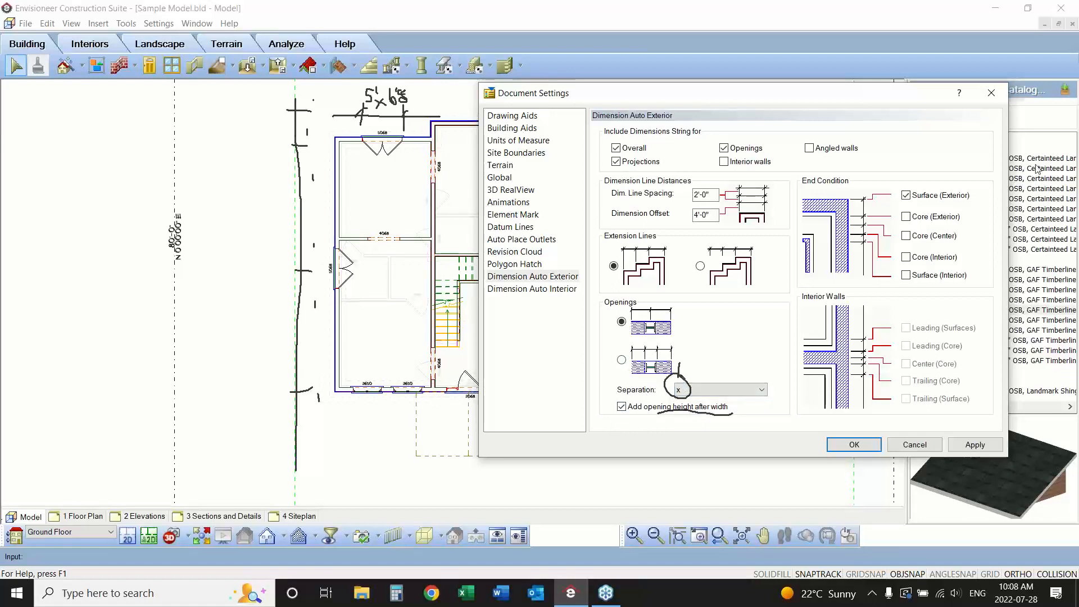
left_click(1069, 205)
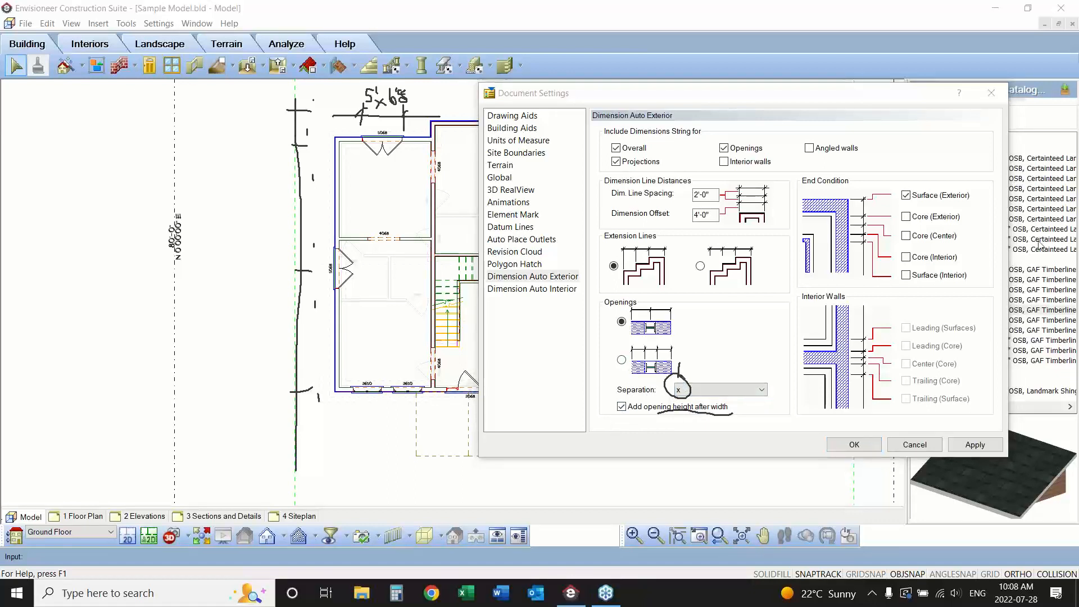
left_click(1028, 268)
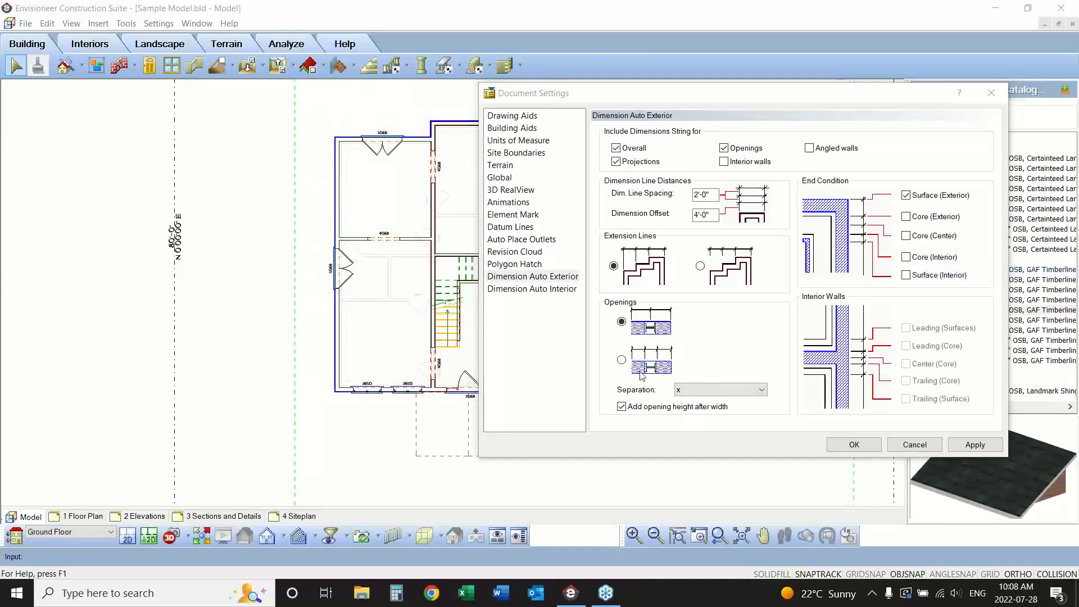
left_click(678, 390)
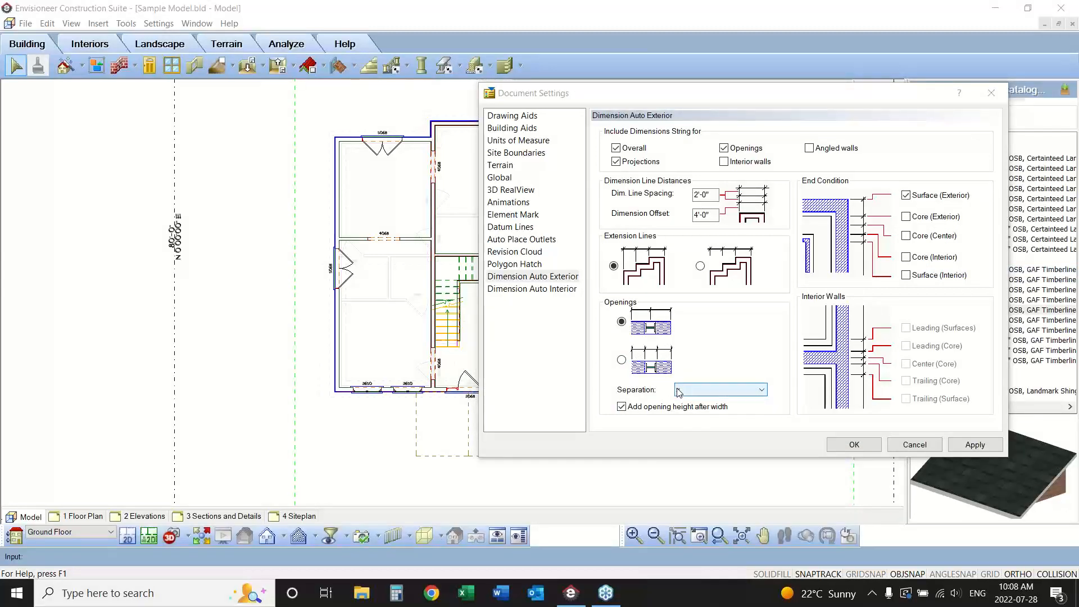
type("x")
Try the core and interior surface end conditions for automatic exterior dimensions, and restore Surface (Exterior) as the only one.
left_click(939, 196)
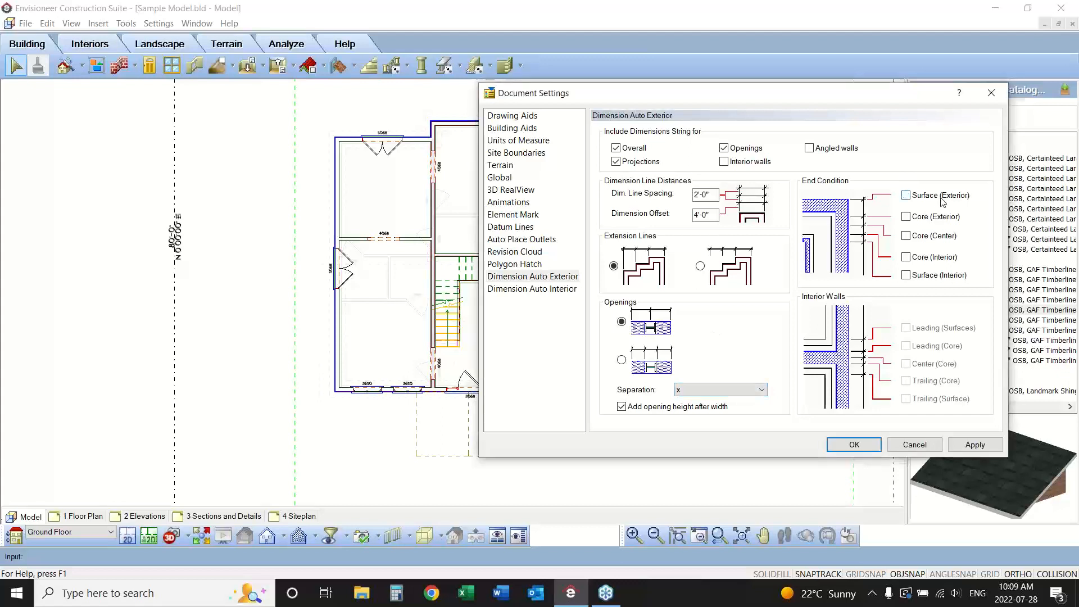
left_click(906, 196)
left_click(906, 216)
left_click(906, 195)
left_click(906, 235)
left_click(906, 217)
left_click(906, 236)
left_click(906, 258)
left_click(906, 275)
left_click(906, 196)
left_click(906, 276)
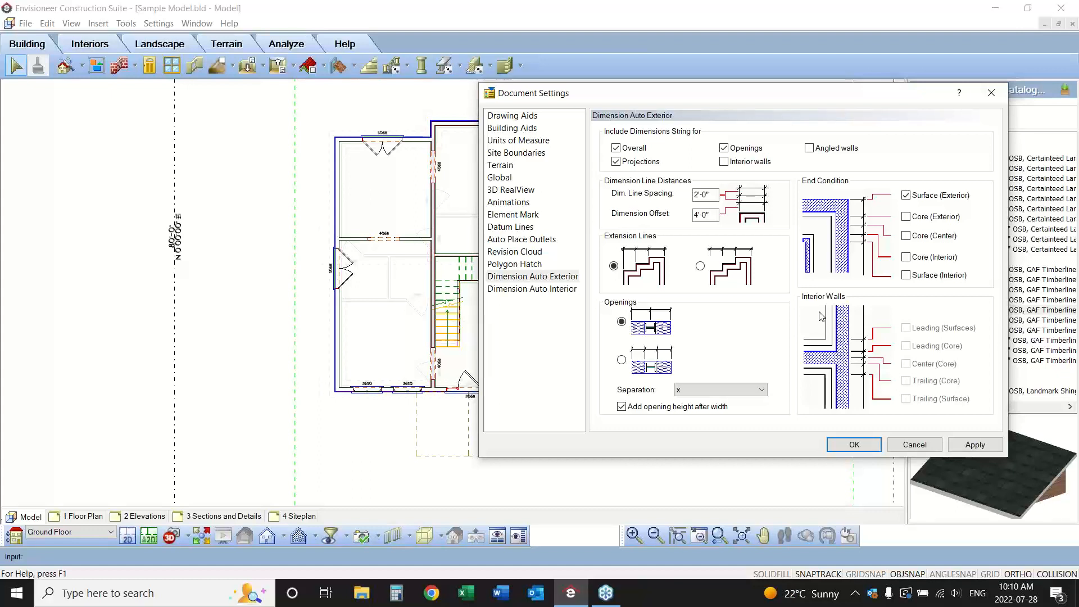
Open the document settings for automatic interior dimensions and move the dialog down to uncover the floor plan.
left_click(553, 288)
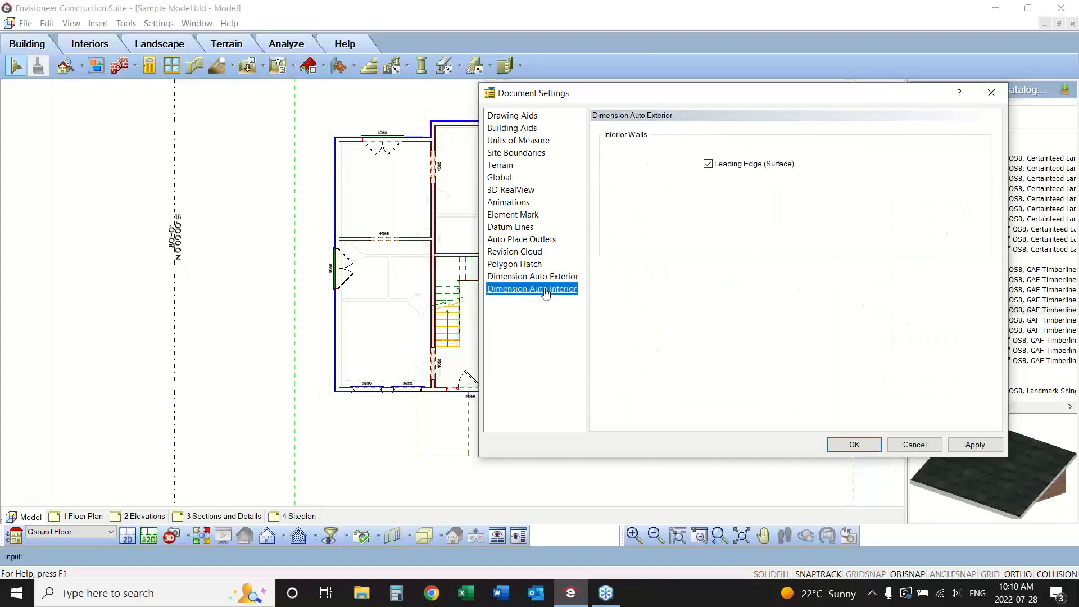
left_click_drag(711, 99, 676, 290)
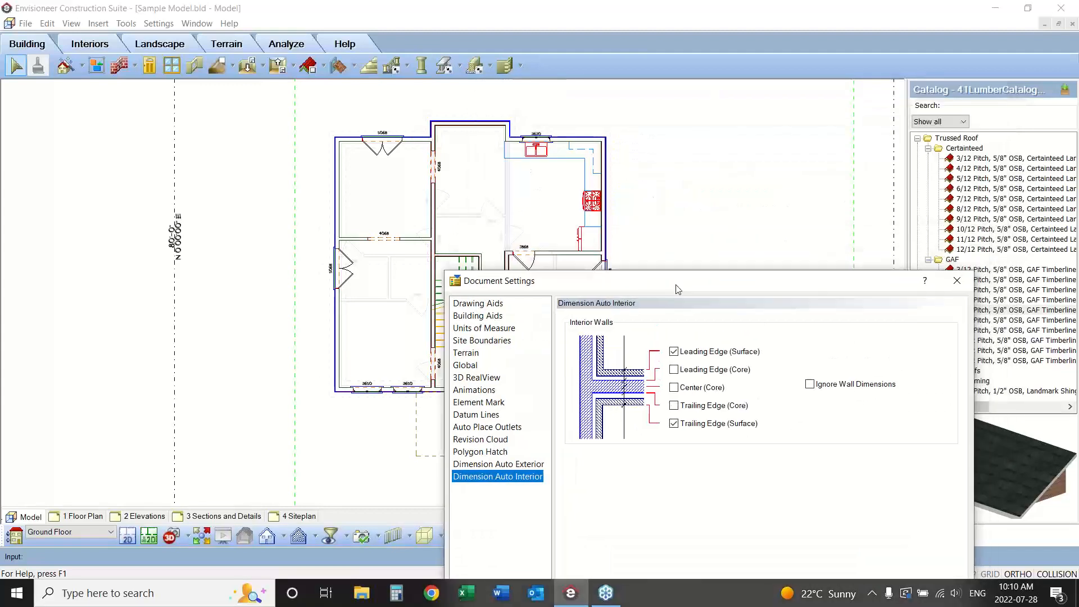
left_click(998, 208)
mouse_move(295, 196)
left_mouse_down()
mouse_move(414, 206)
mouse_move(705, 199)
left_mouse_up()
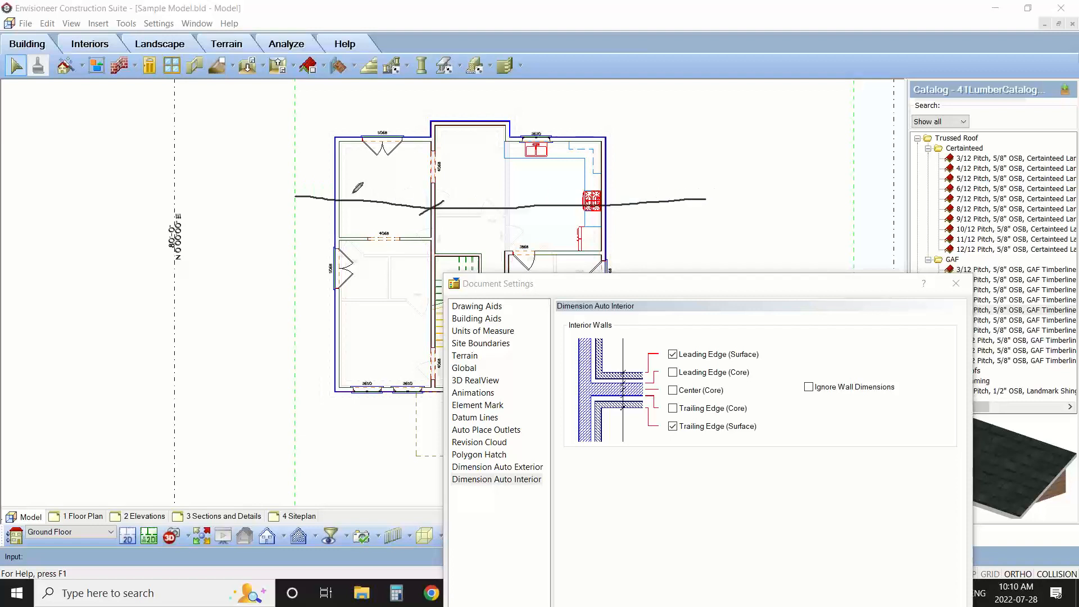
left_click_drag(344, 194, 322, 212)
left_click_drag(613, 196, 580, 230)
mouse_move(760, 348)
left_mouse_down()
mouse_move(769, 354)
mouse_move(759, 362)
left_mouse_up()
left_click_drag(757, 422, 763, 434)
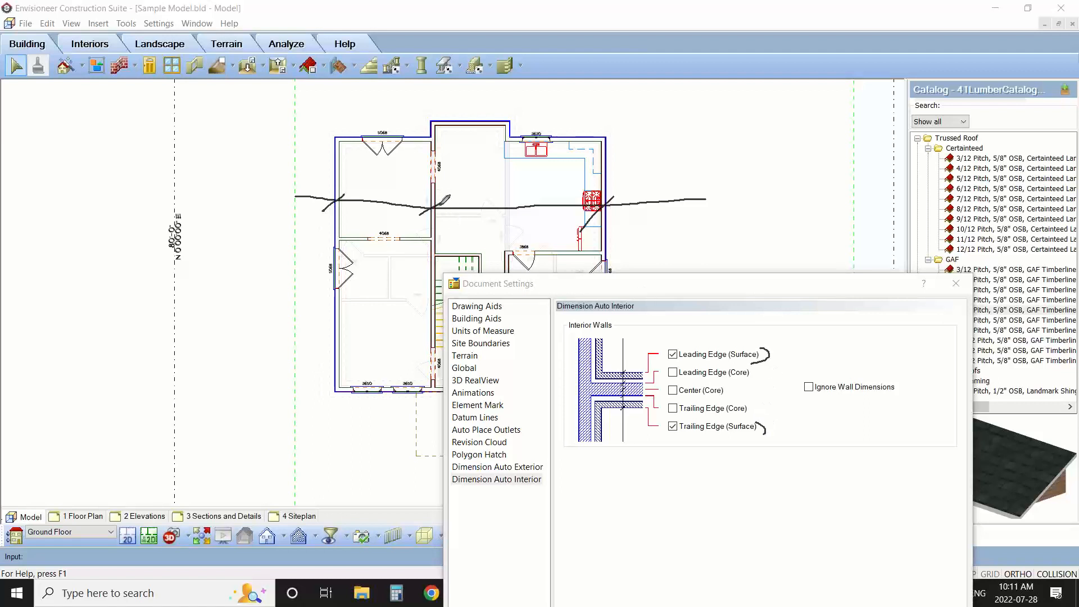
left_click_drag(443, 205, 431, 217)
mouse_move(444, 186)
left_mouse_down()
mouse_move(421, 196)
mouse_move(467, 220)
mouse_move(441, 188)
left_mouse_up()
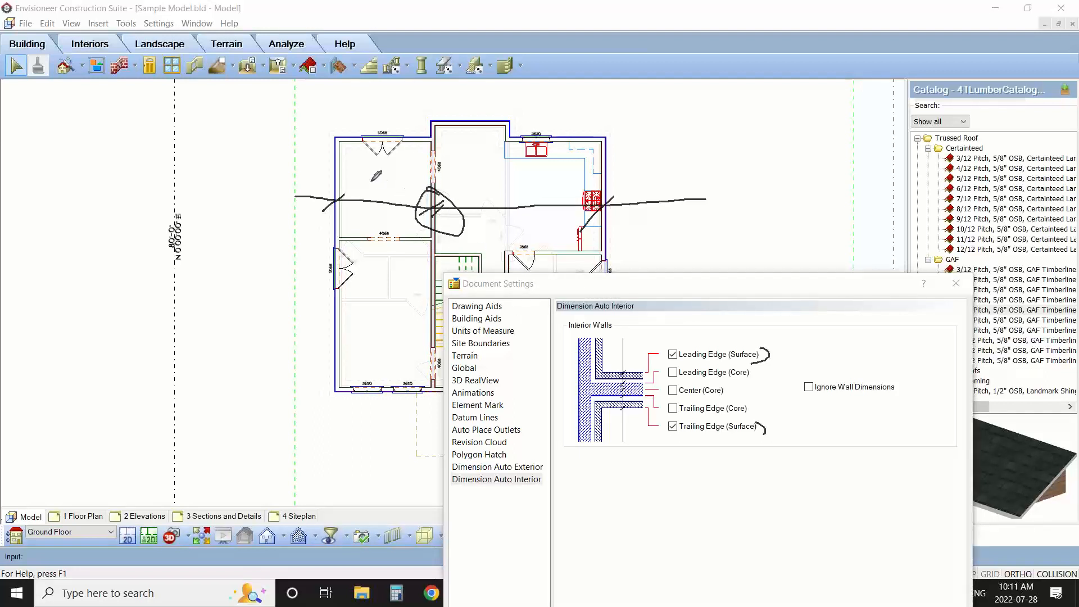
mouse_move(369, 183)
left_mouse_down()
mouse_move(370, 194)
mouse_move(385, 178)
left_mouse_up()
mouse_move(431, 204)
left_mouse_down()
mouse_move(471, 183)
mouse_move(540, 200)
left_mouse_up()
left_click(481, 187)
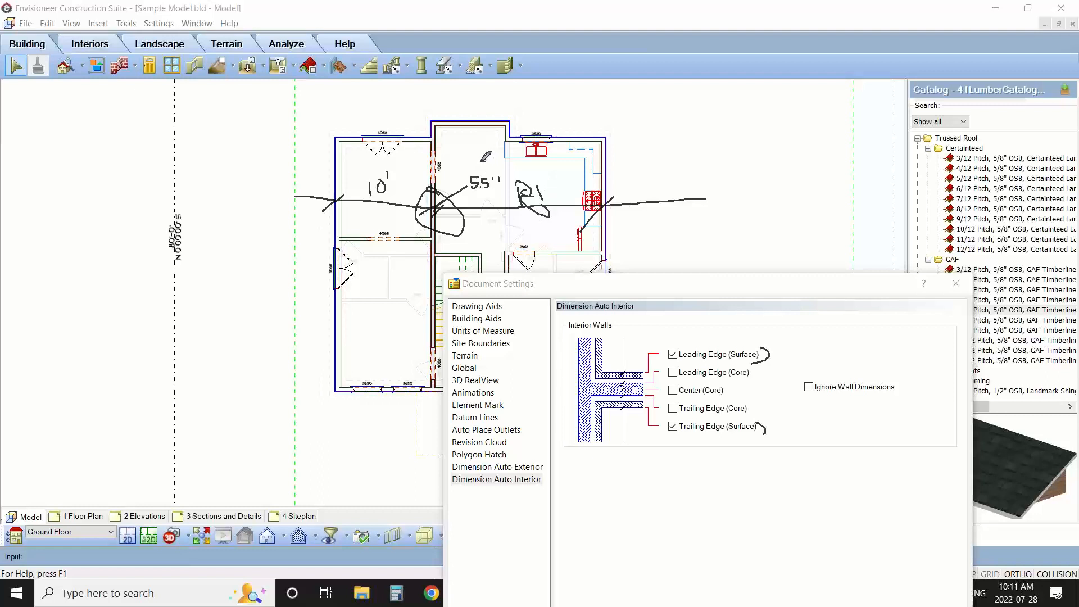
mouse_move(482, 162)
left_mouse_down()
mouse_move(473, 191)
mouse_move(512, 164)
mouse_move(467, 168)
left_mouse_up()
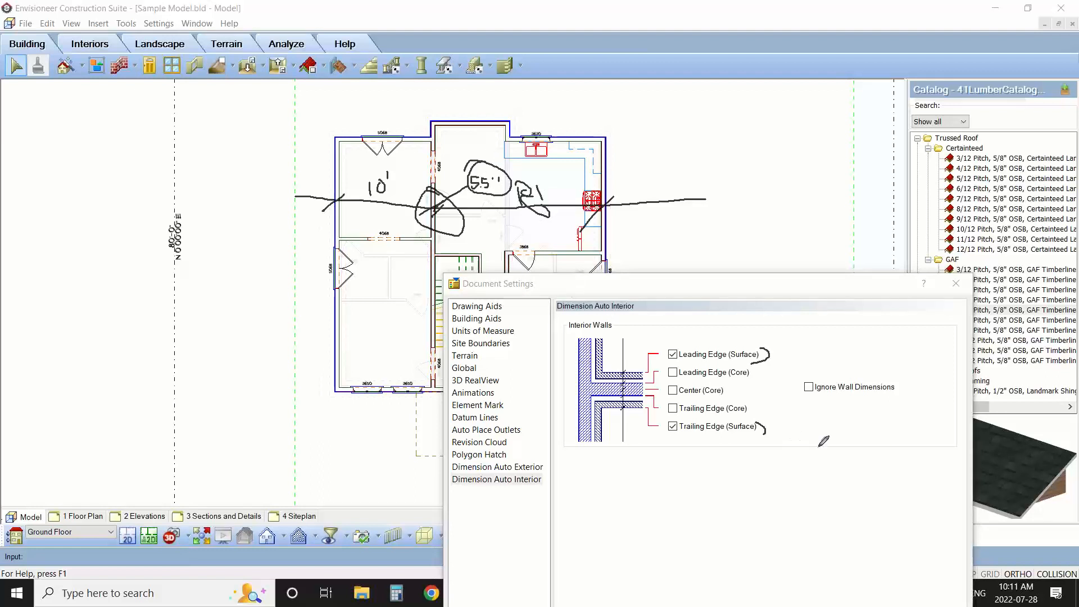
left_click_drag(819, 346, 810, 387)
left_click(812, 508)
key("Escape")
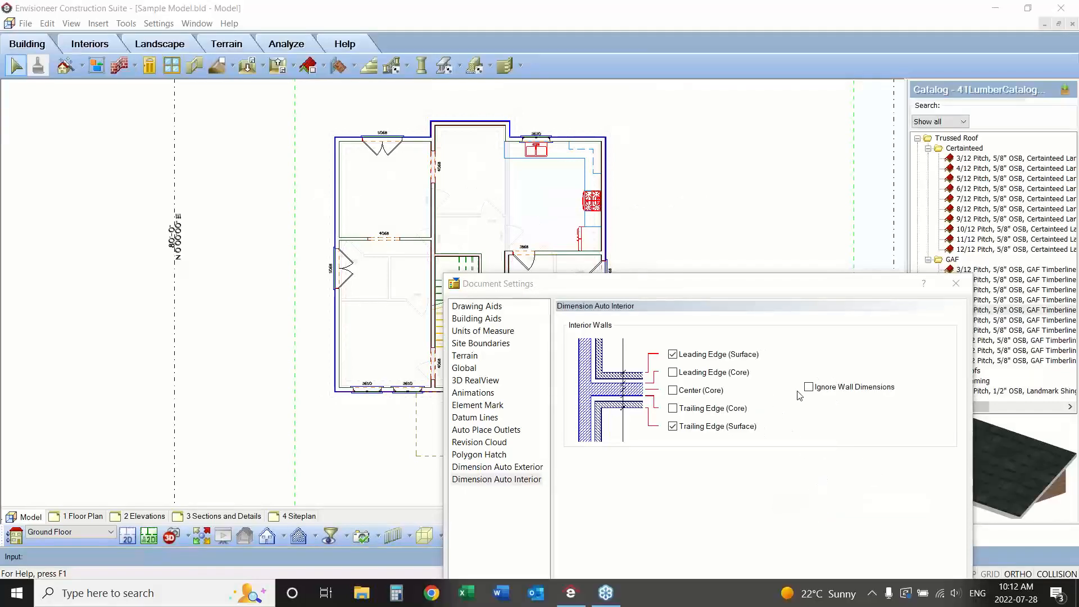
Turn on Ignore Wall Dimensions for automatic interior dimensions, and apply and close the document settings.
left_click(808, 387)
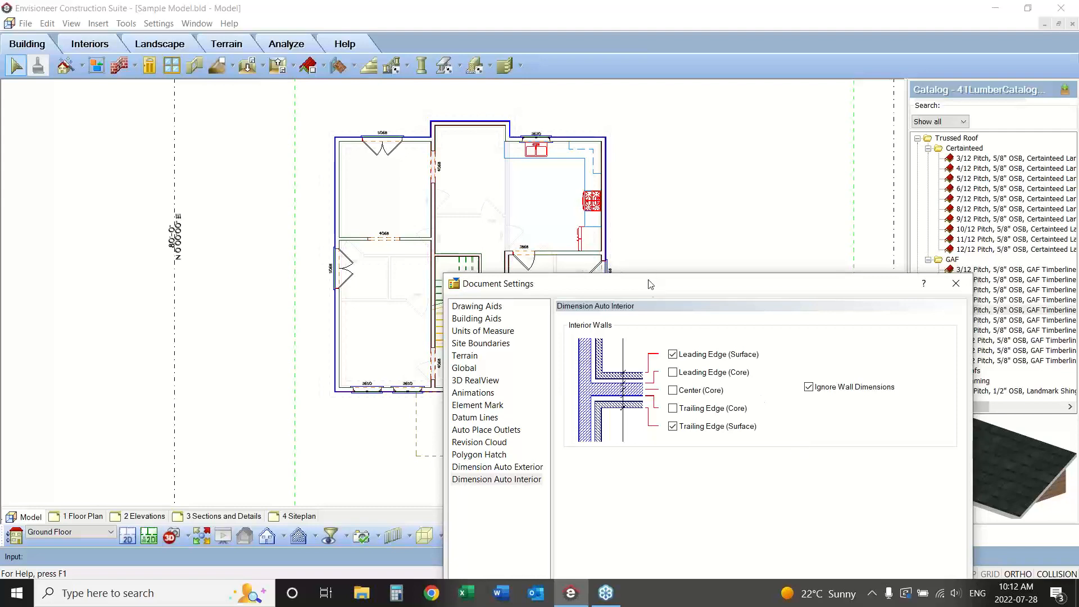
left_click_drag(651, 284, 595, 140)
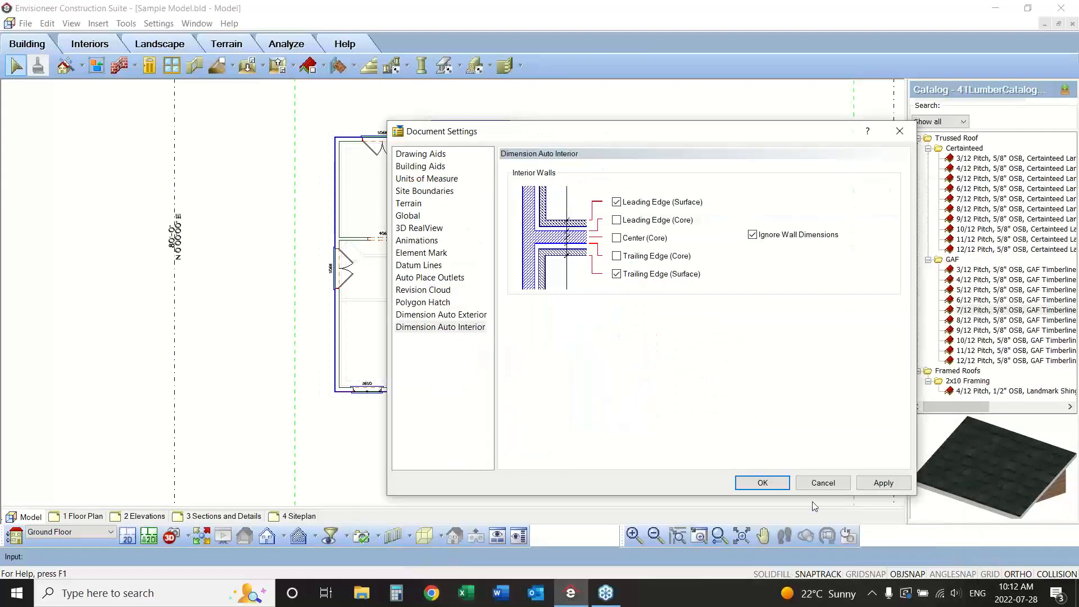
left_click(882, 483)
left_click(764, 483)
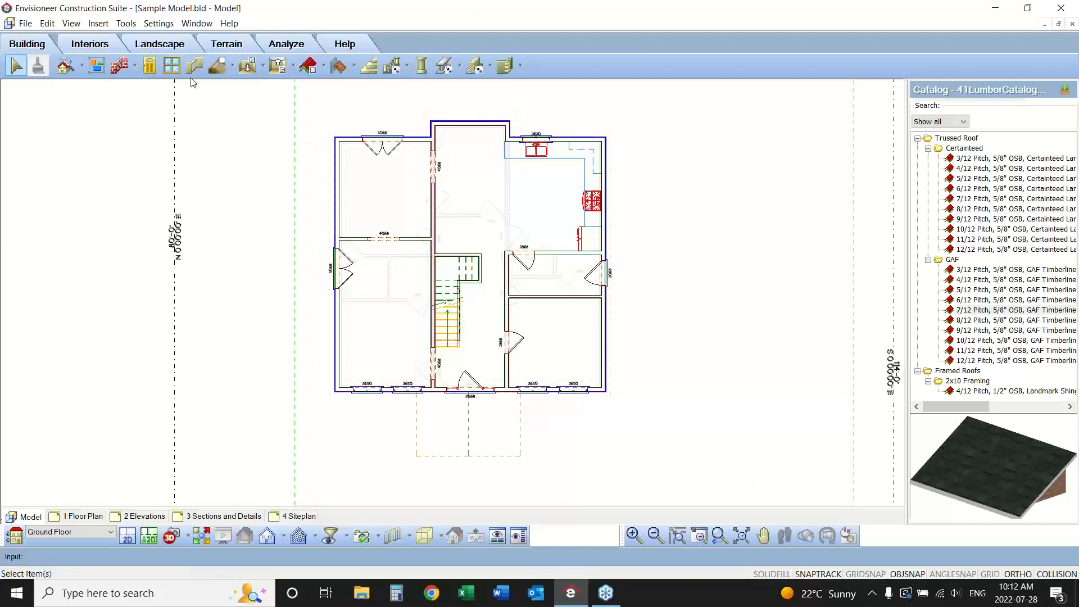
Apply automatic exterior dimensions to the ground floor plan and fit all dimension strings in view.
left_click(125, 22)
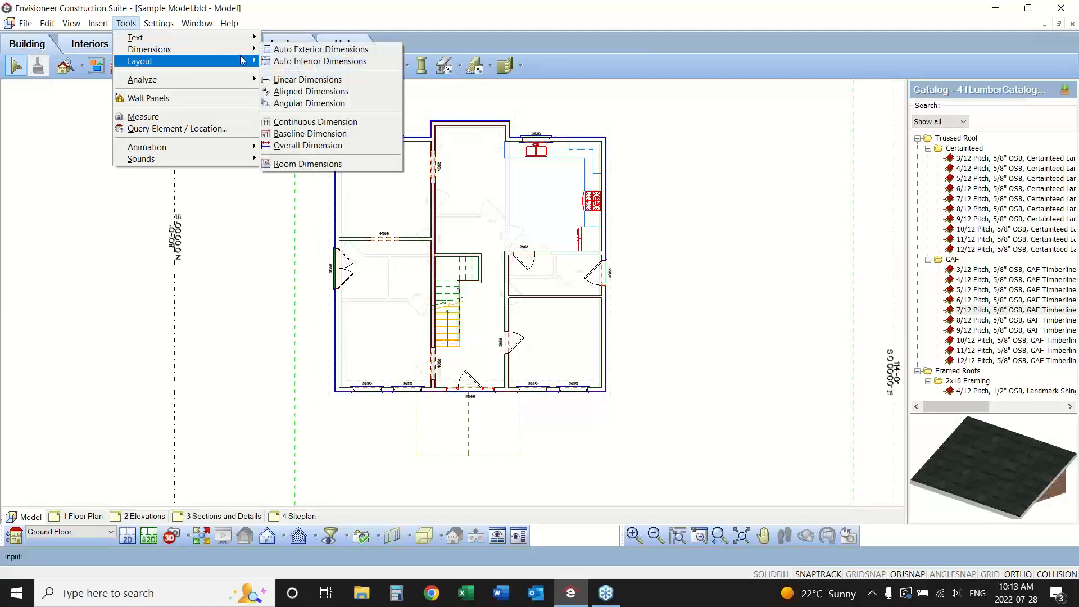
left_click(343, 52)
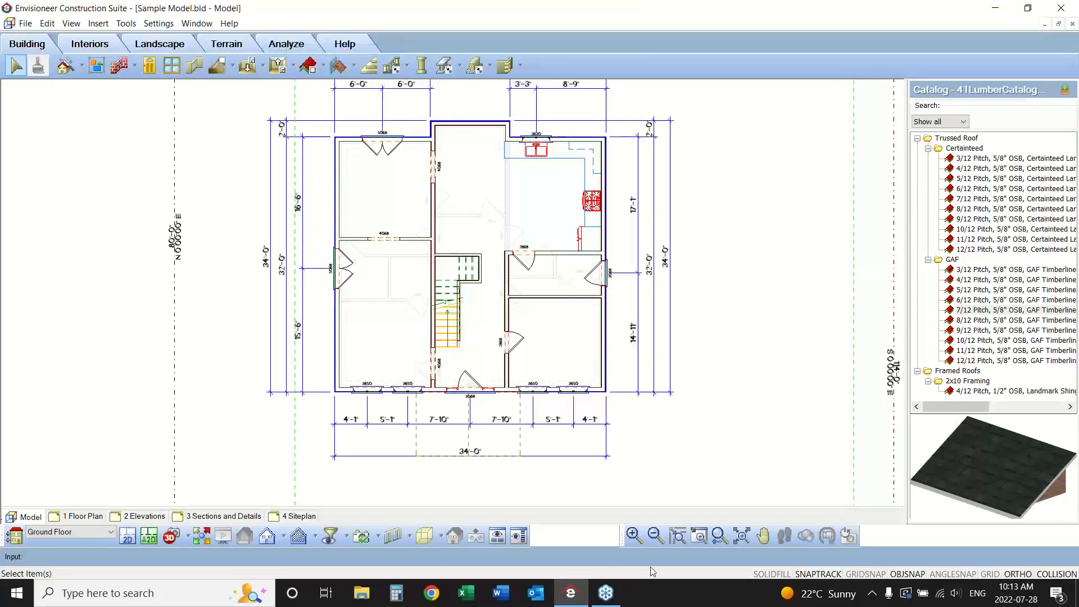
left_click(656, 537)
left_click(763, 535)
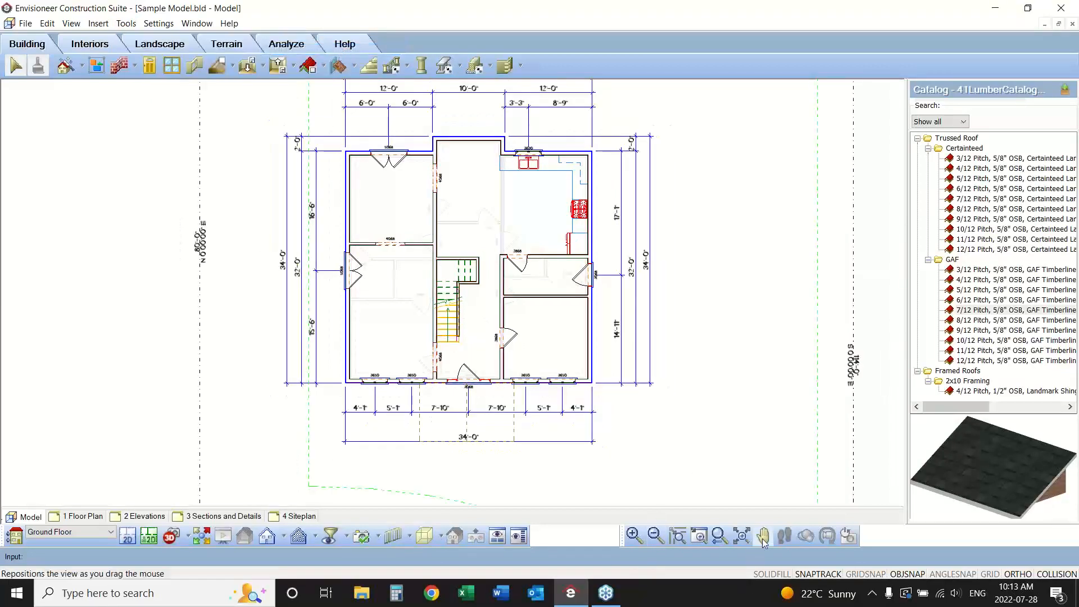
left_click_drag(692, 388, 691, 408)
right_click(691, 408)
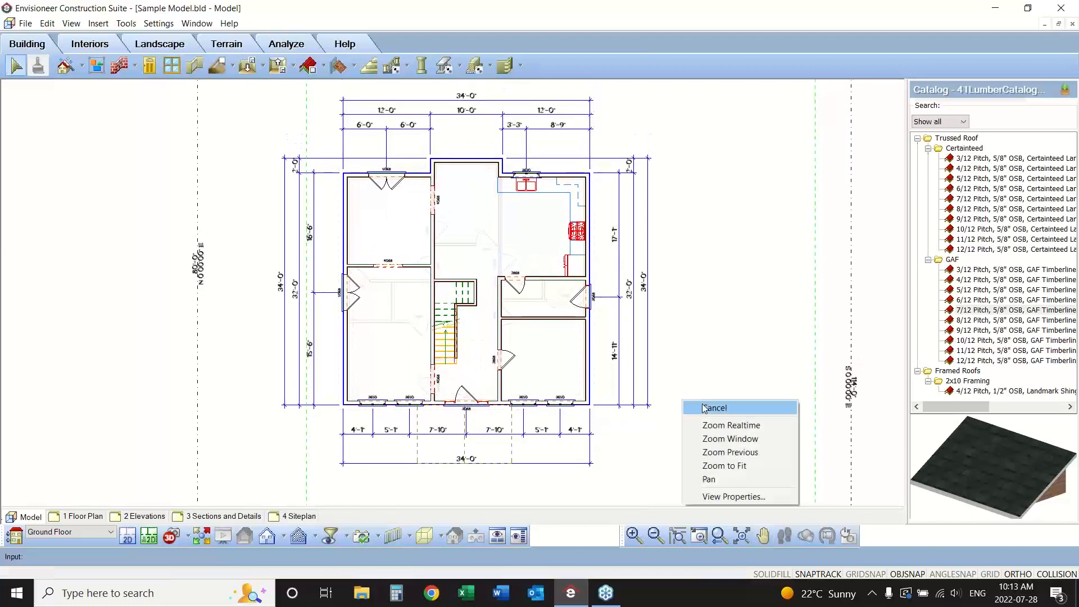
left_click(704, 406)
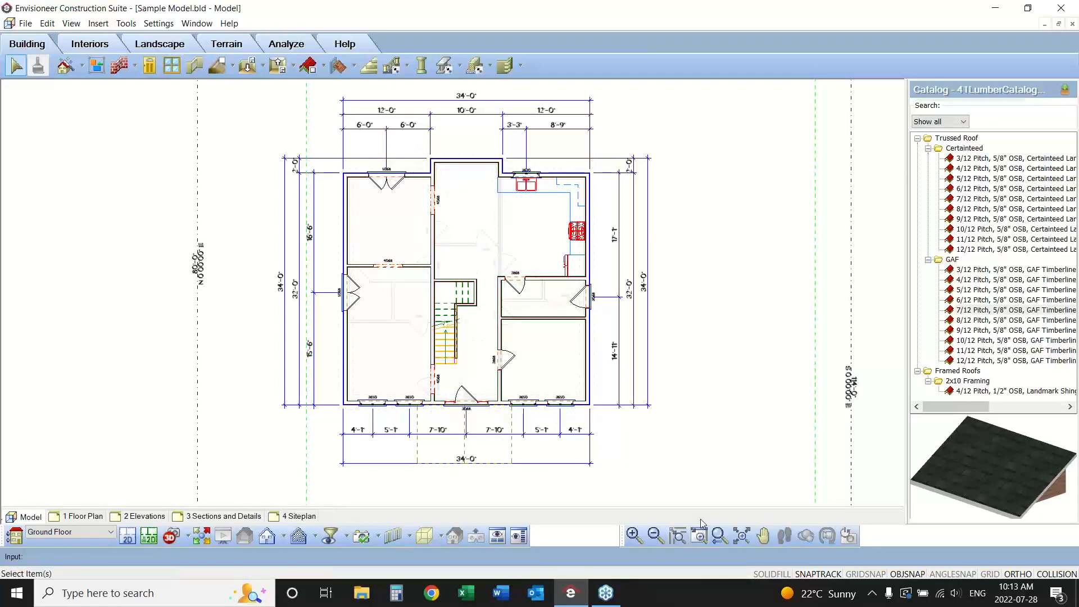
Add an automatic interior dimension string running horizontally across the whole house through the upper part of the stair.
left_click(127, 25)
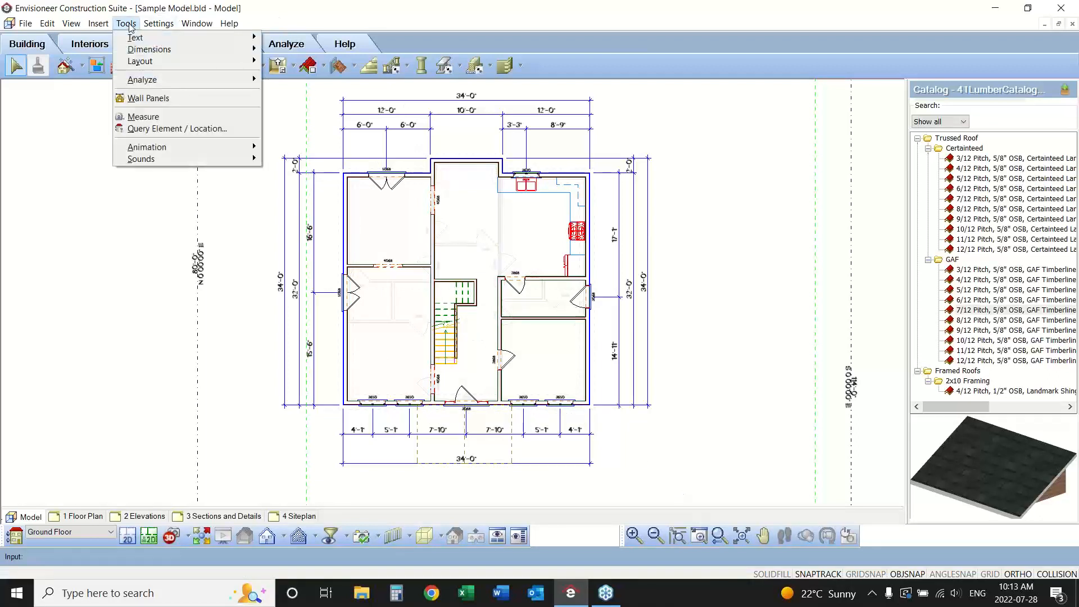
mouse_move(149, 50)
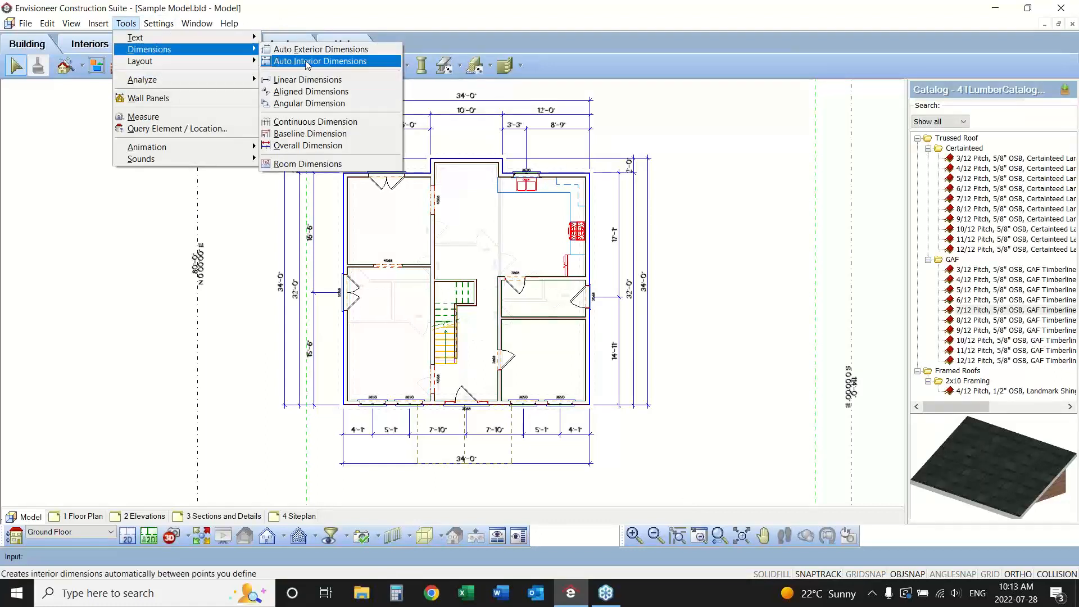
left_click(307, 62)
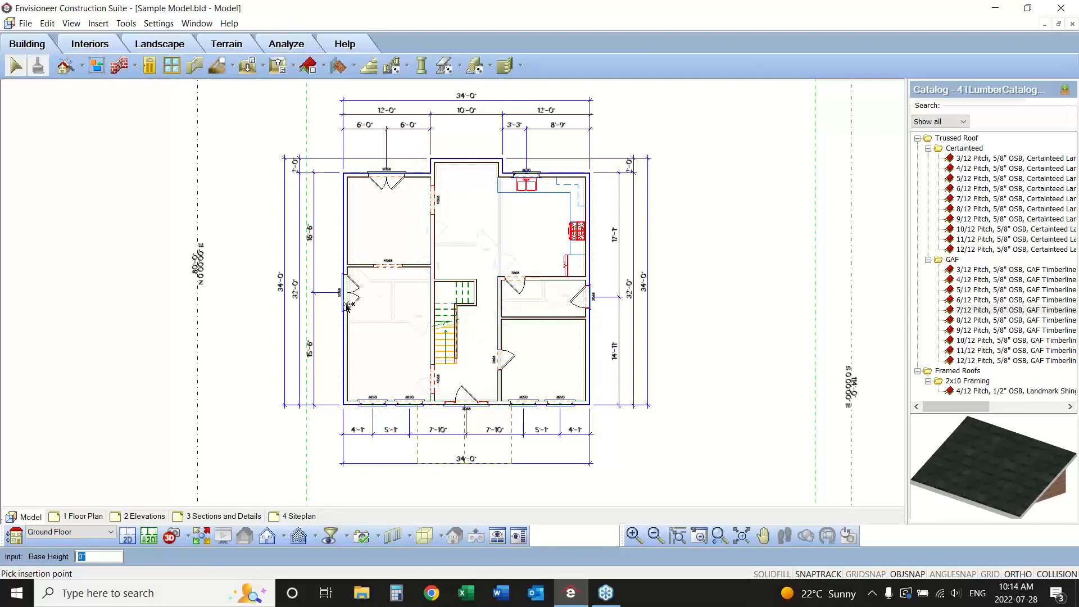
left_click(320, 297)
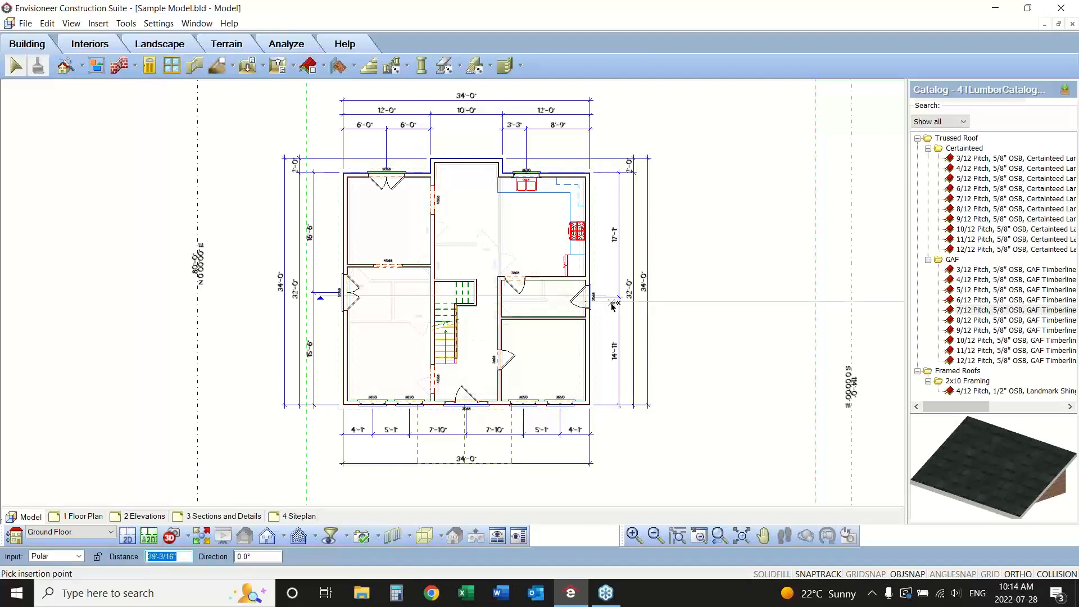
left_click(722, 300)
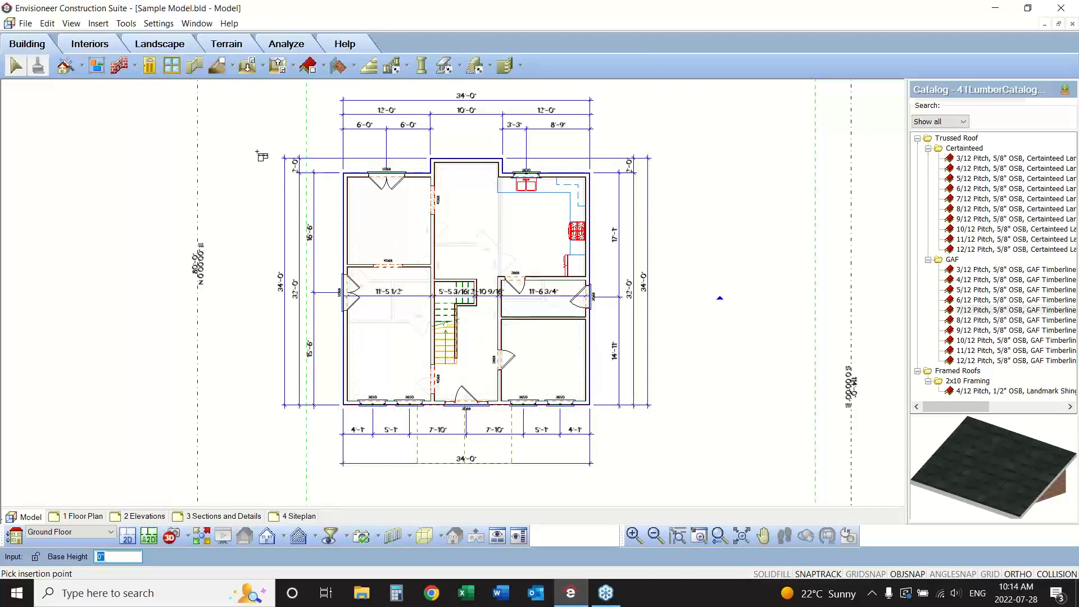
Add two vertical automatic interior dimension strings, one through the left-hand rooms and one from below the front wall up into the kitchen.
left_click(422, 166)
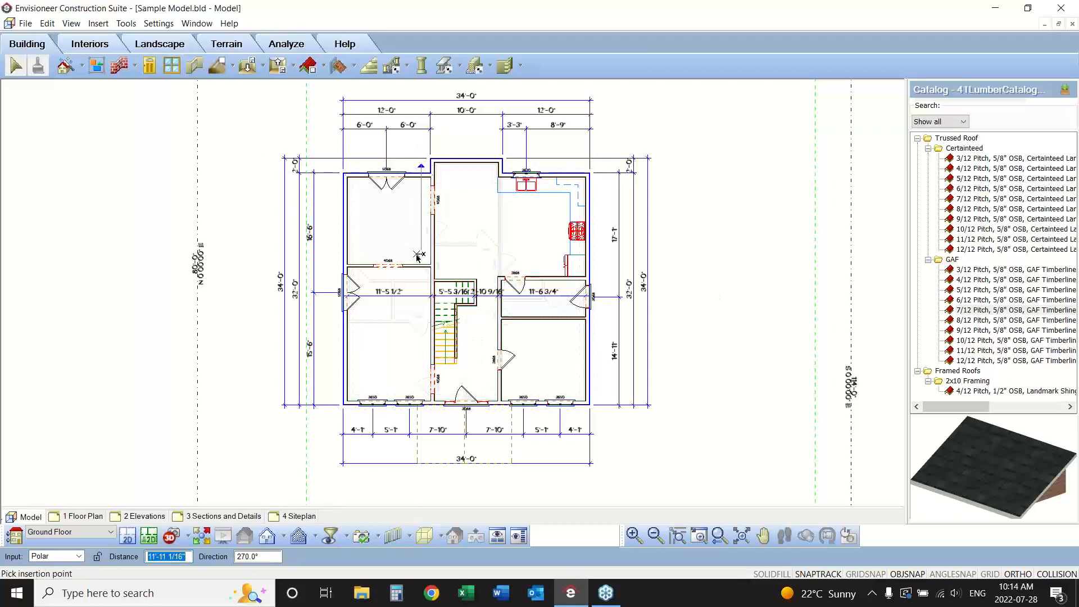
left_click(430, 425)
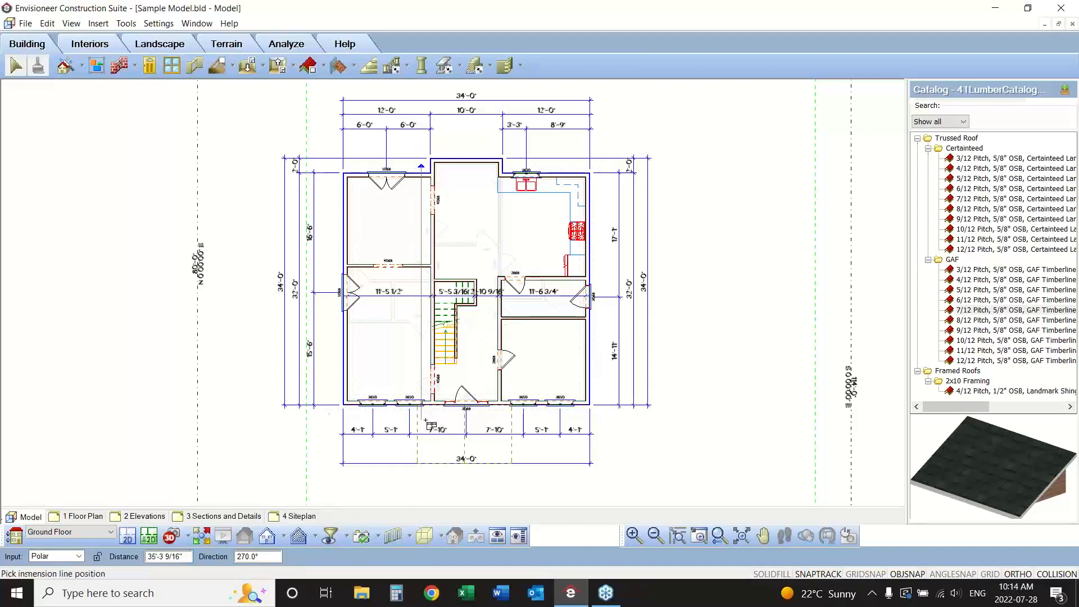
left_click(543, 418)
left_click(554, 247)
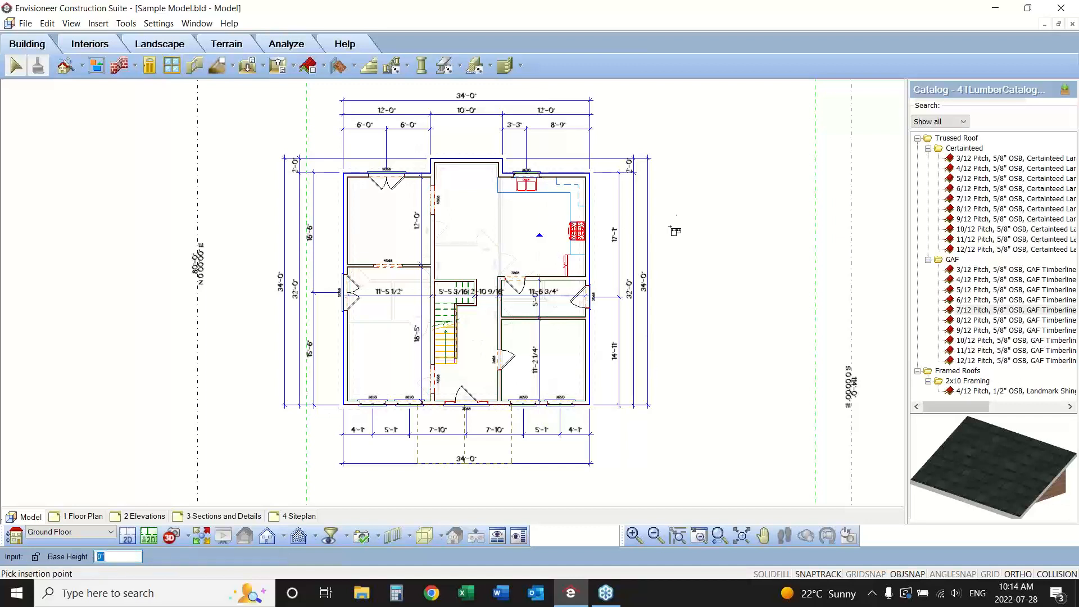
right_click(684, 200)
left_click(717, 212)
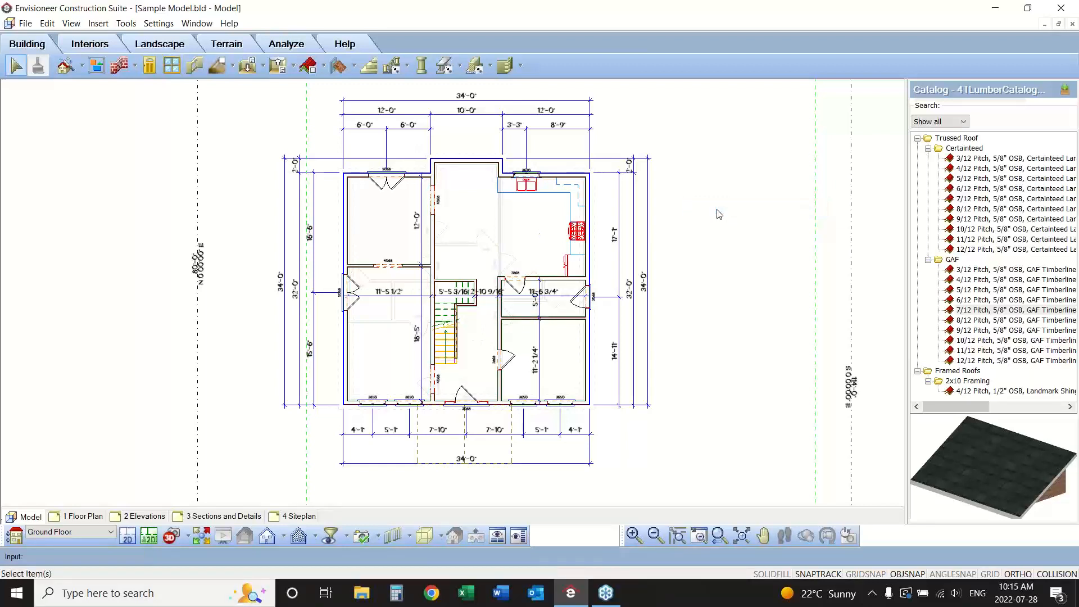
Move the vertical 5'-0" dimension in the small room right of the stair further right, clear of the horizontal dimension's text.
left_click(698, 535)
left_click_drag(599, 256, 385, 366)
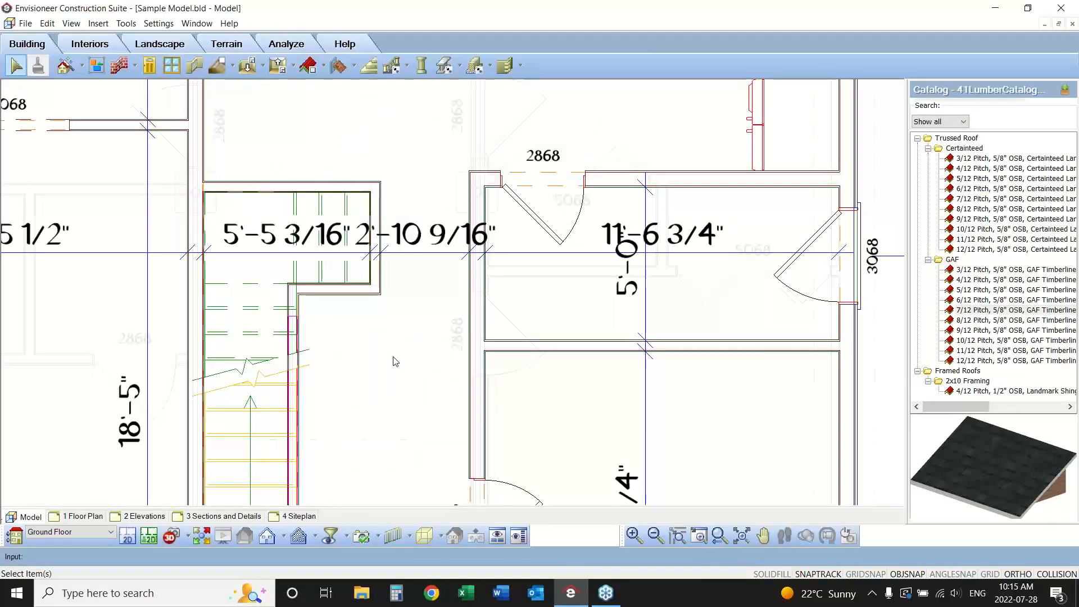
left_click(647, 311)
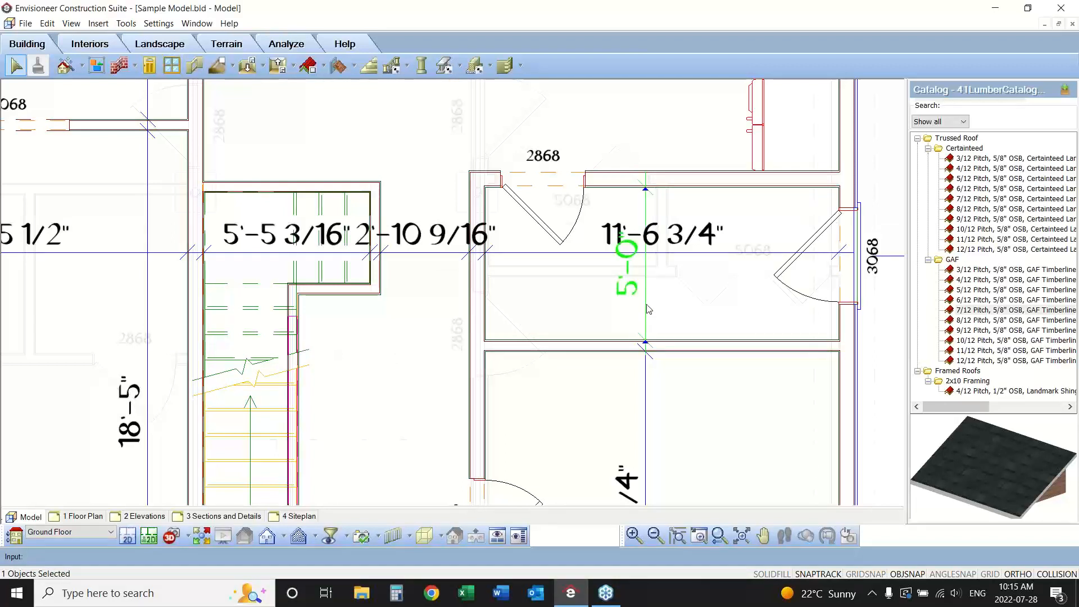
right_click(646, 308)
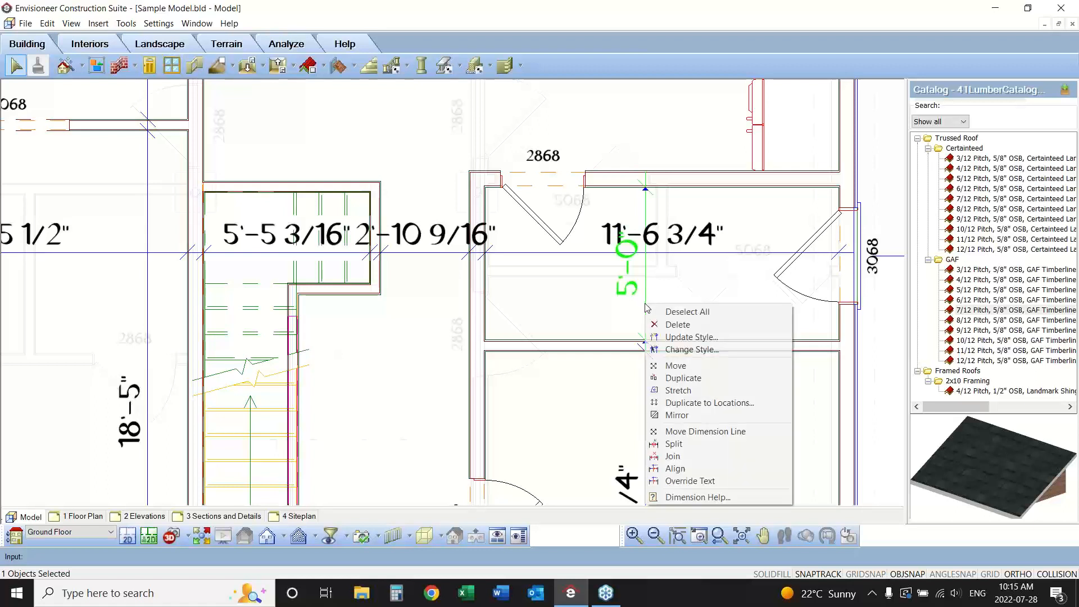
left_click(676, 365)
left_click(680, 313)
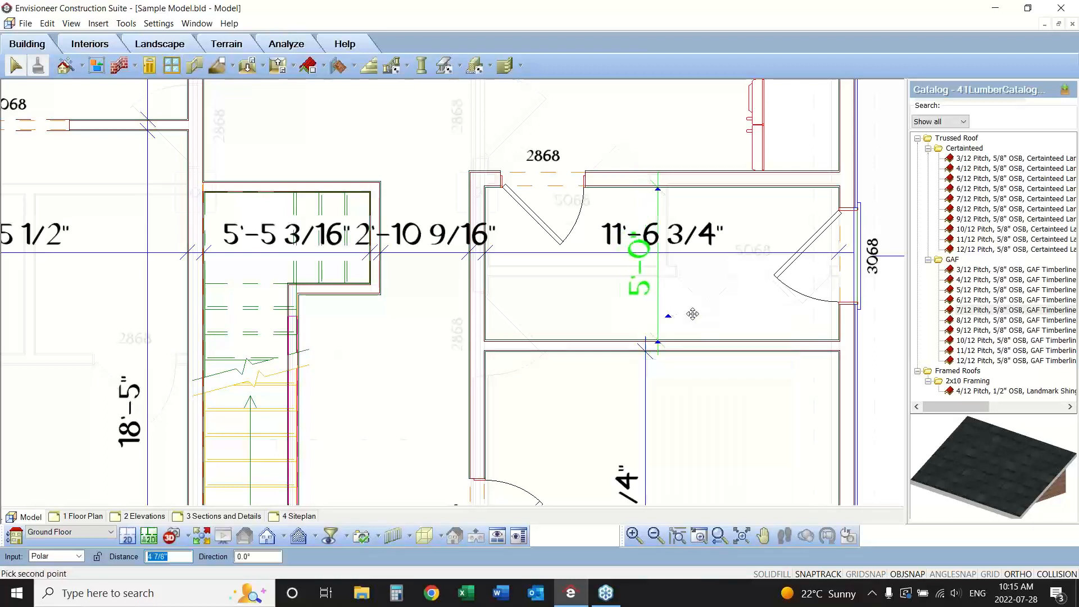
left_click(783, 314)
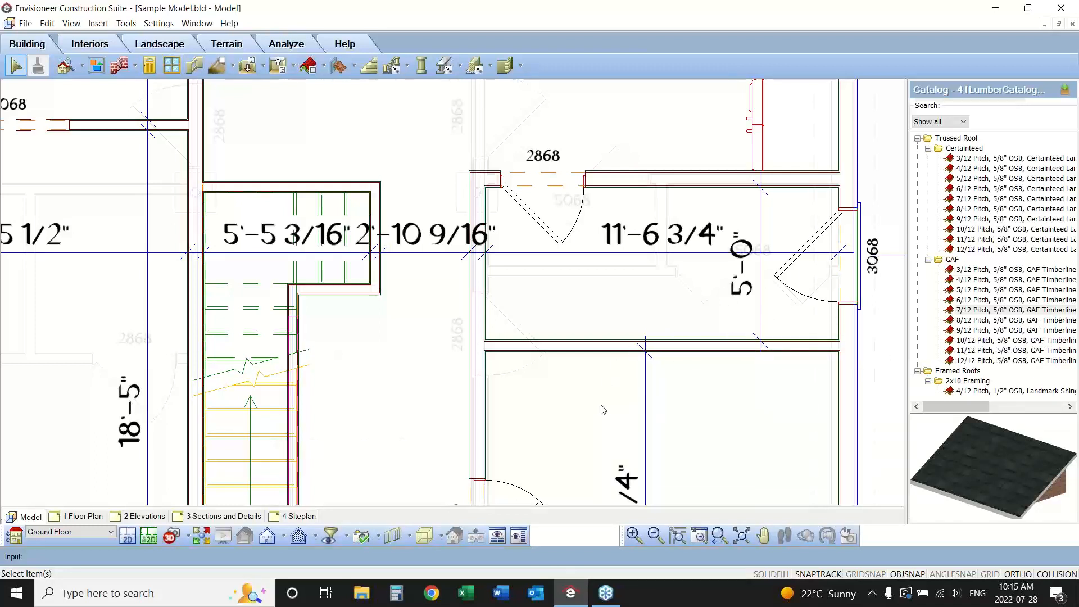
Align the vertical dimension of the front right room with the 5'-0" dimension above it.
left_click(761, 318)
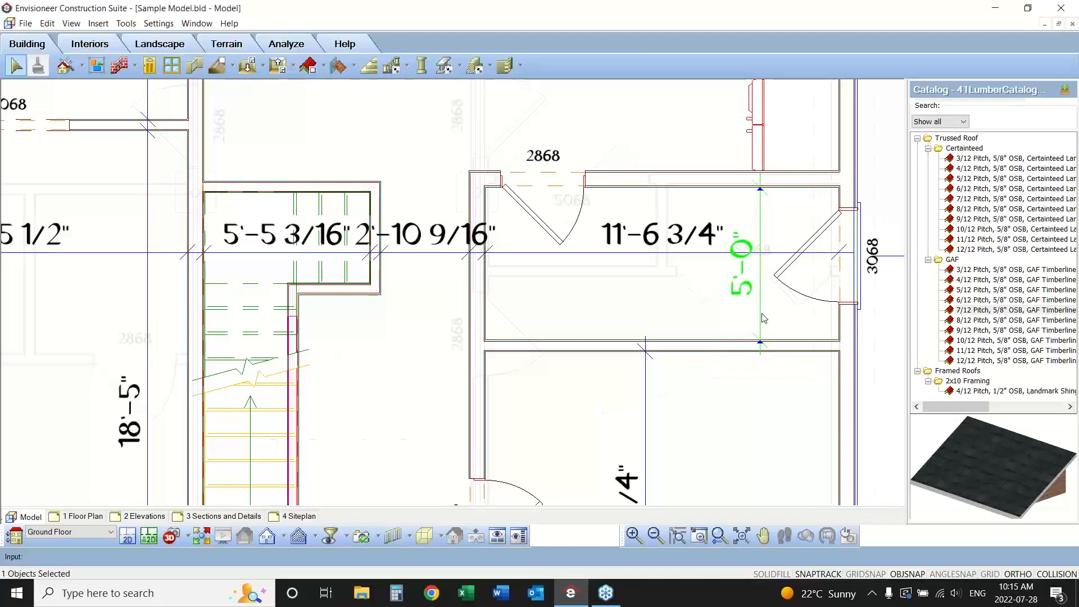
right_click(762, 318)
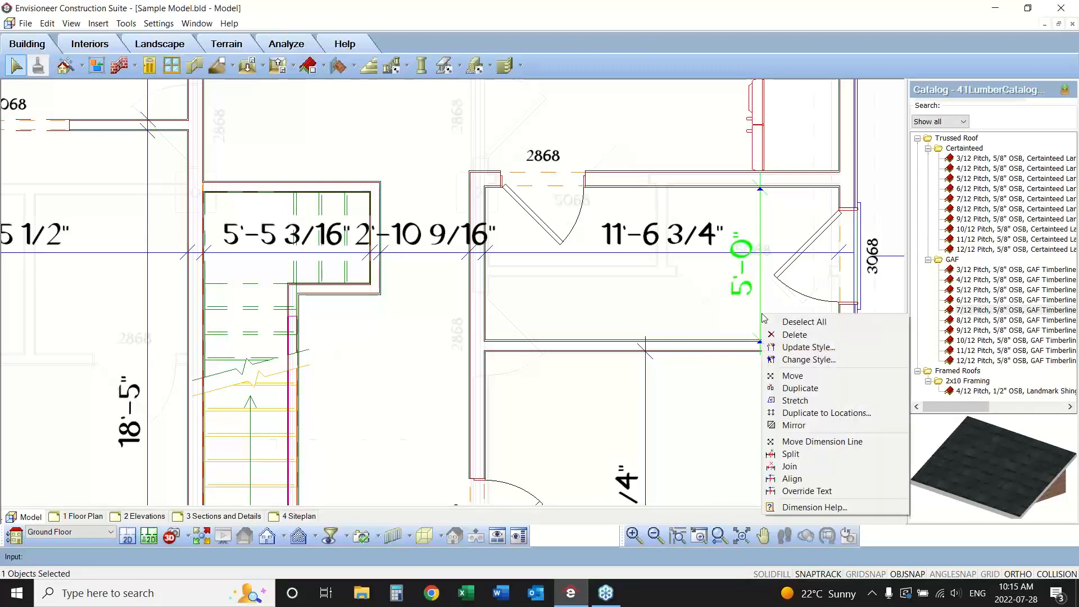
left_click(797, 479)
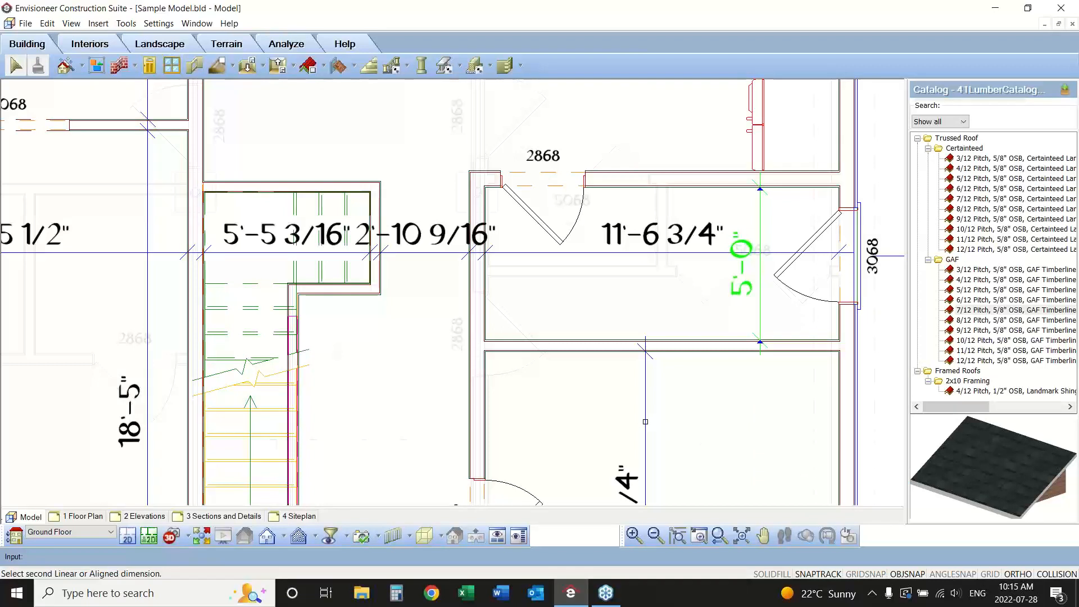
left_click(645, 422)
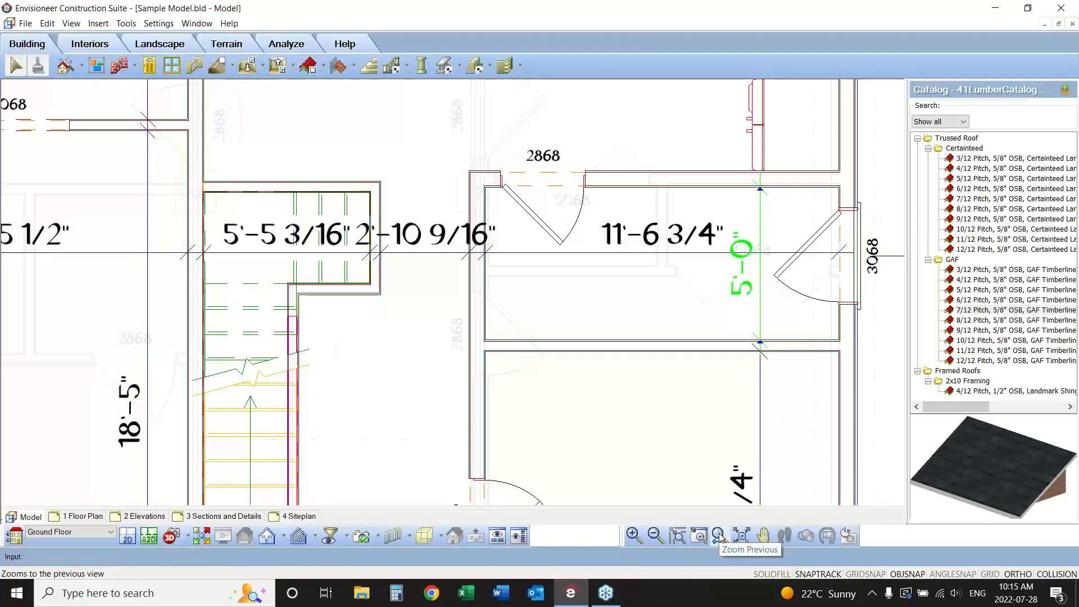
right_click(656, 308)
left_click(680, 316)
right_click(745, 302)
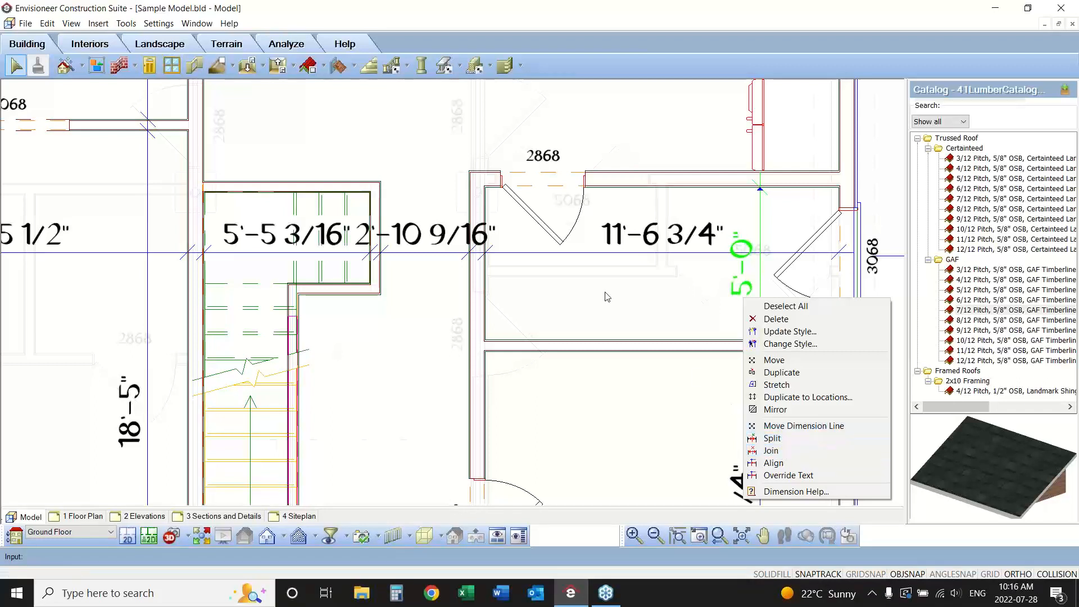
left_click(438, 242)
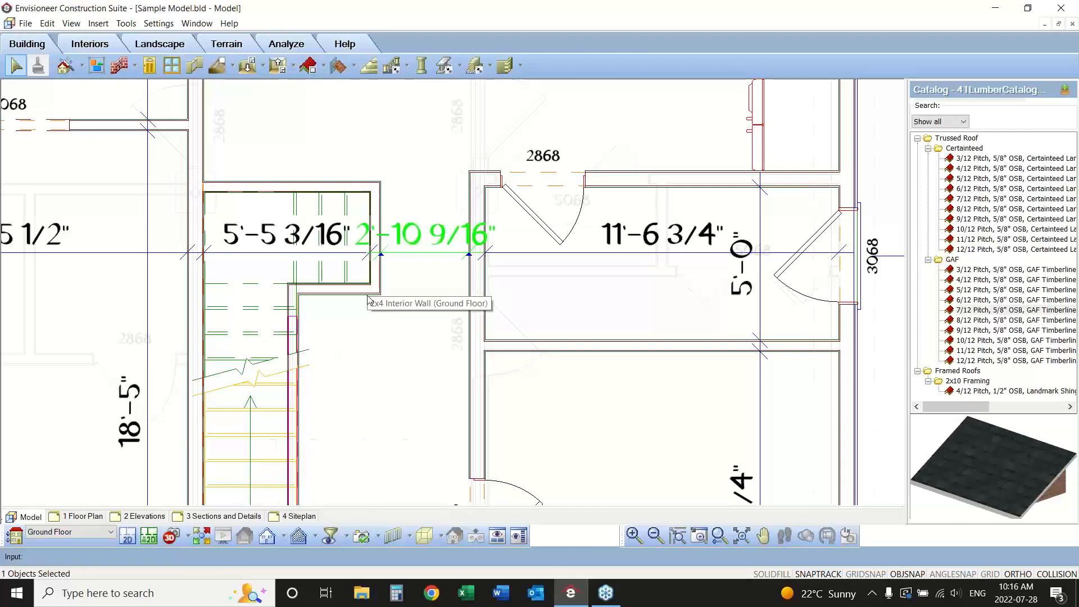
right_click(406, 247)
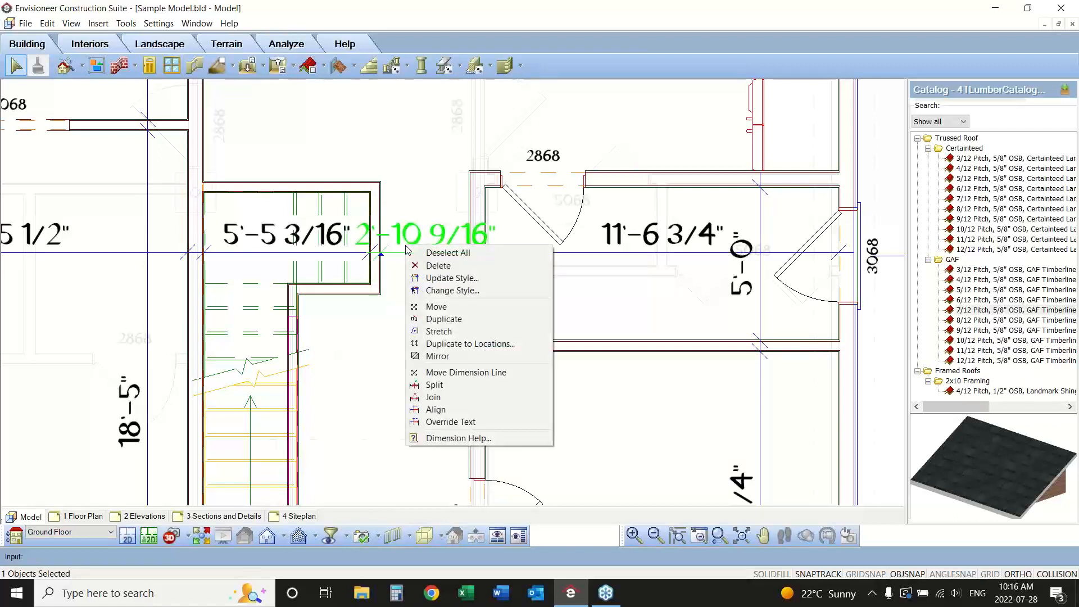
left_click(433, 397)
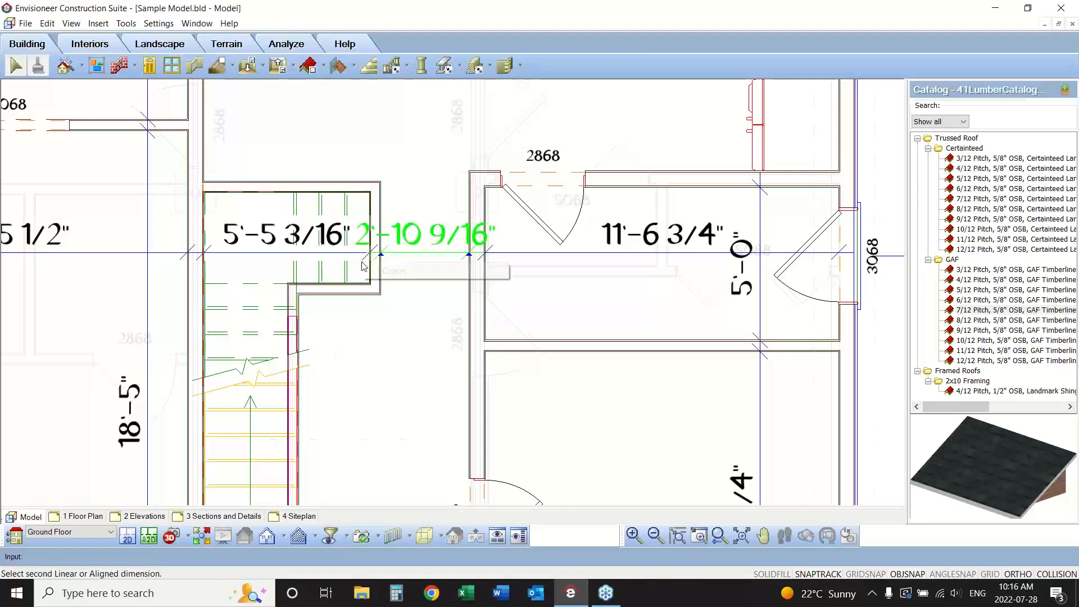
right_click(373, 261)
left_click(388, 269)
Disable selection of Stairs/Ramps in the view filter so the dimension over the stair can be picked.
left_click(269, 256)
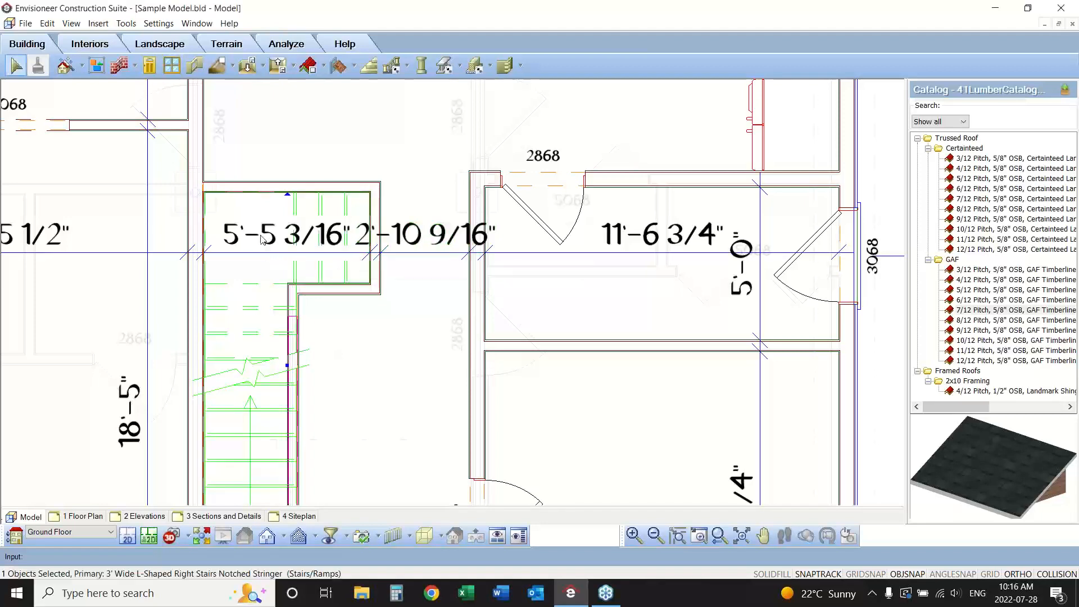
left_click(331, 538)
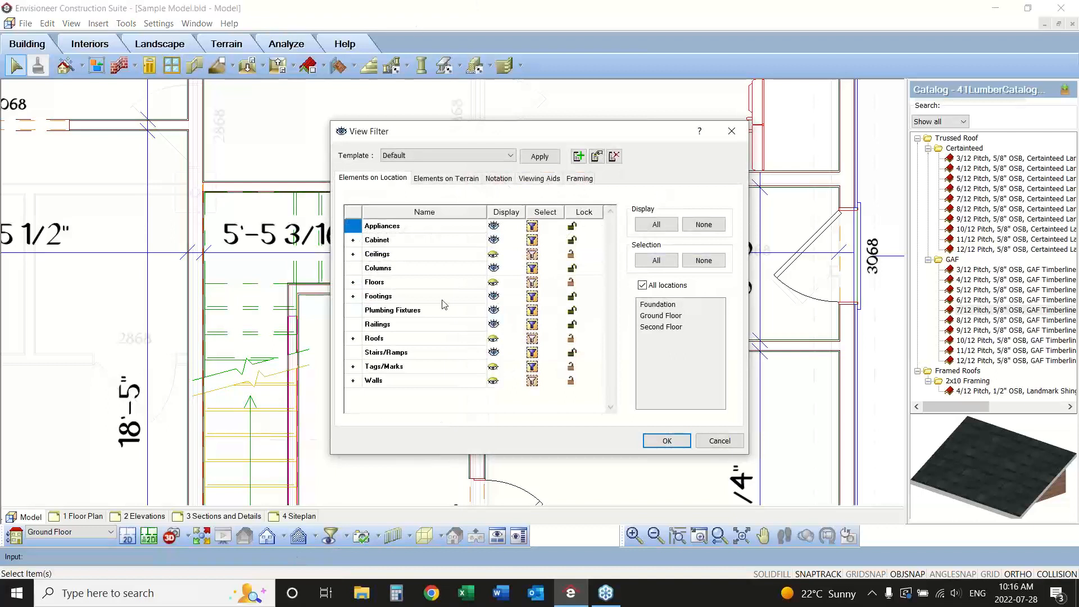
left_click(532, 353)
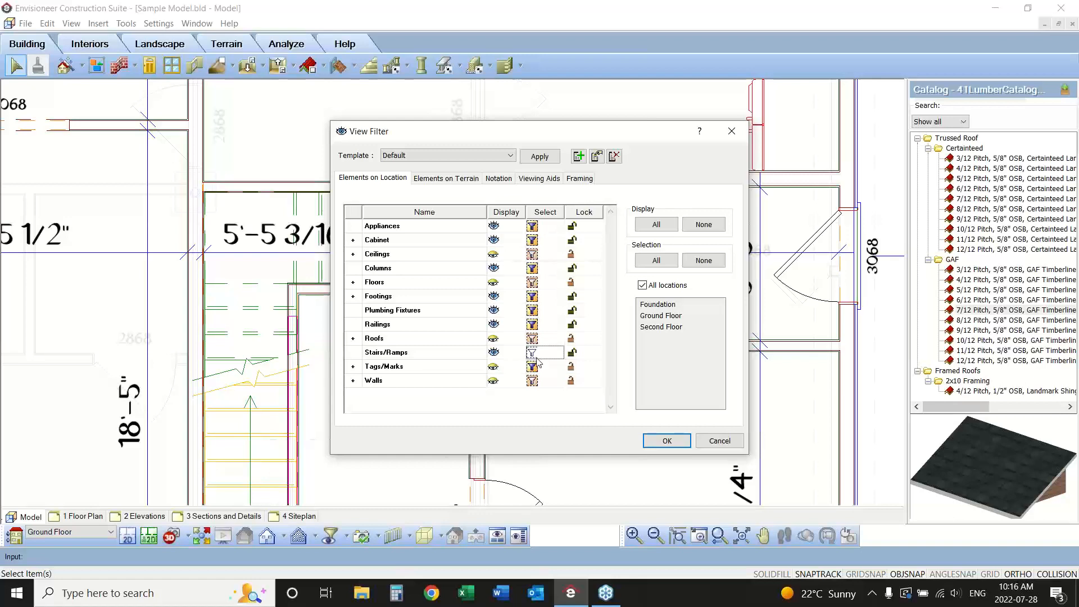
left_click(661, 440)
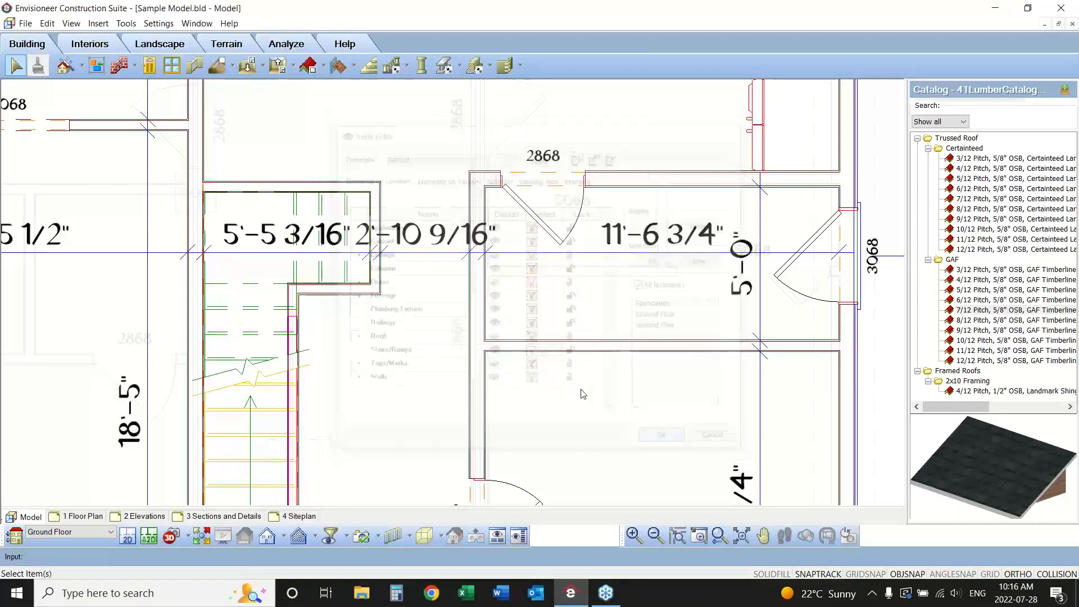
Join the 5'-5 3/16" dimension over the stair with the adjacent 2'-10 9/16" dimension.
left_click(274, 229)
left_click(377, 347)
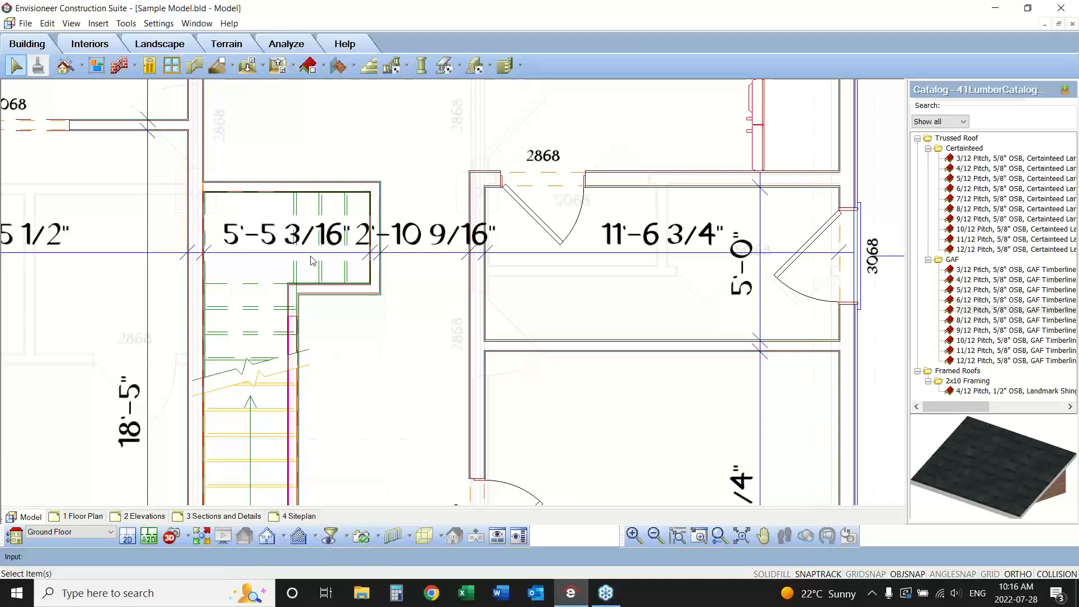
left_click(270, 237)
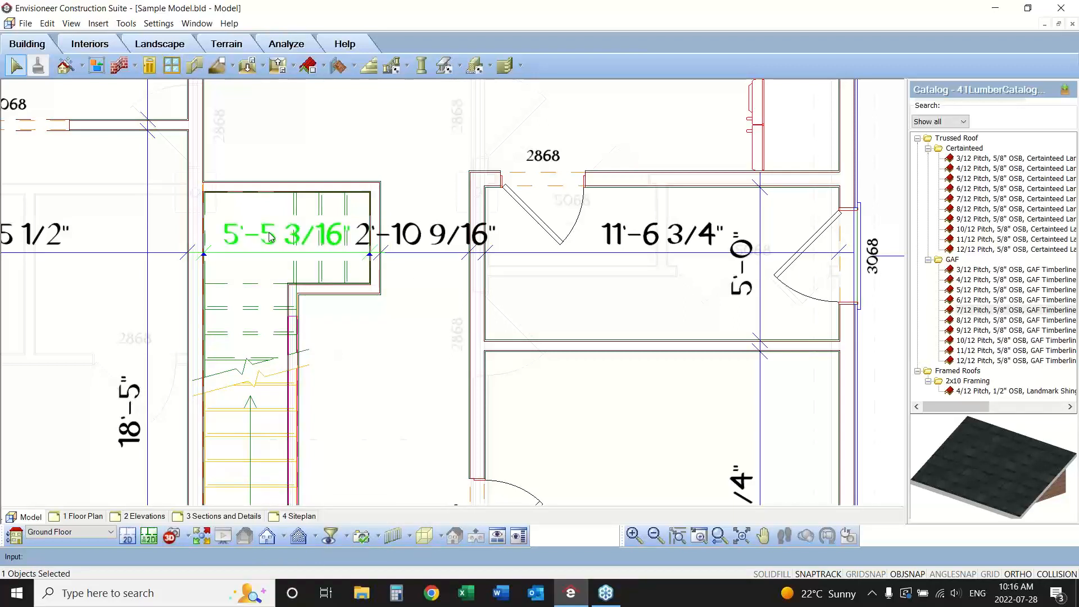
right_click(270, 236)
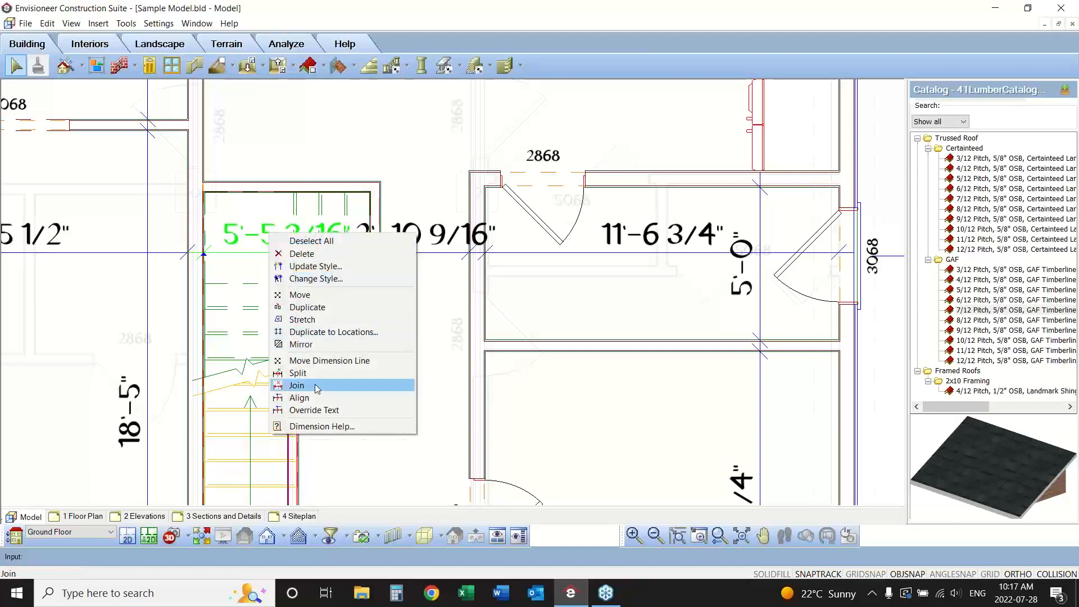
left_click(297, 385)
left_click(415, 242)
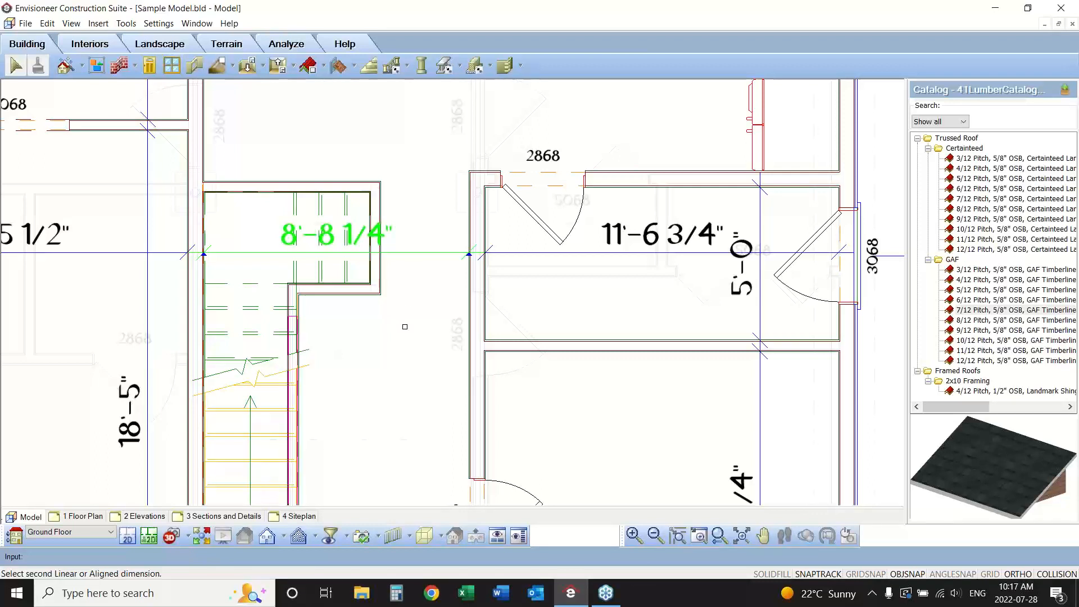
right_click(405, 321)
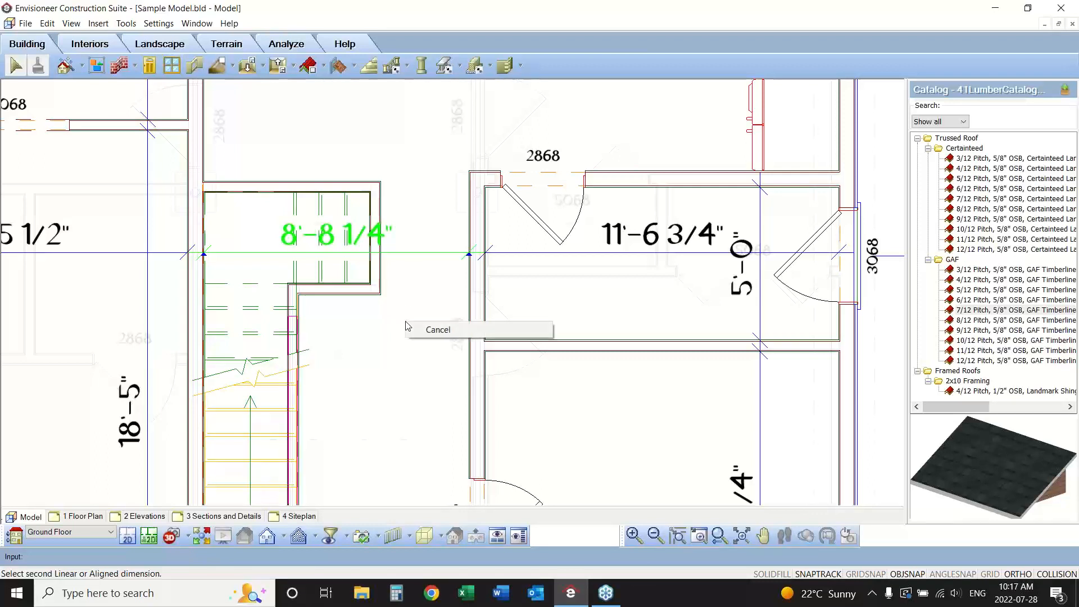
left_click(427, 330)
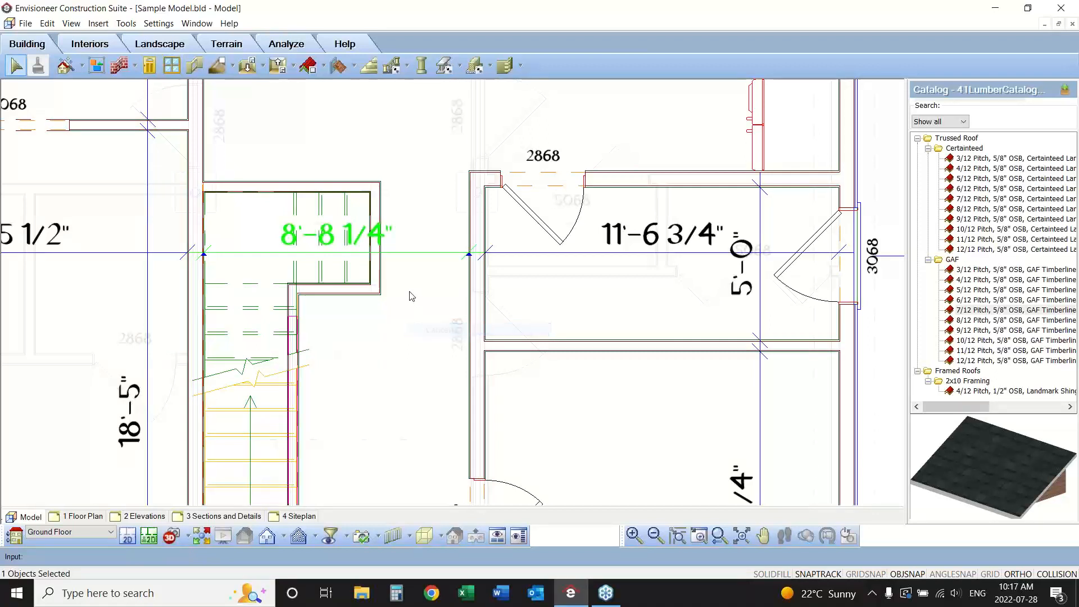
Split the dimension spanning the stair and hallway at the outer corner of the stair wall.
right_click(391, 268)
left_click(422, 408)
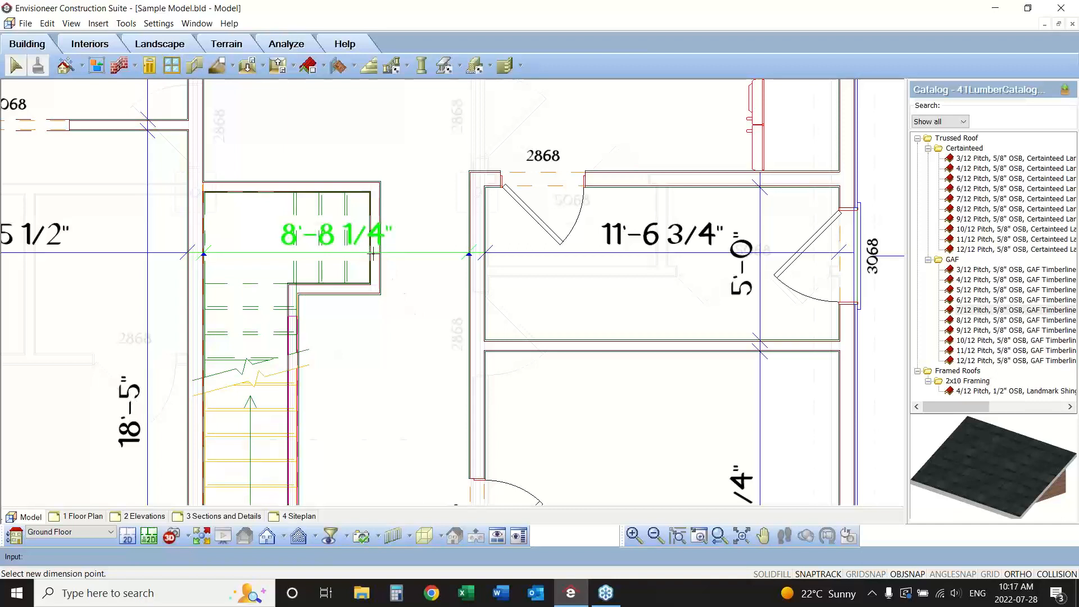
left_click(381, 295)
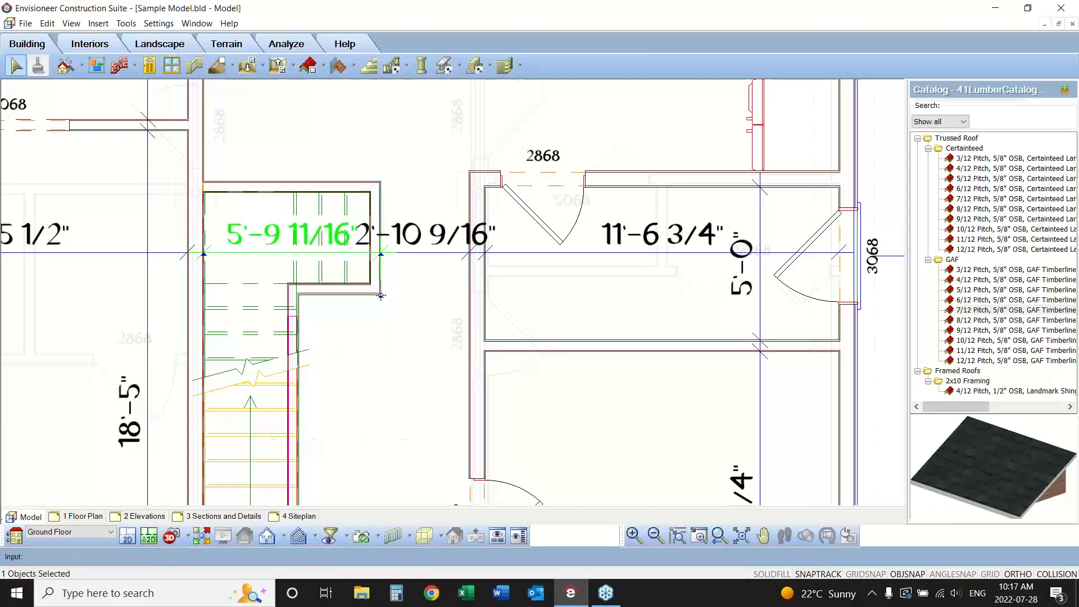
left_click(718, 536)
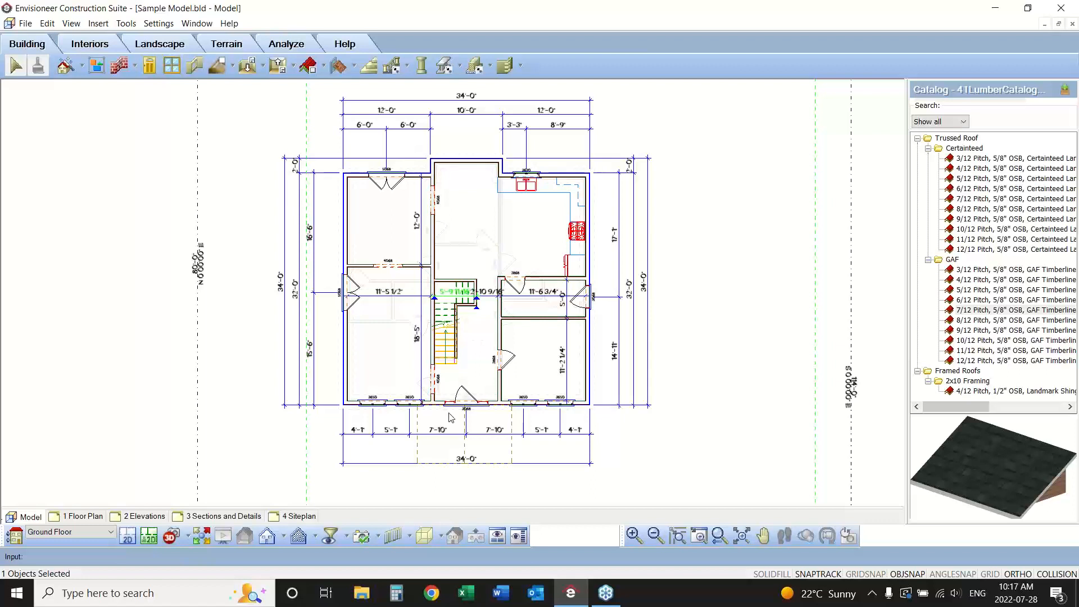
left_click(126, 24)
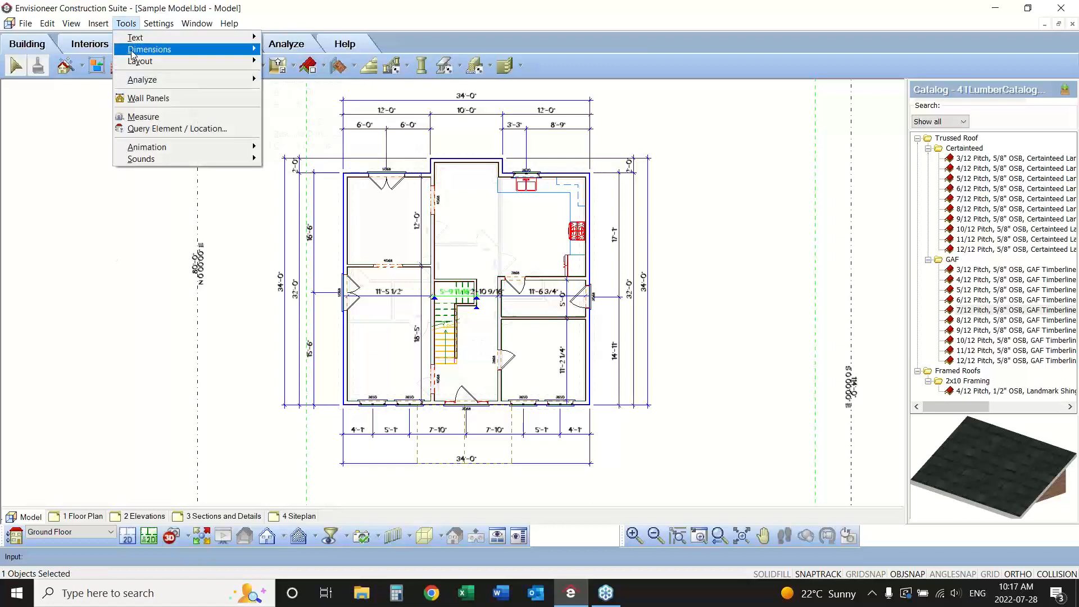
mouse_move(133, 54)
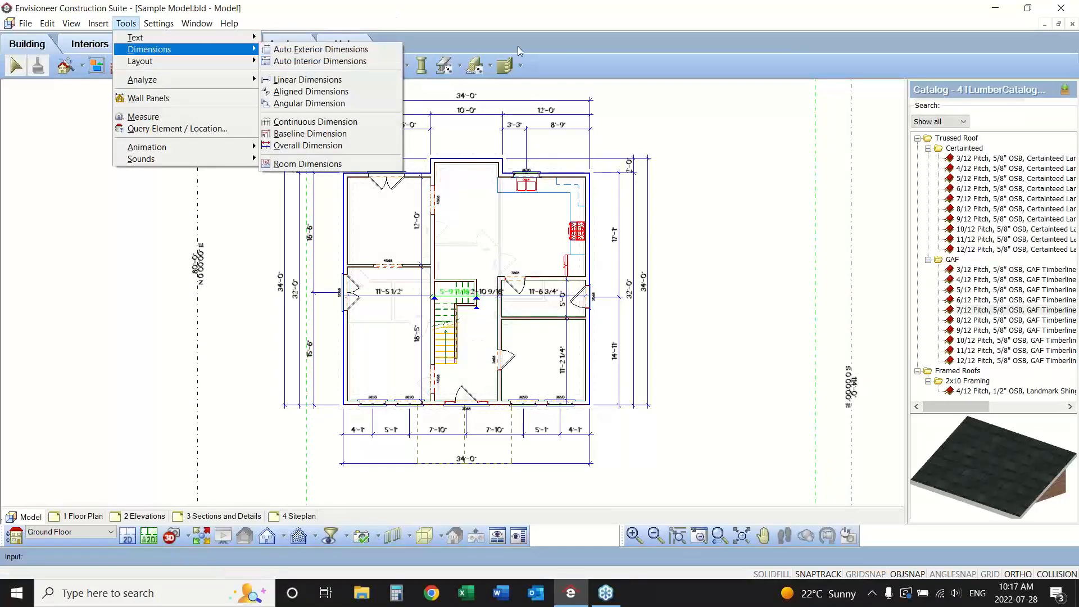
left_click(599, 73)
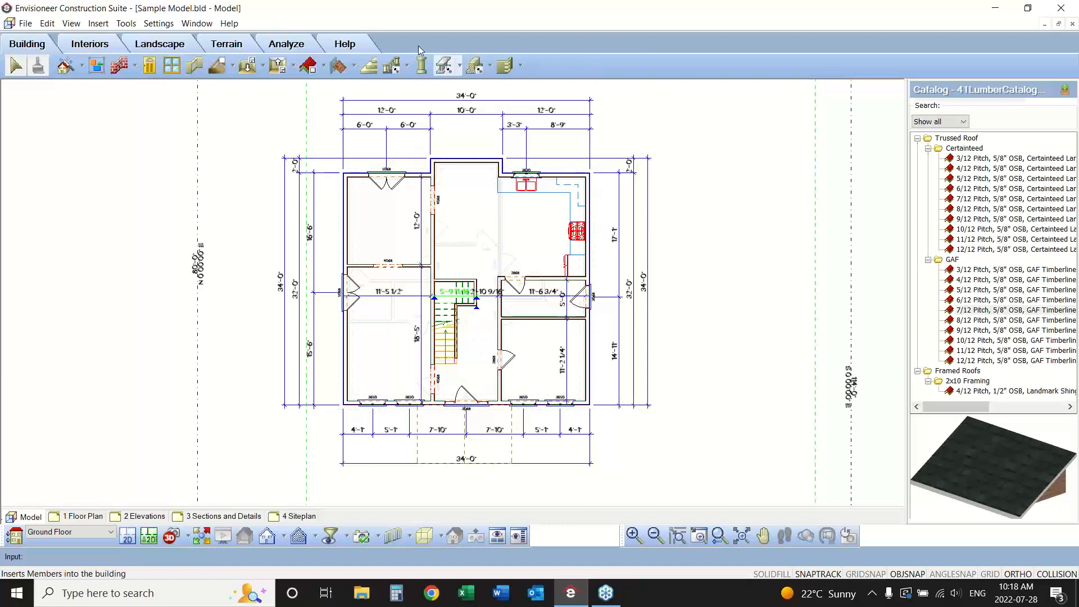
Add a Width x Length room dimension label to the front right room, picking its two front corners and its rear right corner.
left_click(127, 24)
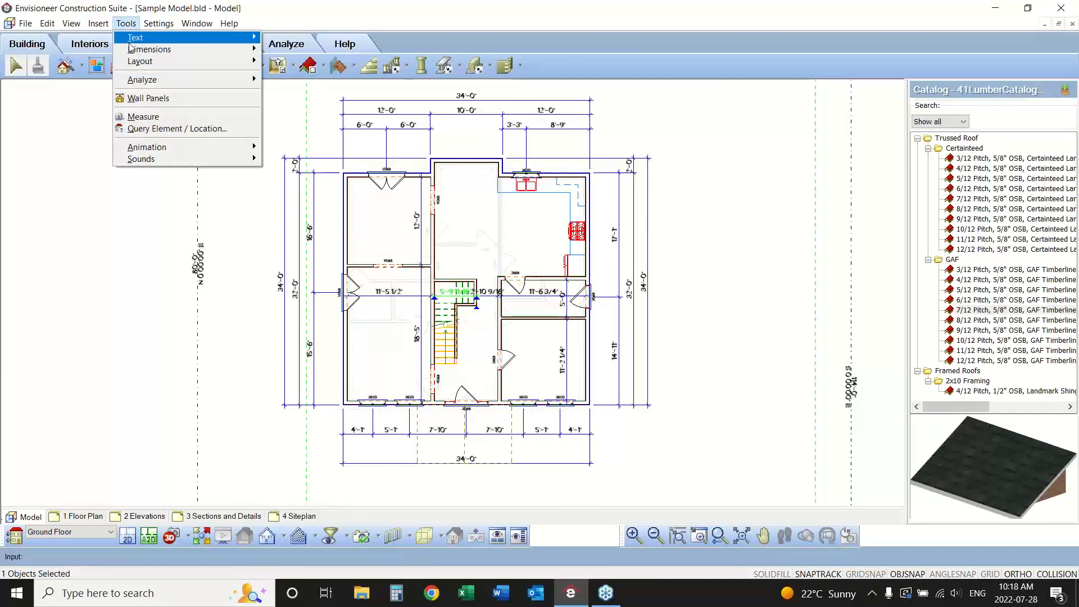
mouse_move(130, 52)
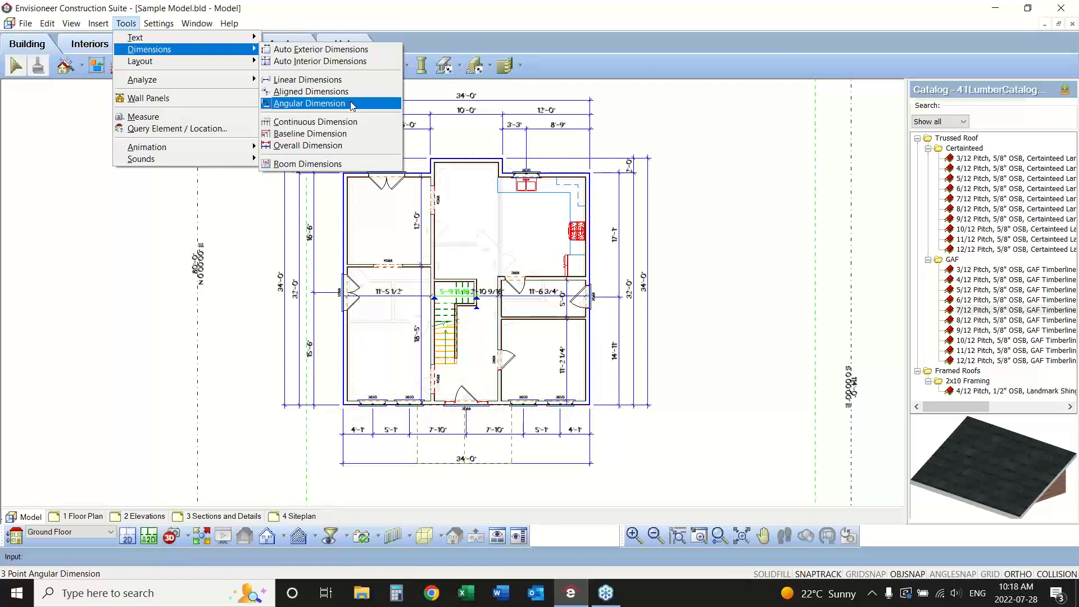
left_click(304, 163)
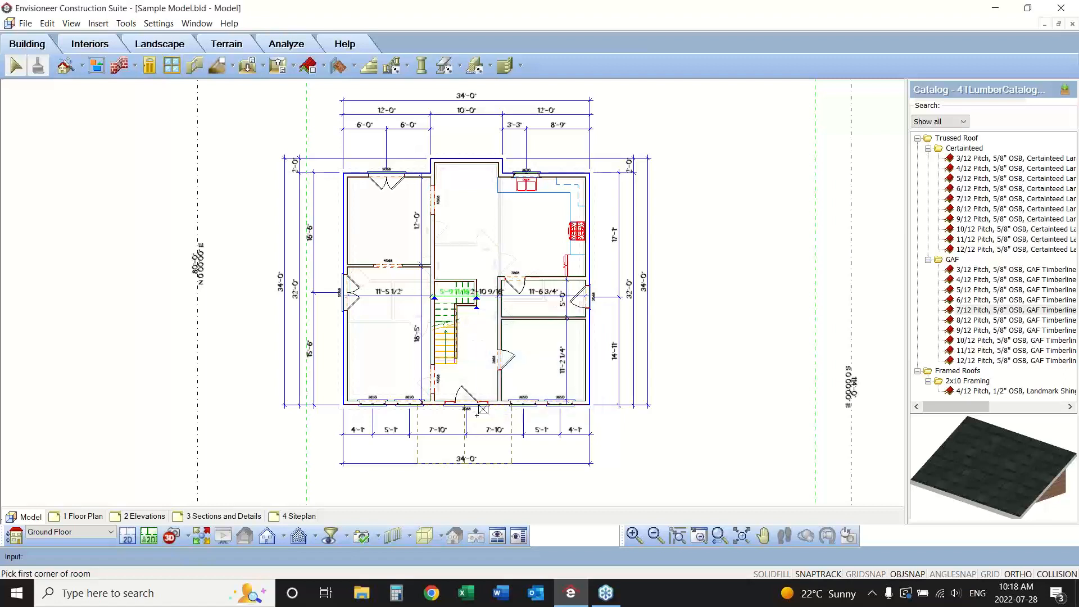
scroll(476, 414, "up", 5)
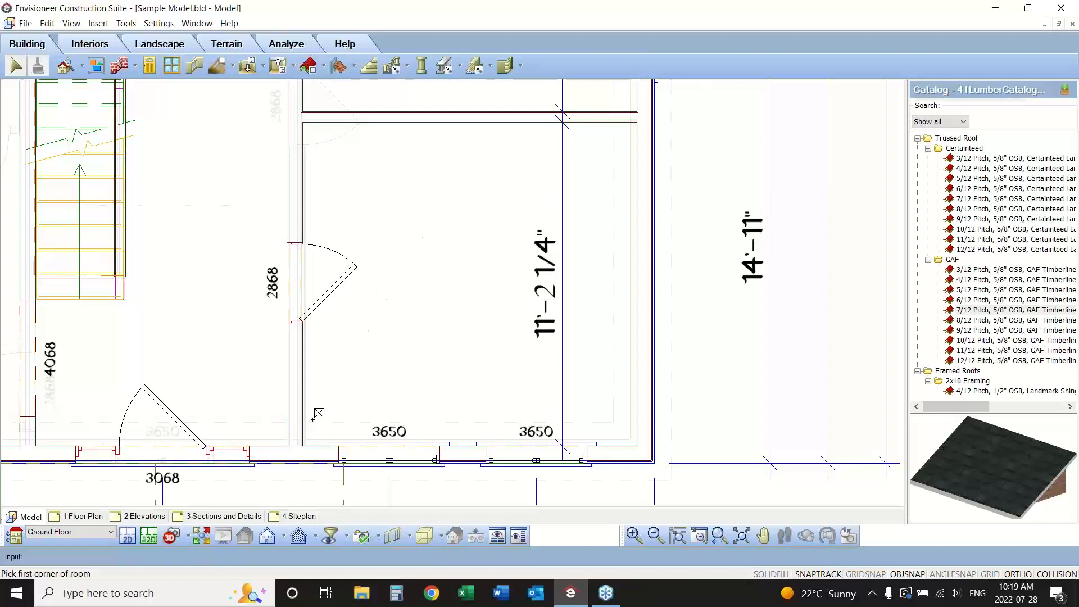
left_click(302, 447)
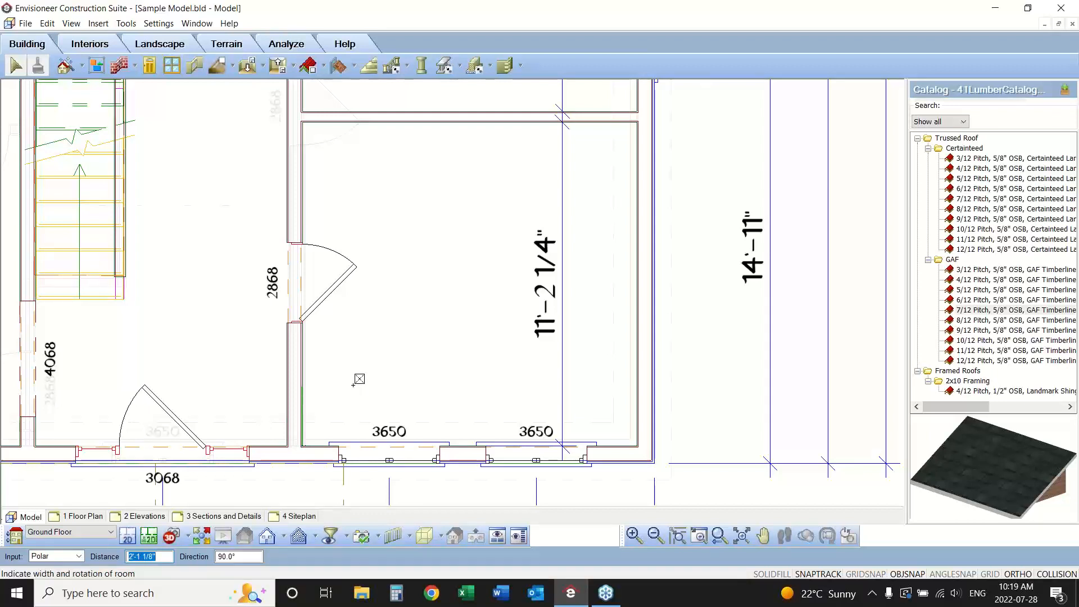
left_click(637, 449)
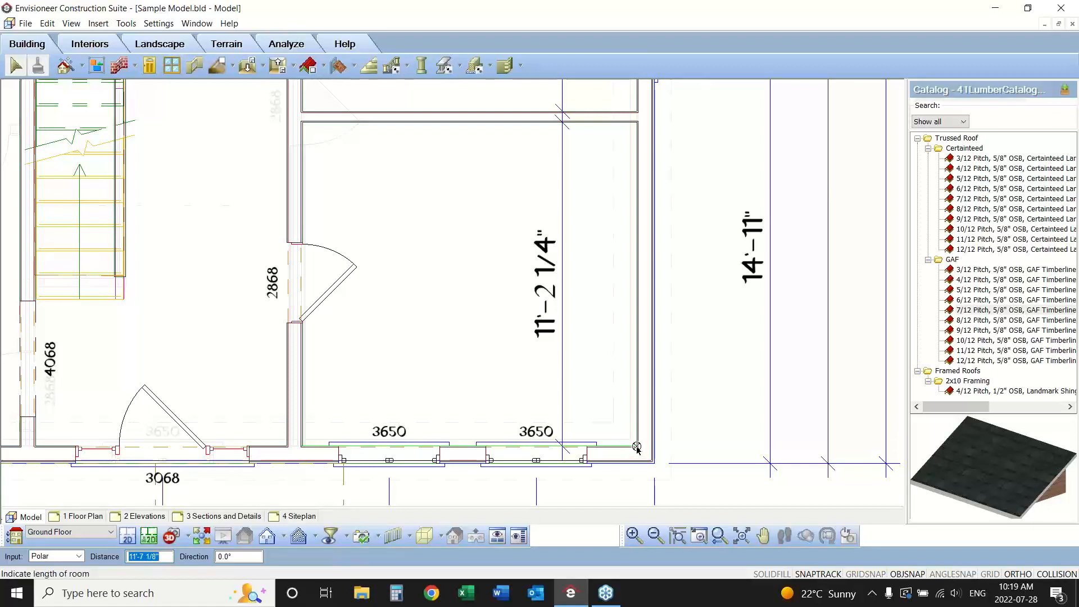
left_click(637, 124)
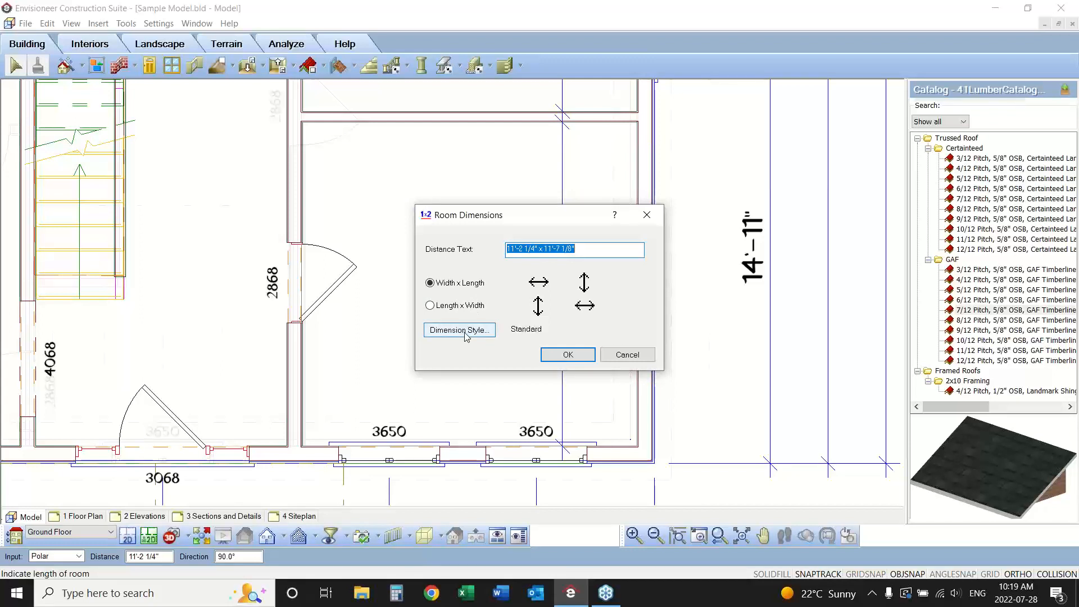
left_click(566, 354)
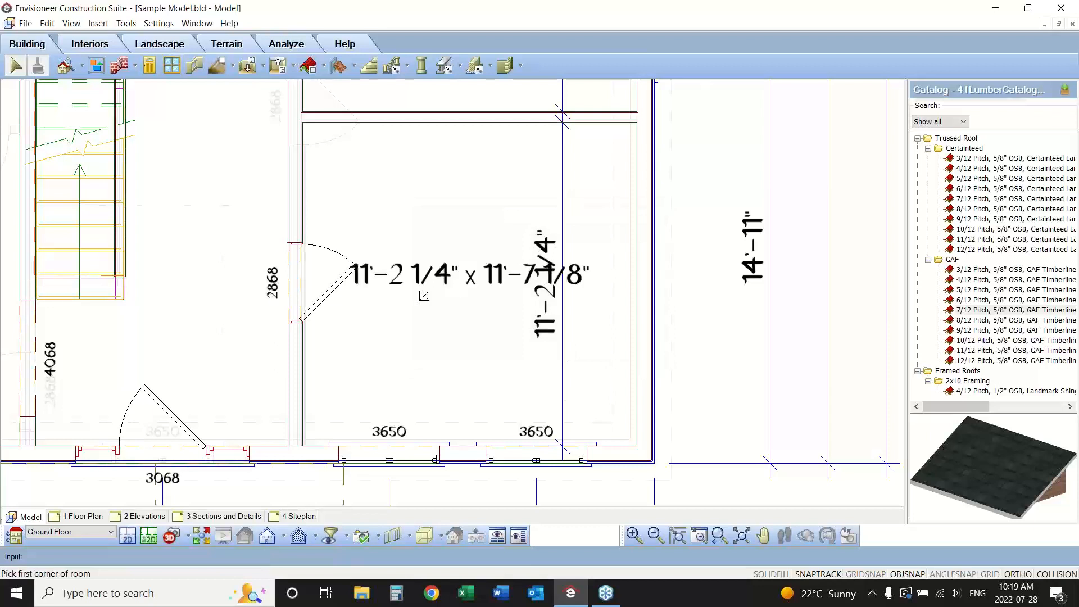
Move the room dimension label toward the rear of the front right room, clear of the vertical dimension text.
key("Escape")
left_click(427, 276)
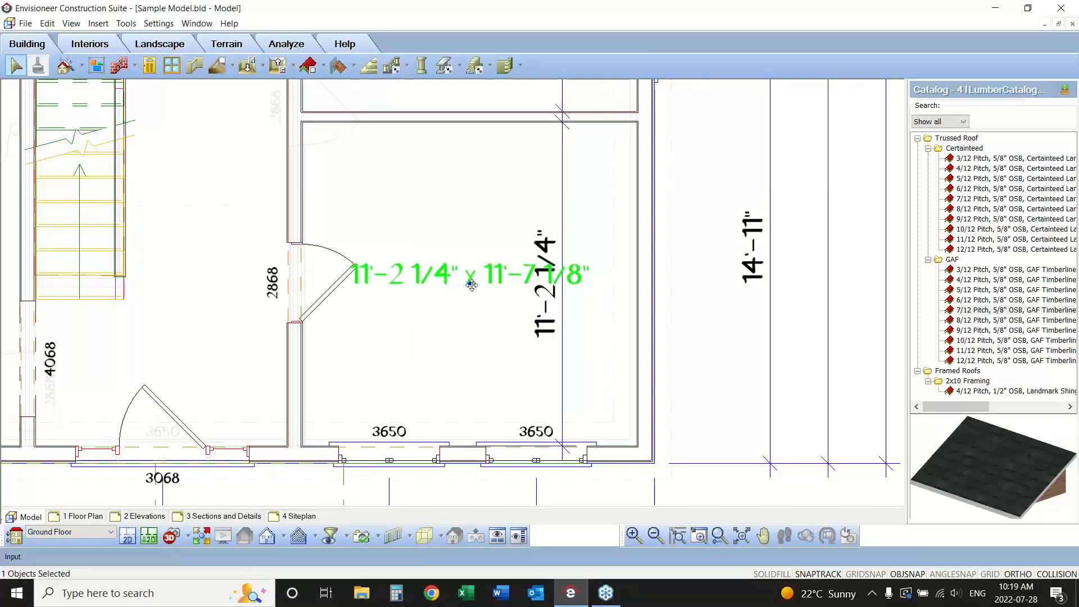
left_click_drag(471, 283, 478, 218)
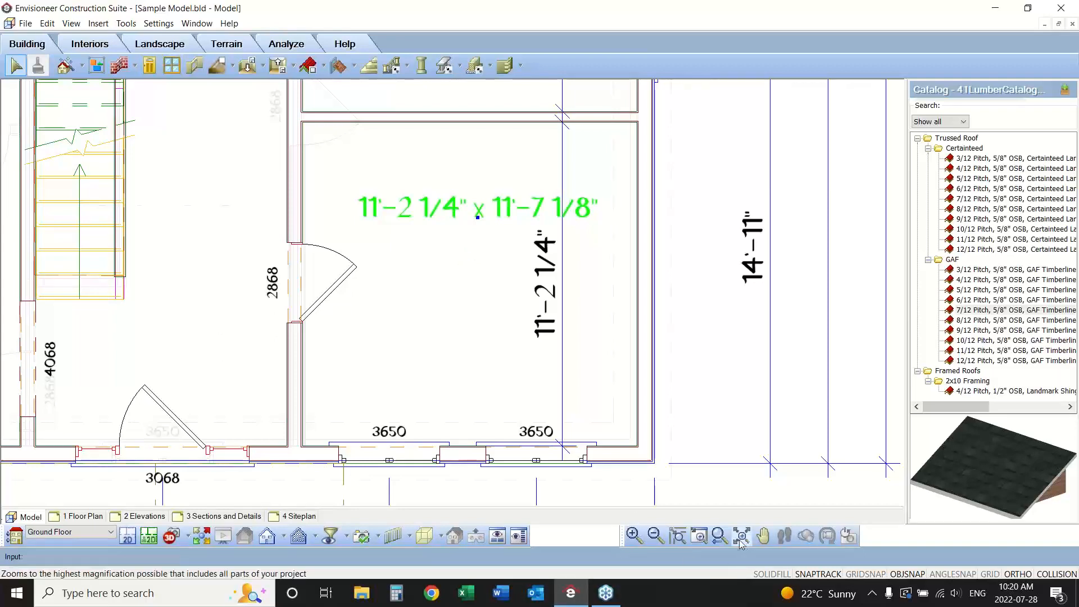
Start a Room Region by Room for the rear left room, naming it DINING ROOM and turning off the perimeter display.
left_click(722, 538)
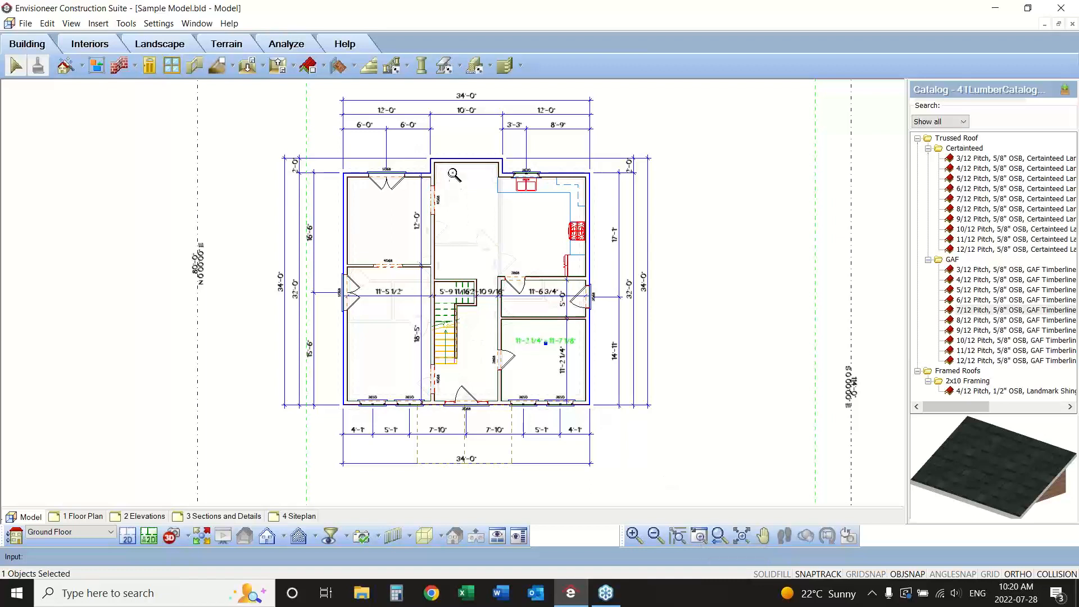
left_click_drag(452, 163, 330, 280)
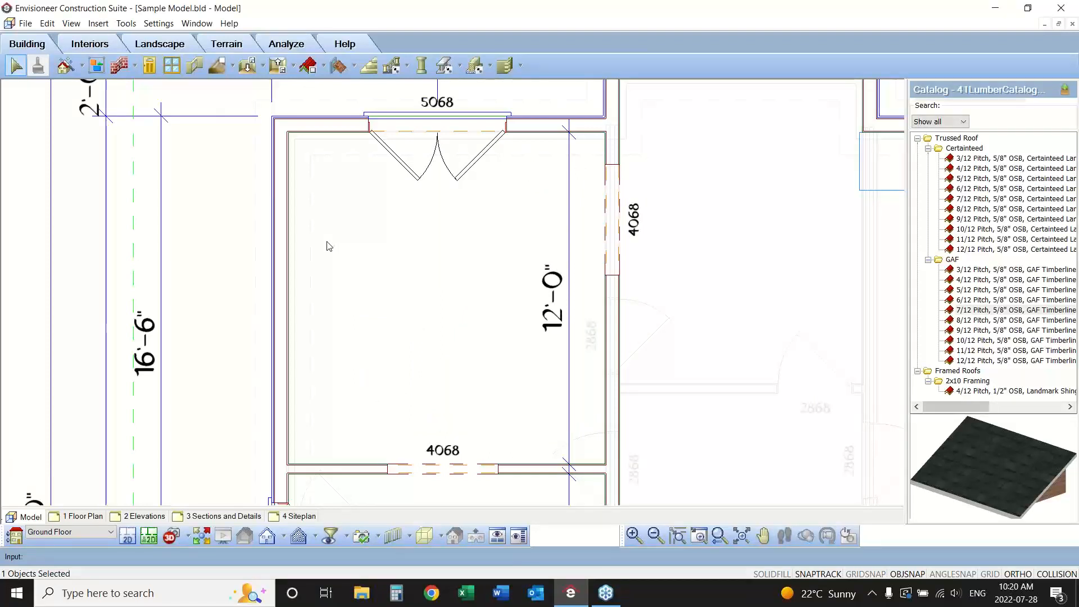
left_click(127, 24)
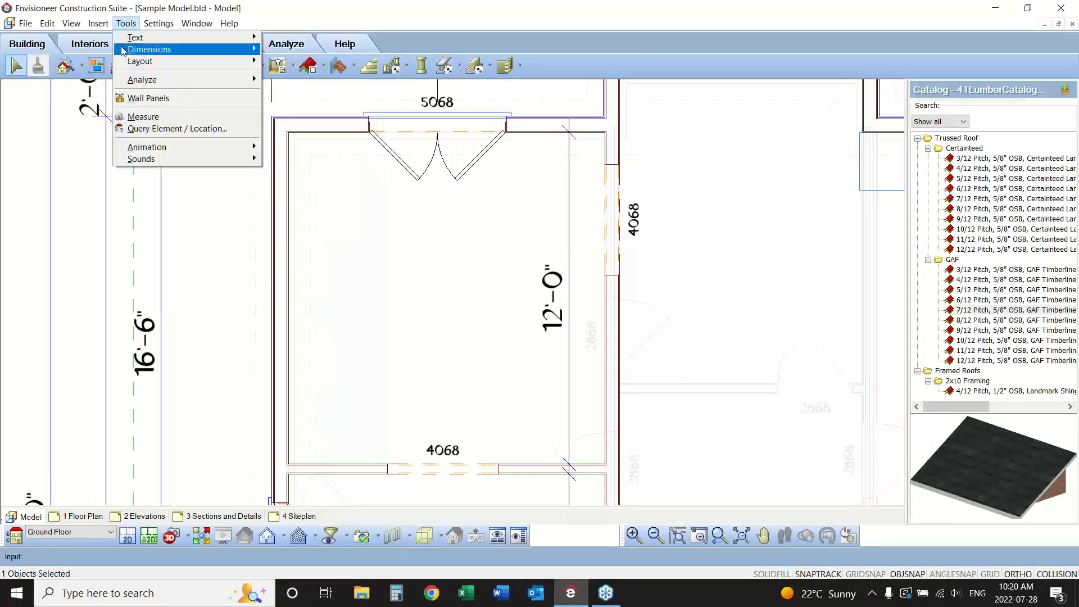
mouse_move(123, 53)
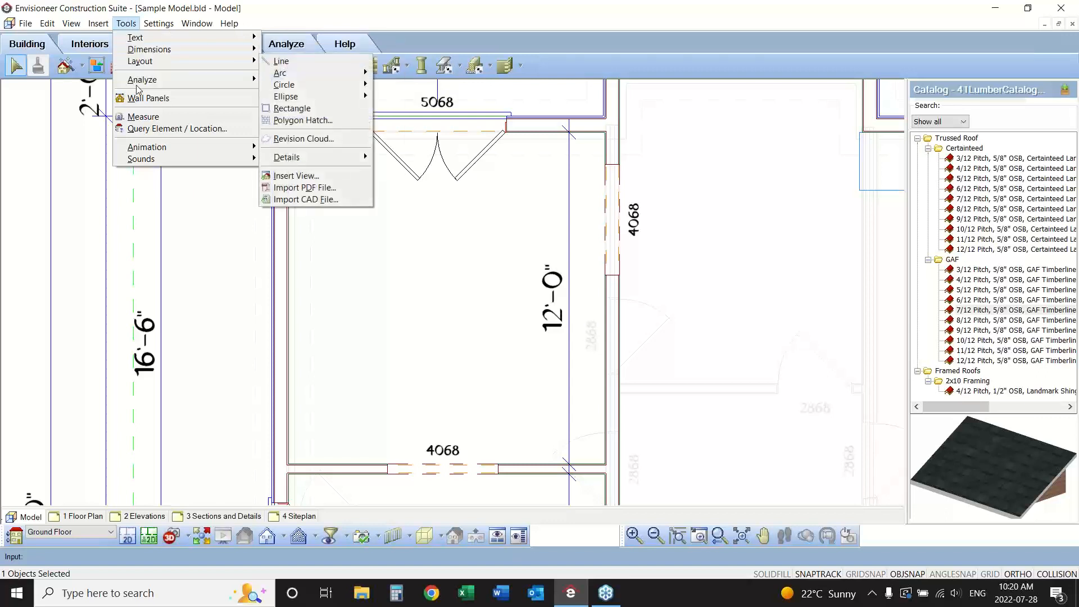
mouse_move(139, 83)
mouse_move(329, 192)
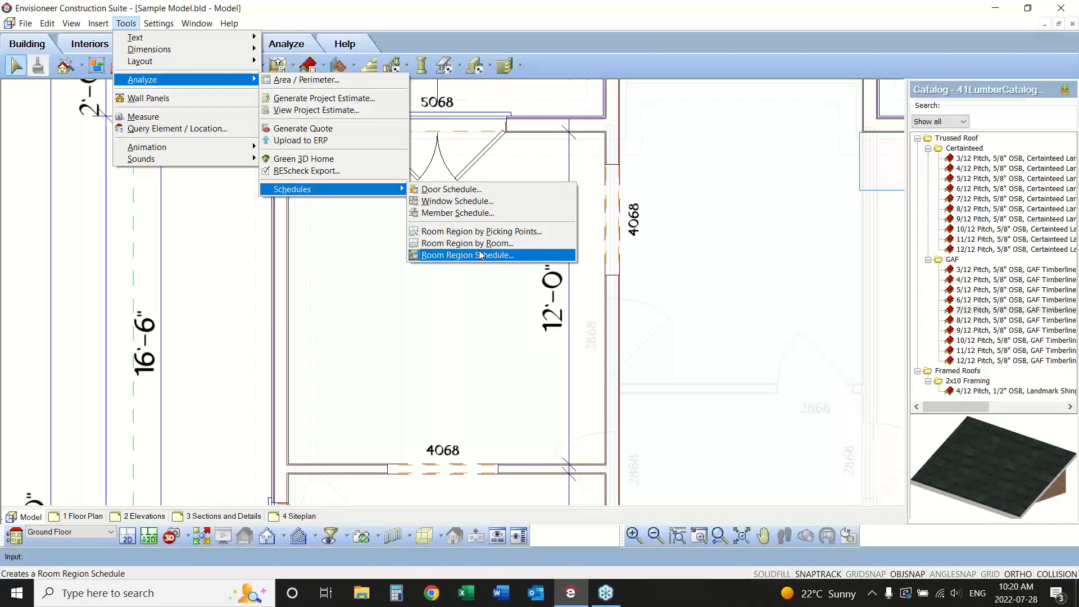
left_click(480, 243)
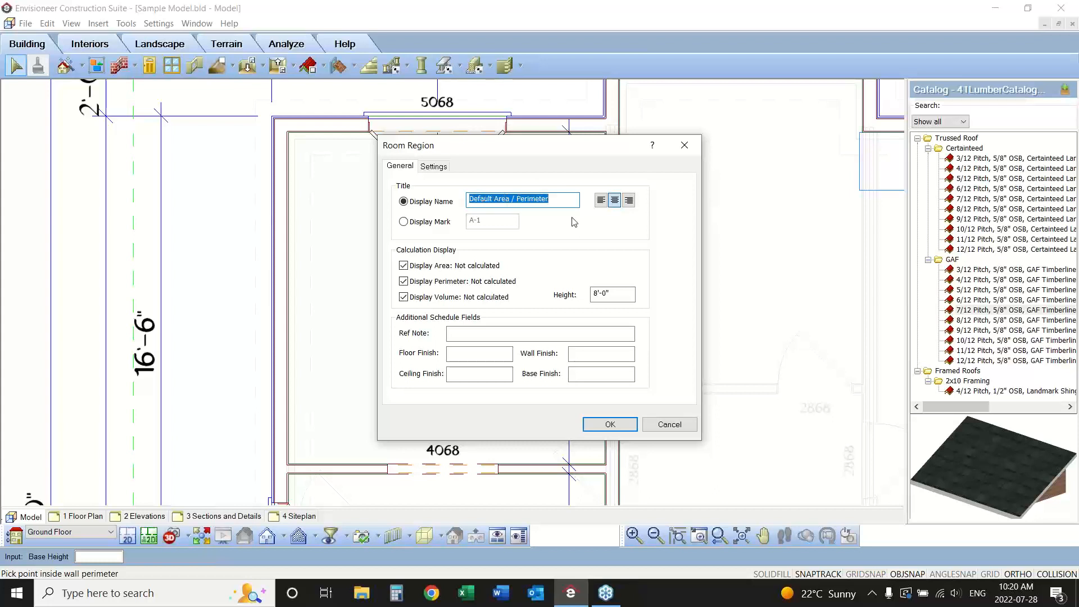
key("Caps_Lock")
type("DININ")
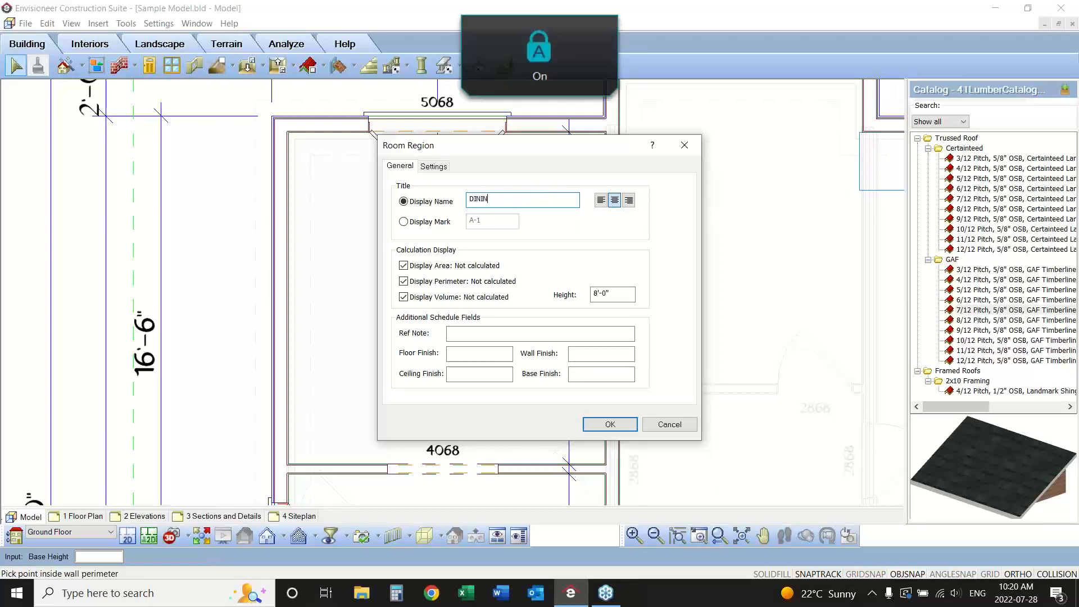
type("G ROOM")
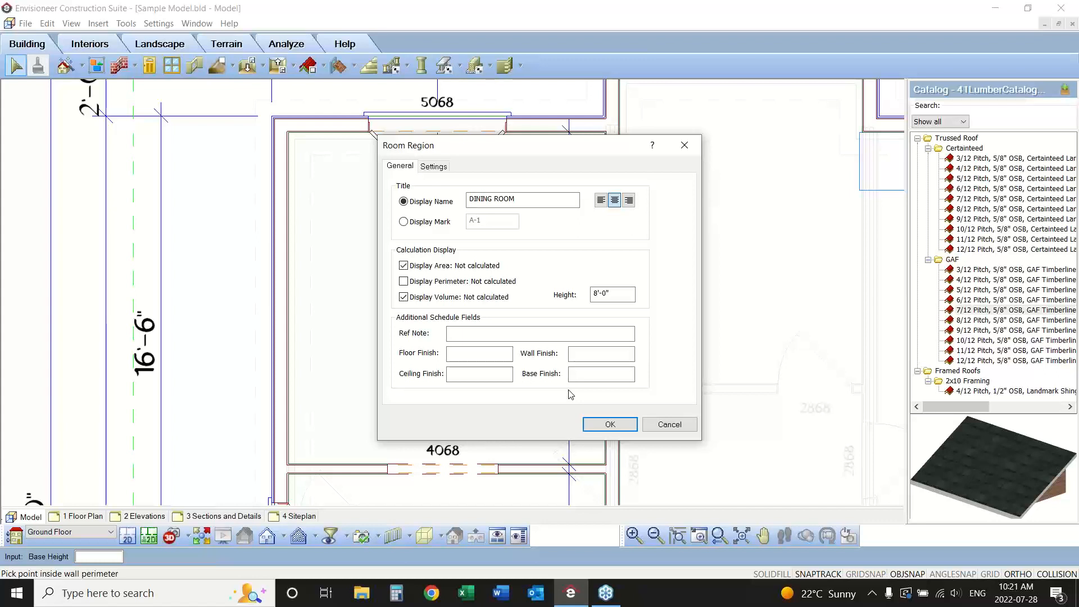
Set the dining room region's floor finish to Hardwood.
left_click(455, 353)
left_click(594, 354)
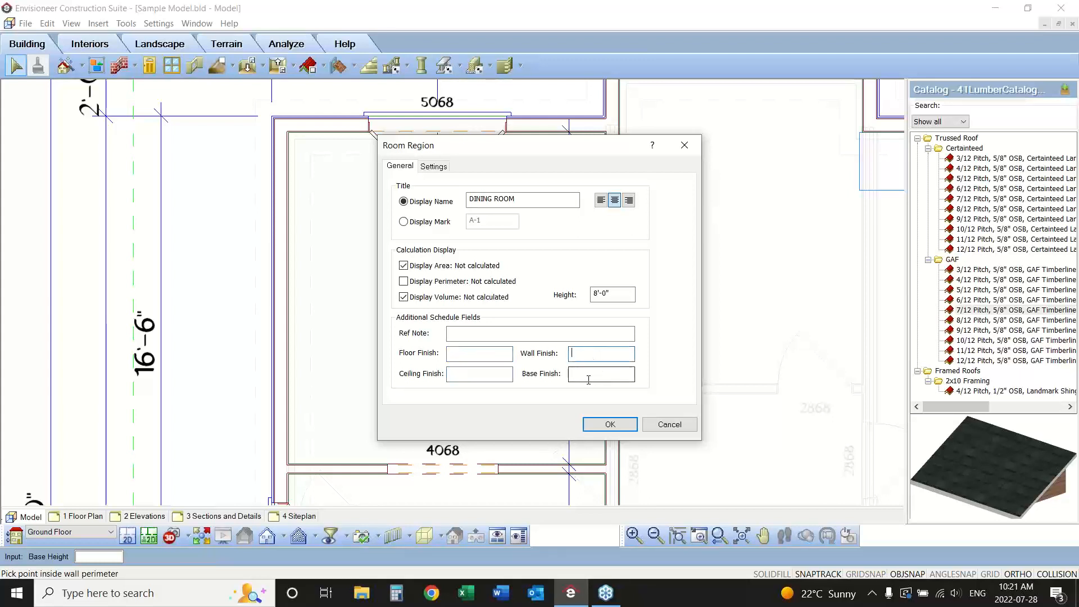
left_click(586, 375)
left_click(459, 333)
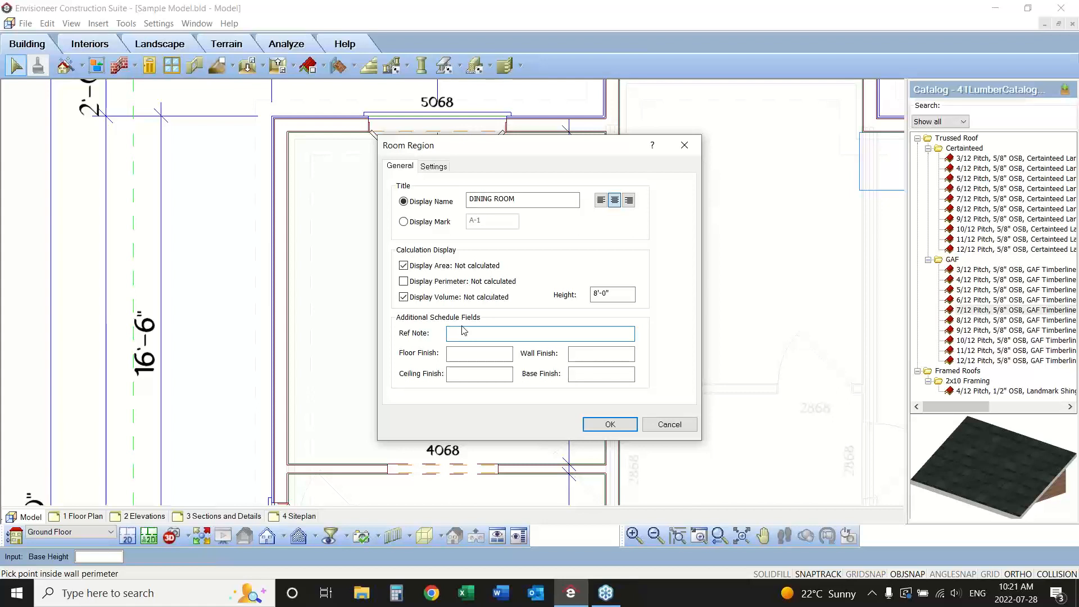
left_click(451, 356)
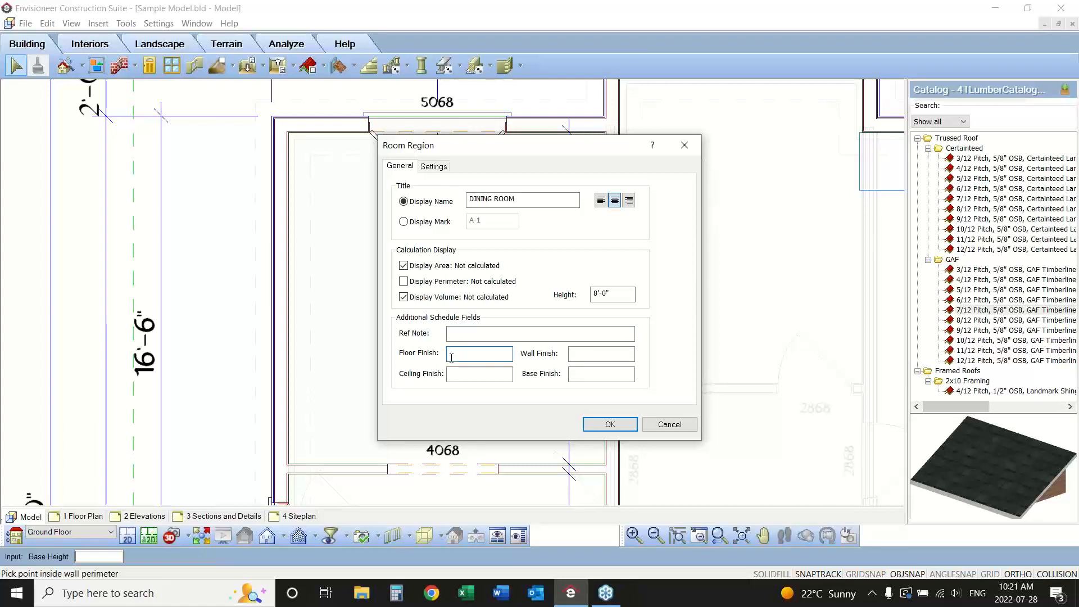
key("Caps_Lock")
type("Hardwood")
Set the region's ceiling finish to BM#150 and its wall finish to BM#2401.
left_click(464, 372)
type("BM")
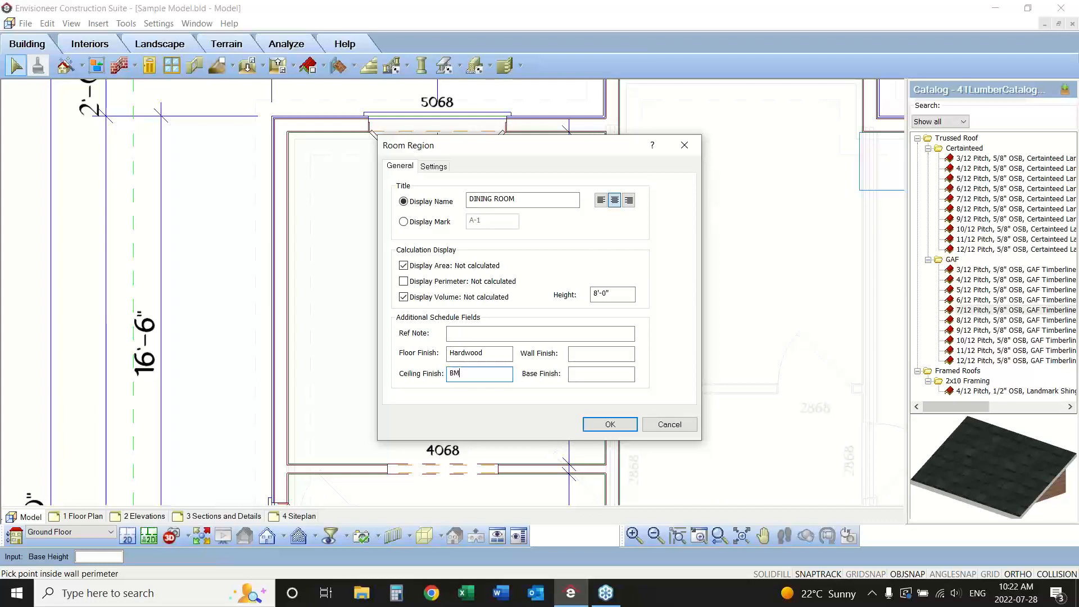
type("#150")
left_click(594, 352)
type("BM#2401")
Set the base finish to BM#150 and place the DINING ROOM region inside the rear left room.
left_click(610, 381)
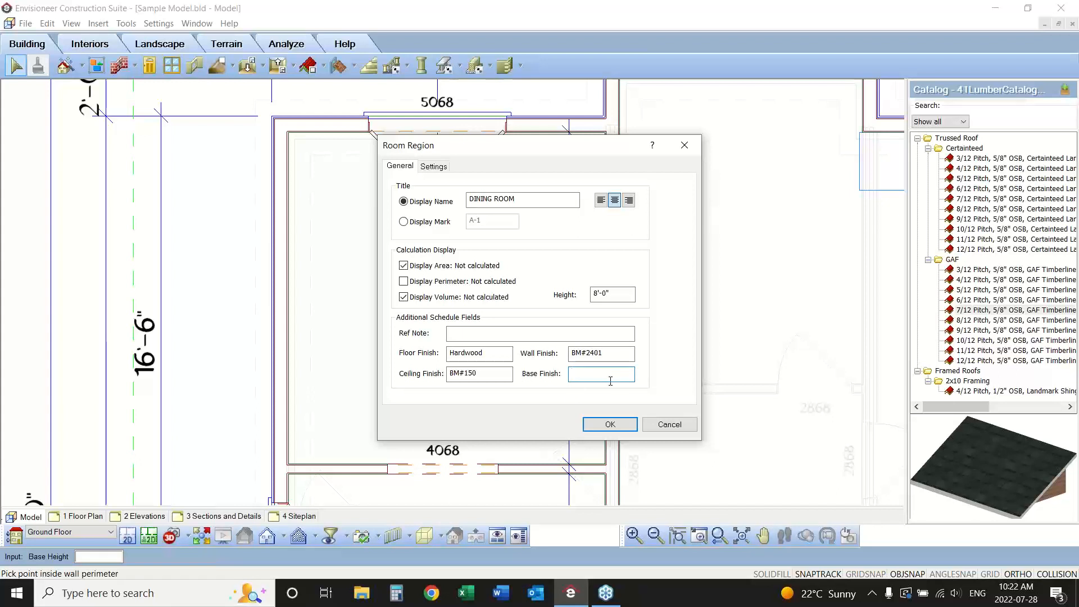
type("BM#150")
left_click(610, 424)
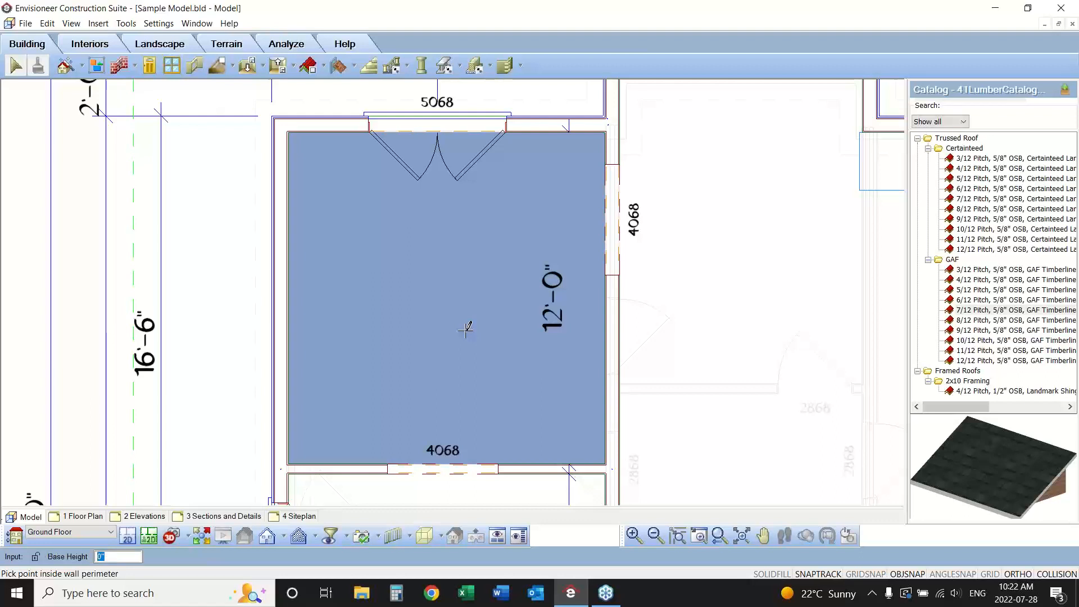
left_click(465, 330)
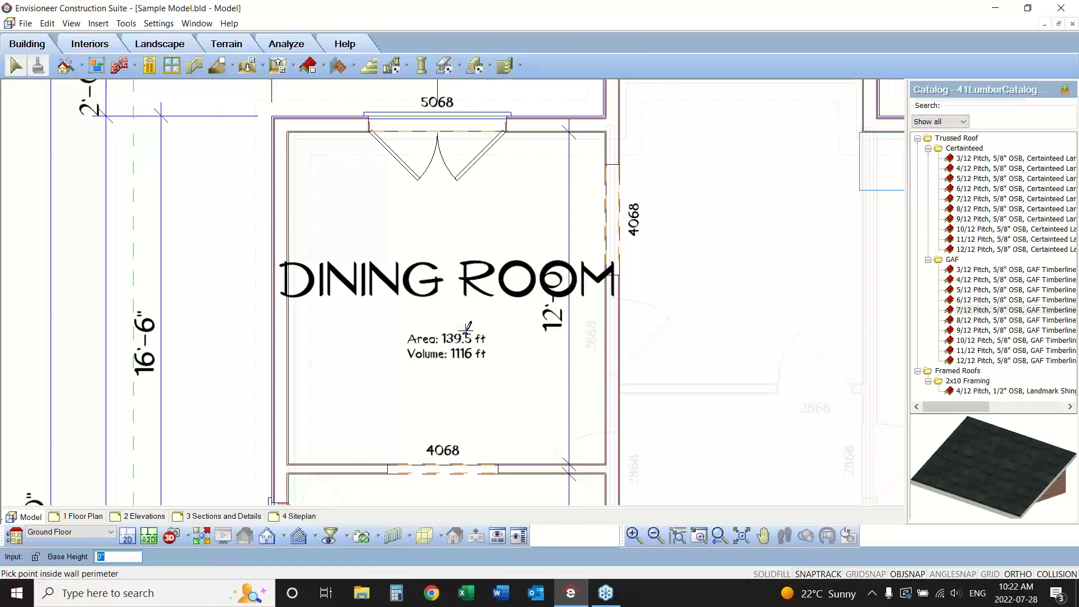
double_click(465, 329)
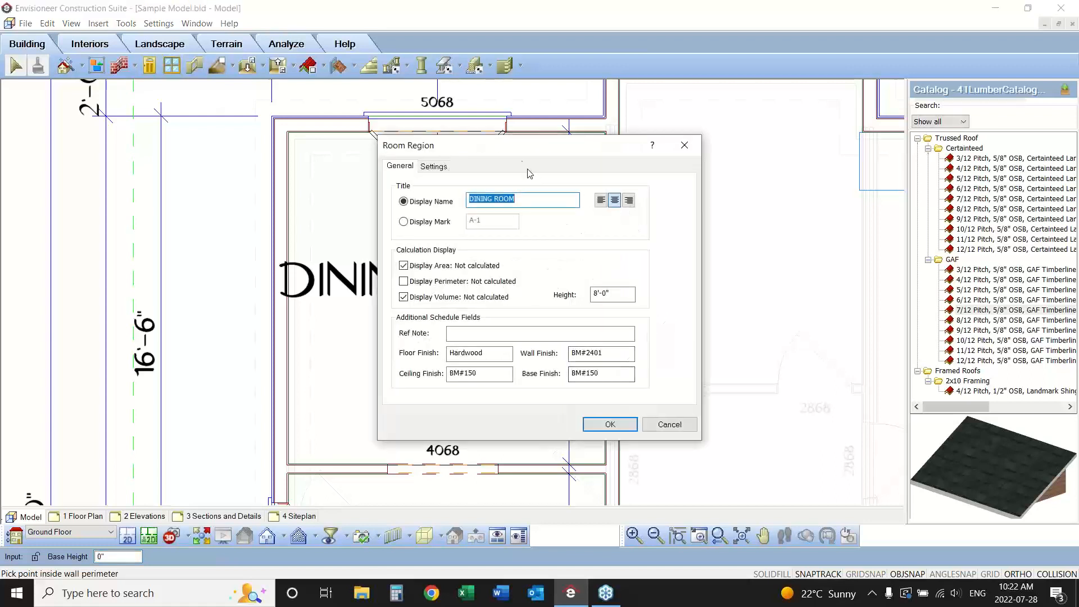
left_click_drag(519, 154, 694, 132)
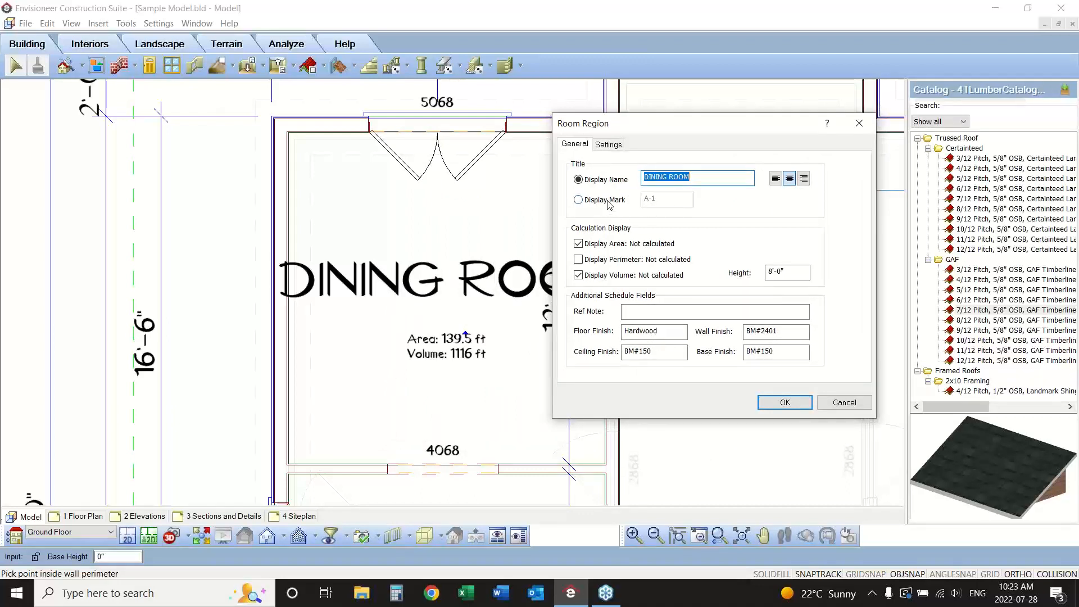
type("Kitchen")
left_click(850, 409)
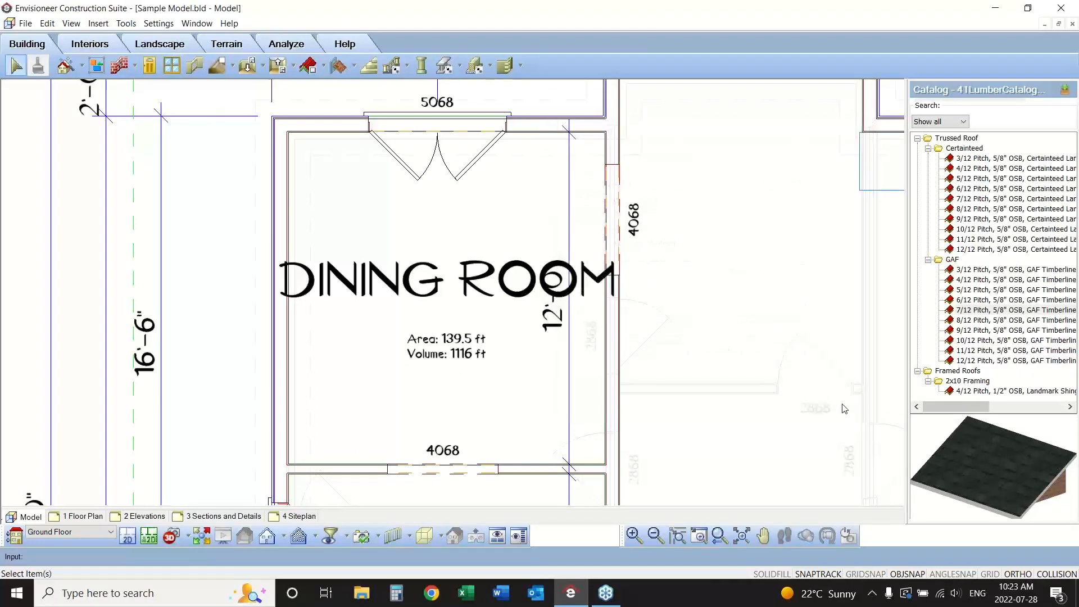
Shorten the dining room region's display name to DINING RM.
left_click(408, 290)
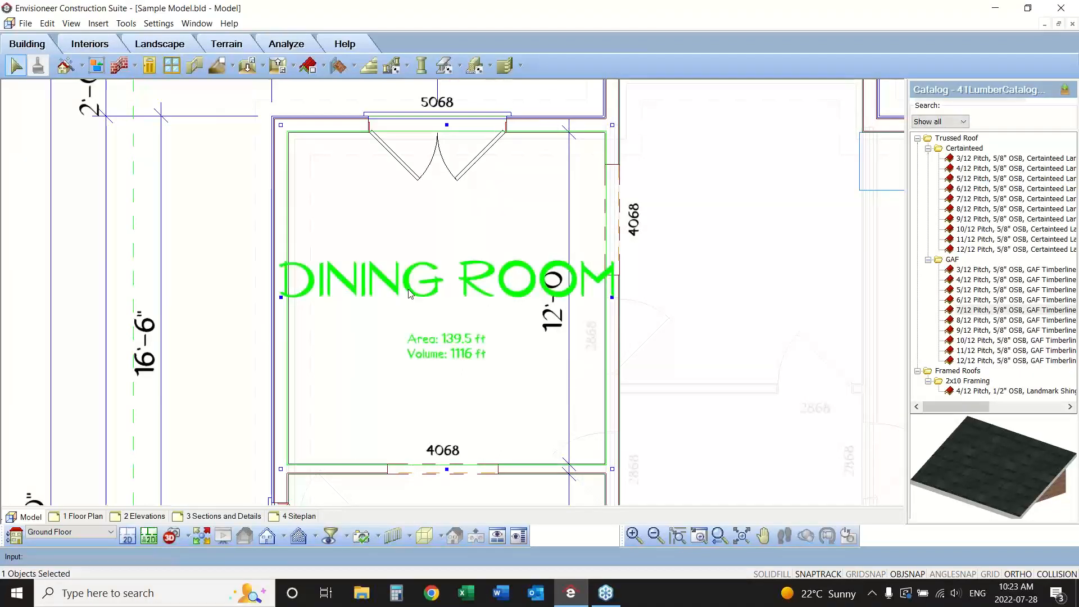
right_click(408, 289)
left_click(449, 315)
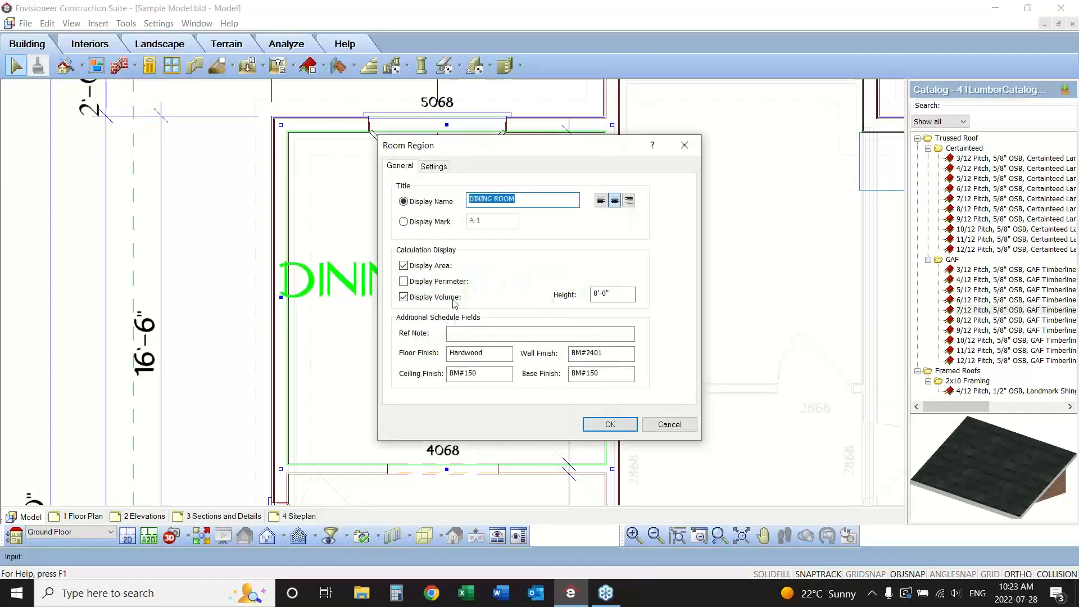
left_click(512, 201)
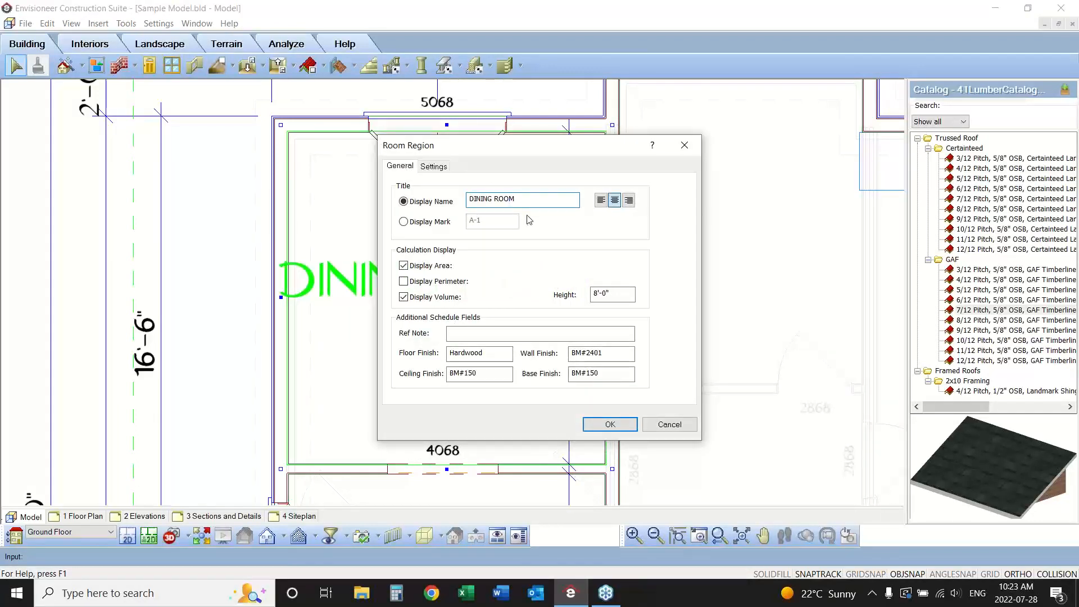
key("BackSpace")
key("BackSpace")
left_click(597, 424)
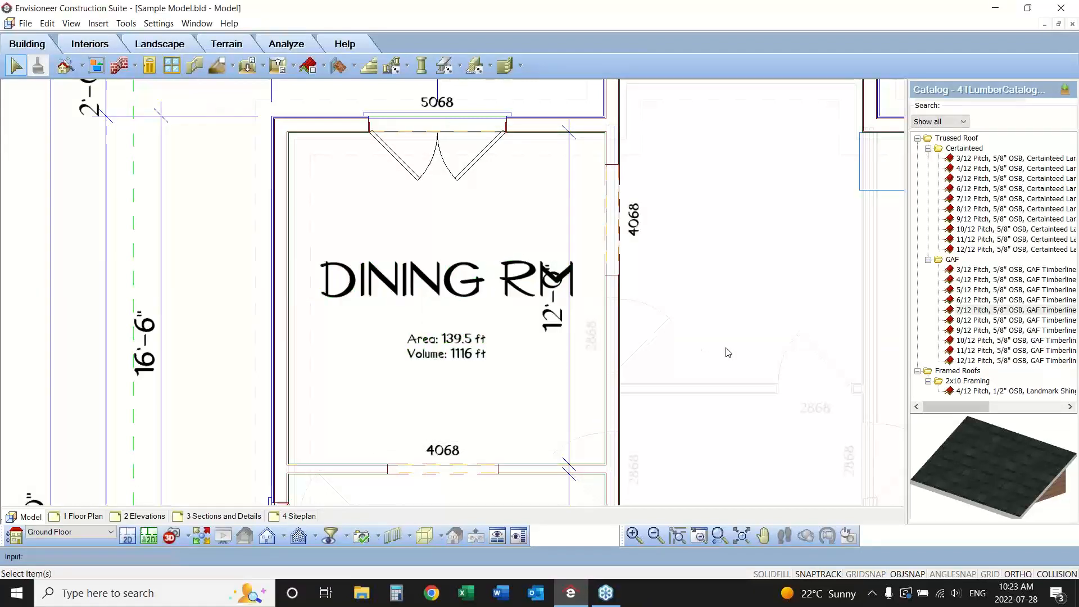
Start a text label for the ground floor plan using the Notes text style.
left_click(431, 301)
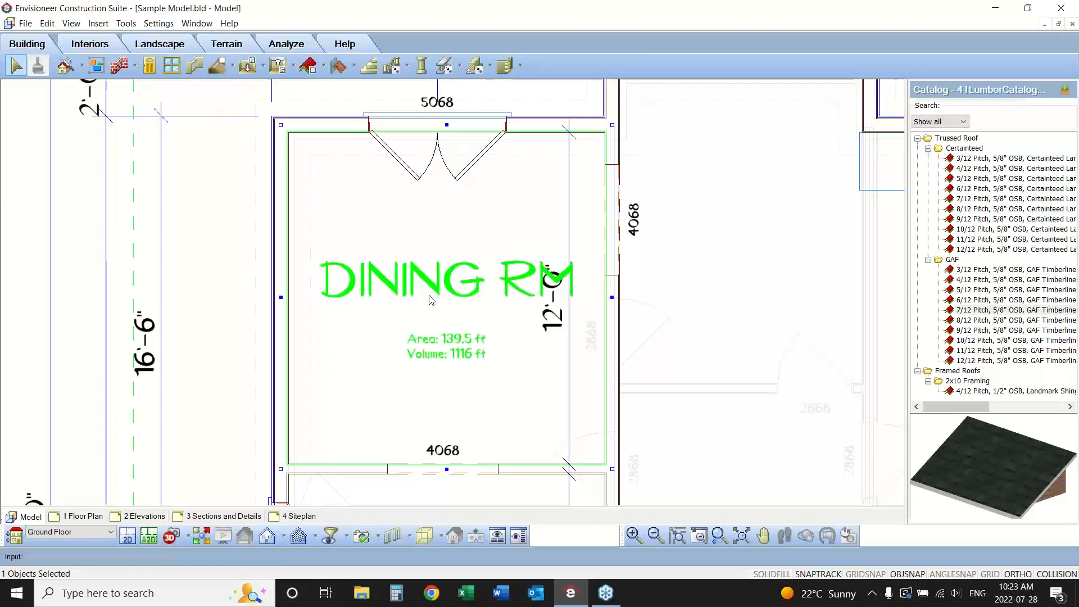
left_click(718, 536)
left_click(742, 222)
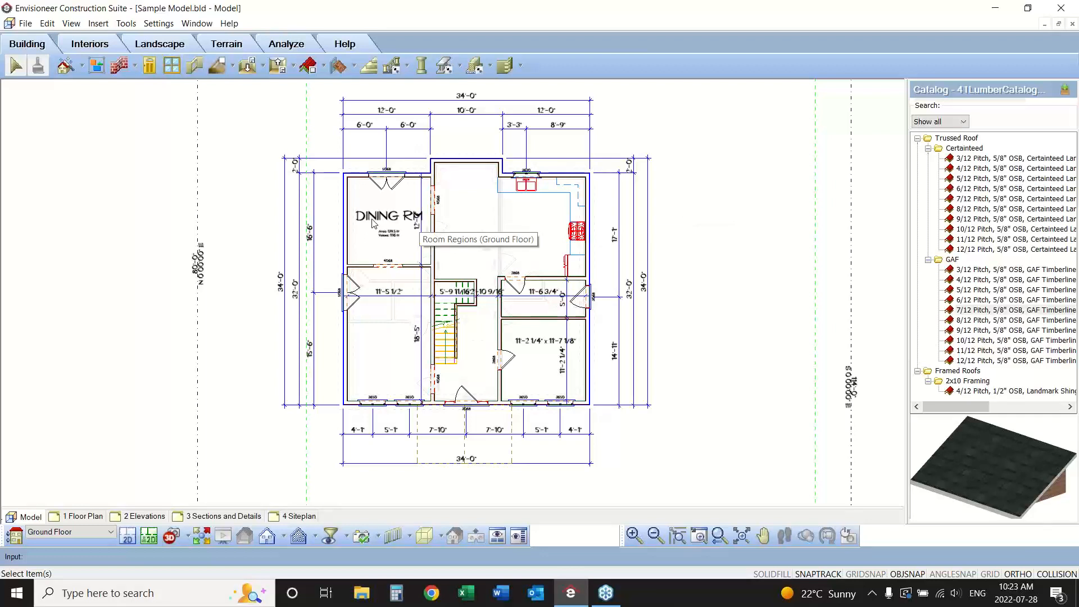
left_click(127, 24)
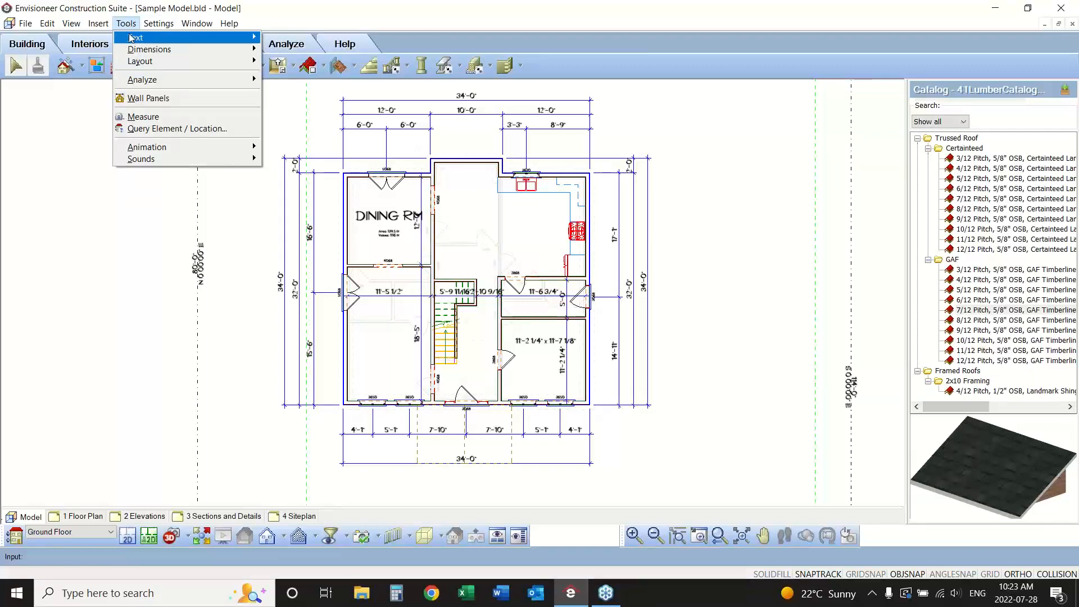
mouse_move(135, 39)
left_click(281, 38)
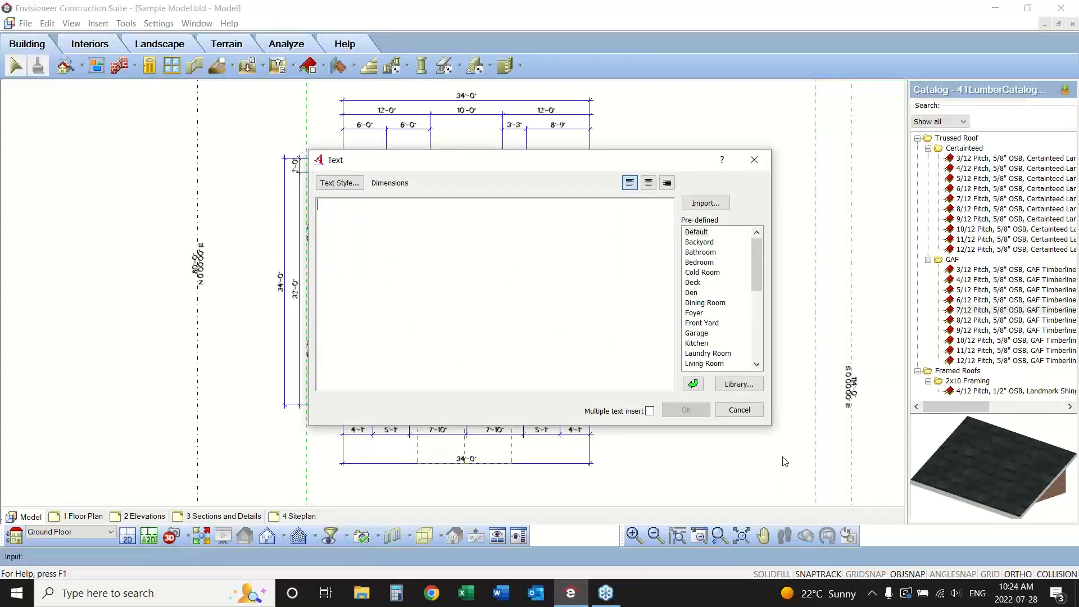
left_click(342, 185)
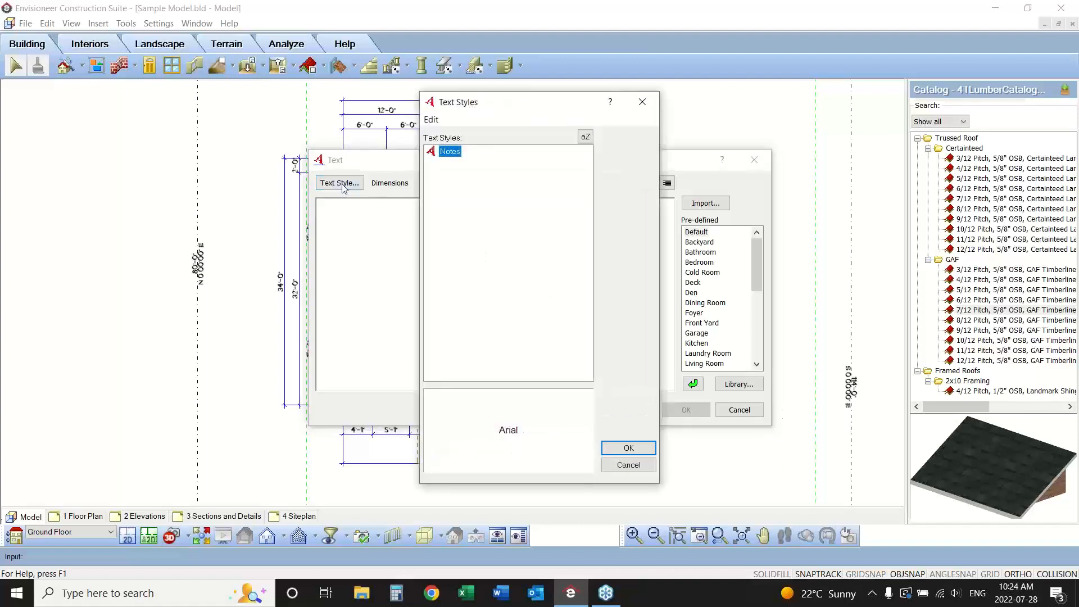
left_click(629, 448)
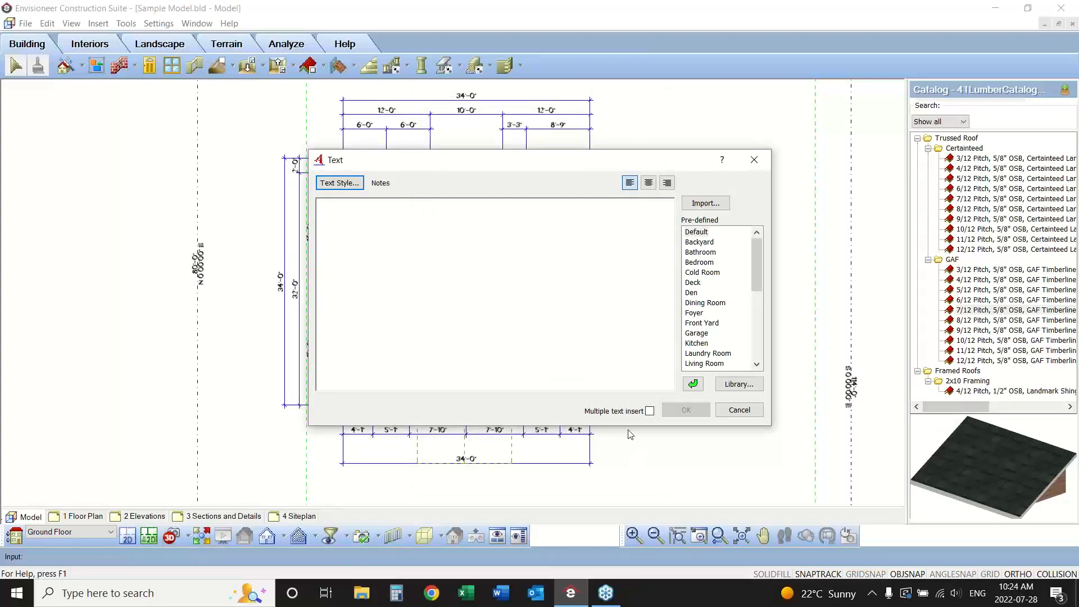
Fill the label with the predefined Kitchen text.
left_click(704, 306)
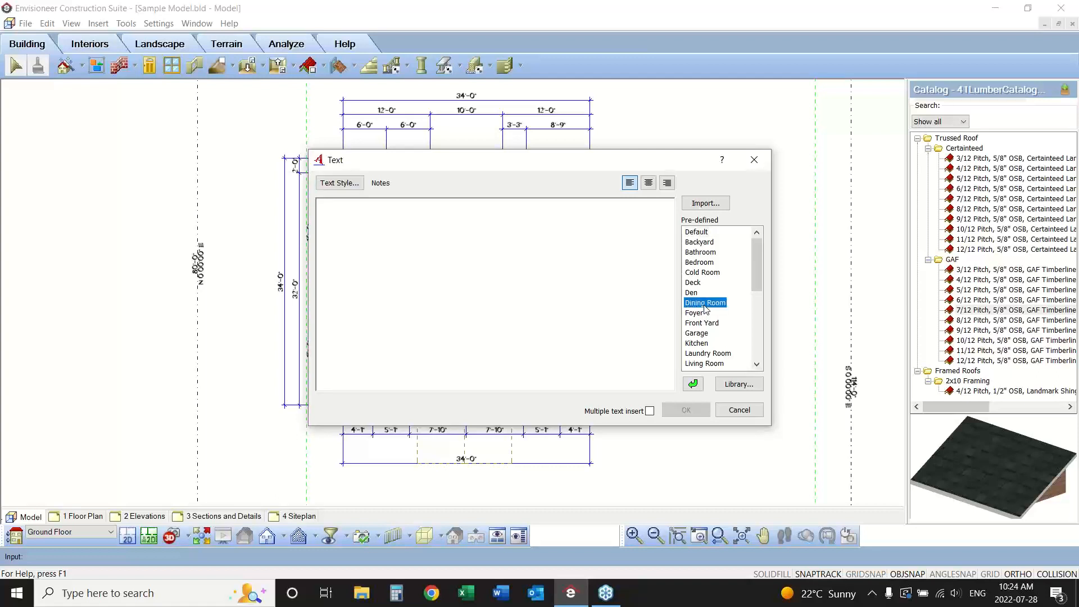
left_click(704, 343)
left_click(703, 334)
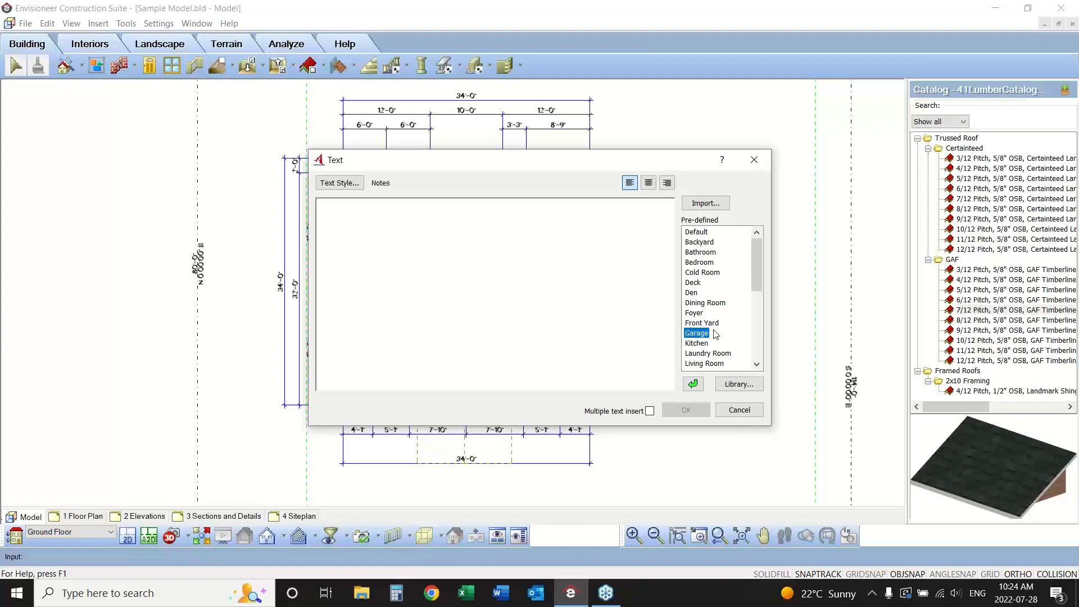
left_click(698, 344)
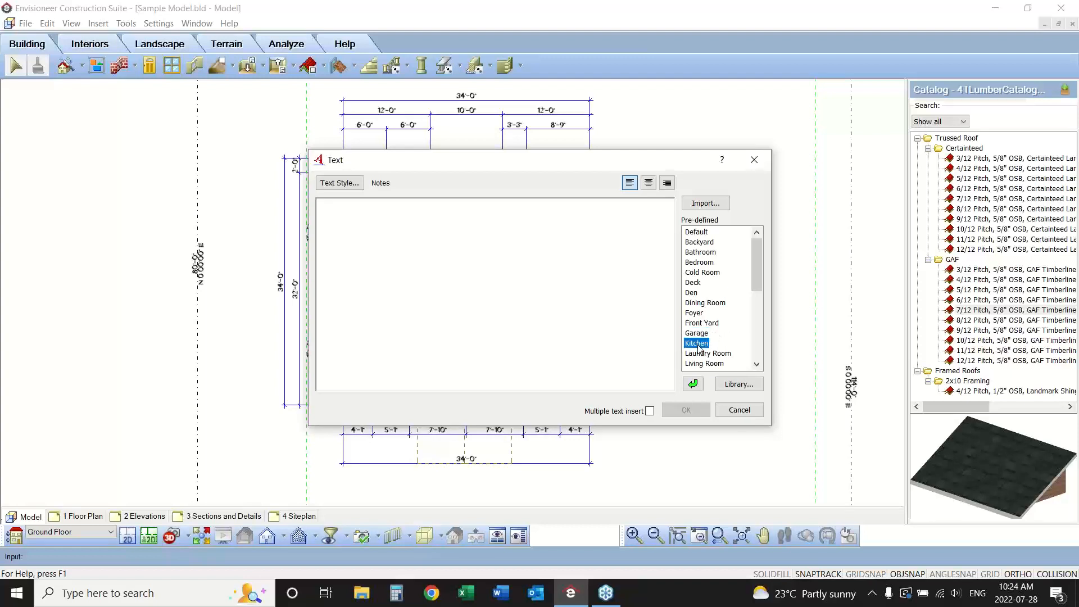
double_click(697, 343)
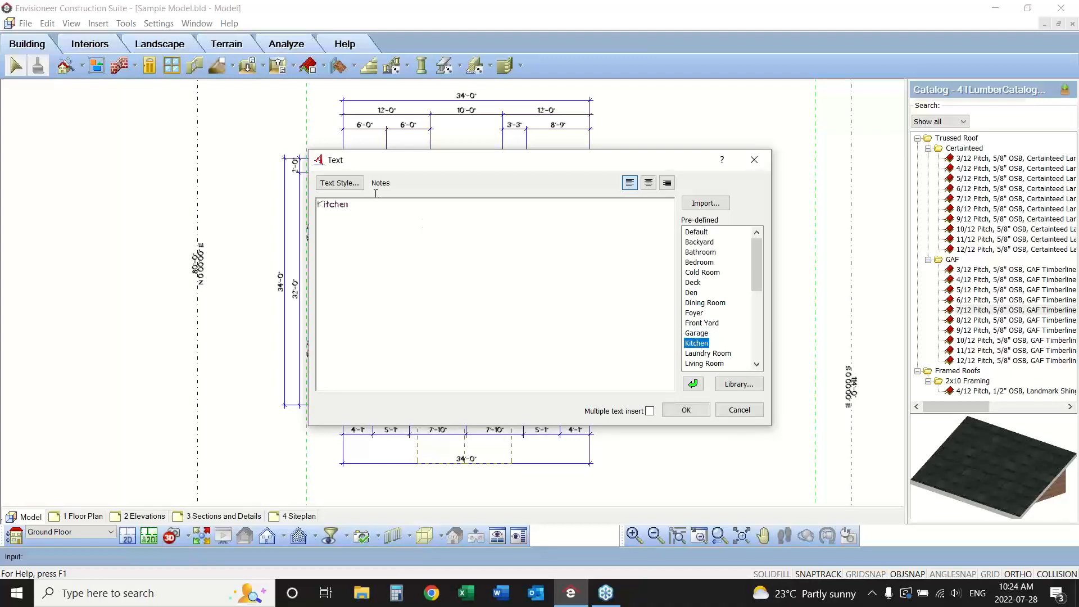
left_click_drag(348, 205, 310, 206)
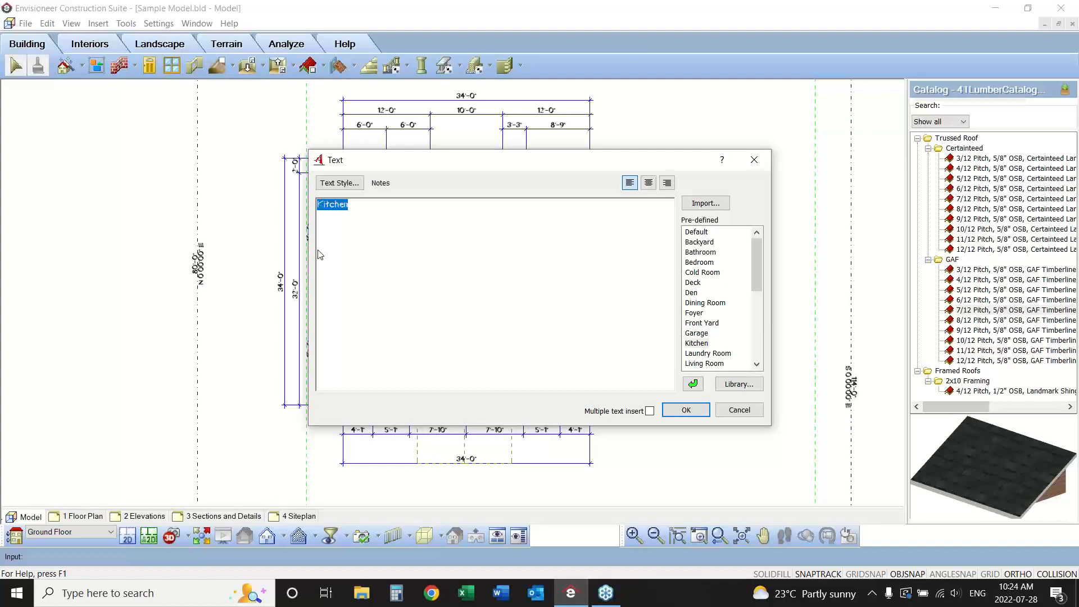
Enable multiple text insert, place one Kitchen label in the rear kitchen area, and end the text insertion.
left_click(650, 410)
left_click(1078, 115)
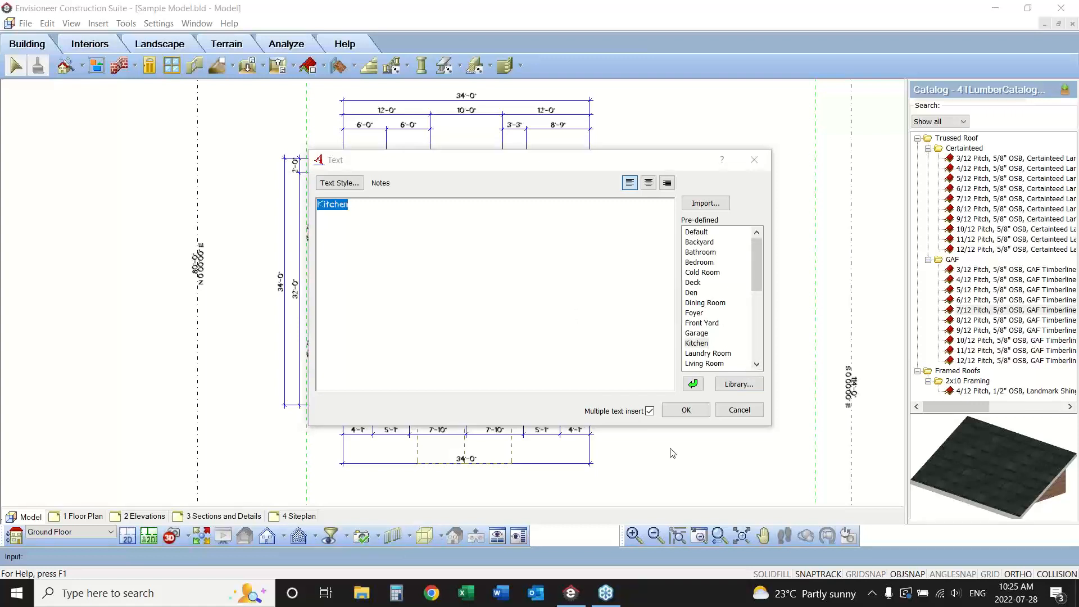
left_click(685, 410)
left_click(486, 224)
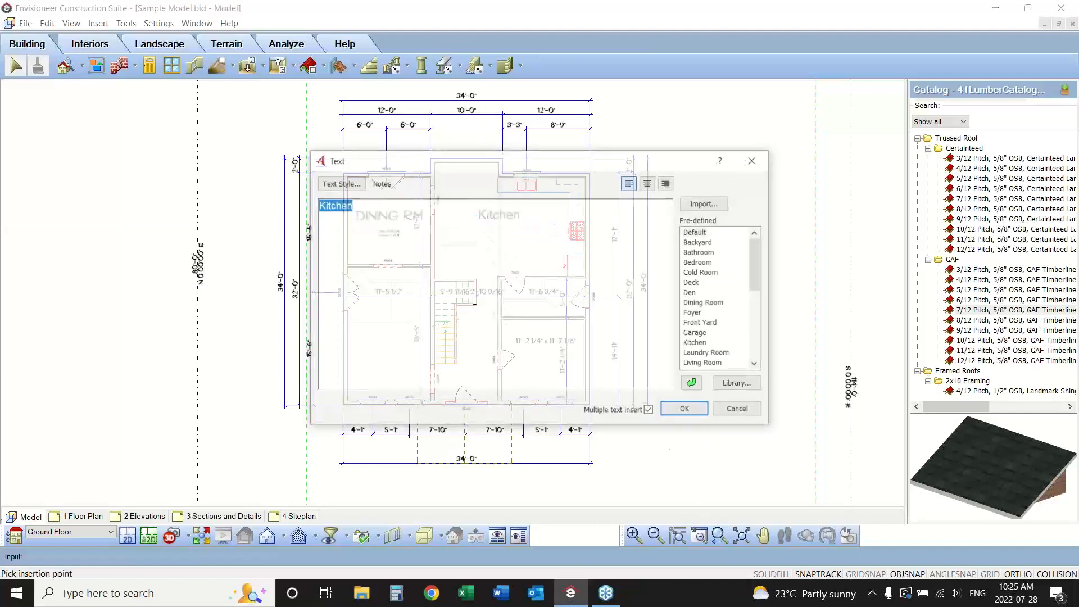
left_click(735, 411)
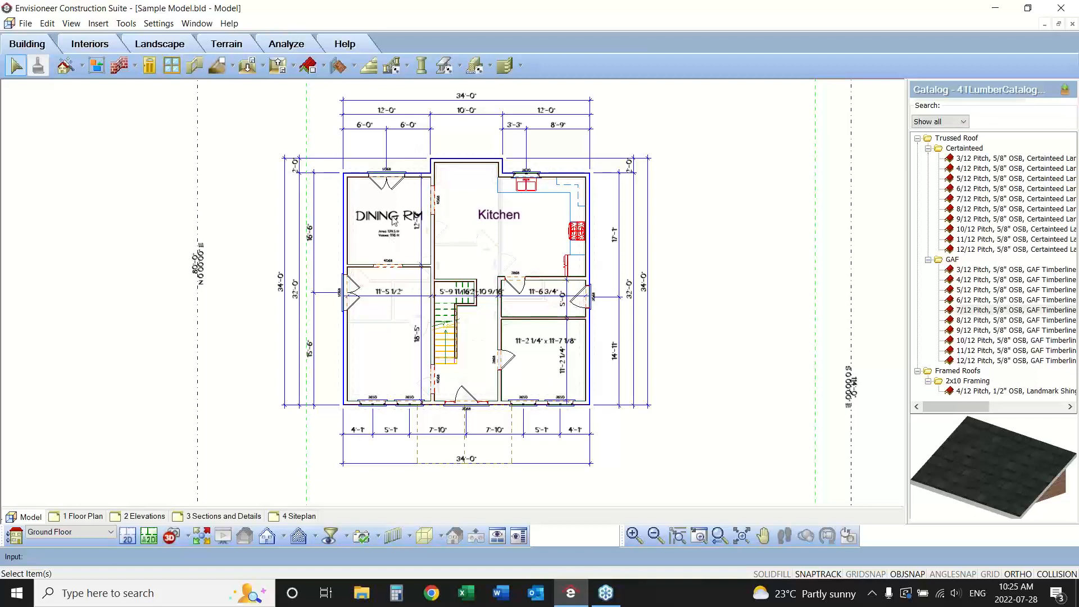
Examine the floor areas in the Area/Perimeter Calculator with the DINING RM region set to Subtract, and discard that setting.
left_click(125, 23)
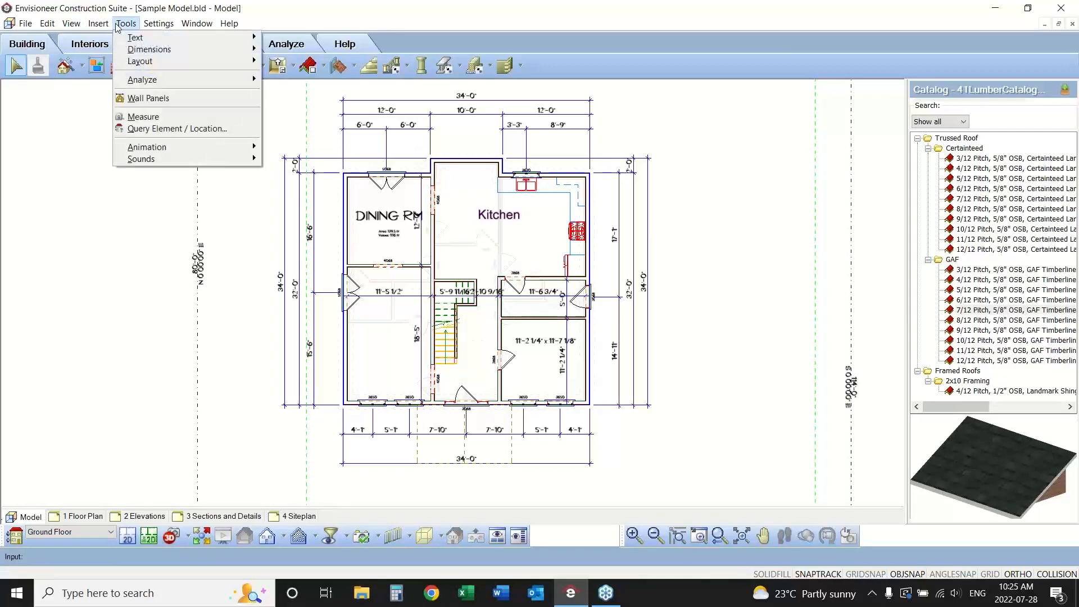
mouse_move(132, 83)
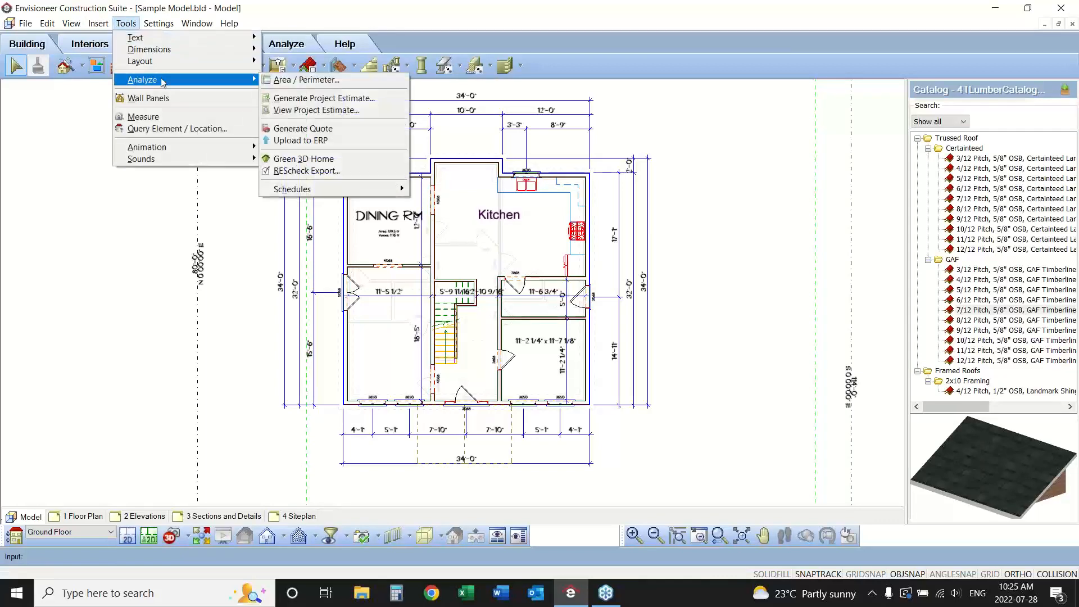
left_click(309, 80)
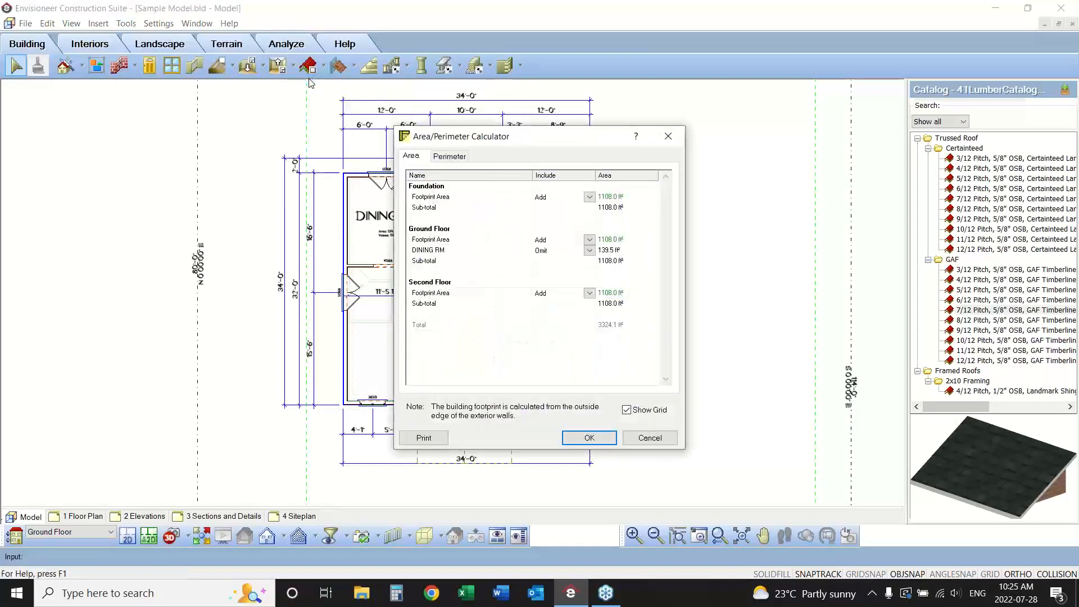
left_click(449, 251)
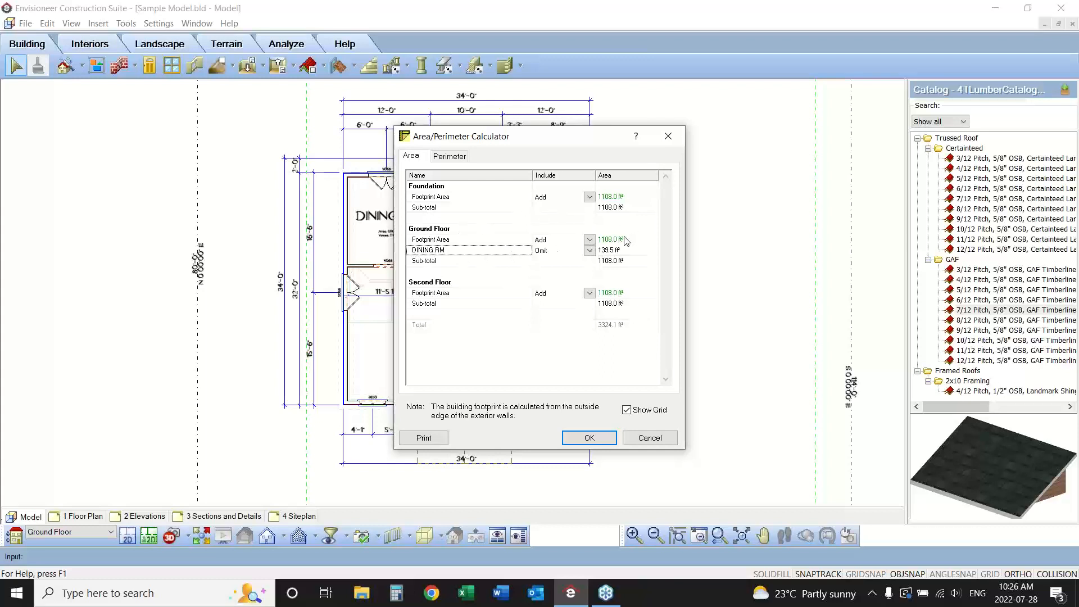
left_click(589, 250)
left_click(568, 274)
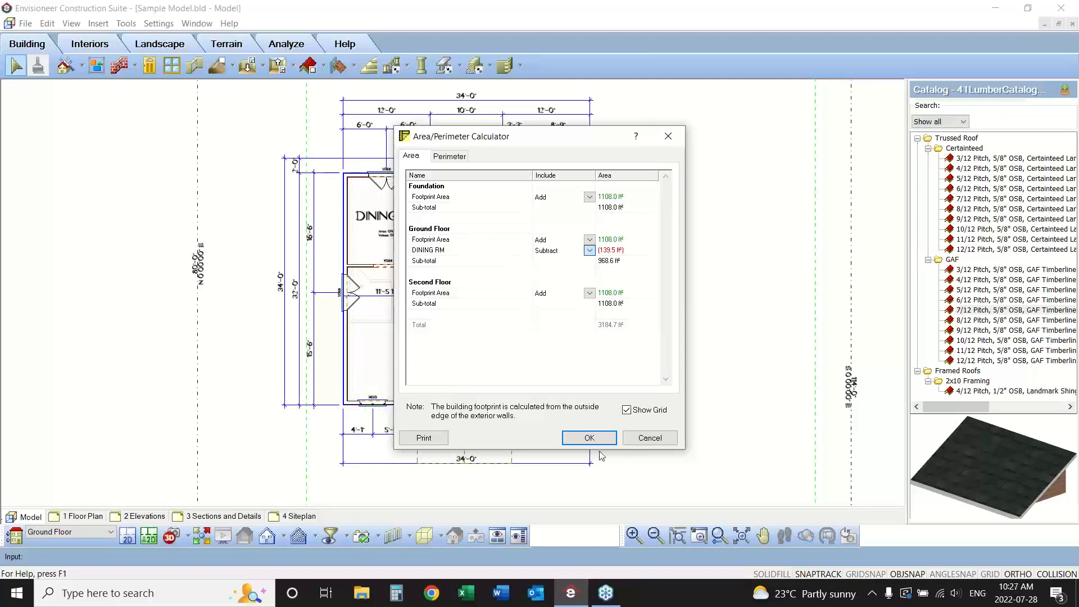
left_click(650, 437)
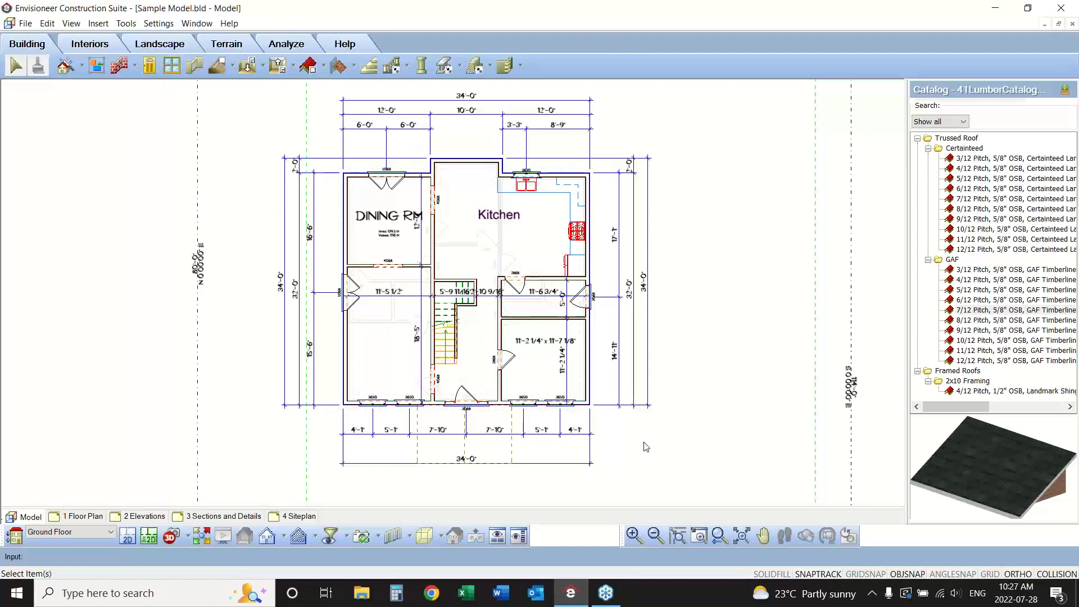
Review the dining room region's general properties, appearance settings and title text styles without changing anything.
left_click(494, 219)
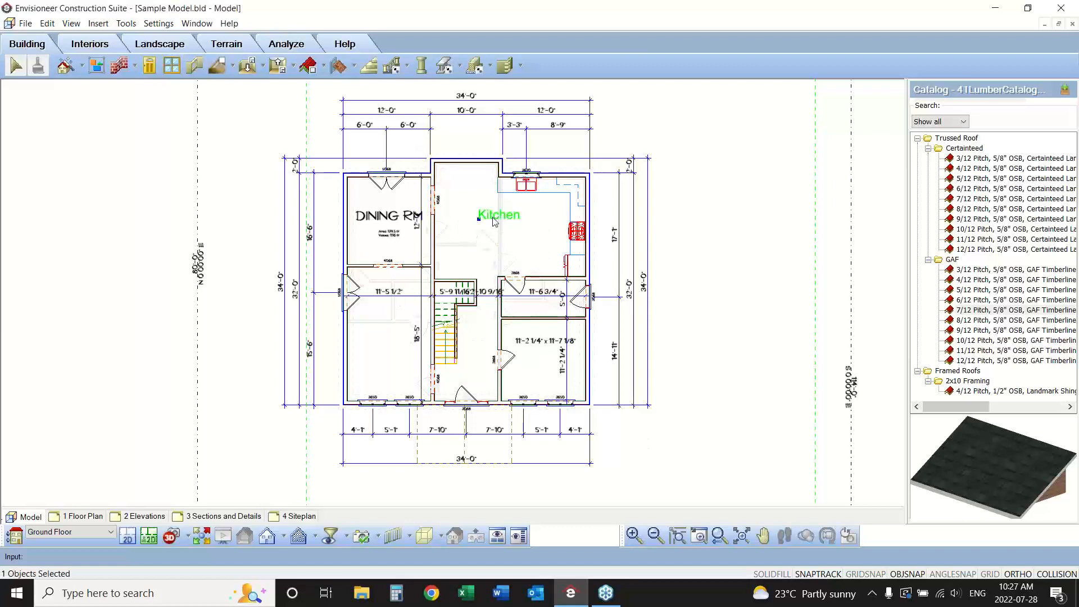
left_click(381, 222)
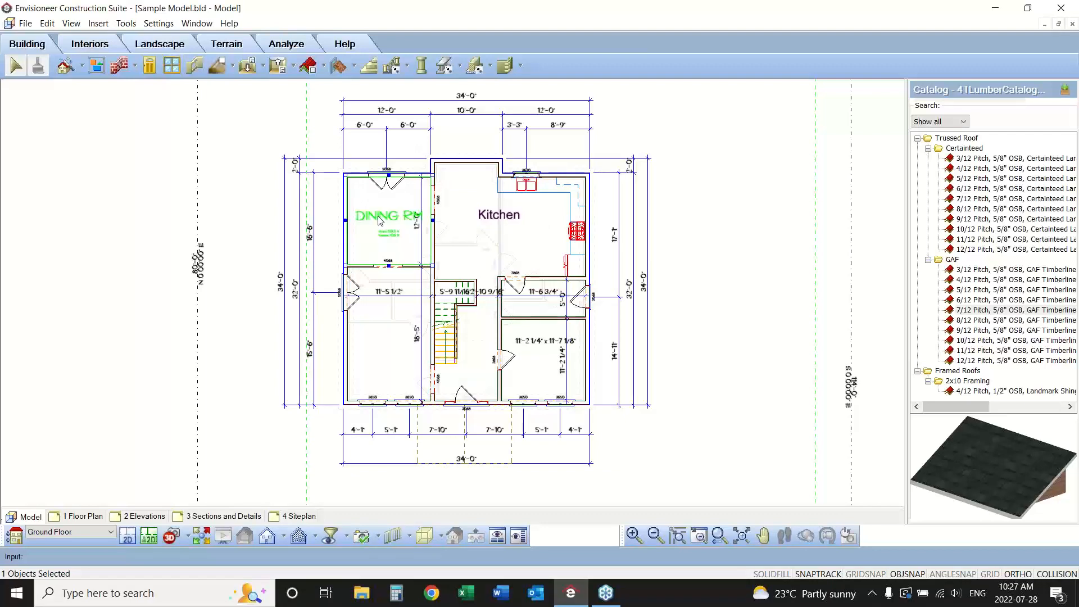
right_click(380, 216)
left_click(407, 244)
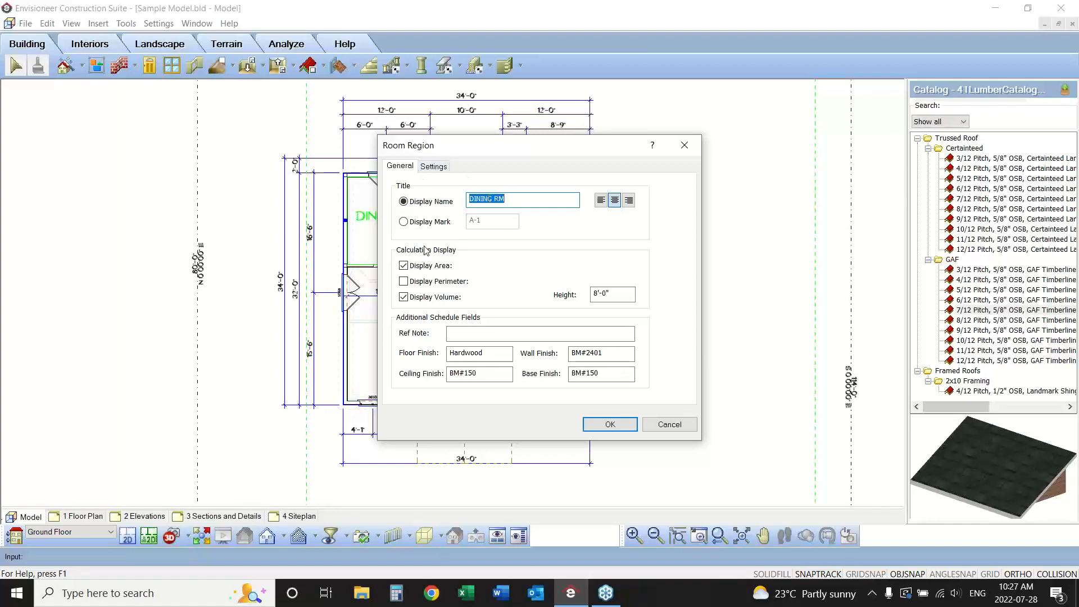
left_click_drag(458, 146, 578, 162)
left_click(552, 182)
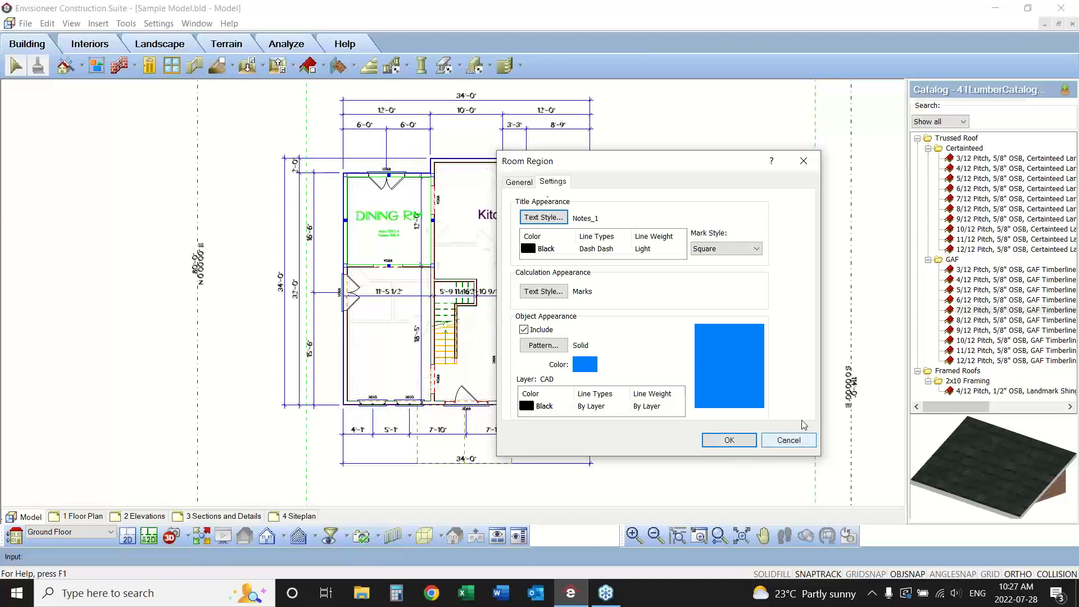
left_click(542, 219)
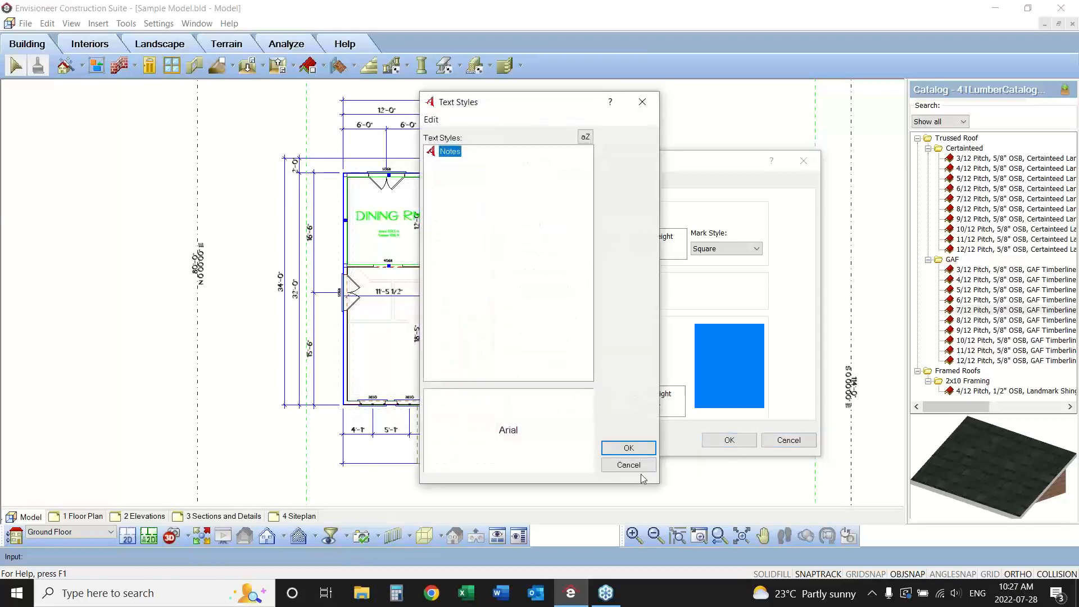
left_click(628, 463)
left_click(788, 439)
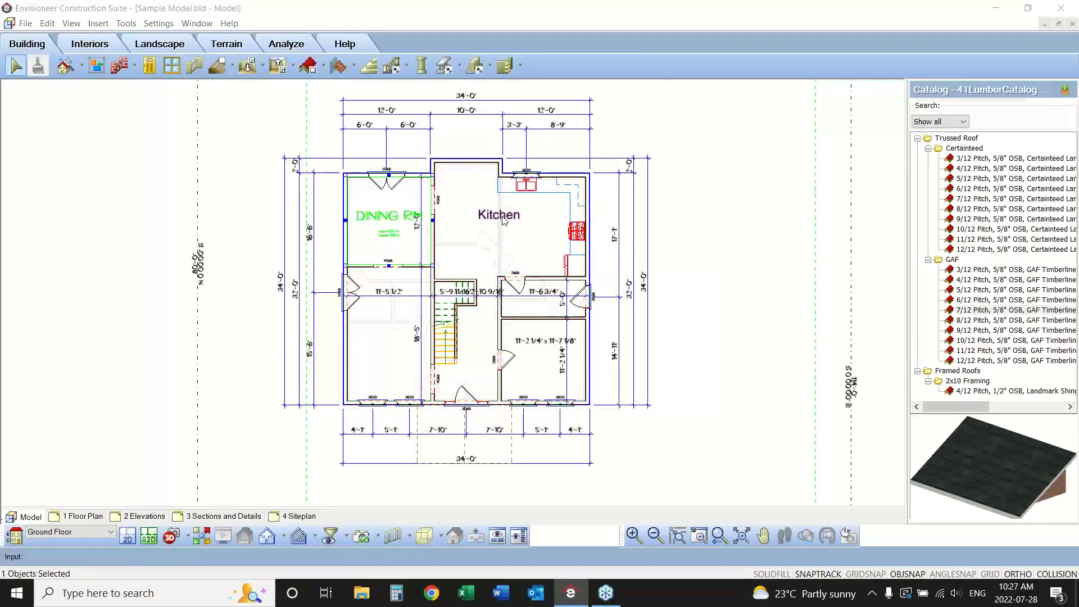
Edit the Kitchen label's text to read Kitchenette.
left_click(511, 227)
left_click(515, 225)
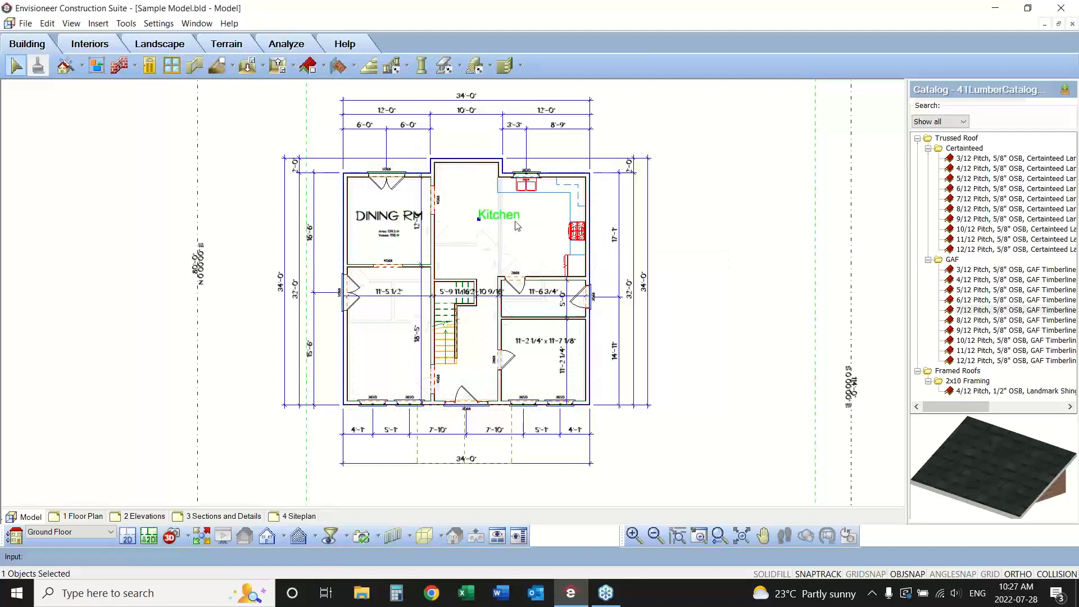
right_click(512, 219)
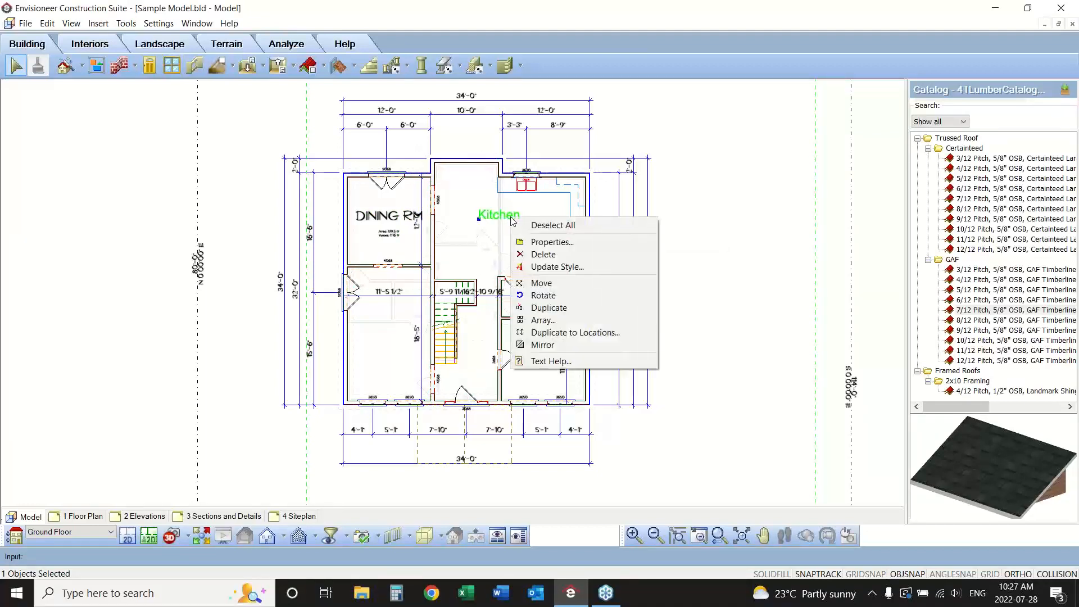
left_click(546, 242)
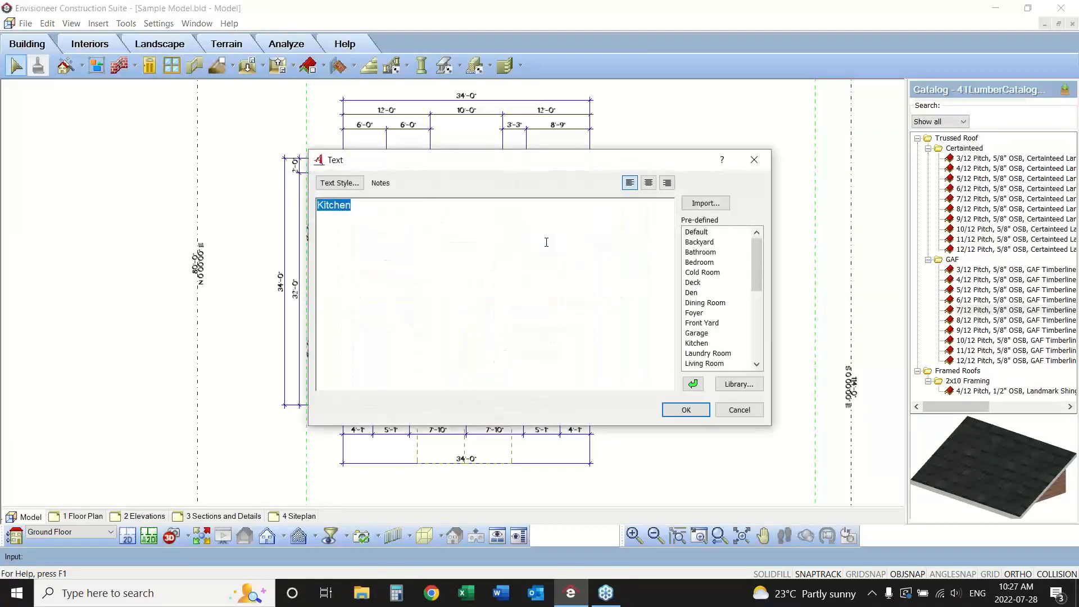
left_click(360, 204)
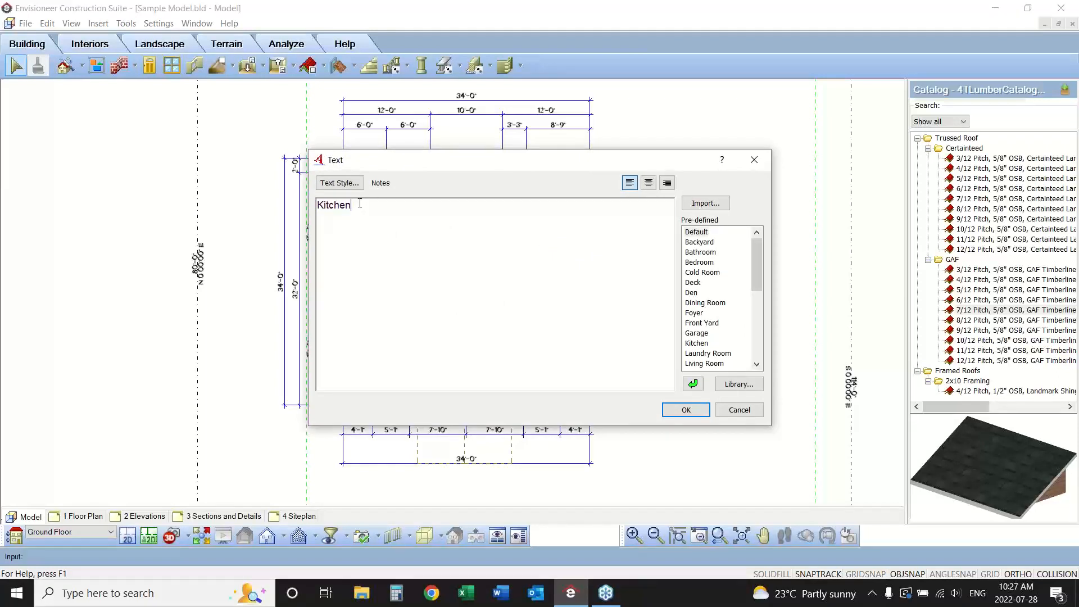
type("ette")
left_click(340, 183)
right_click(451, 153)
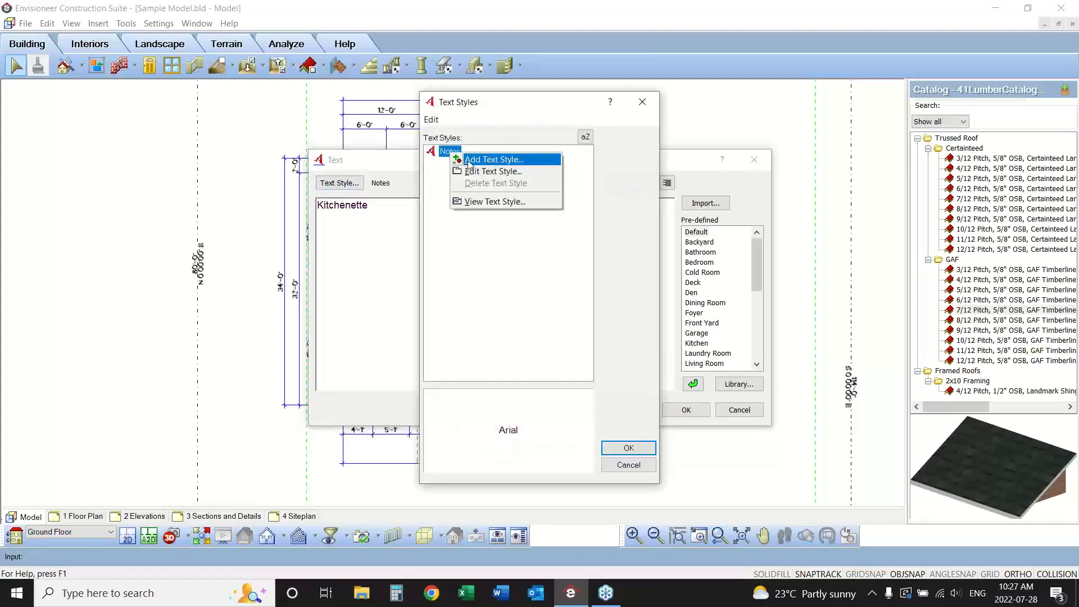
left_click(475, 163)
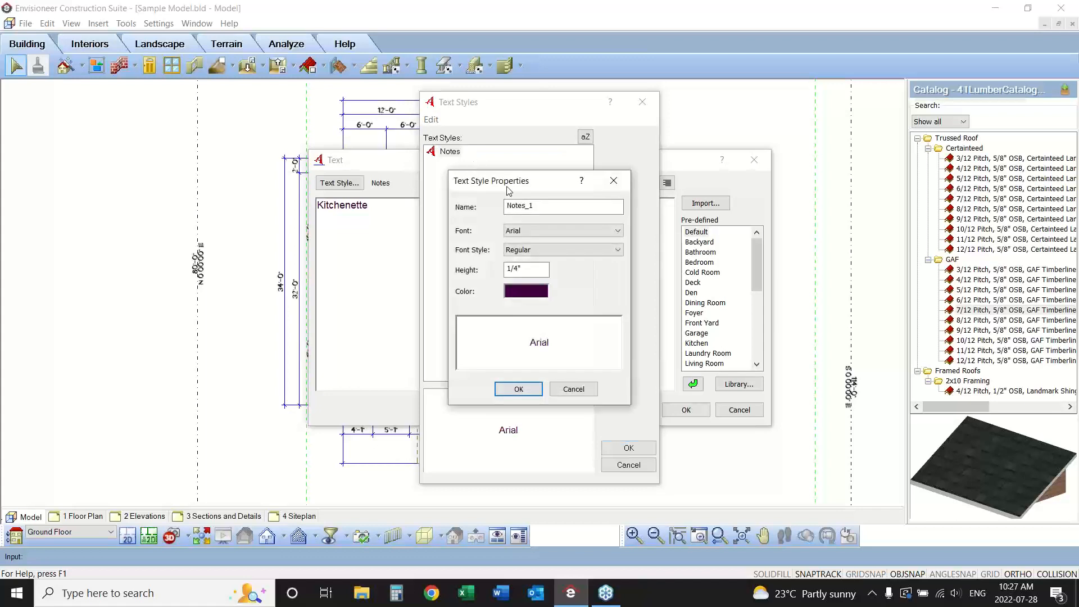
left_click(532, 231)
left_click(534, 233)
left_click(573, 389)
left_click(649, 467)
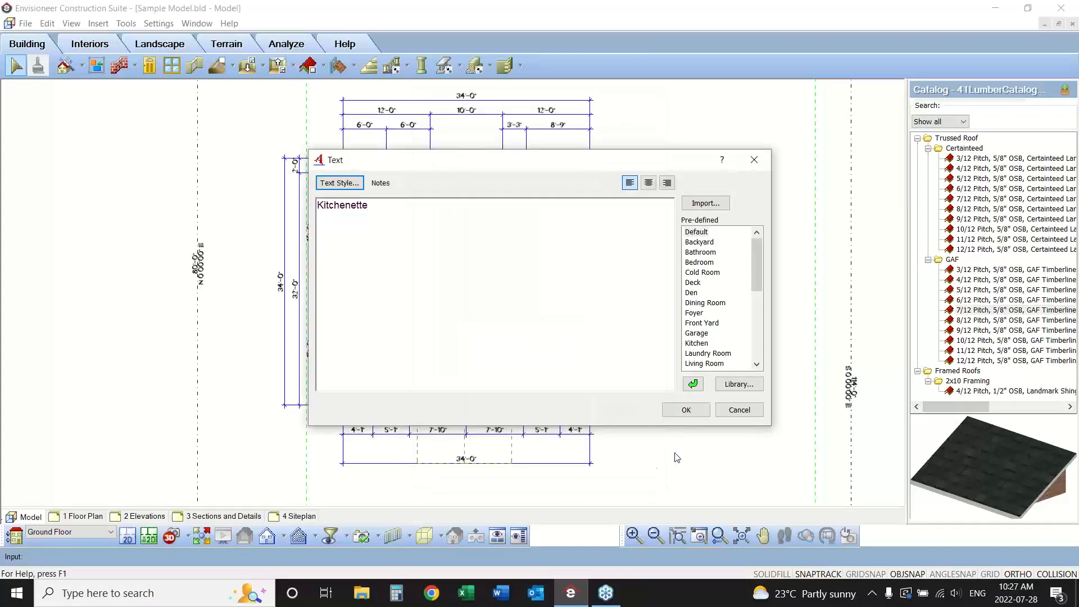
Apply the edited Kitchenette text to the kitchen label.
left_click(687, 410)
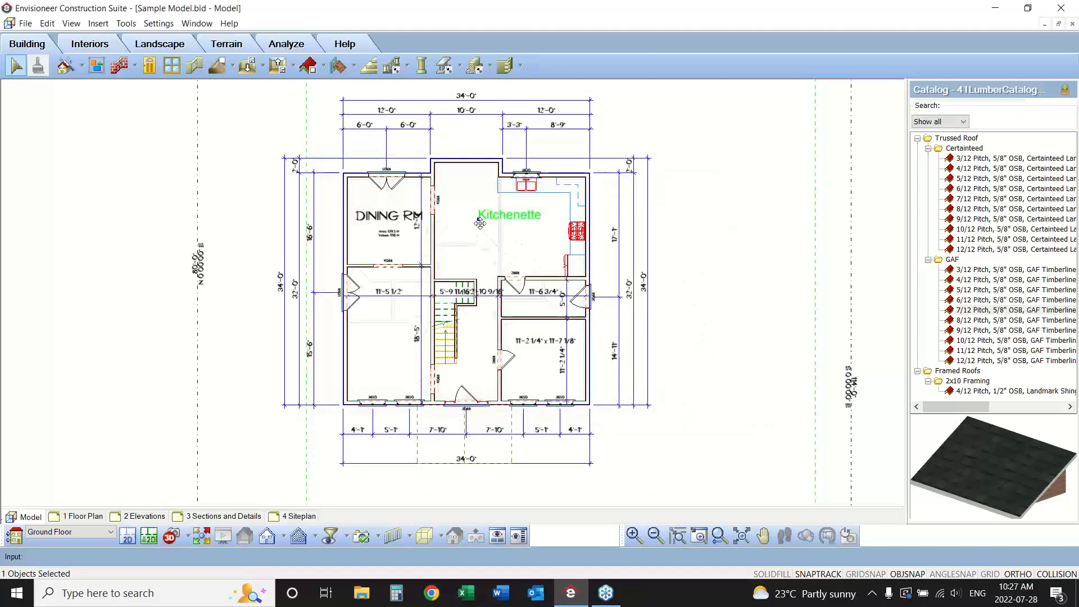
Reposition the Kitchenette label in the open area between the dining room and the kitchen counters, and deselect it.
left_click_drag(478, 219, 424, 222)
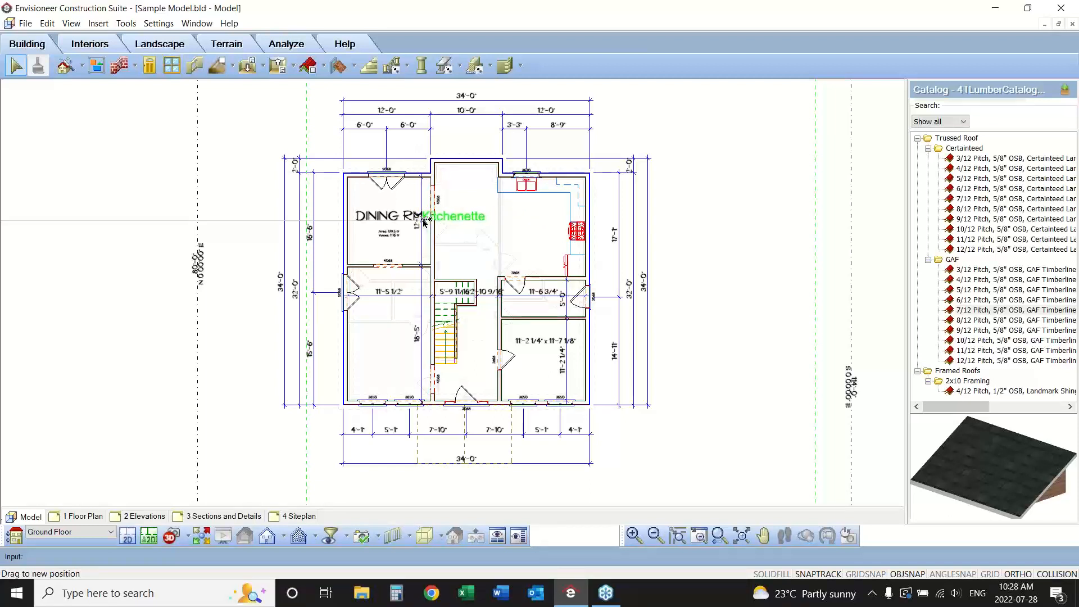
left_click_drag(423, 222, 468, 220)
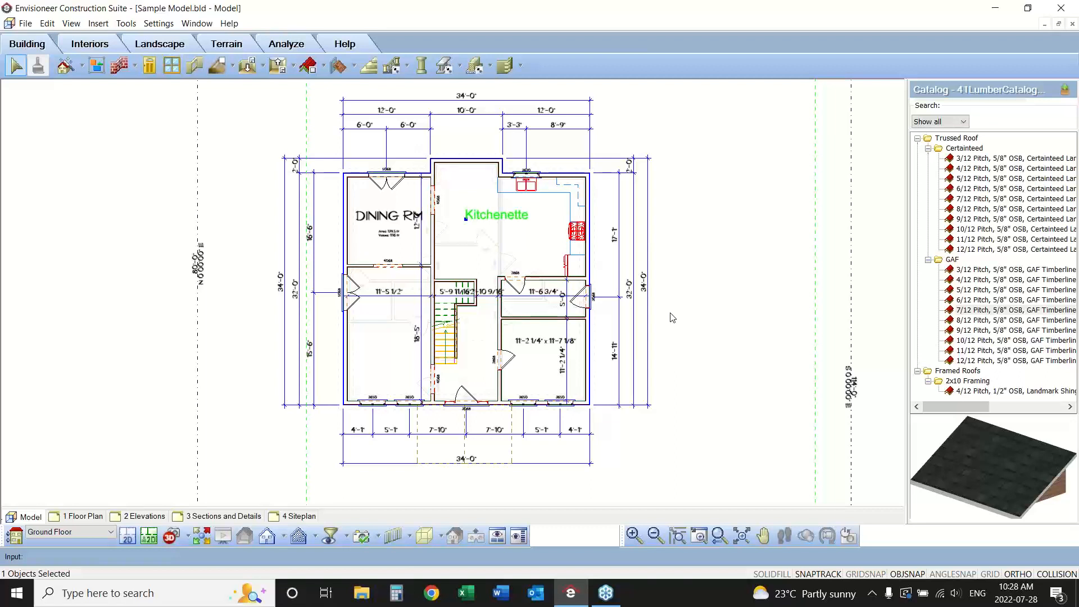
left_click(702, 304)
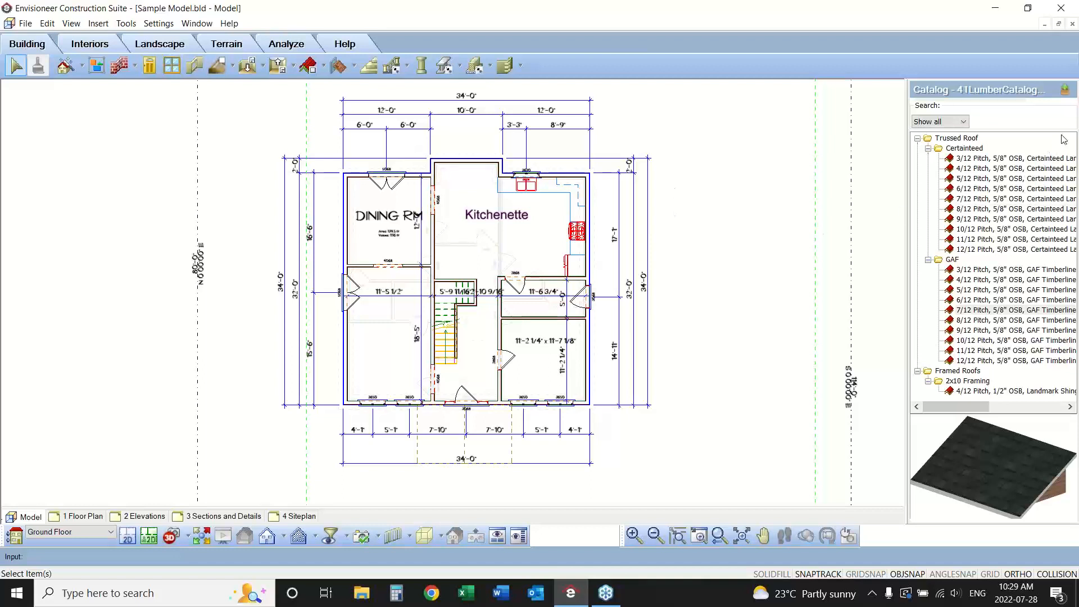
left_click(1044, 47)
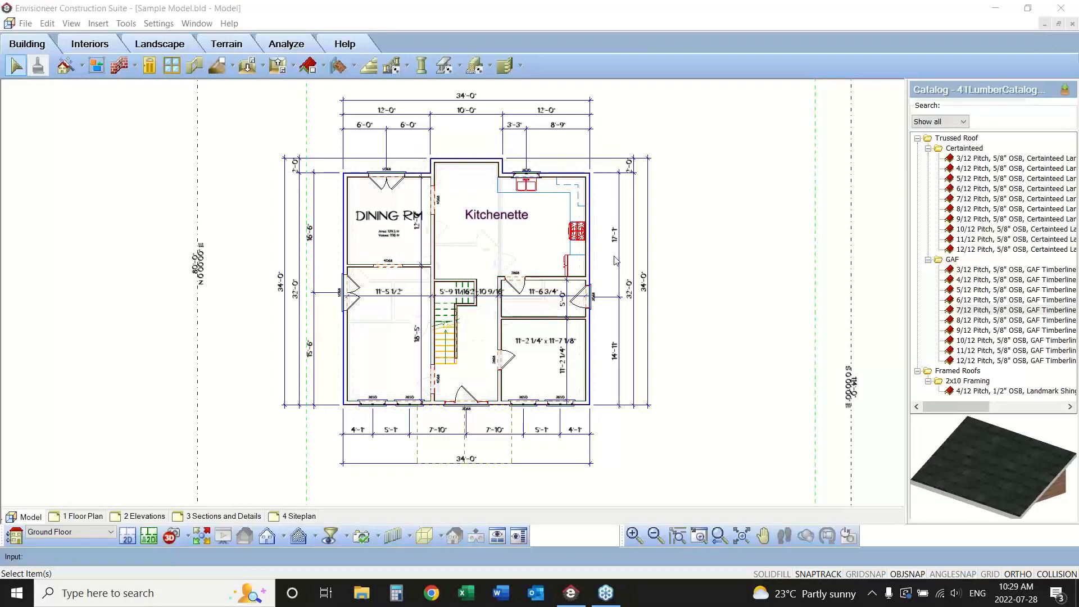
Set the height of the Notes text style used by the Kitchenette label to 1/8".
left_click(495, 217)
right_click(494, 220)
left_click(527, 244)
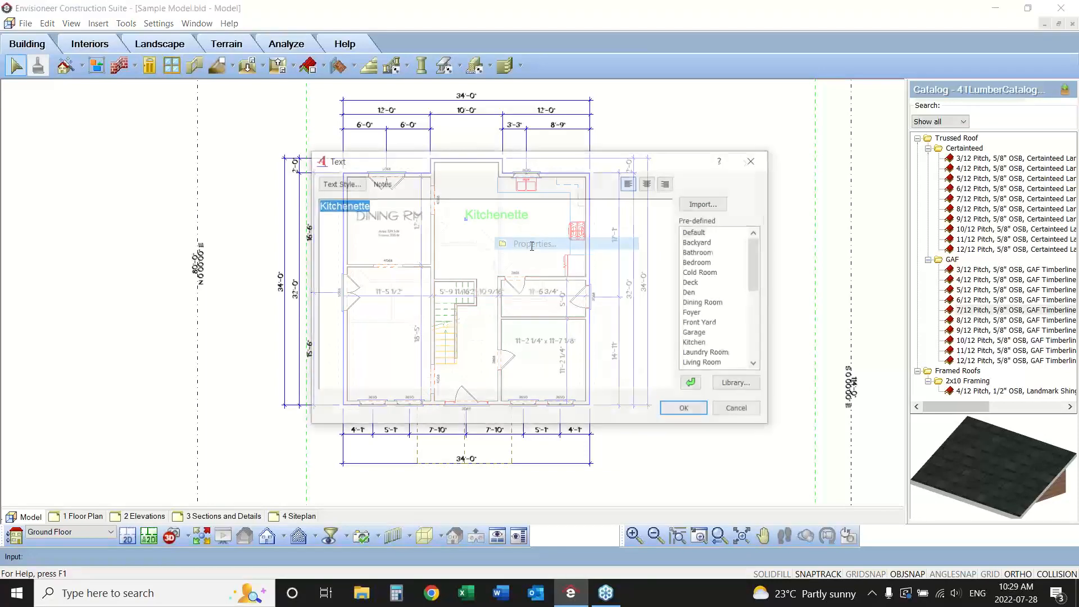
left_click(338, 183)
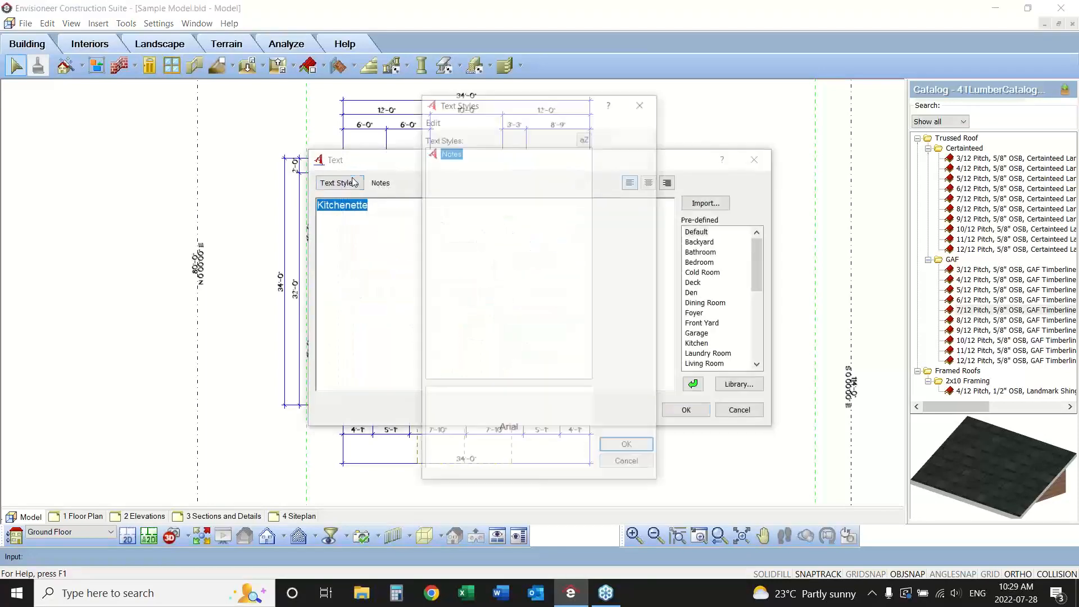
right_click(451, 152)
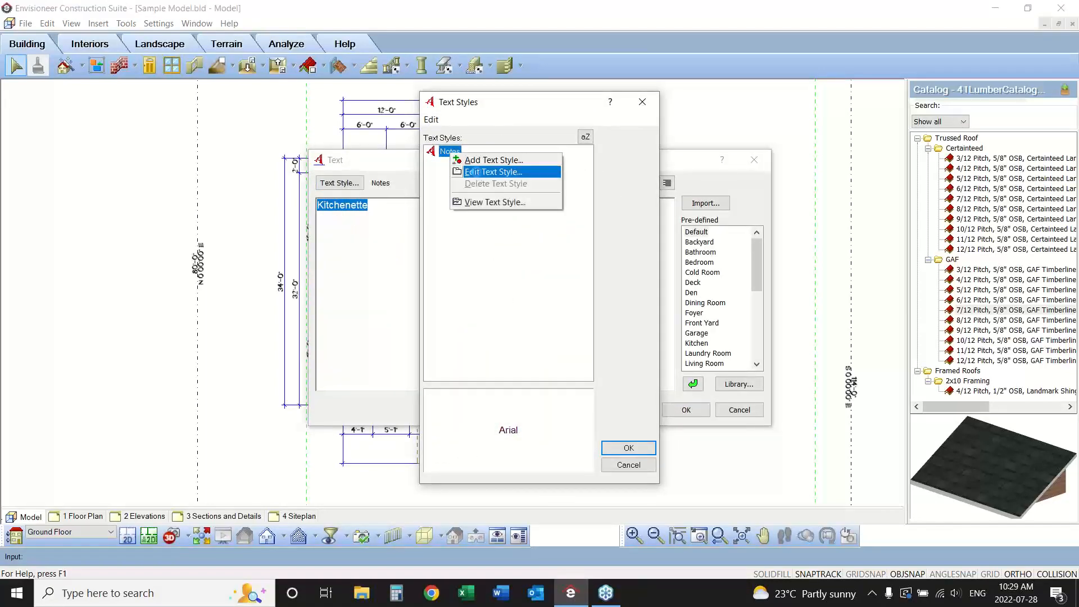
left_click(488, 171)
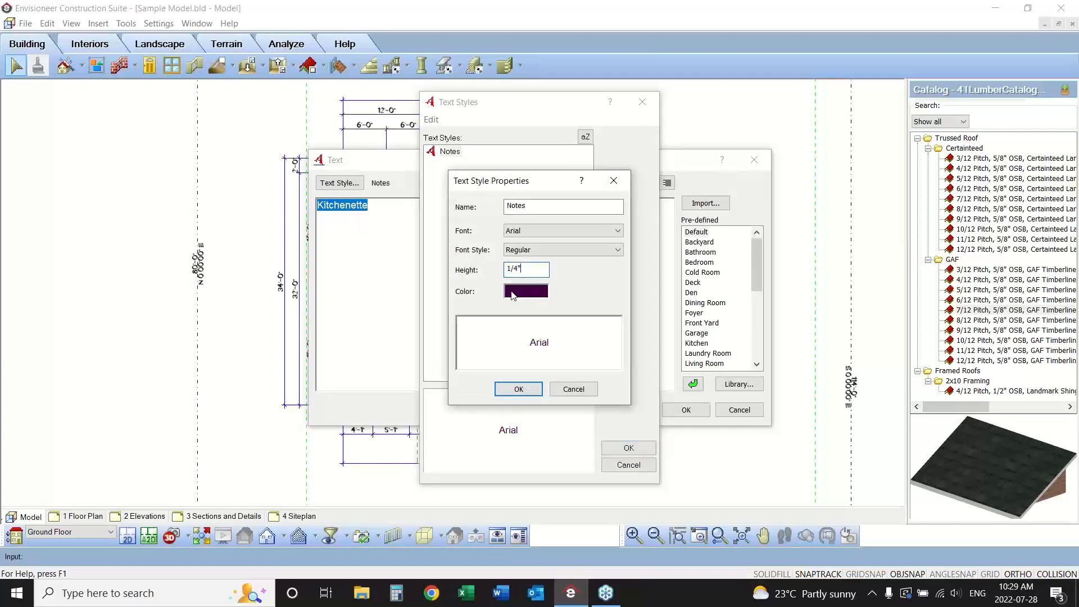
key("BackSpace")
type("8")
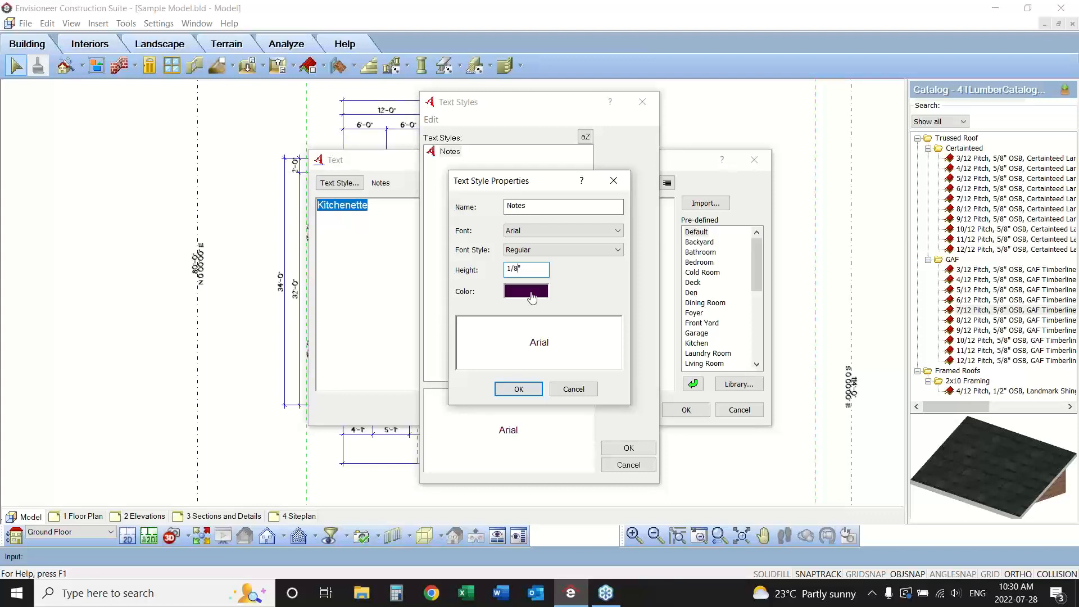
Cancel the pending edits to the Notes text style and the Kitchenette label, and clear the selection.
left_click_drag(532, 270, 482, 269)
left_click(572, 390)
left_click(628, 464)
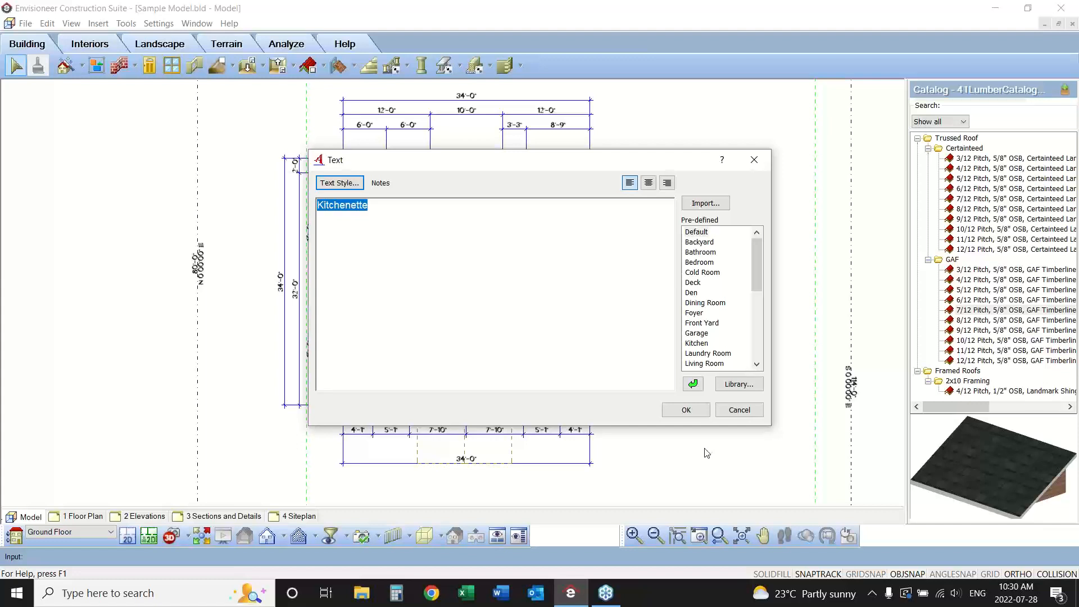
left_click(739, 409)
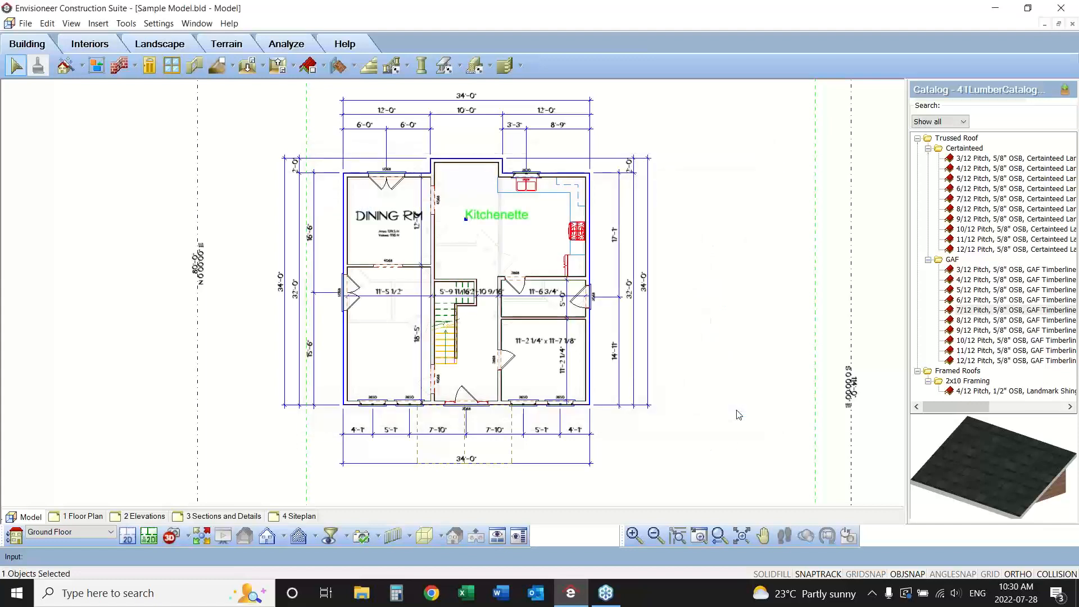
left_click(697, 306)
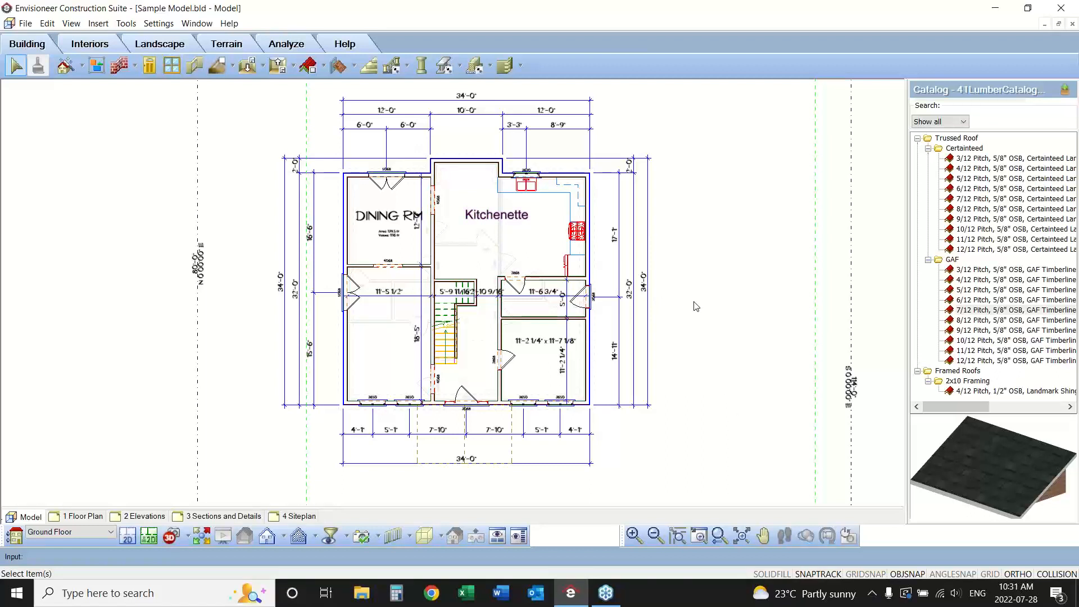
left_click(389, 220)
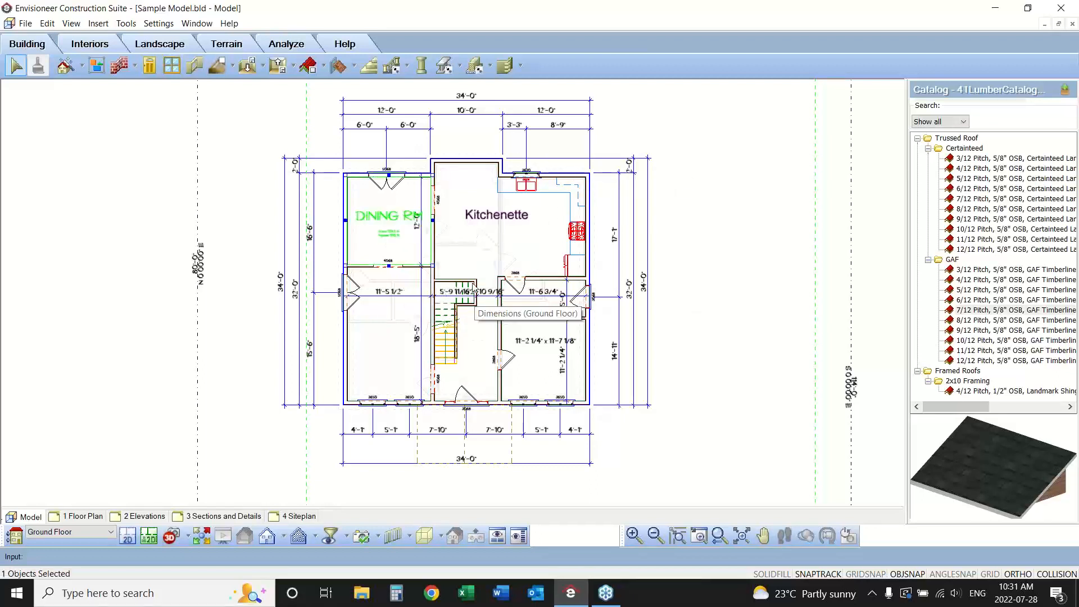
left_click(531, 343)
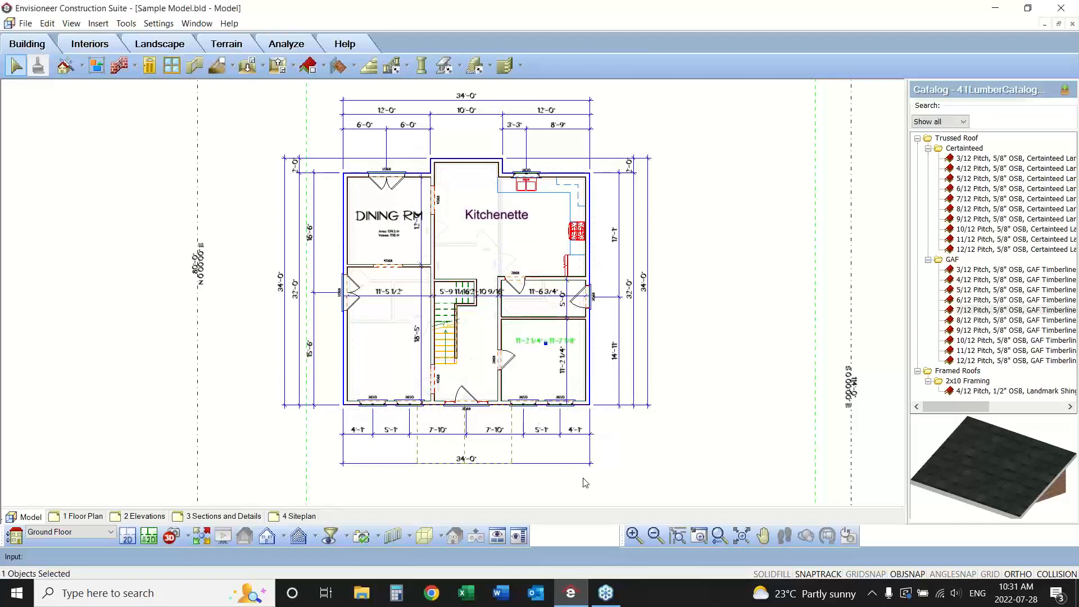
left_click(579, 267)
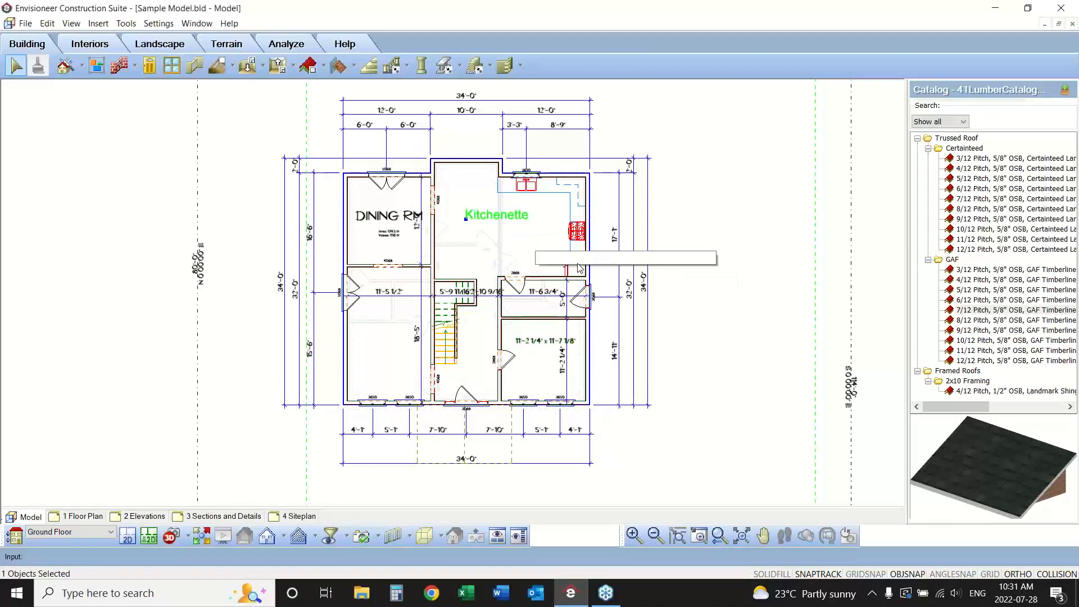
left_click(713, 311)
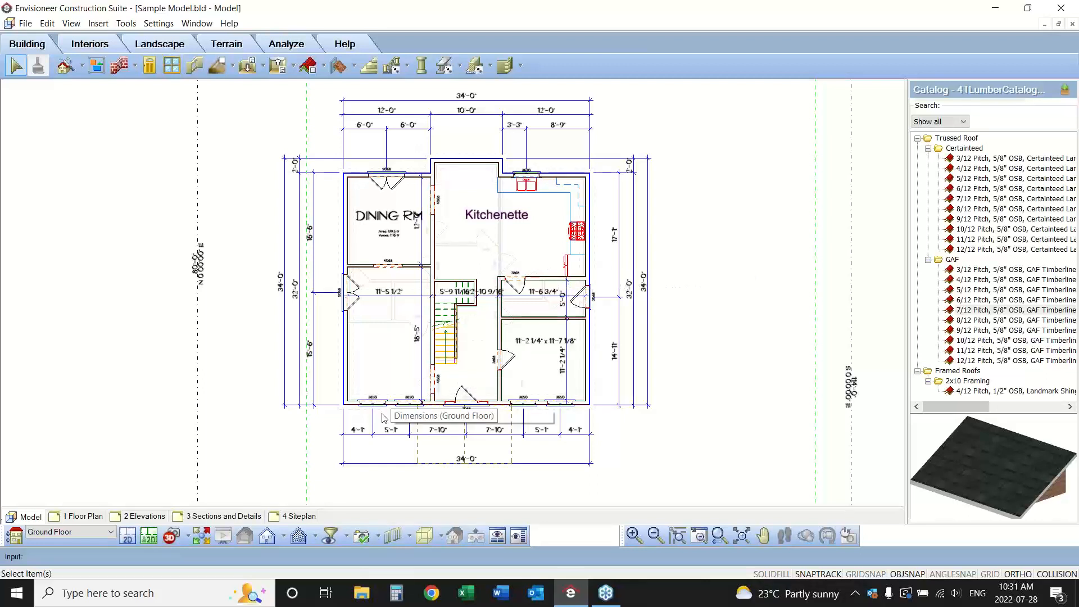
Create a section about 63' long running side to side across the middle of the house, viewing toward the rear, and show it in full.
left_click(315, 539)
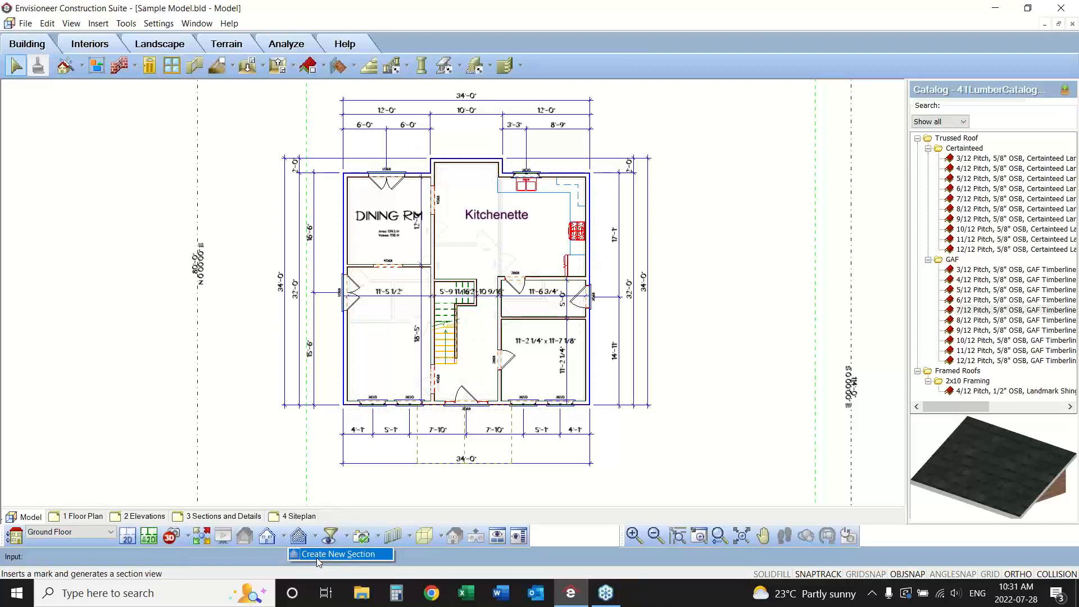
left_click(317, 558)
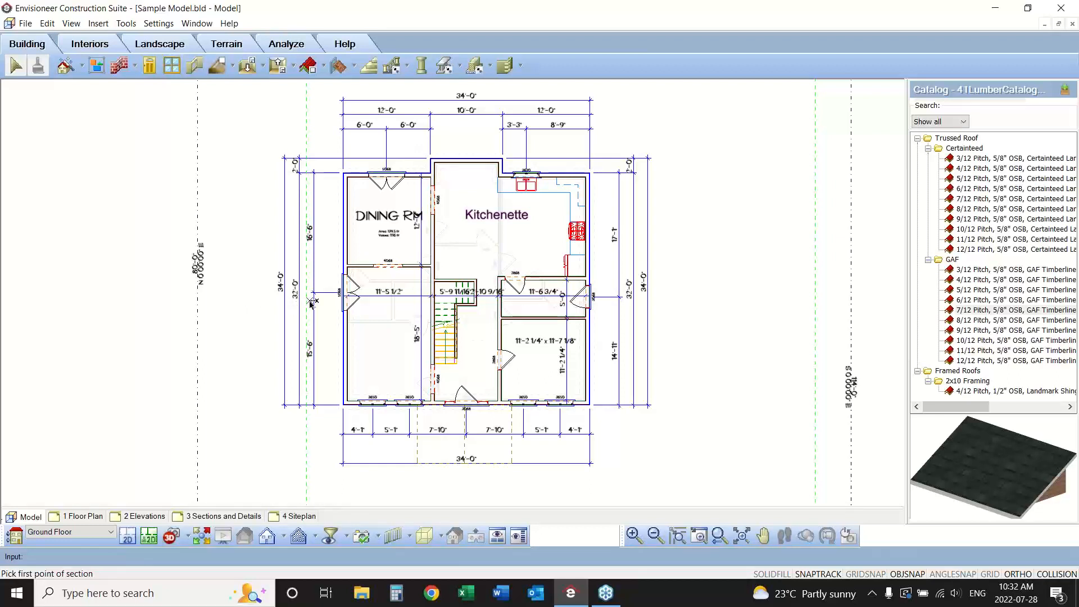
left_click(241, 300)
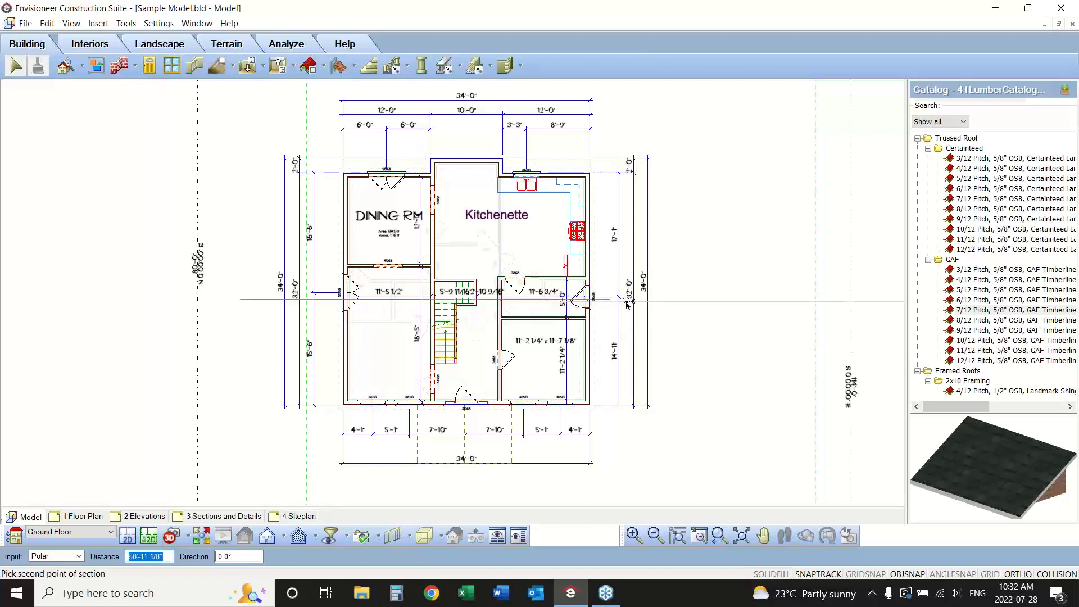
left_click(701, 305)
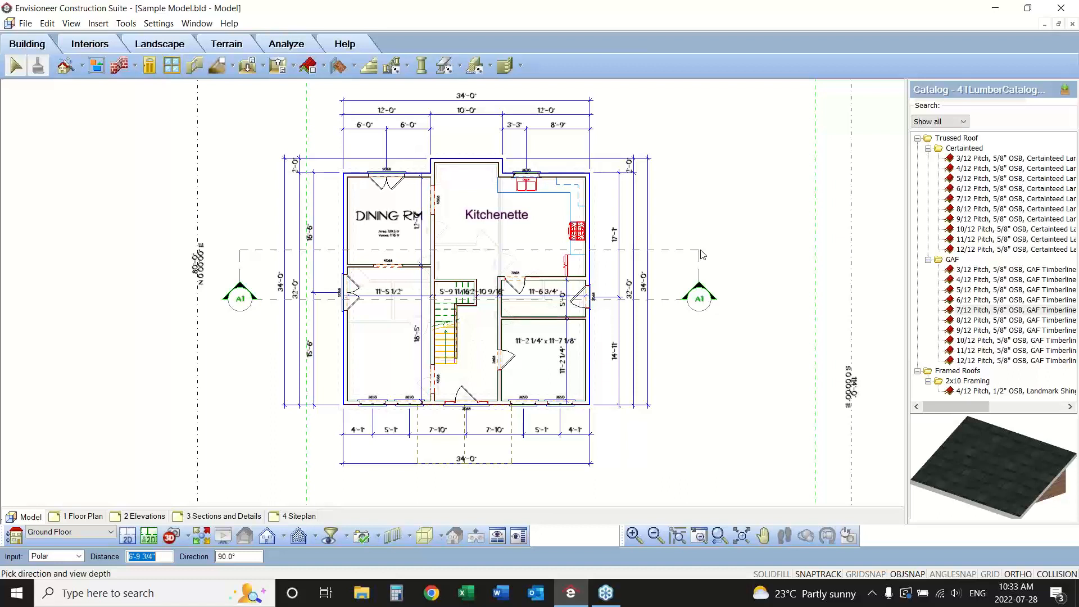
left_click(679, 128)
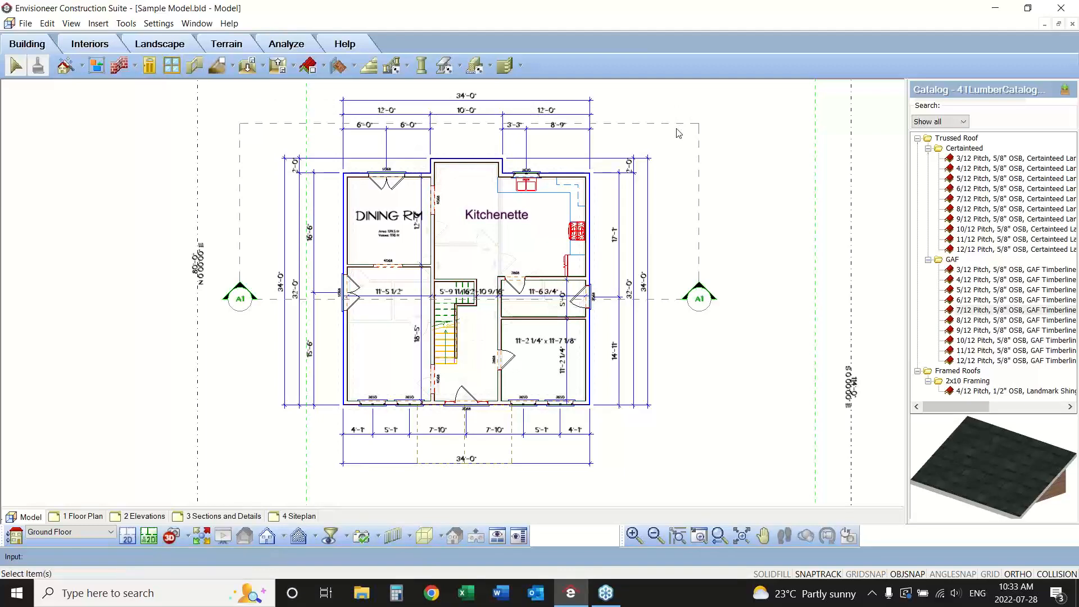
left_click(741, 538)
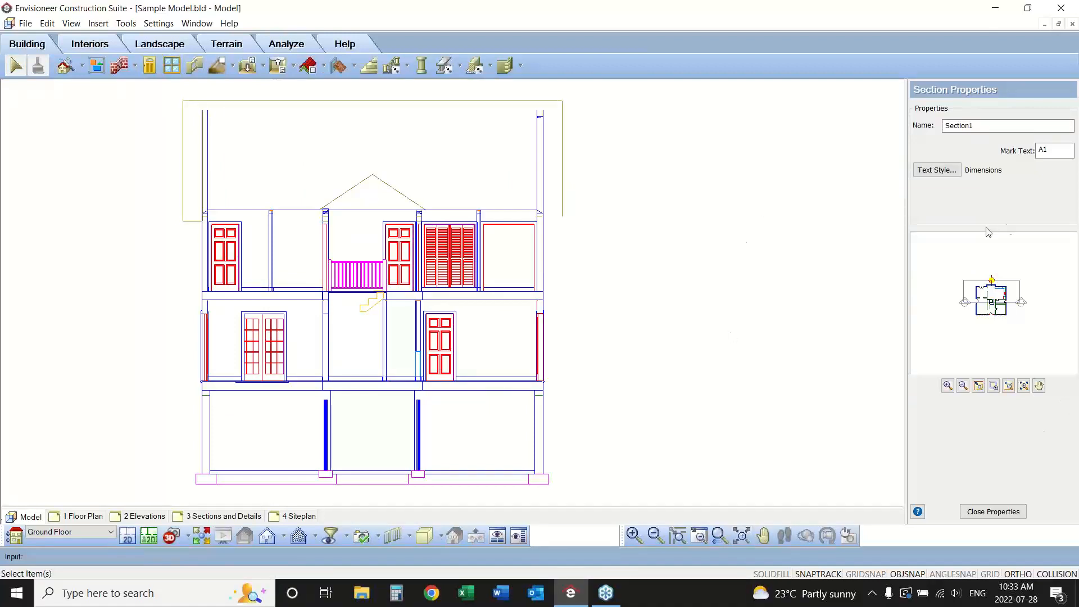
Shift the A1 section line slightly toward the front of the house to cut through the staircase, and return to the 2D plan.
left_click(977, 125)
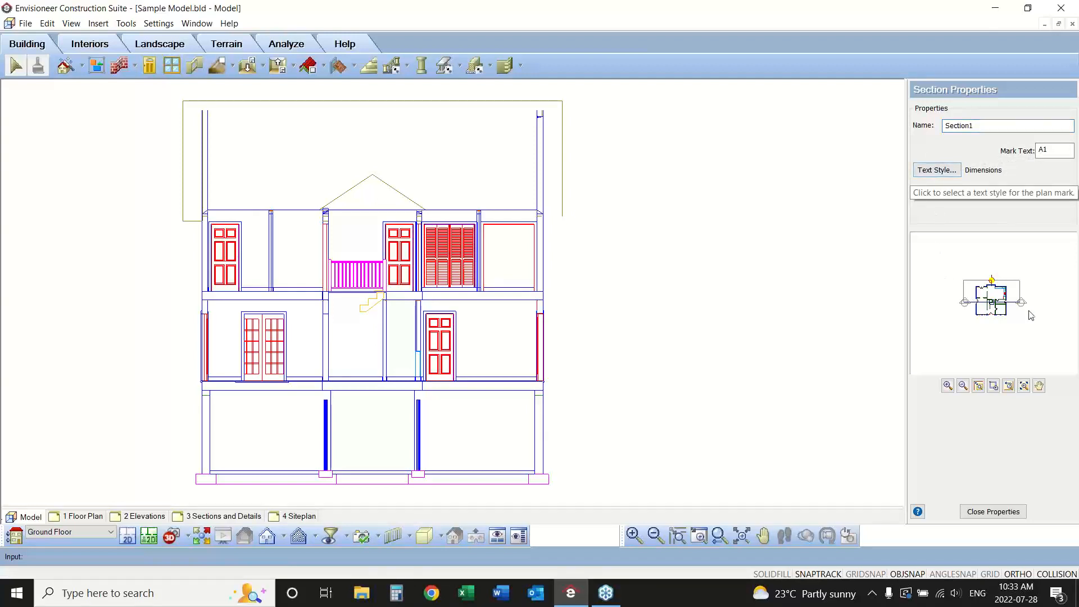
left_click(992, 385)
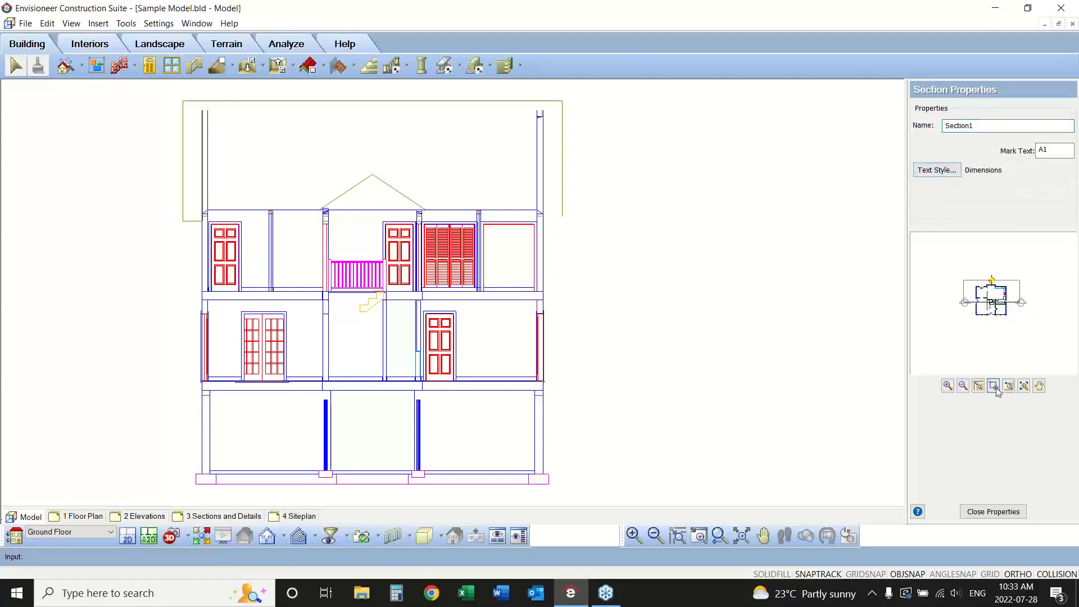
left_click_drag(1038, 273, 926, 329)
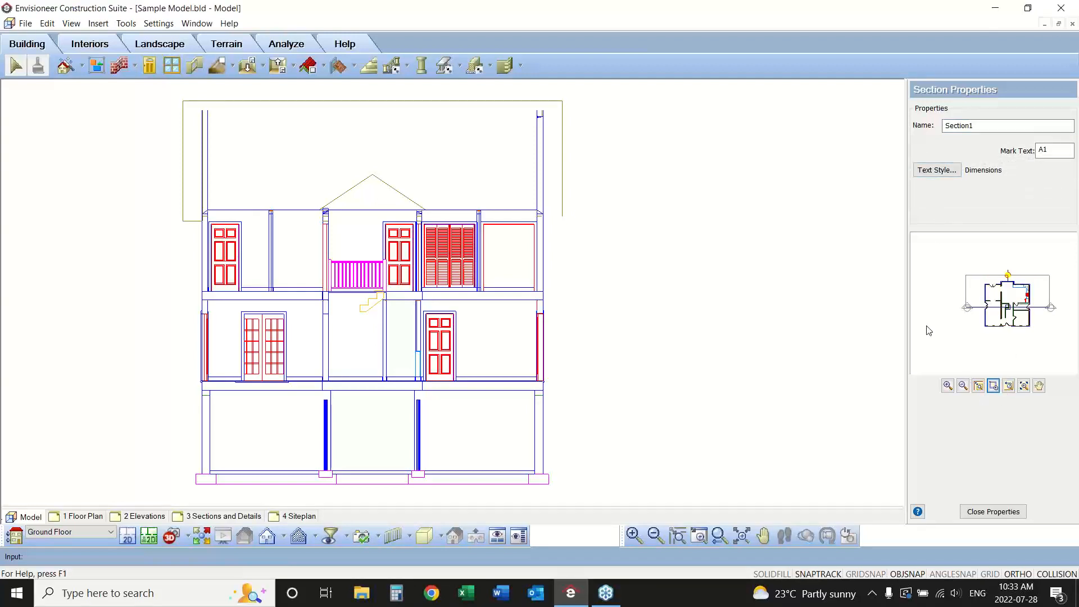
left_click_drag(1008, 306, 1006, 309)
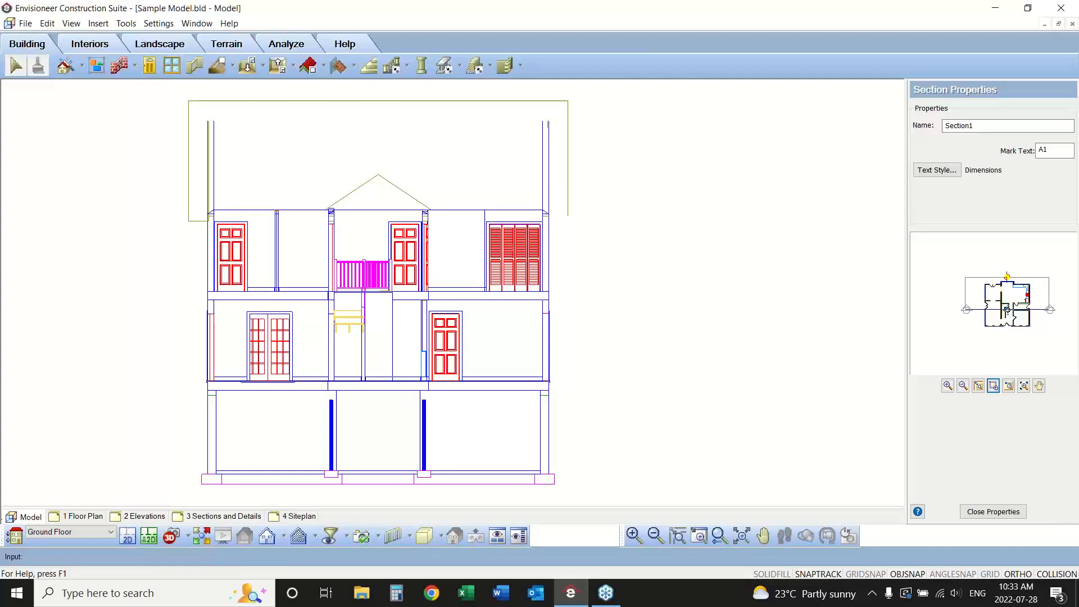
left_click_drag(1006, 309, 1007, 307)
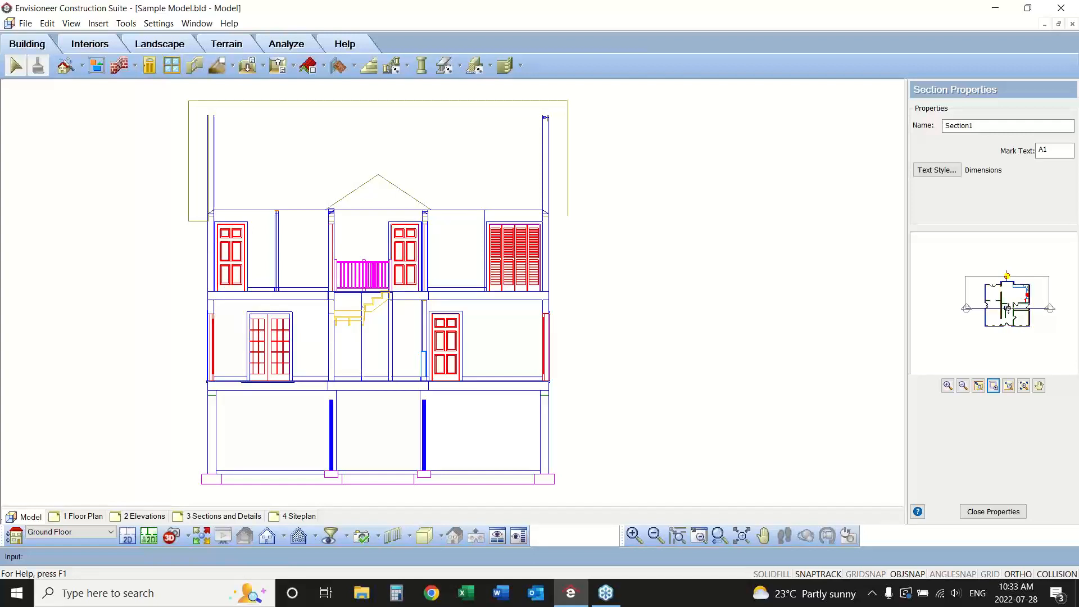
left_click_drag(980, 126, 940, 124)
left_click(978, 125)
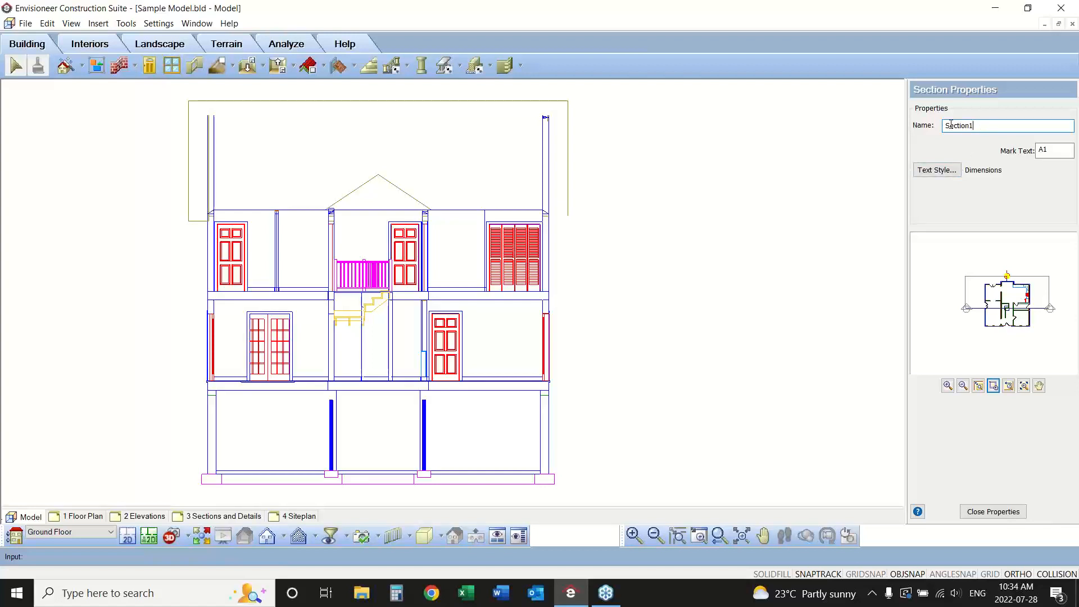
left_click(126, 538)
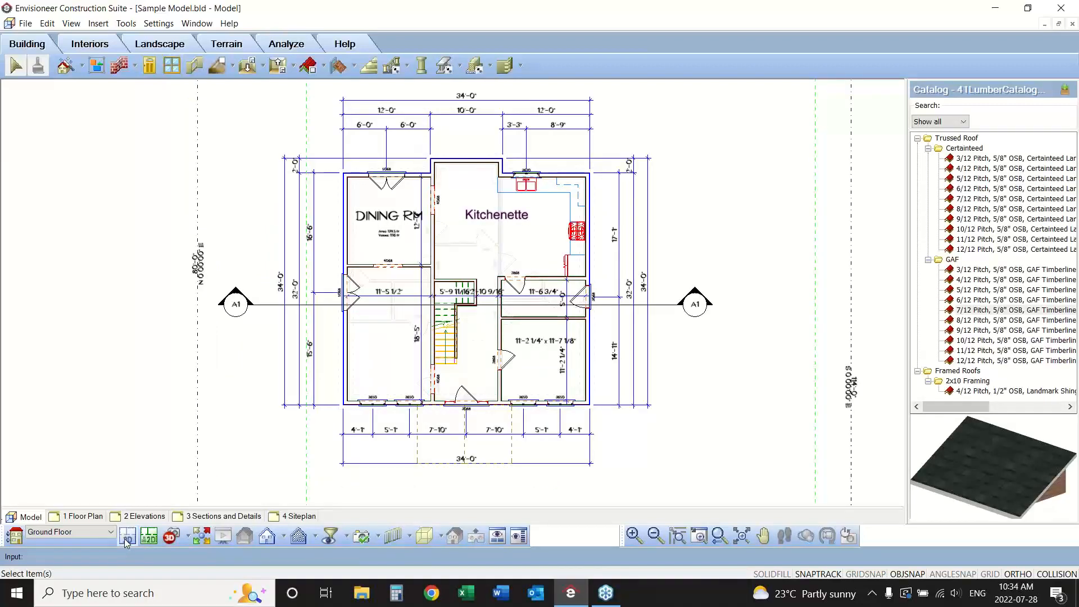
Create a second section running from rear to front through the house, viewing toward the kitchen side about 37' deep, and return to the 2D plan.
left_click(314, 538)
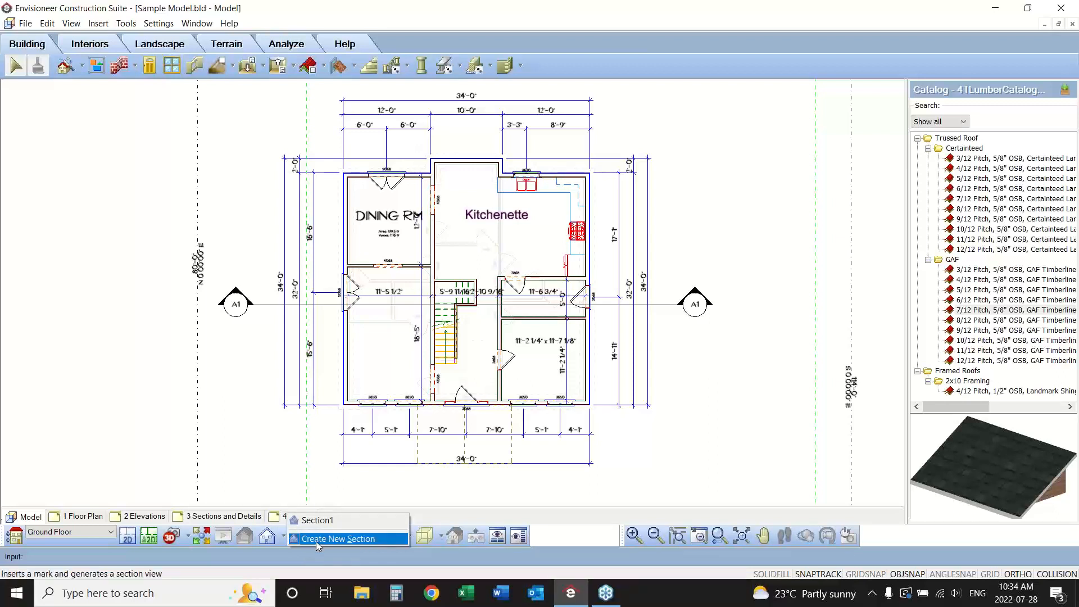
left_click(316, 539)
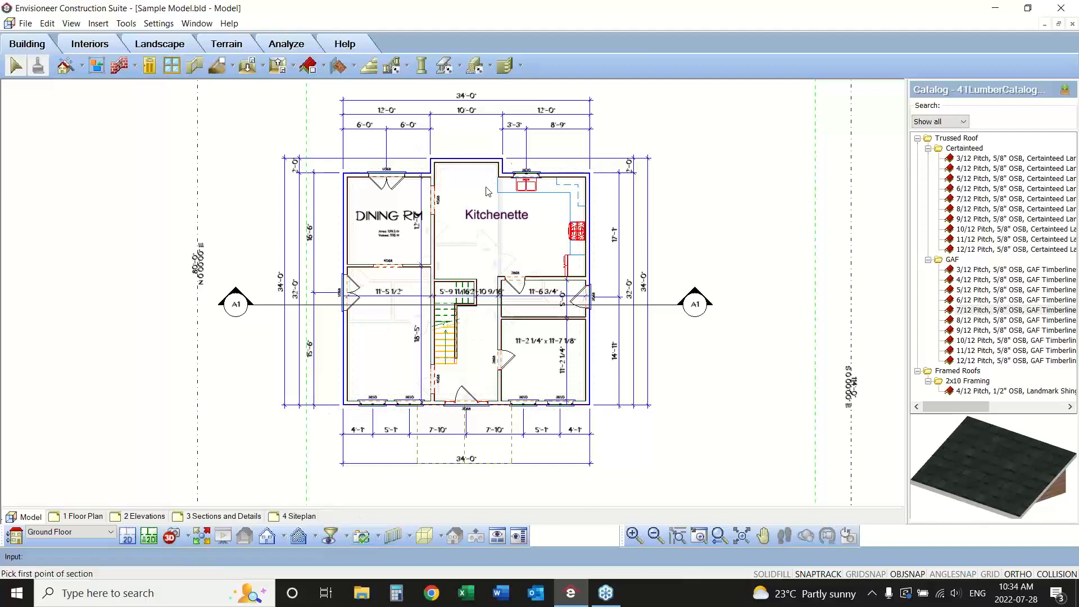
left_click(655, 536)
left_click(655, 537)
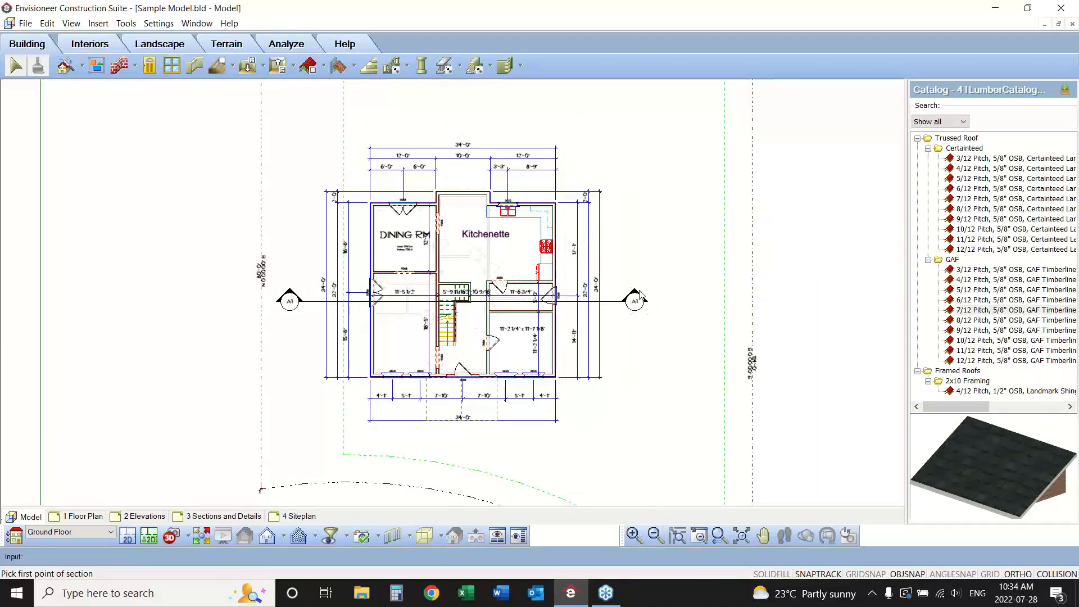
left_click(462, 119)
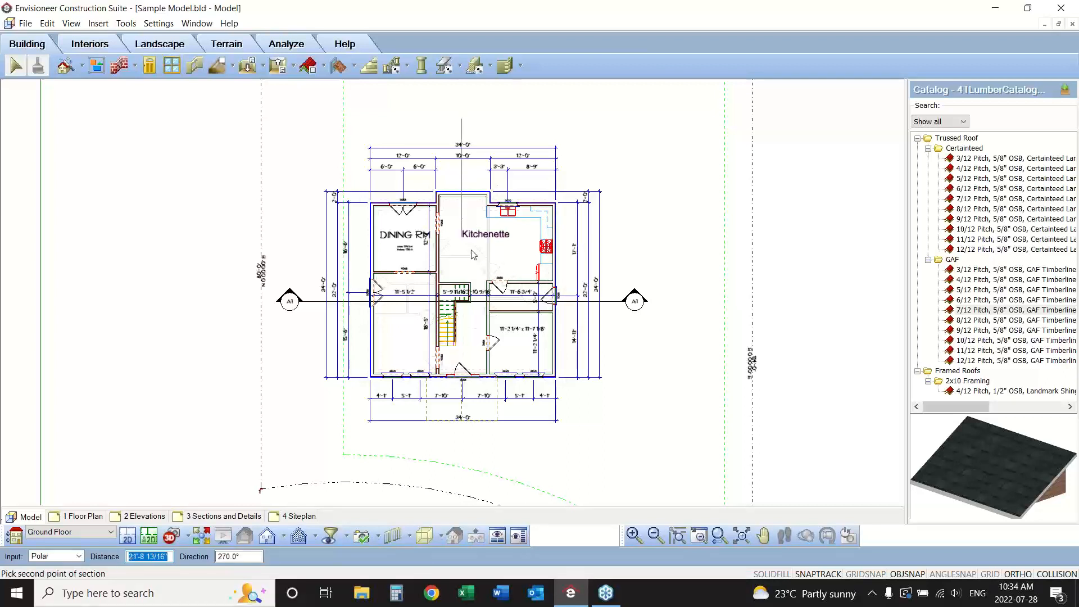
left_click(469, 449)
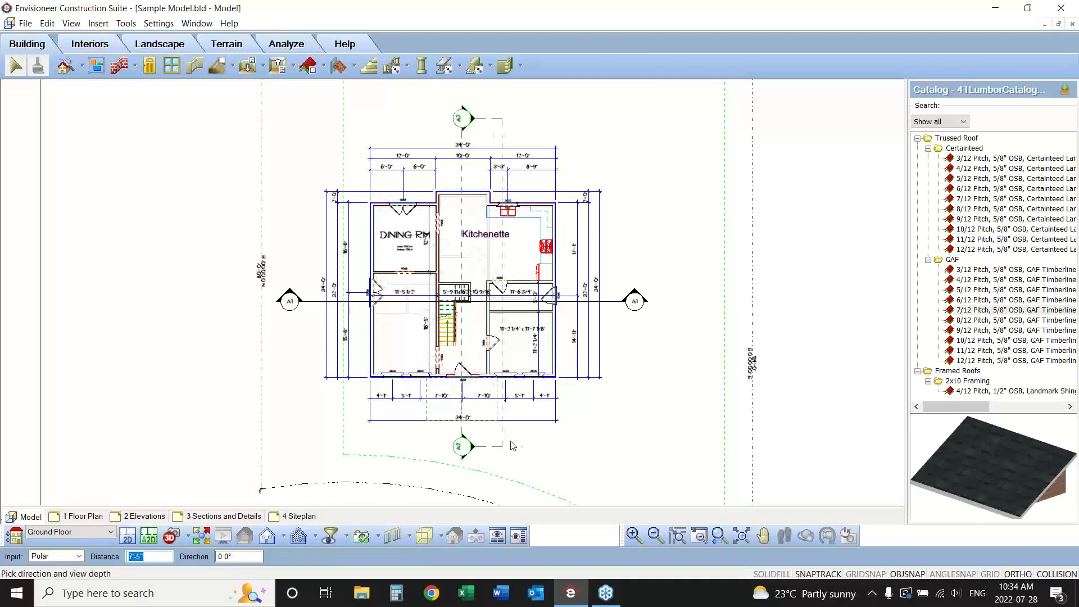
left_click(666, 437)
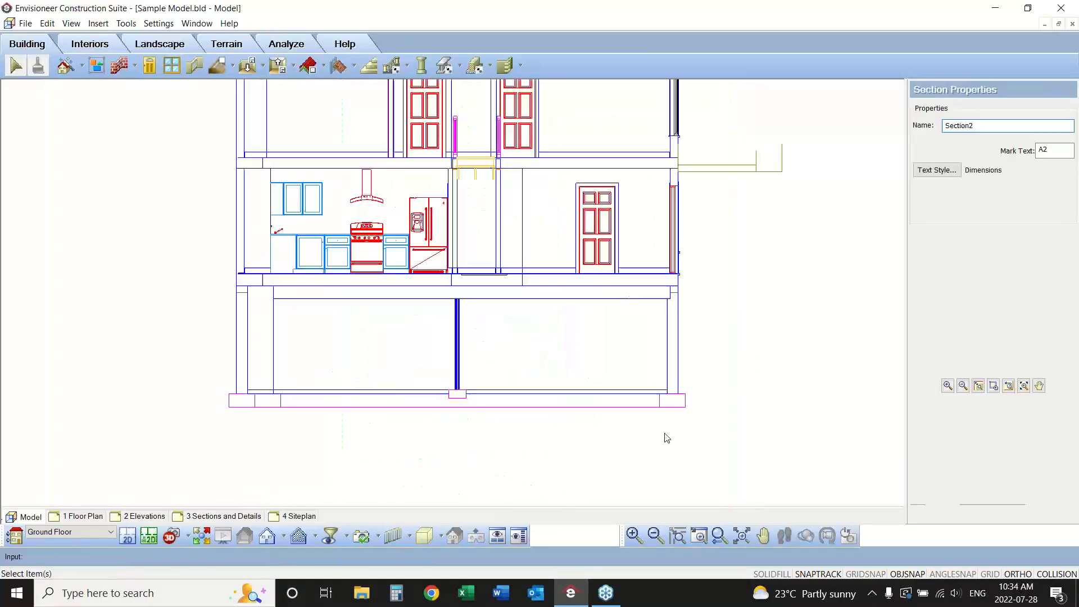
left_click(741, 536)
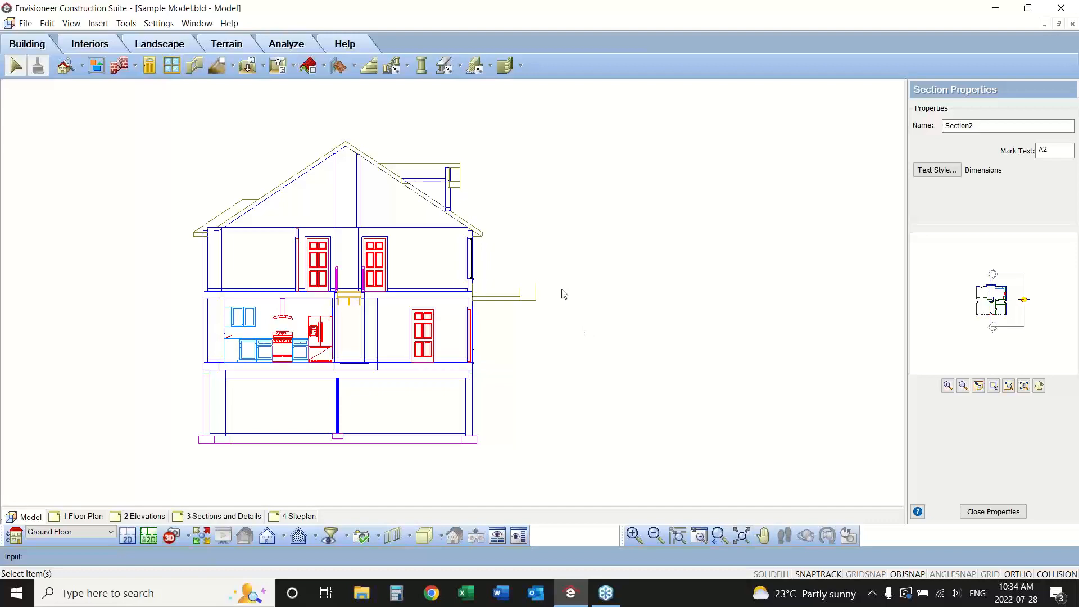
left_click(125, 534)
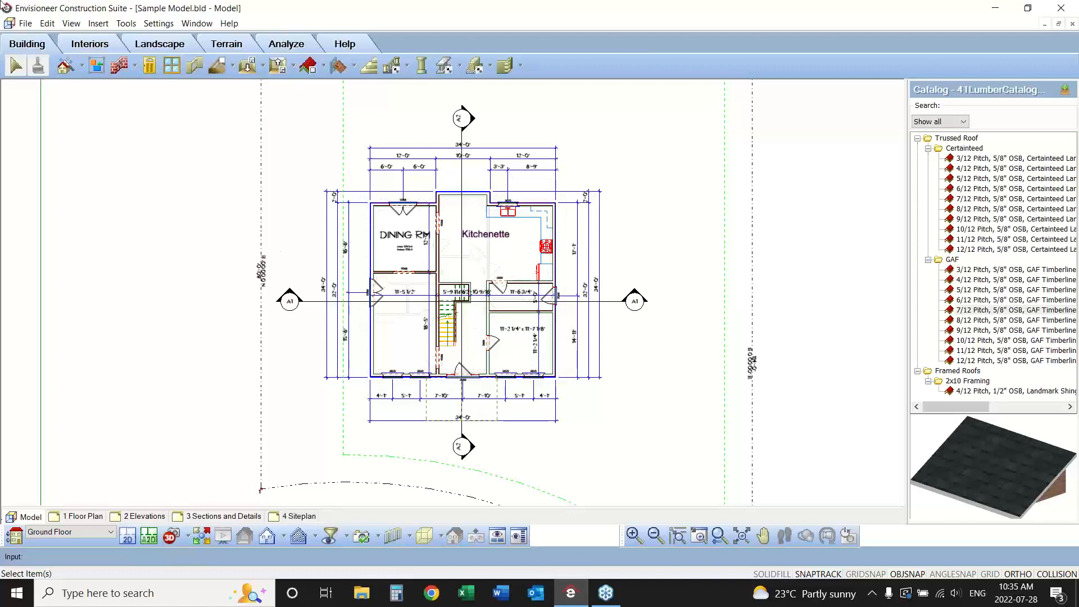
Save the project and open the 1 Floor Plan sheet.
left_click(26, 23)
left_click(34, 99)
left_click(82, 517)
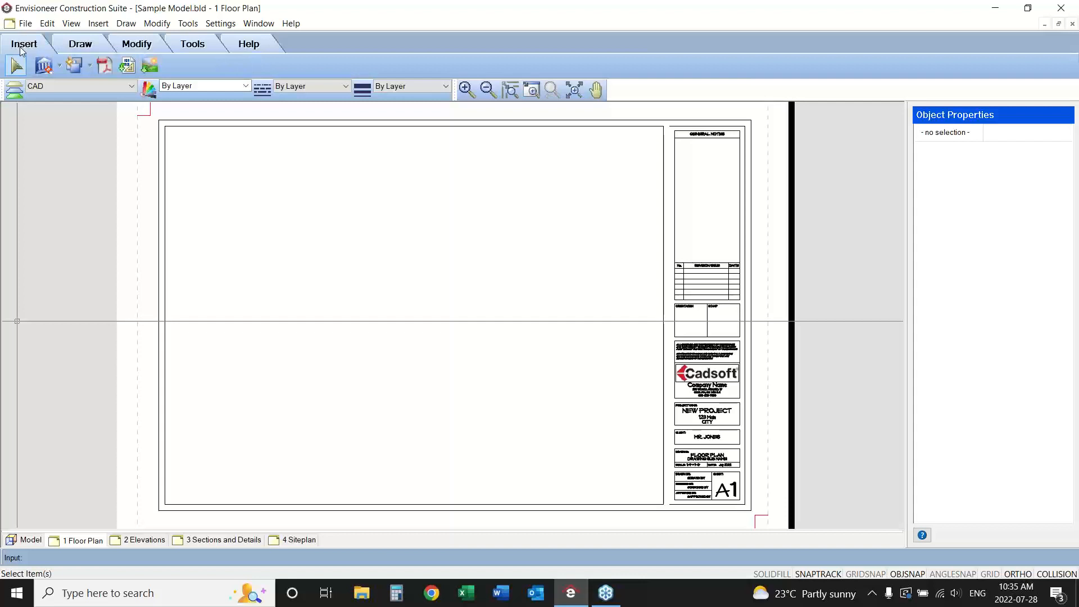
left_click(70, 48)
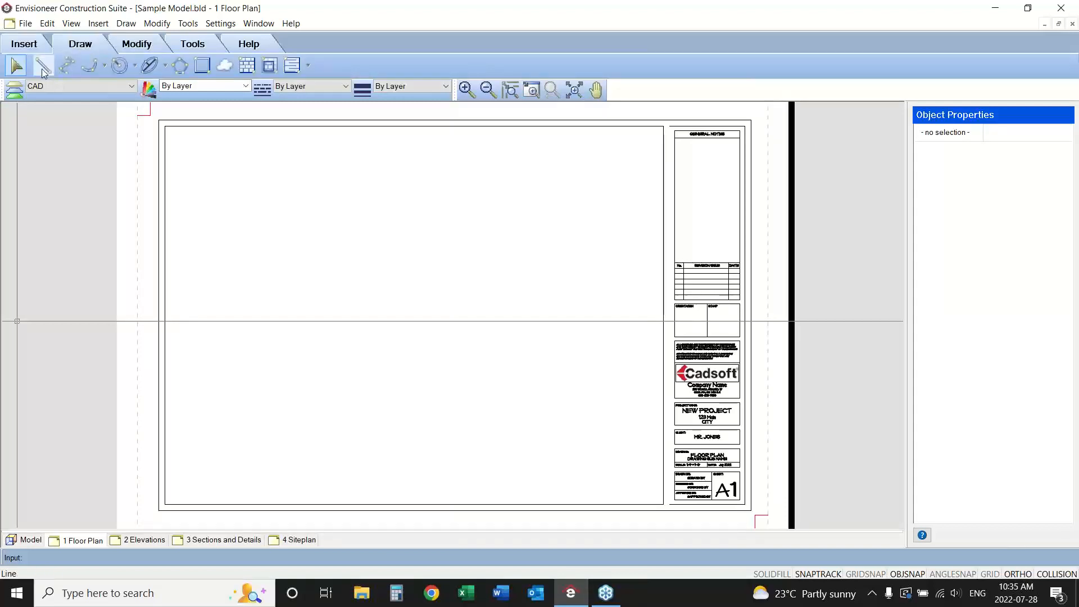
left_click(135, 45)
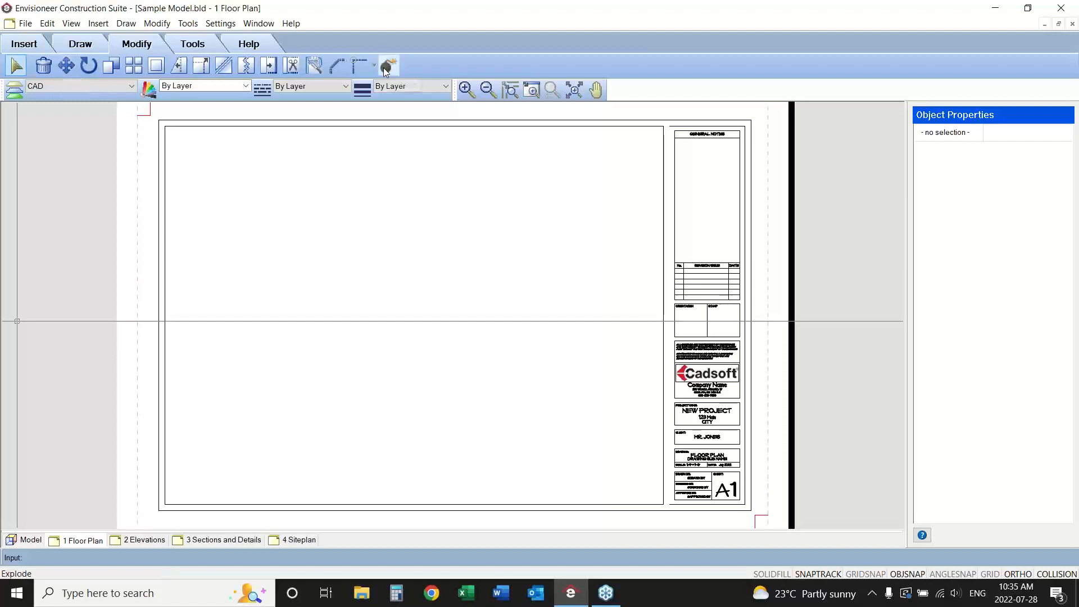
left_click(190, 44)
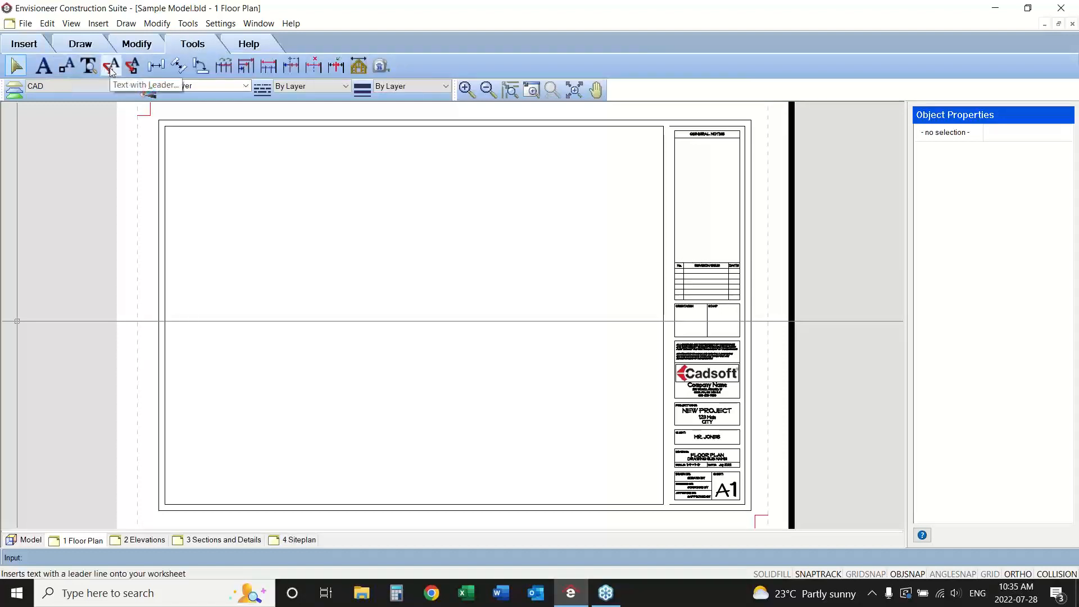
left_click(31, 44)
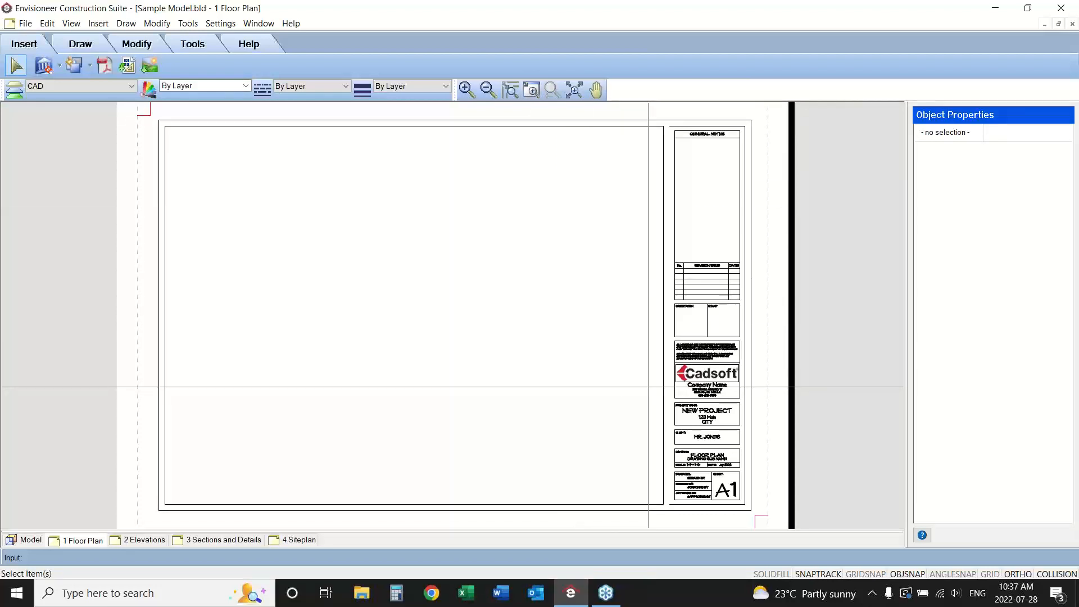
Set the project name to "2 Storey Home" in the project information that feeds the sheet's title block.
left_click_drag(648, 386, 769, 511)
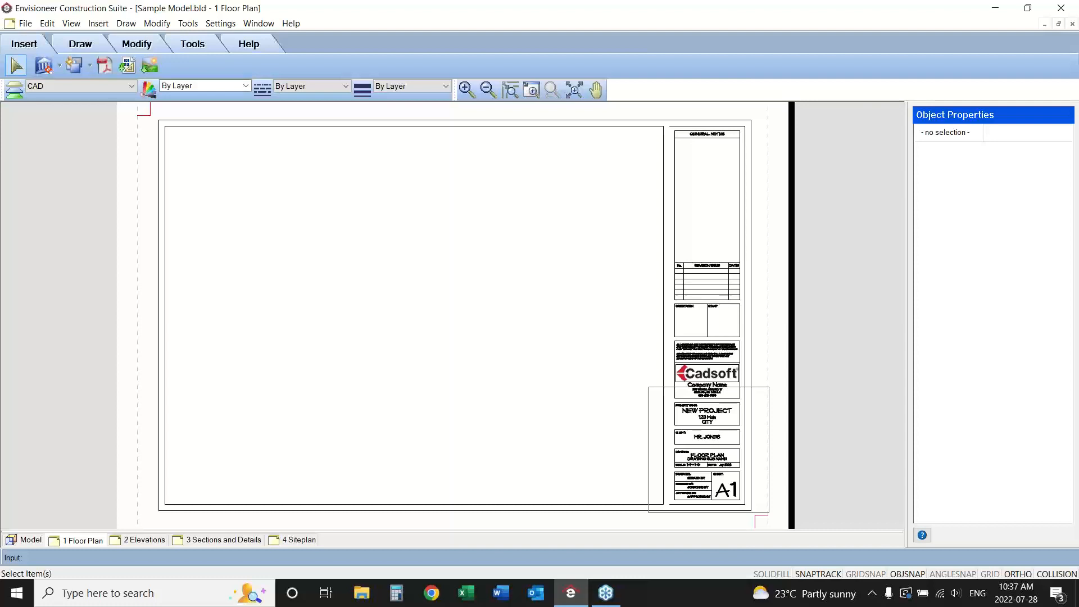
left_click(769, 511)
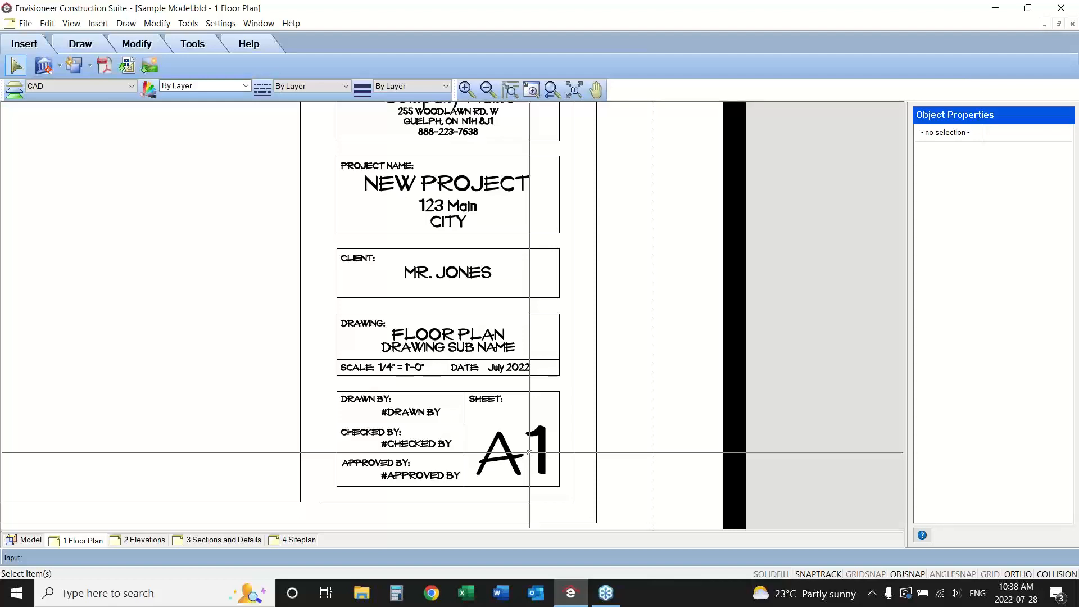
left_click(25, 23)
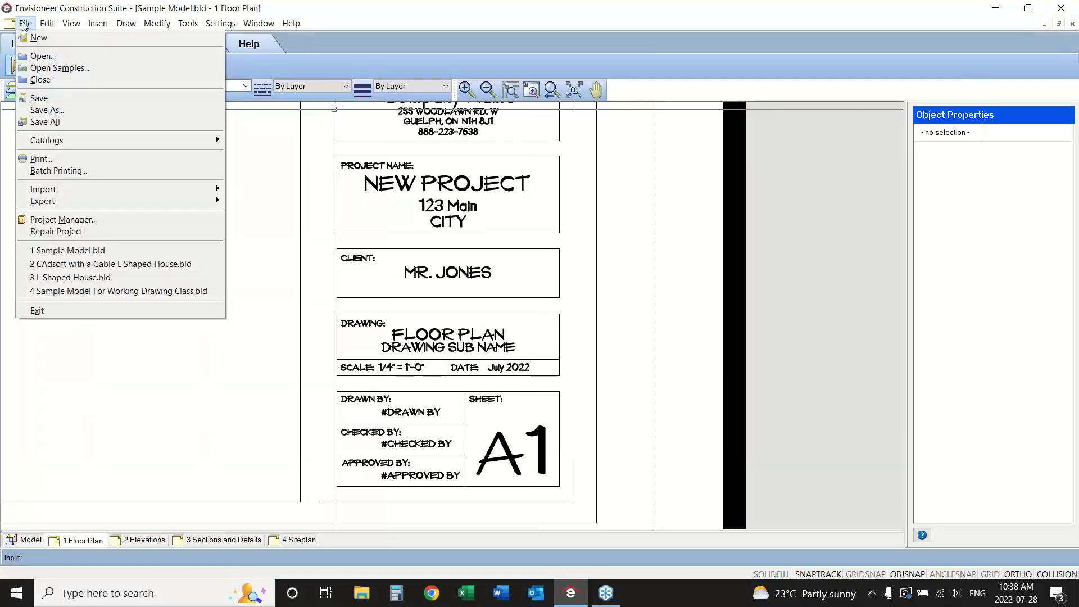
left_click(93, 225)
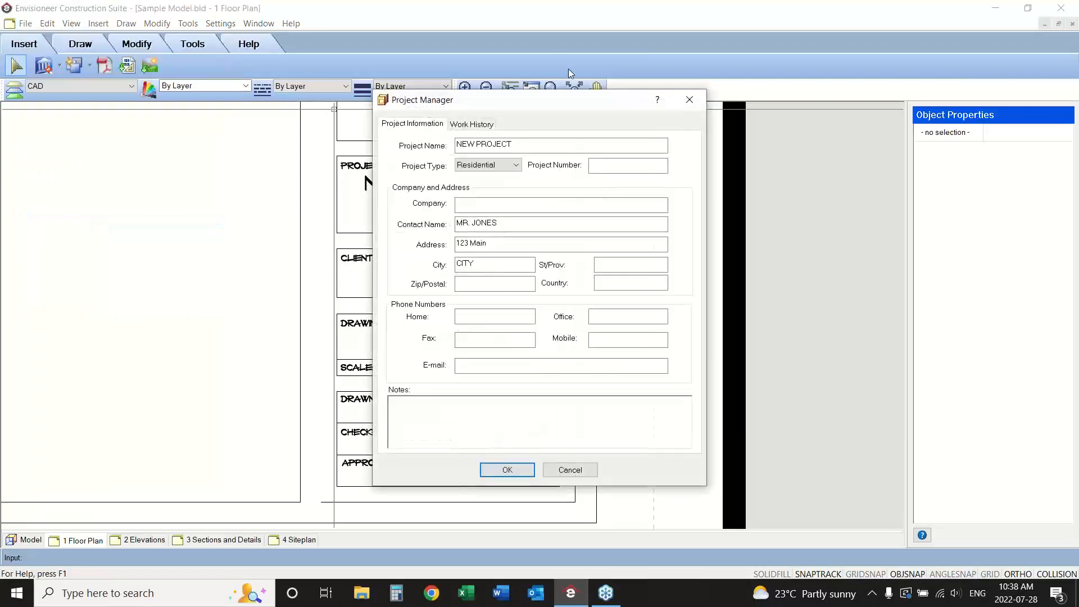
left_click_drag(494, 105, 737, 145)
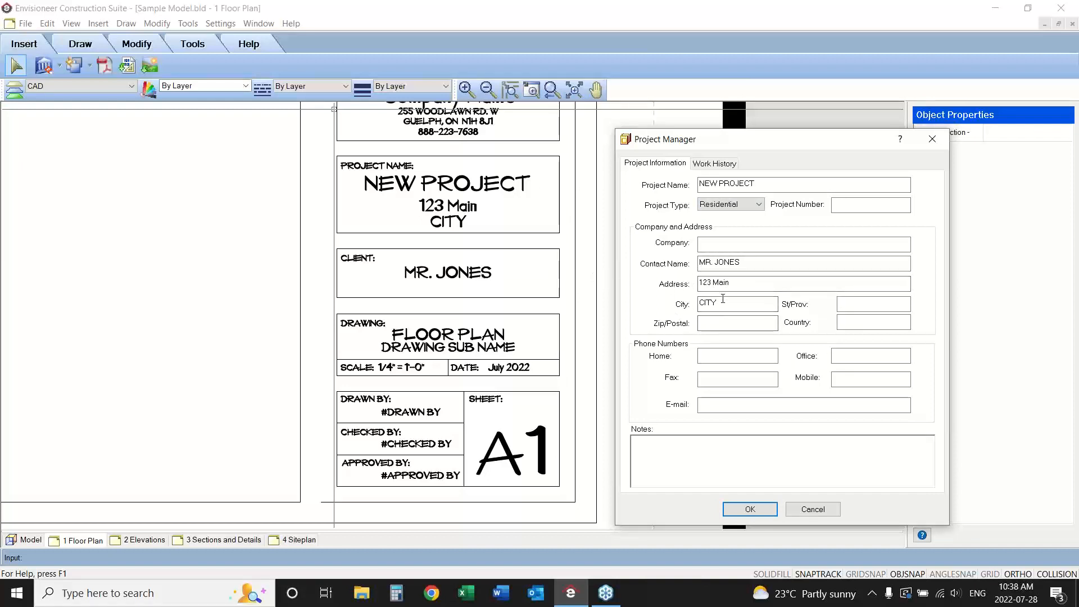
left_click_drag(766, 186, 663, 182)
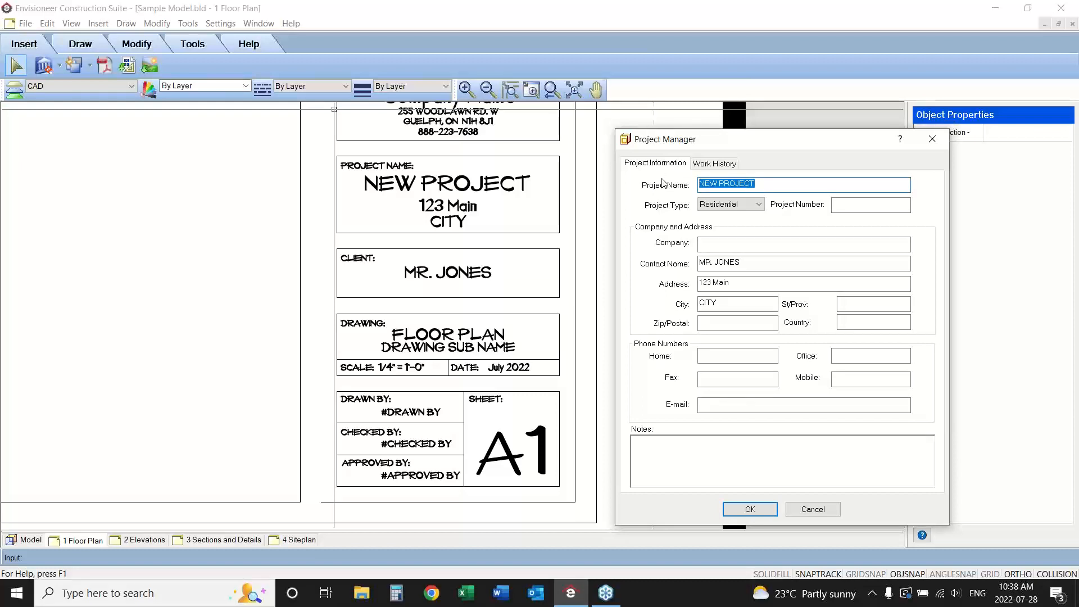
type("2 Storey Home")
Replace the contact name in the project information with the new client's name.
left_click(742, 262)
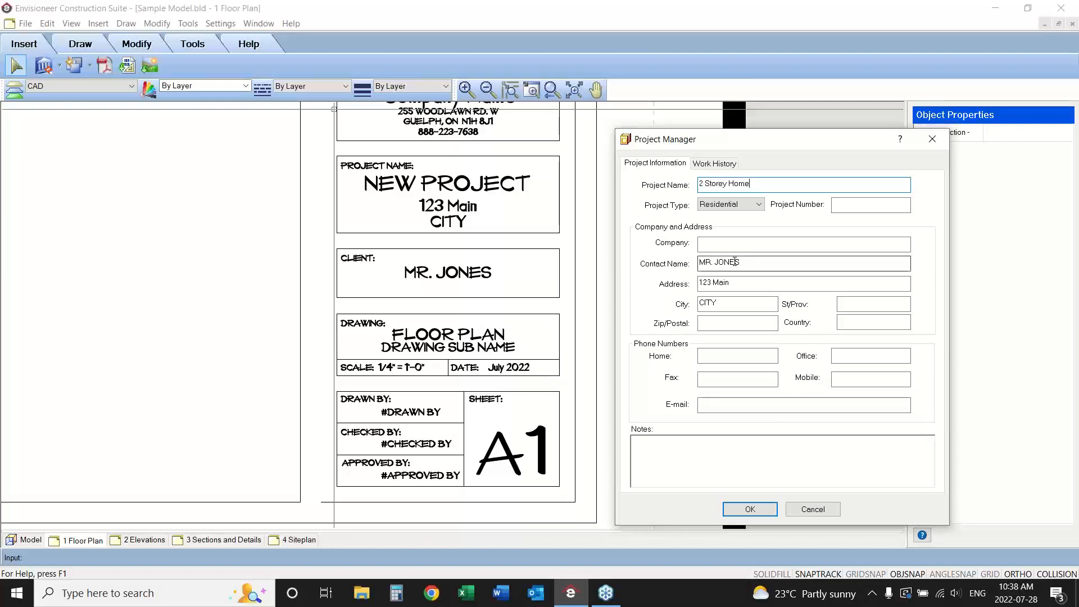
left_click_drag(742, 262, 714, 262)
key("BackSpace")
key("BackSpace")
key("BackSpace")
key("BackSpace")
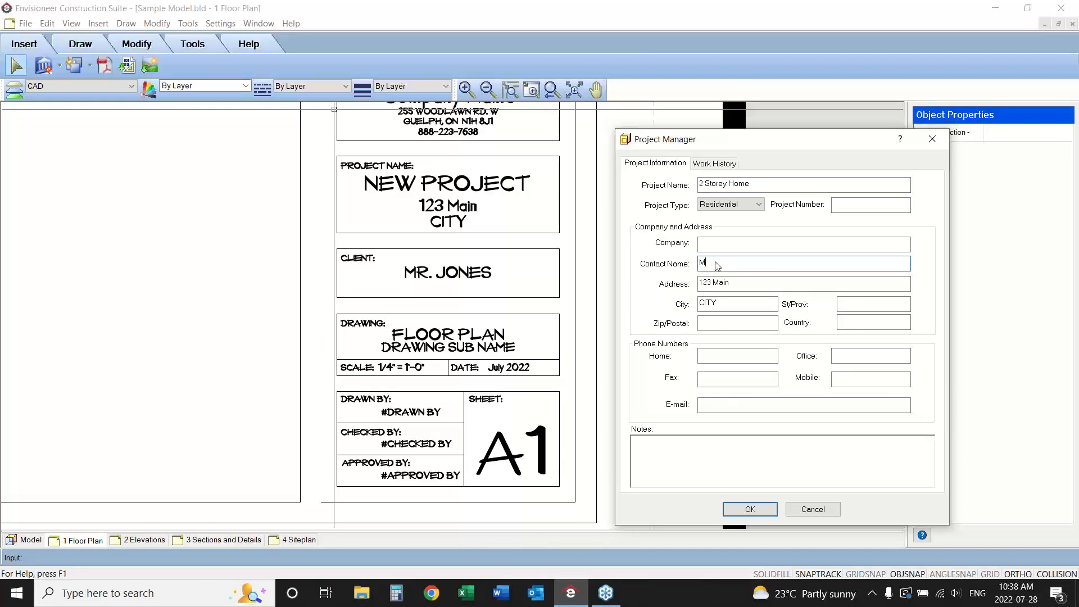
type("r. Smith")
Enter the project's new street address and city, and apply the project information to the title block.
left_click(729, 282)
left_click_drag(729, 282, 713, 282)
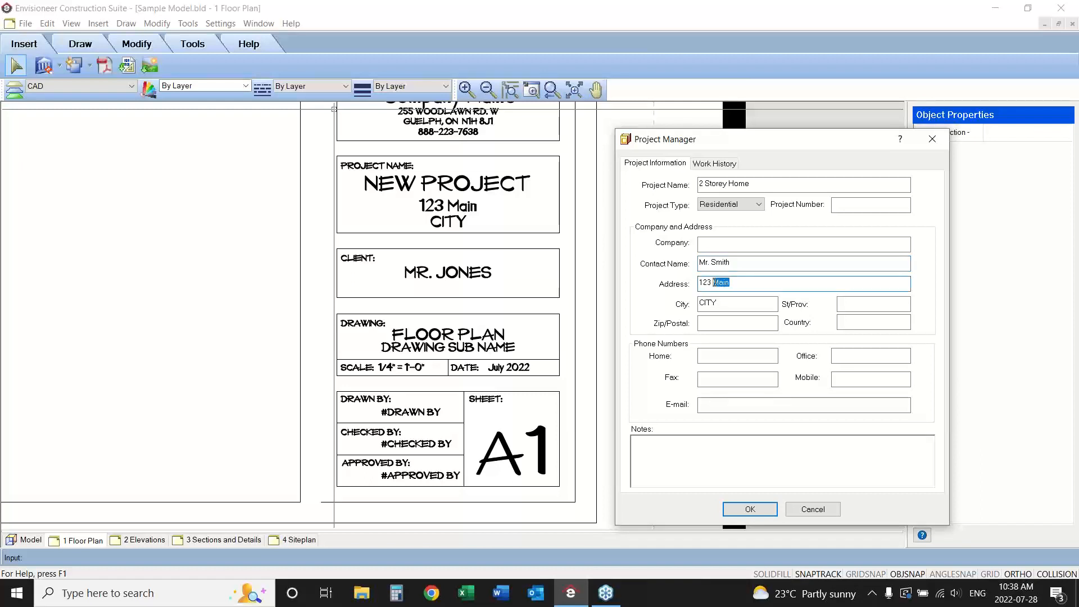
type("Maple")
left_click_drag(719, 304, 697, 303)
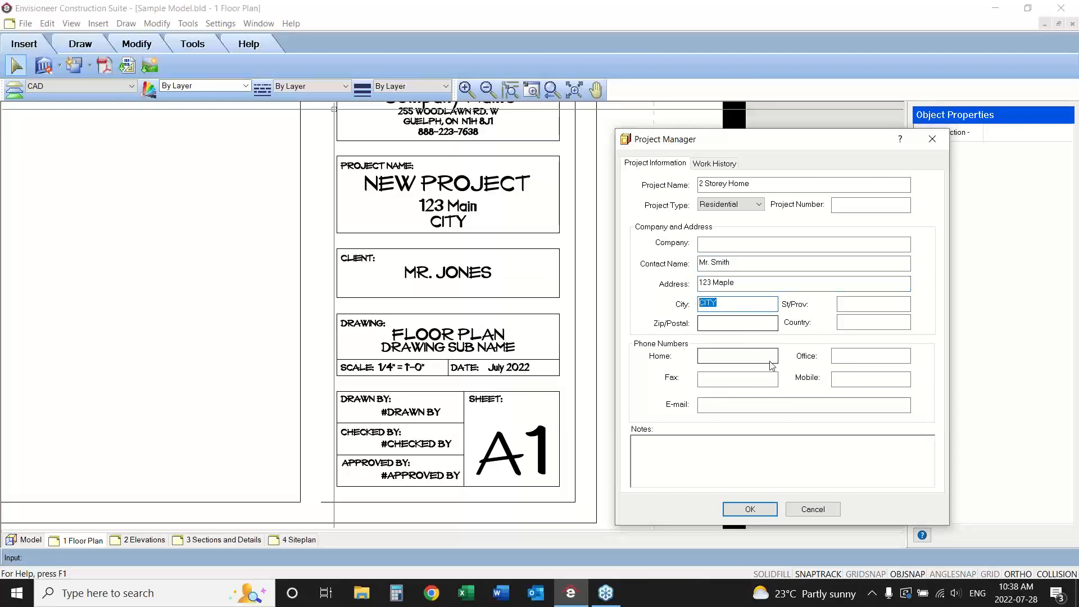
type("Newtown")
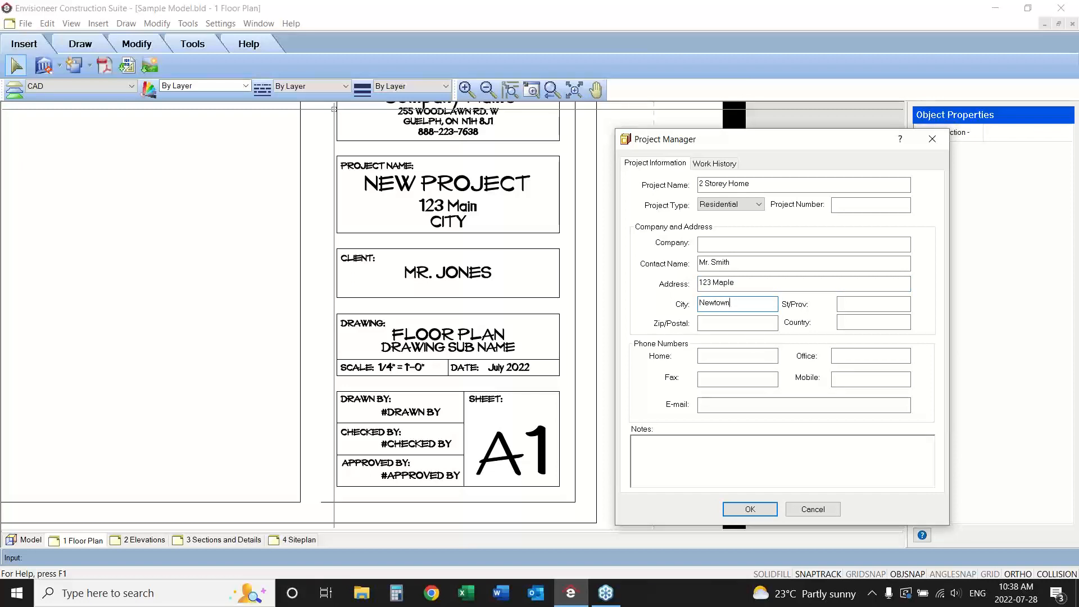
left_click(750, 508)
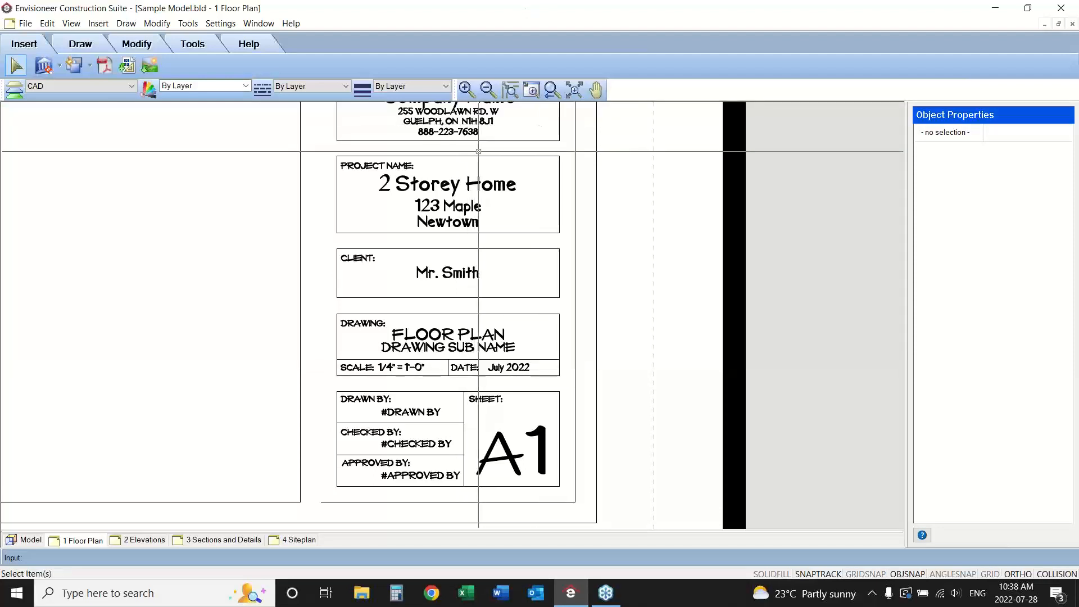
Compare the title block's project and client entries with the Project Manager information, leaving the information as it is.
left_click(462, 183)
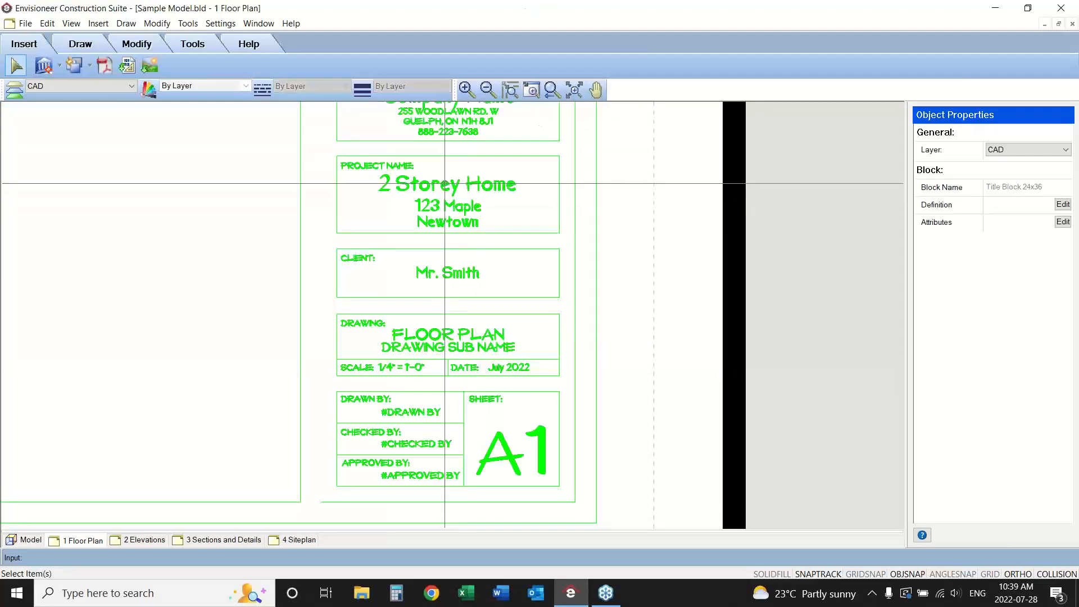
left_click(24, 24)
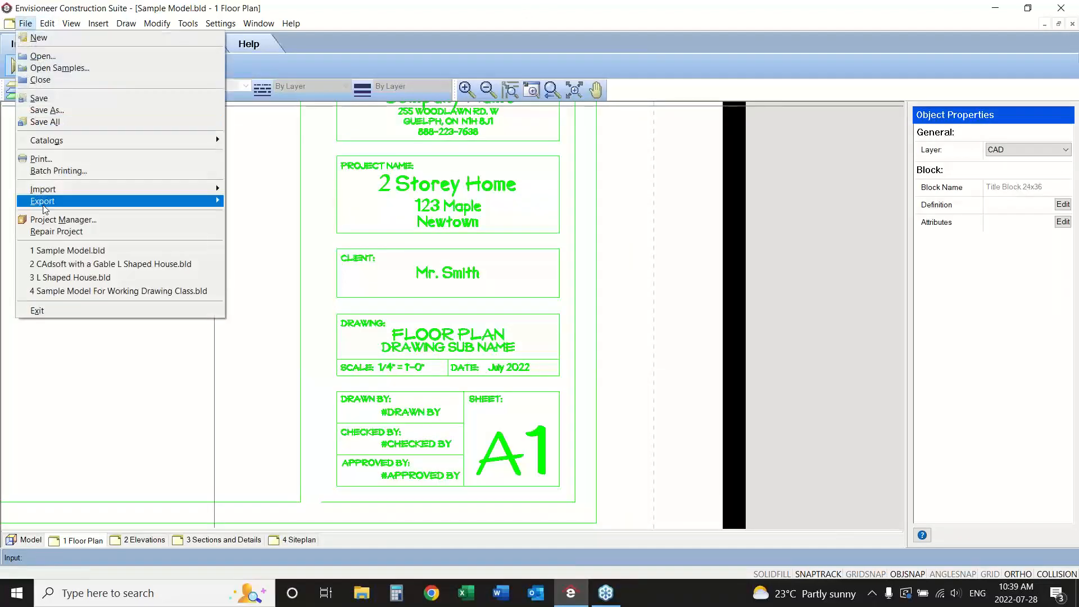
left_click(47, 220)
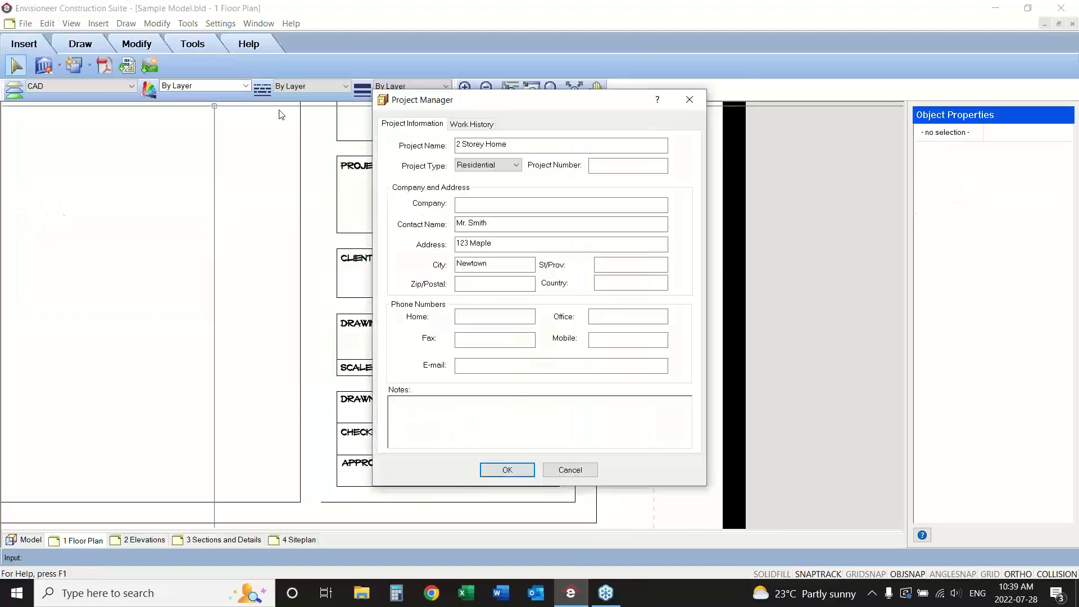
left_click_drag(475, 102, 749, 98)
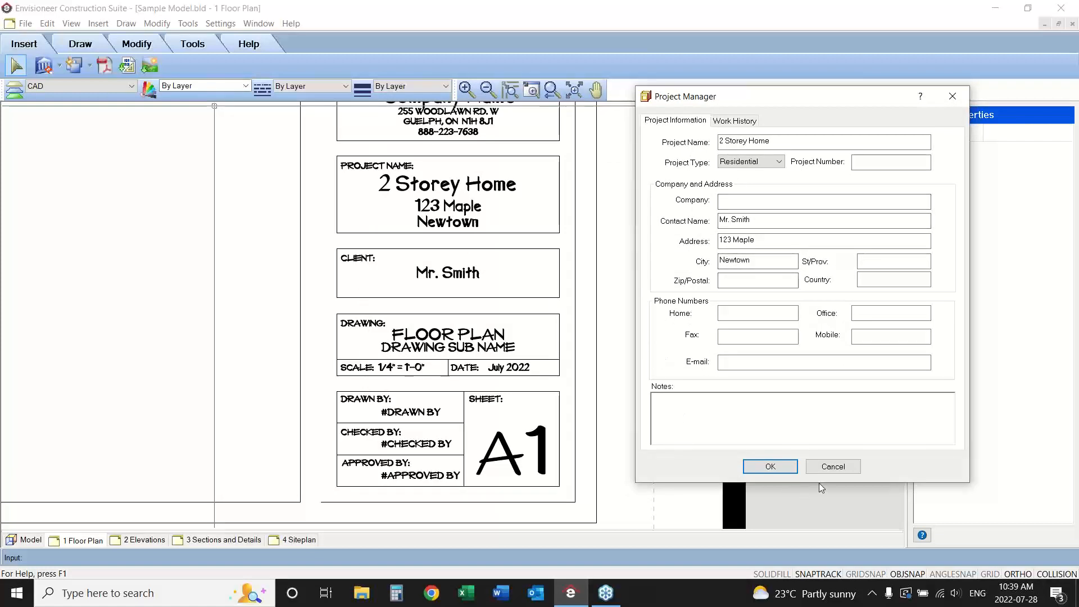
left_click(827, 466)
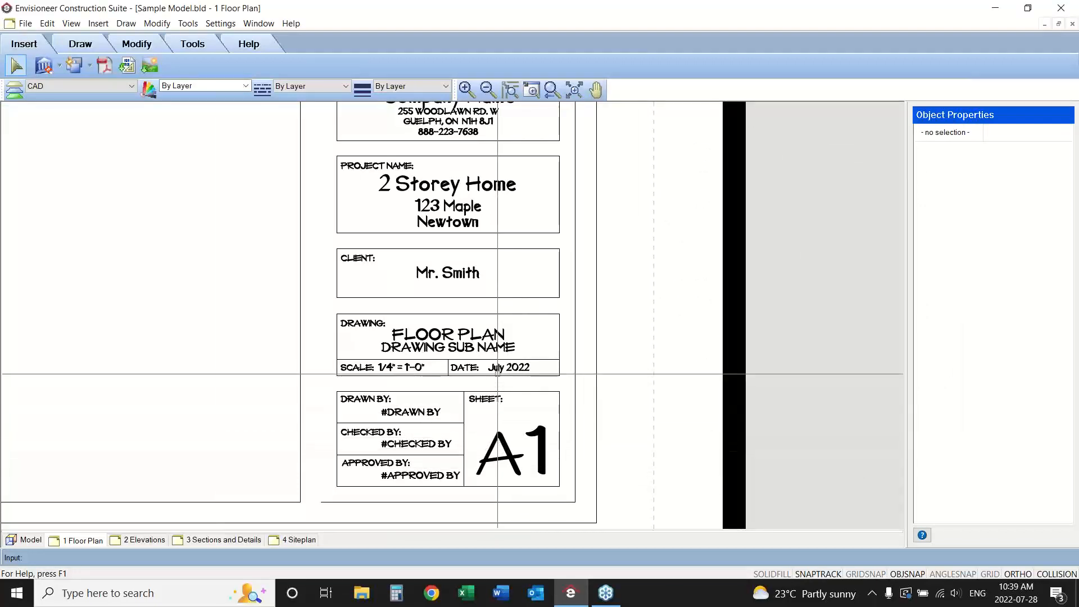
Select the Title Block 24x36 block on the floor plan sheet and open its definition for editing.
left_click(595, 89)
left_click_drag(548, 219, 562, 281)
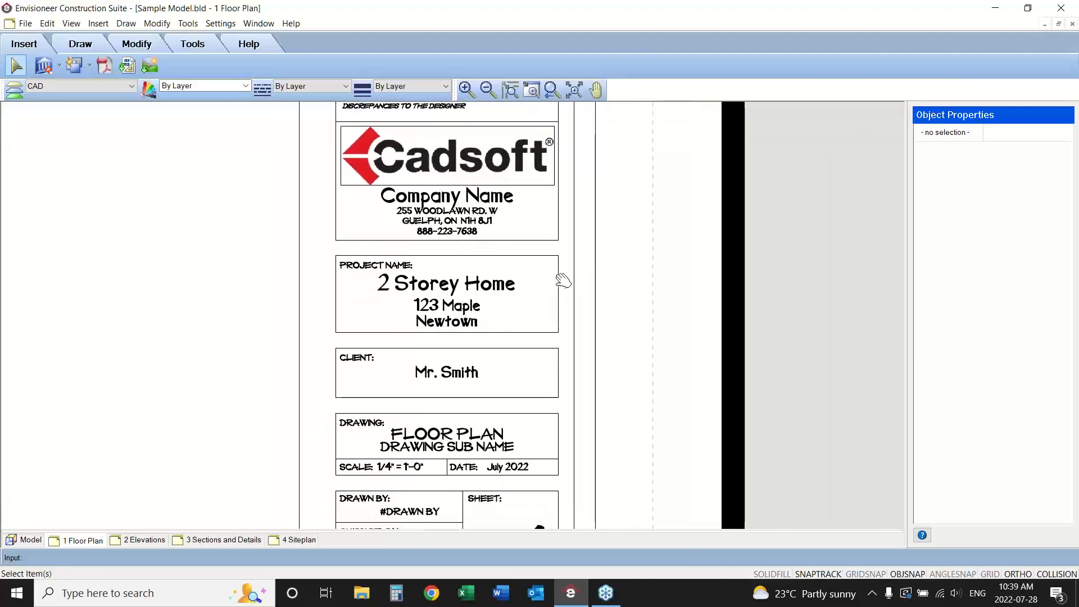
right_click(511, 246)
left_click(525, 251)
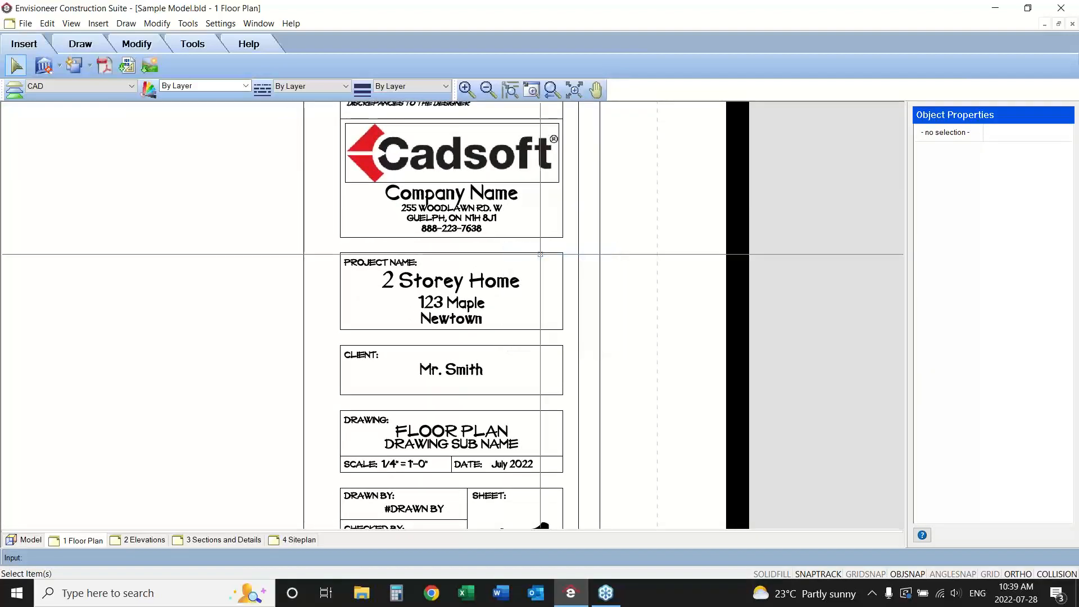
left_click(421, 195)
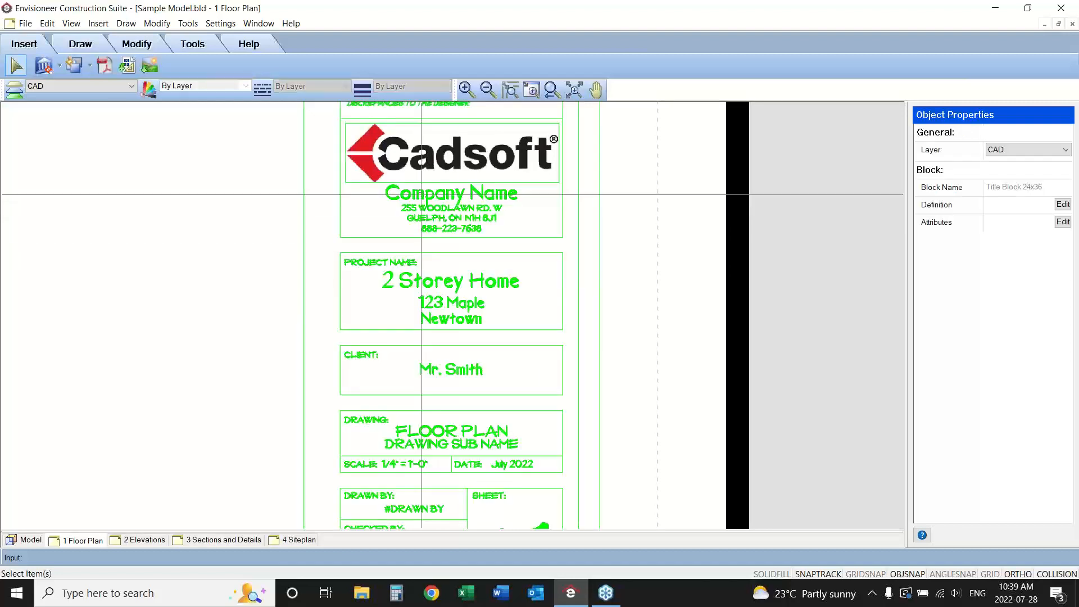
left_click(1072, 31)
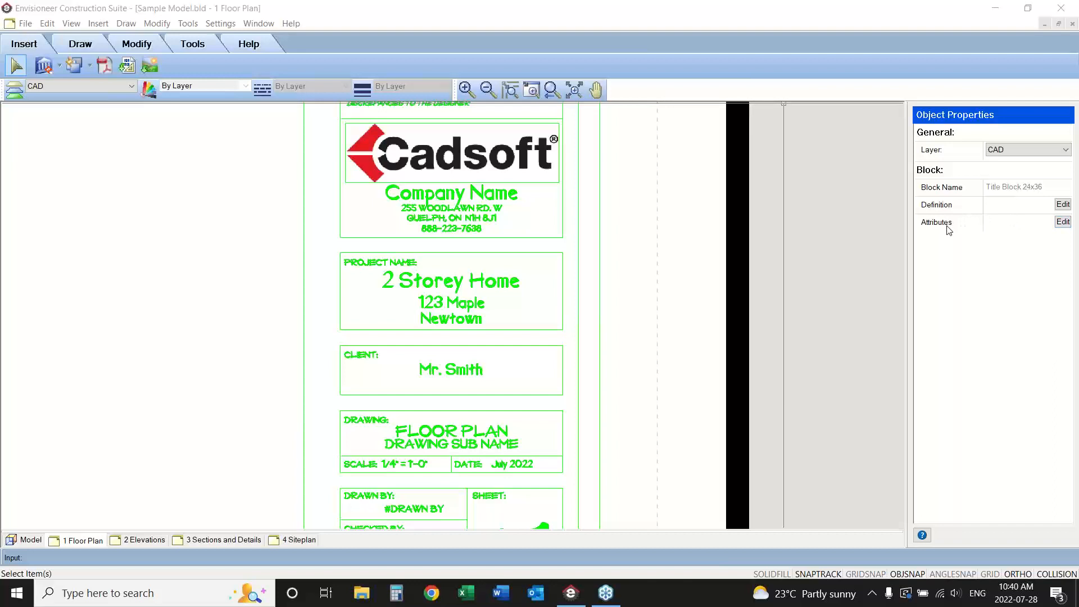
left_click(1062, 205)
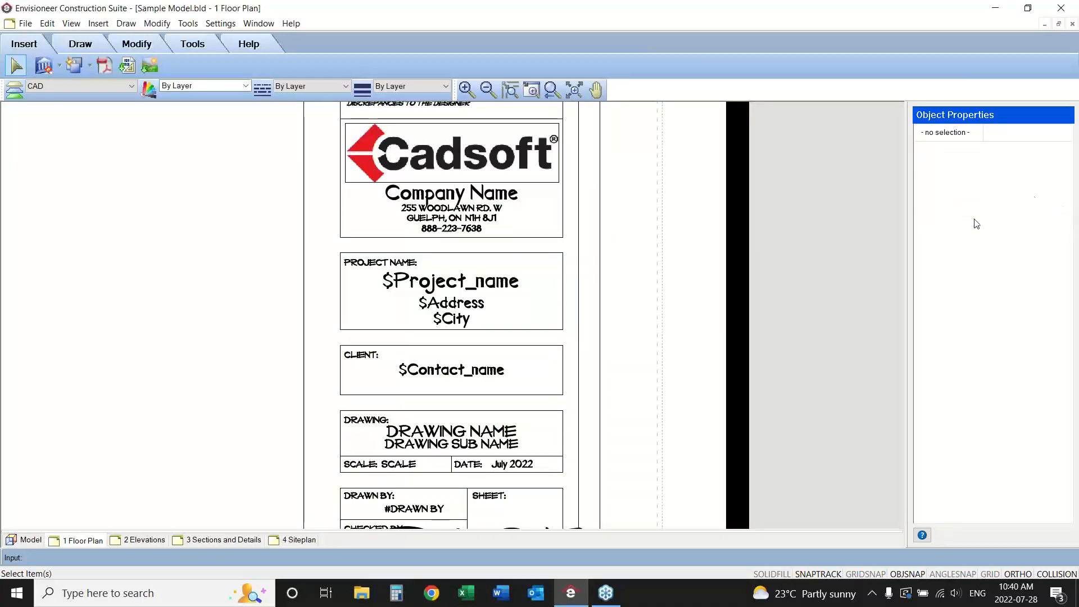
Compare the $Project_name text and the other title block variables with the matching Project Manager fields.
left_click(508, 286)
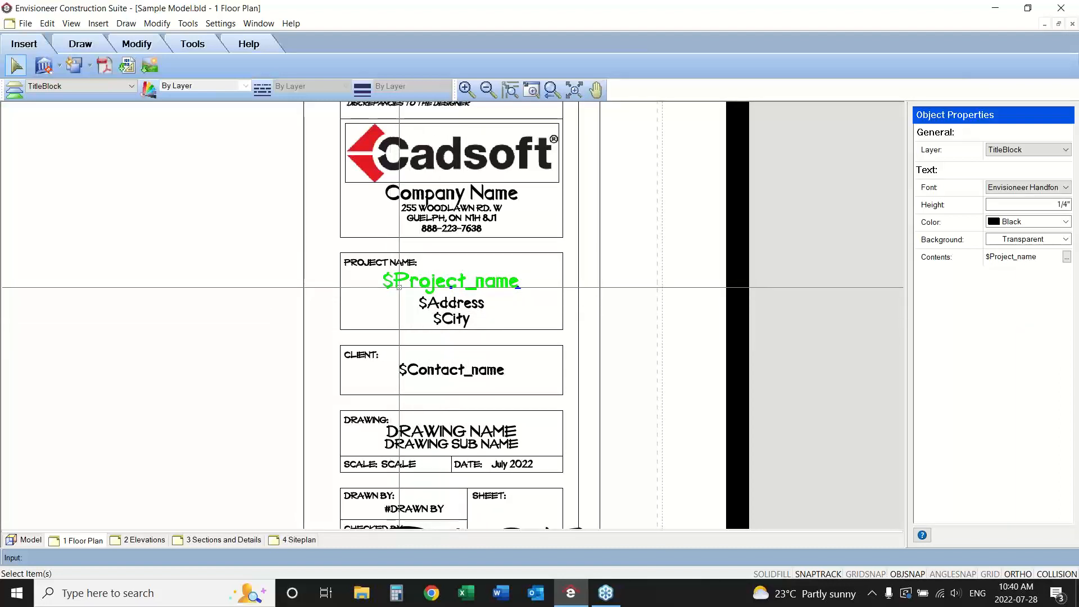
left_click(26, 24)
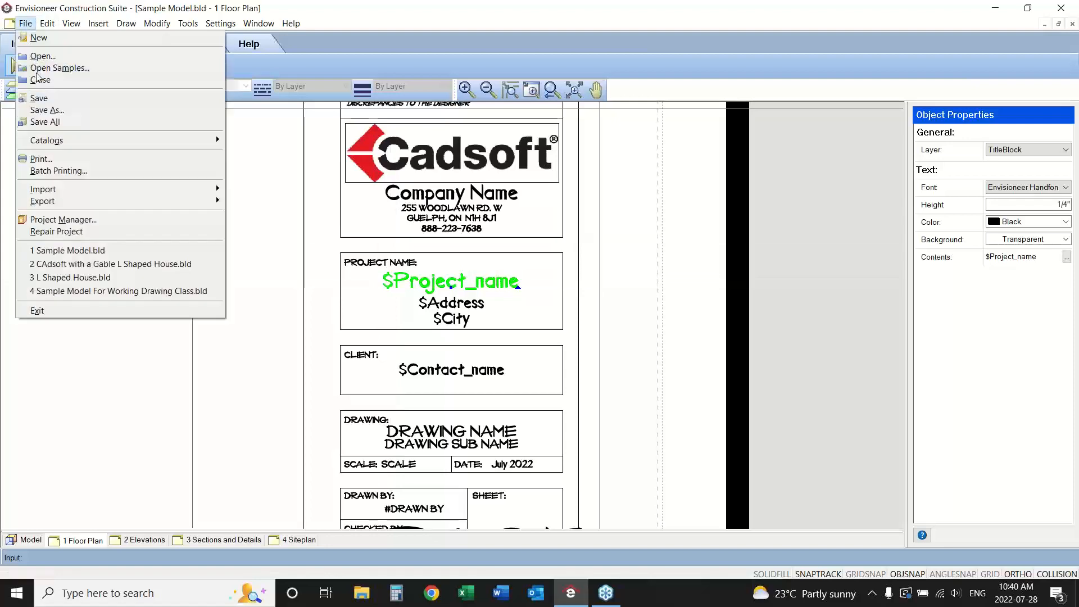
left_click(67, 219)
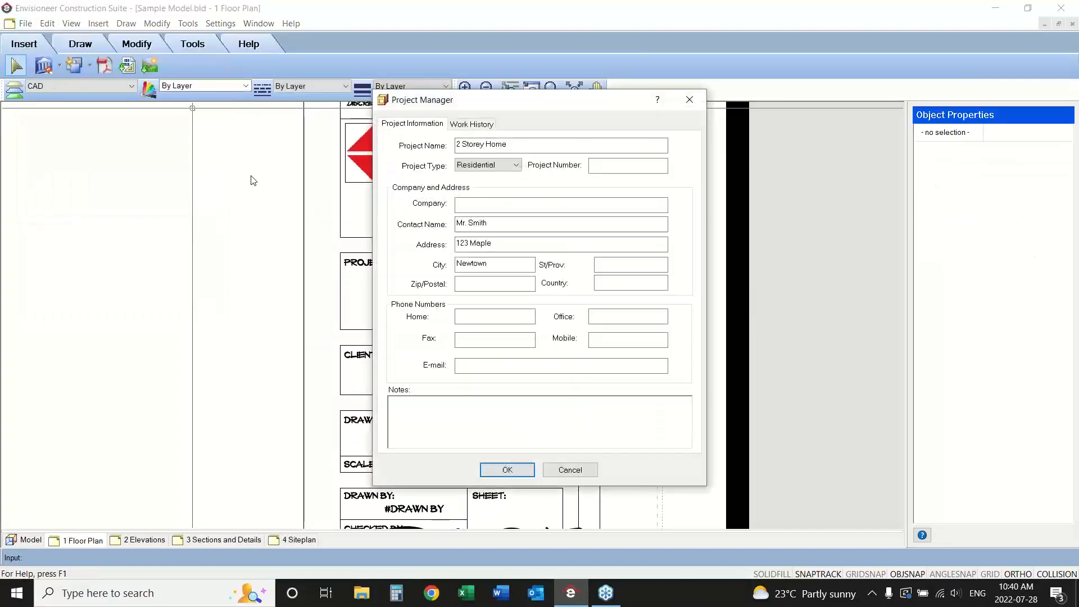
left_click_drag(498, 110, 842, 109)
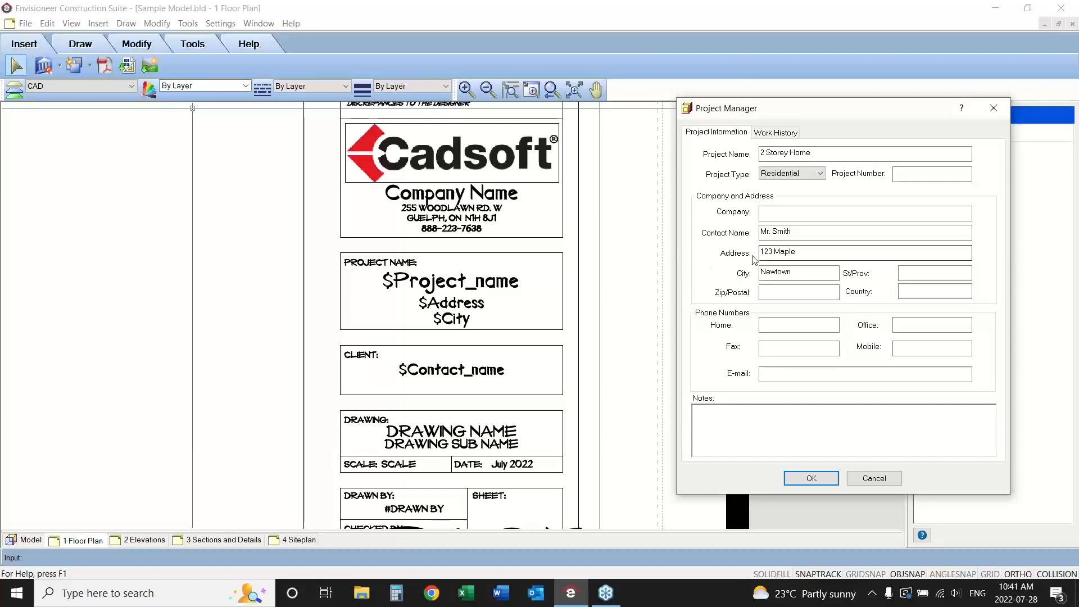
left_click(874, 478)
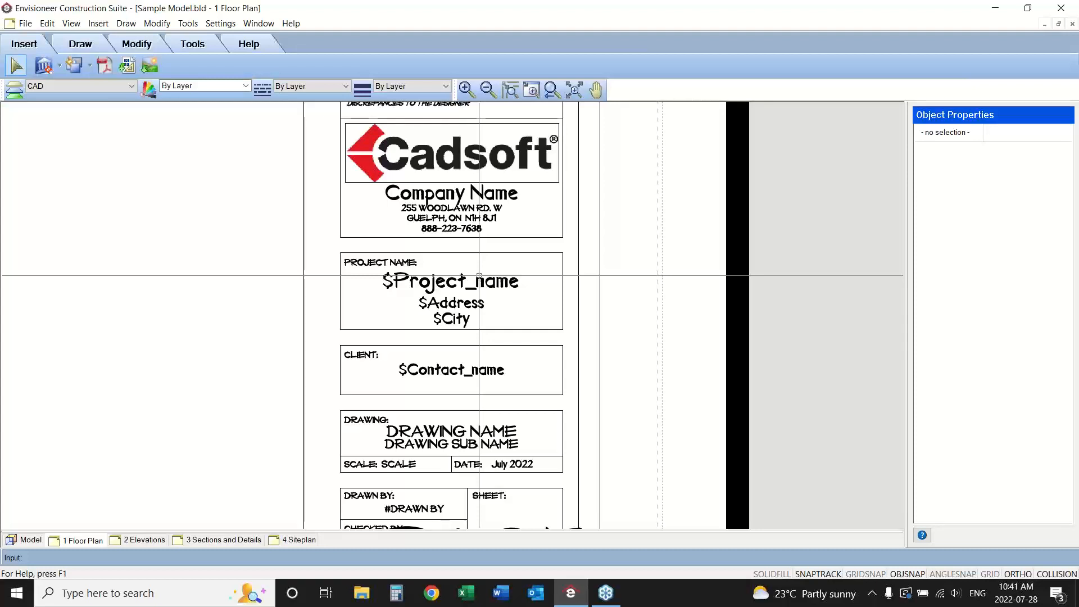
Examine the properties of the DRAWING NAME and PAGE # texts in the title block definition.
left_click(452, 434)
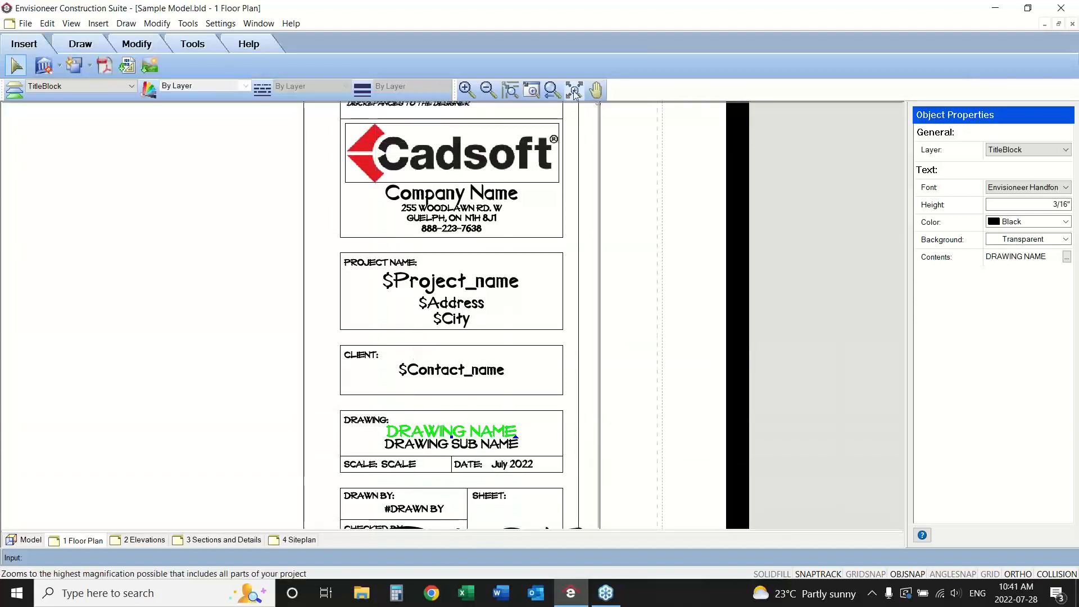
left_click(595, 90)
left_click_drag(621, 465, 621, 373)
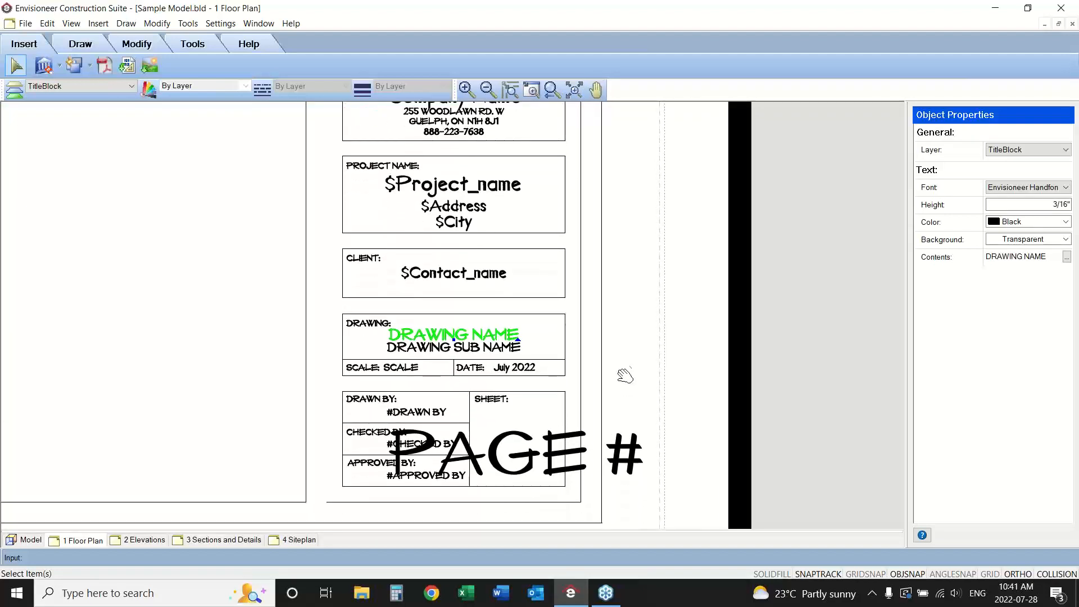
right_click(618, 385)
left_click(626, 390)
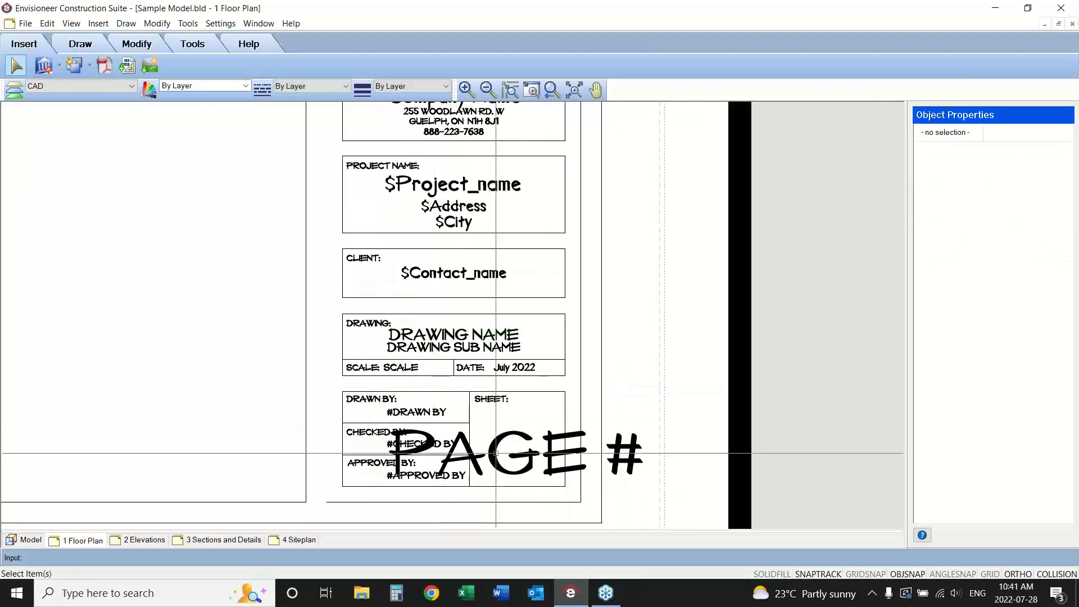
left_click(520, 432)
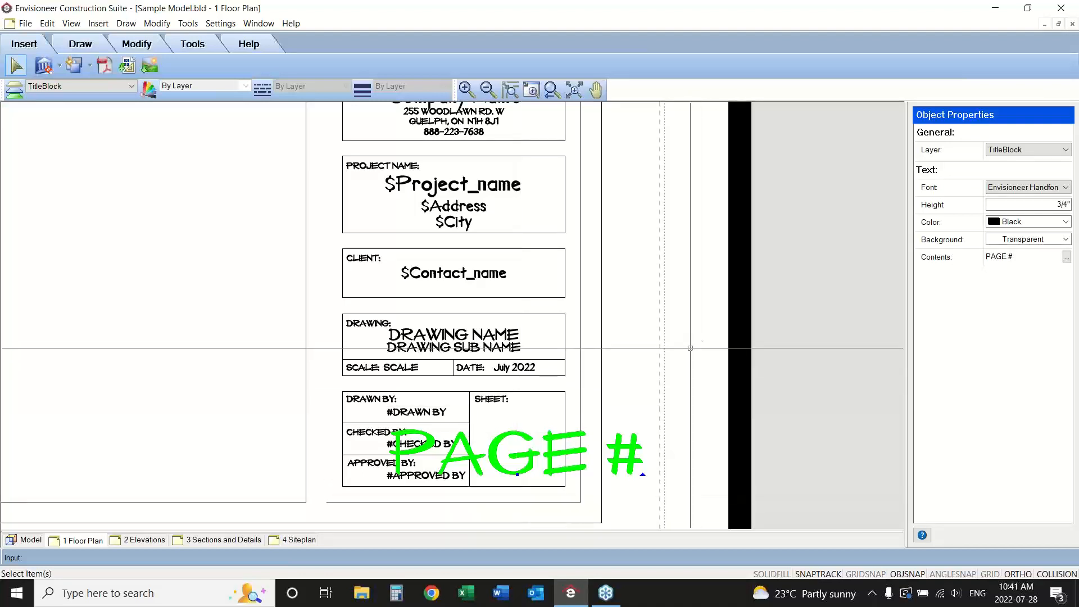
Change the date text in the title block definition to "July 28 2022".
left_click(516, 366)
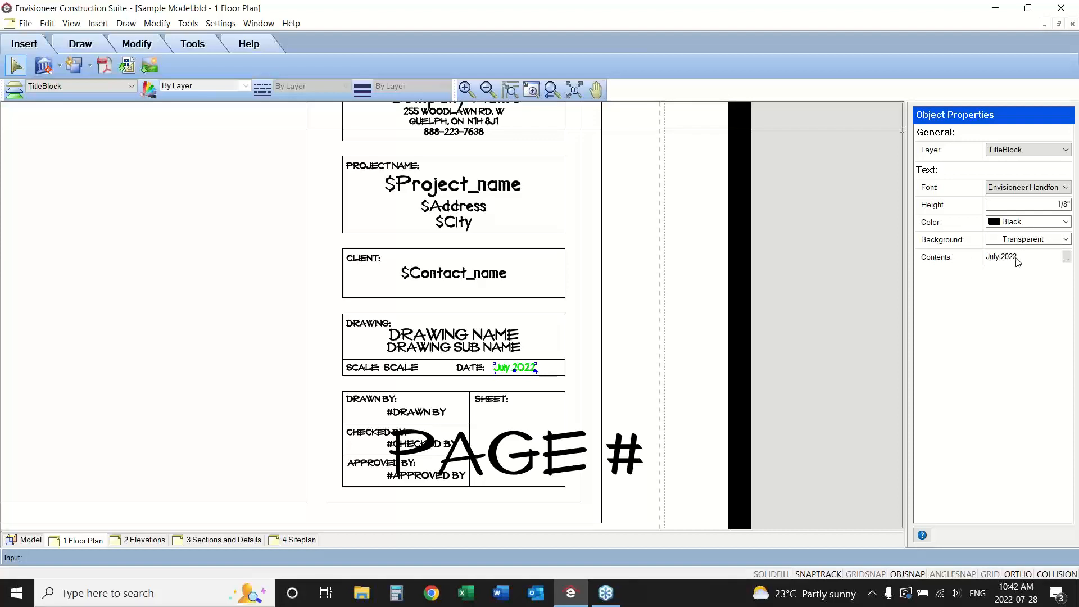
left_click(1067, 256)
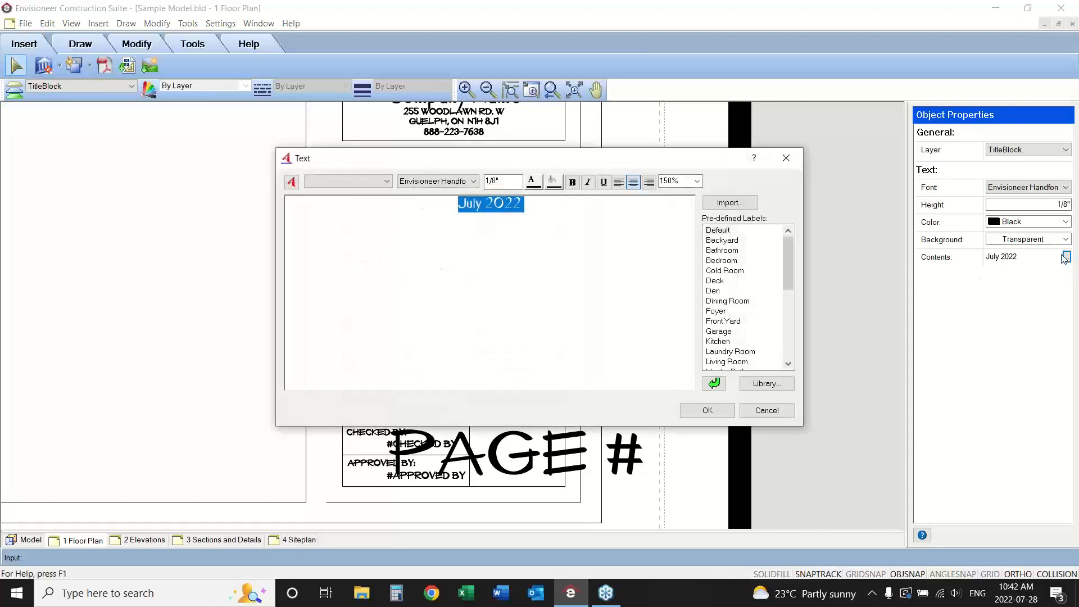
left_click(491, 206)
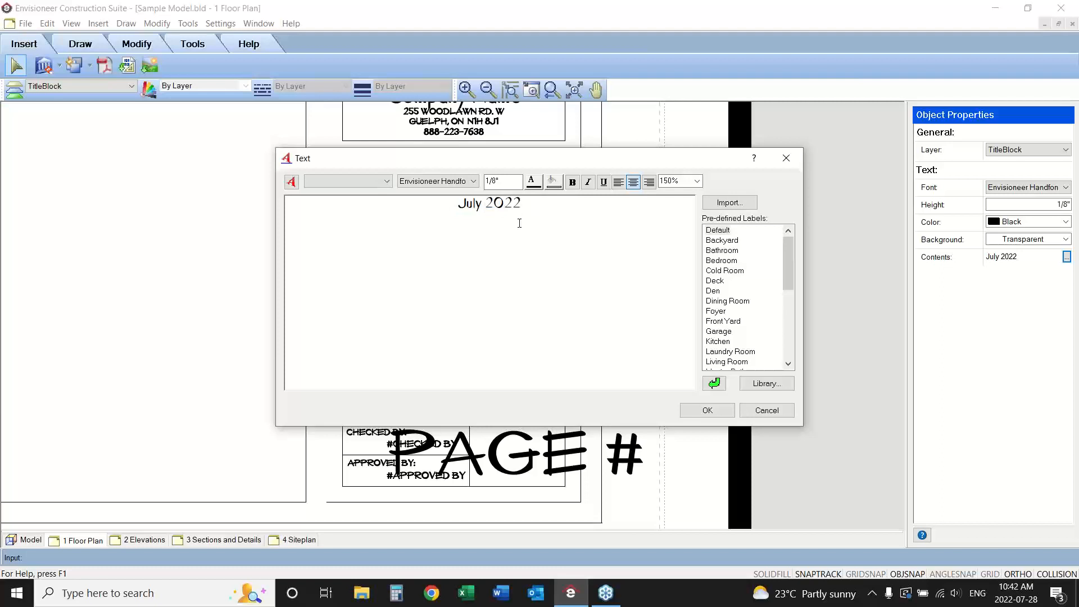
type("28")
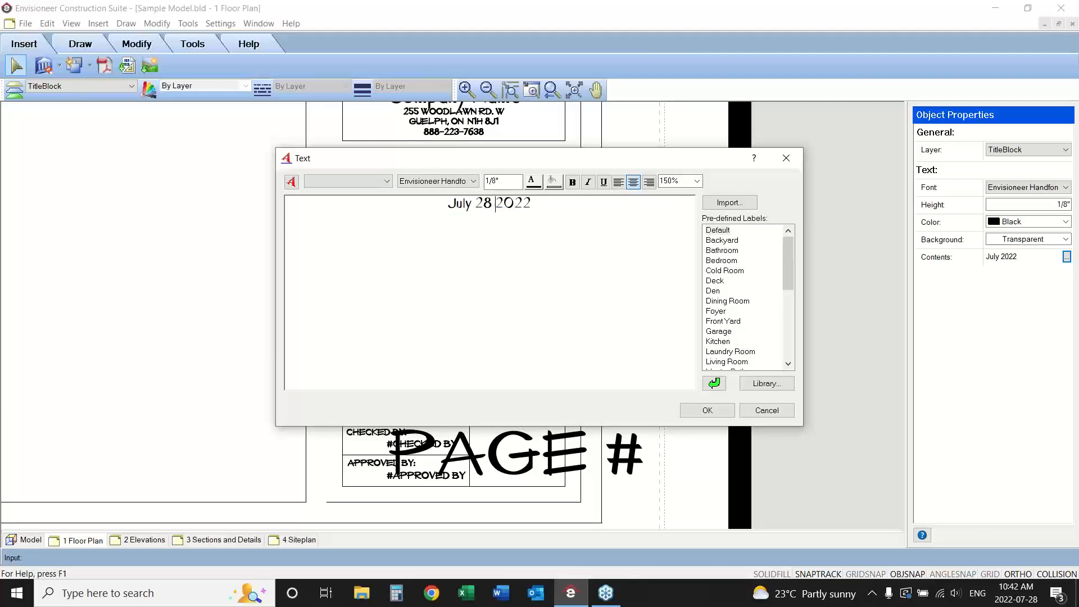
left_click(708, 410)
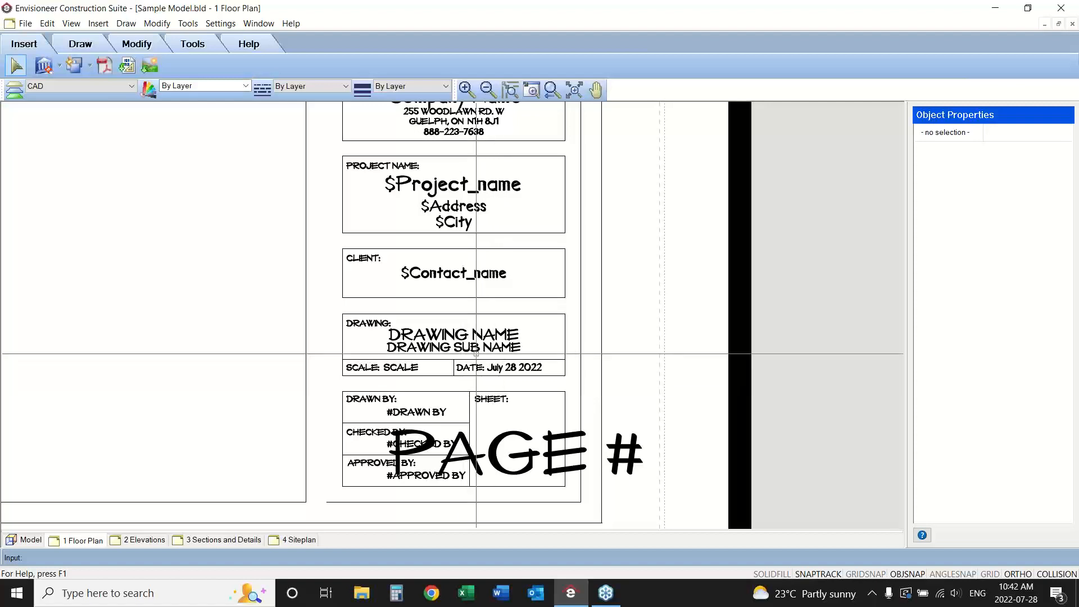
left_click(505, 367)
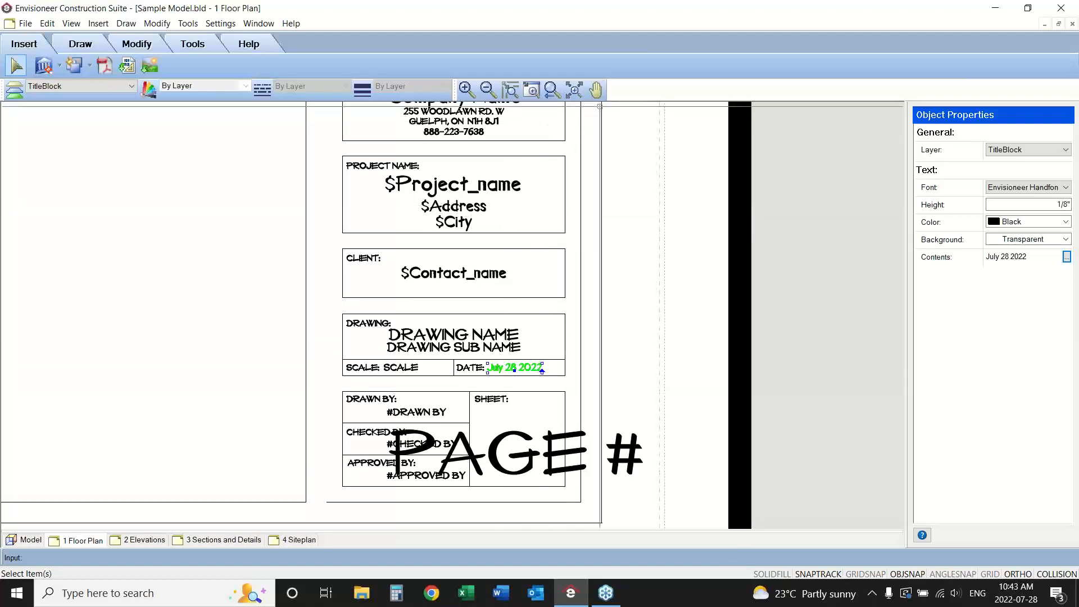
Replace the address text under Company Name with the lines "Your company address", "City," and "Zip Code".
left_click(595, 89)
left_click_drag(605, 173, 595, 261)
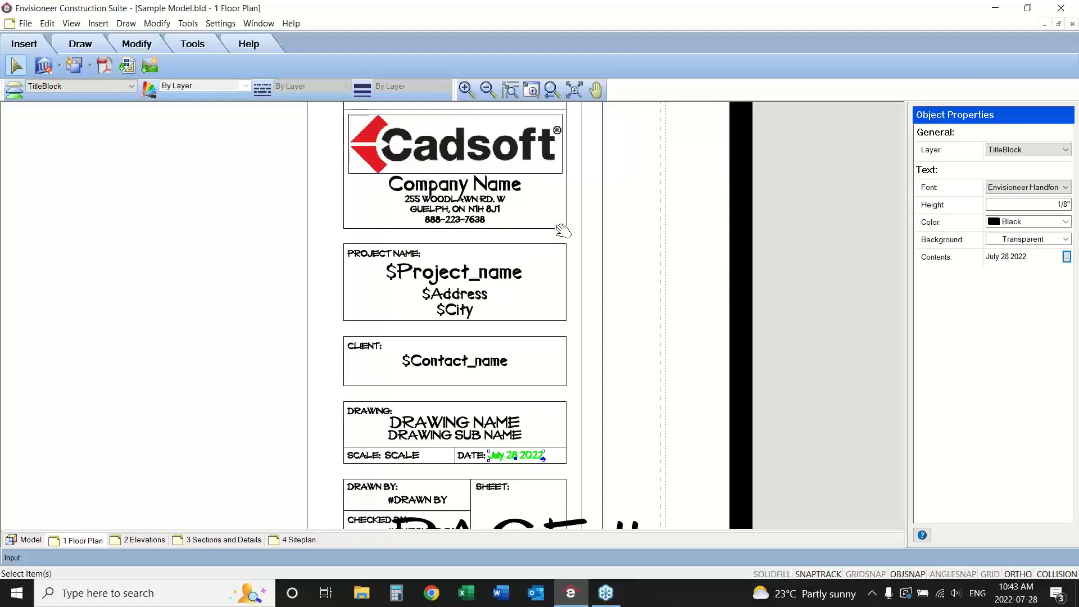
right_click(486, 215)
left_click(509, 221)
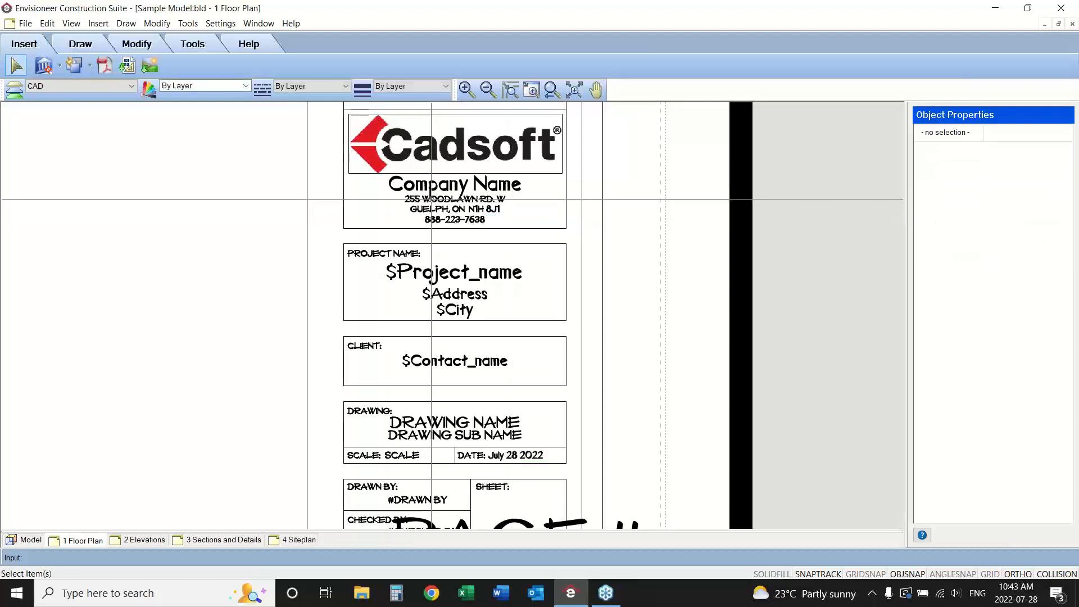
left_click(430, 199)
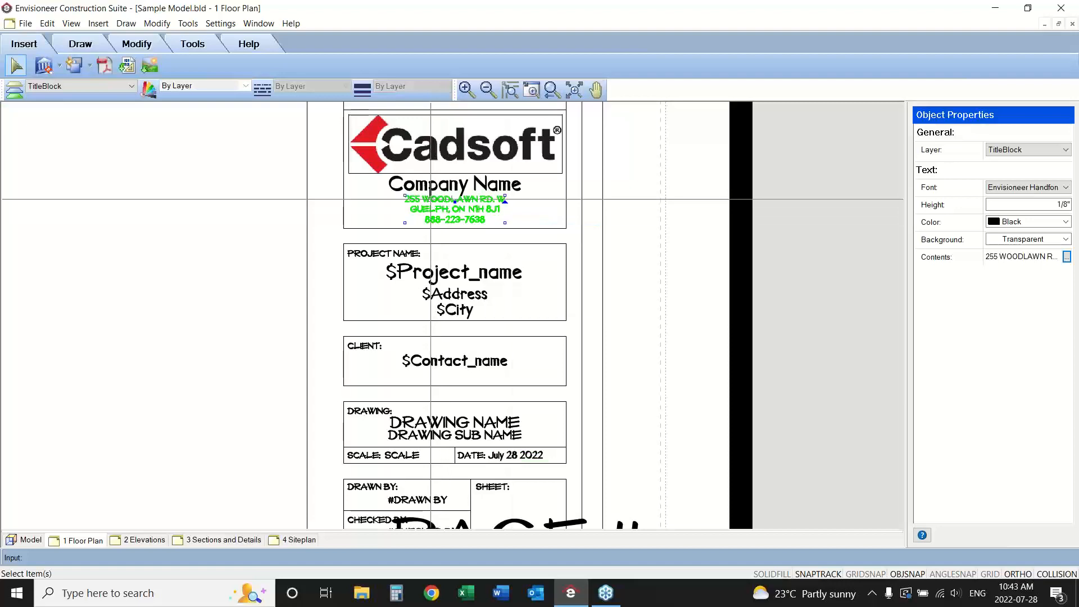
left_click(1066, 257)
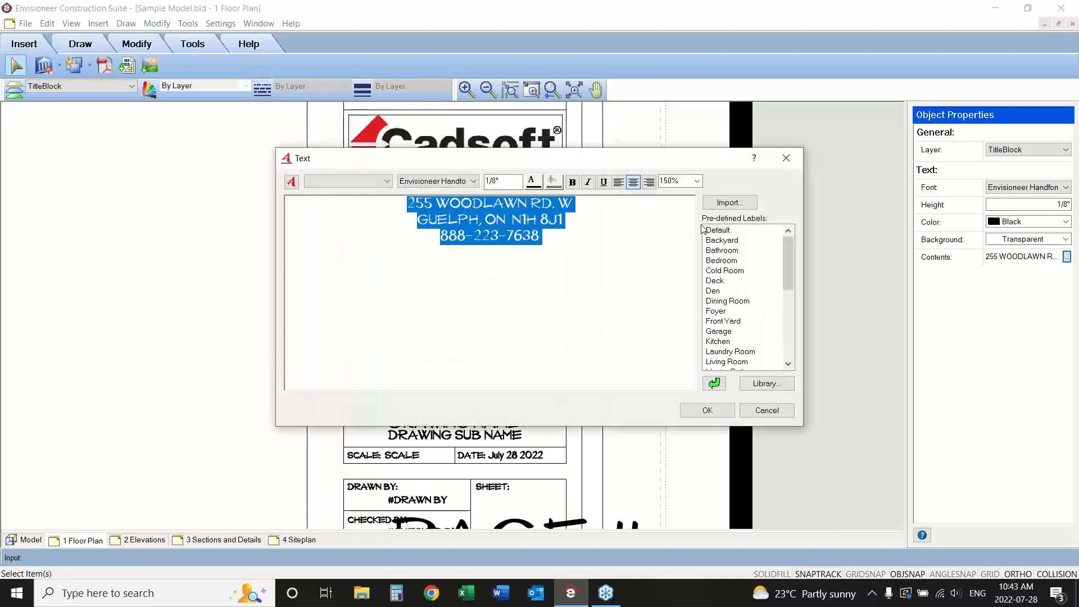
key("BackSpace")
type("Your compa")
type("ny ")
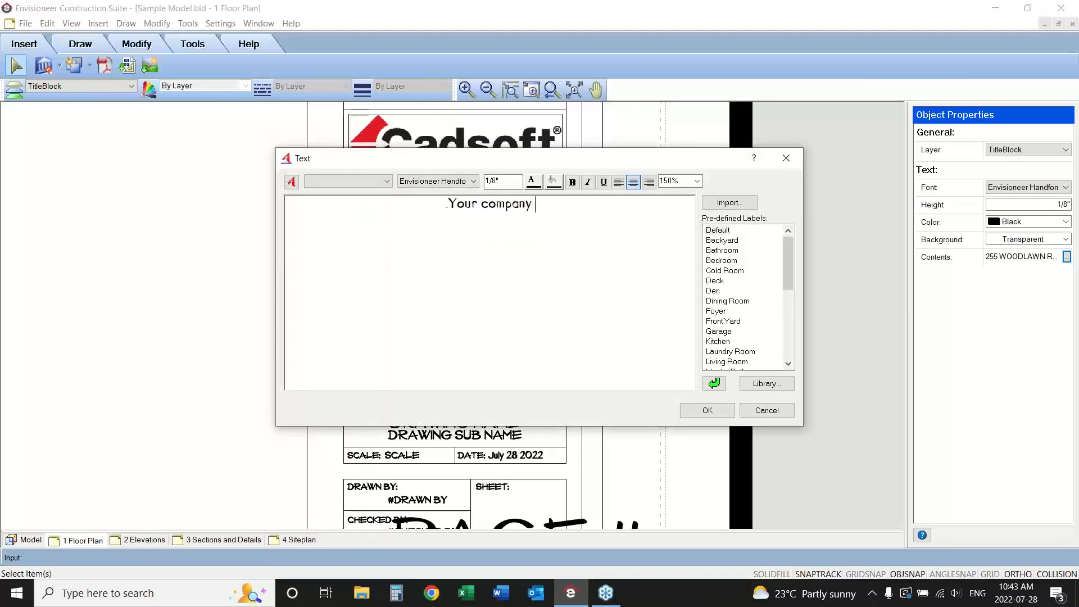
type("address City, ")
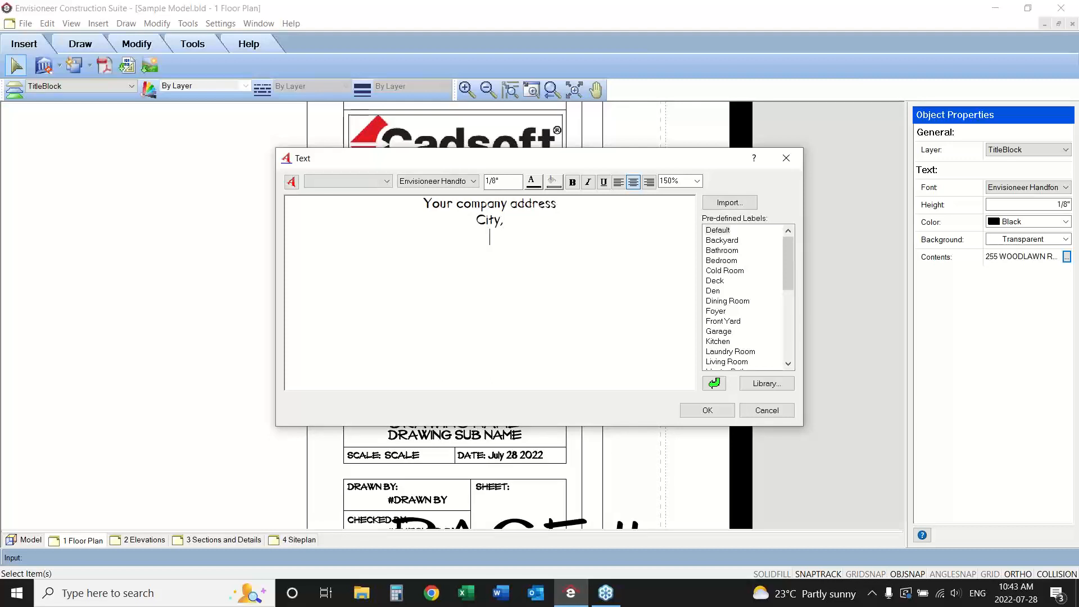
type("Zip Code")
left_click(703, 410)
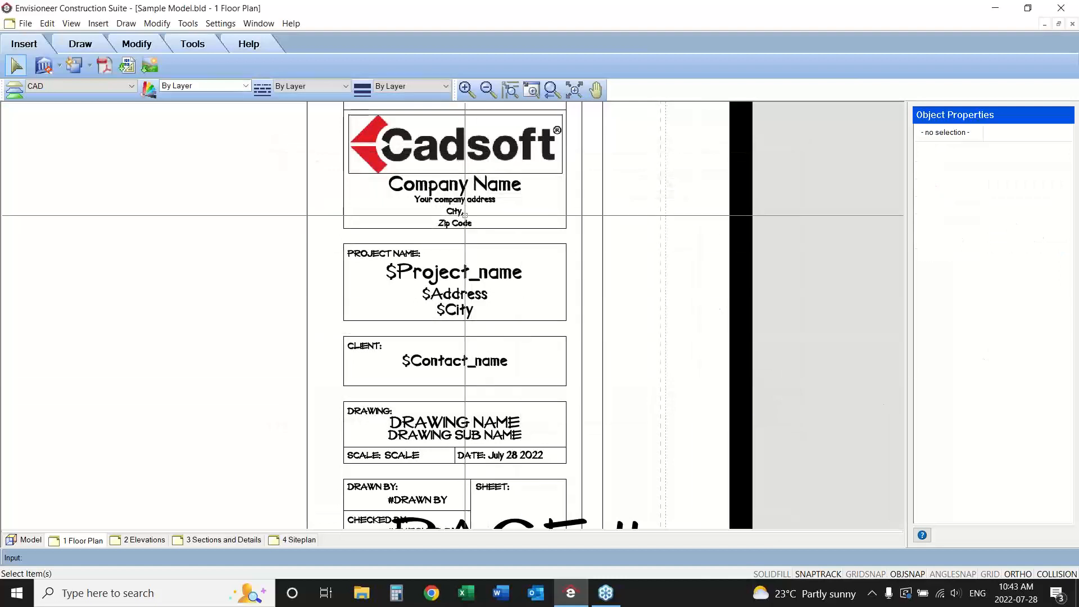
Inspect the contents of the Company Name text in the title block, leaving the text as it is.
double_click(452, 183)
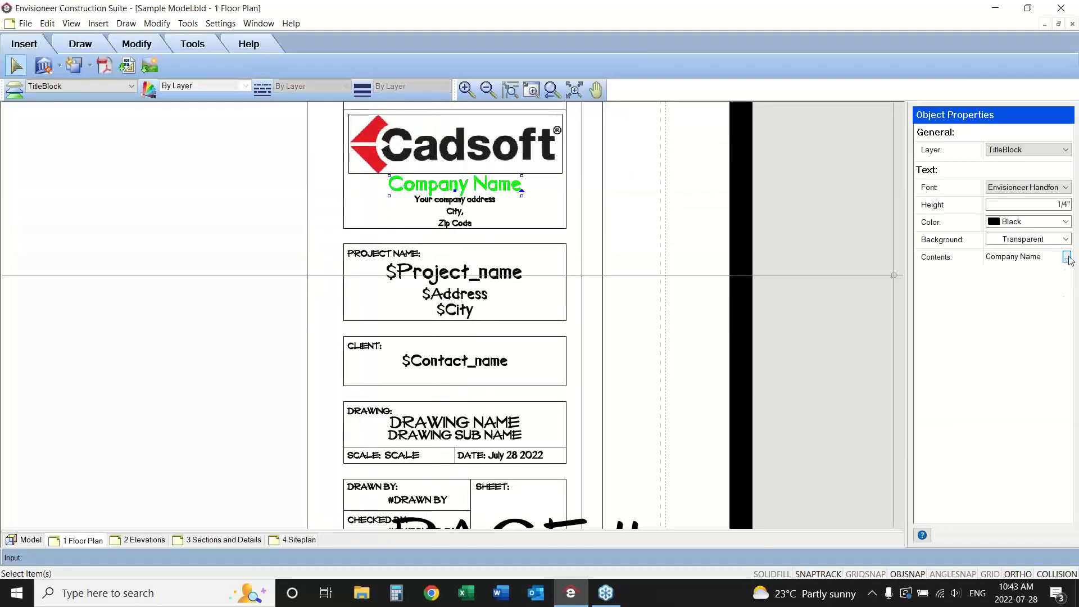
left_click(1066, 257)
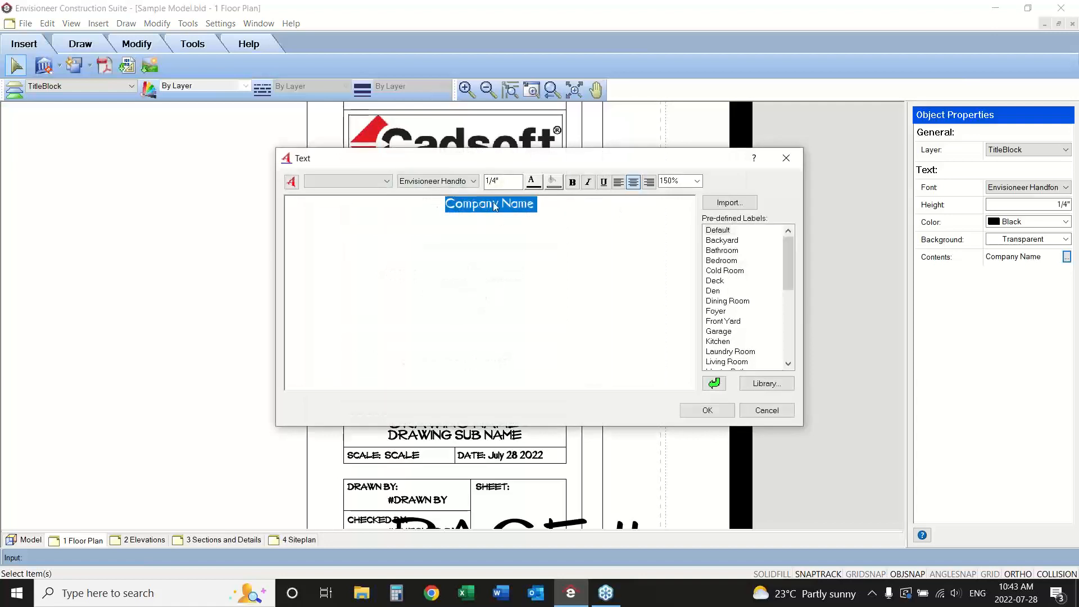
left_click(766, 410)
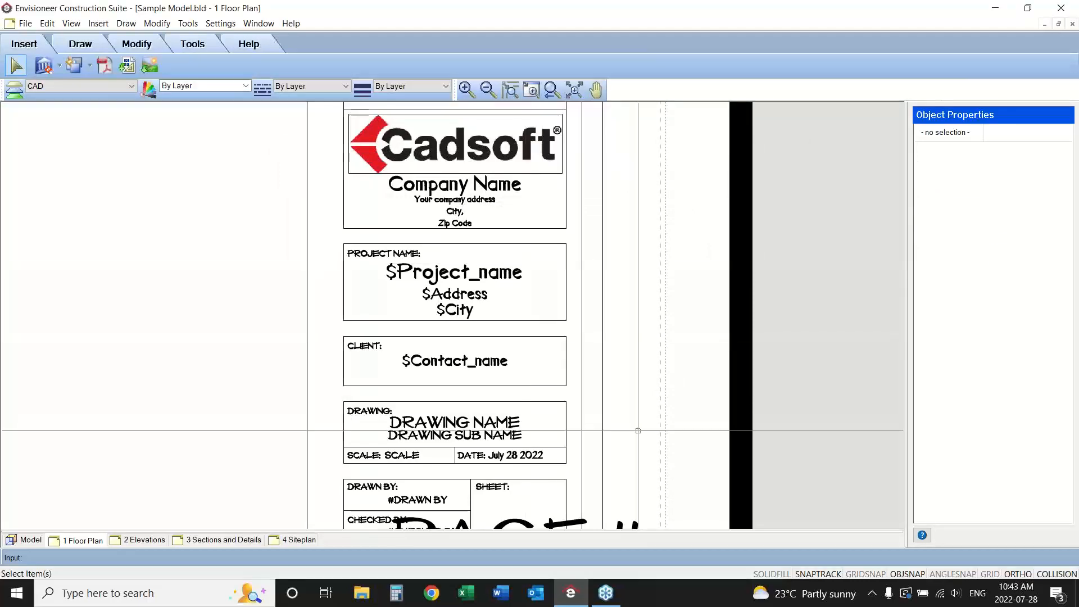
Finish editing the title block definition and select the title block on the floor plan sheet.
left_click(595, 90)
left_click_drag(602, 380, 623, 252)
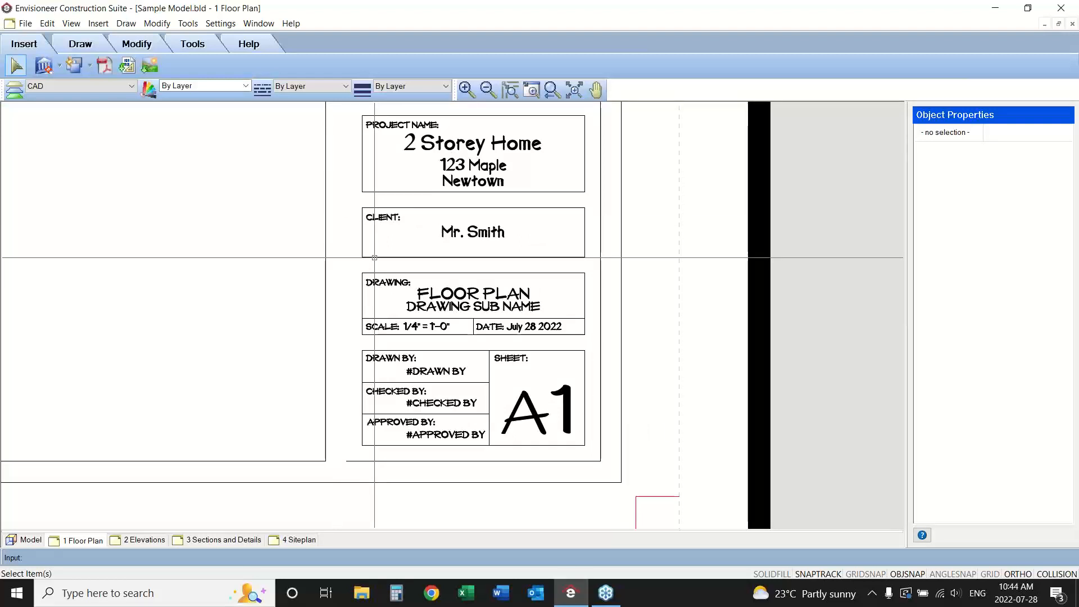
left_click(374, 258)
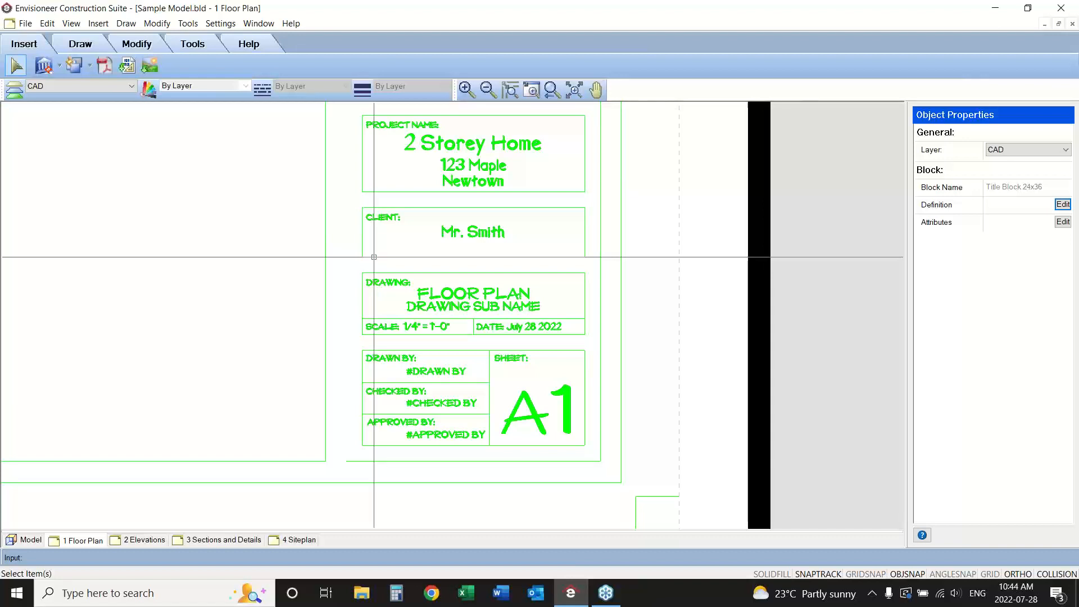
Check the title block on the 2 Elevations sheet up close, and return to the 1 Floor Plan sheet.
left_click(146, 541)
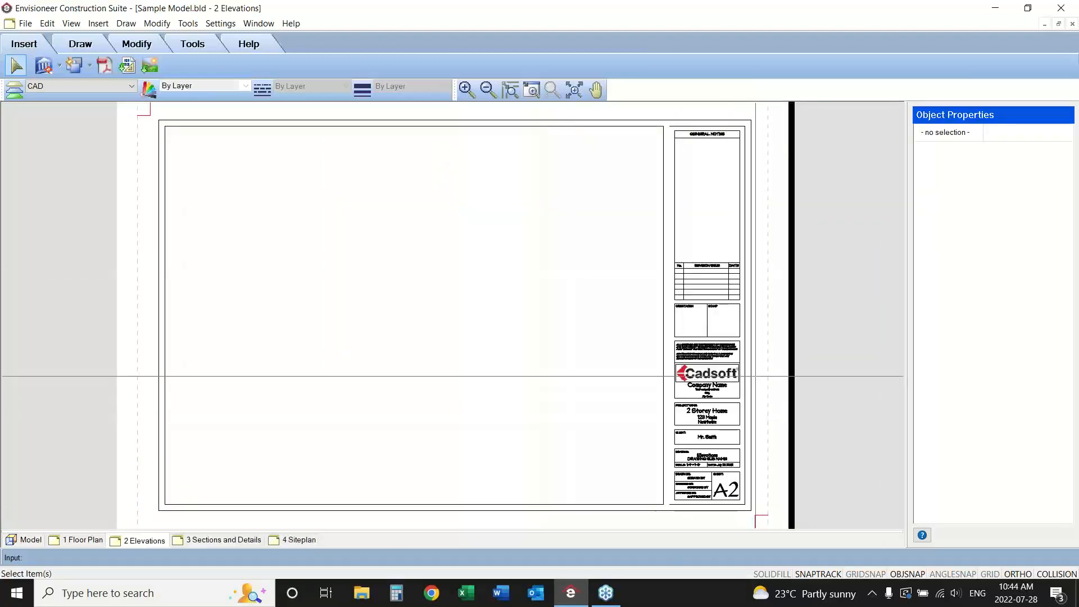
left_click_drag(755, 376, 641, 515)
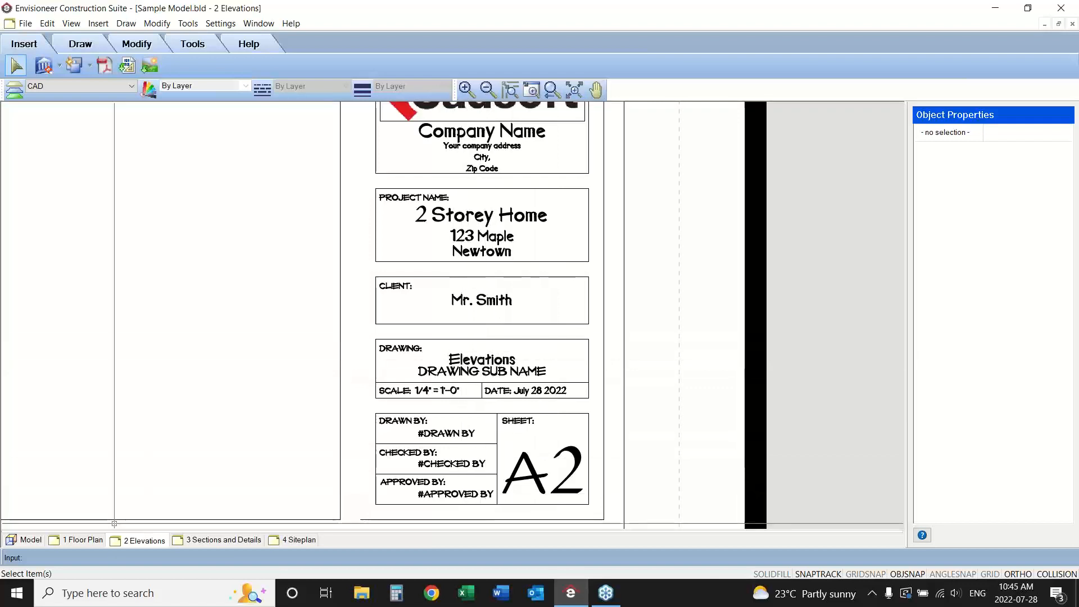
left_click(83, 541)
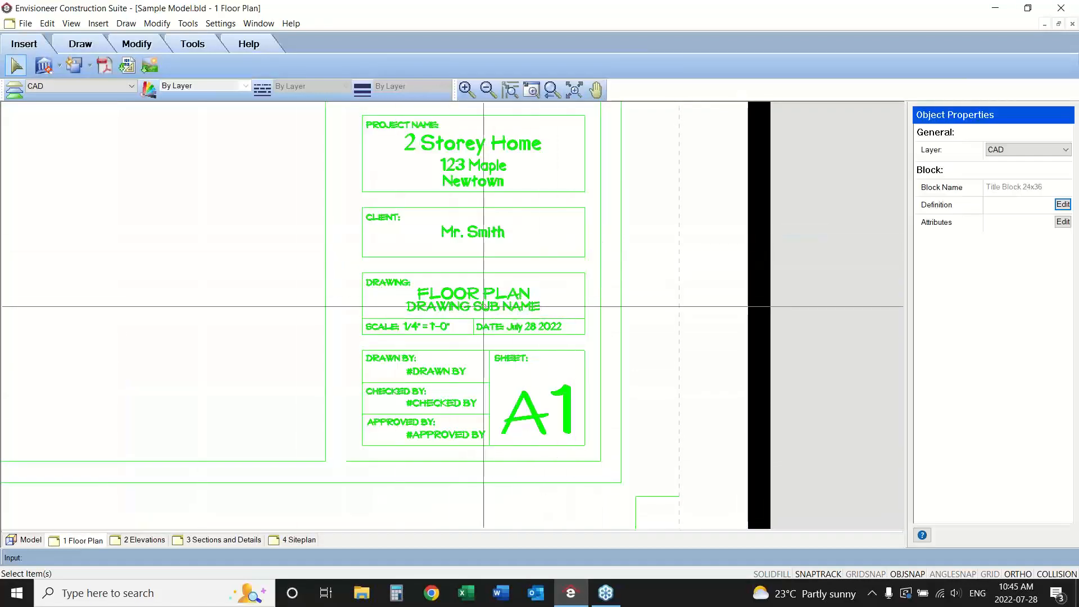
Open the floor plan title block's attributes and review the sheet number, scale, name and sub name values.
left_click(634, 413)
left_click(526, 413)
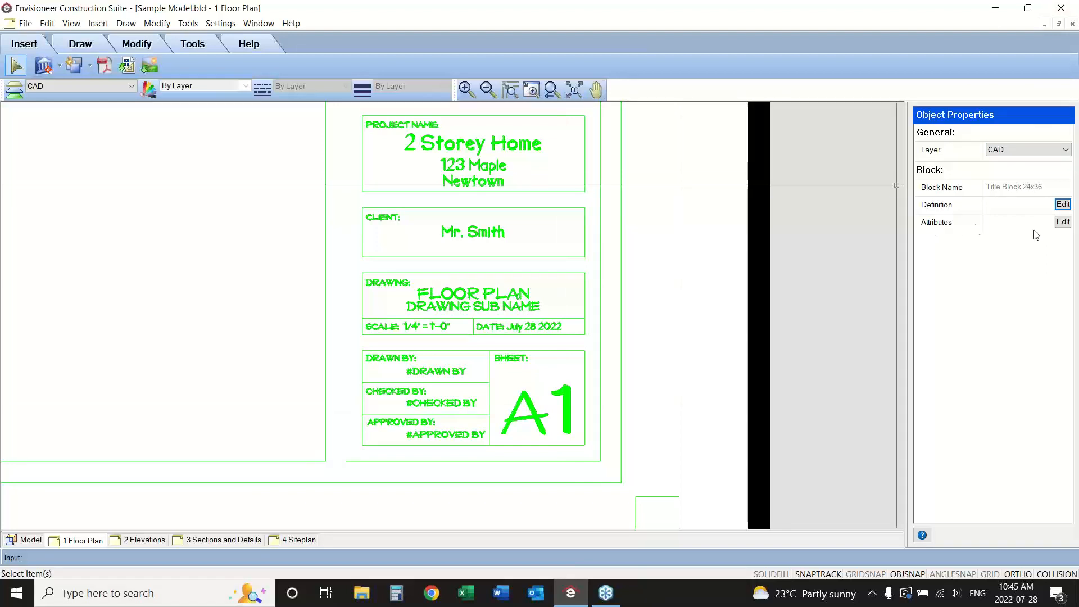
left_click(1062, 222)
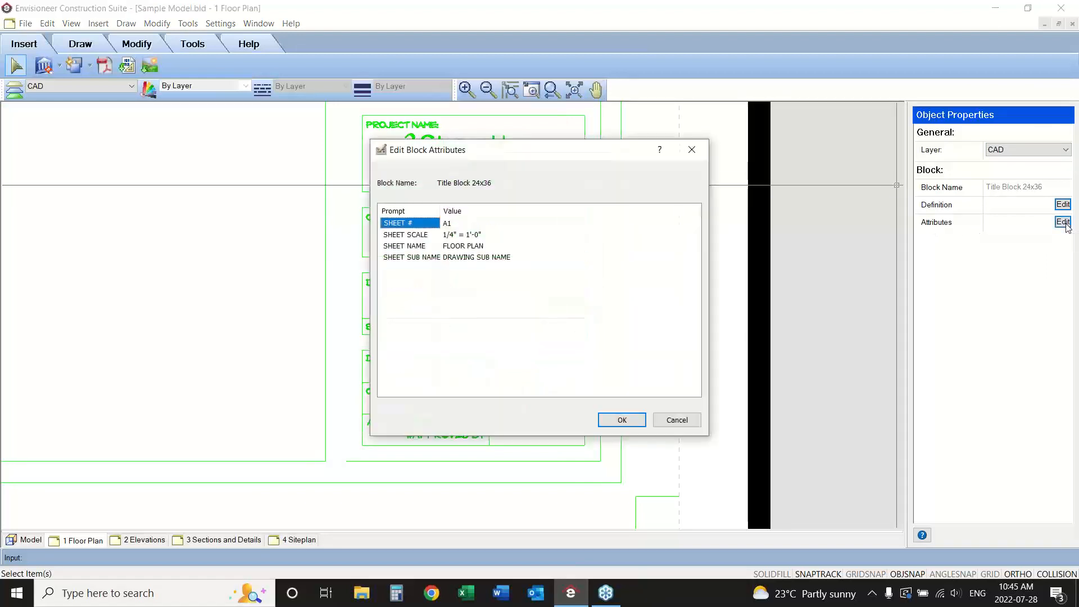
double_click(452, 235)
double_click(455, 225)
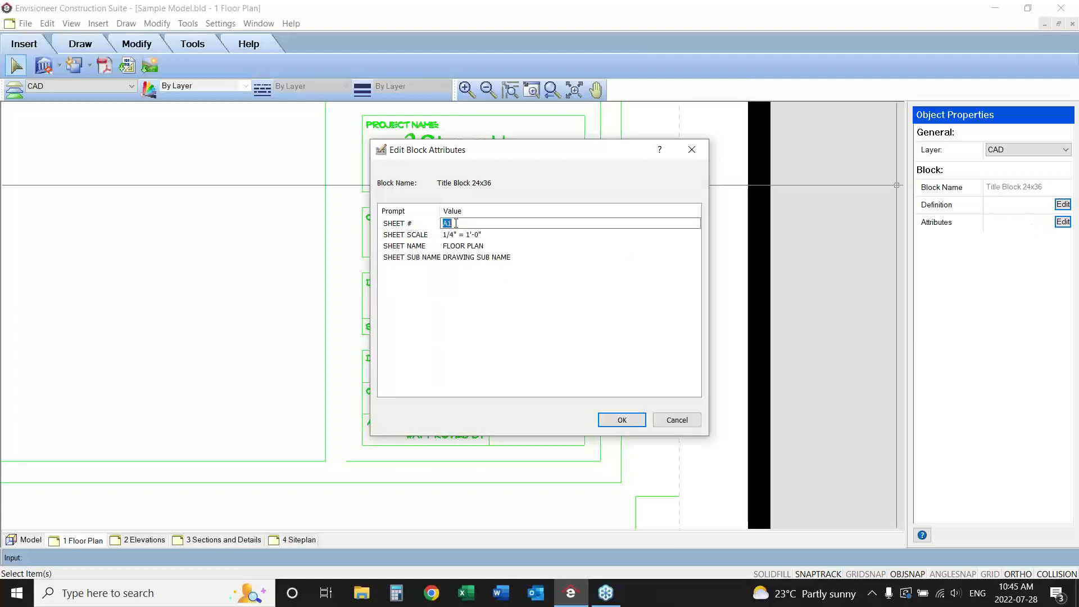
double_click(485, 246)
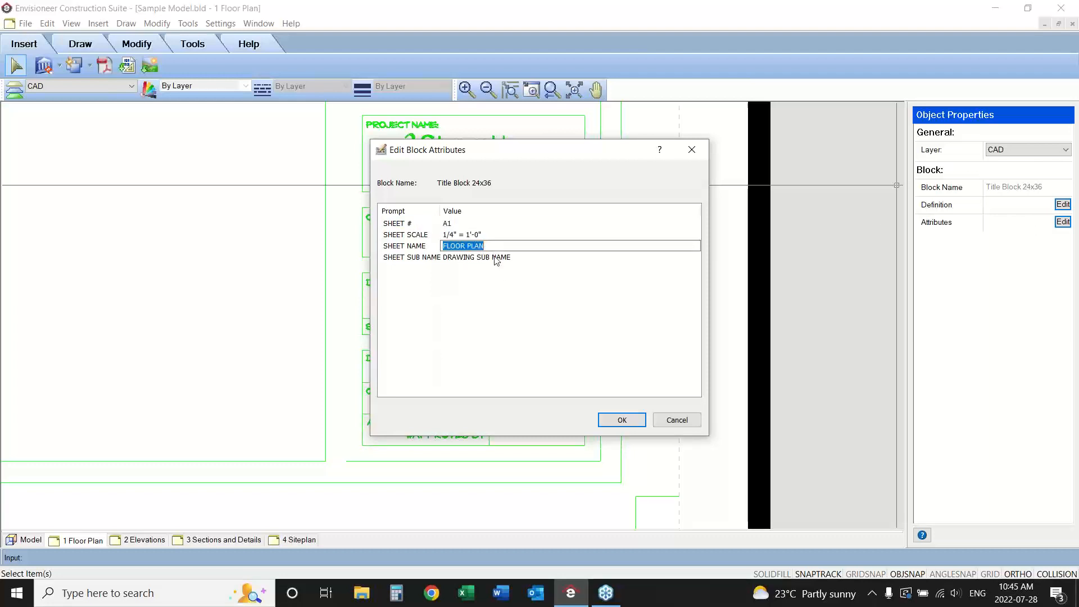
double_click(494, 258)
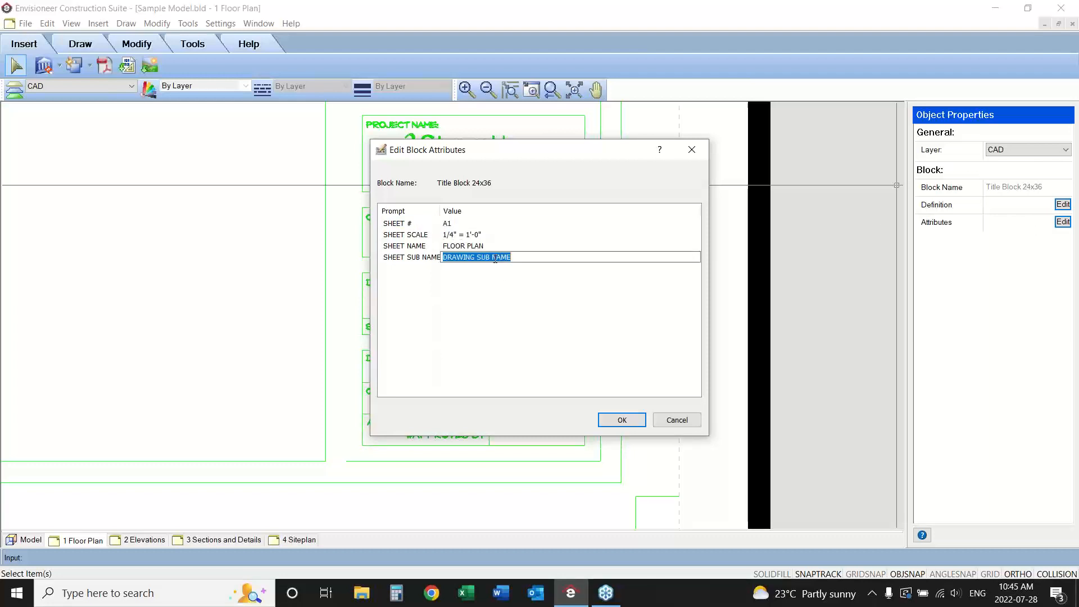
Set the title block's sheet name to "Ground Floor" and its sheet sub name to "Roof PLan" on the floor plan sheet.
double_click(447, 247)
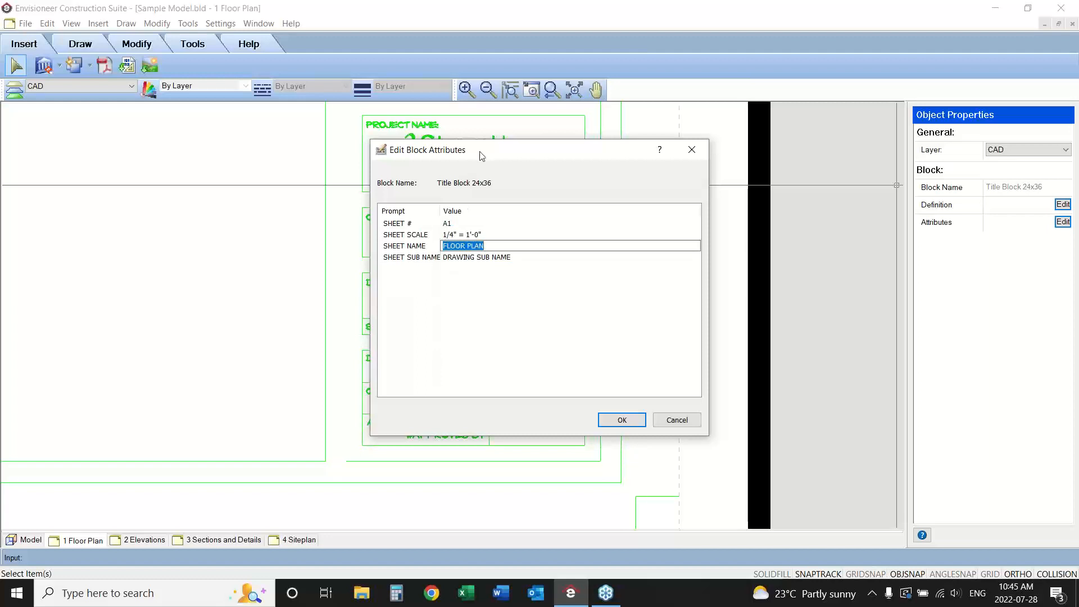
mouse_move(481, 153)
left_mouse_down()
mouse_move(732, 137)
mouse_move(722, 137)
left_mouse_up()
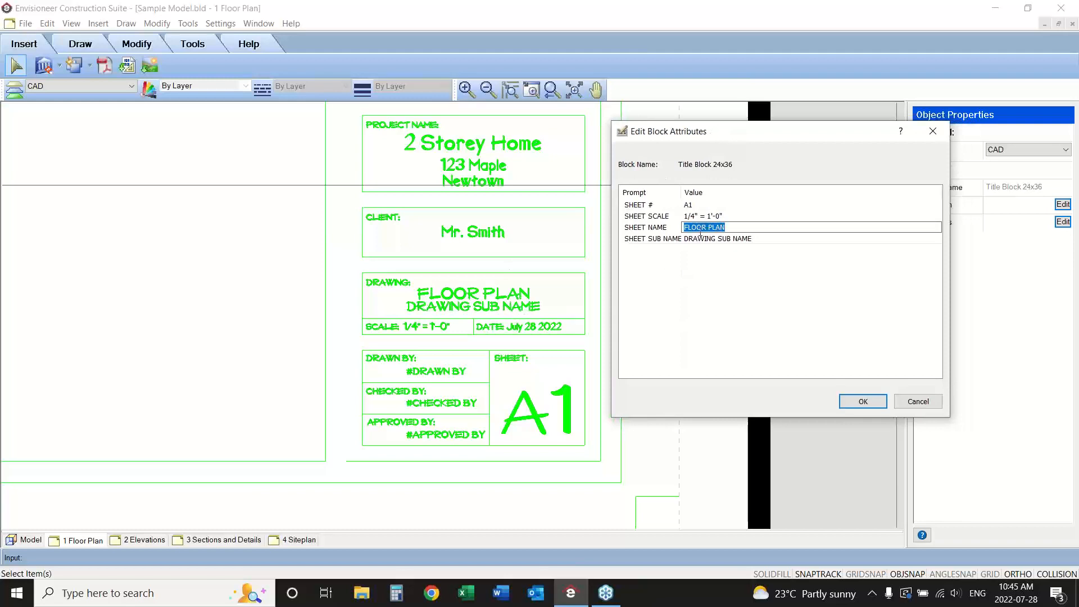
type("G")
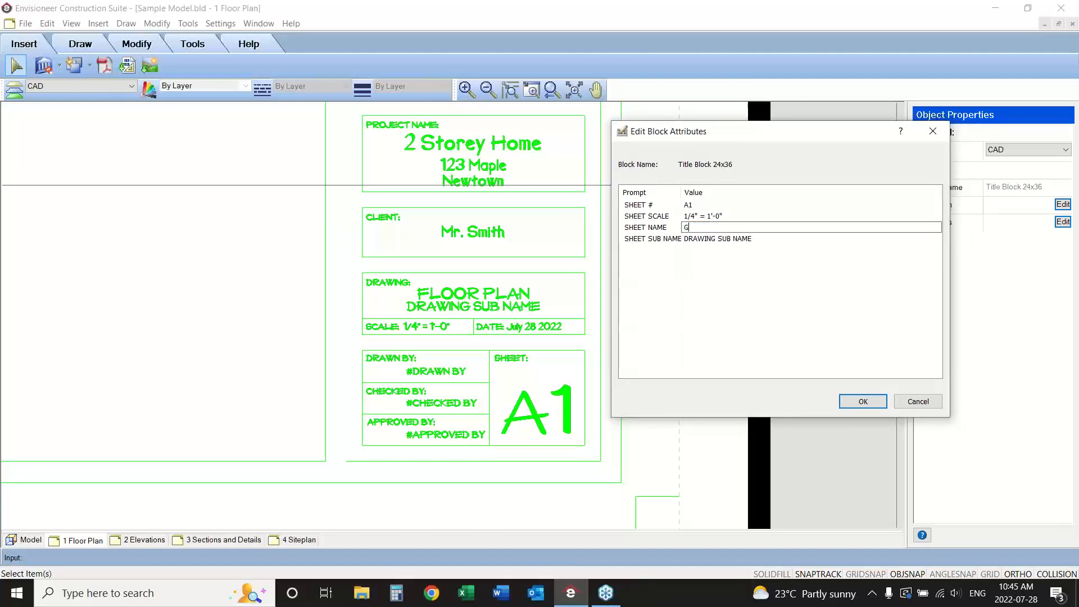
type("round Floor")
left_click(753, 240)
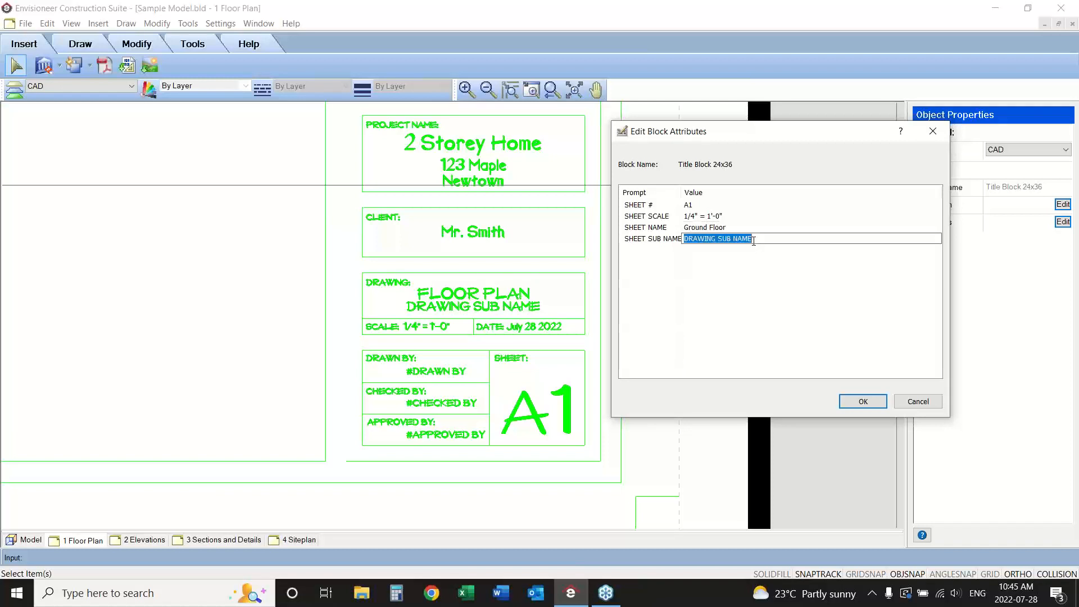
type("Roof P")
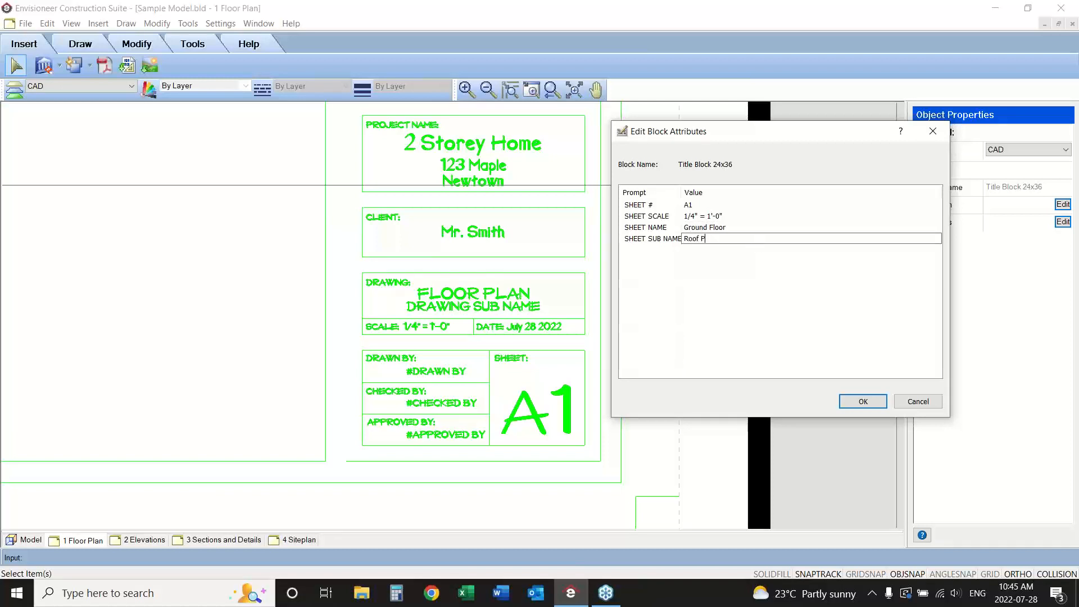
type("Lan")
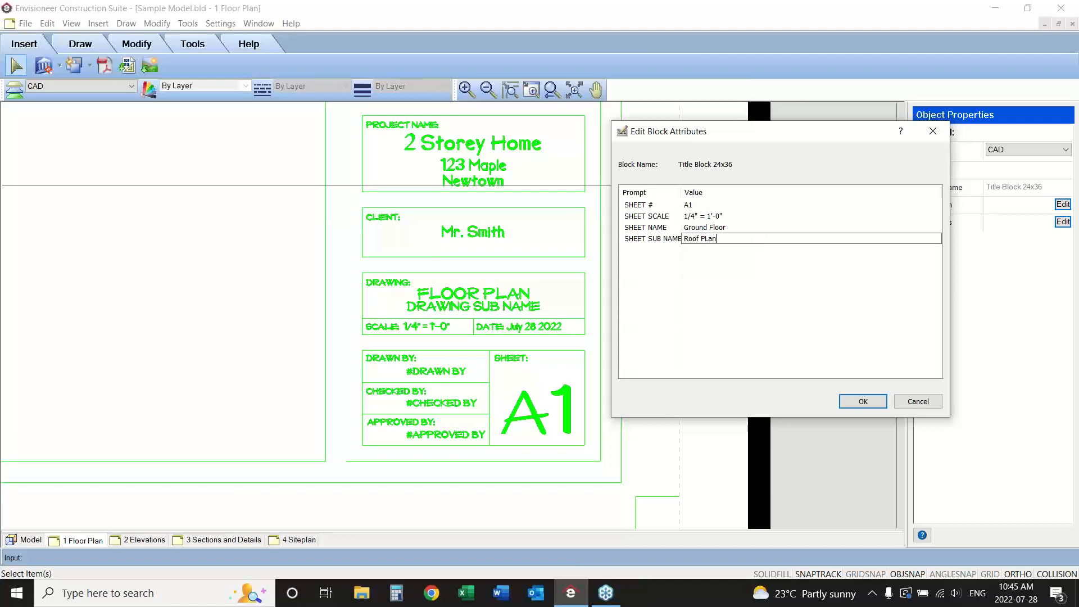
left_click(881, 402)
left_click(869, 402)
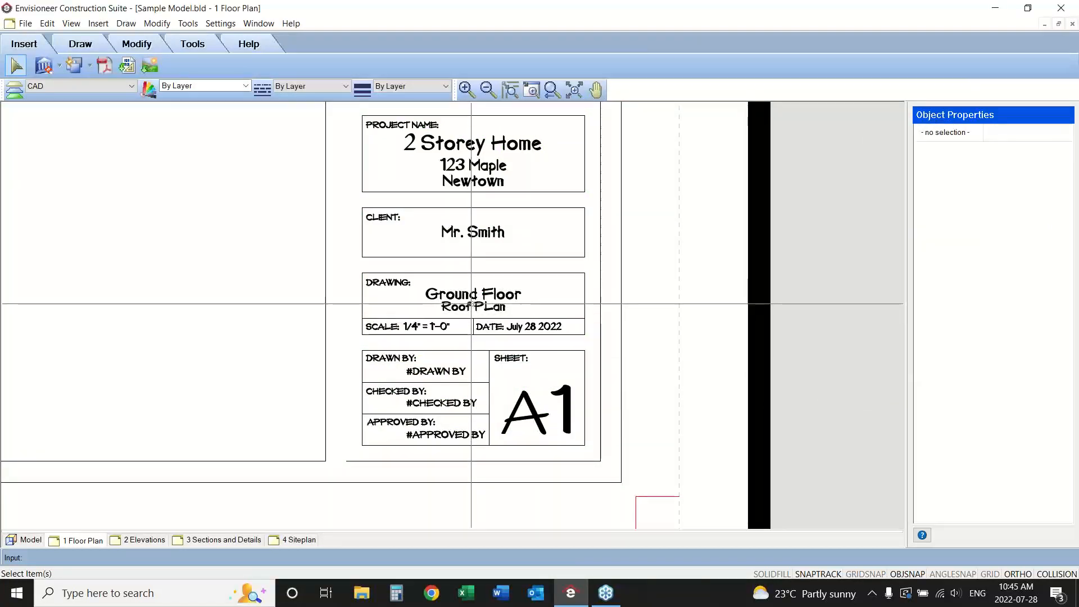
Compare the drawing name entries in the title blocks of the 2 Elevations and 1 Floor Plan sheets.
left_click(141, 541)
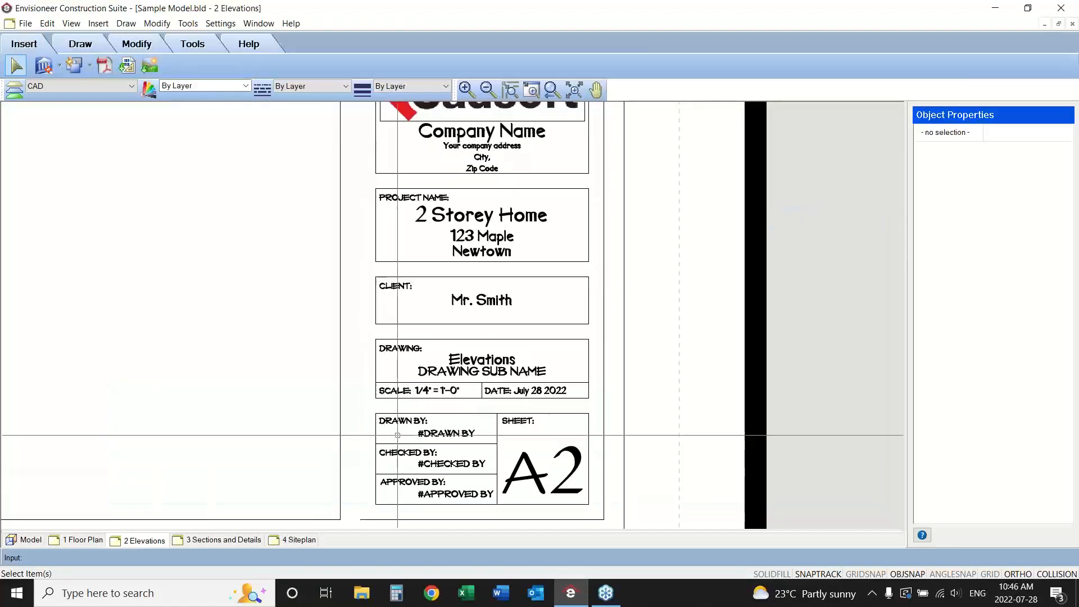
left_click(73, 540)
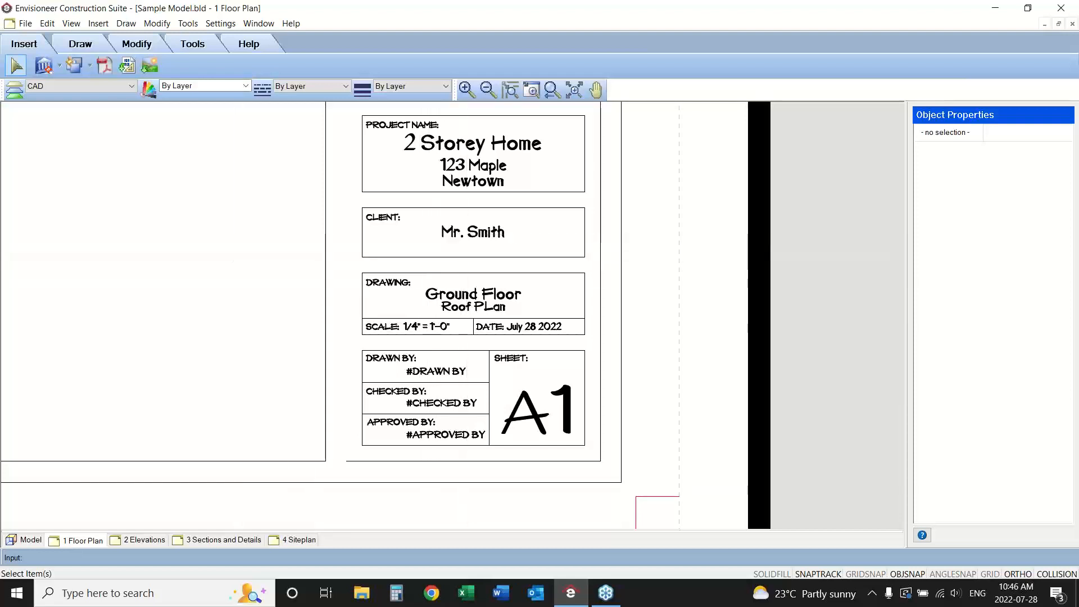
Edit the title block's definition on the floor plan sheet and delete the Cadsoft logo above the company name.
left_click(467, 235)
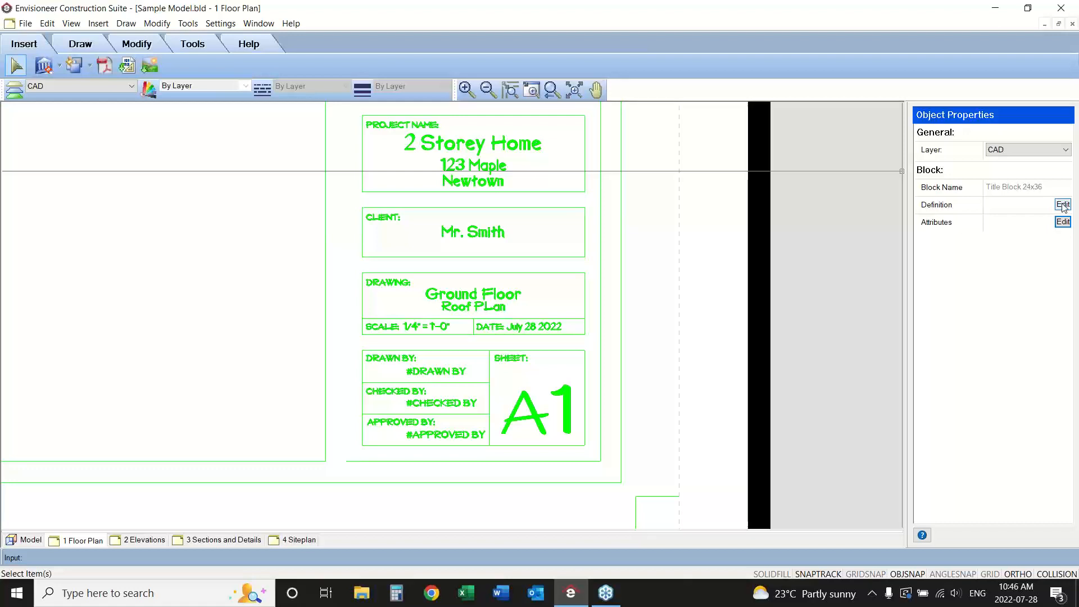
left_click(550, 91)
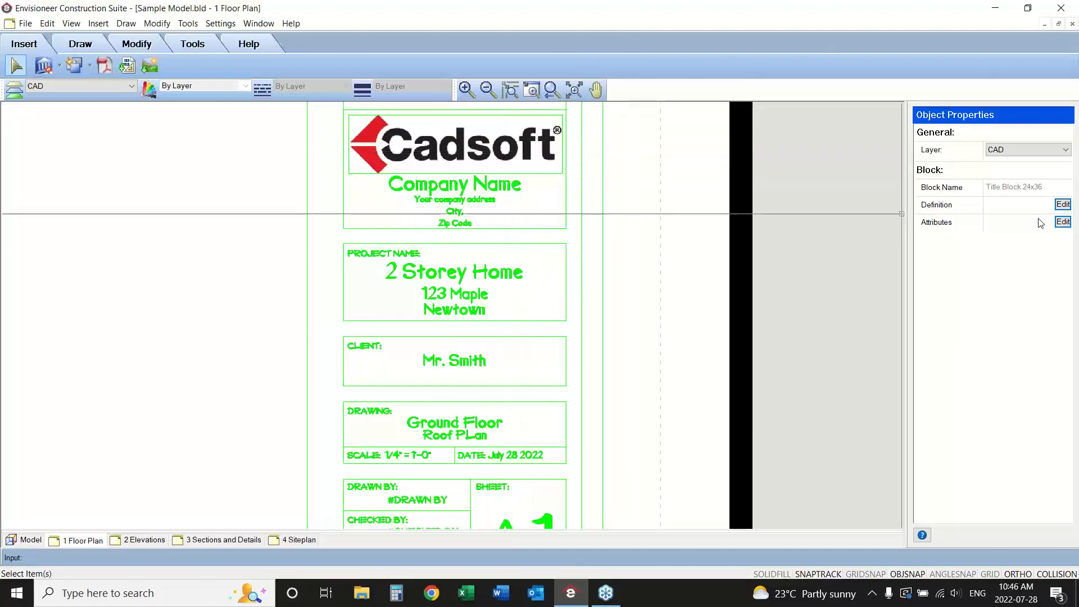
left_click(1066, 206)
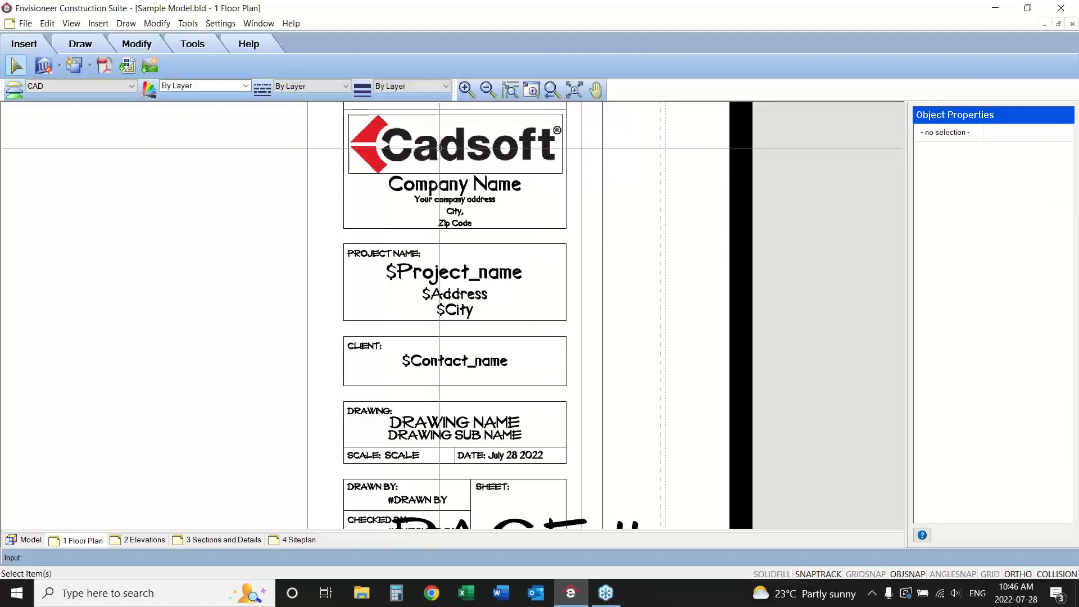
left_click(467, 147)
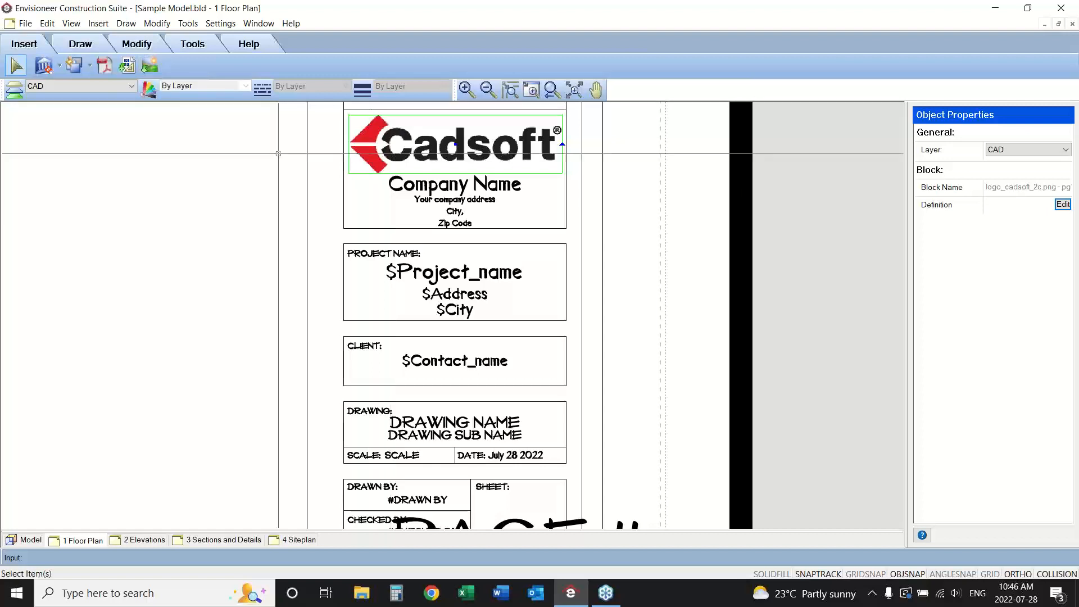
key("Delete")
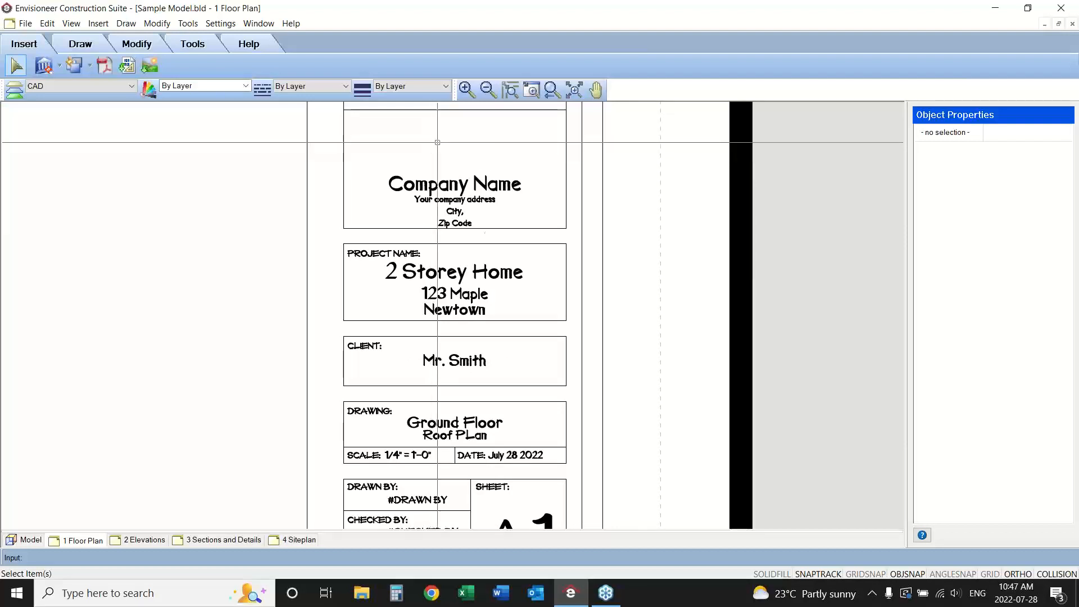
Check the edited title block on the 1 Floor Plan and 2 Elevations sheets, ending on the full floor plan sheet.
left_click(565, 301)
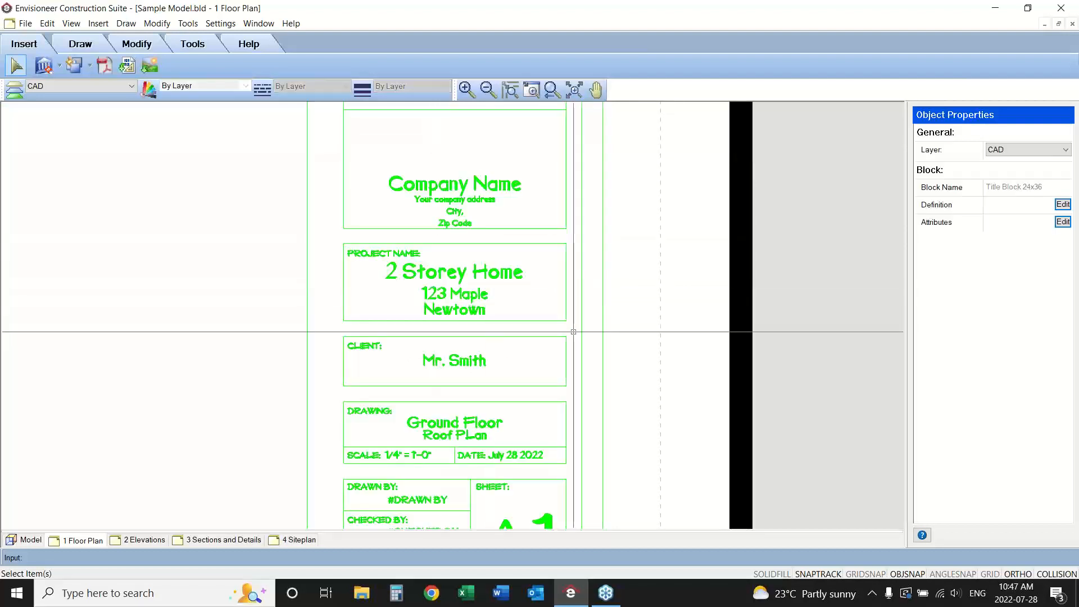
left_click(618, 337)
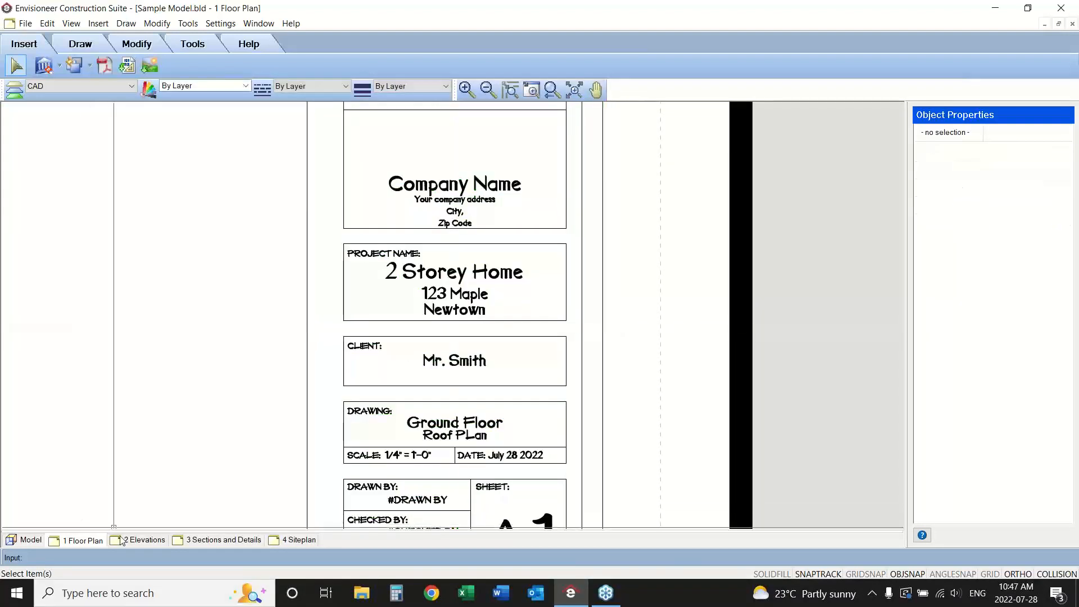
left_click(138, 540)
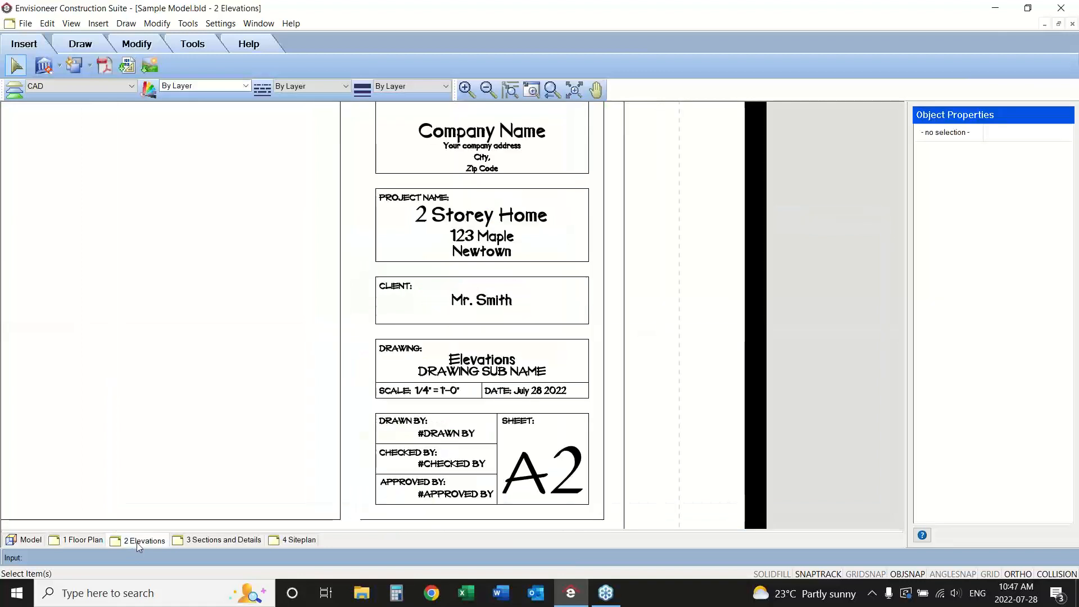
left_click(551, 90)
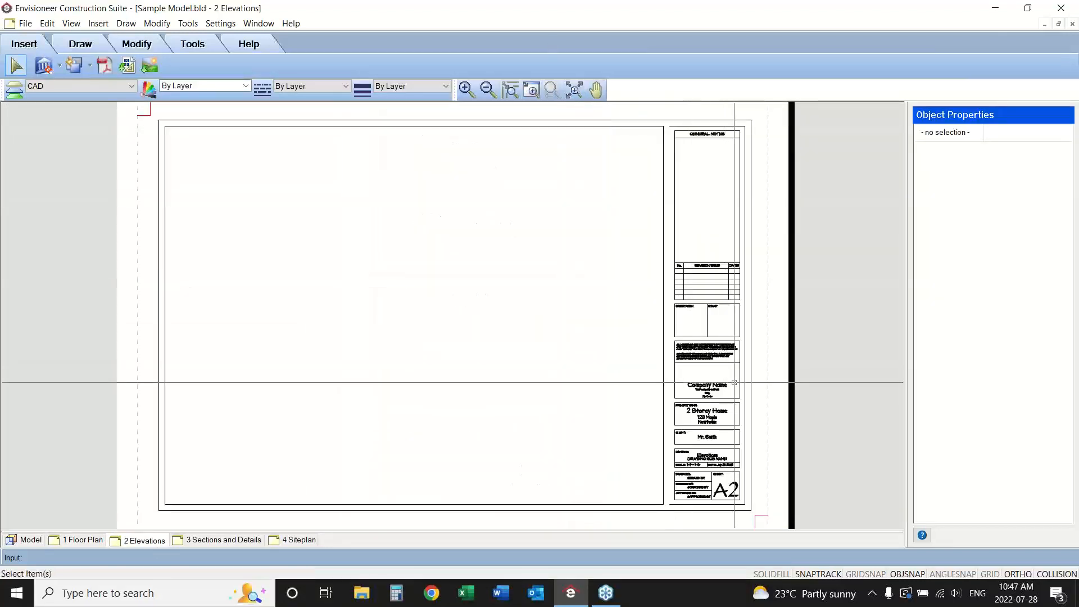
left_click(82, 540)
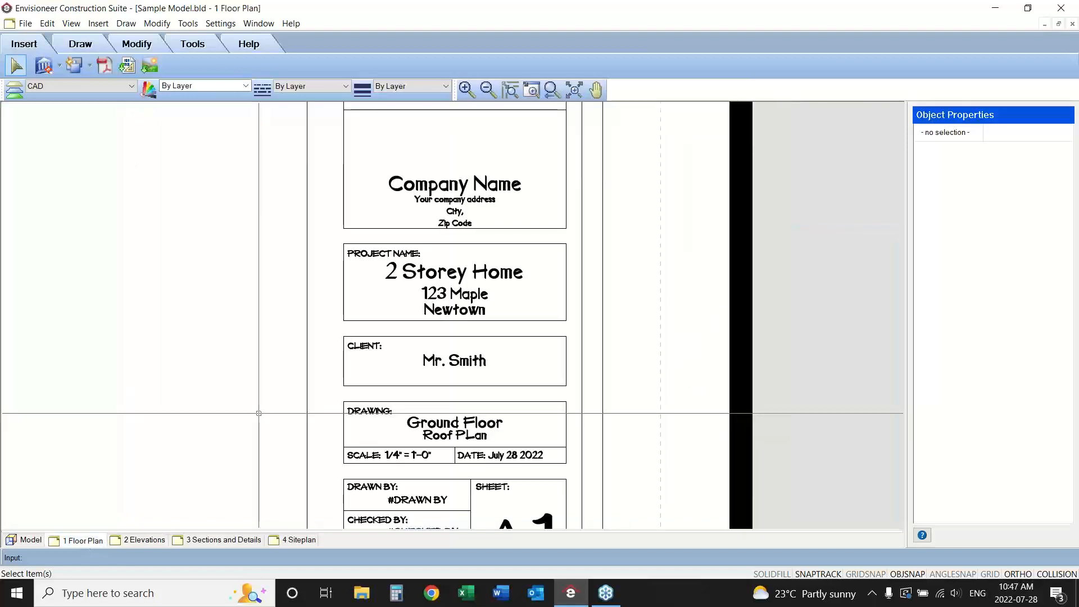
left_click(553, 90)
left_click(550, 95)
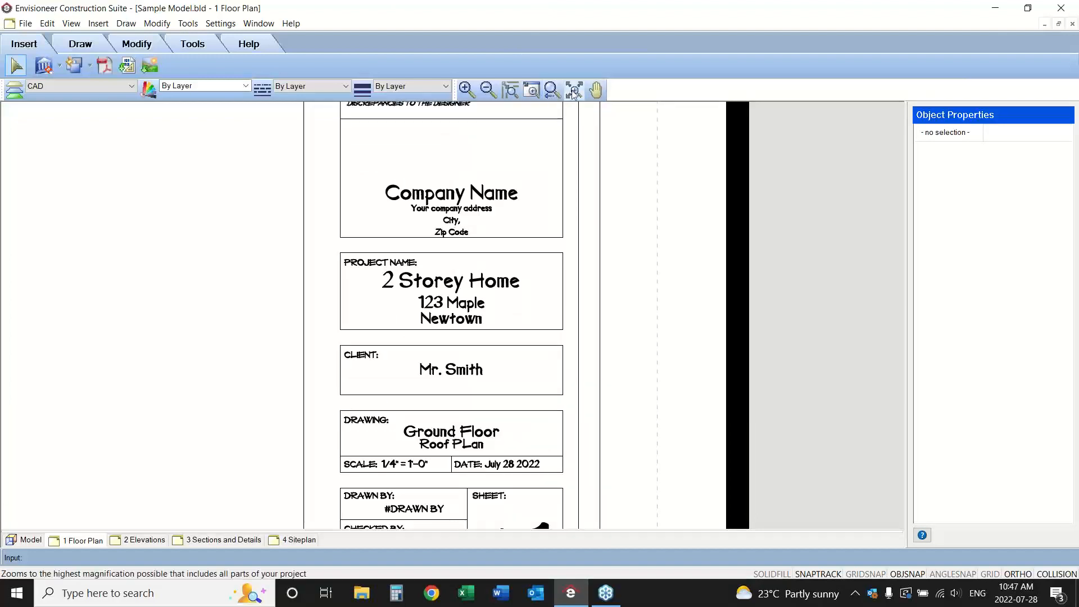
left_click(574, 90)
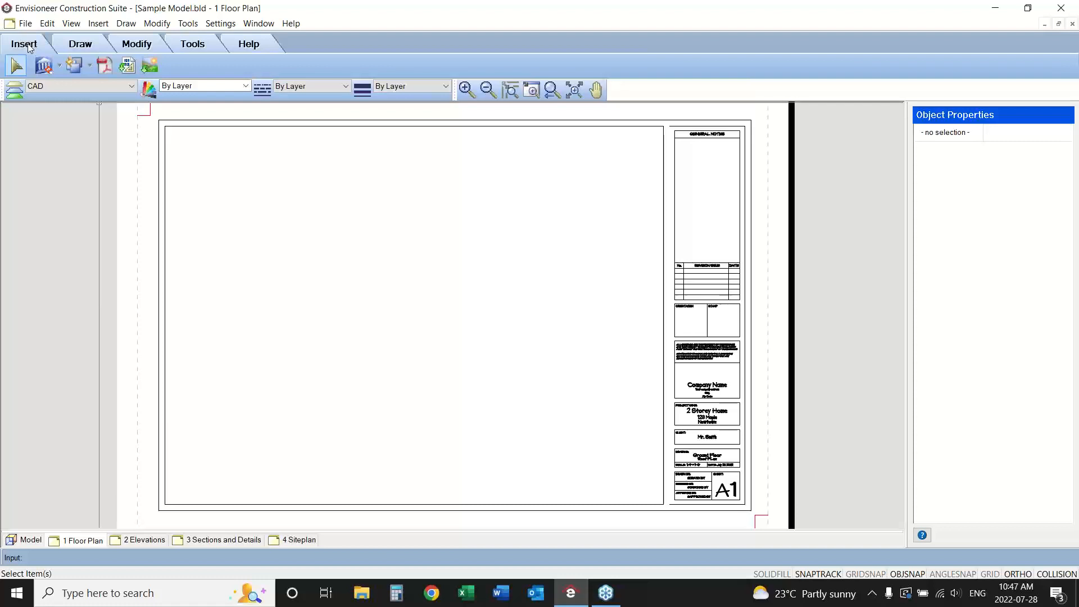
Start defining a SmartView, review the 3D, viewpoint, elevation and section view types, and return to the Ground Floor 2D plan.
left_click(59, 68)
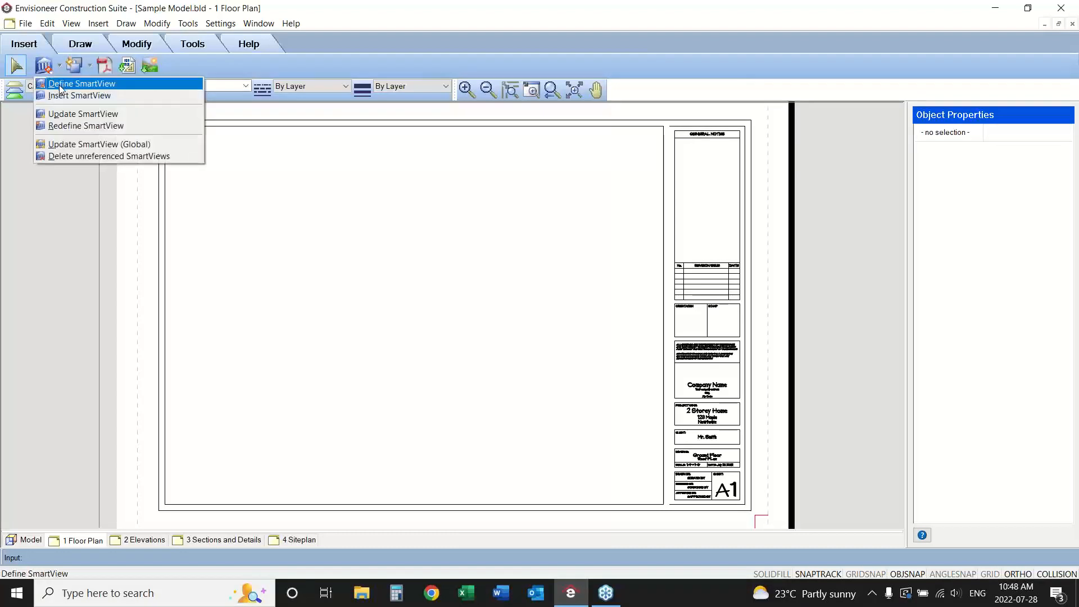
left_click(73, 85)
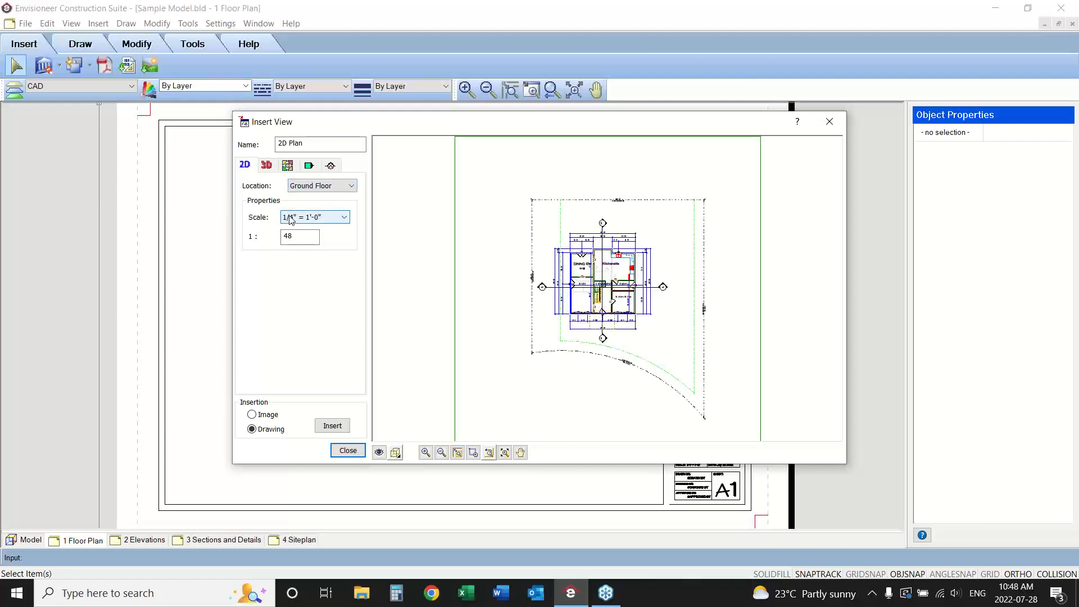
left_click(267, 166)
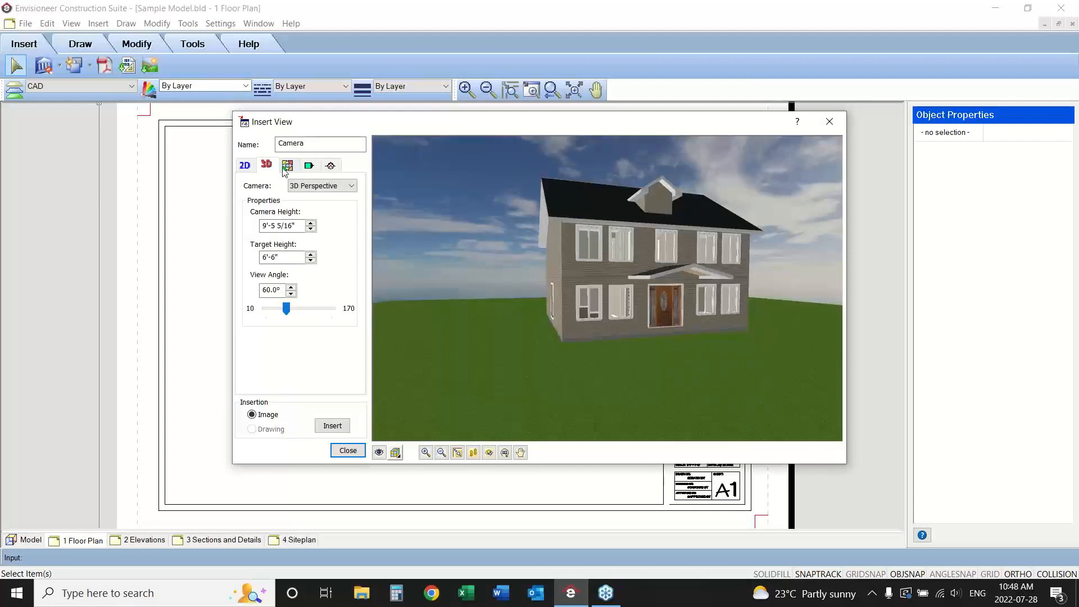
left_click(291, 167)
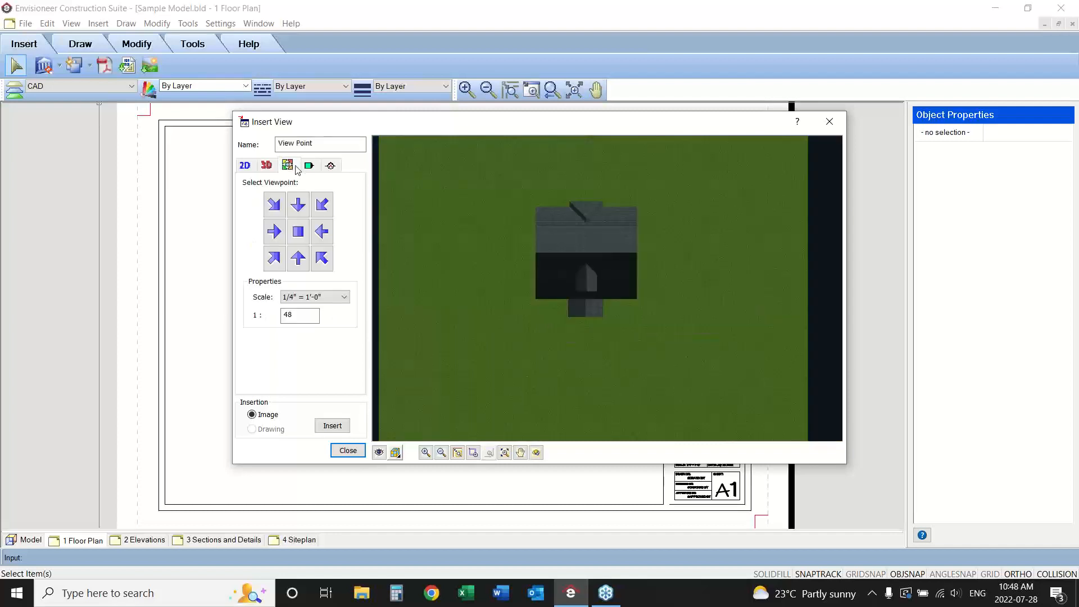
left_click(309, 167)
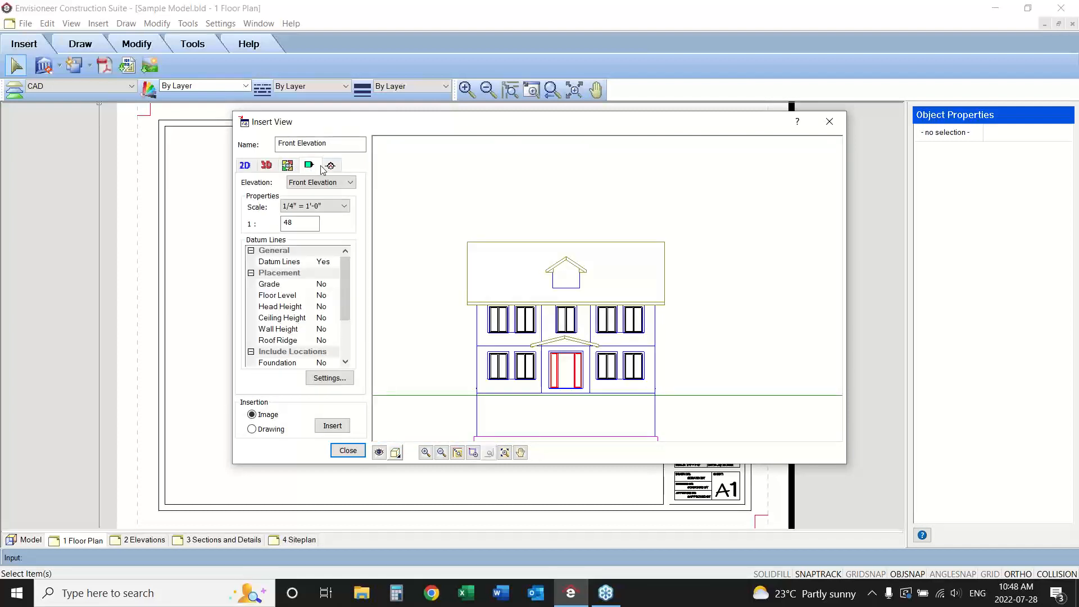
left_click(331, 166)
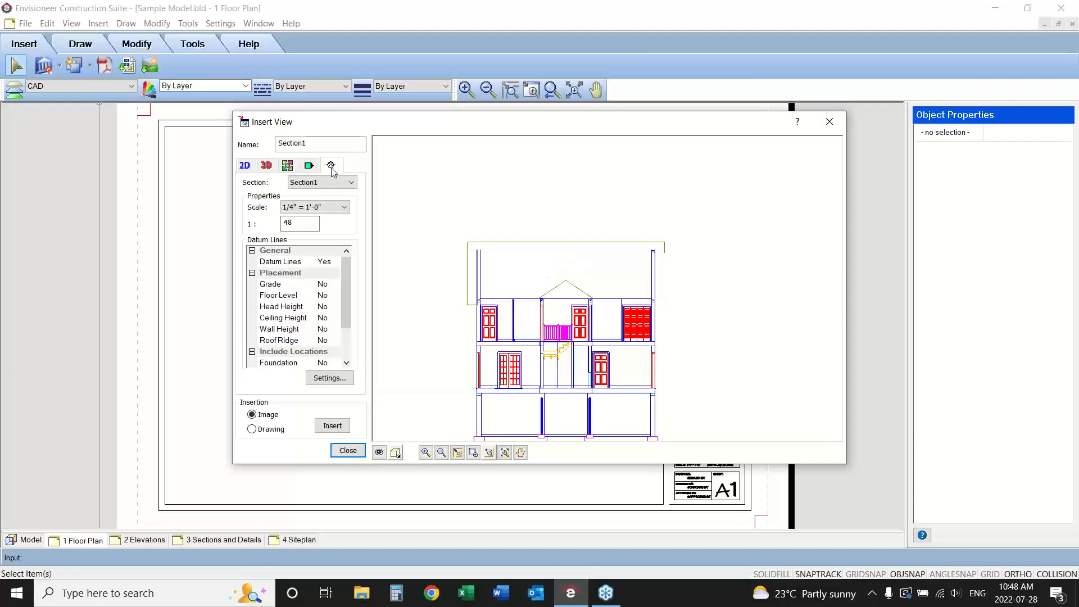
left_click(245, 166)
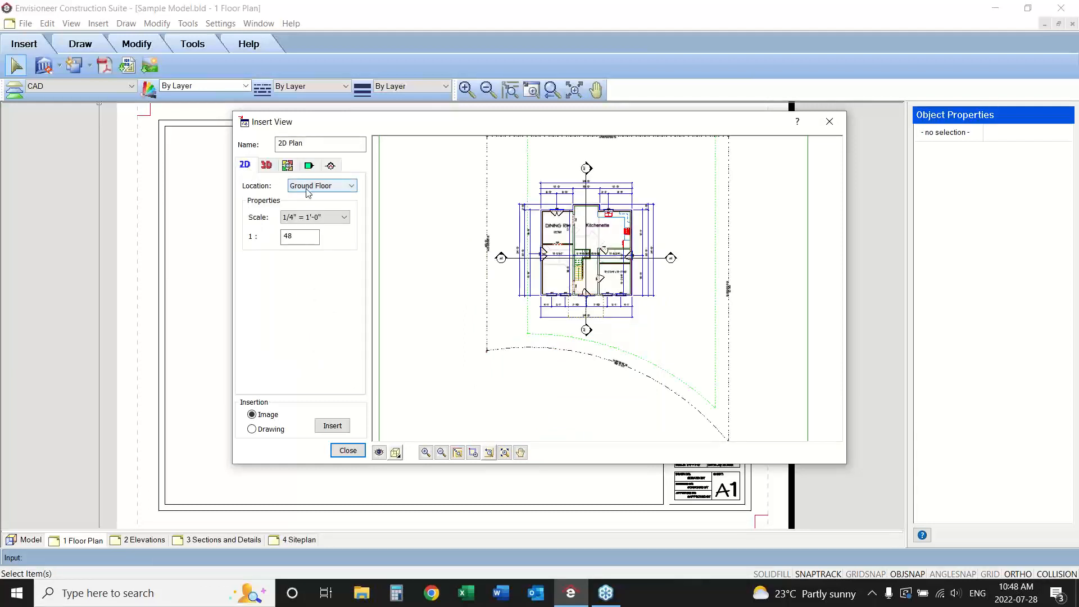
left_click(288, 221)
left_click(289, 222)
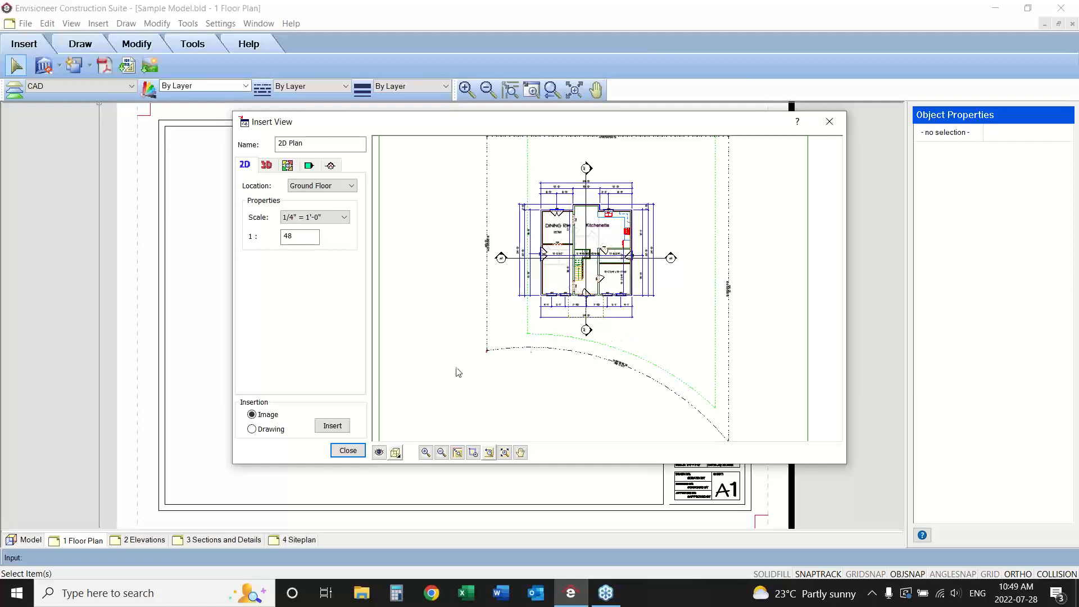
In the SmartView's view filter, turn off All locations and hide every element on the Foundation and Second Floor.
left_click(379, 453)
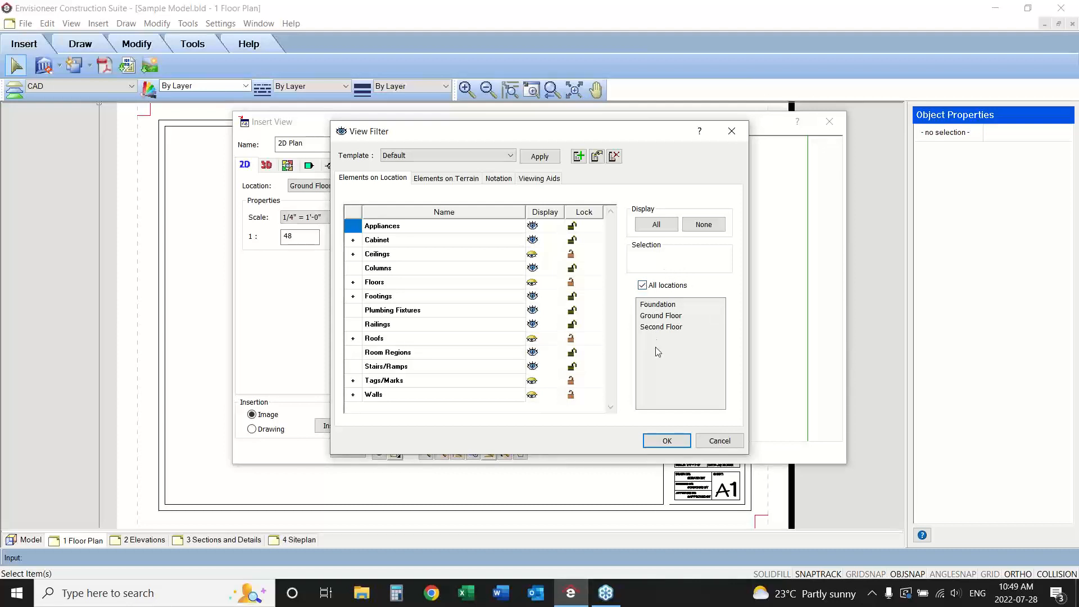
left_click(642, 285)
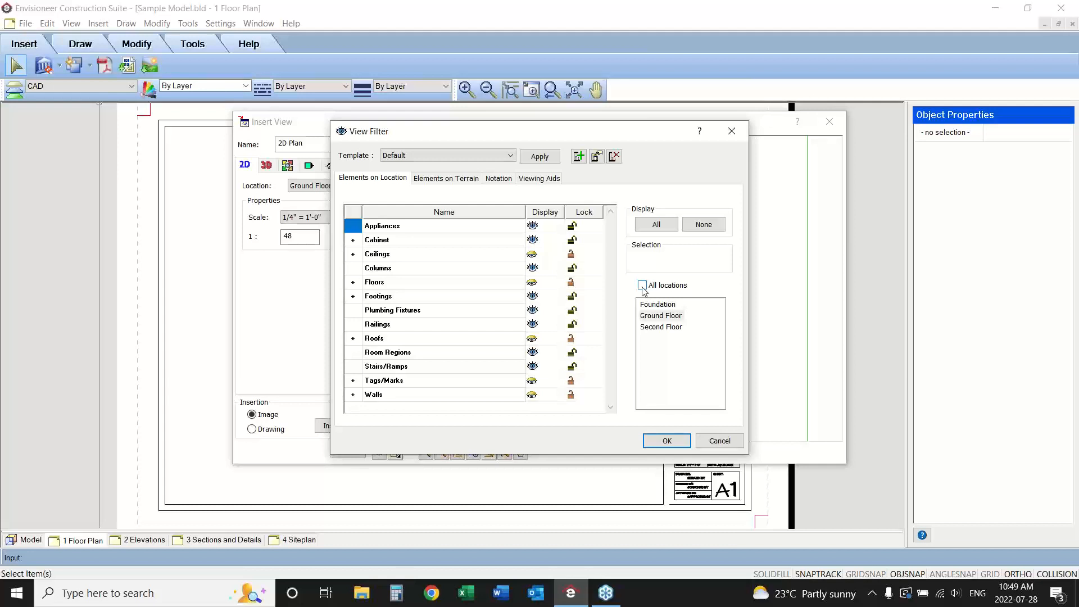
left_click(643, 304)
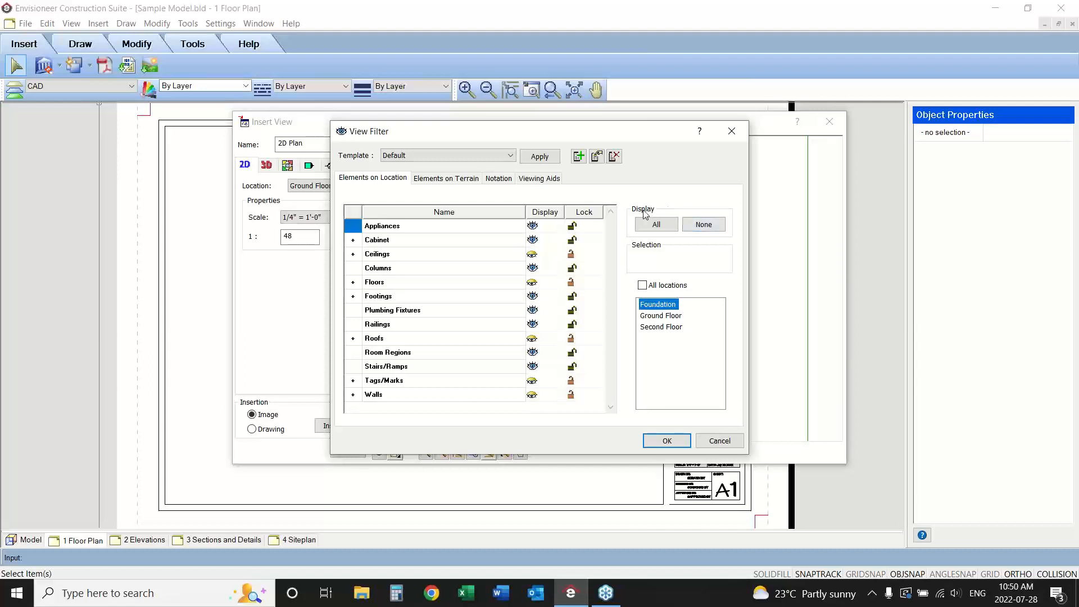
left_click(703, 224)
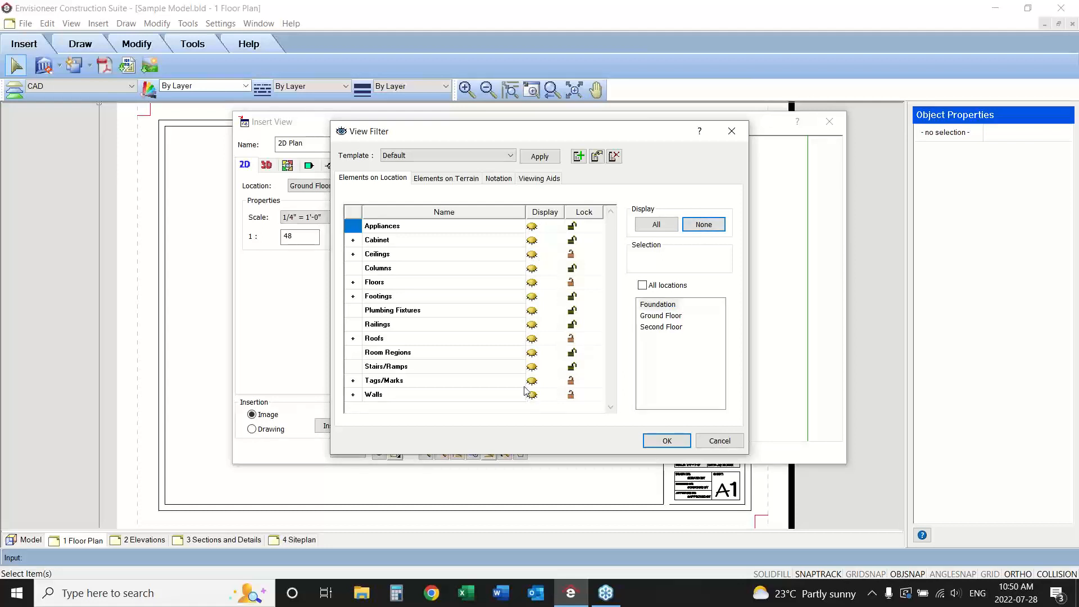
left_click(653, 328)
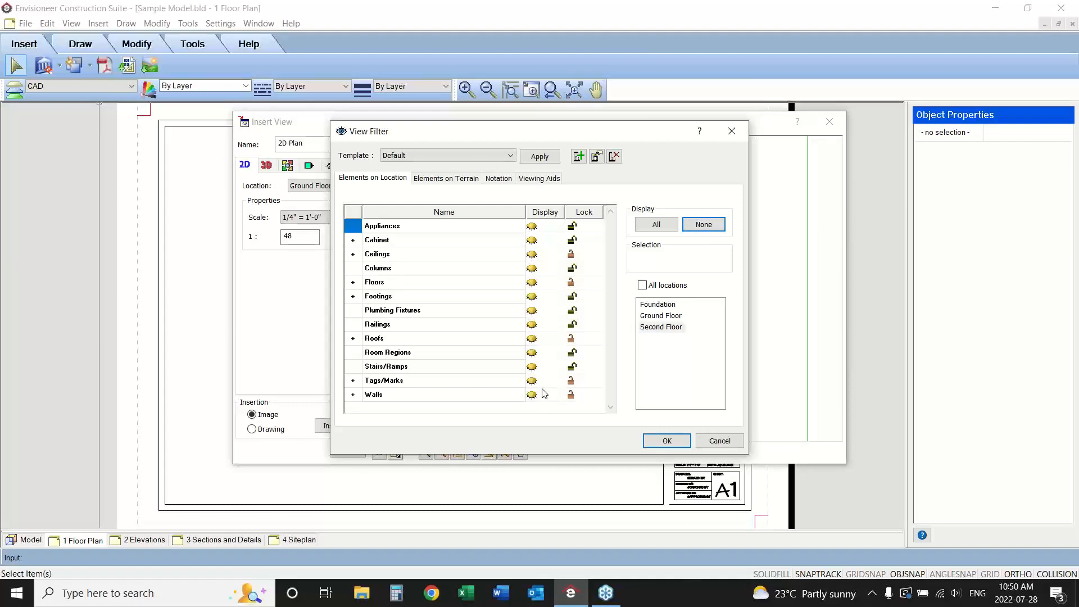
Hide the ceilings, roofs and floors on the Ground Floor in the view filter.
left_click(651, 318)
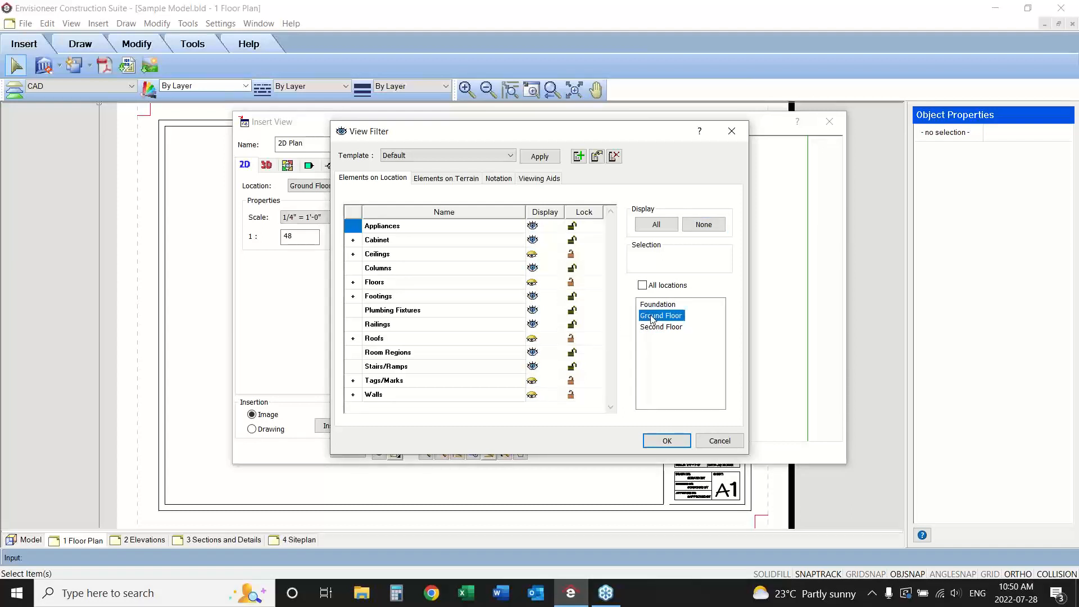
left_click(532, 256)
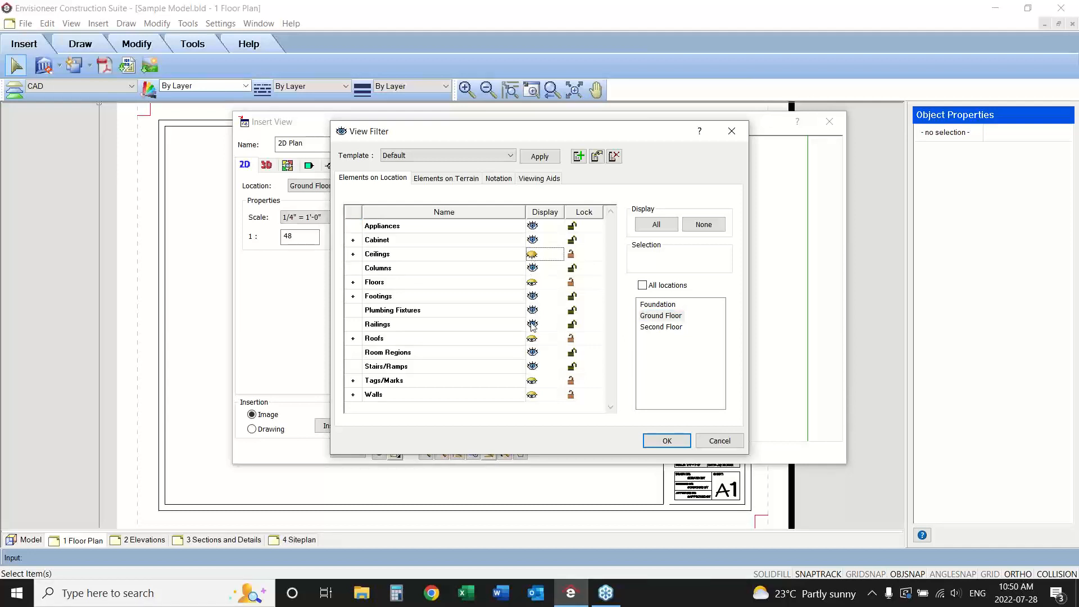
left_click(532, 339)
left_click(534, 283)
Hide the site boundaries and terrain in the view filter, checking them against the plan preview behind the dialog.
left_click(437, 179)
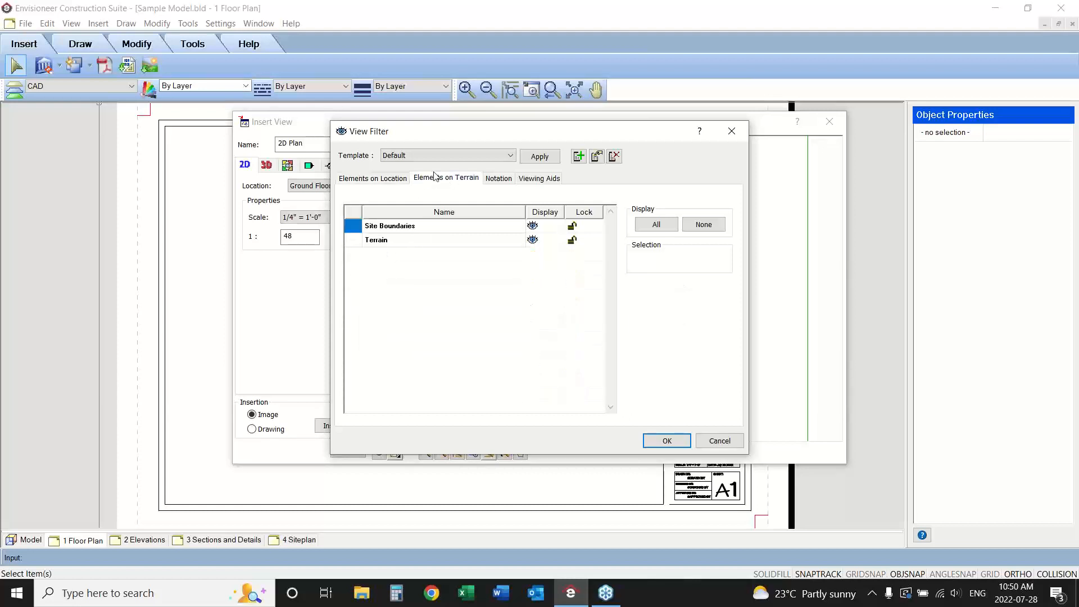
left_click(532, 226)
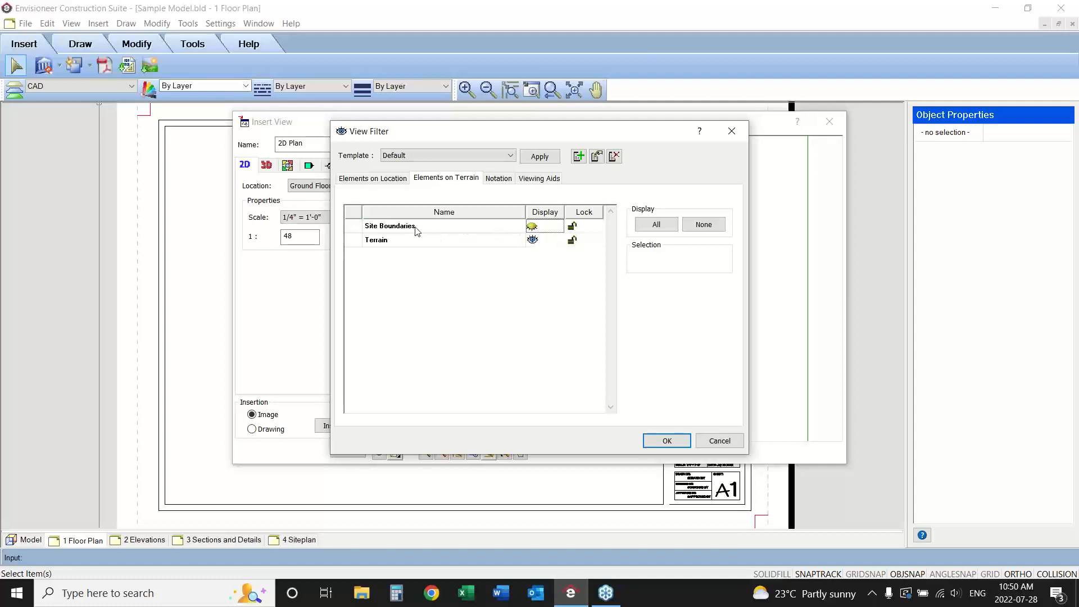
left_click(532, 240)
left_click_drag(496, 127, 525, 393)
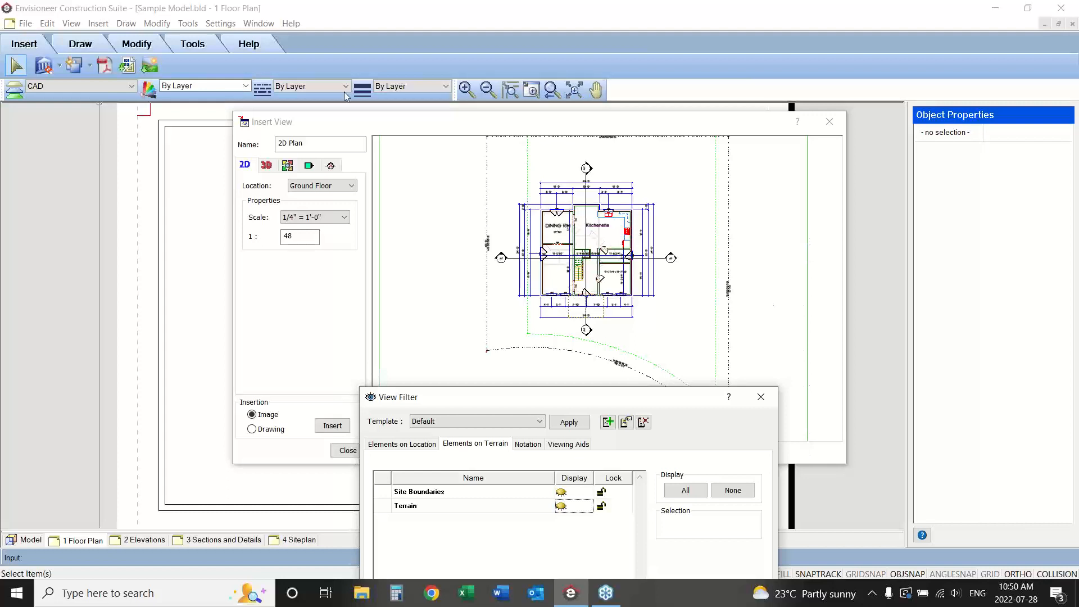
left_click_drag(458, 400, 431, 118)
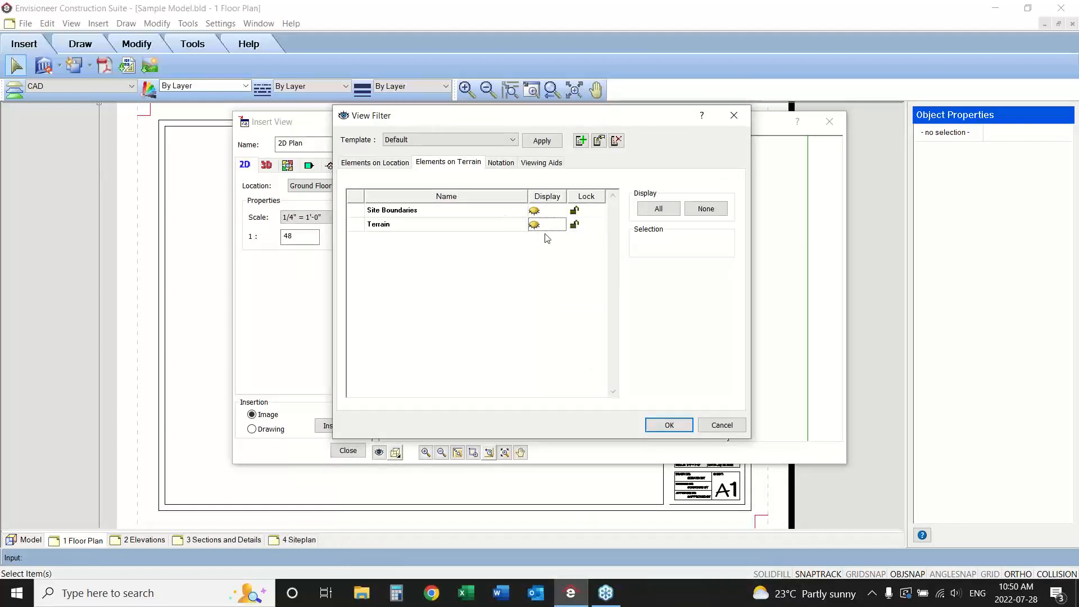
Hide the text notation, review the elevation and section mark display, and apply the view filter.
left_click(501, 163)
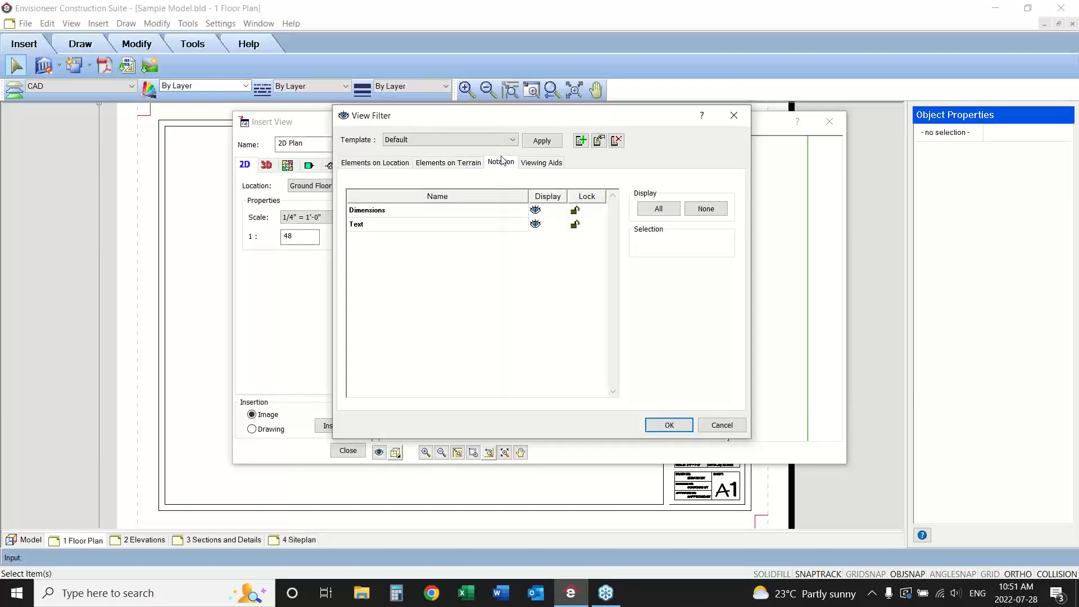
left_click(535, 224)
left_click(542, 162)
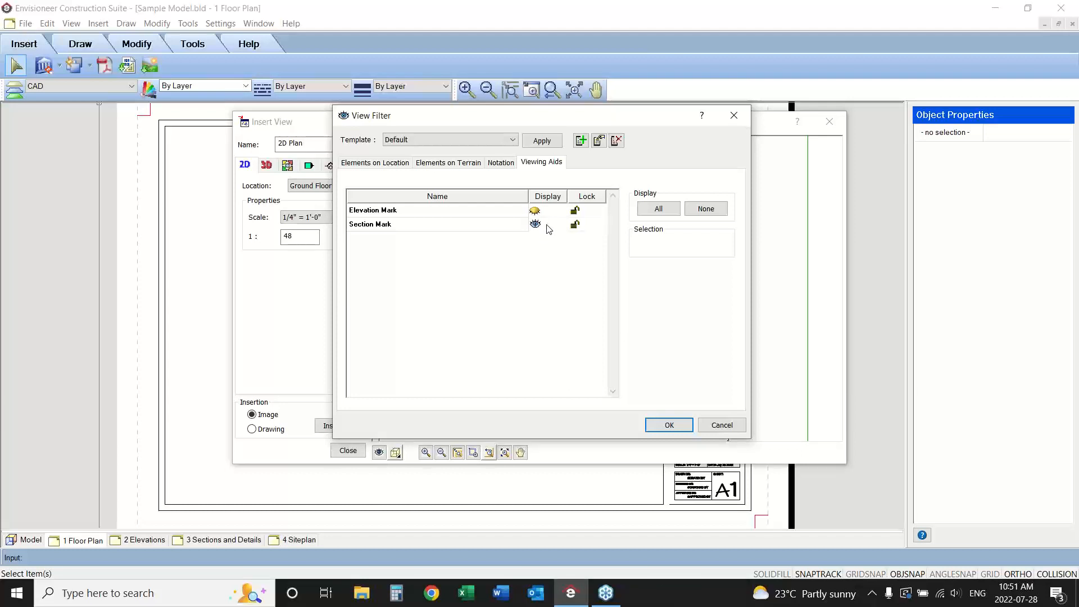
left_click(668, 425)
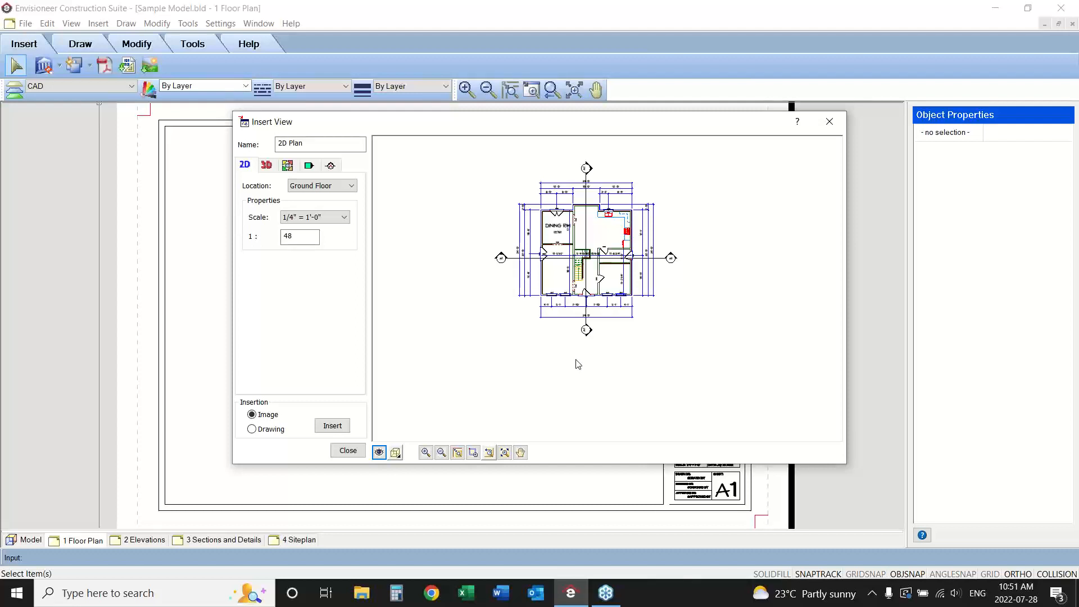
Examine the filtered Ground Floor plan in the SmartView preview, both close up around the rooms and dimensions and as a whole.
left_click(520, 452)
left_click_drag(621, 322, 626, 221)
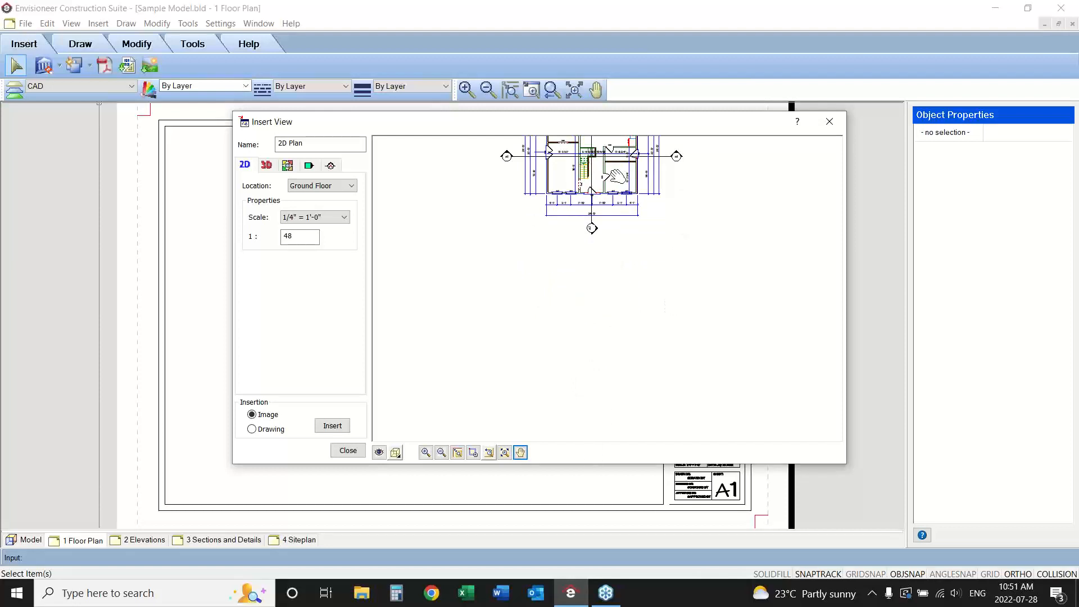
left_click_drag(619, 177, 614, 305)
right_click(667, 329)
left_click(700, 331)
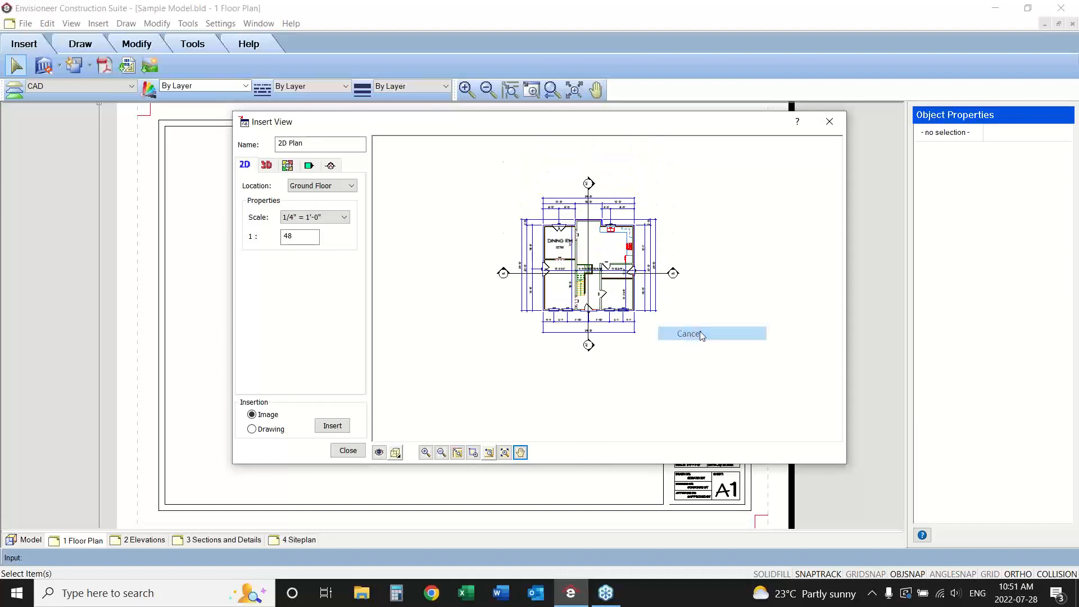
left_click(441, 452)
left_click(441, 453)
left_click(441, 452)
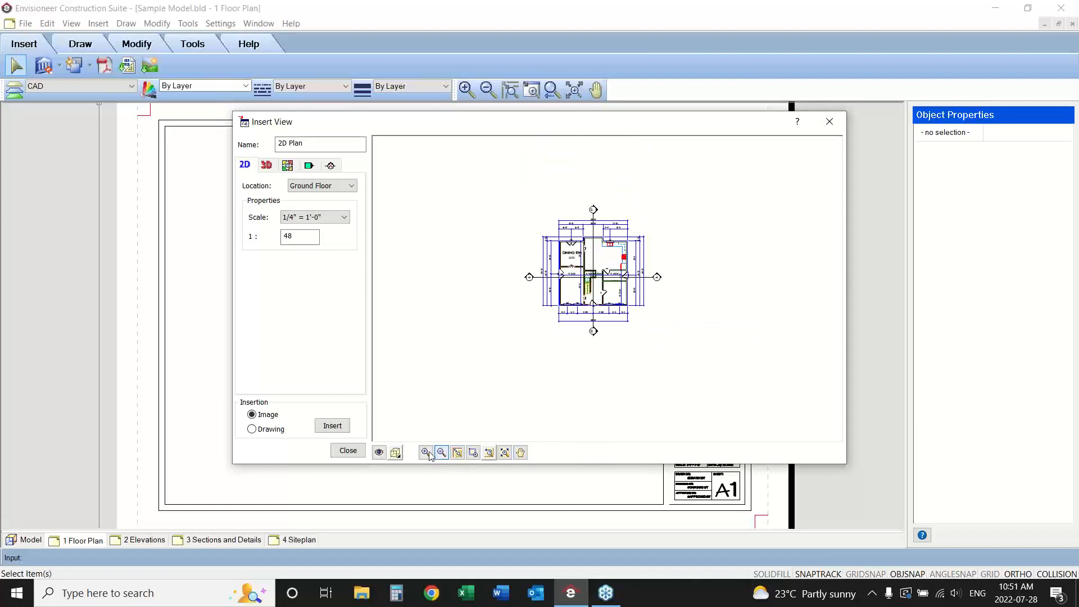
left_click(429, 452)
left_click(429, 452)
left_click(429, 451)
left_click(428, 452)
left_click(429, 452)
left_click(429, 452)
left_click(429, 452)
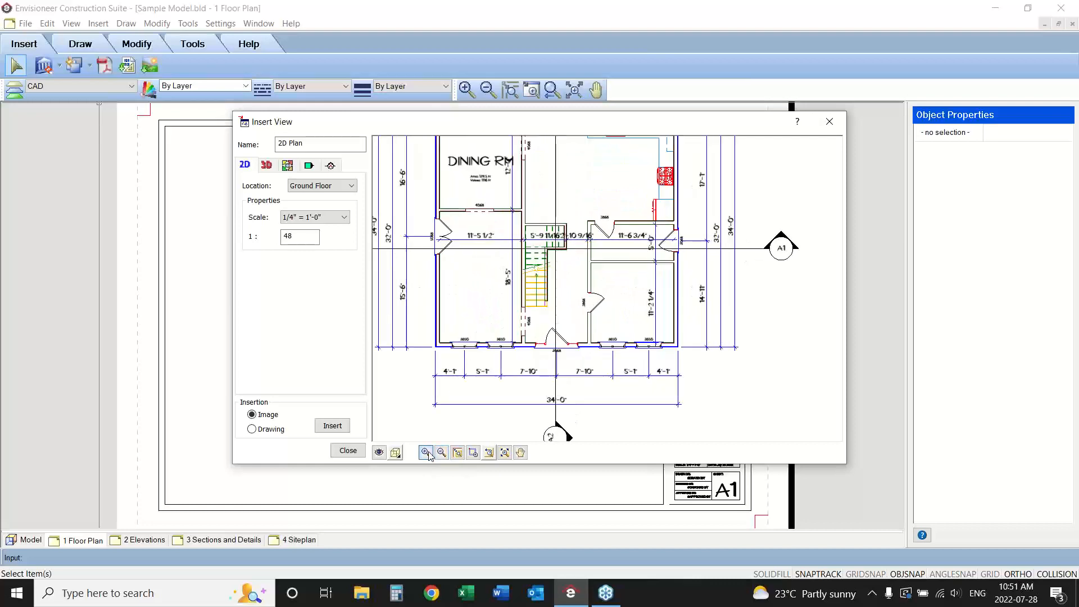
left_click(429, 452)
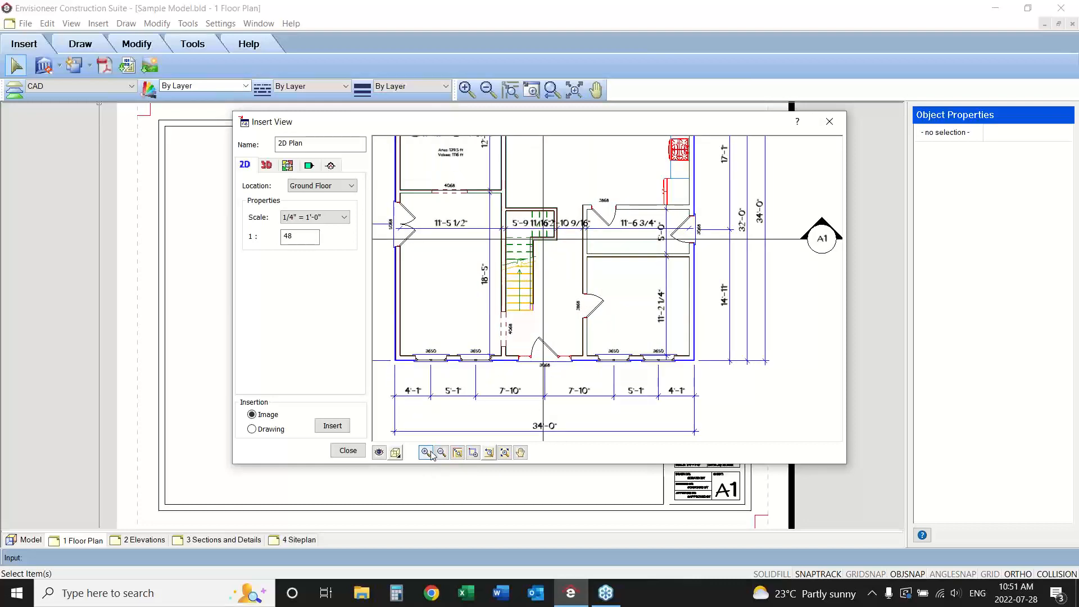
left_click(441, 453)
left_click(441, 452)
left_click(441, 453)
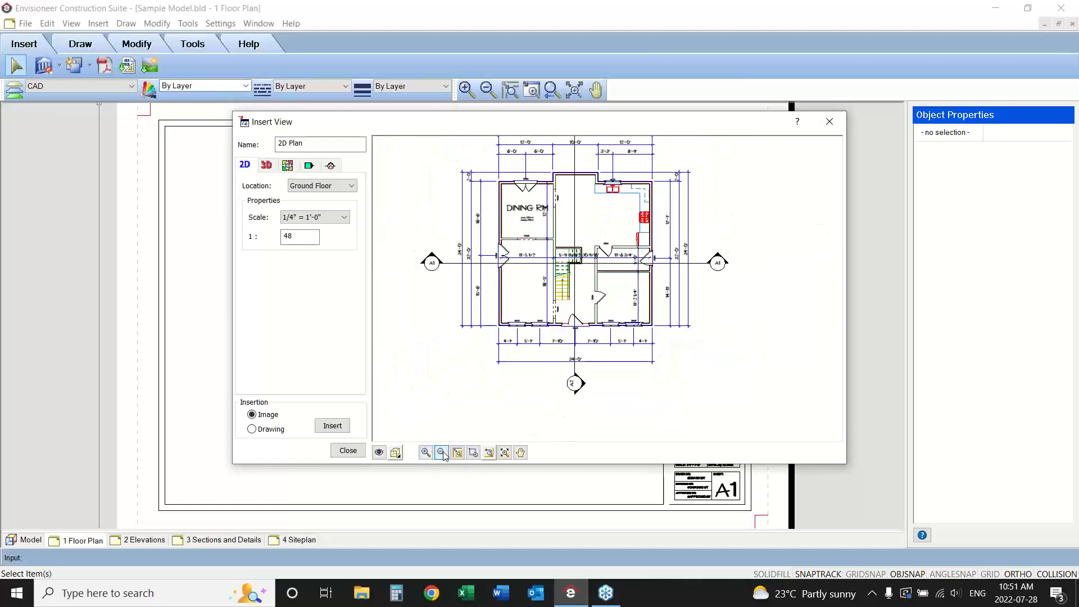
left_click(521, 452)
left_click_drag(551, 314, 558, 360)
right_click(726, 362)
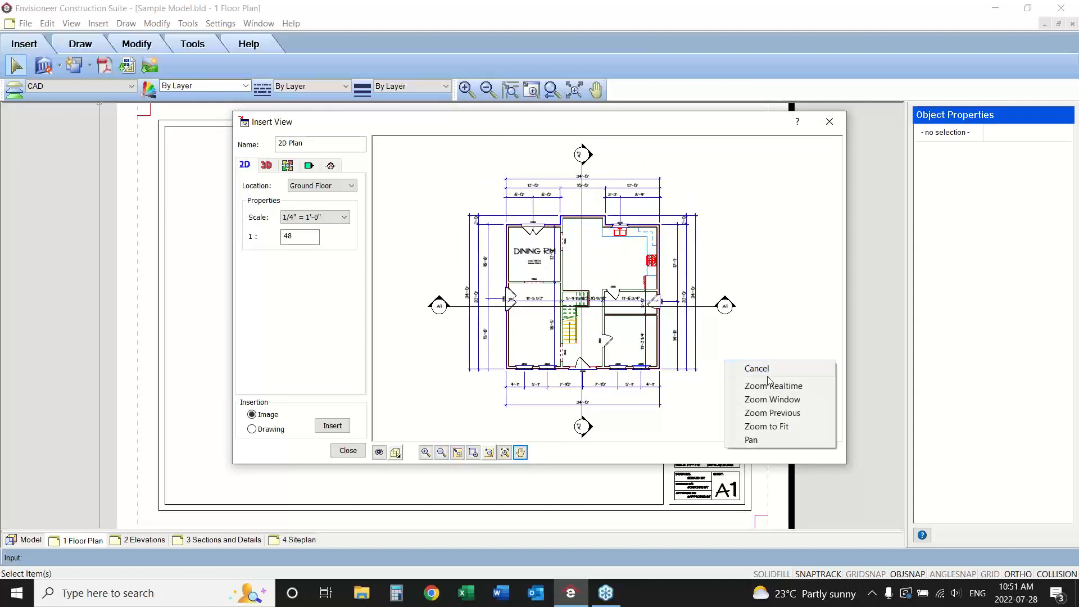
left_click(756, 369)
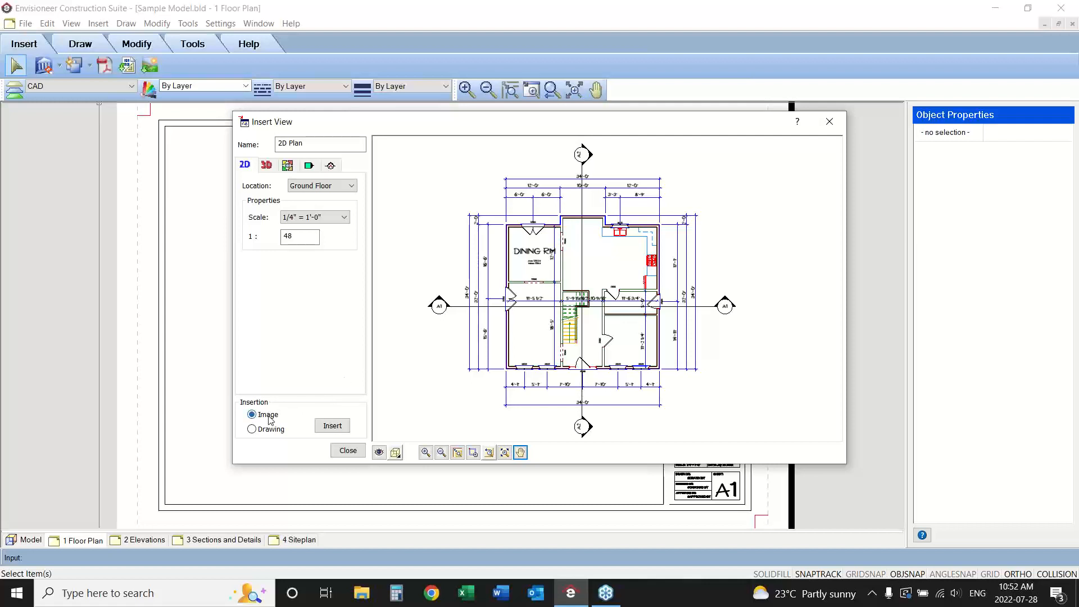
Insert the 1/4" = 1'-0" Ground Floor plan as a drawing on the left half of the sheet and nudge it slightly left.
left_click(252, 429)
left_click(257, 416)
left_click(251, 430)
left_click(332, 425)
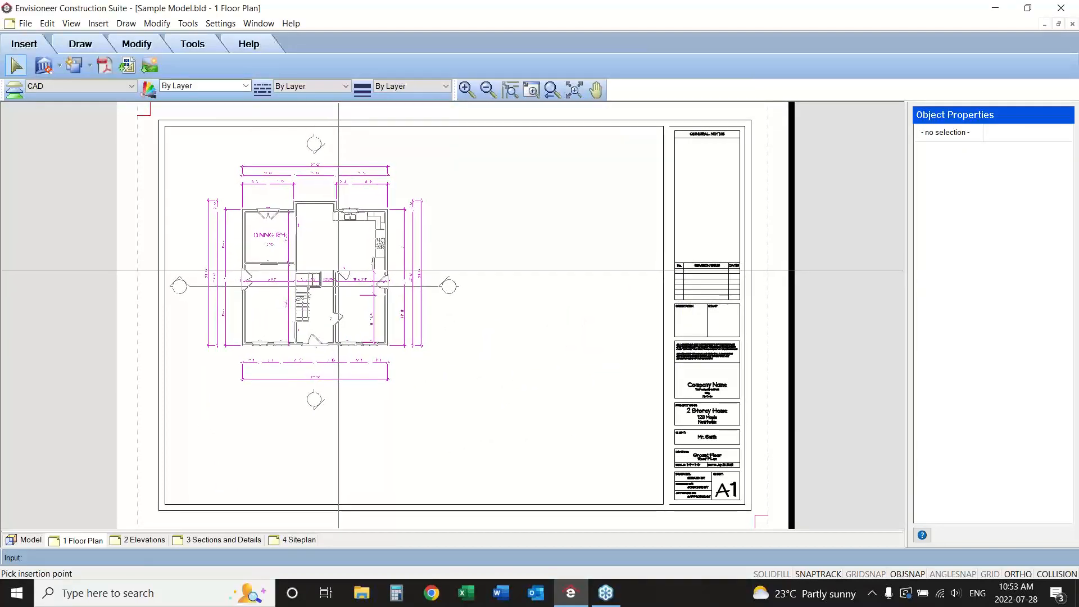
left_click(338, 270)
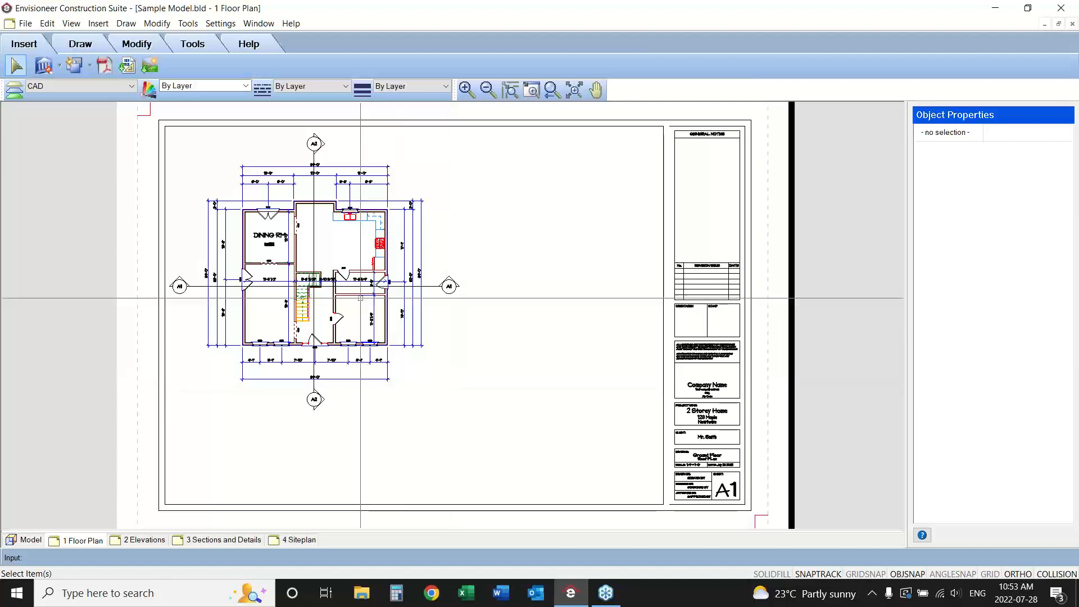
left_click(341, 275)
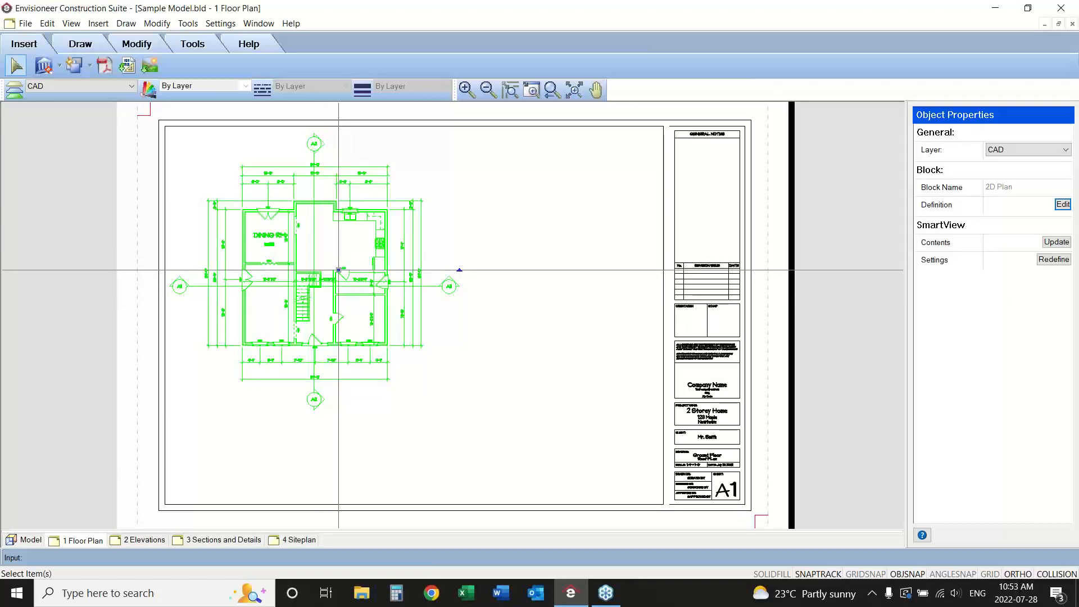
mouse_move(338, 270)
left_mouse_down()
mouse_move(332, 259)
mouse_move(337, 270)
left_mouse_up()
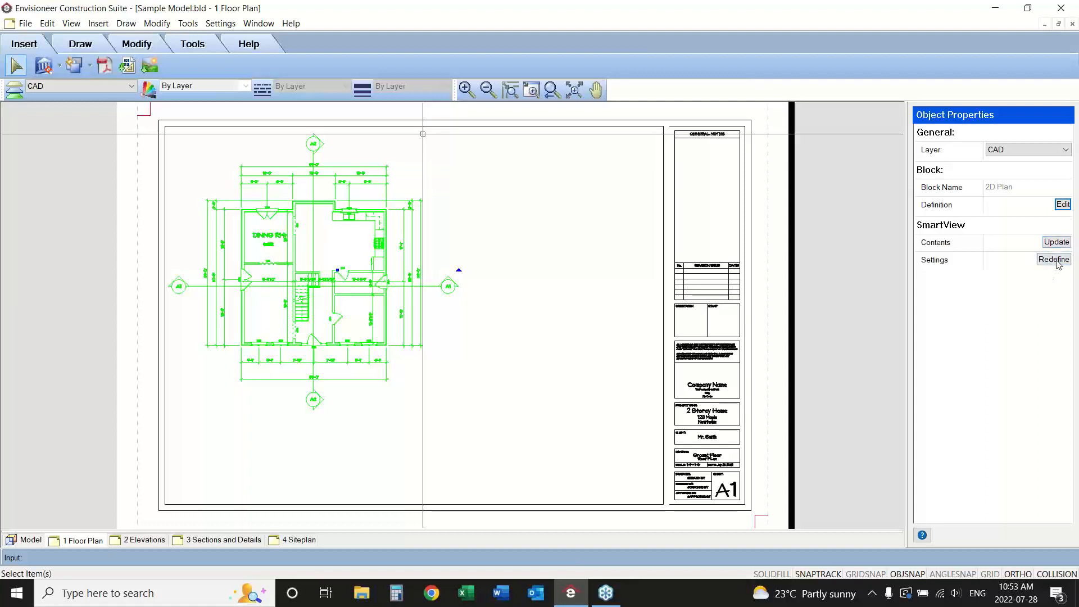
Redefine the placed Ground Floor SmartView with room regions hidden in its view filter, and update it on the sheet.
left_click(1054, 260)
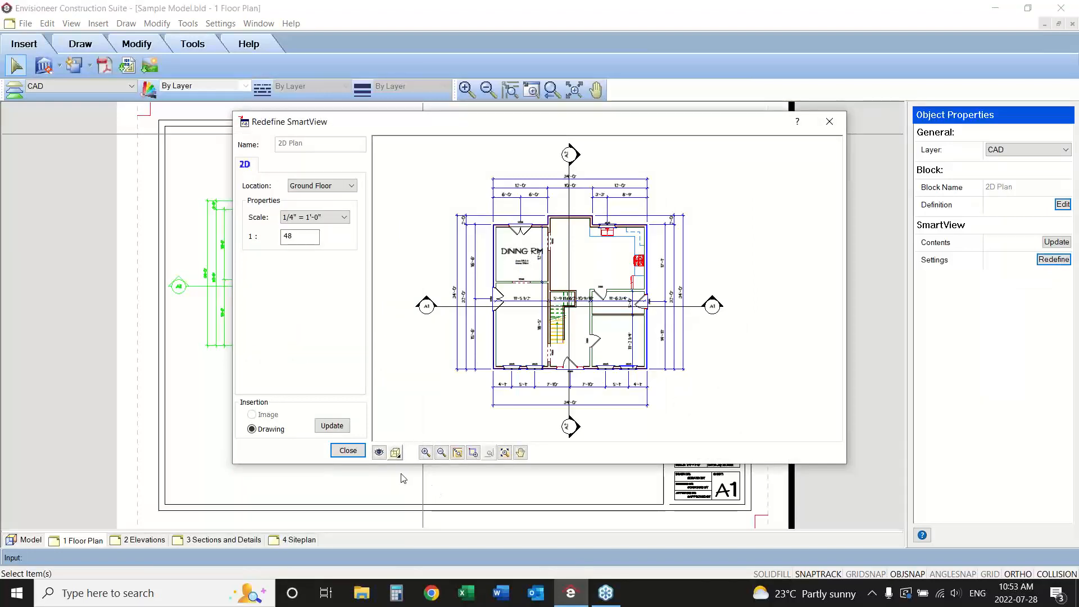
left_click(380, 453)
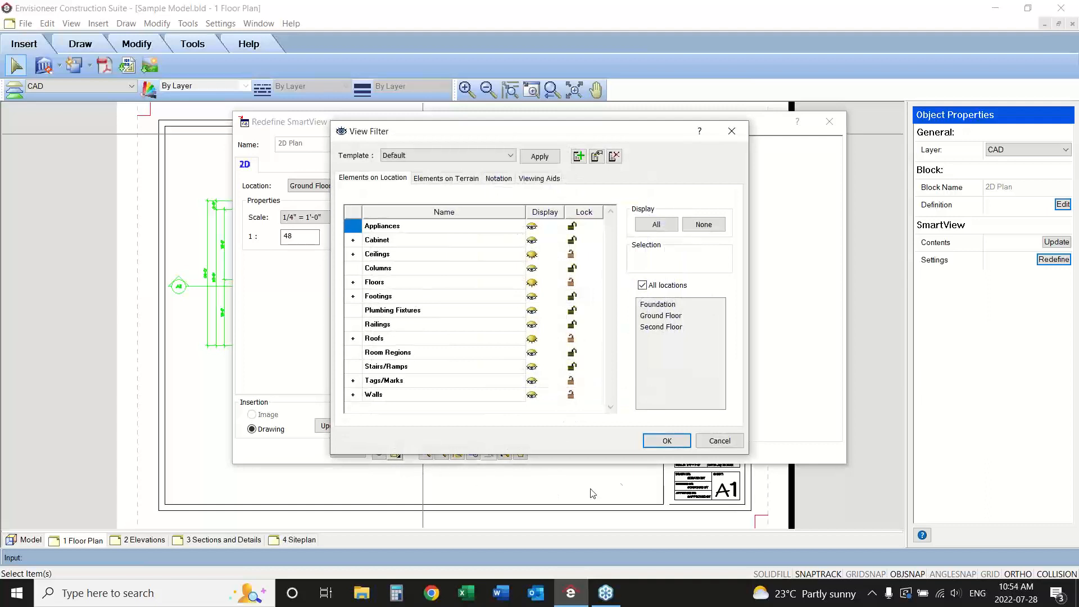
left_click(532, 352)
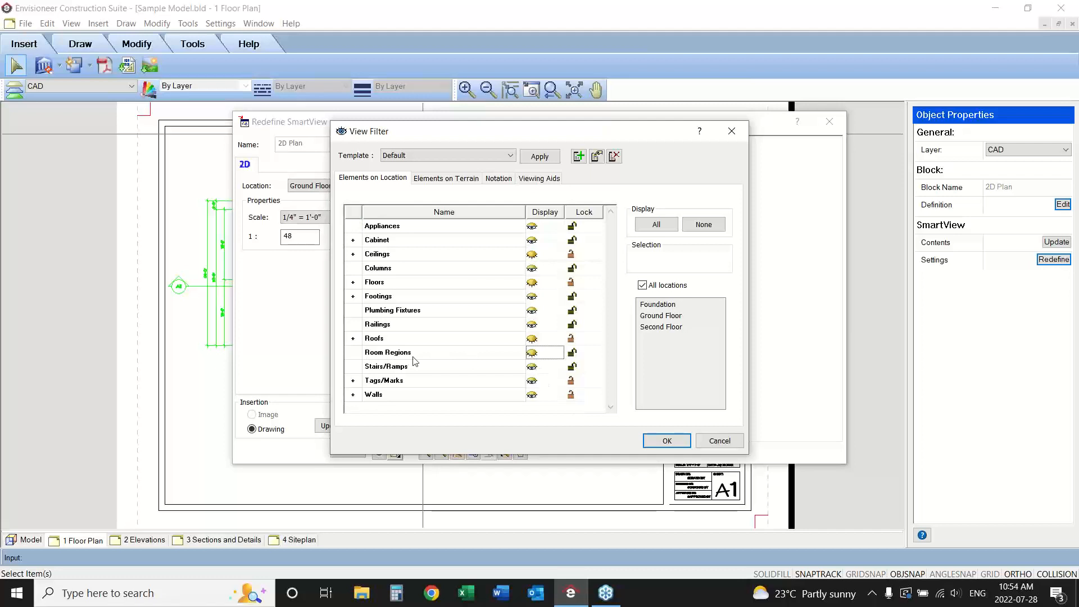
left_click(667, 441)
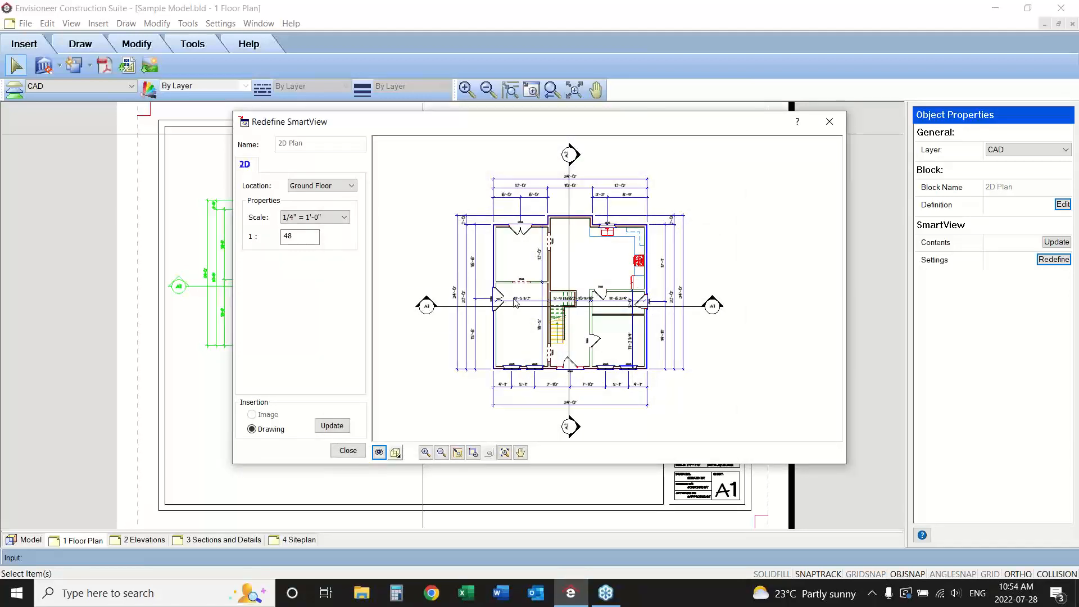
left_click(334, 426)
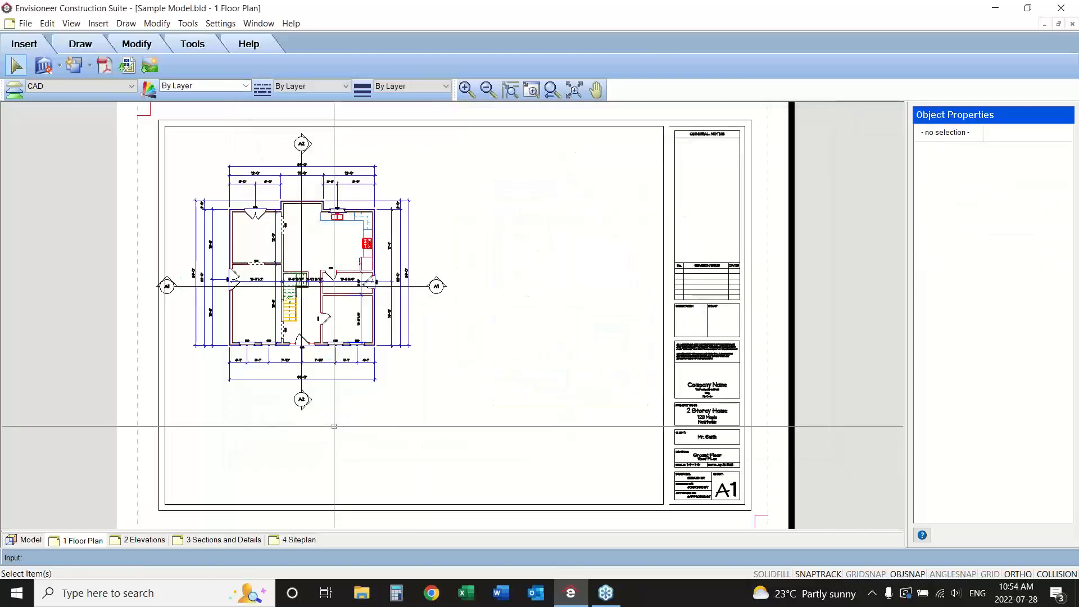
Move the updated floor plan slightly to the right on the sheet and deselect it.
left_click(371, 312)
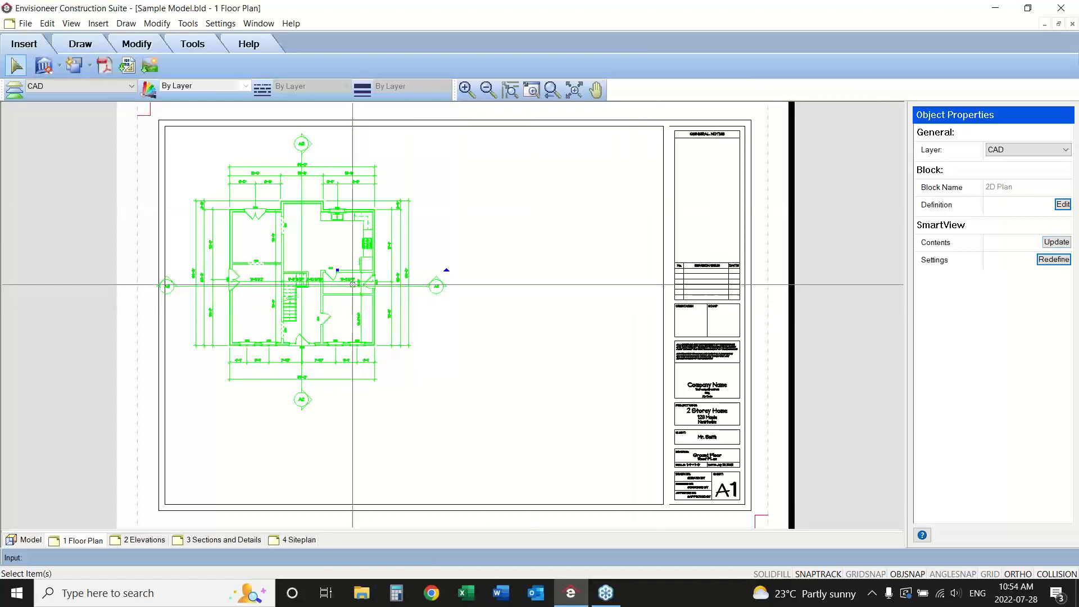
left_click_drag(337, 269, 347, 272)
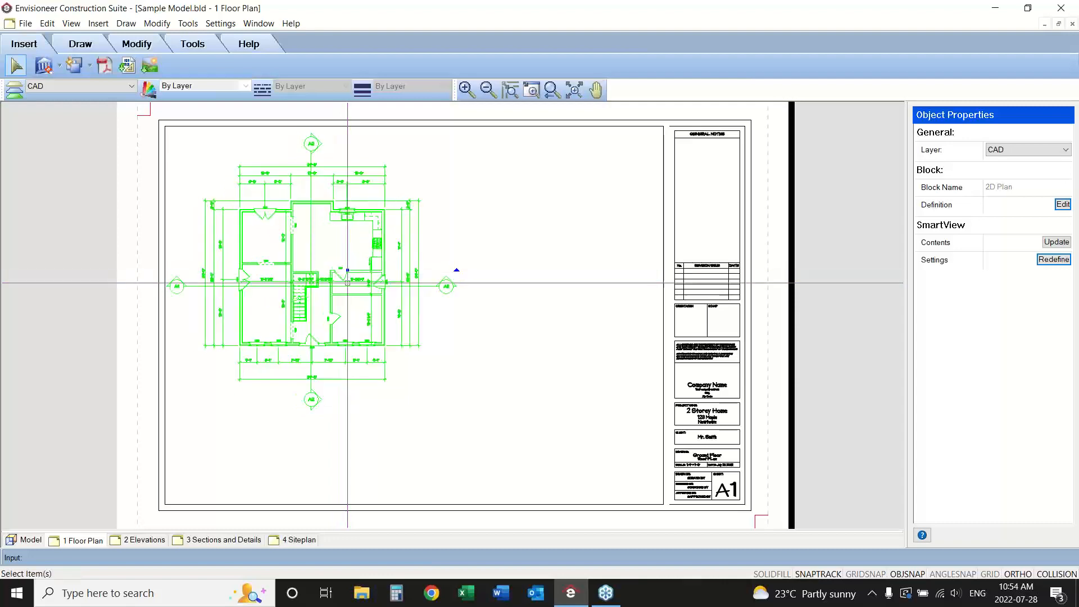
key("Escape")
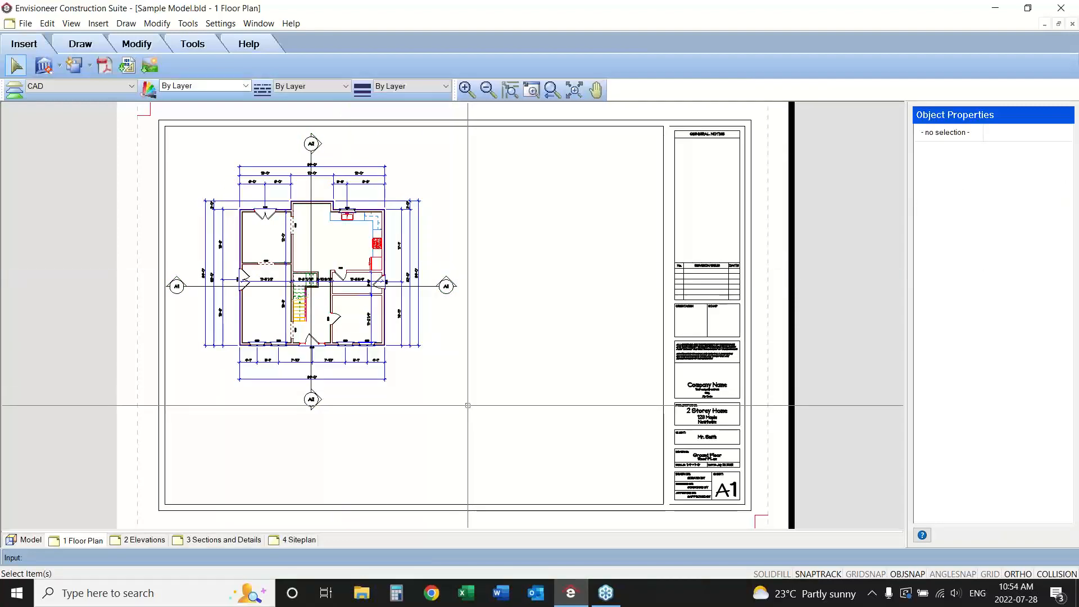
Start a new 2D SmartView of the Ground Floor and set its scale to 1/8" = 1'-0".
left_click(59, 66)
left_click(59, 83)
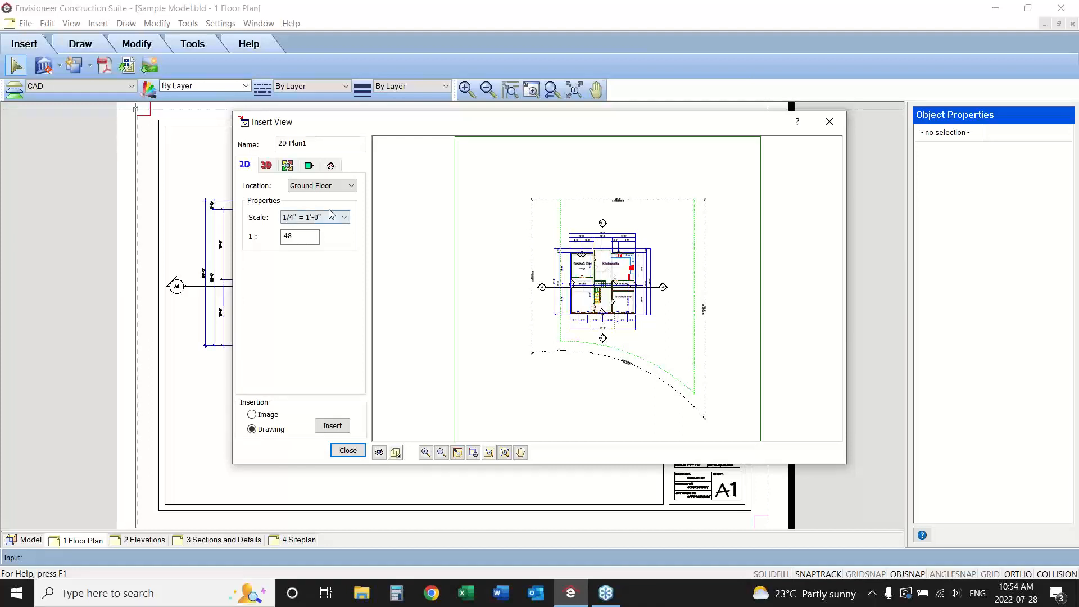
left_click(343, 217)
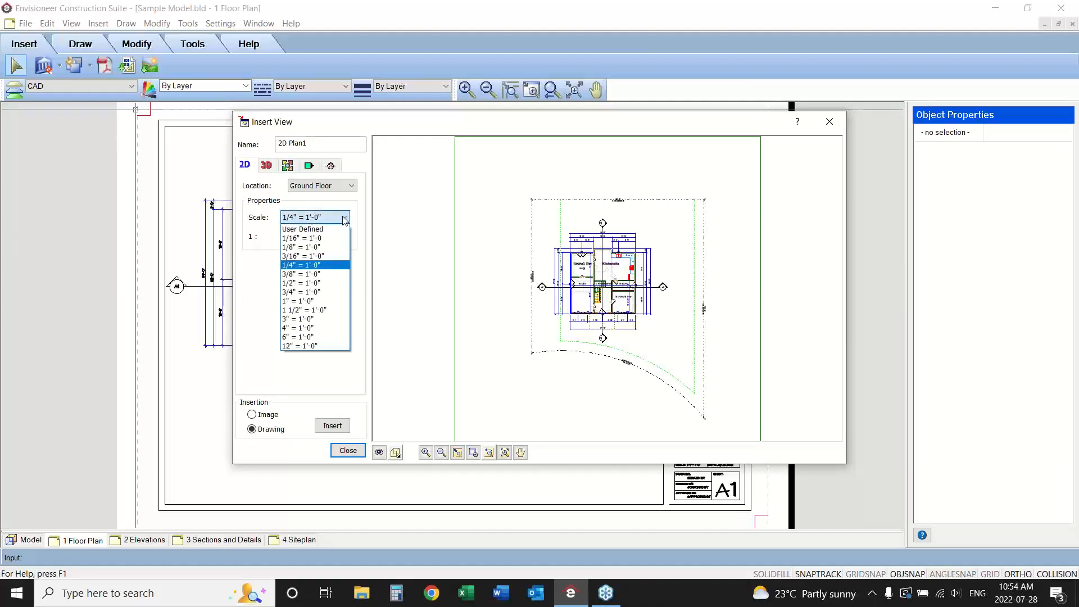
left_click(336, 248)
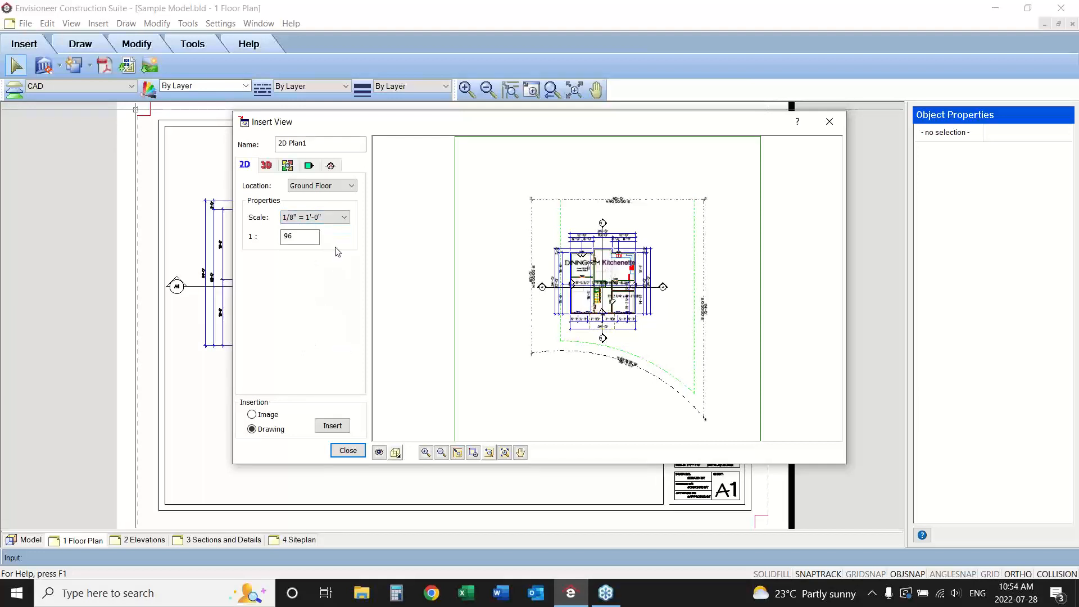
Hide all location elements, terrain elements, notation and viewing aids in the new SmartView's view filter.
left_click(379, 452)
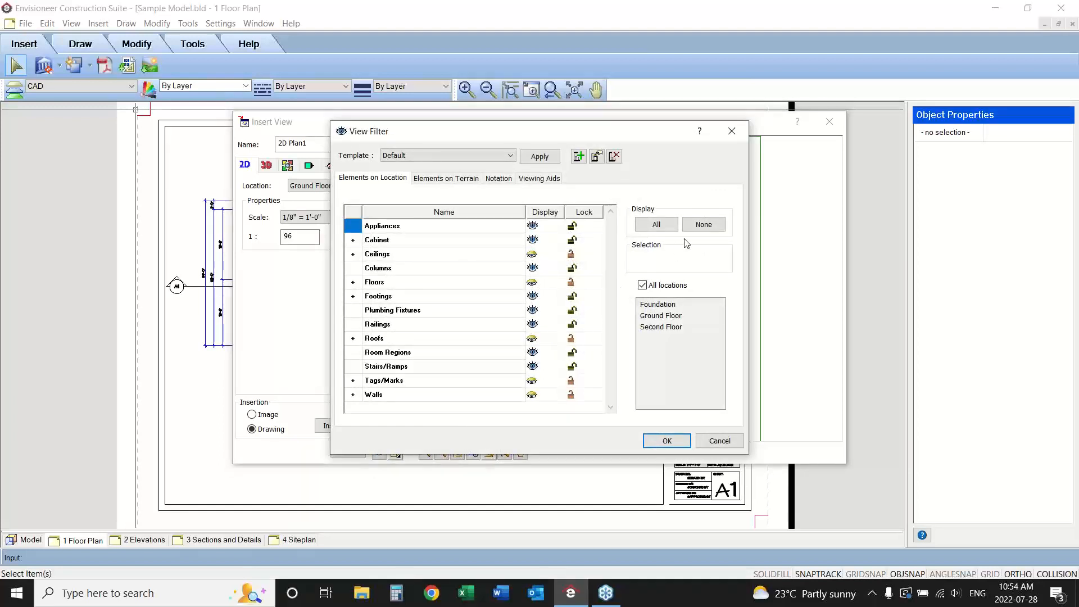
left_click(697, 225)
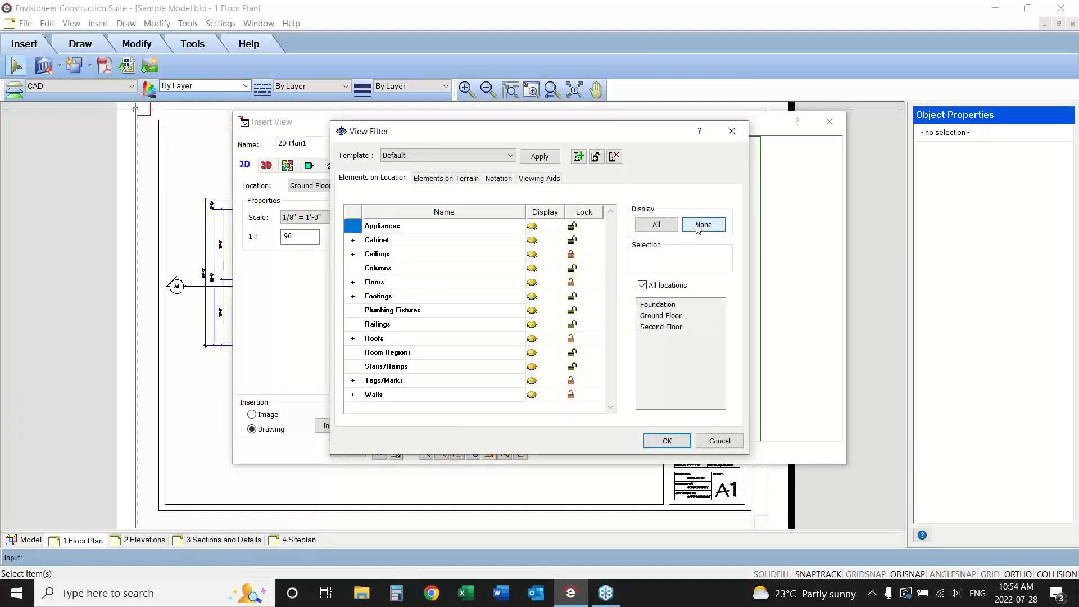
left_click(447, 179)
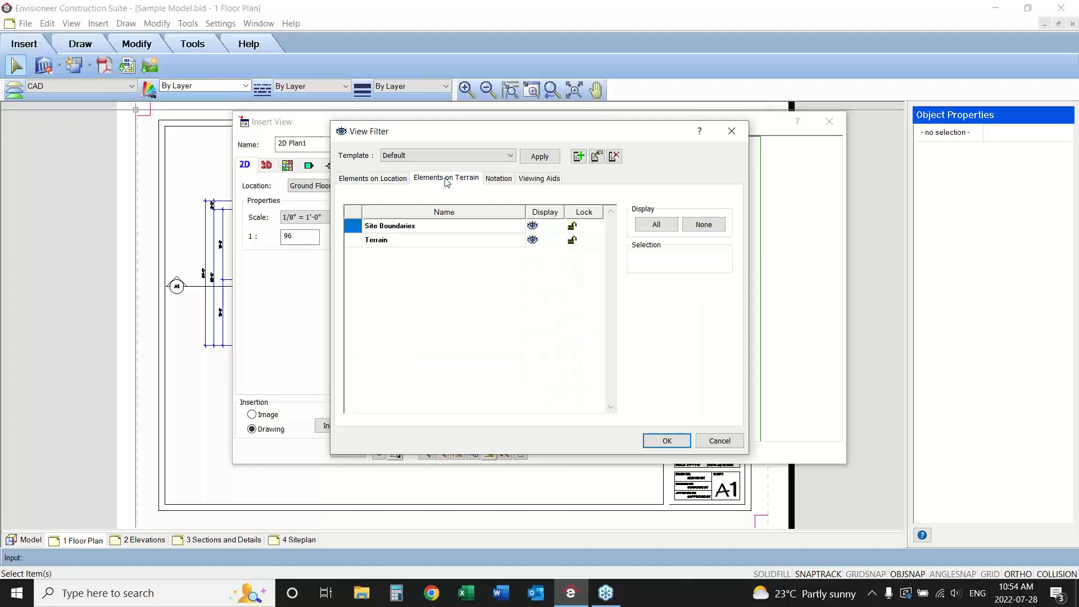
left_click(705, 226)
left_click(497, 179)
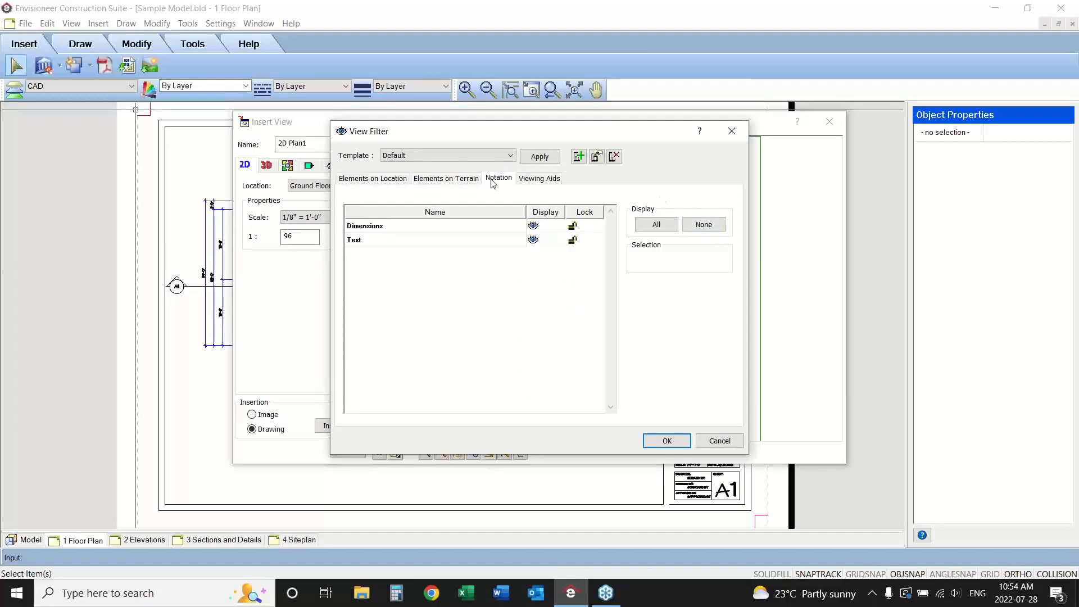
left_click(702, 224)
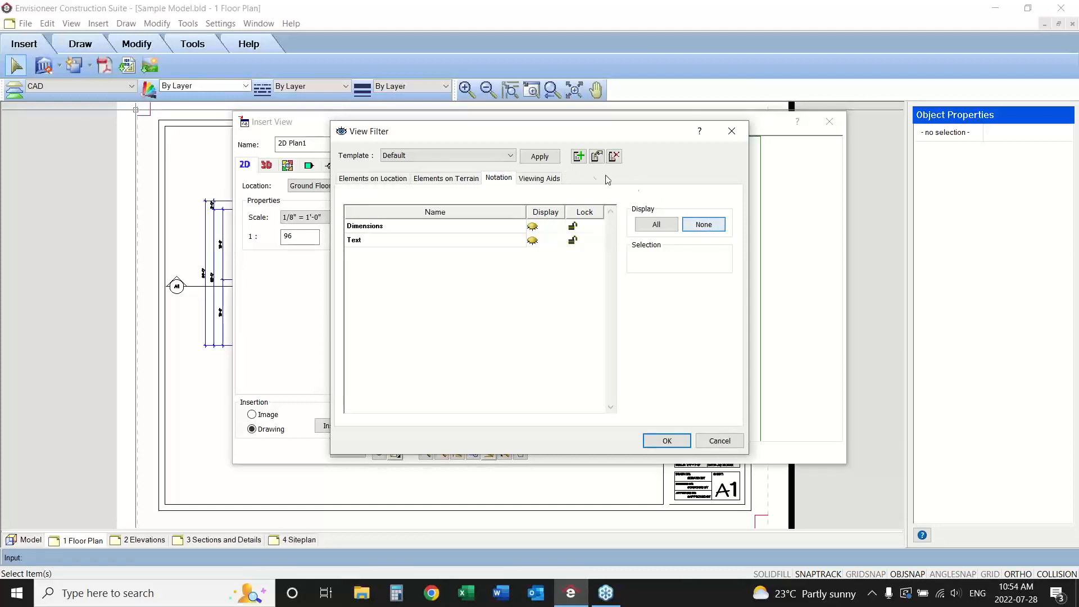
left_click(545, 178)
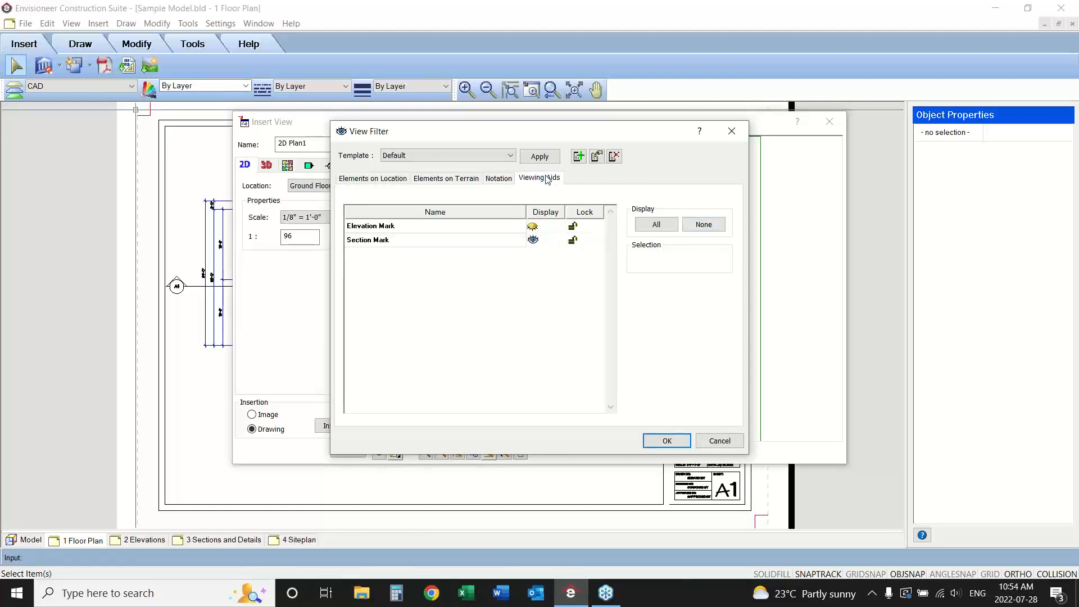
left_click(703, 224)
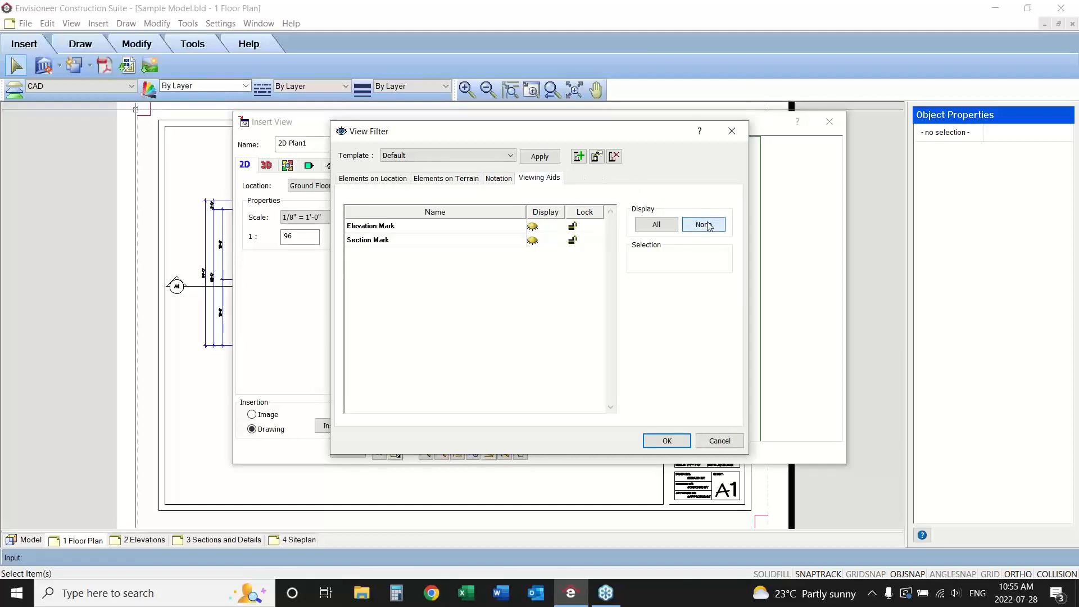
Expand the roof elements in the view filter and display only the roof surfaces for all locations.
left_click(378, 183)
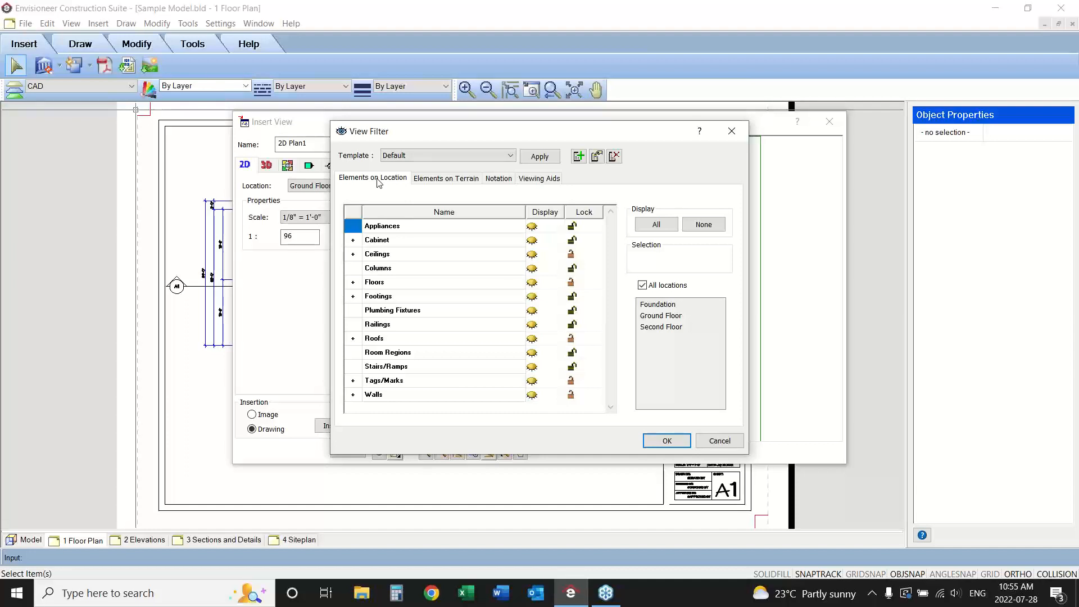
left_click(353, 339)
left_click(531, 368)
left_click(531, 367)
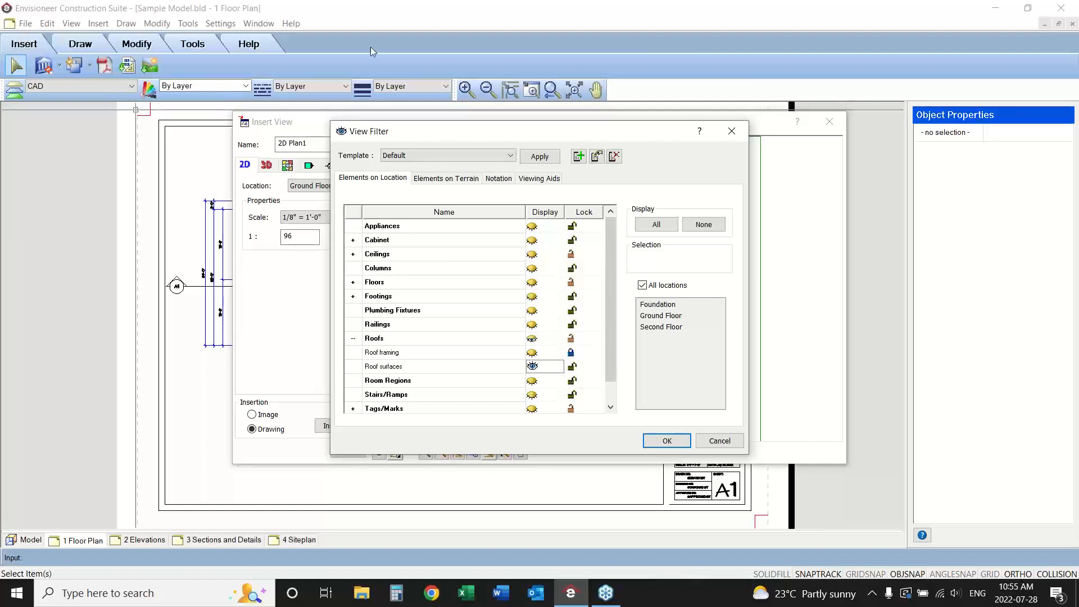
Apply the view filter and insert the roof plan as a drawing in the sheet's upper right area, beside the floor plan.
left_click(658, 442)
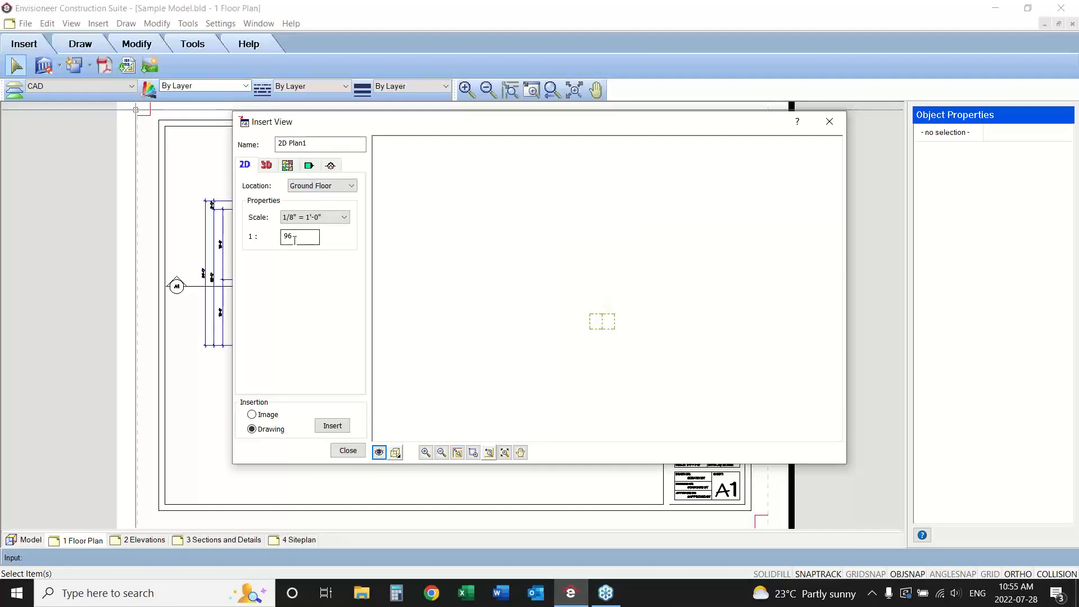
left_click(327, 427)
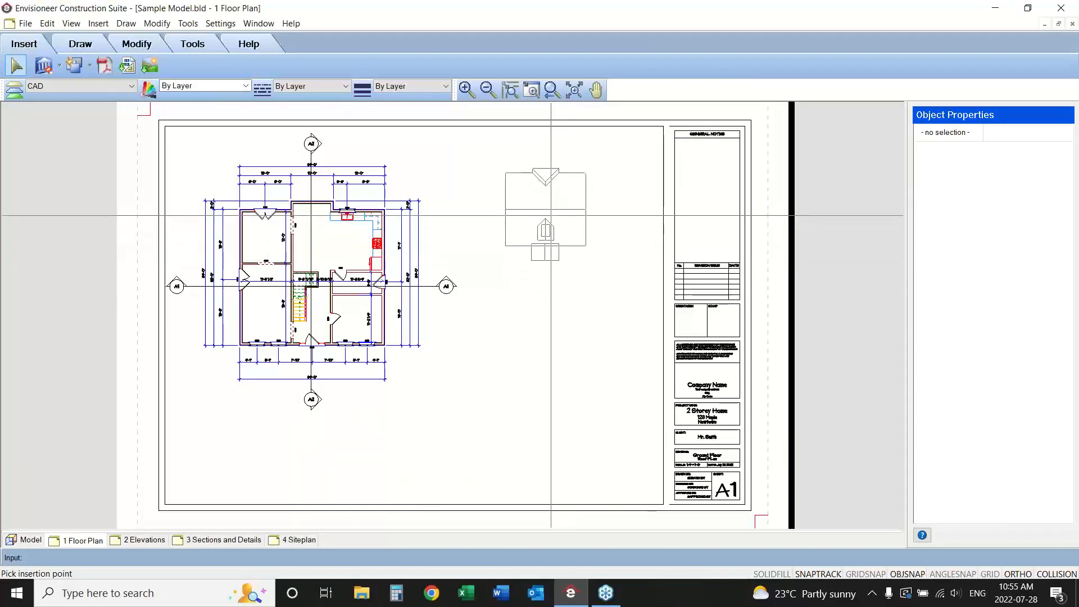
left_click(555, 209)
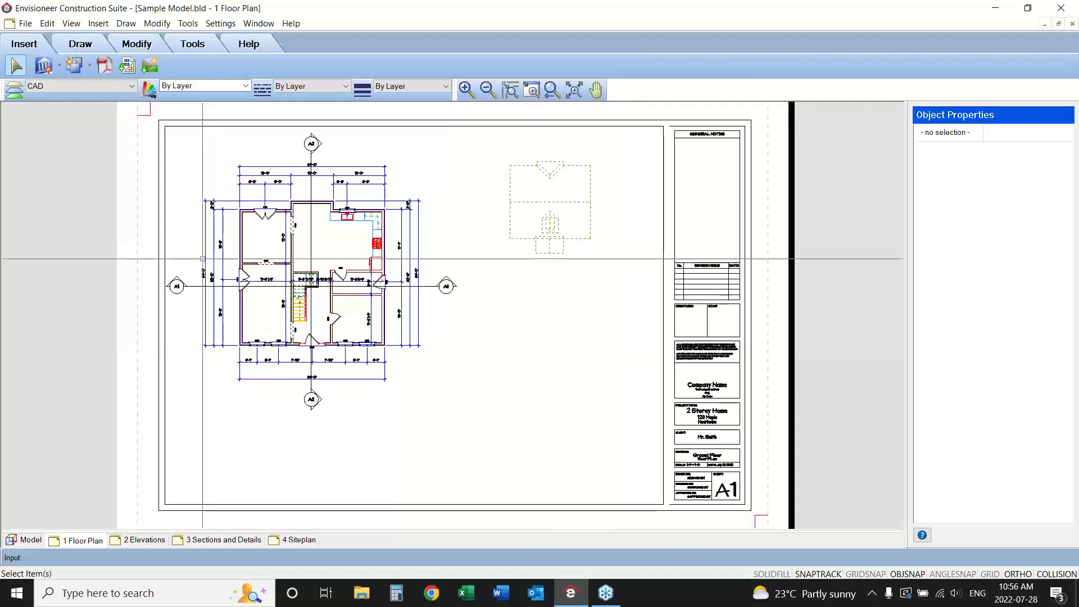
Start a new 2D SmartView of the Second Floor.
left_click(59, 66)
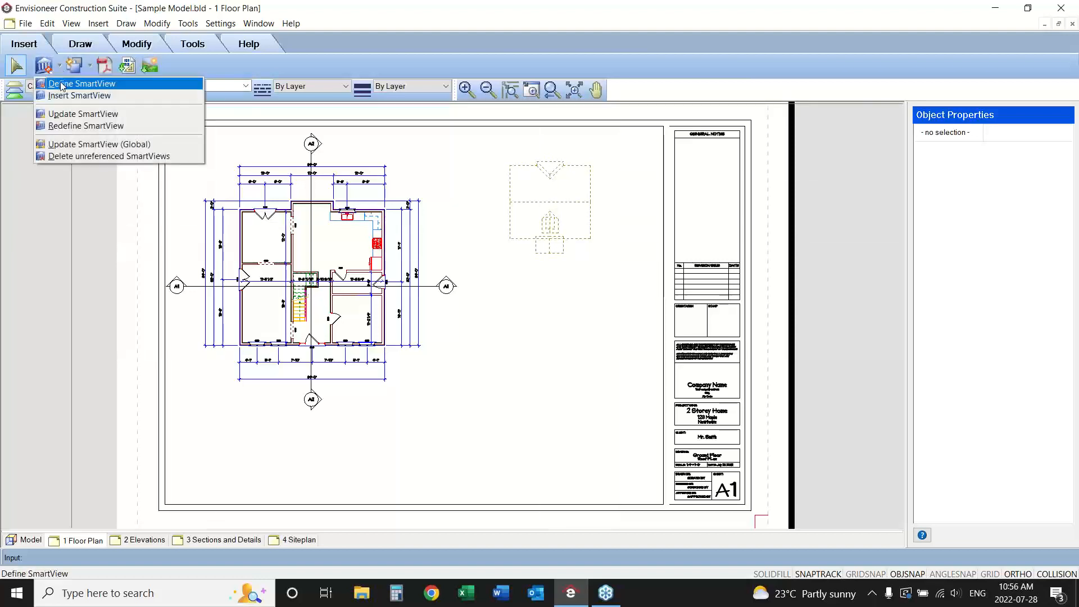
left_click(62, 84)
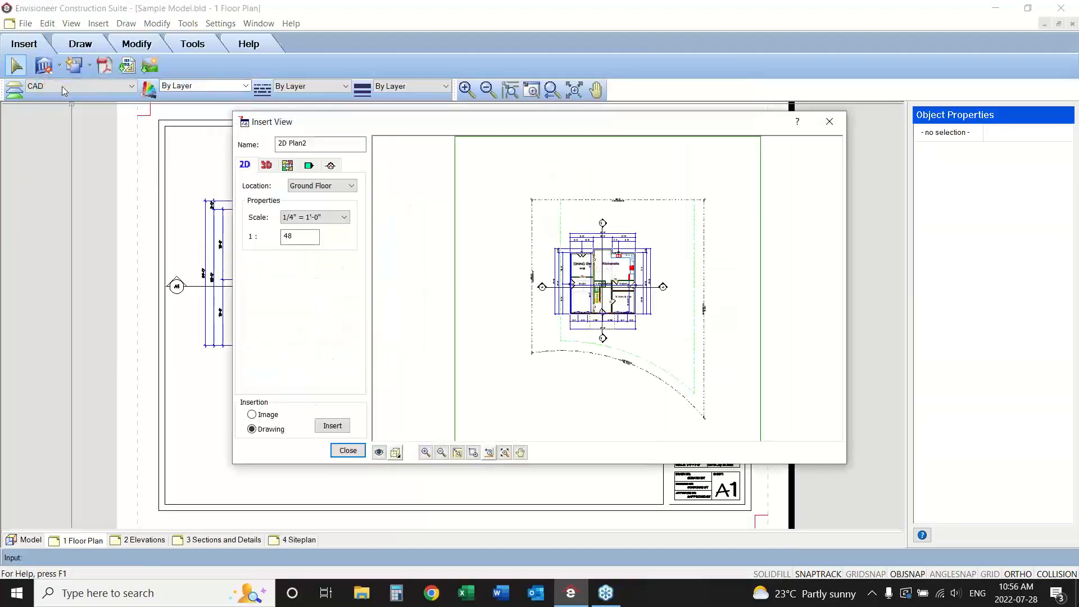
left_click(315, 188)
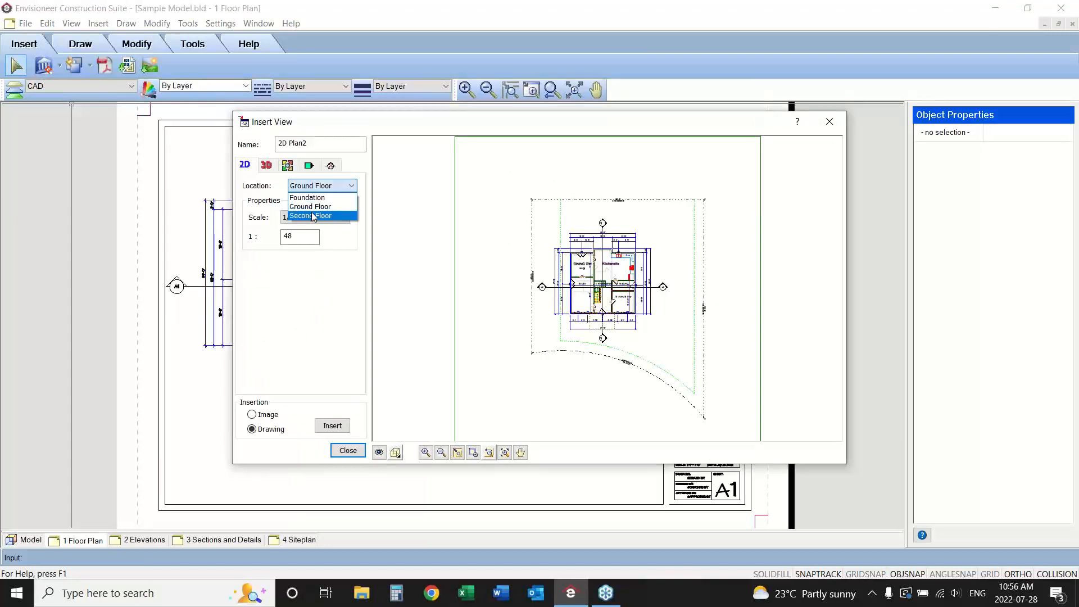
left_click(312, 216)
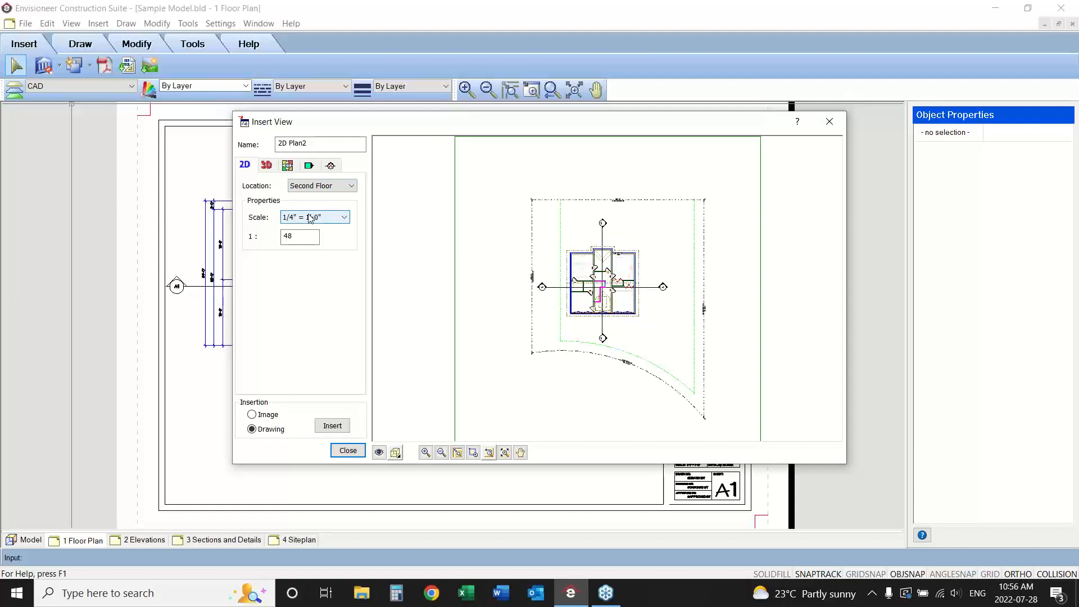
In the SmartView's view filter, turn off the all-locations option and hide every element on the Foundation and Ground Floor.
left_click(379, 453)
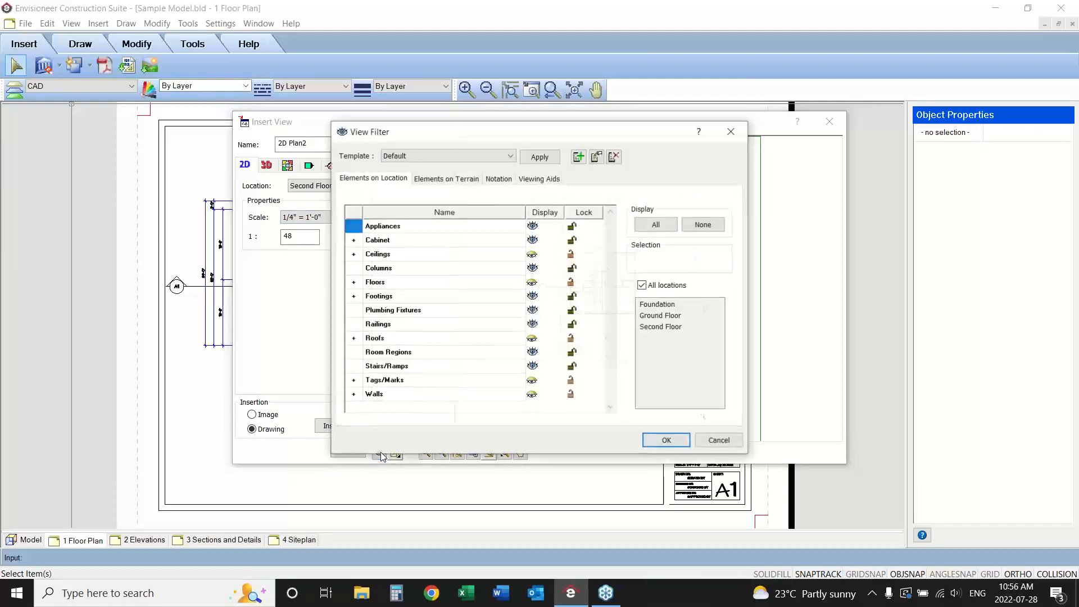
left_click(642, 285)
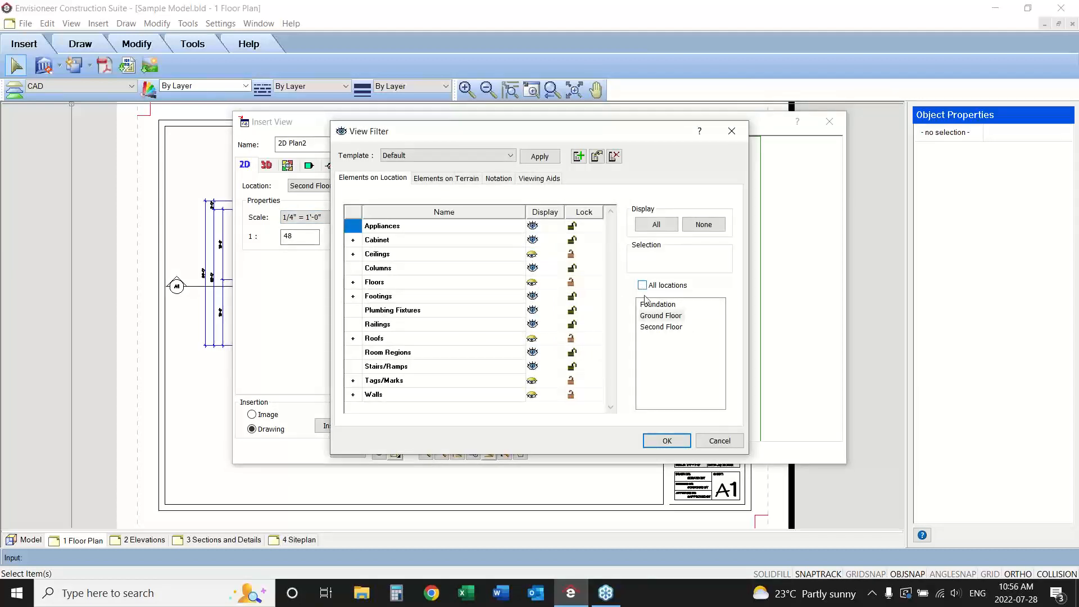
left_click(647, 306)
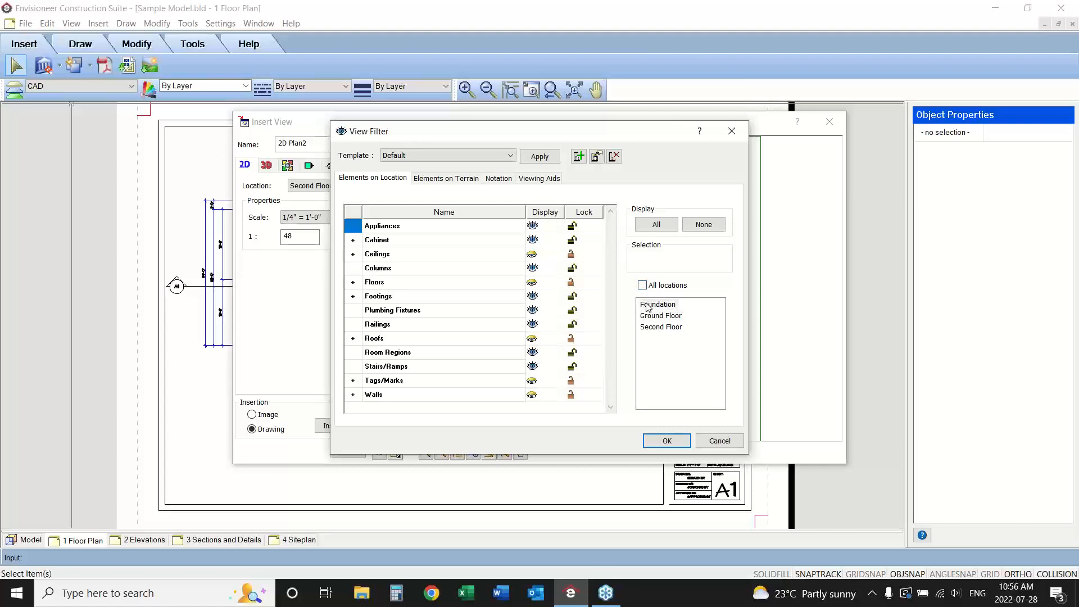
left_click(704, 225)
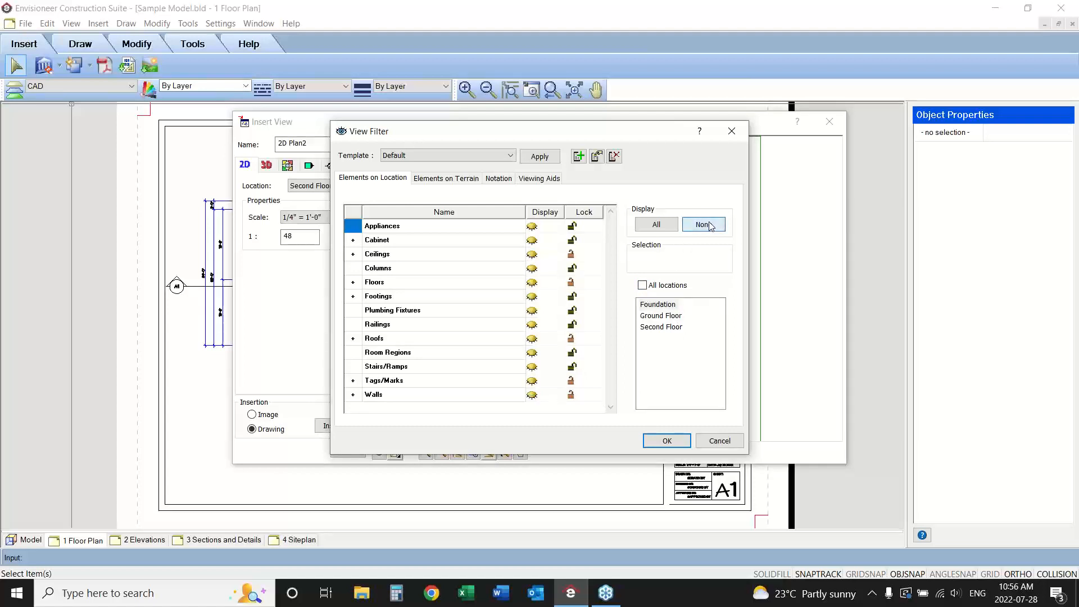
left_click(653, 317)
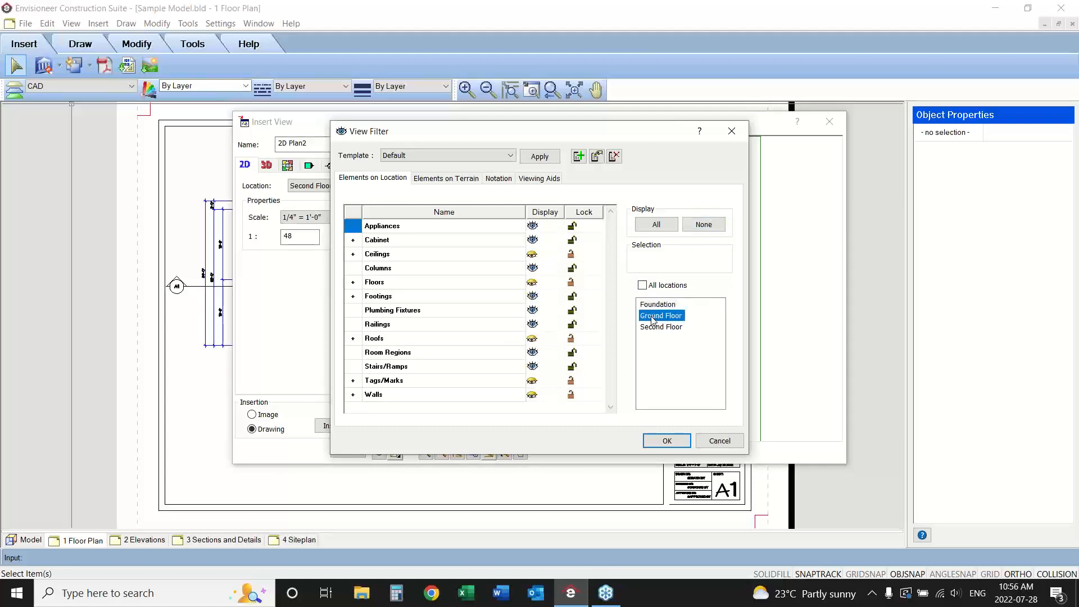
left_click(700, 225)
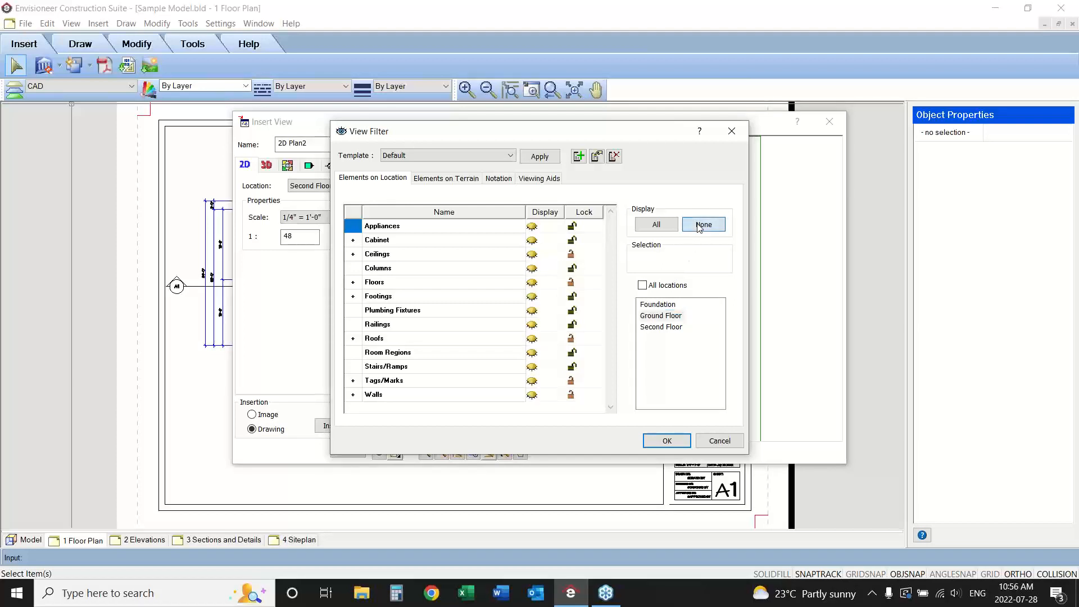
Hide the ceilings, floors and roofs on the Second Floor in the view filter.
left_click(648, 327)
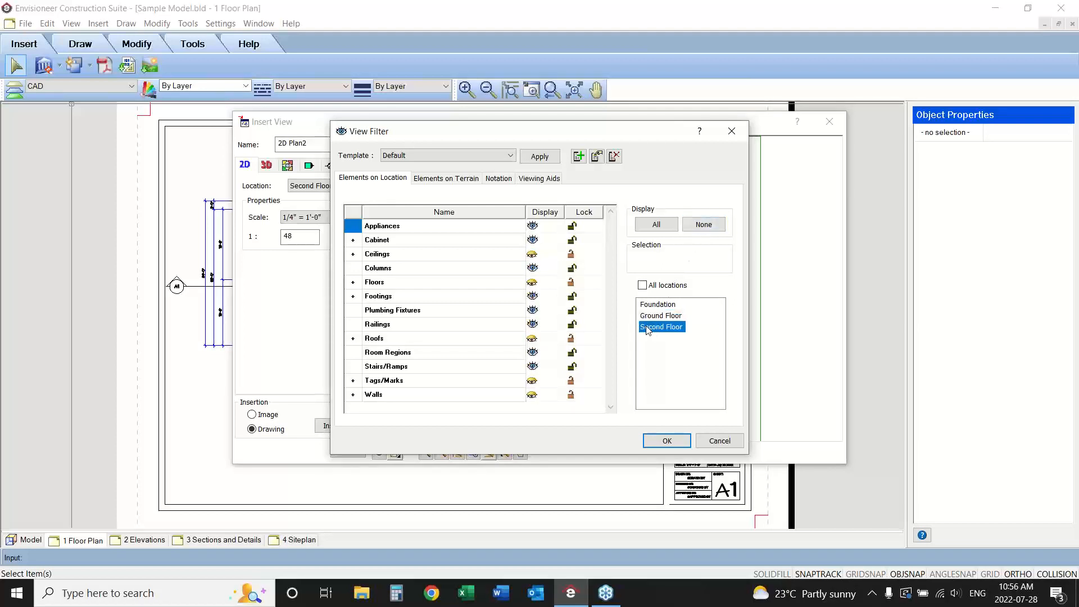
left_click(532, 254)
left_click(532, 282)
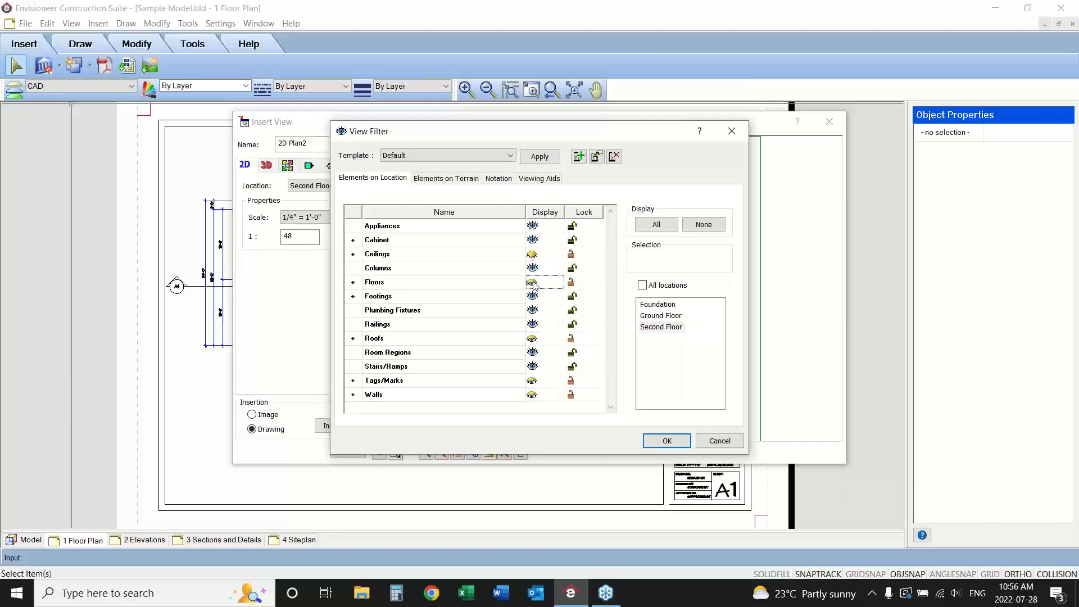
left_click(532, 338)
Hide all terrain elements plus the elevation and section marks, and apply the view filter to the SmartView.
left_click(445, 178)
left_click(688, 227)
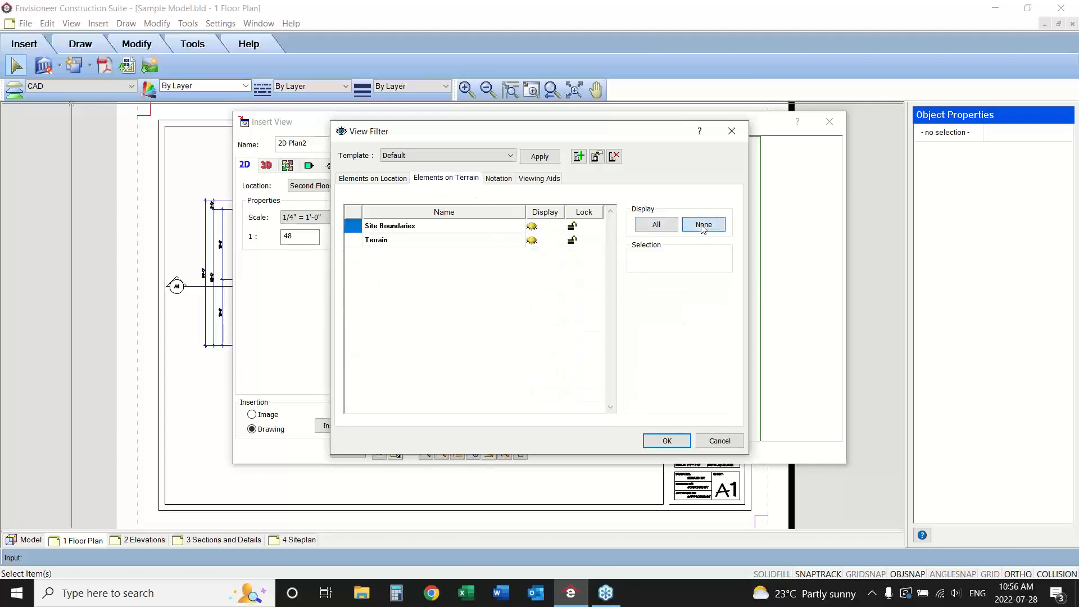
left_click(500, 179)
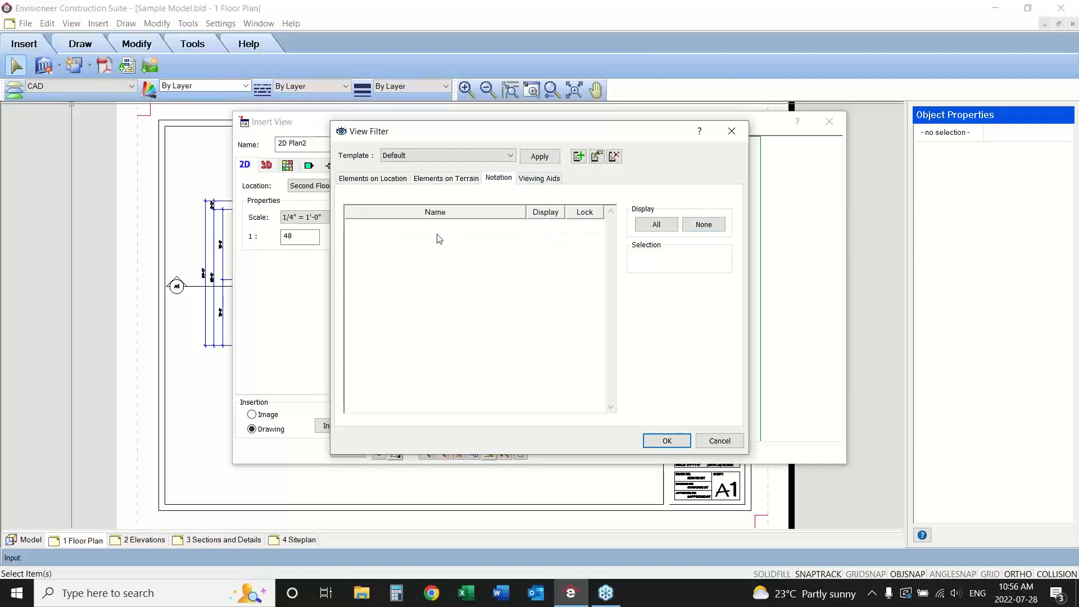
left_click(548, 178)
left_click(532, 240)
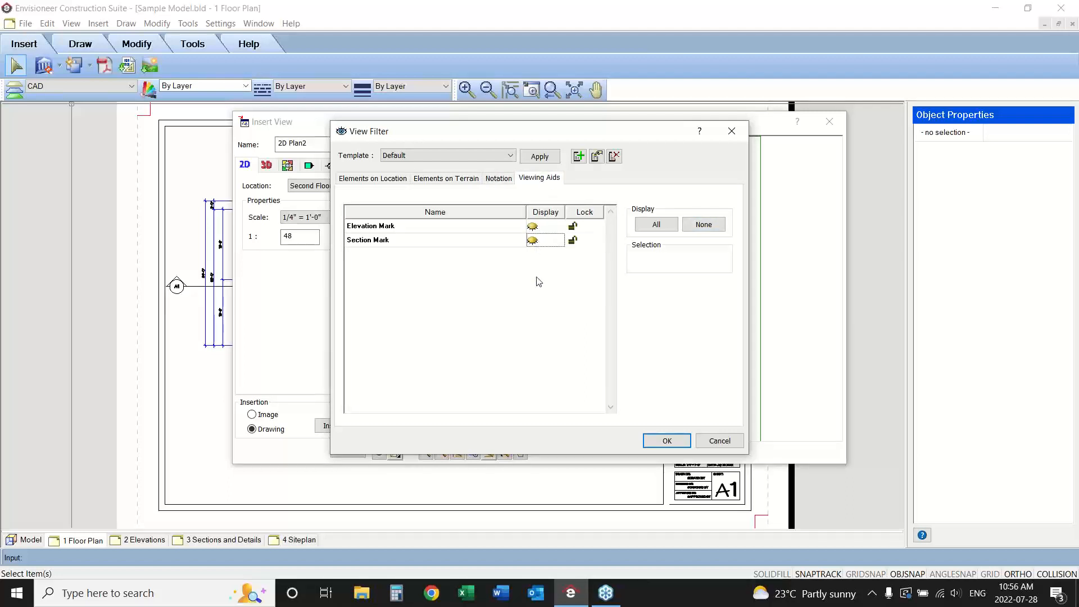
left_click(652, 440)
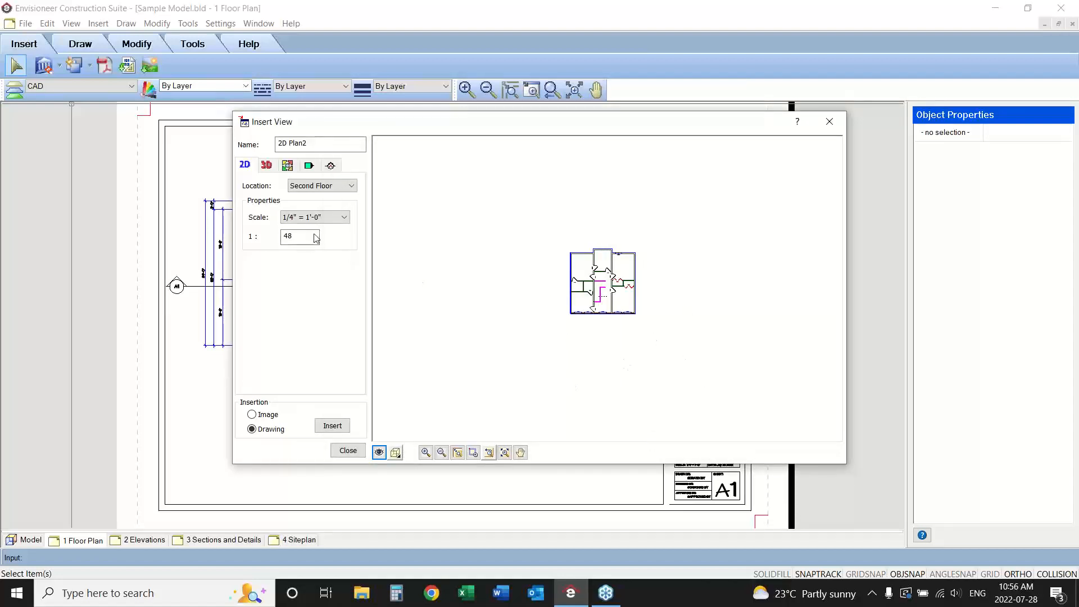
Set the Second Floor view's scale to 3/16" = 1'-0" and insert it as a drawing below the roof plan.
left_click(343, 218)
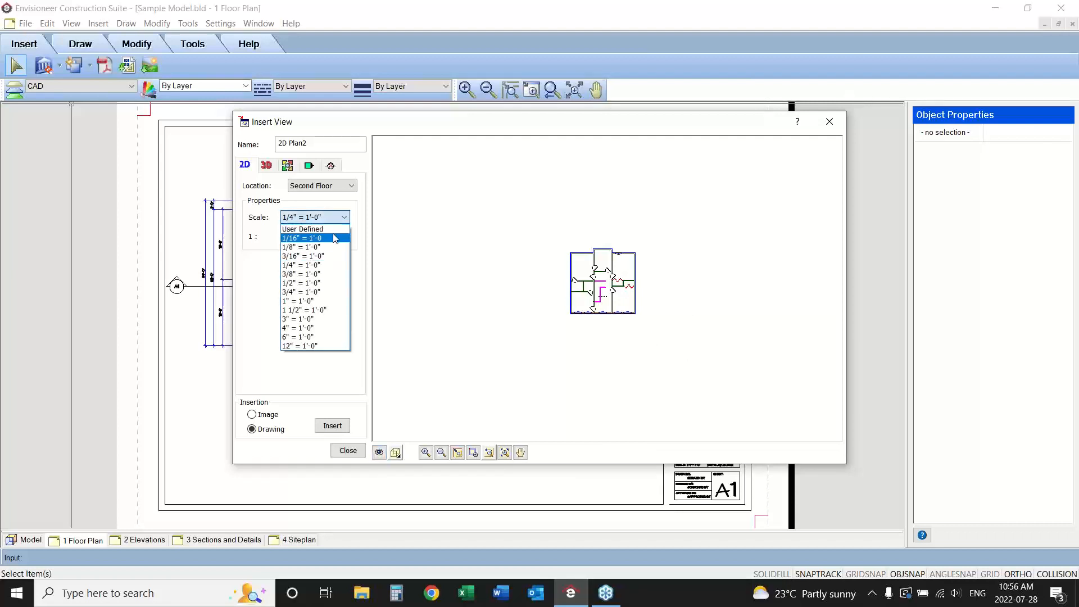
left_click(328, 257)
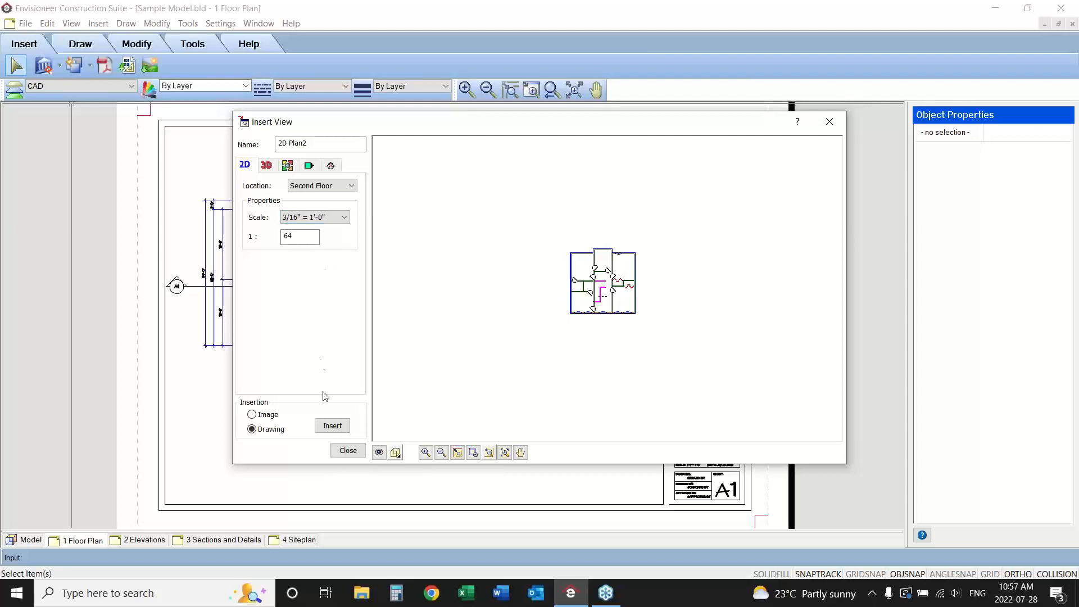
left_click(332, 426)
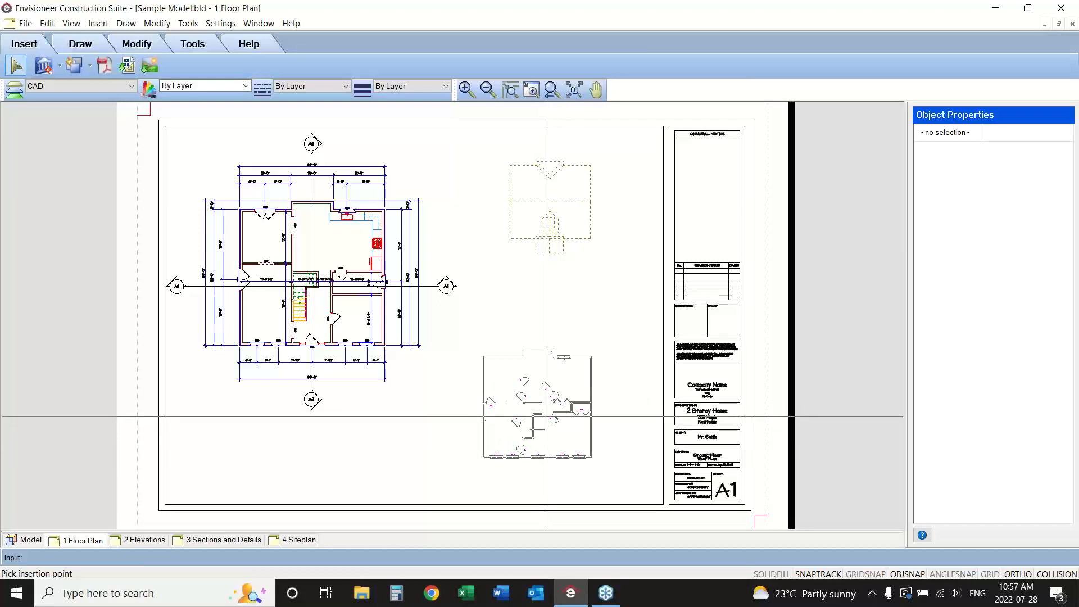
left_click(545, 416)
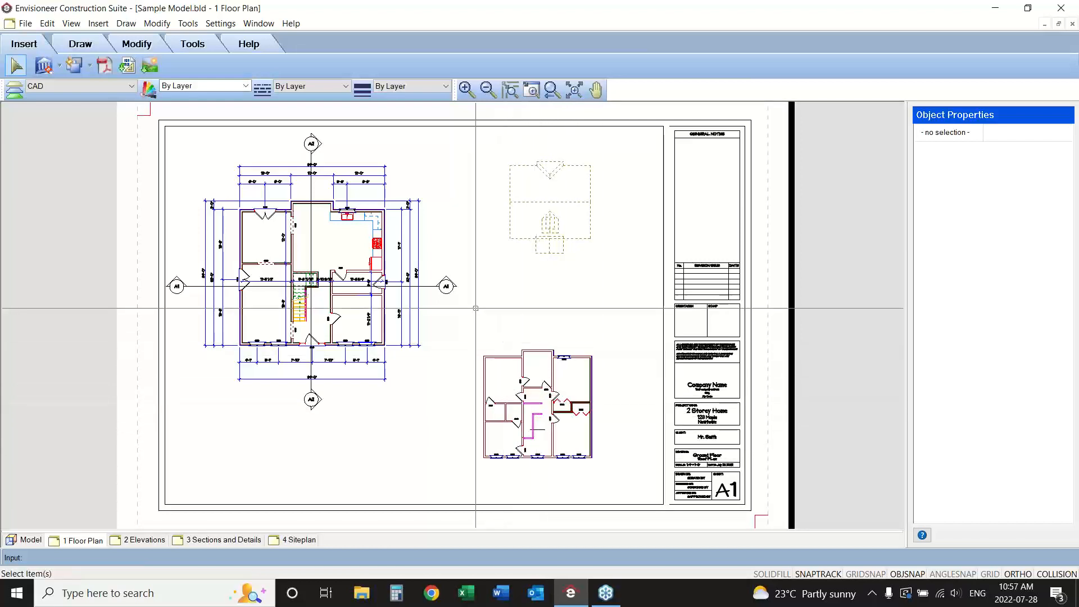
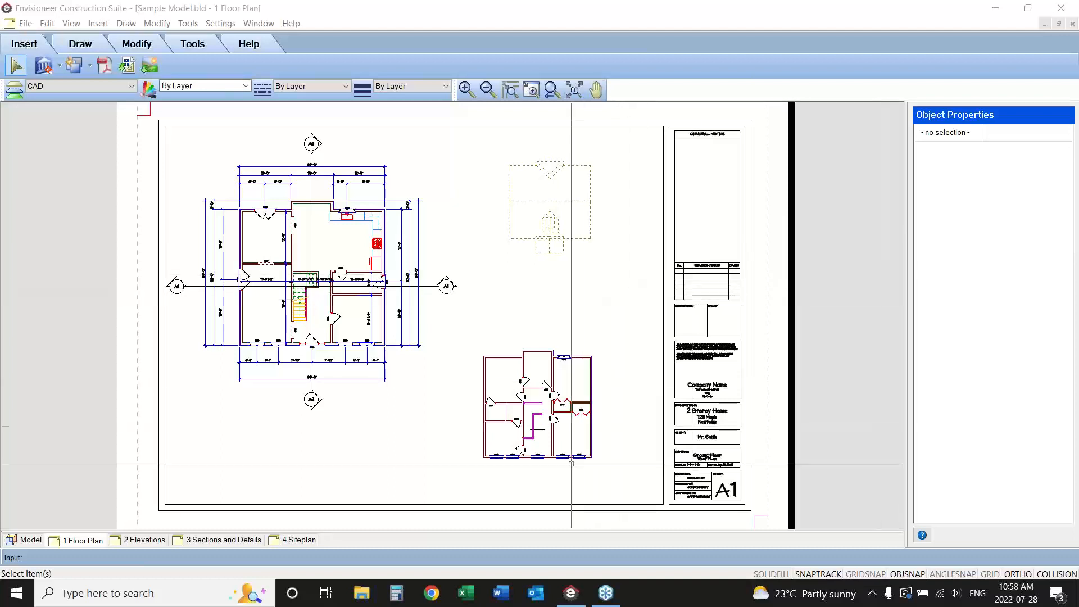
Switch the model to the Second Floor and add automatic exterior dimensions around it.
left_click(29, 540)
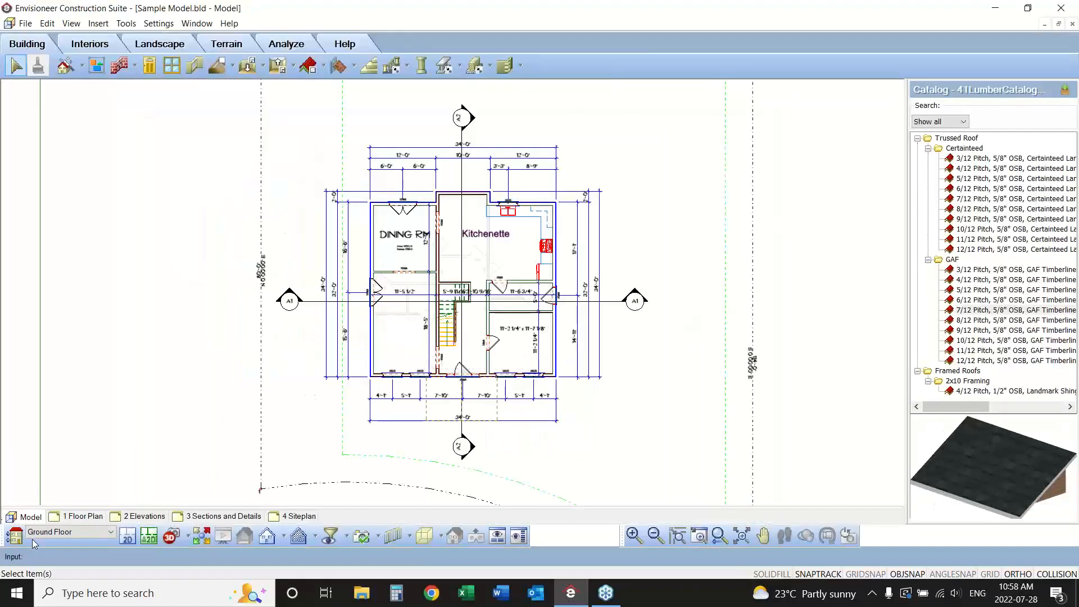
left_click(76, 531)
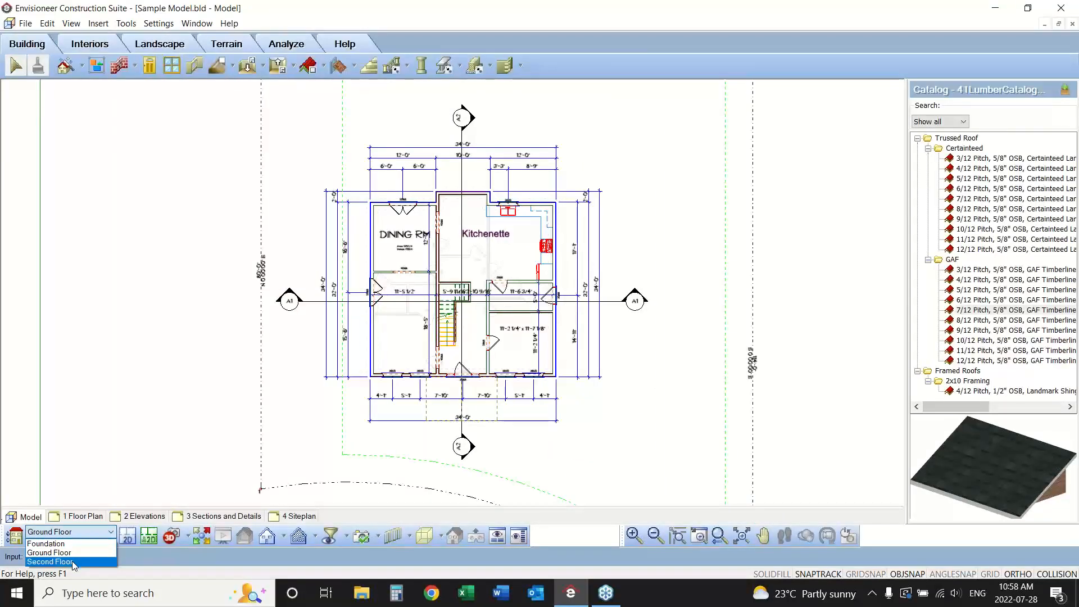
left_click(72, 561)
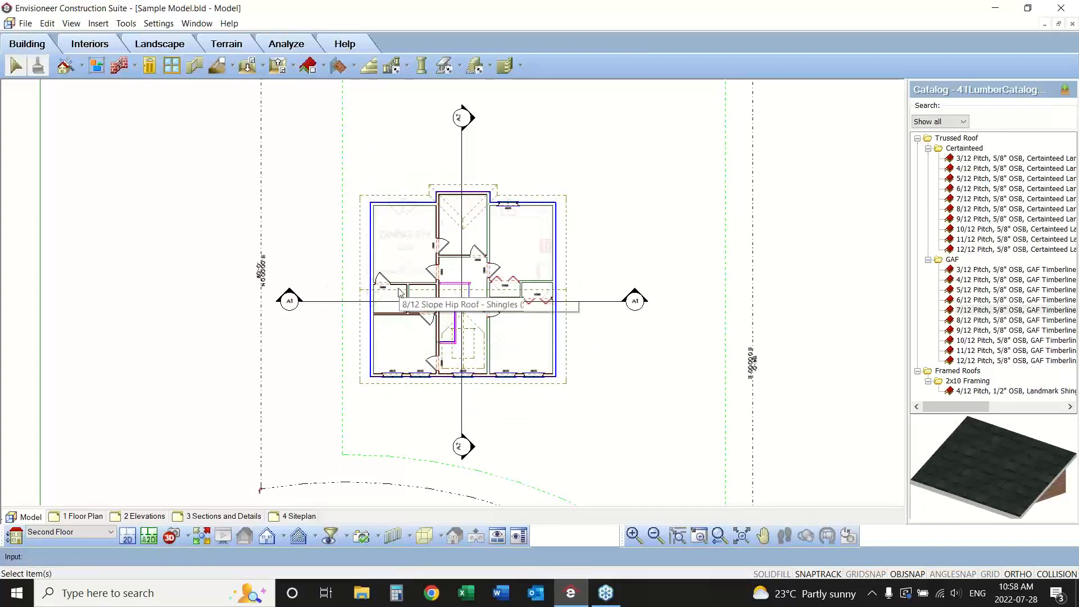
left_click(125, 23)
mouse_move(168, 49)
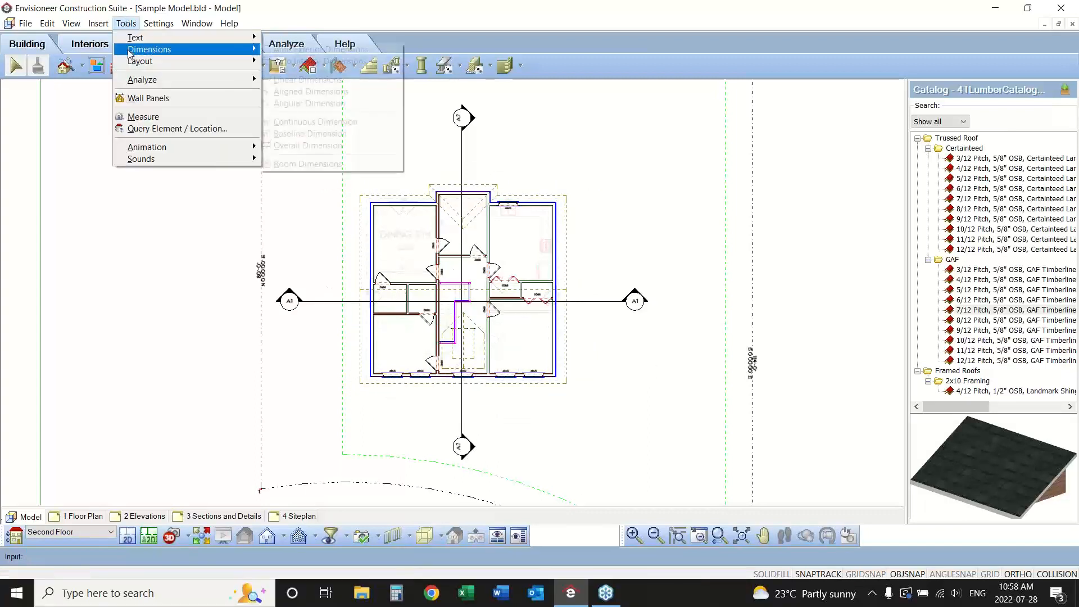
left_click(303, 52)
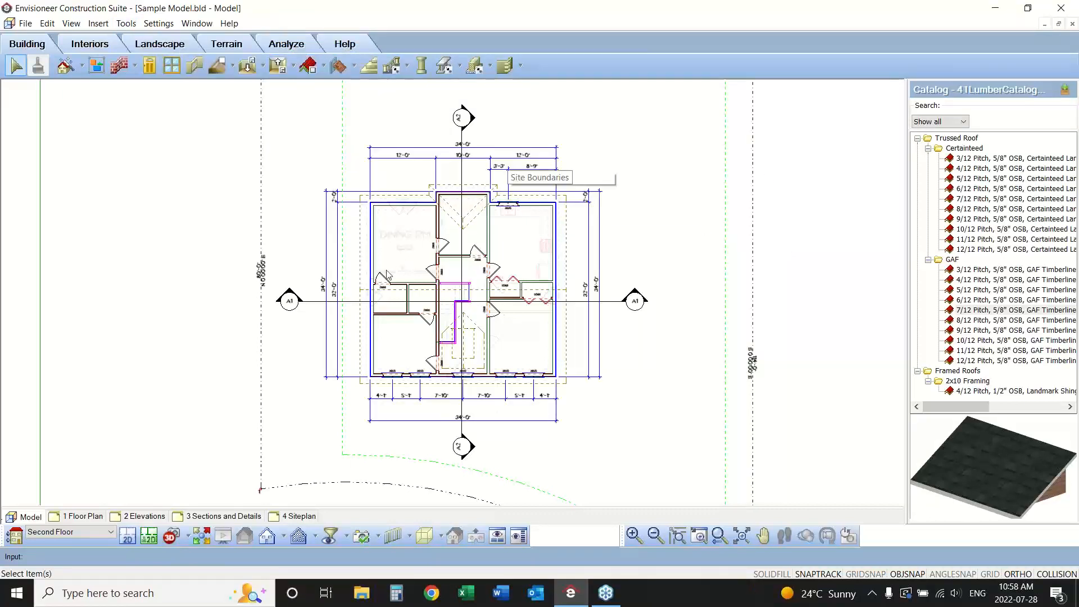
On the Floor Plan sheet, update the contents of the Second Floor SmartView and inspect its dimensions up close.
left_click(89, 516)
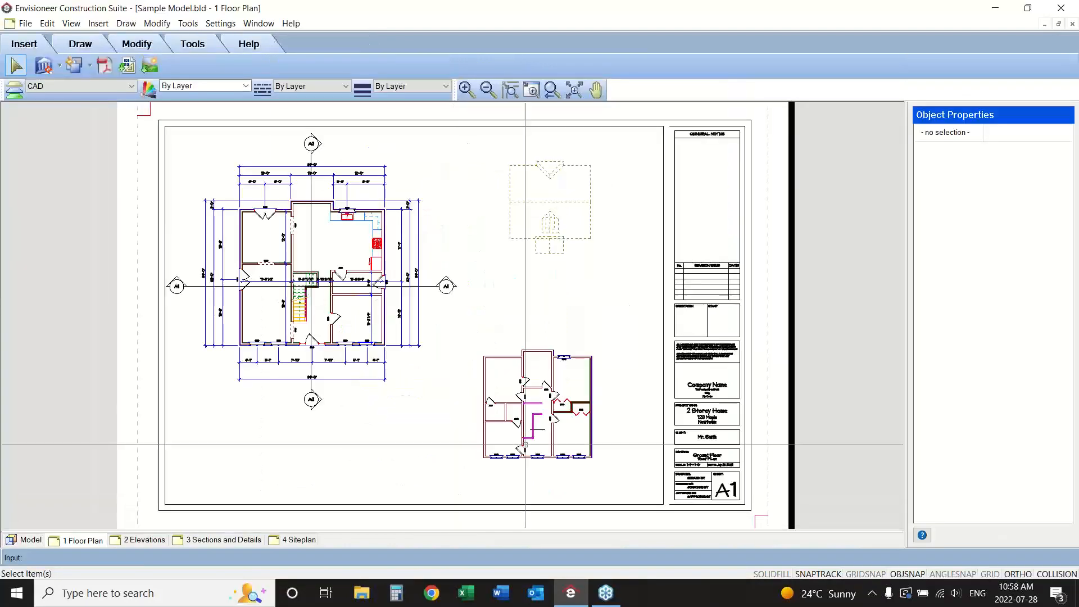
left_click(522, 358)
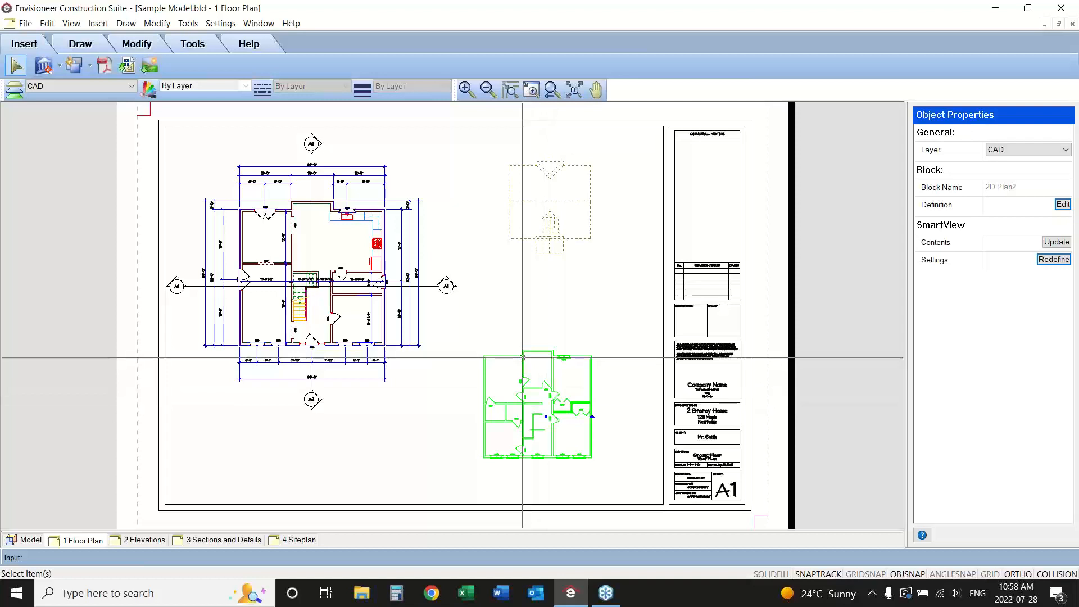
left_click(1064, 262)
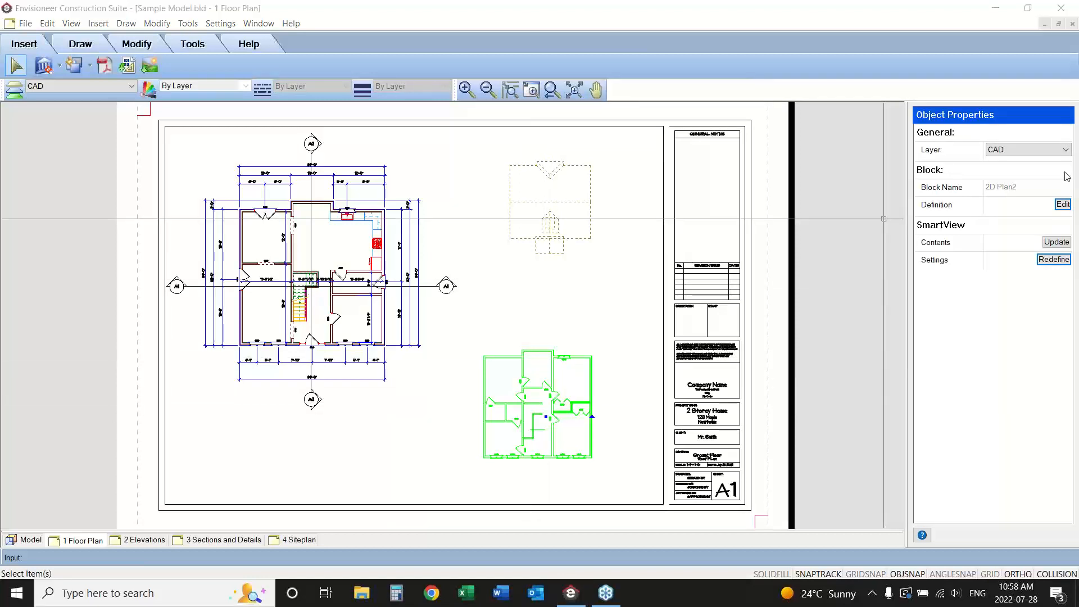
left_click(1056, 242)
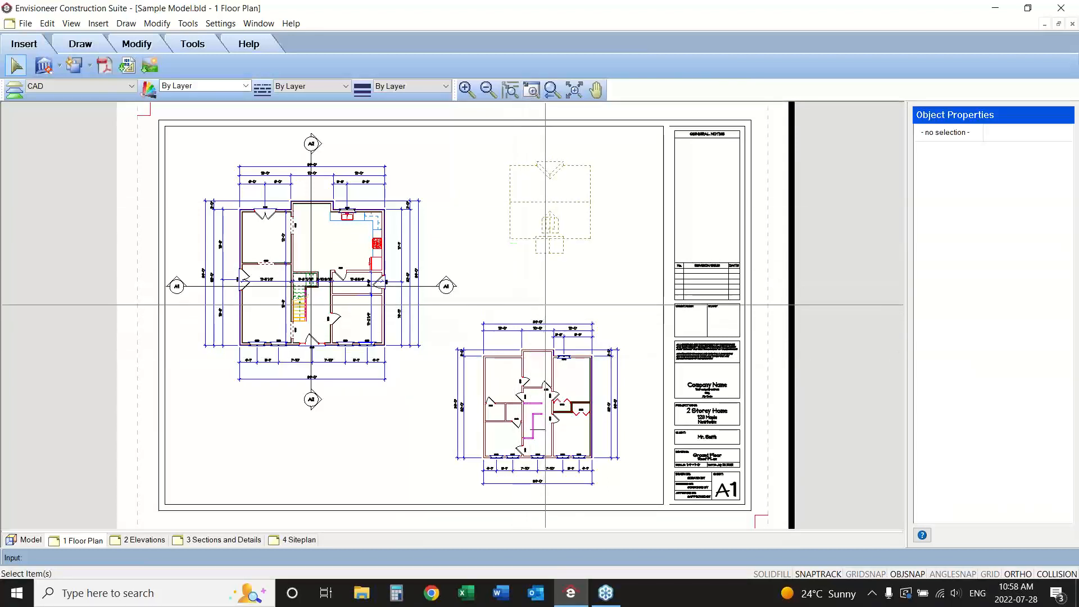
left_click_drag(545, 306, 401, 368)
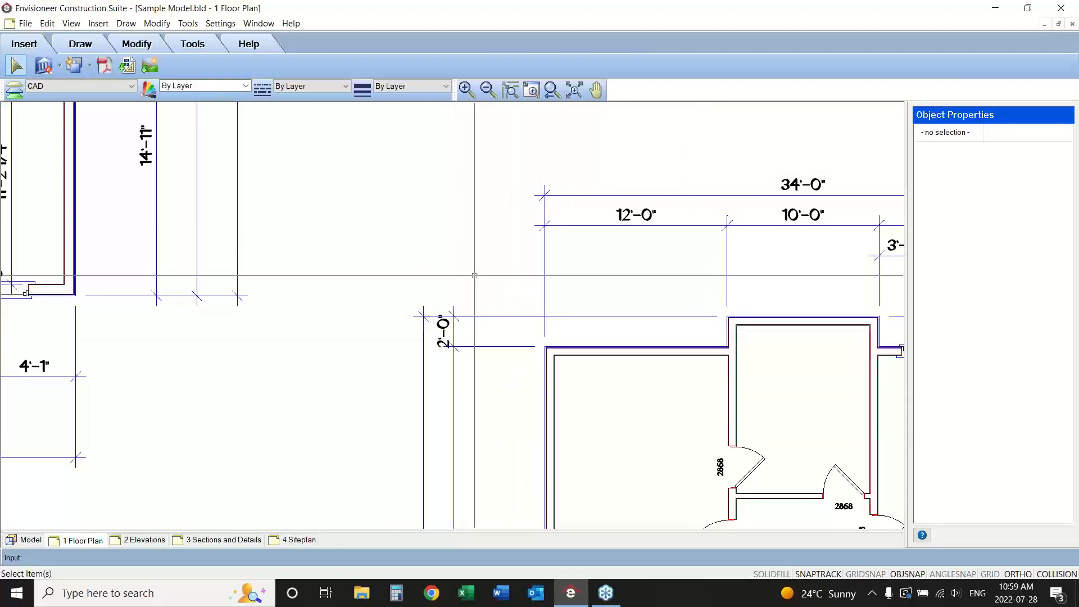
left_click(552, 91)
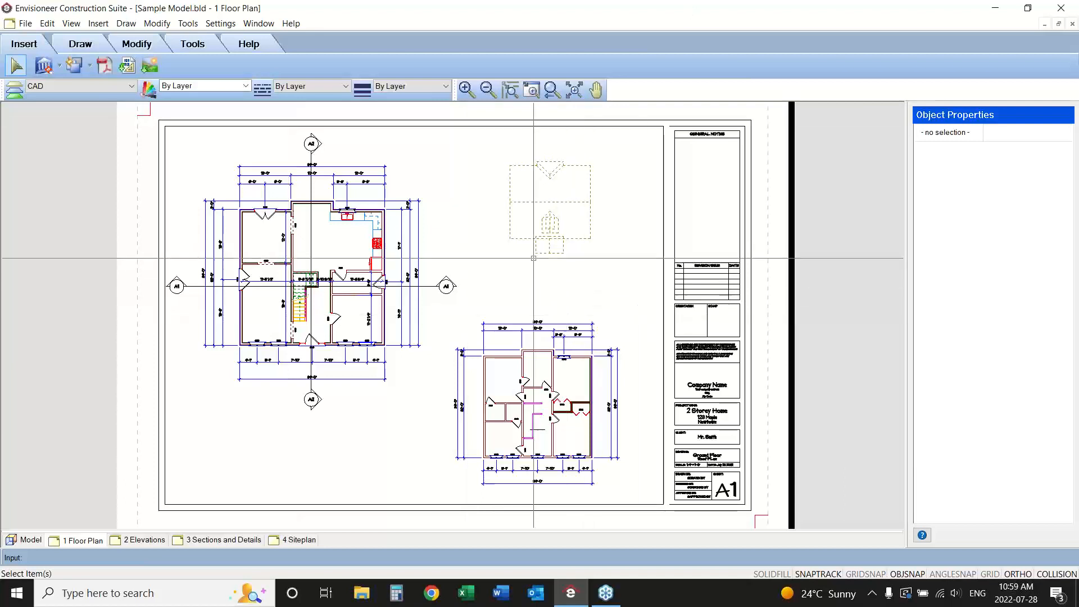
Redefine the roof plan SmartView so its view filter displays dimensions, and update the drawing on the sheet.
left_click(522, 239)
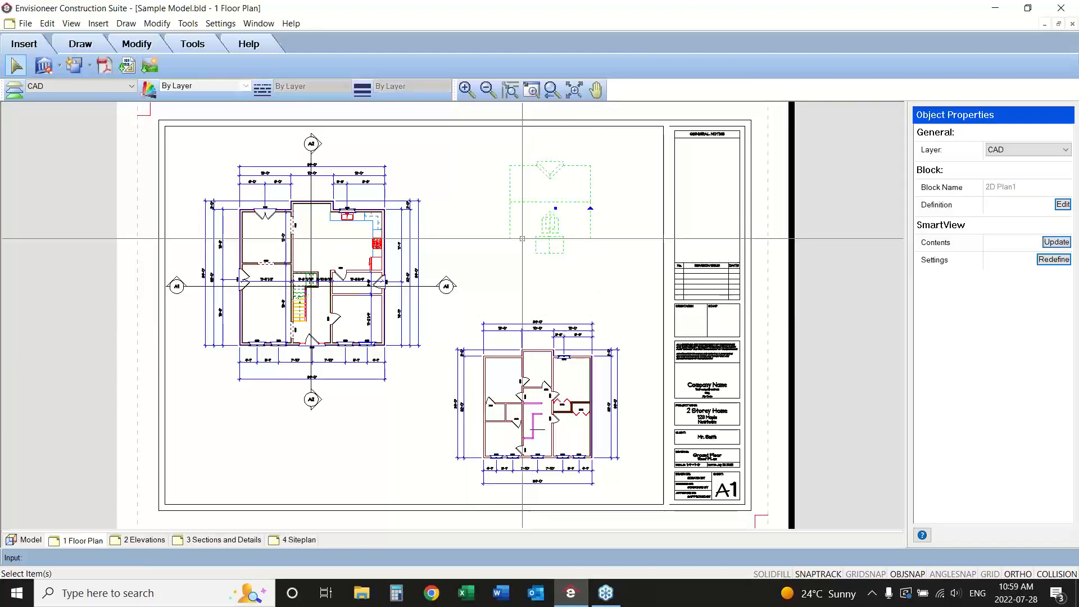
left_click(1052, 262)
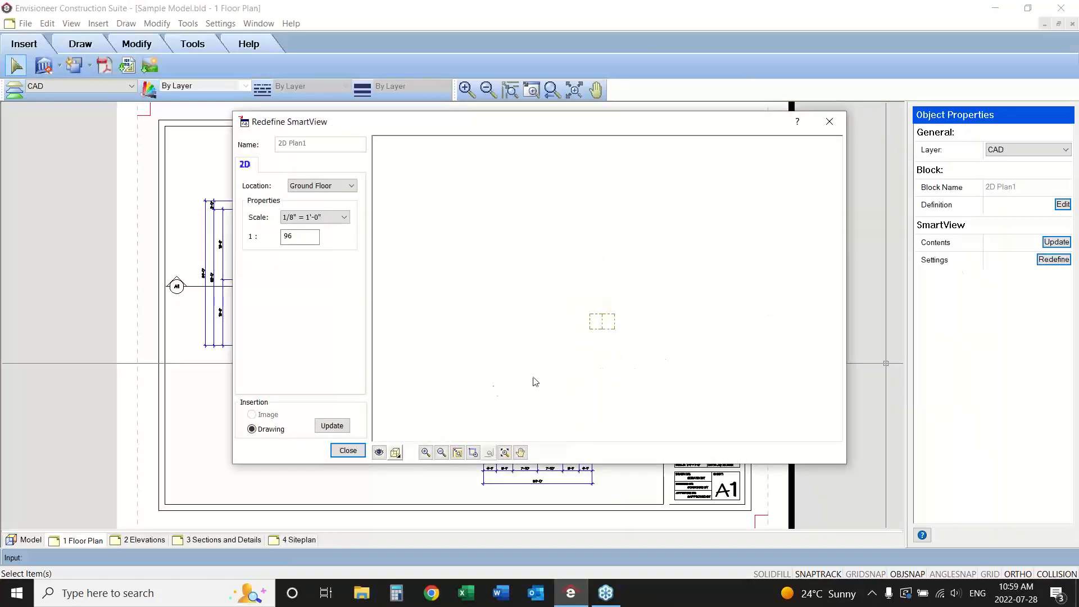
left_click(379, 453)
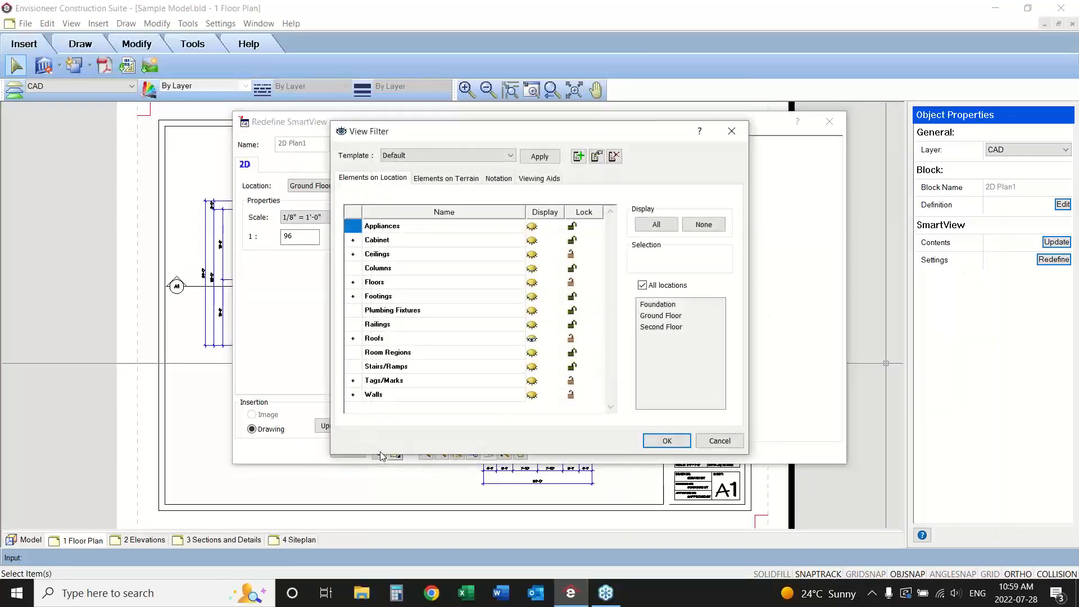
left_click(498, 178)
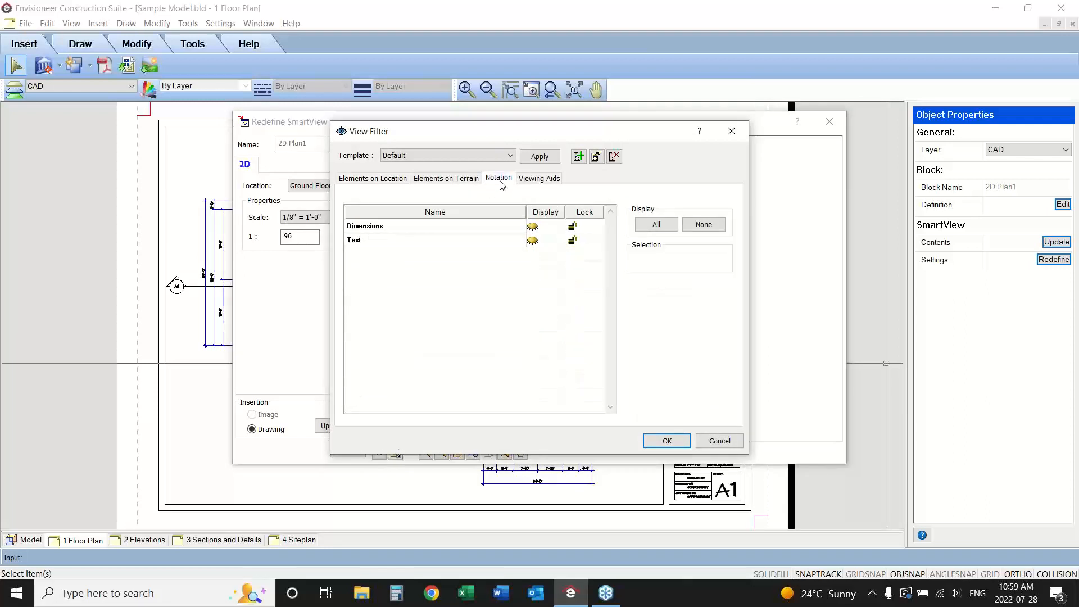
left_click(680, 443)
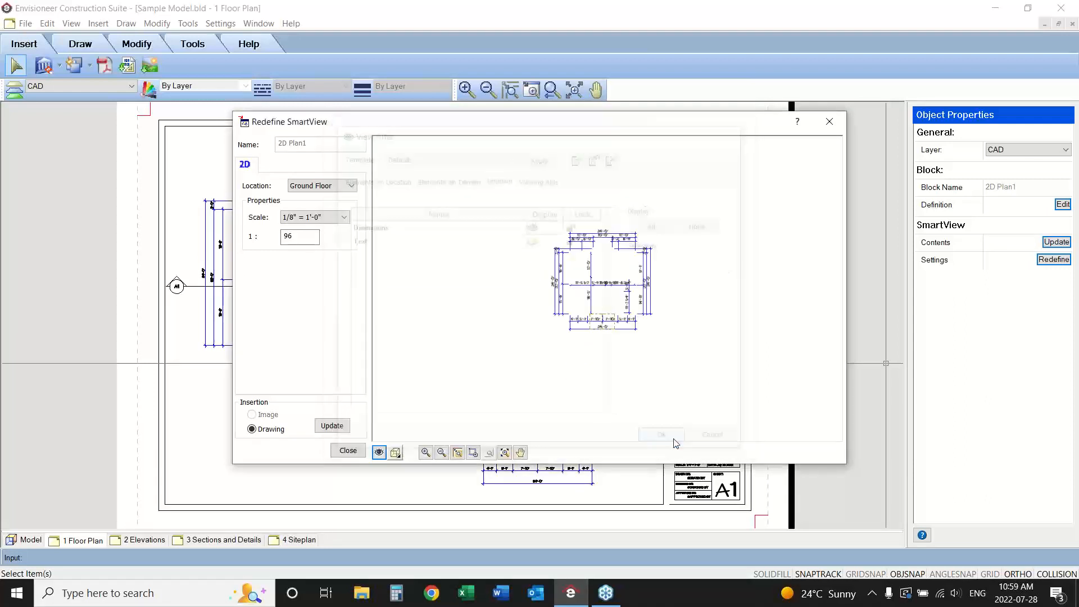
left_click(332, 425)
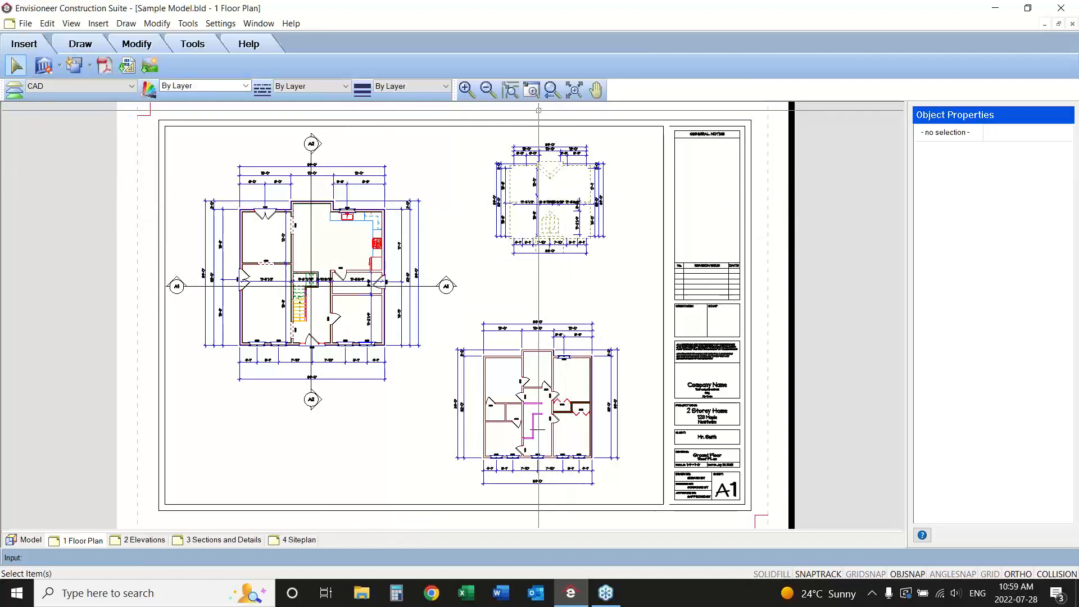
Move the roof plan about 6'-1 5/8" in the 180° direction on the sheet, toward the ground floor plan.
left_click_drag(523, 198, 399, 267)
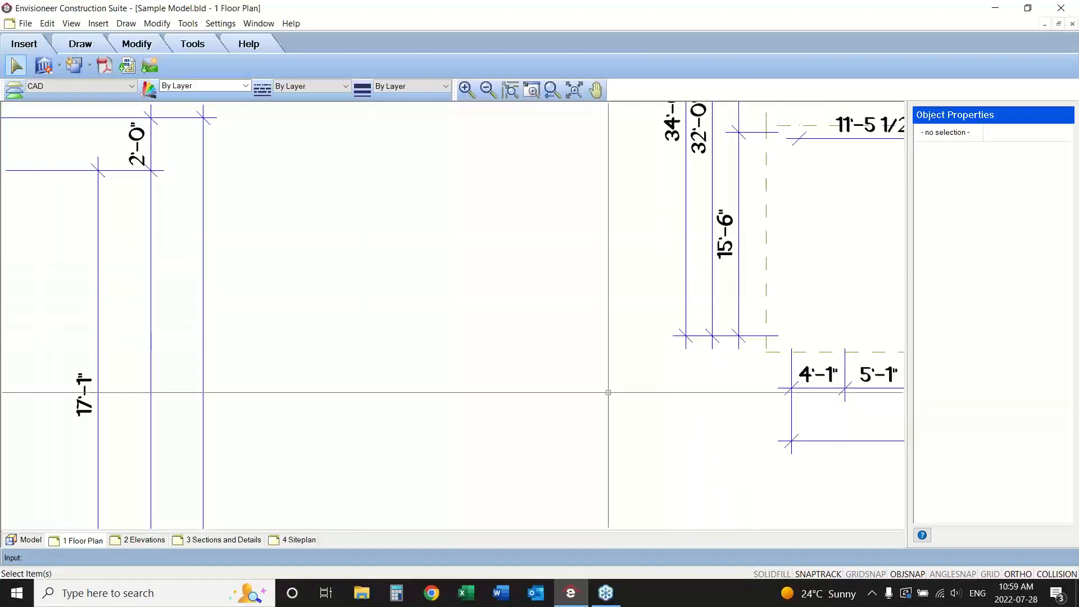
left_click(765, 258)
right_click(768, 256)
left_click(800, 282)
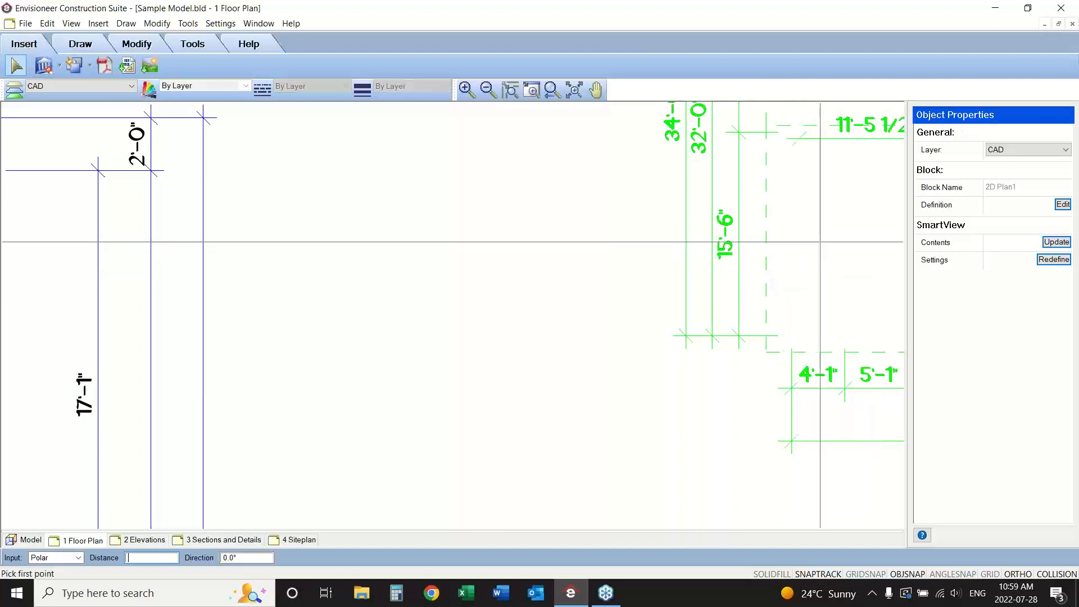
left_click(820, 241)
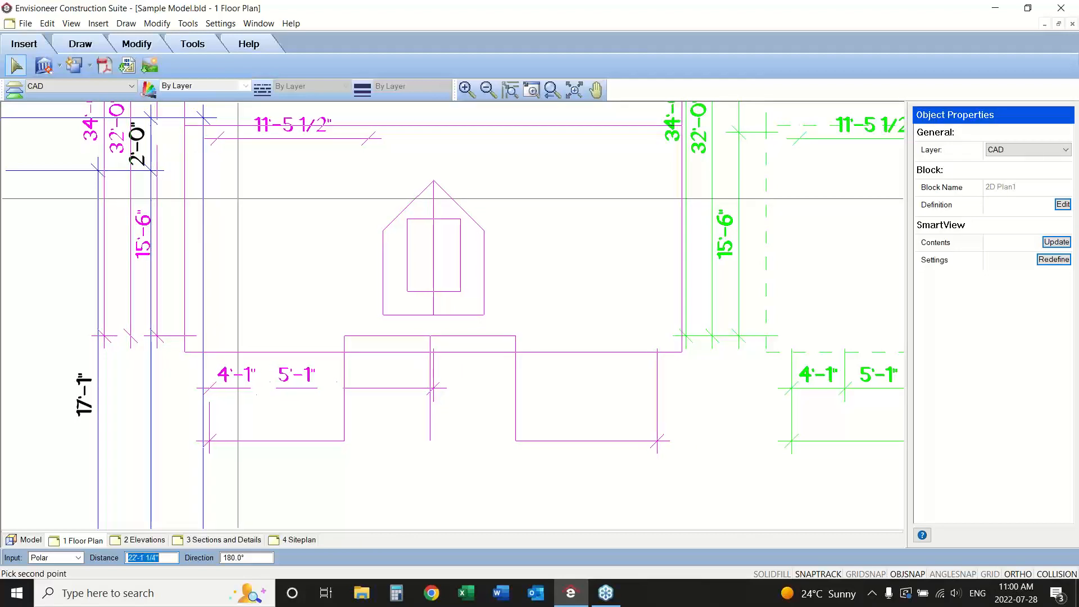
left_click(657, 239)
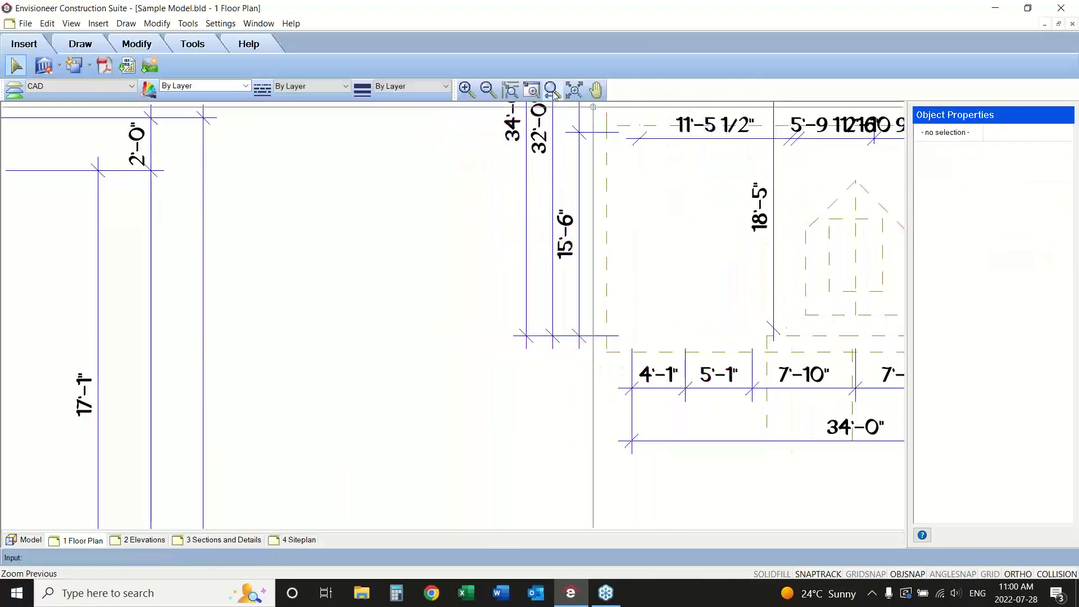
left_click(552, 90)
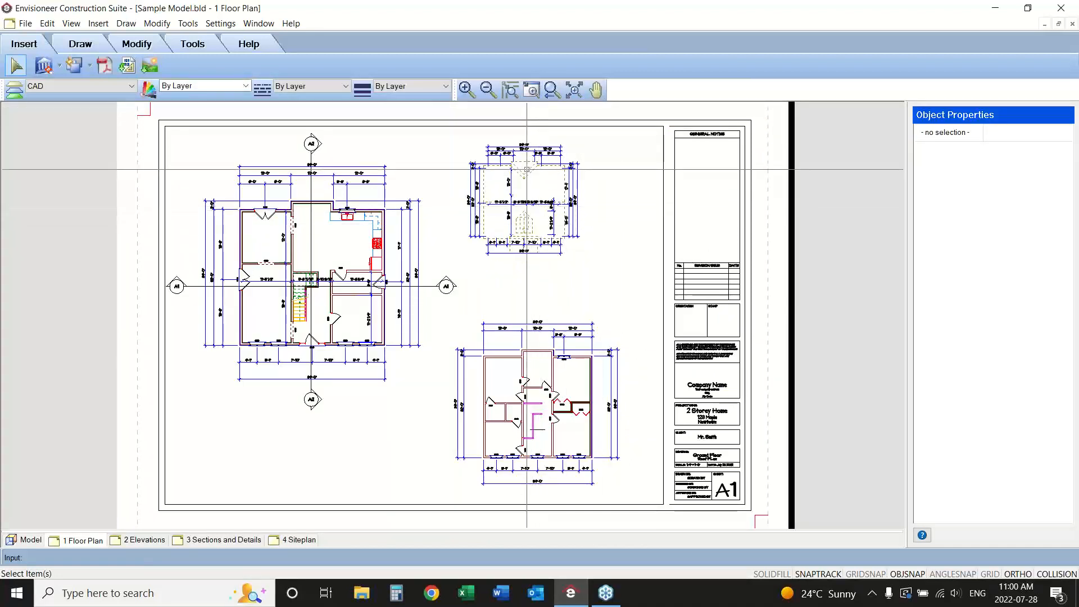
left_click(533, 215)
key("Escape")
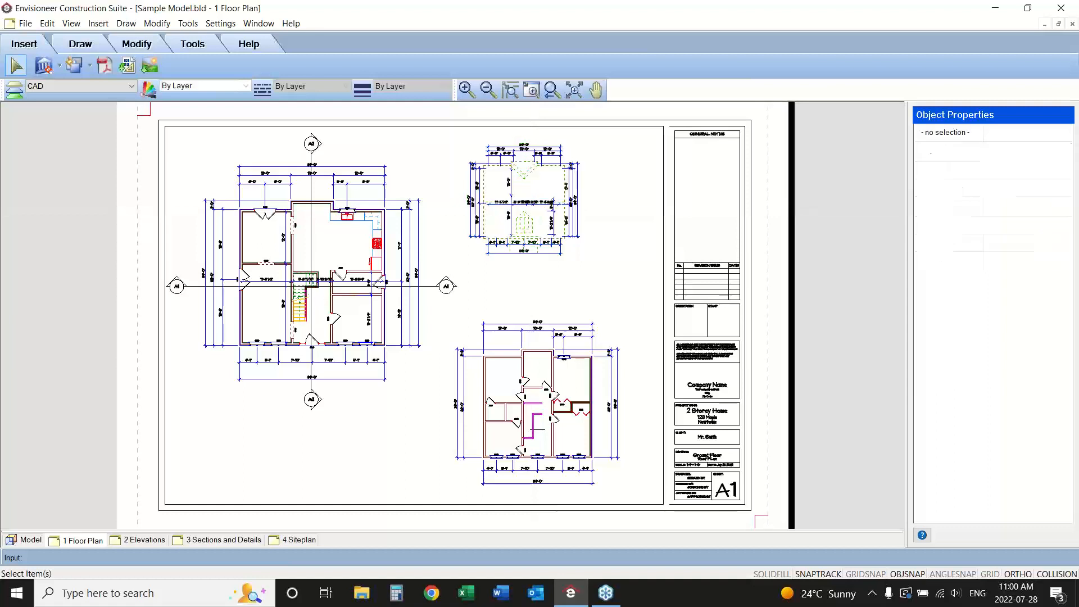
left_click(530, 202)
left_click_drag(529, 208, 554, 214)
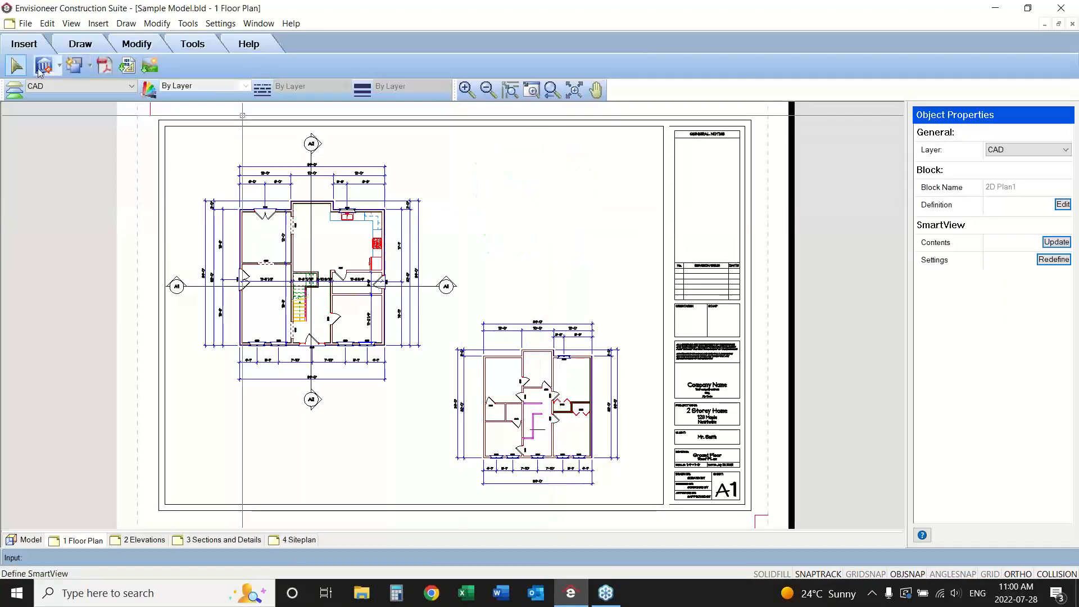
left_click(48, 23)
left_click(62, 38)
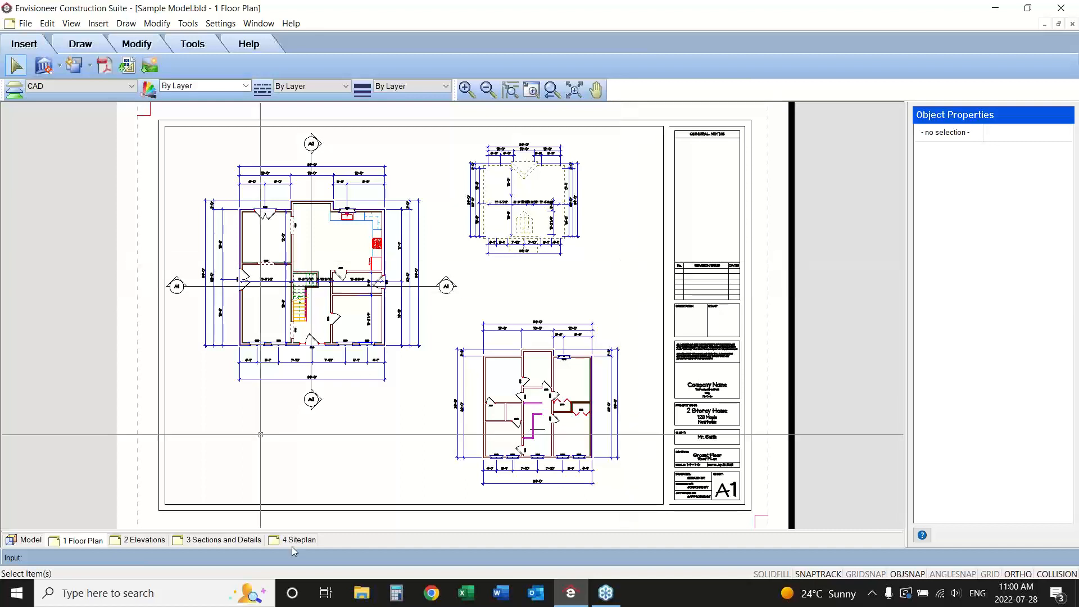
On the Elevations sheet, start defining a SmartView of the Front Elevation and open its view filter.
left_click(145, 541)
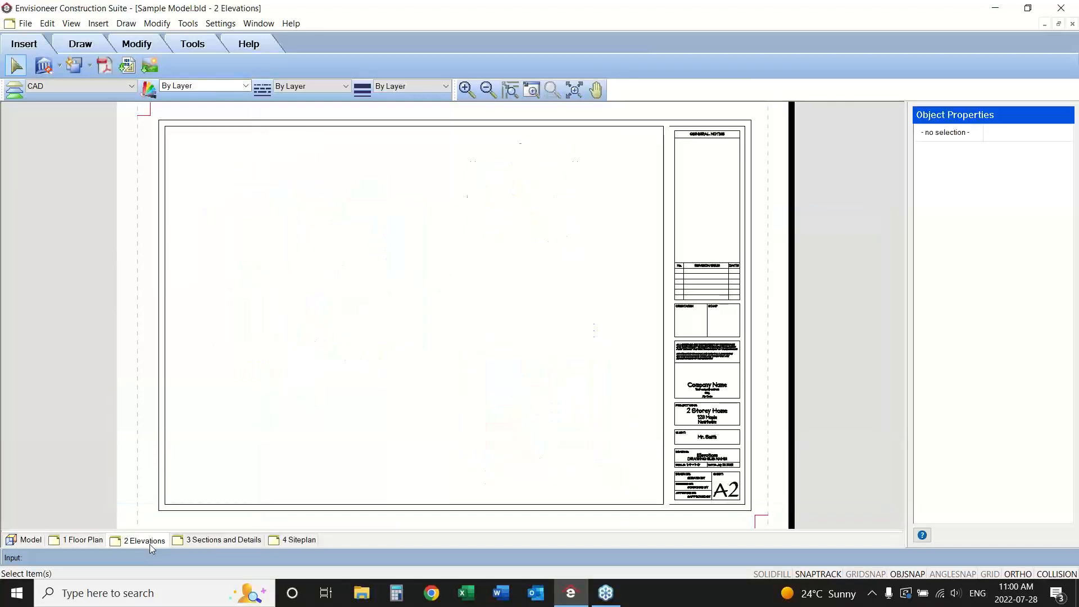
left_click(59, 70)
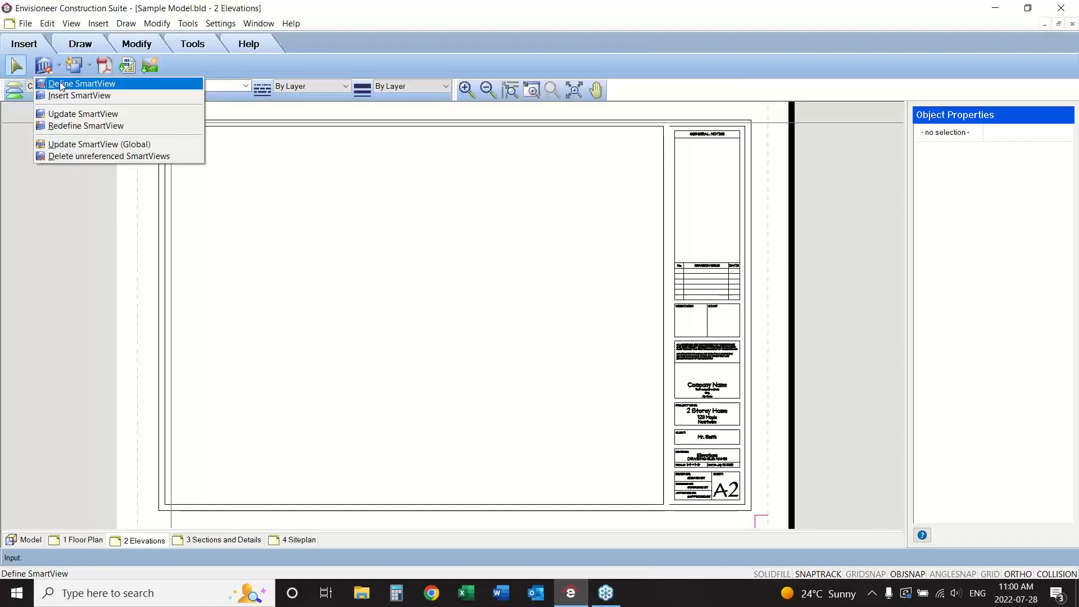
left_click(60, 83)
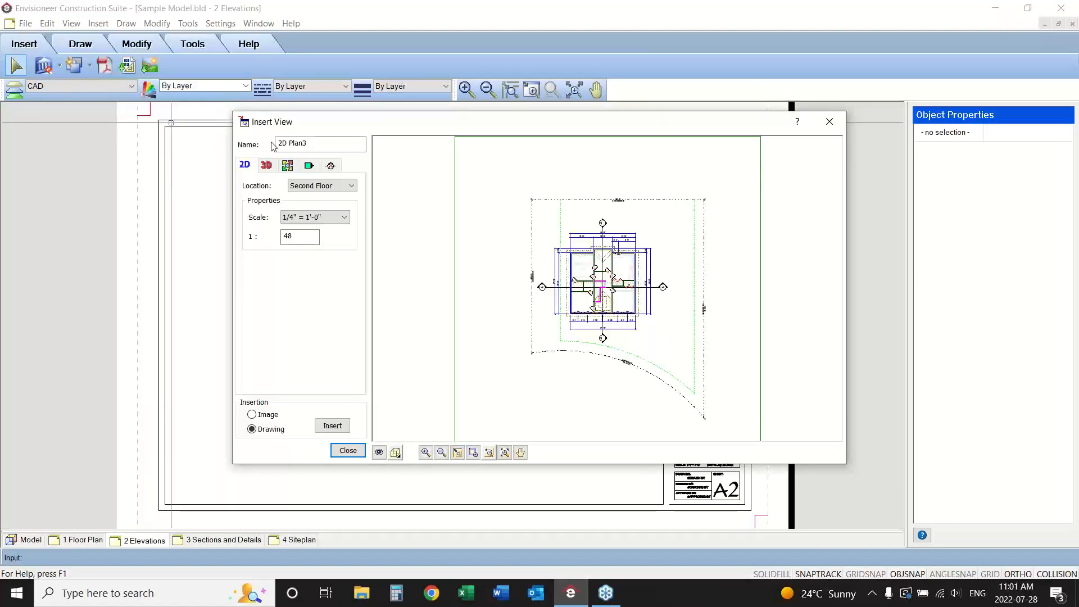
left_click(310, 166)
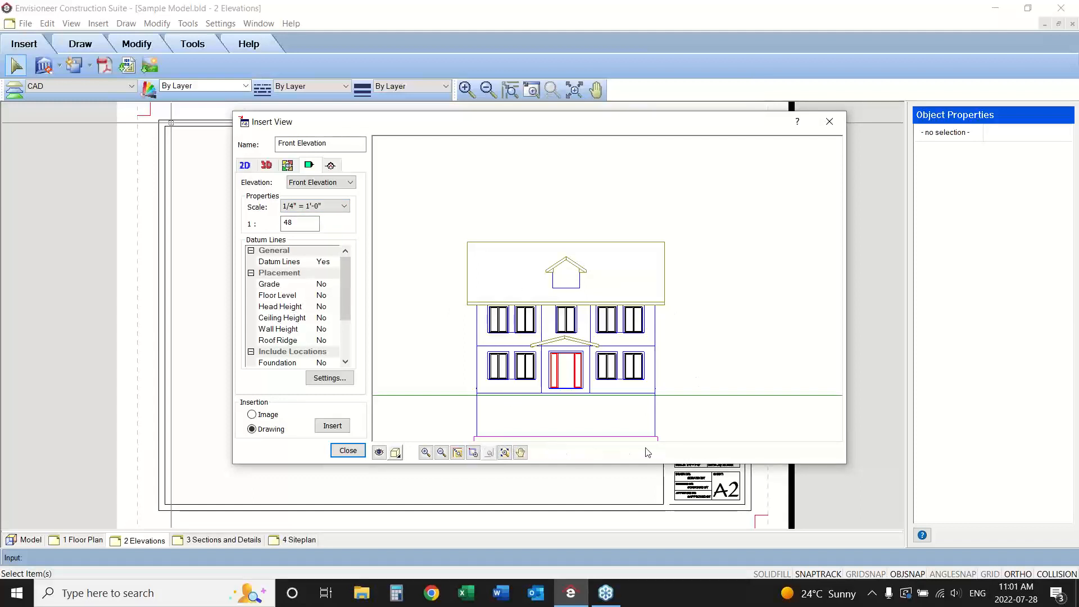
left_click(441, 453)
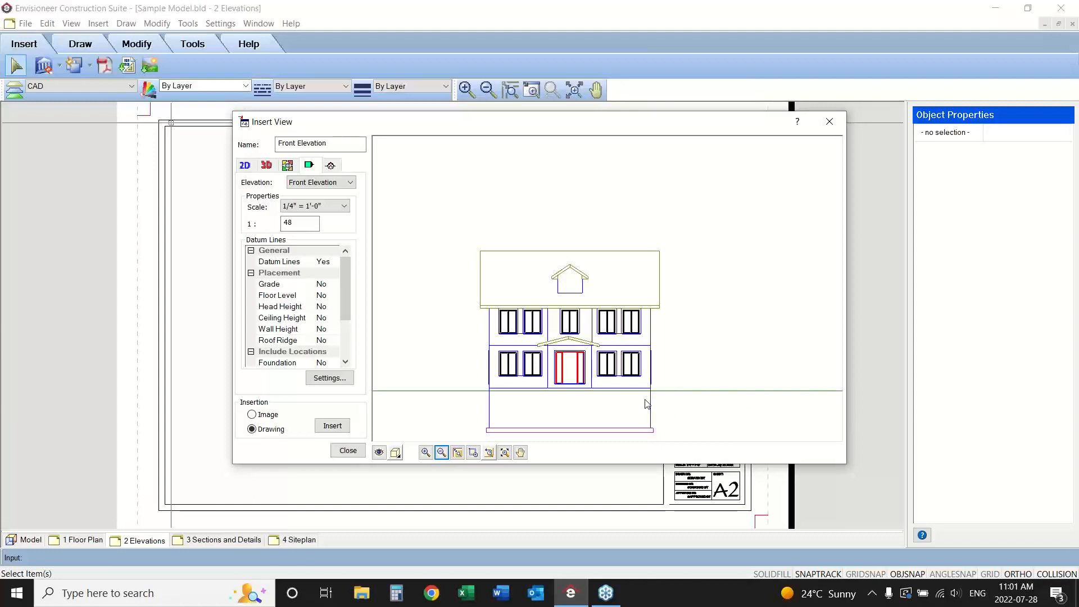
left_click(379, 453)
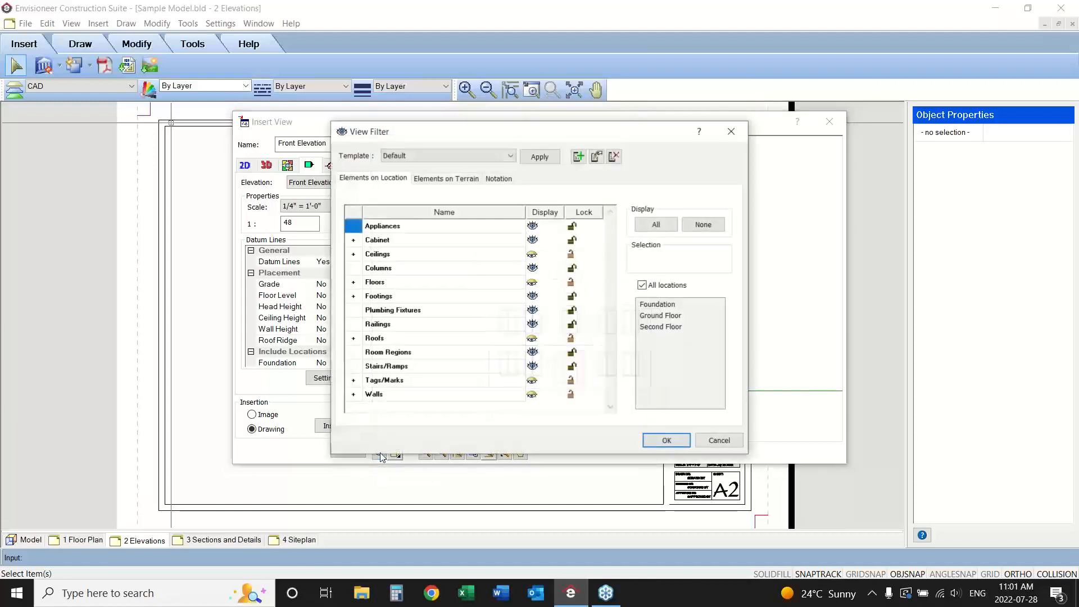
Hide the site boundaries and terrain in the front elevation's view filter.
left_click(448, 179)
left_click(532, 226)
left_click(532, 240)
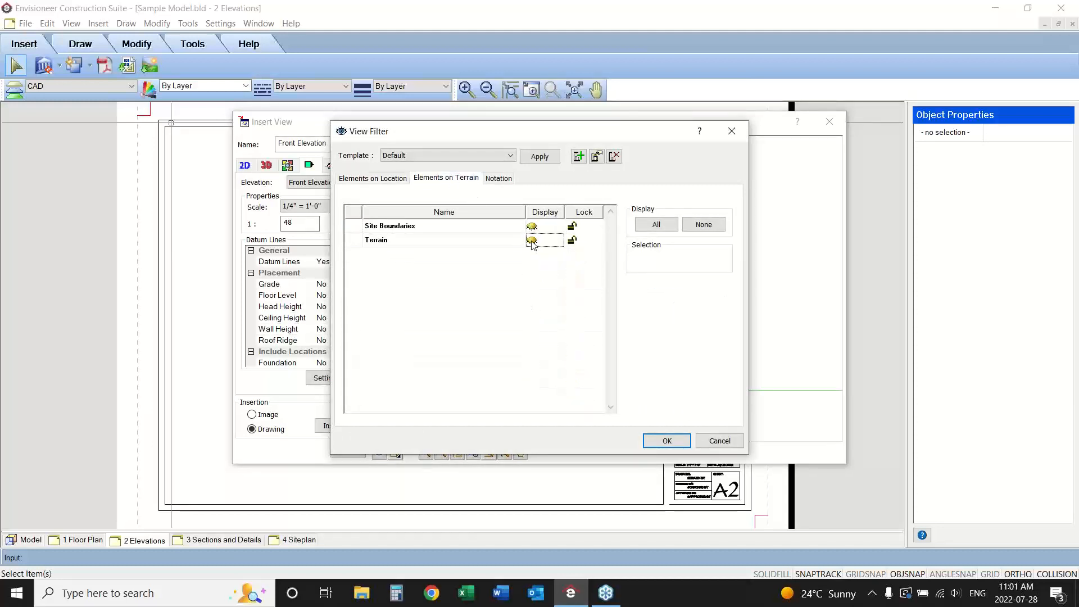
Apply the Elevation template to the front elevation's view filter.
left_click(495, 157)
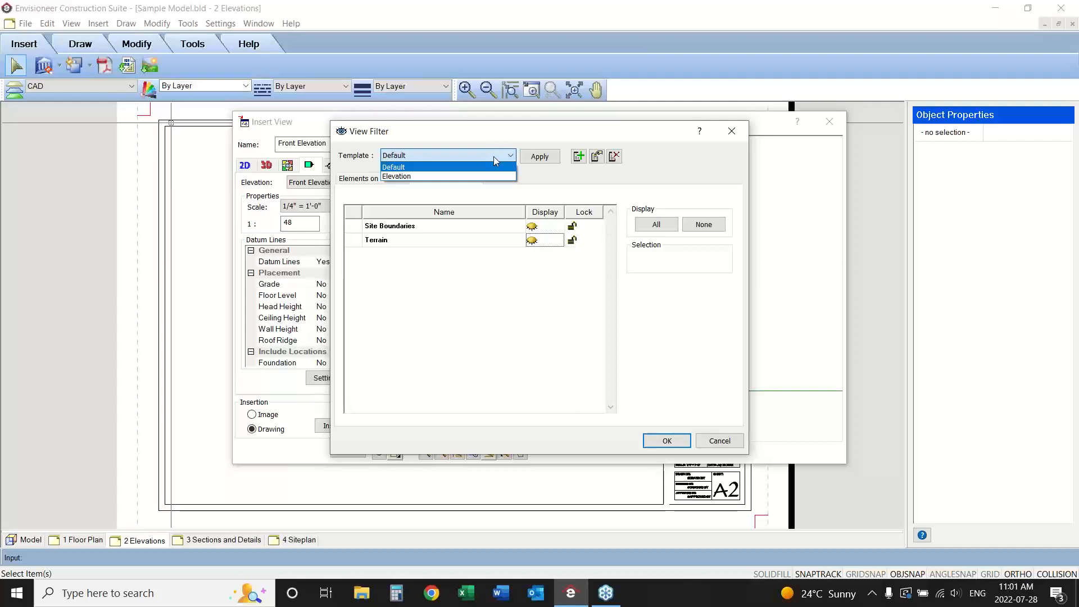
left_click(481, 176)
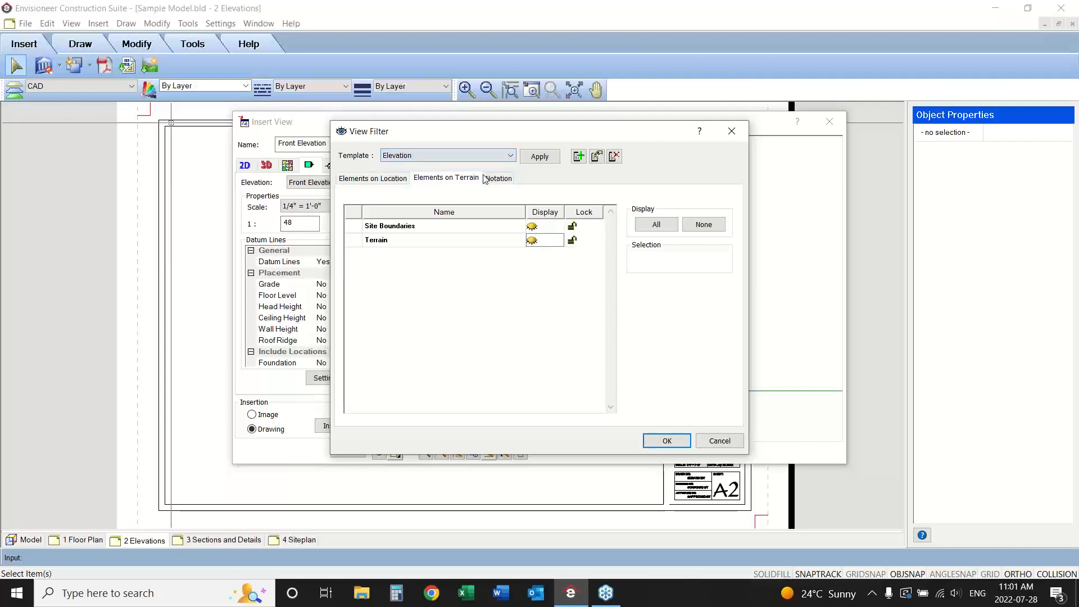
left_click(539, 157)
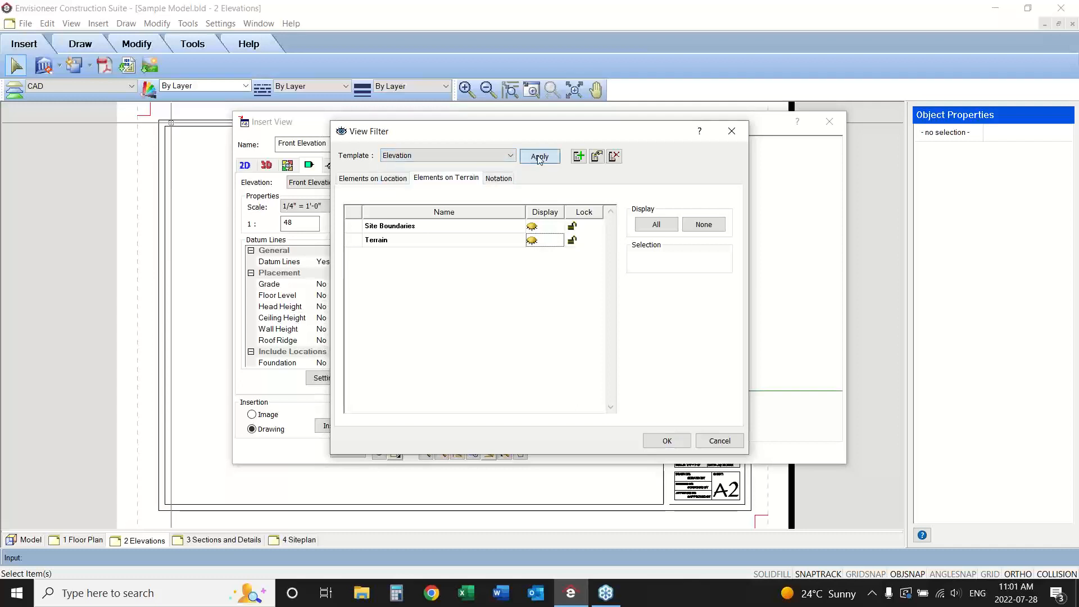
Hide the site boundaries and terrain again in the front elevation's view filter and accept the filter.
left_click(532, 225)
left_click(532, 240)
left_click(365, 178)
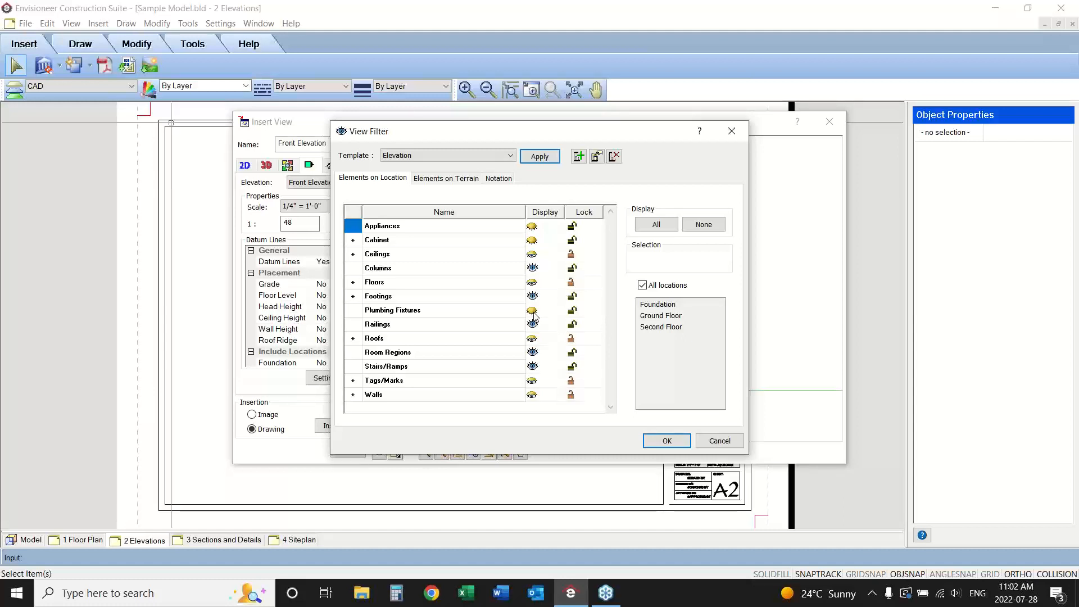
left_click(666, 441)
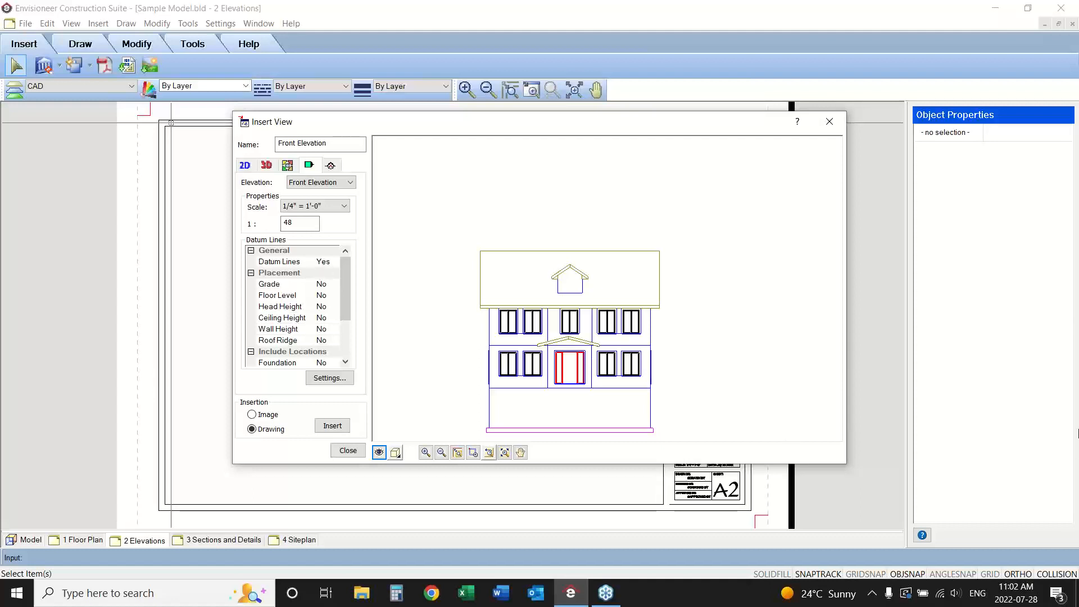
left_click(1069, 487)
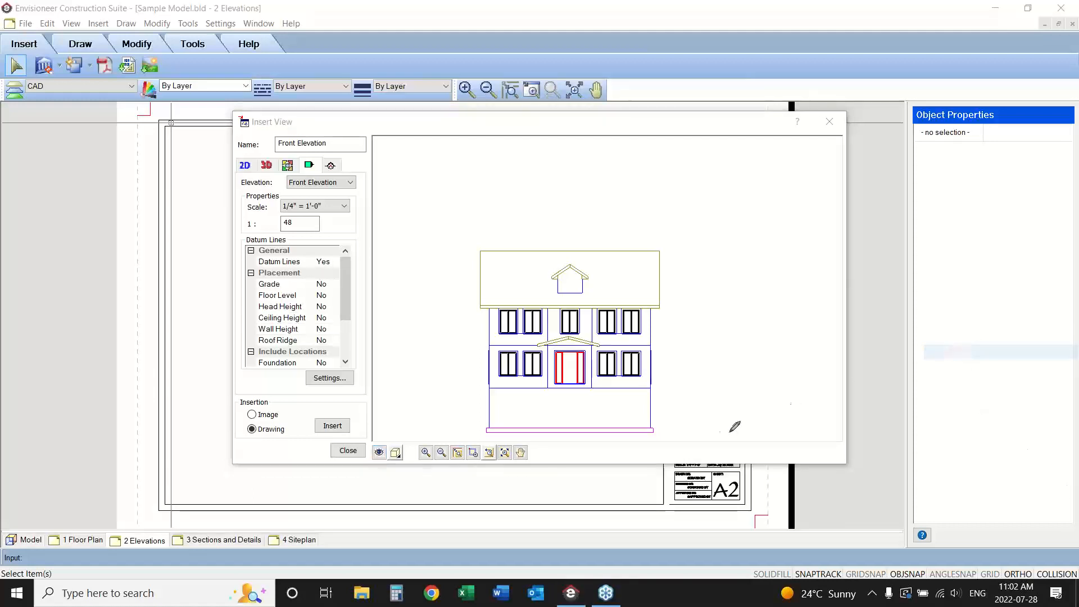
left_click_drag(664, 387, 767, 386)
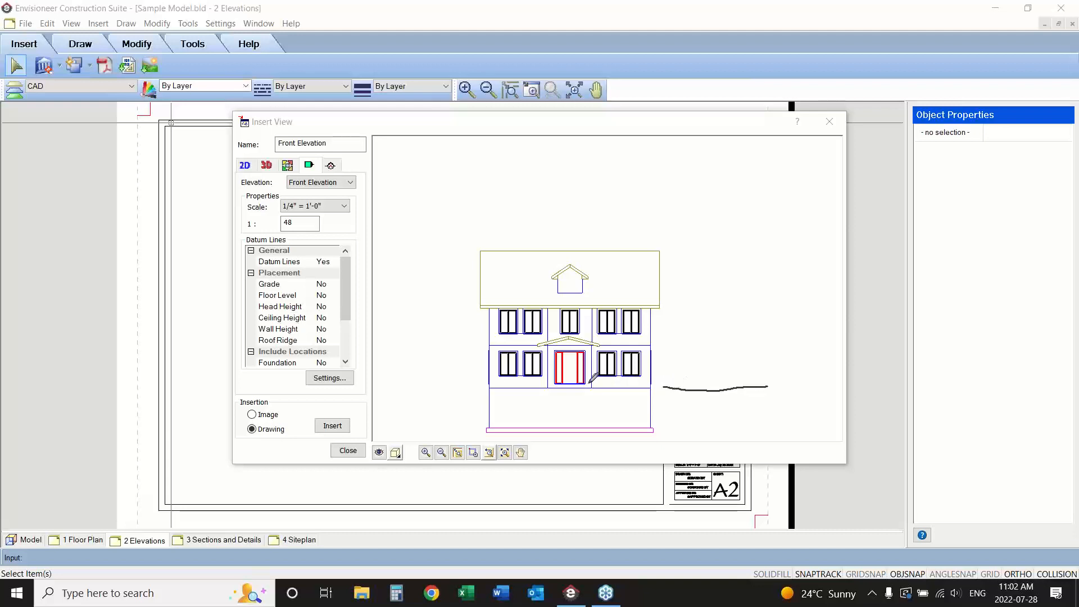
left_click_drag(589, 383, 738, 387)
left_click_drag(643, 352, 755, 351)
left_click_drag(660, 253, 762, 240)
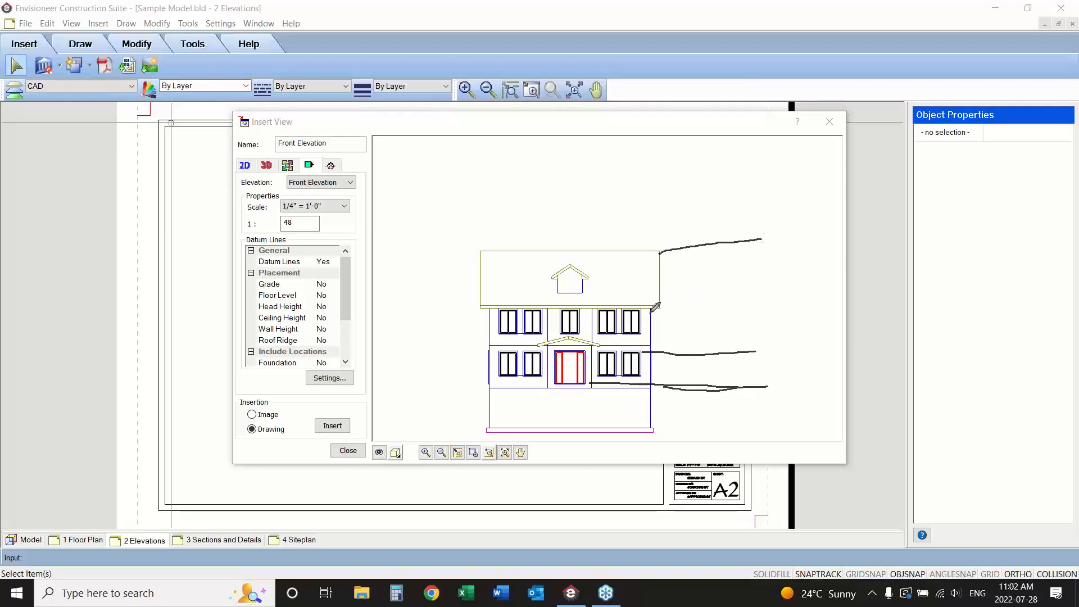
left_click_drag(651, 309, 767, 307)
left_click_drag(776, 302, 774, 303)
left_click_drag(762, 345, 763, 345)
left_click_drag(769, 385, 771, 382)
left_click_drag(763, 239, 766, 246)
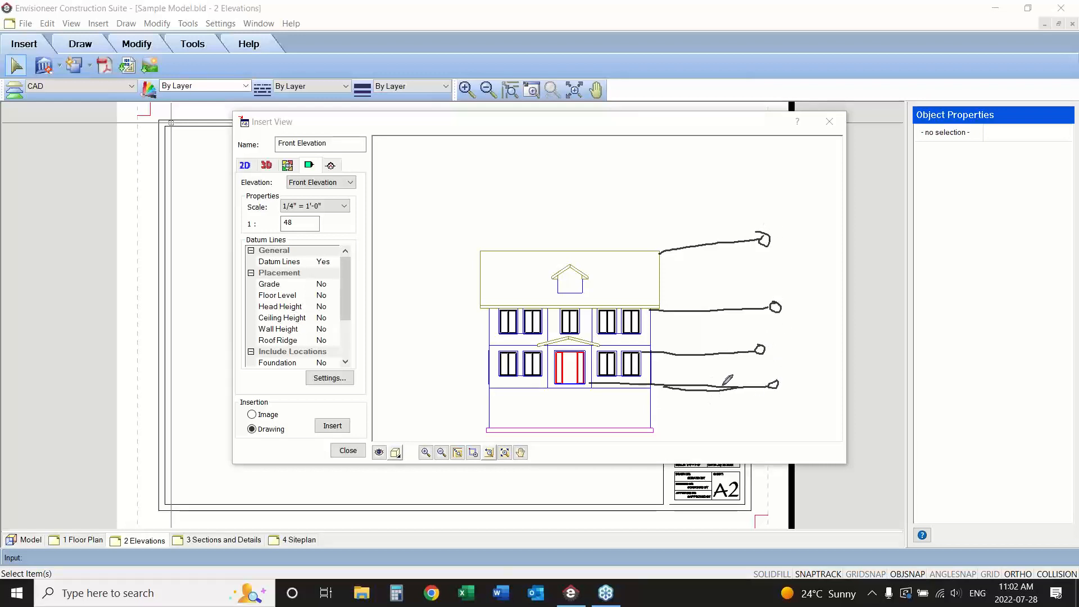
left_click_drag(737, 374, 739, 386)
left_click_drag(742, 379, 747, 380)
left_click_drag(745, 391, 752, 390)
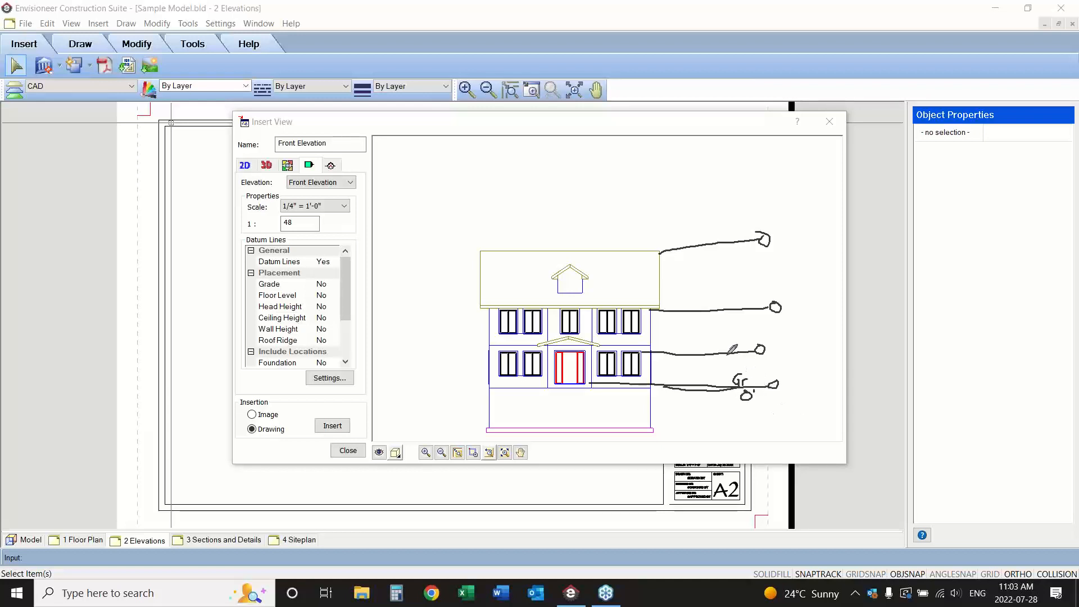
mouse_move(716, 336)
left_mouse_down()
mouse_move(717, 347)
mouse_move(738, 337)
mouse_move(725, 360)
mouse_move(740, 358)
left_mouse_up()
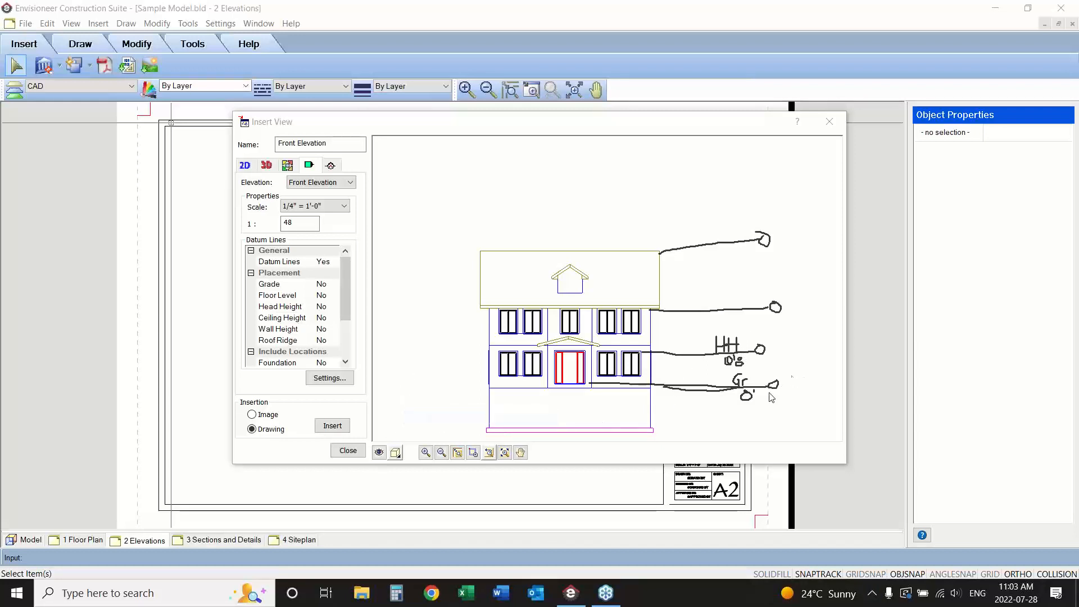
Set the line type of the elevation's datum lines to Dashed in the datum line settings.
left_click(333, 378)
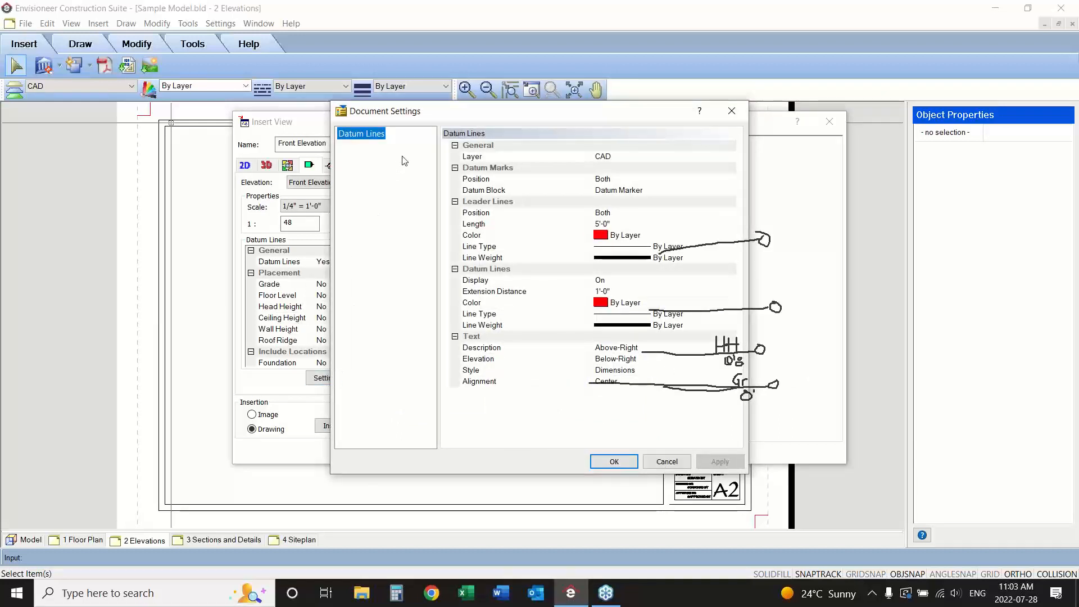
left_click_drag(611, 118, 471, 119)
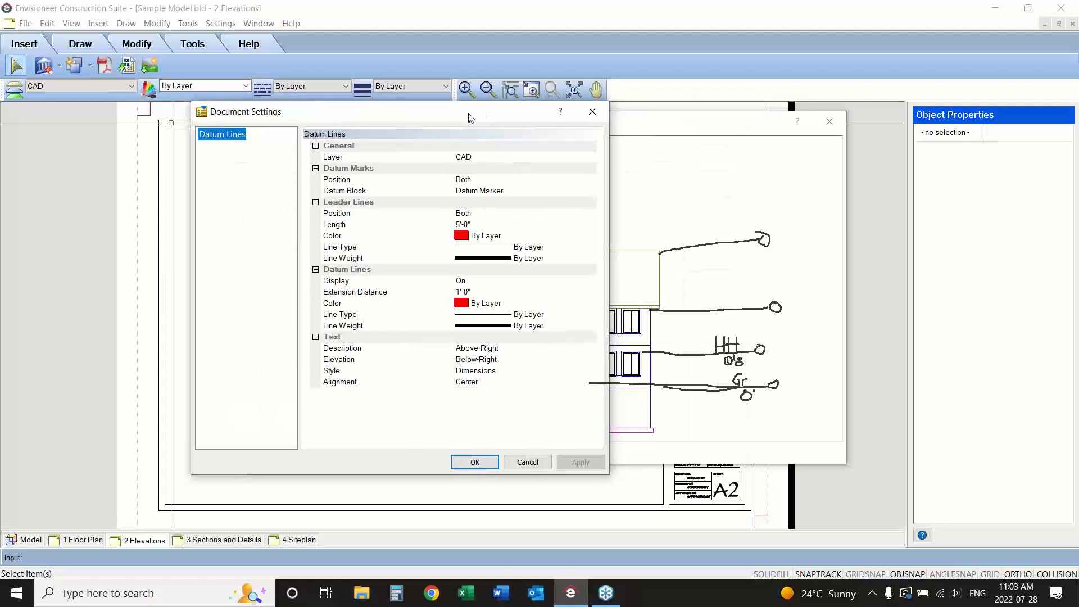
left_click(488, 214)
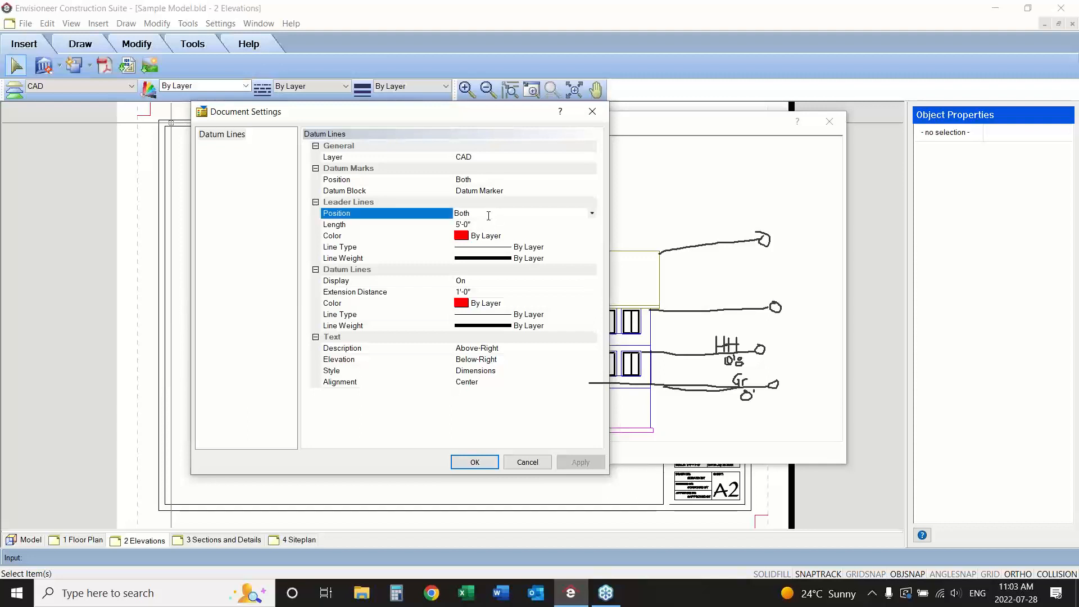
left_click(487, 227)
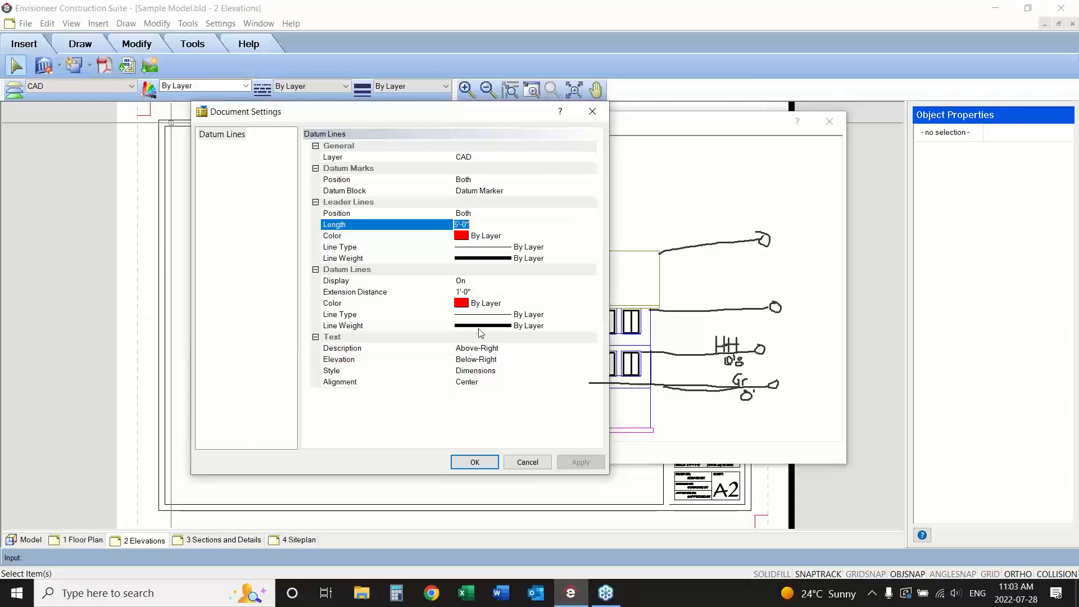
left_click(466, 314)
left_click(591, 315)
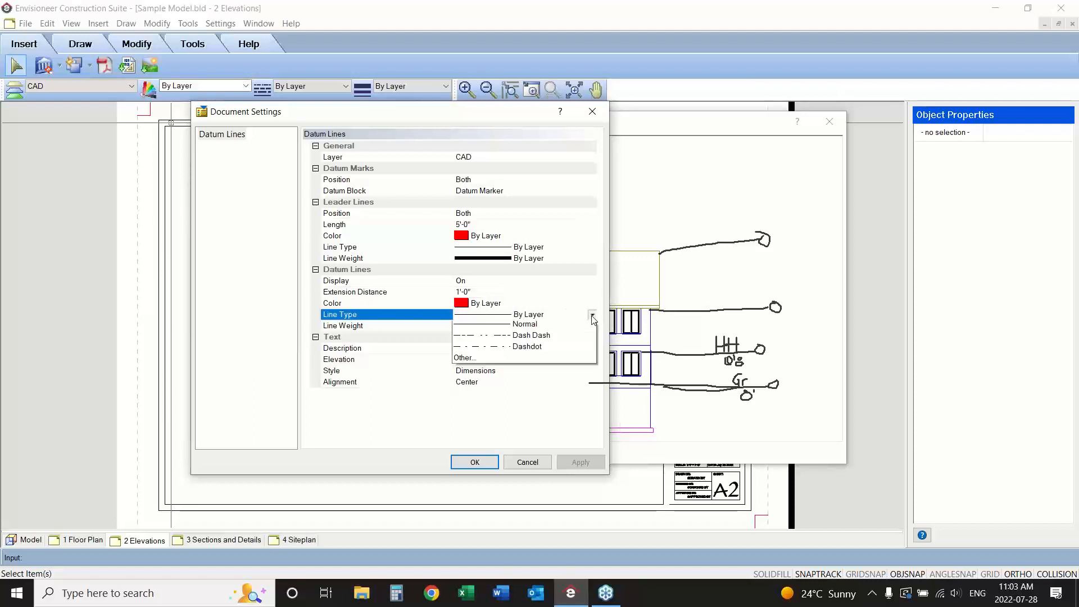
left_click(566, 363)
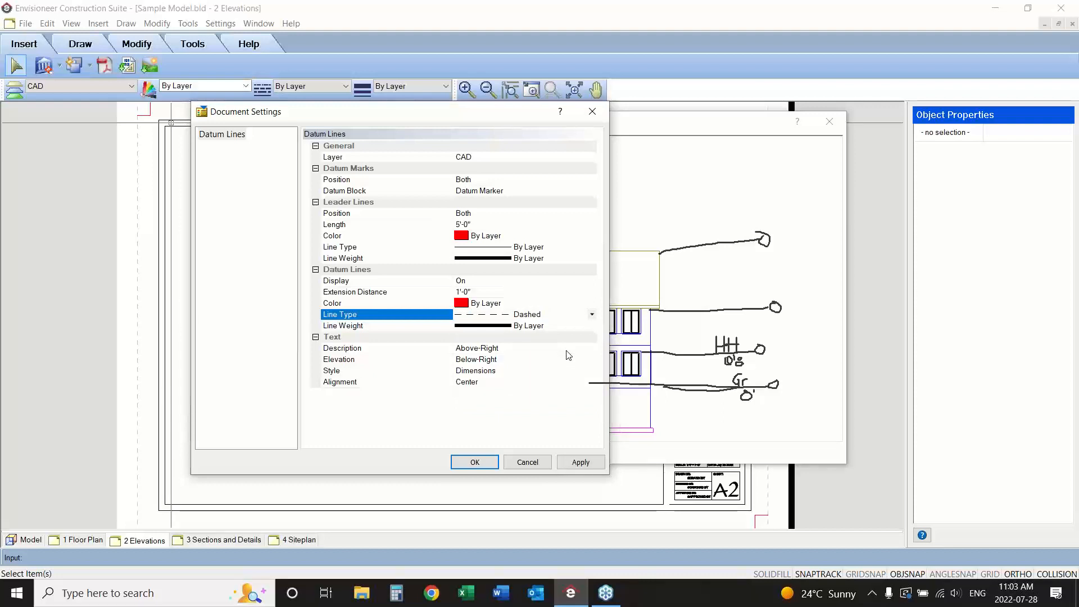
Set the datum lines' elevation text position to Above-Left and apply the settings.
left_click(528, 352)
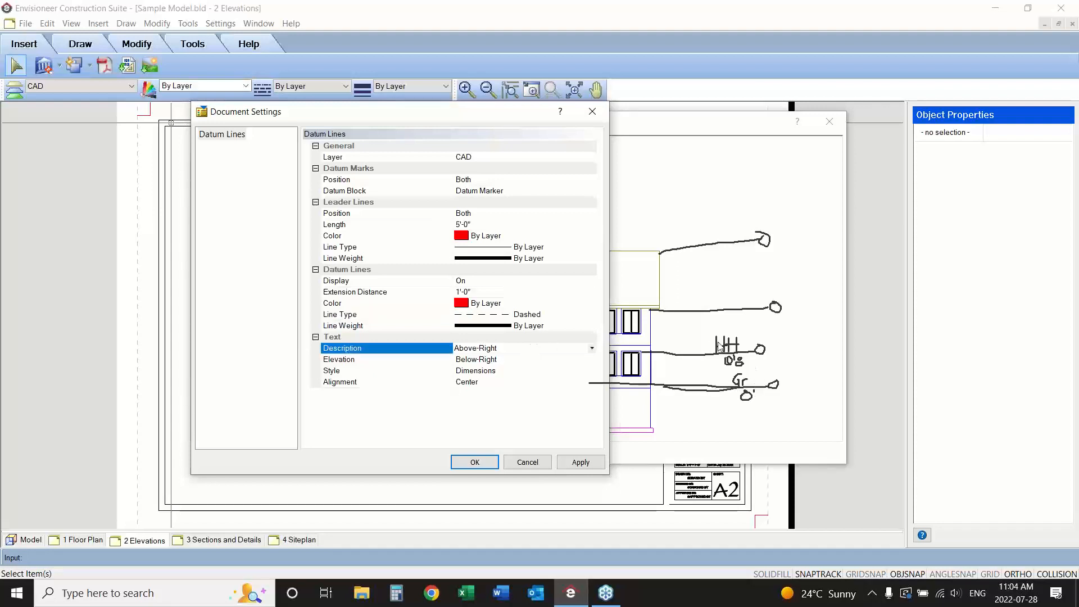
left_click(546, 362)
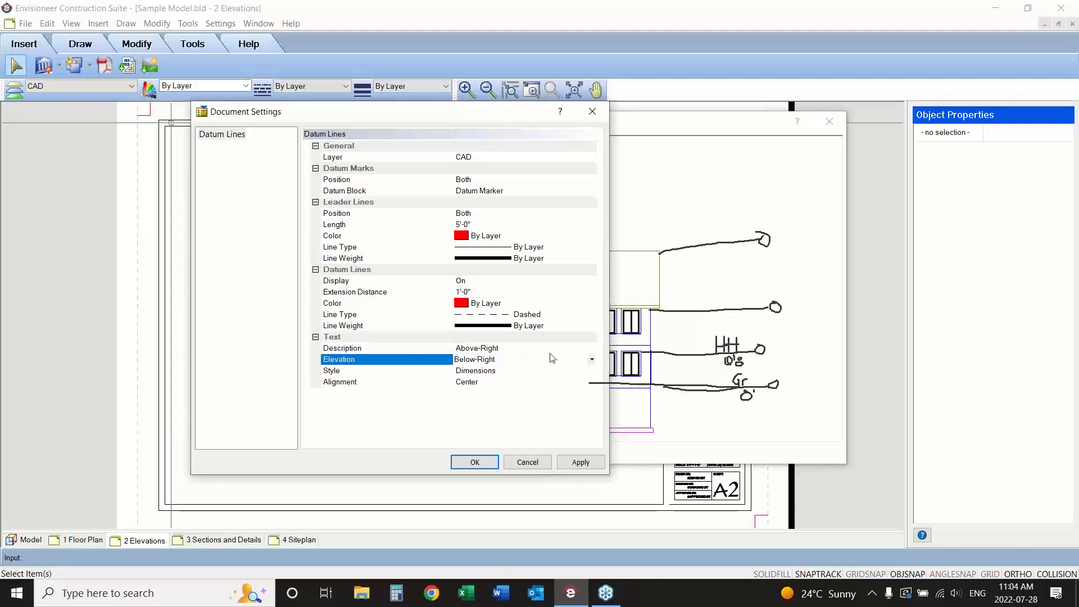
left_click(592, 359)
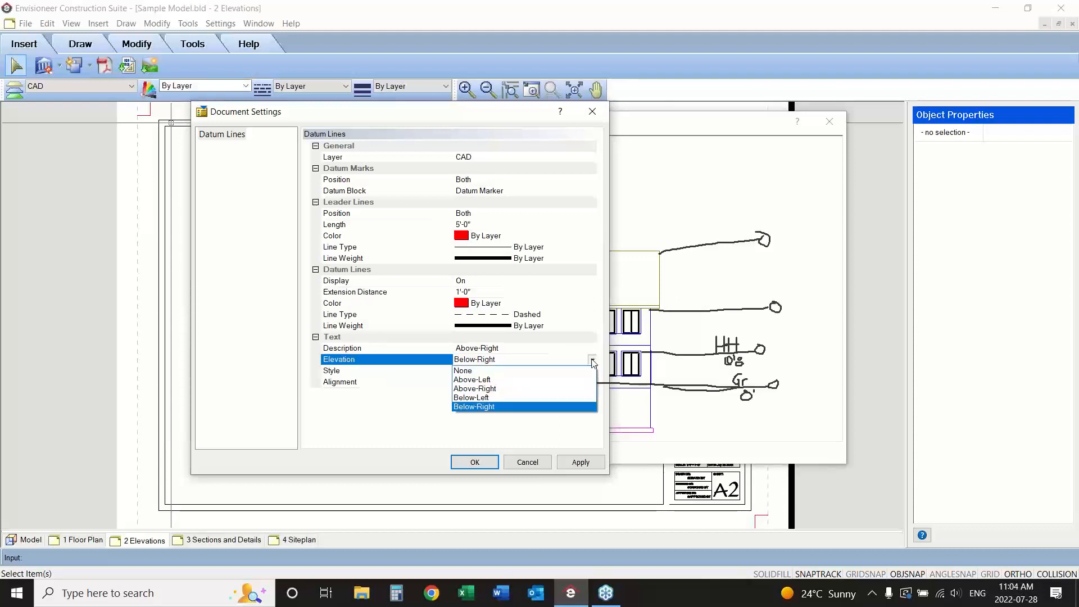
left_click(577, 381)
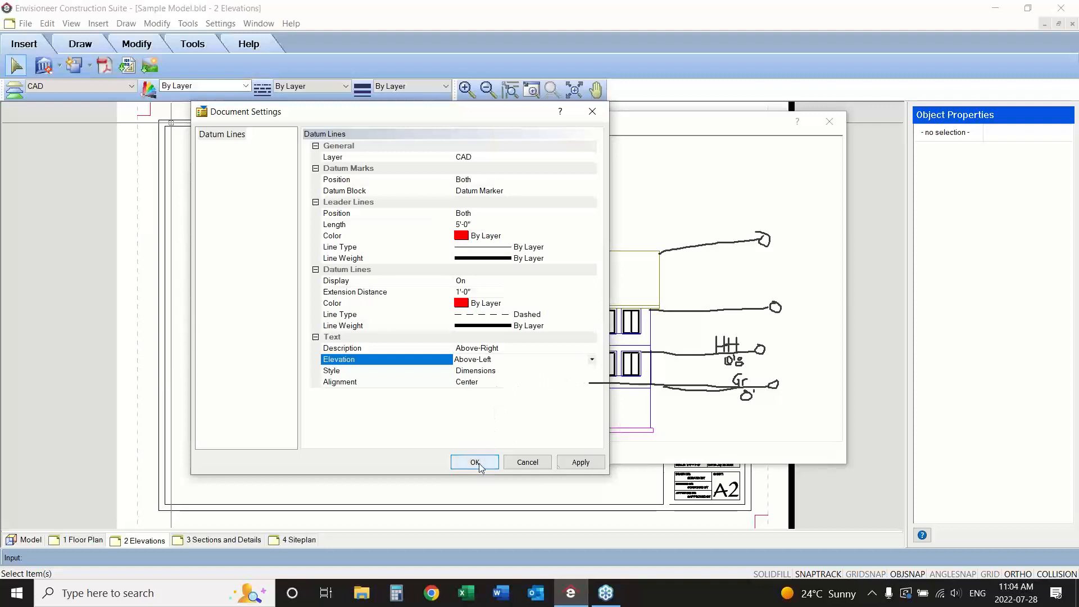
left_click(578, 463)
left_click(476, 461)
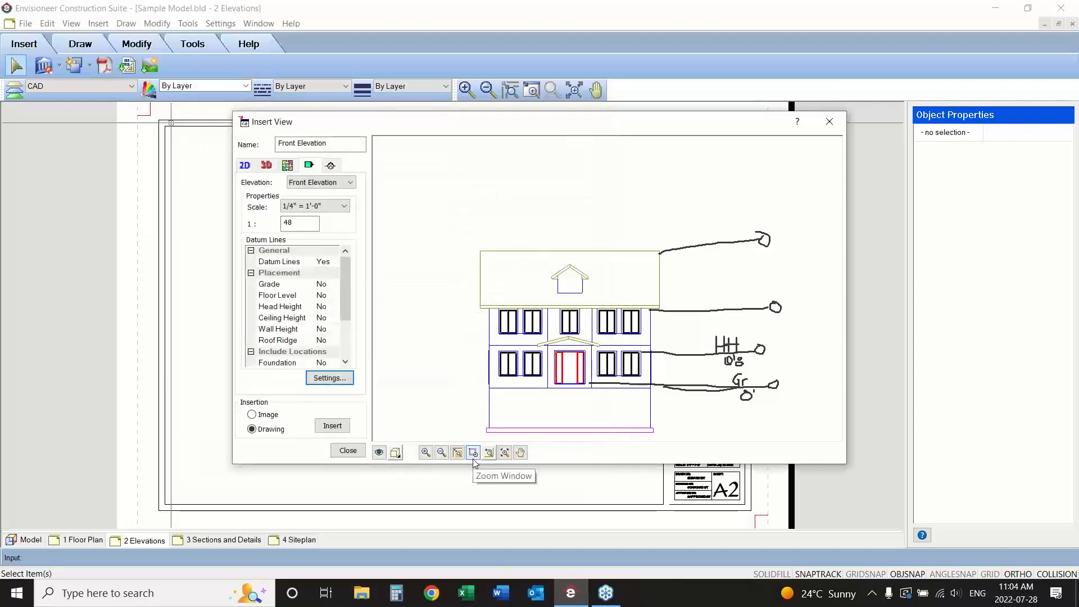
Turn on Grade and Head Height datum line placement for the front elevation.
left_click(331, 288)
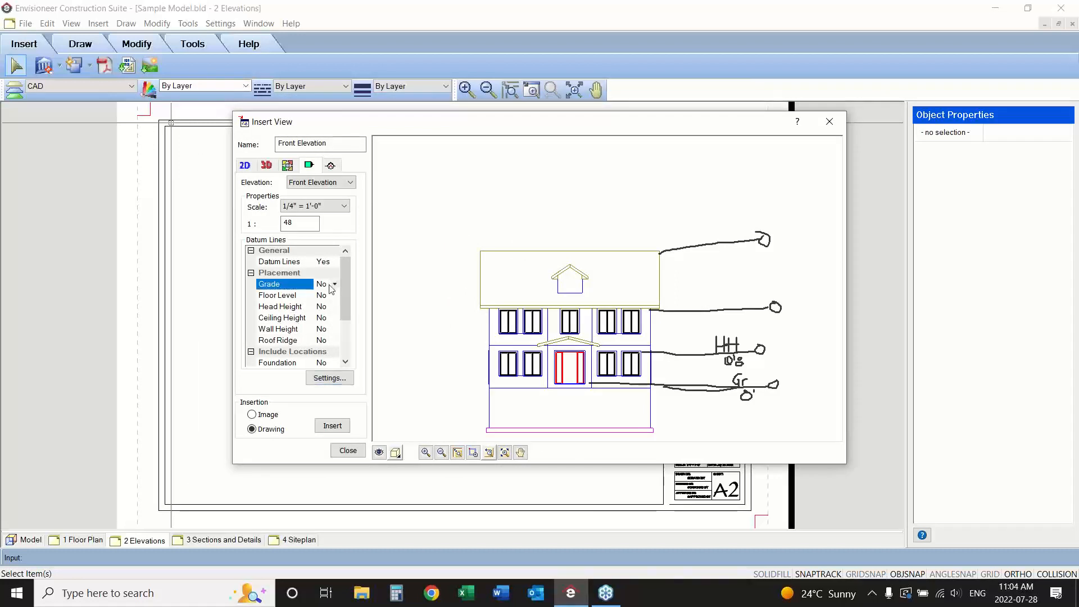
left_click(335, 283)
left_click(331, 296)
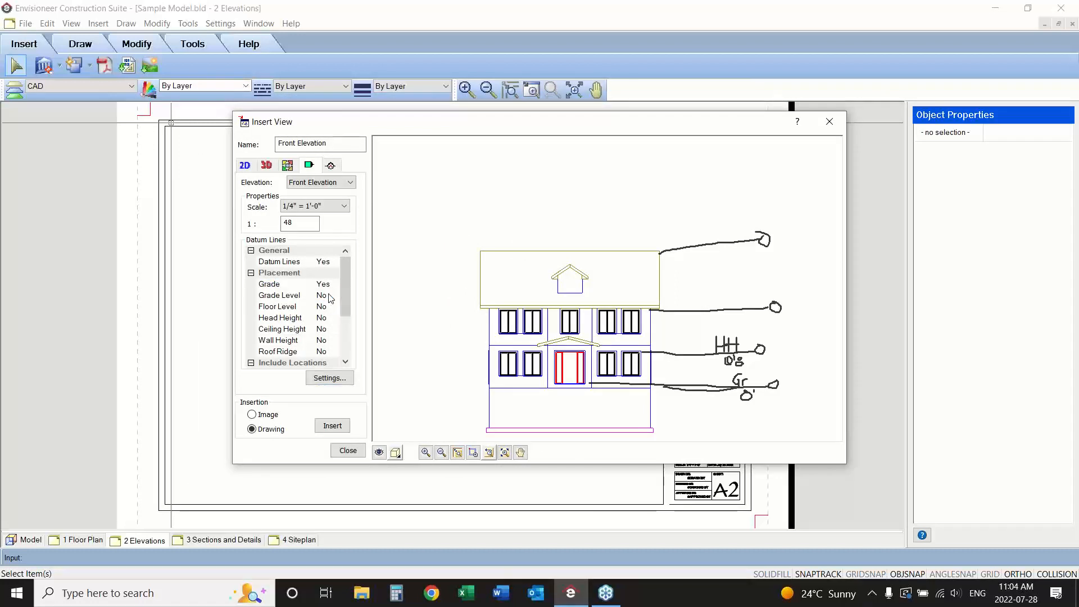
left_click(331, 319)
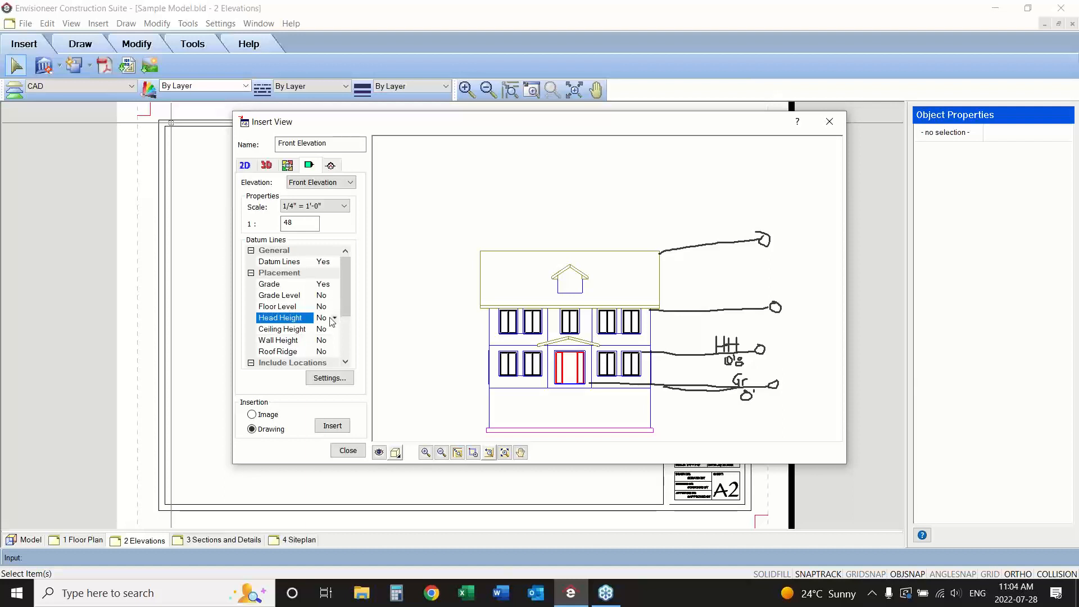
left_click(335, 318)
left_click(323, 330)
Include the Ground Floor and Second Floor locations in the front elevation's datum lines.
scroll(334, 331, "down", 3)
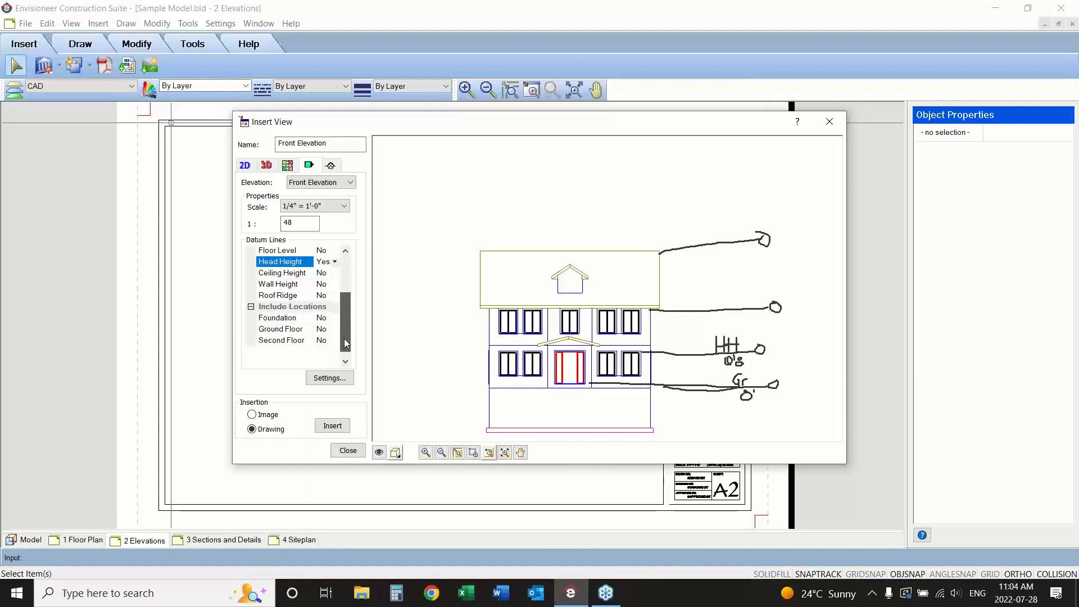
left_click(331, 322)
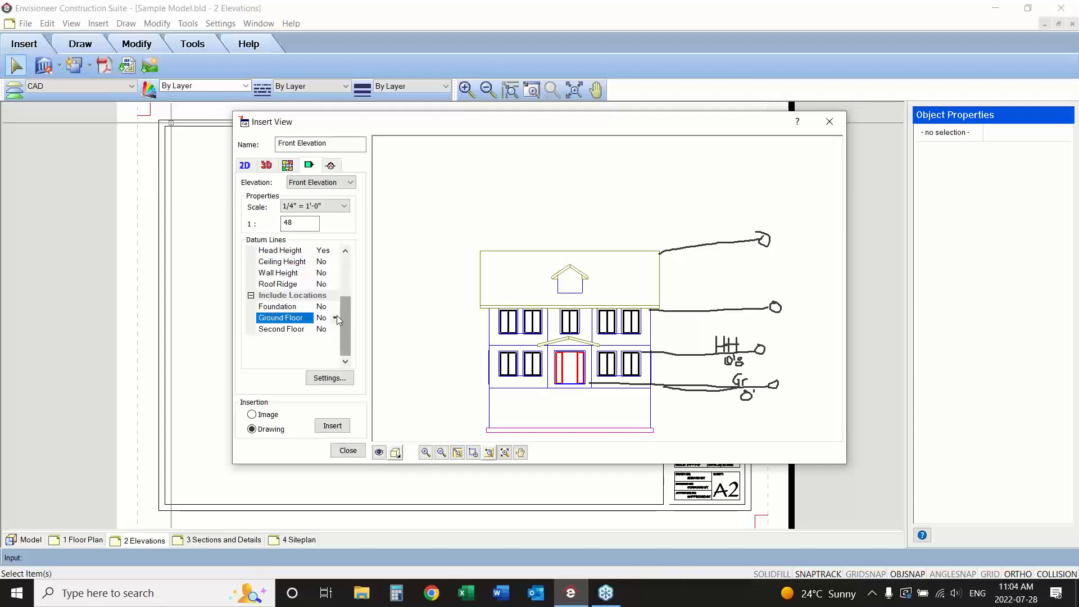
left_click(334, 318)
left_click(331, 330)
left_click(331, 331)
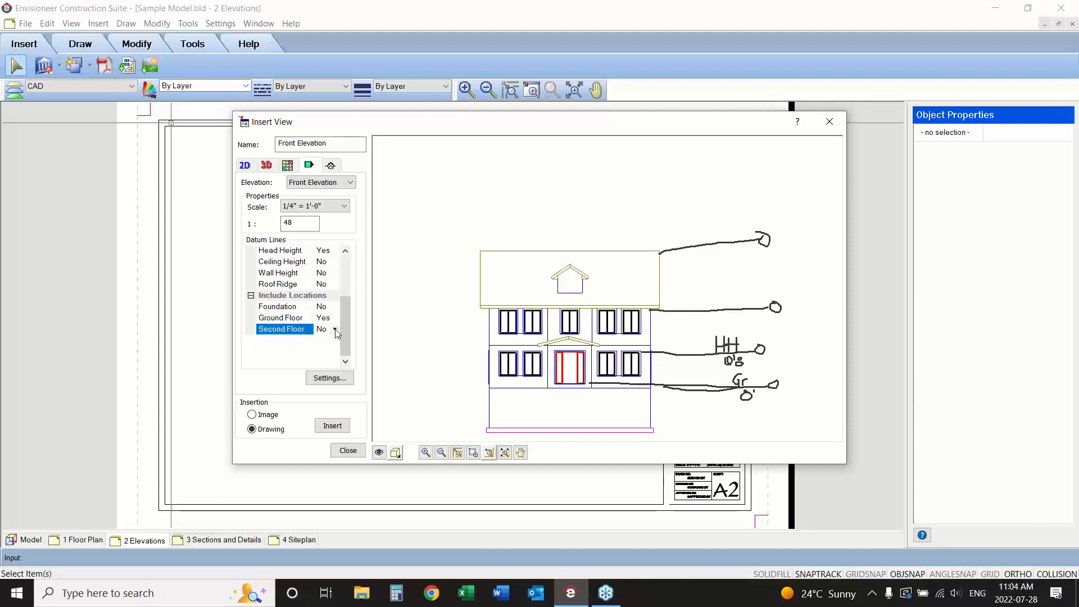
left_click(336, 330)
left_click(334, 341)
Display the front elevation as Patterned and insert it as a drawing in the sheet's upper-left area.
left_click(395, 452)
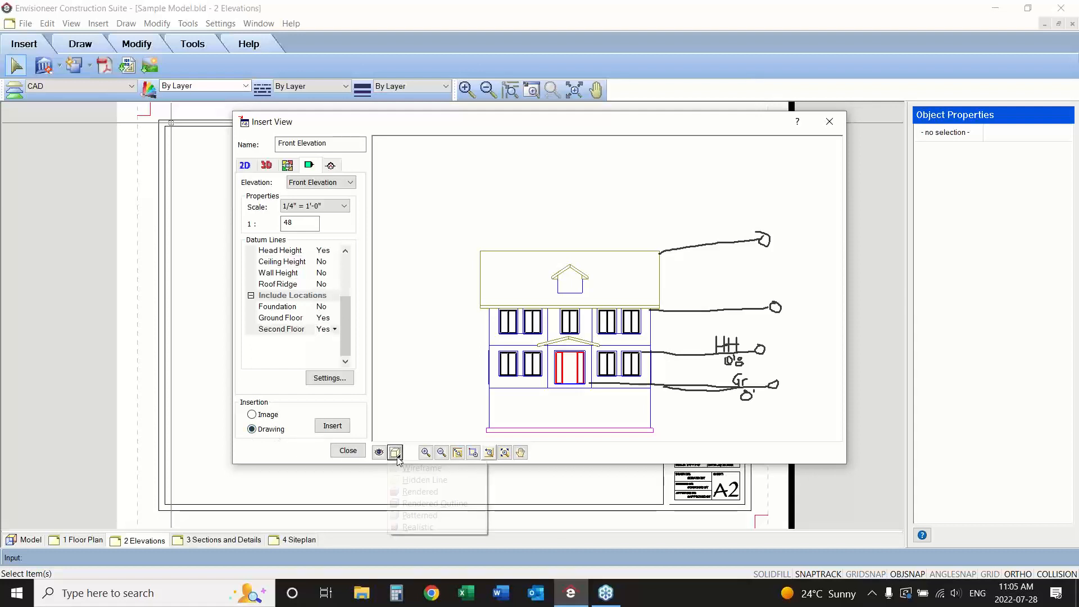
left_click(410, 528)
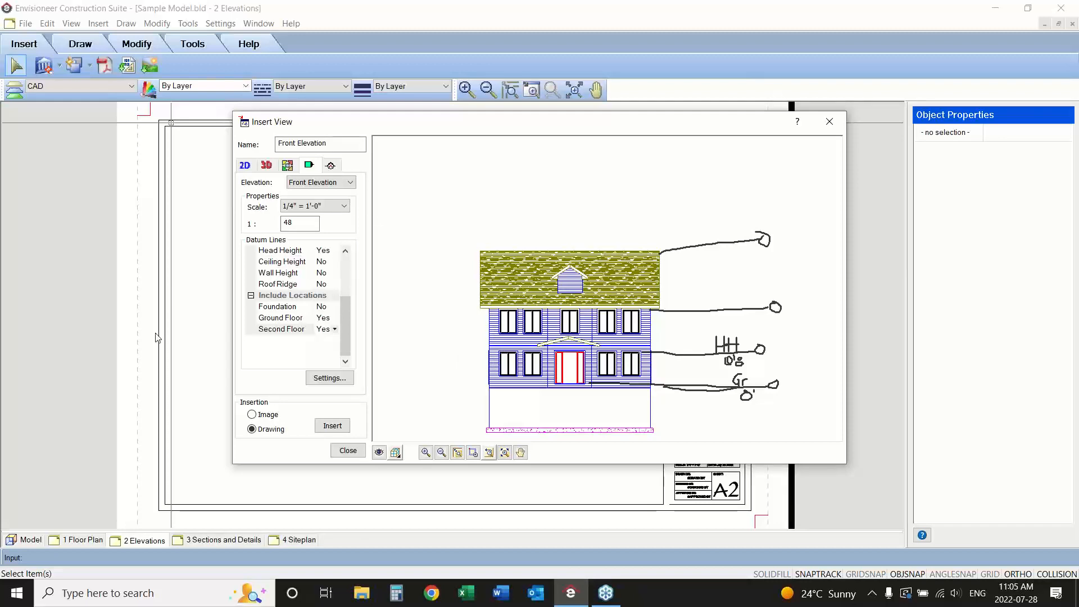
left_click(332, 425)
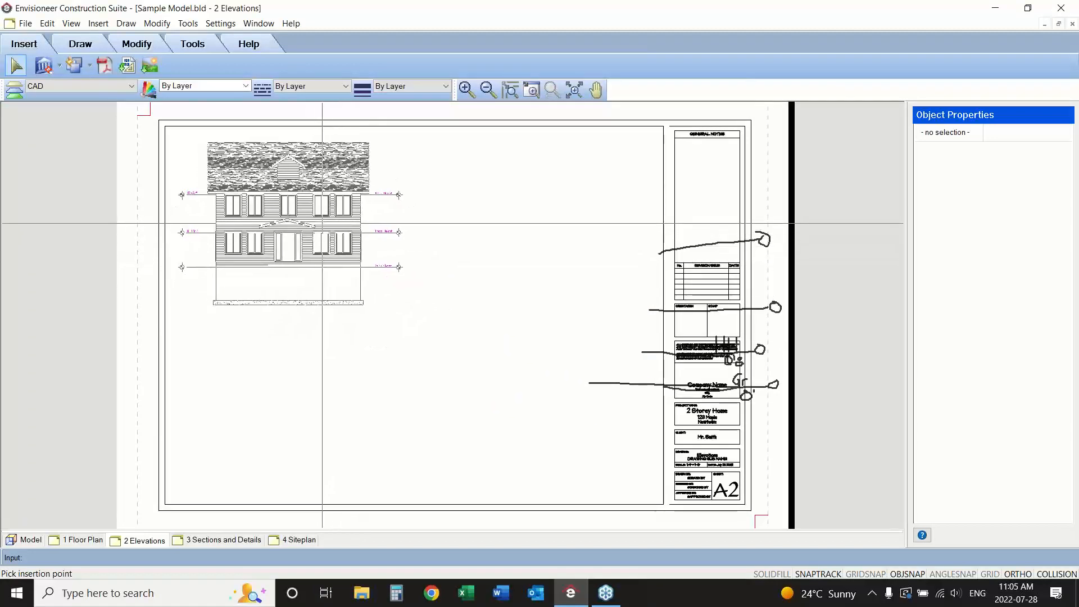
left_click(317, 218)
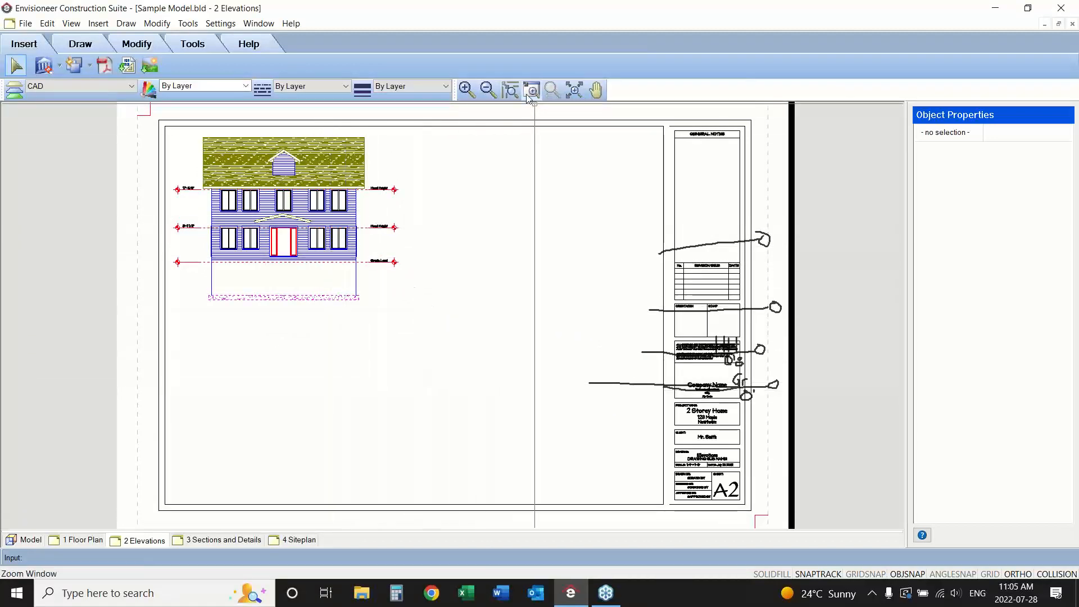
Examine the datum lines, markers and height labels on the inserted front elevation.
left_click_drag(422, 164, 220, 279)
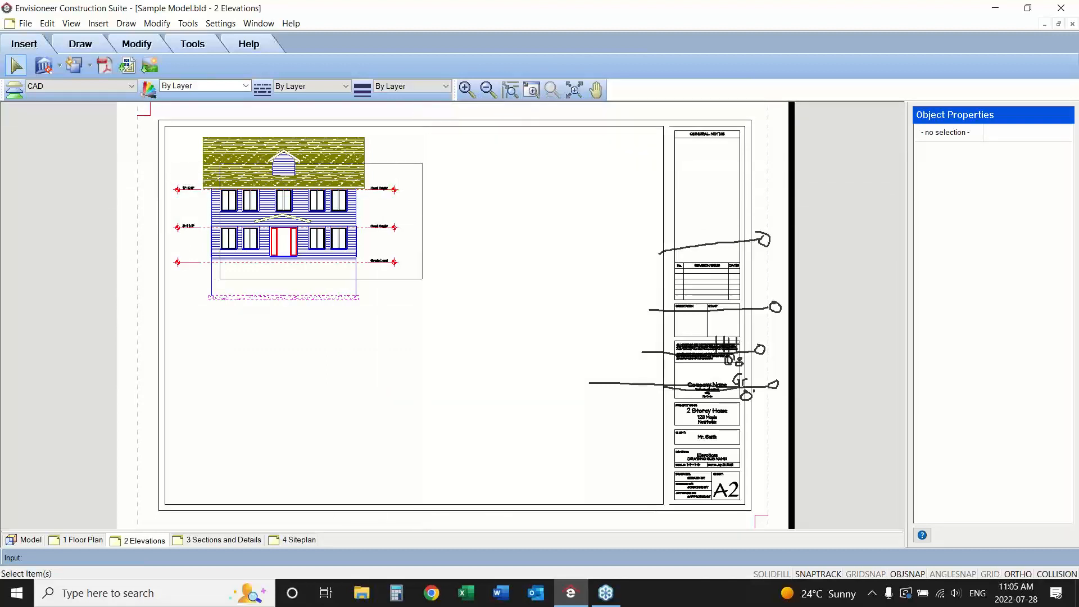
left_click(220, 279)
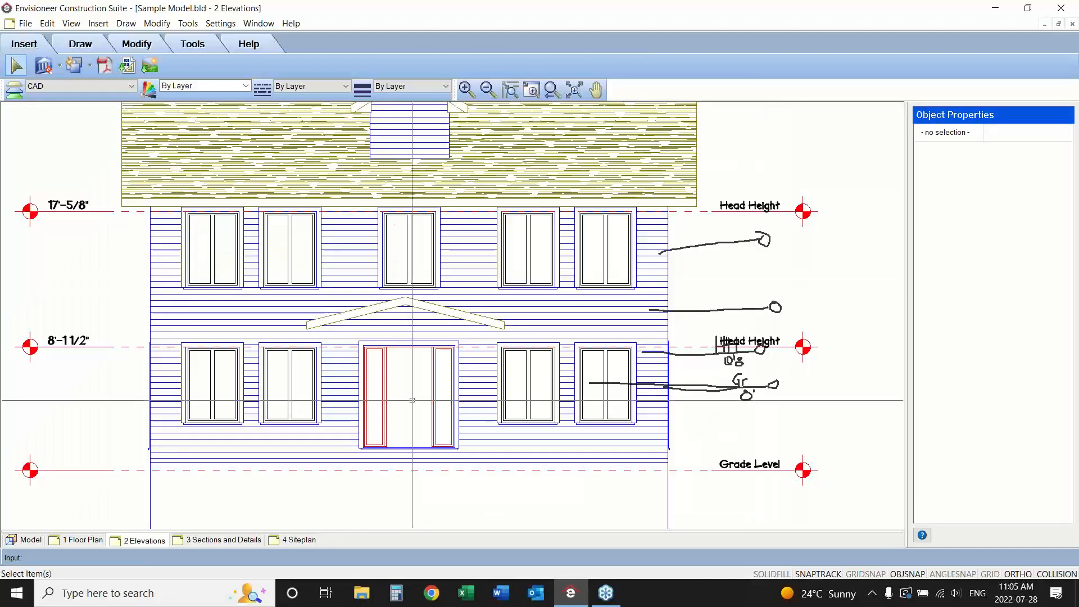
left_click(1063, 487)
left_click(1018, 416)
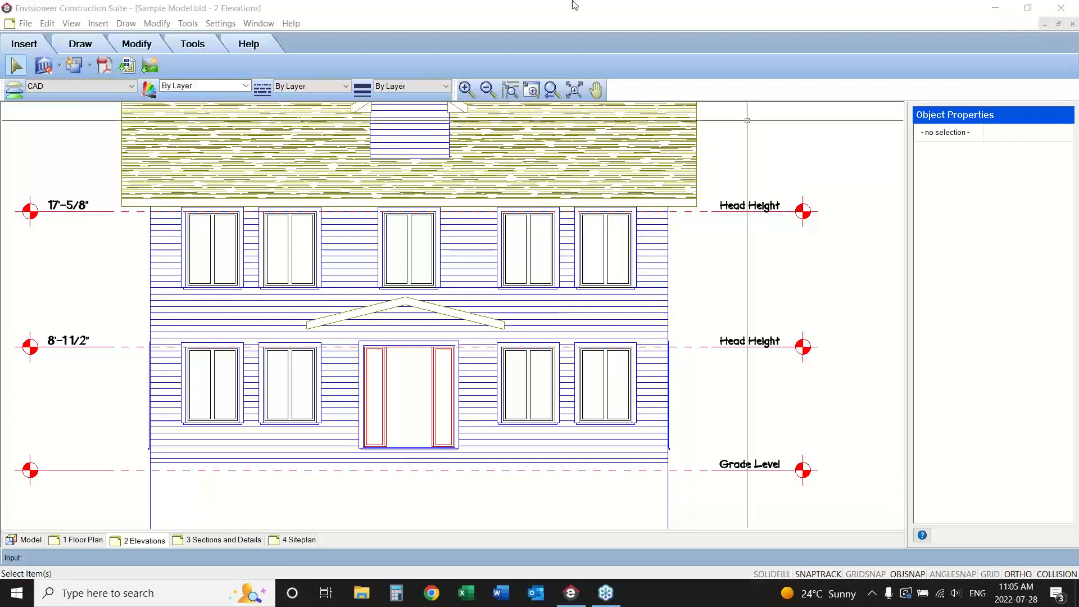
left_click(551, 90)
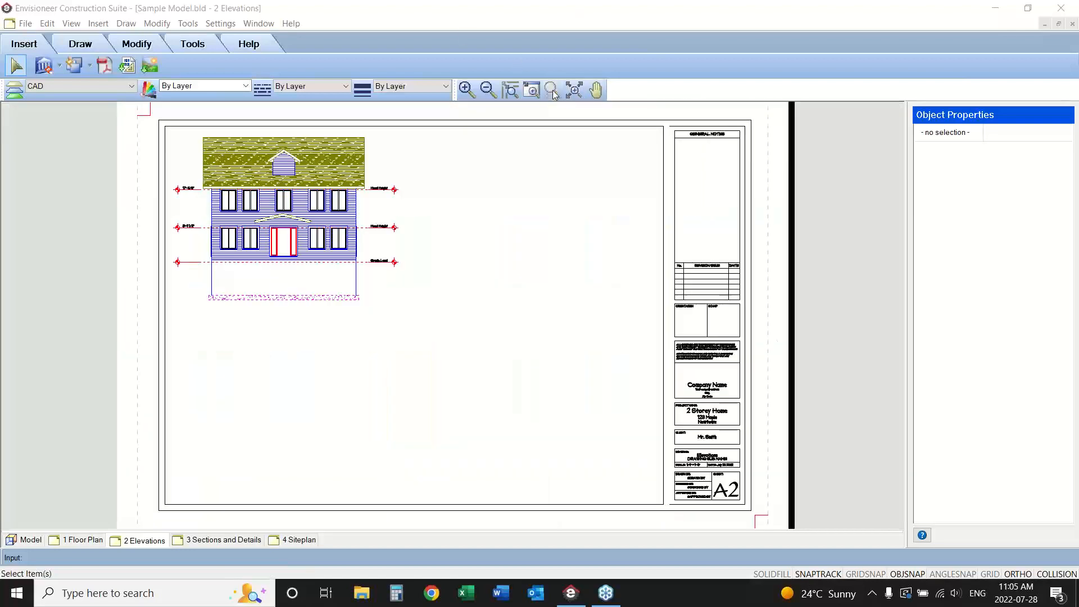
Start inserting a new SmartView of the Right Elevation.
left_click(59, 65)
left_click(64, 88)
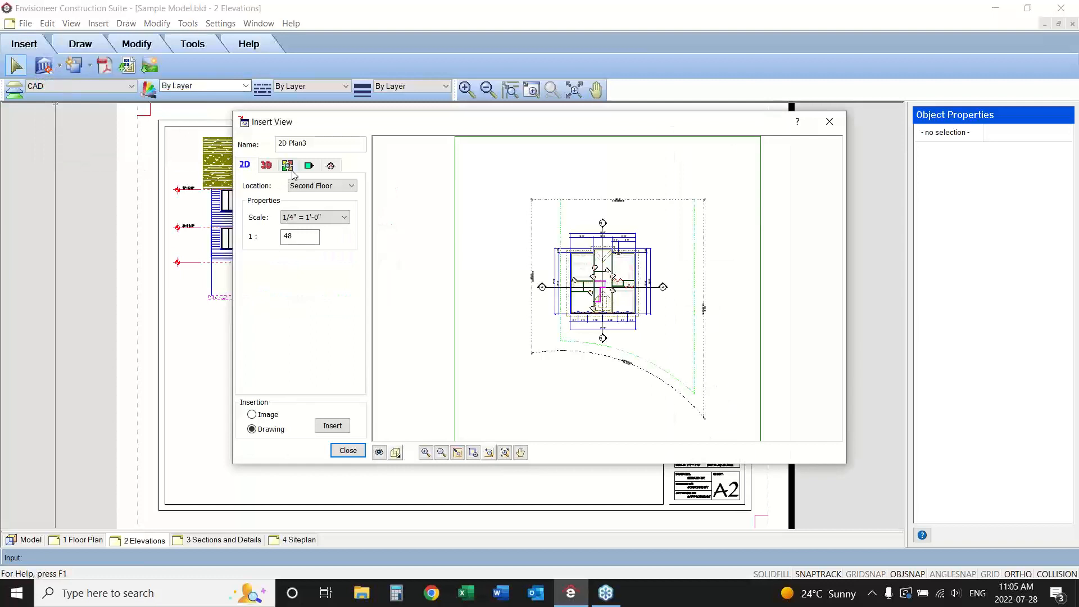
left_click(311, 166)
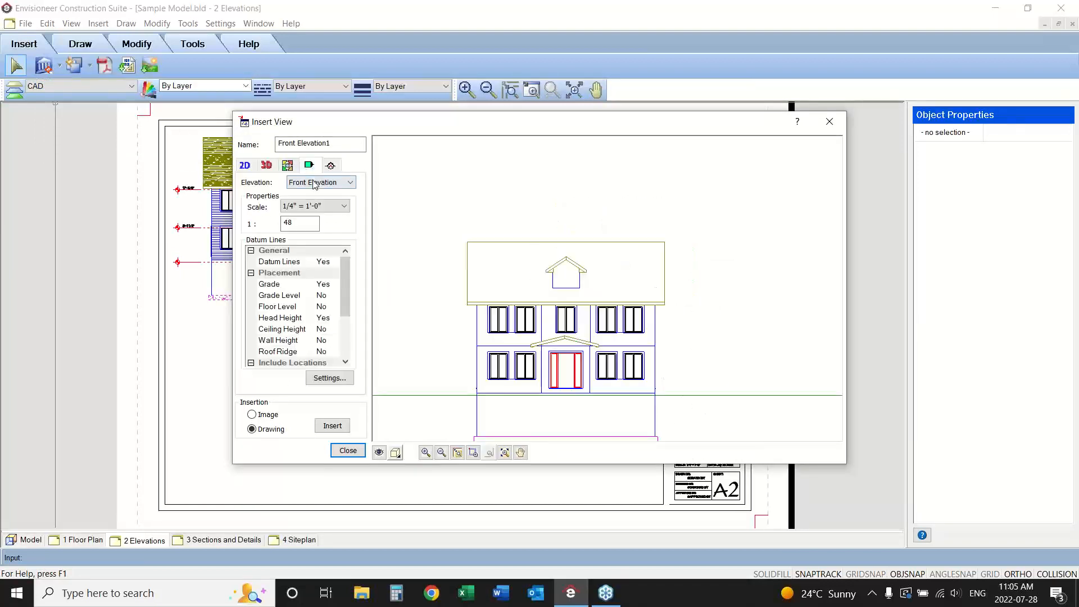
left_click(317, 182)
left_click(308, 207)
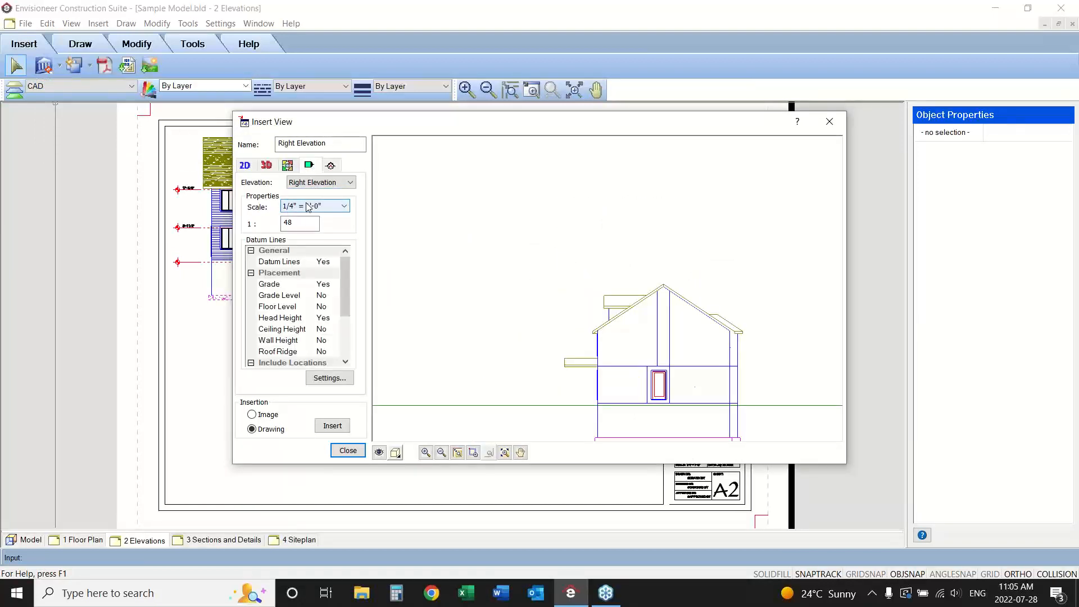
left_click(442, 453)
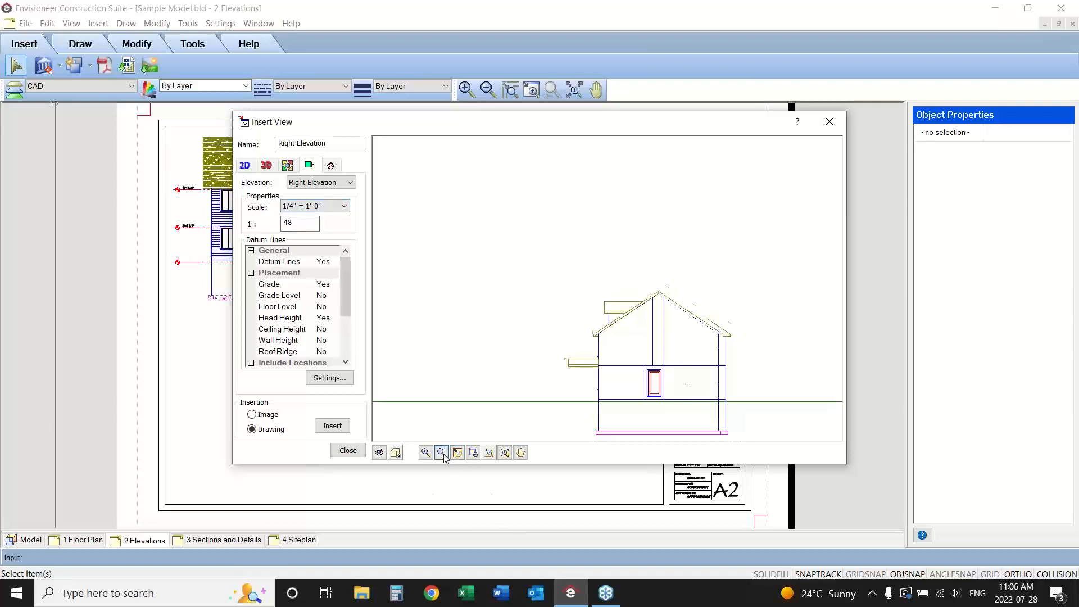
Choose the Elevation filter template for the right elevation and hide its Site Boundaries and Terrain.
left_click(378, 452)
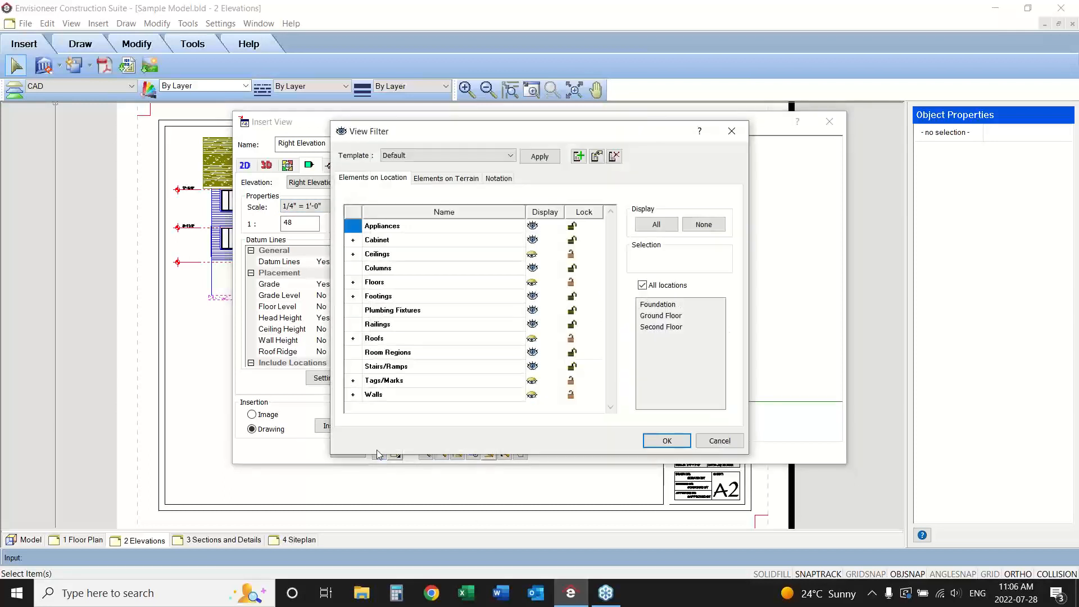
left_click(413, 155)
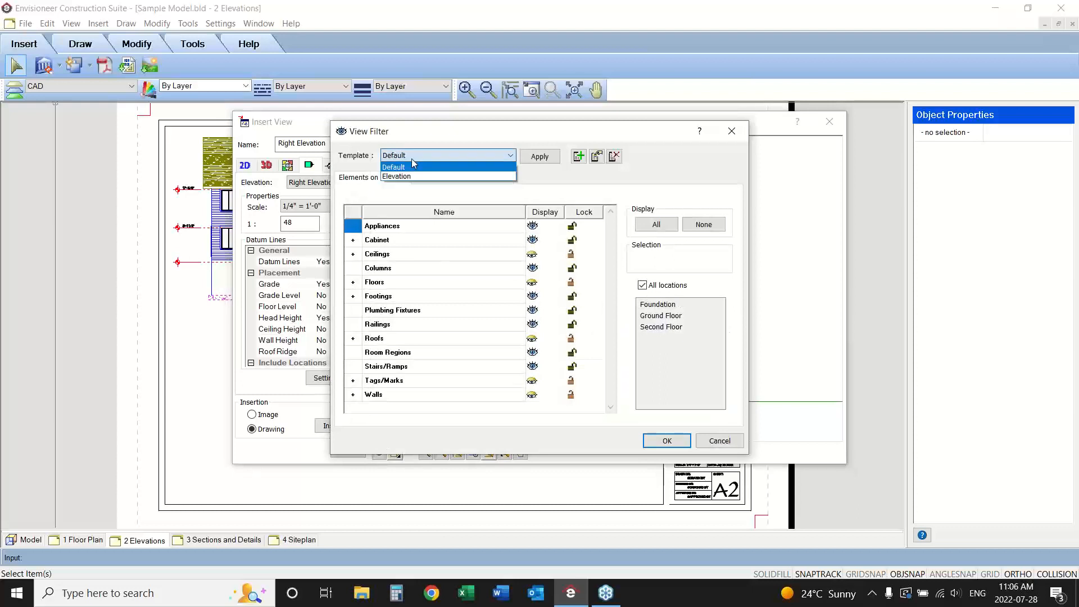
left_click(408, 177)
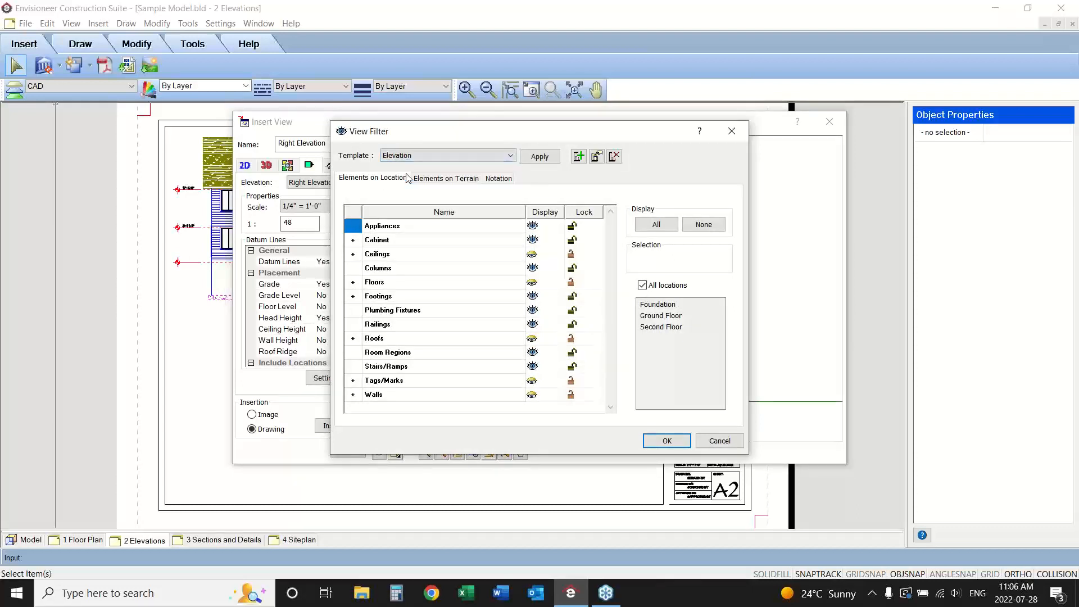
left_click(446, 178)
left_click(531, 226)
left_click(538, 246)
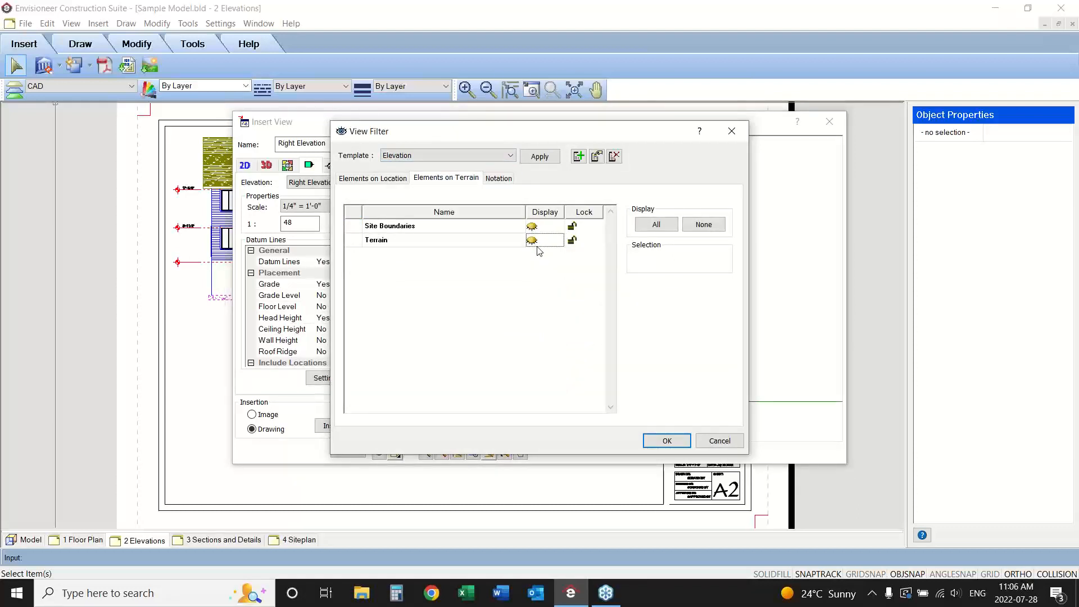
left_click(679, 441)
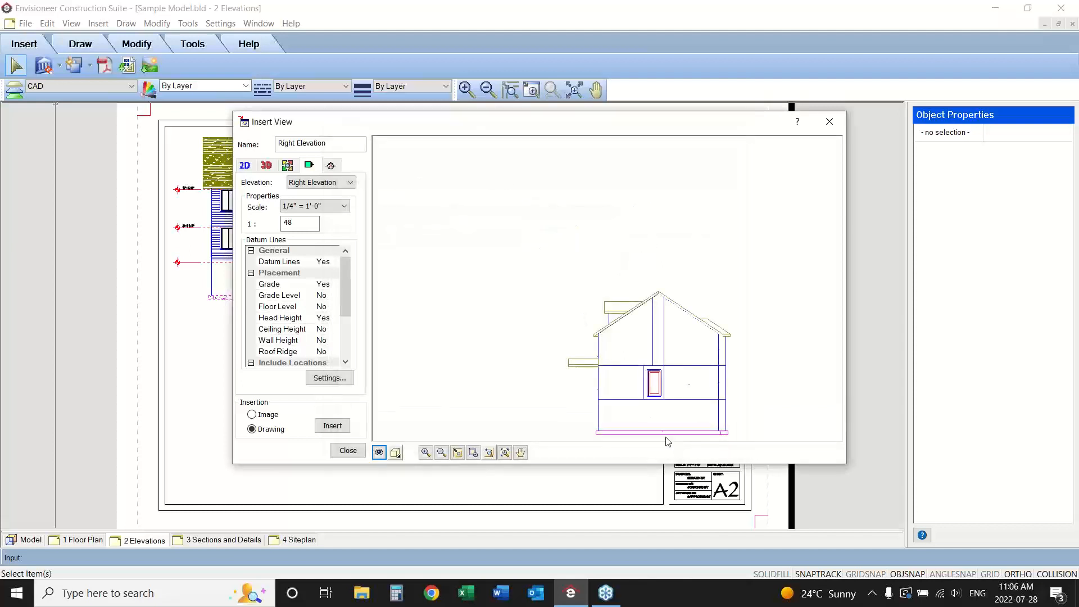
Insert the right elevation as a drawing beside the front elevation on the sheet.
left_click(396, 453)
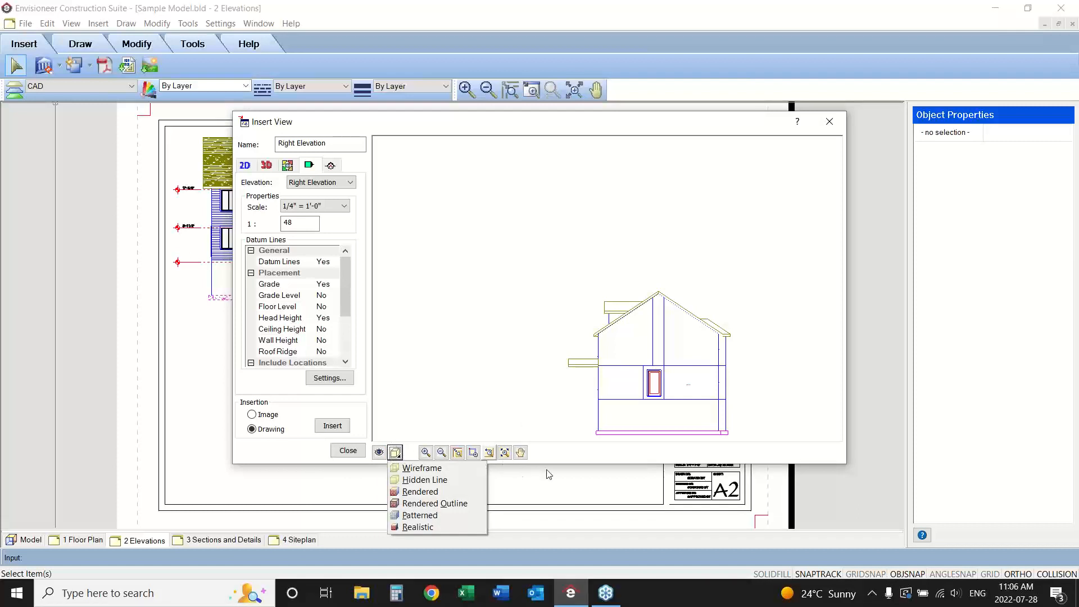
left_click(568, 452)
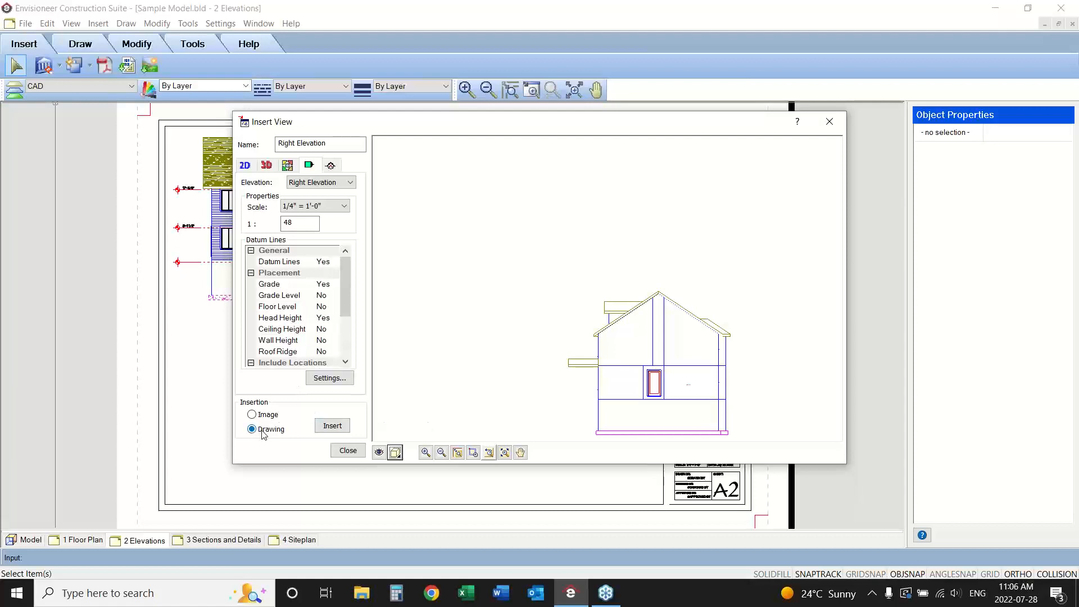
left_click(332, 425)
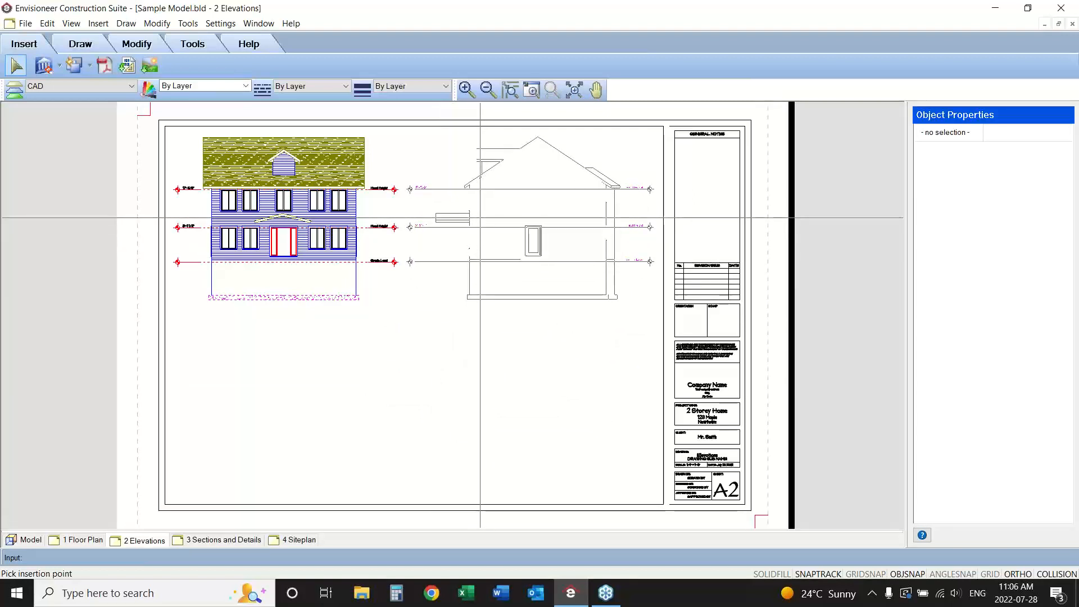
left_click(480, 218)
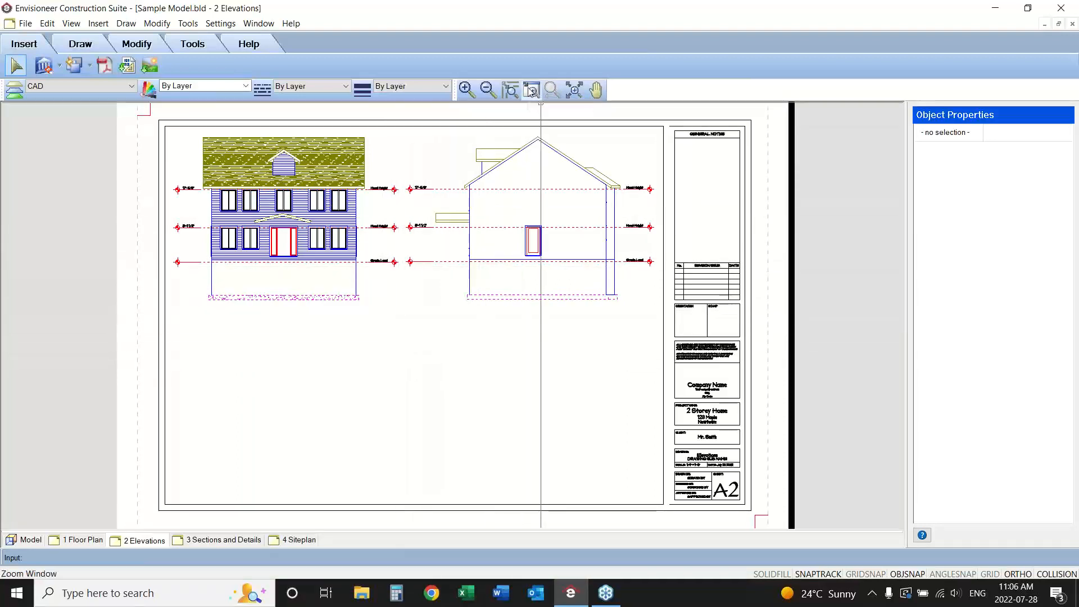
Move the right elevation slightly toward the front elevation, using the end of its grade line as base point.
left_click_drag(425, 246, 385, 278)
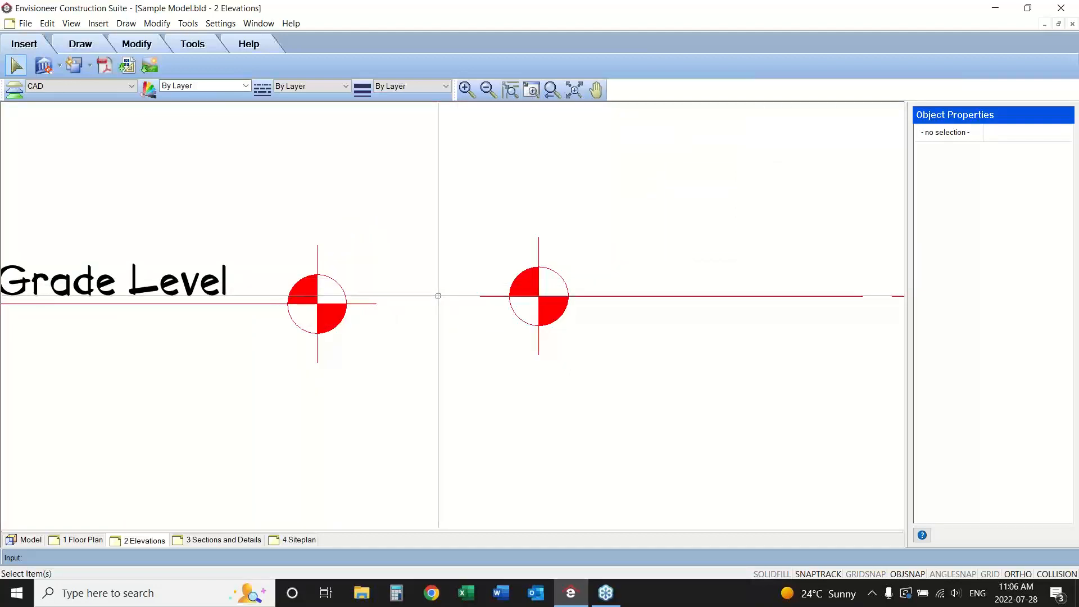
left_click(487, 295)
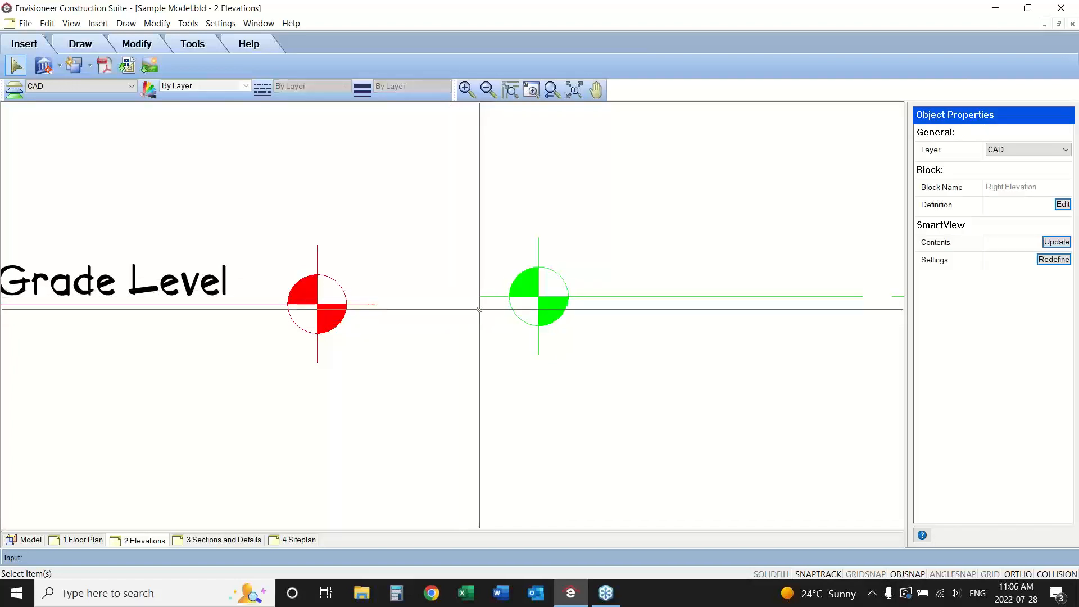
right_click(480, 309)
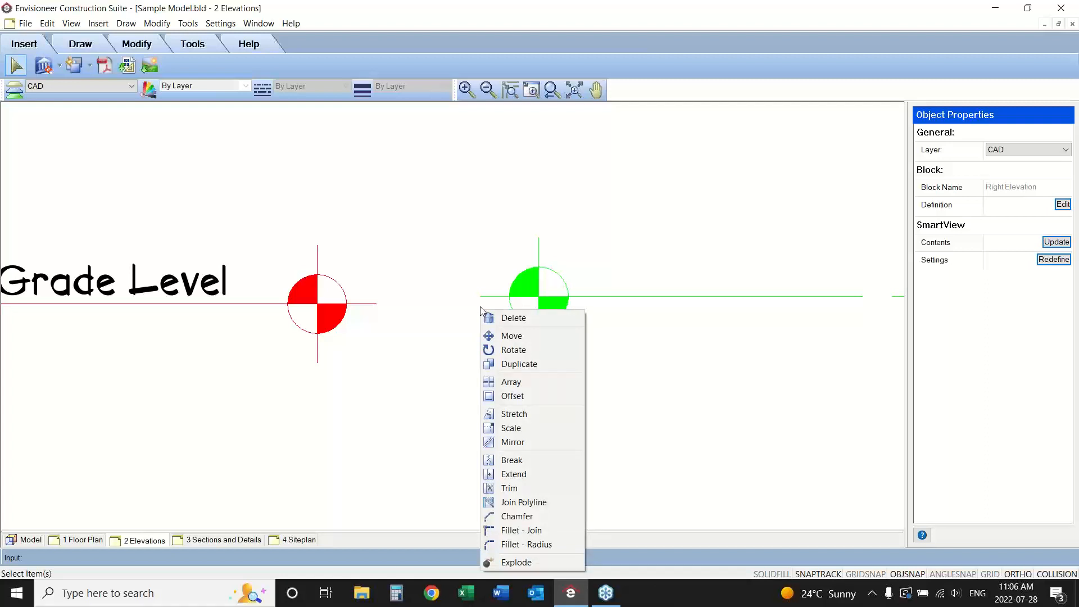
left_click(511, 335)
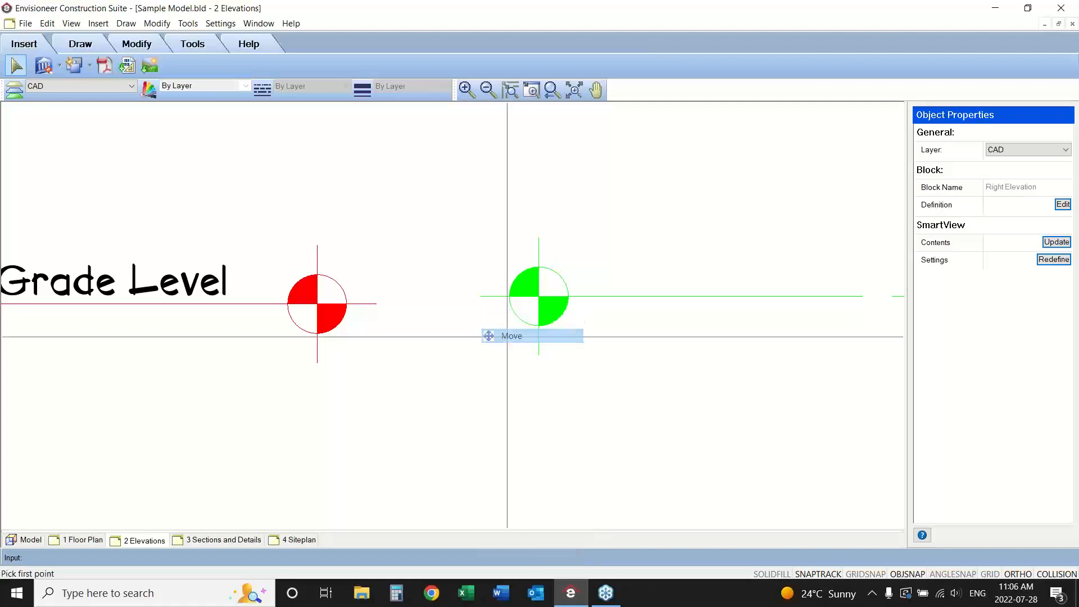
left_click(480, 296)
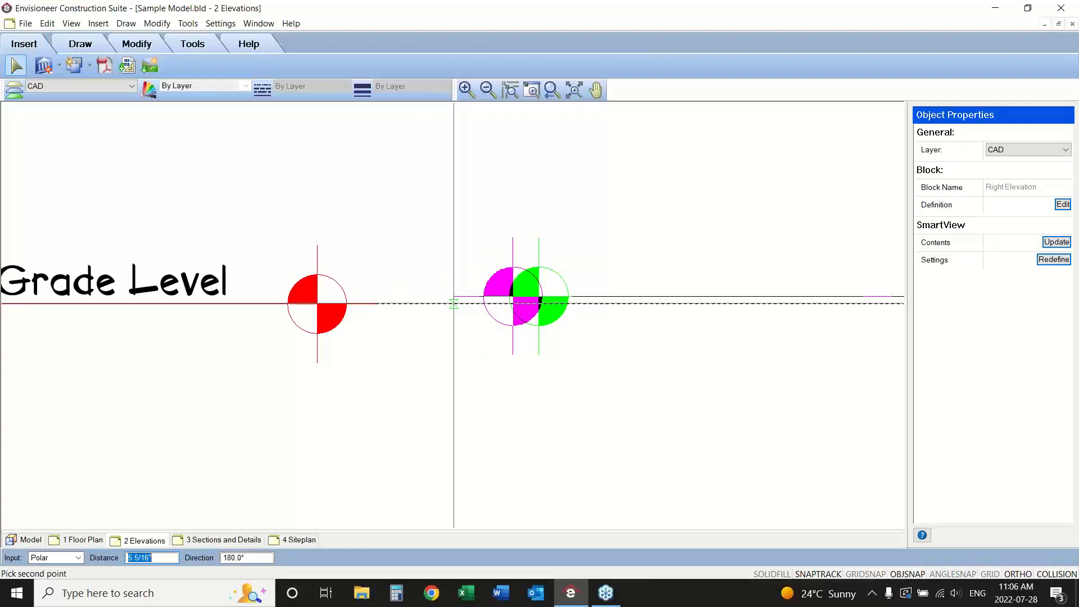
left_click(466, 304)
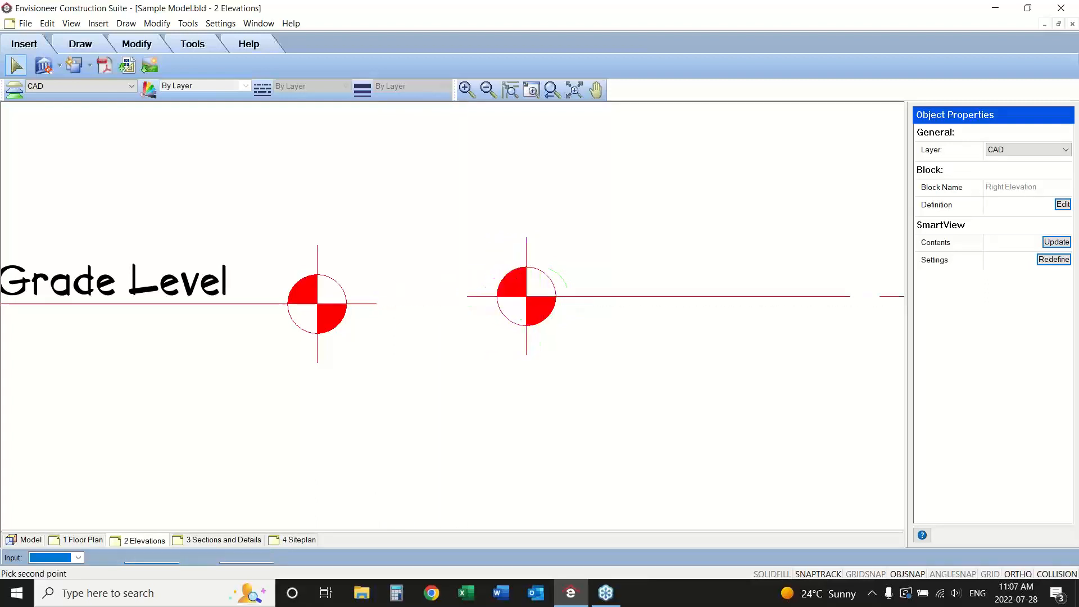
Move the right elevation straight down to align its grade line with the front elevation's Grade Level line.
left_click(467, 297)
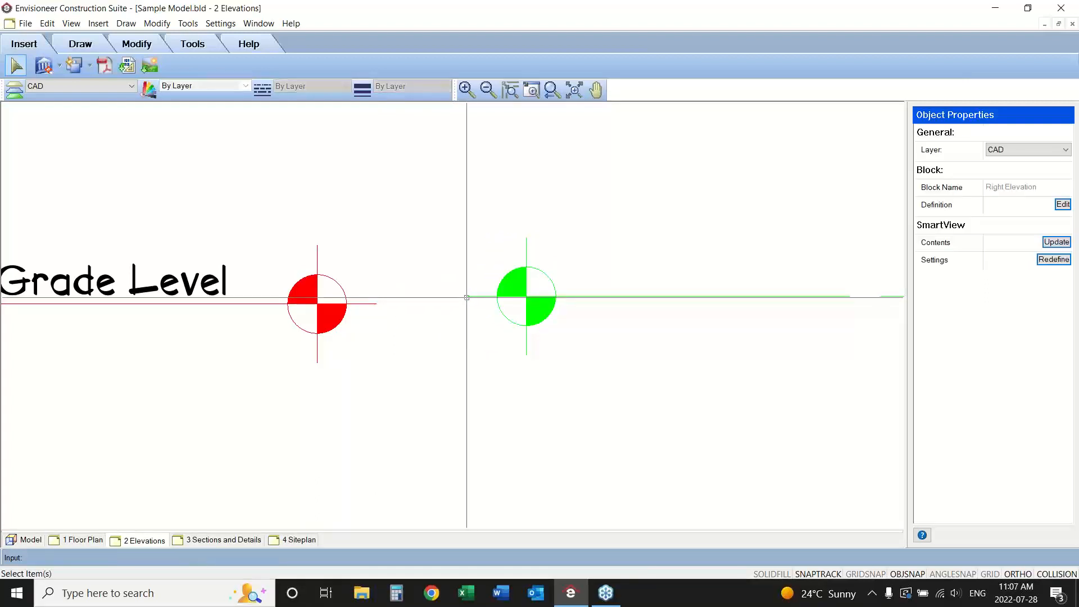
right_click(468, 300)
left_click(484, 323)
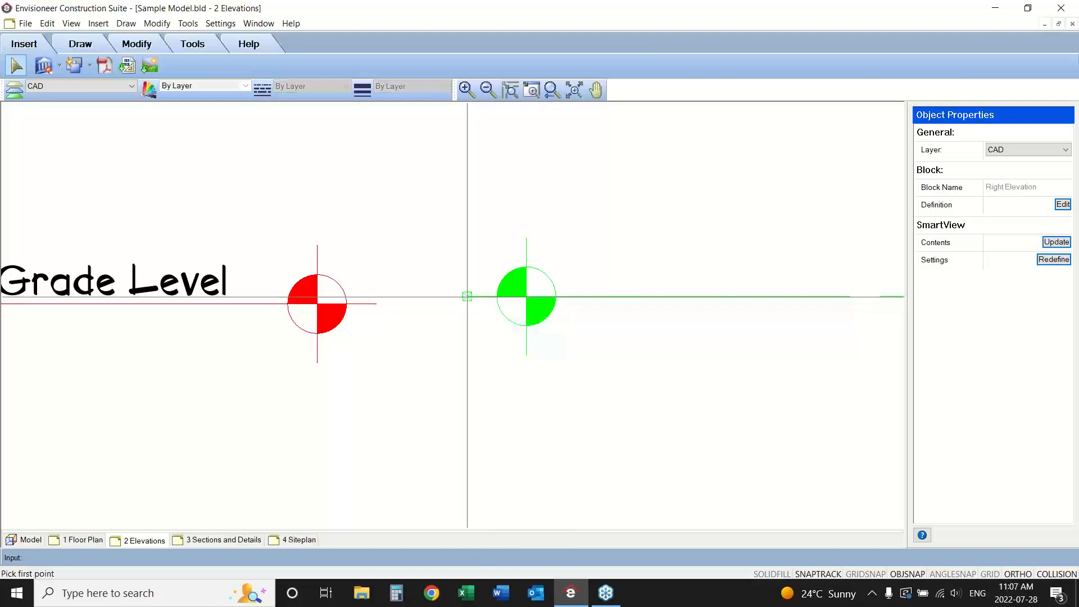
left_click(468, 297)
left_click(467, 304)
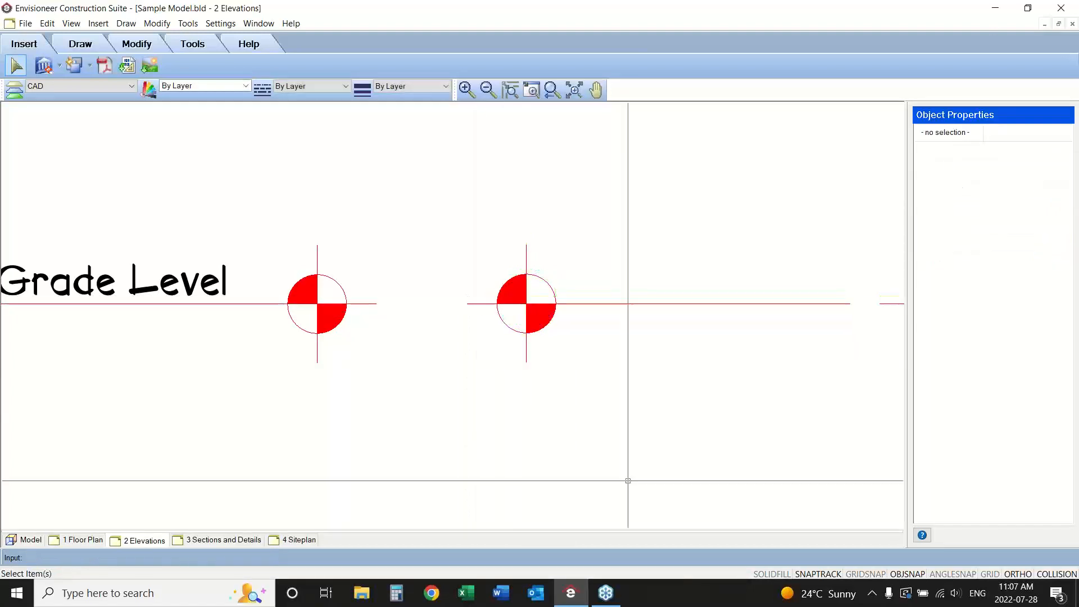
left_click(551, 90)
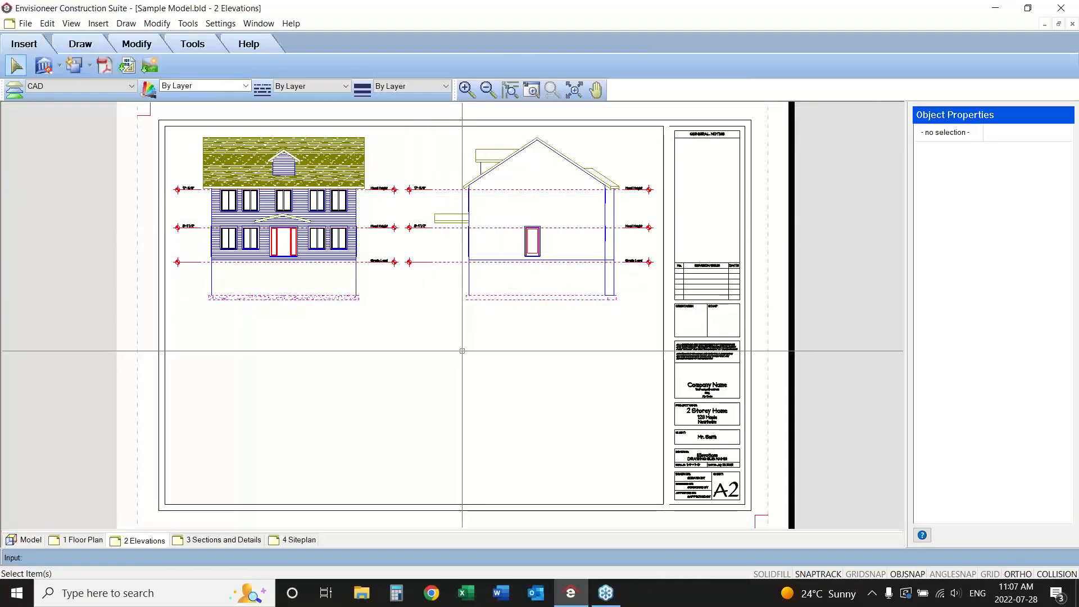
Set up a new SmartView of the Rear Elevation with the Realistic display style.
left_click(45, 66)
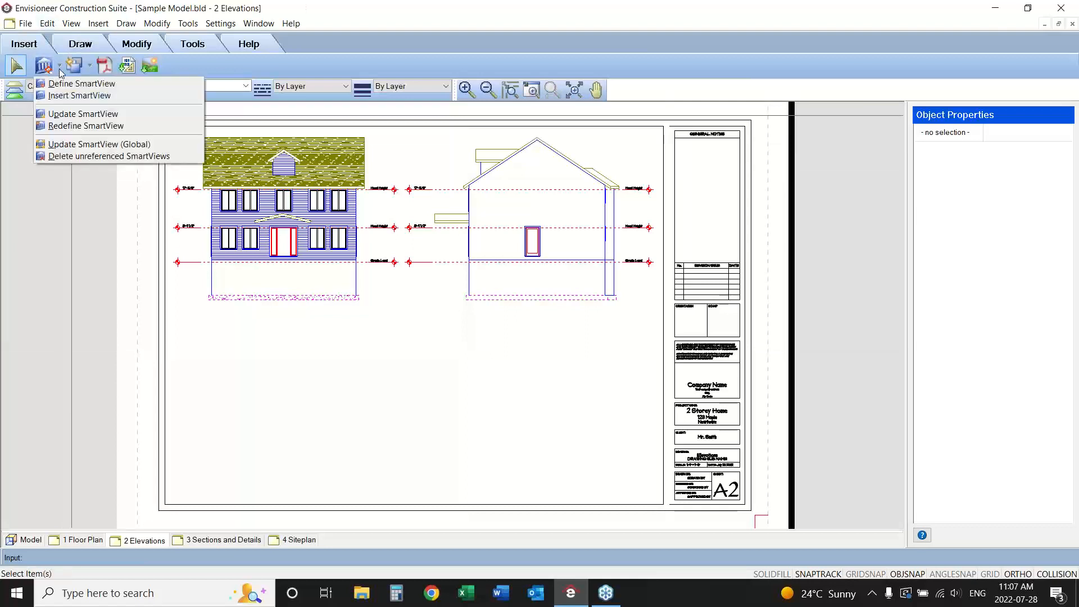
left_click(63, 95)
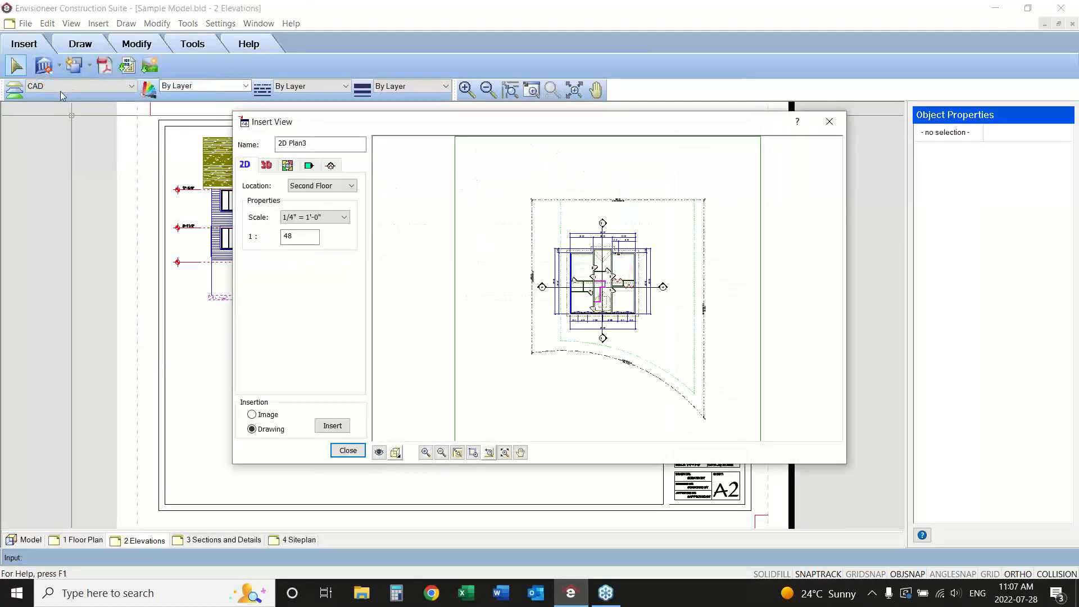
left_click(312, 164)
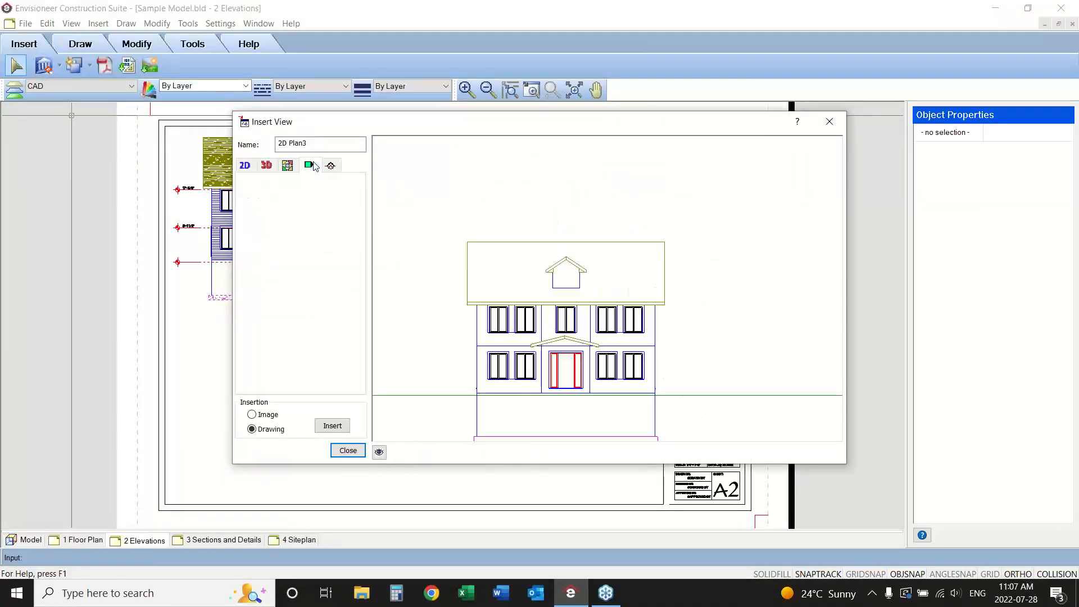
left_click(316, 182)
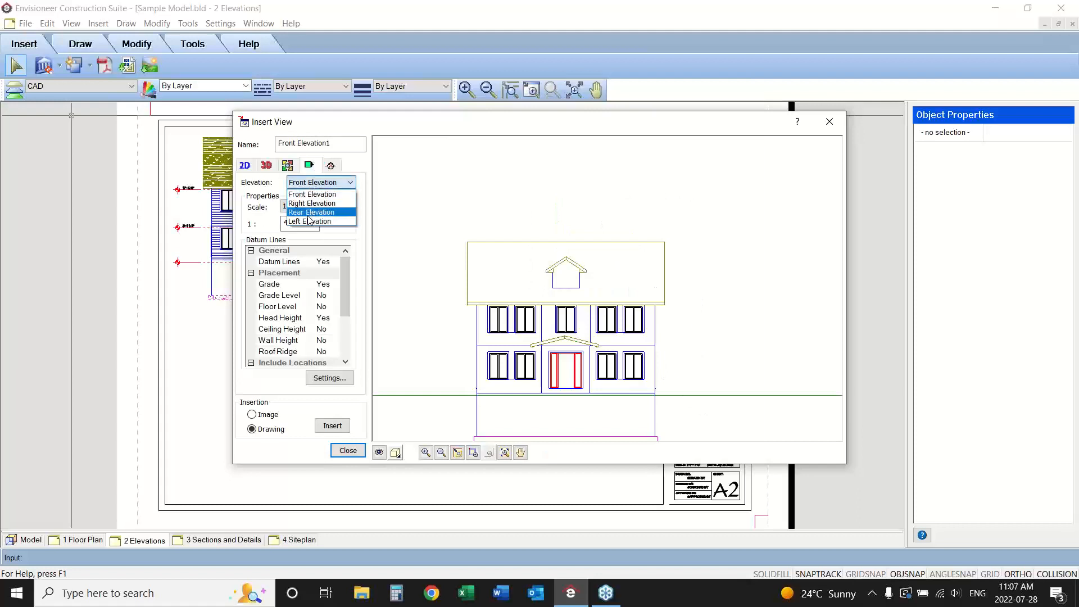
left_click(306, 212)
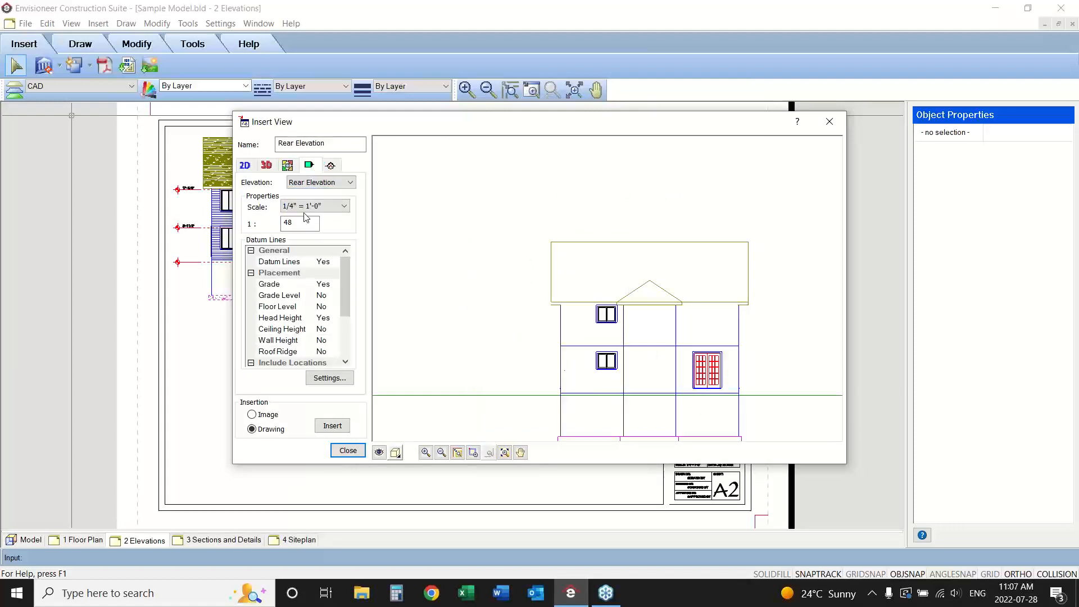
left_click(396, 453)
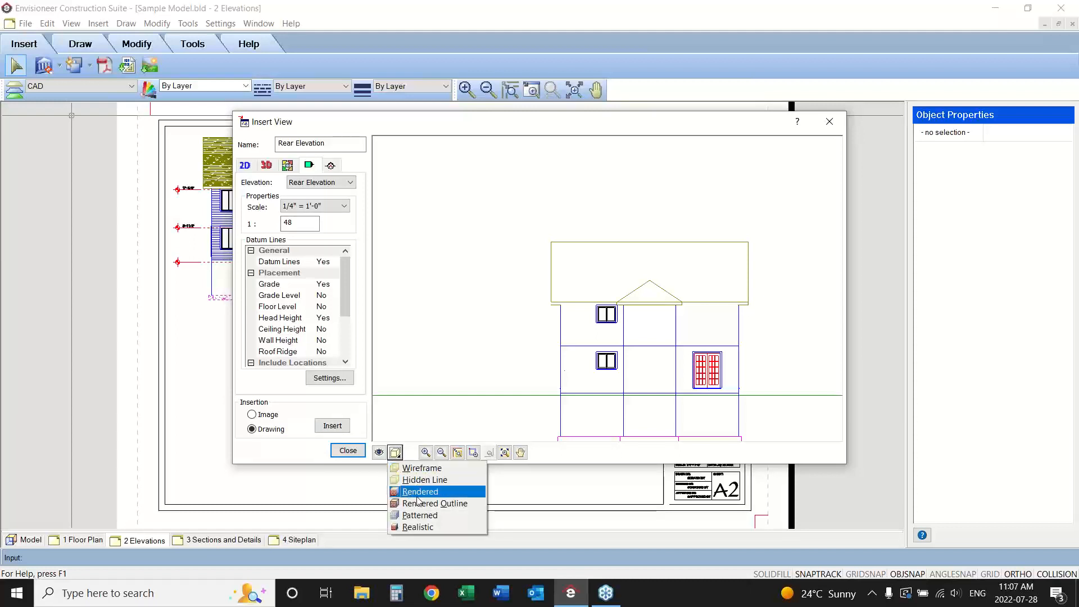
left_click(420, 526)
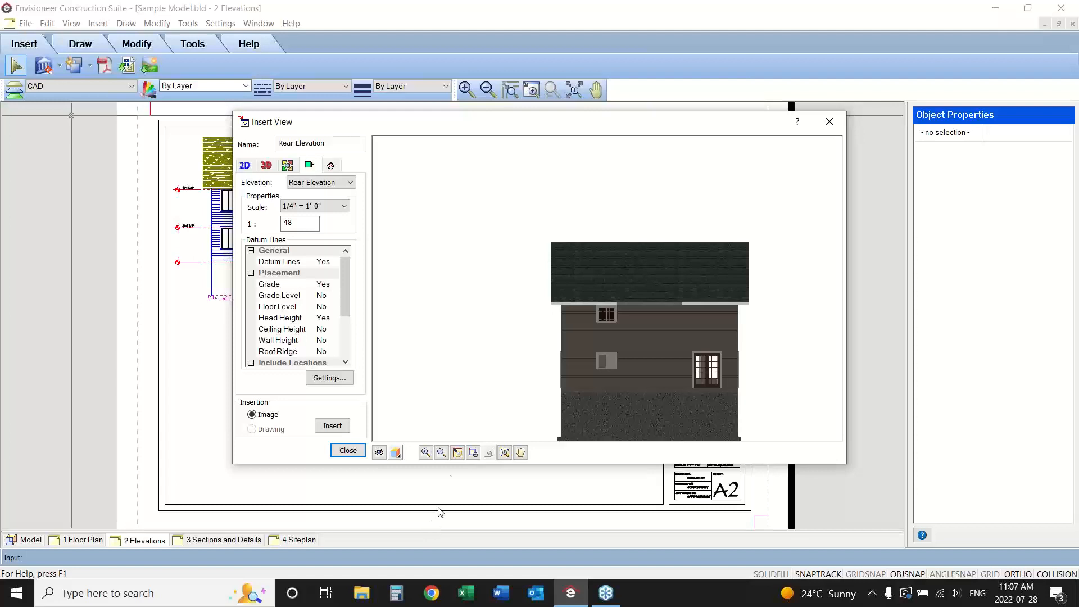
left_click(442, 452)
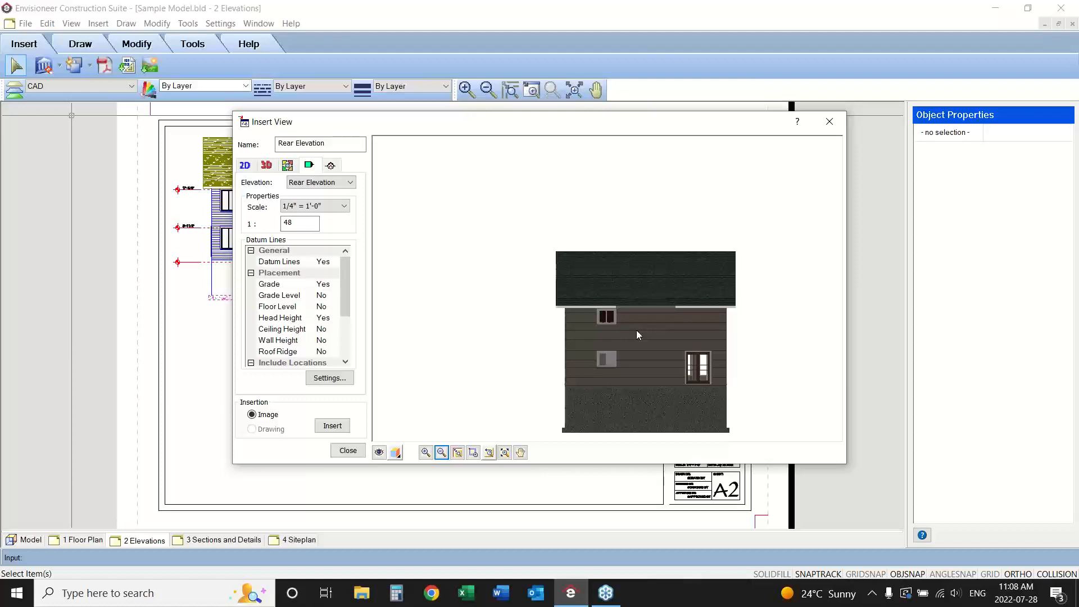
Insert the realistic rear elevation as an image in the empty area below the two placed elevations.
left_click_drag(474, 126, 460, 305)
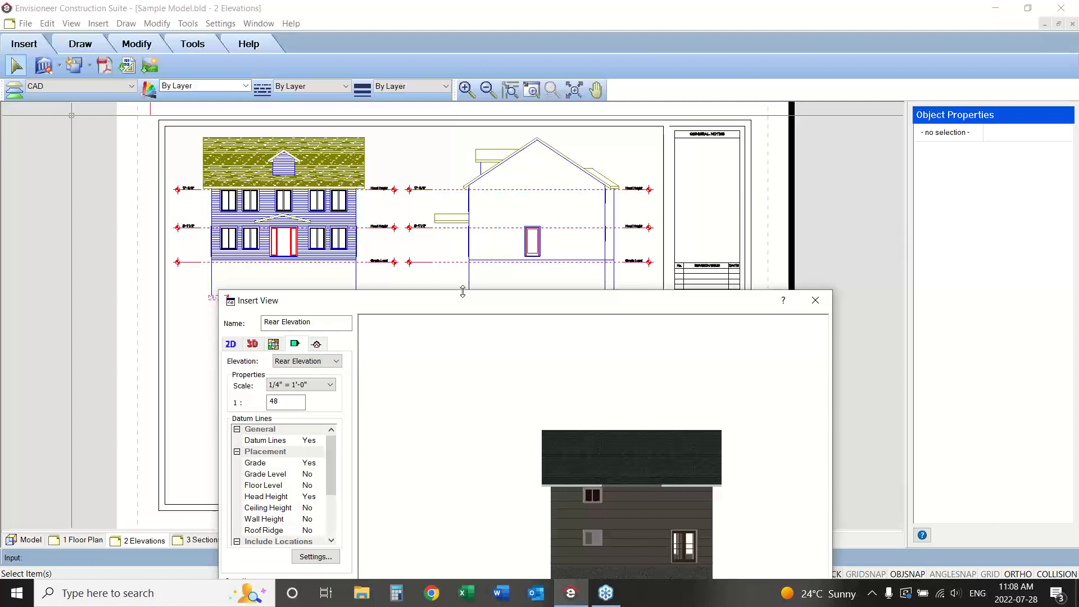
left_click_drag(462, 302, 466, 138)
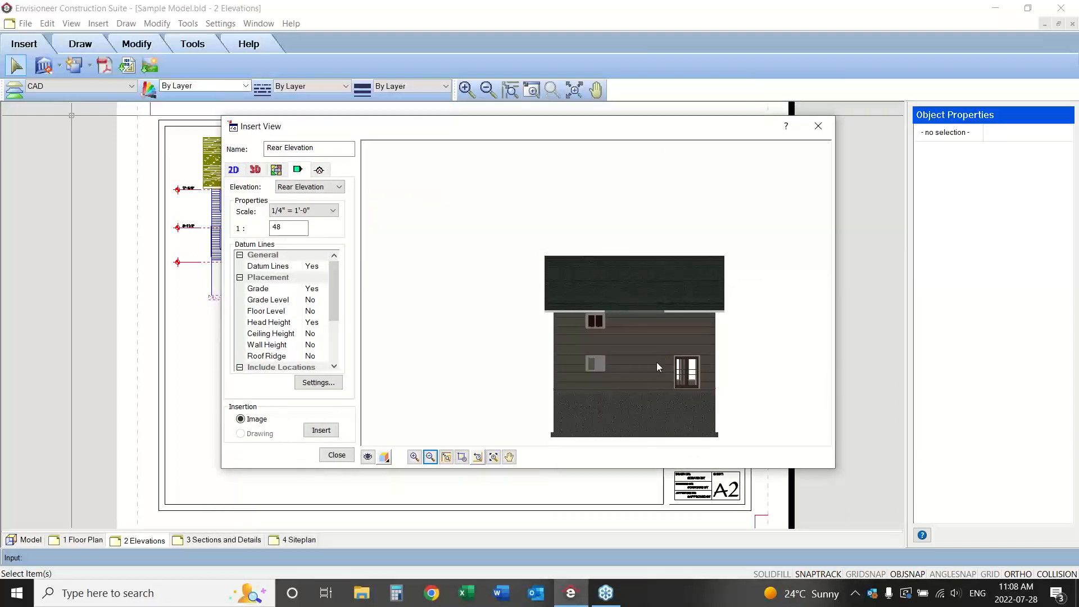
left_click(330, 434)
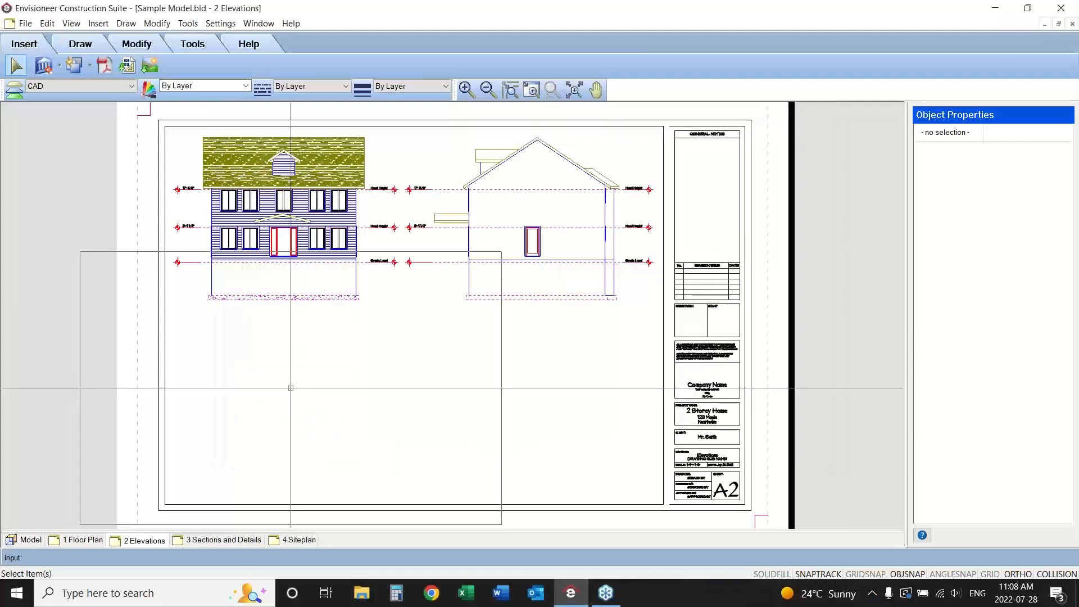
left_click(382, 362)
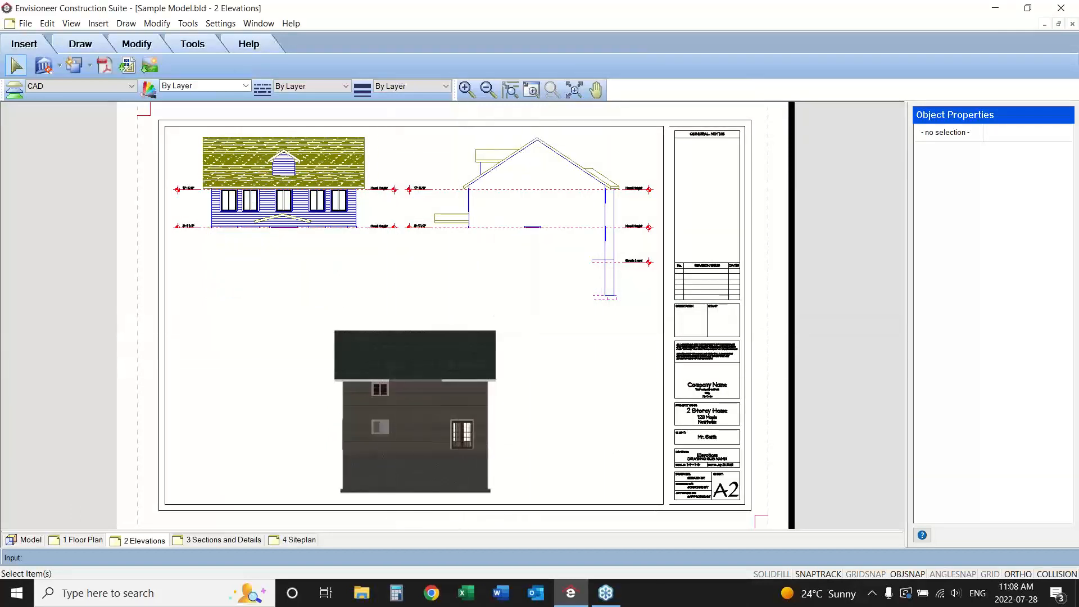
Scale the rear elevation image by .5 and move it into the empty area below the front elevation.
left_click(459, 376)
right_click(459, 375)
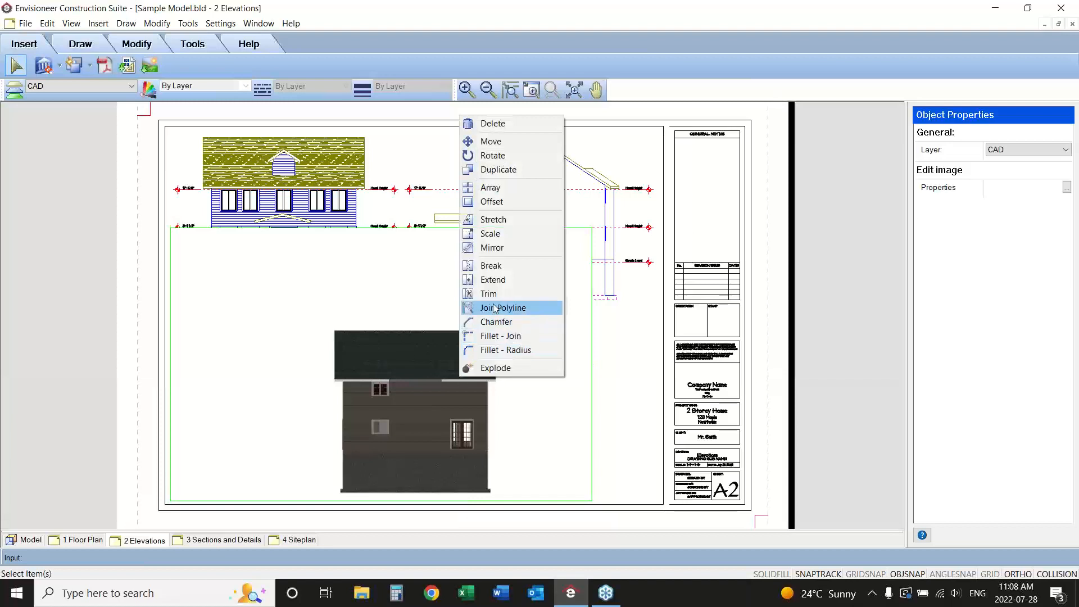
left_click(503, 233)
left_click(418, 415)
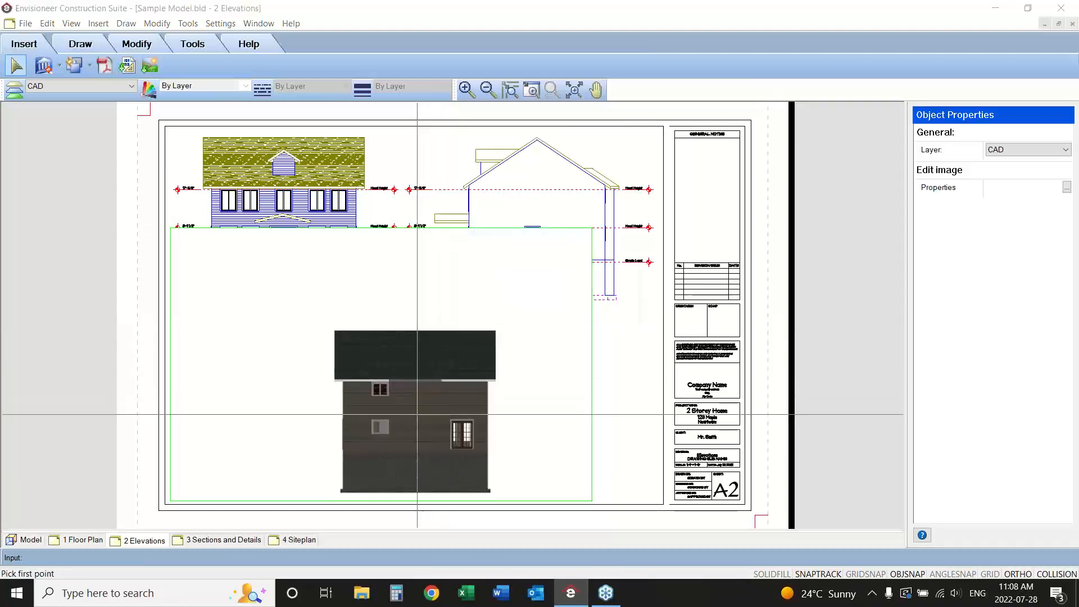
type(".5")
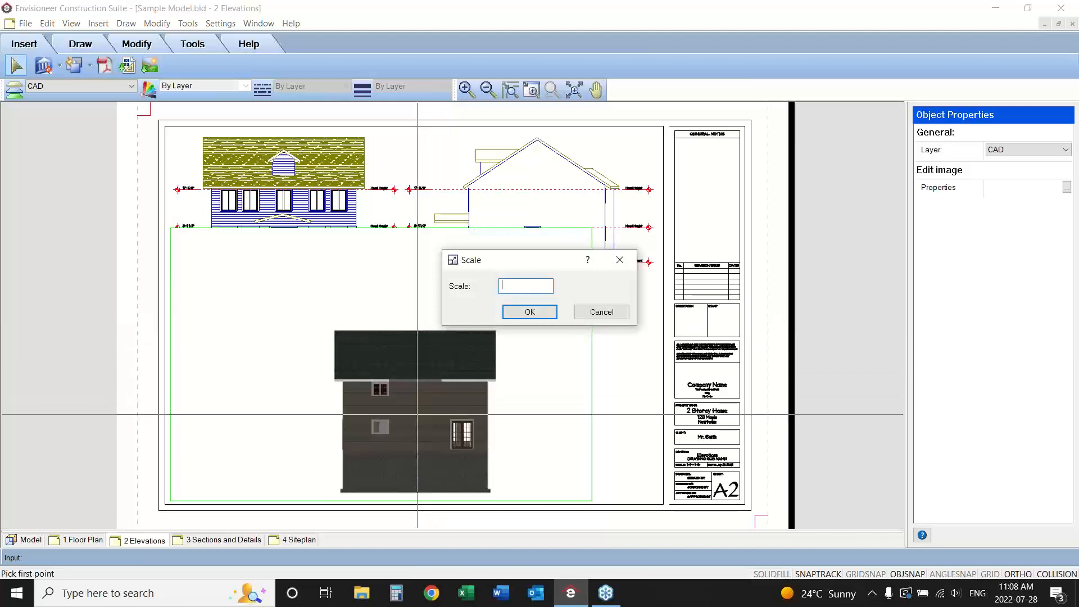
left_click(526, 313)
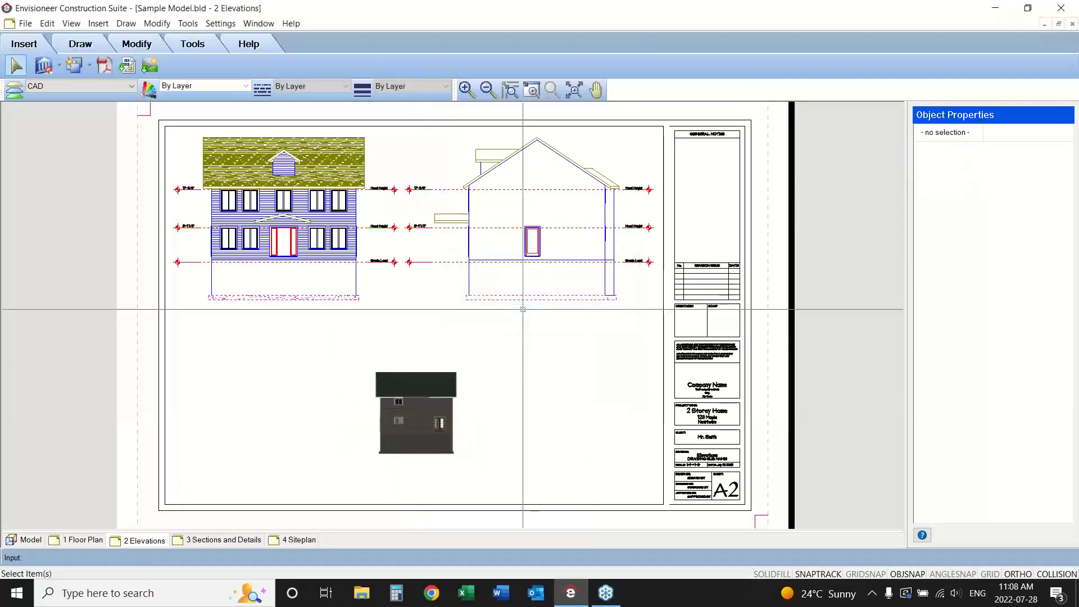
left_click(428, 416)
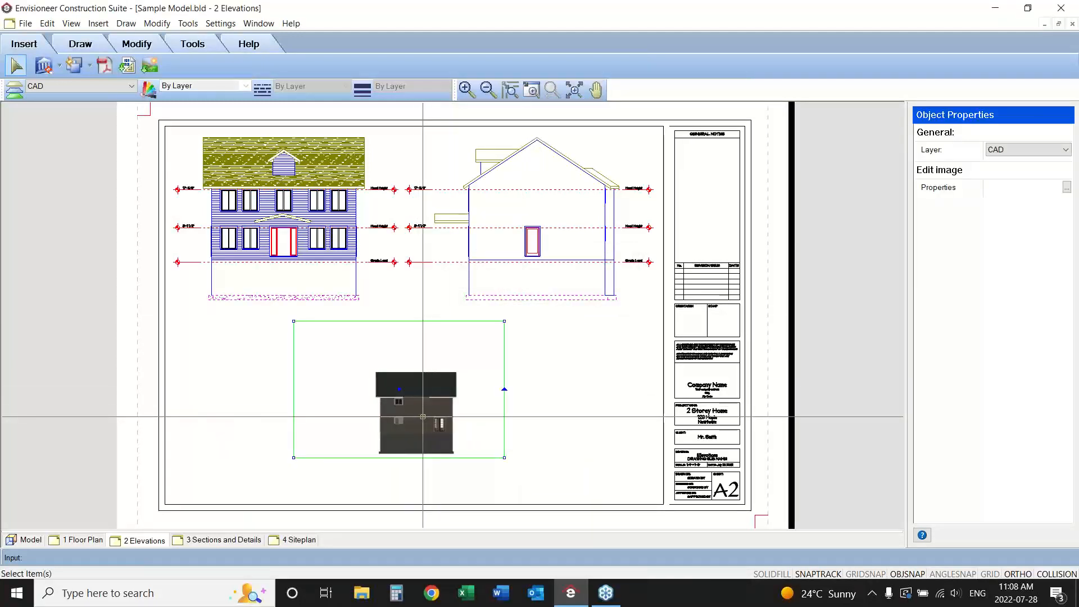
left_click_drag(396, 417, 277, 432)
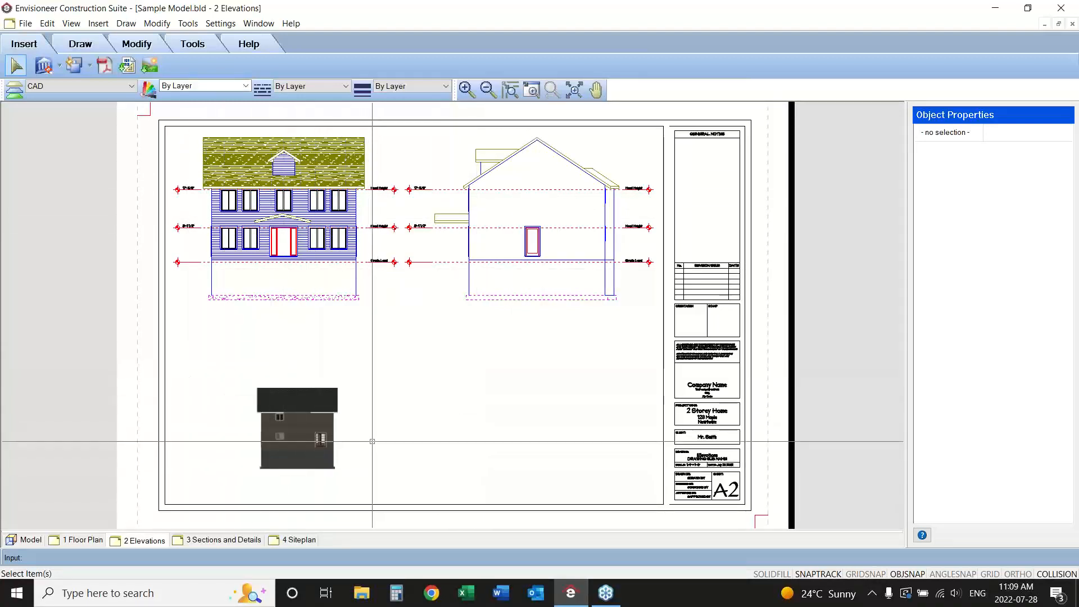
Set up a new SmartView of the Left Elevation with the Patterned display style.
left_click(90, 66)
left_click(56, 83)
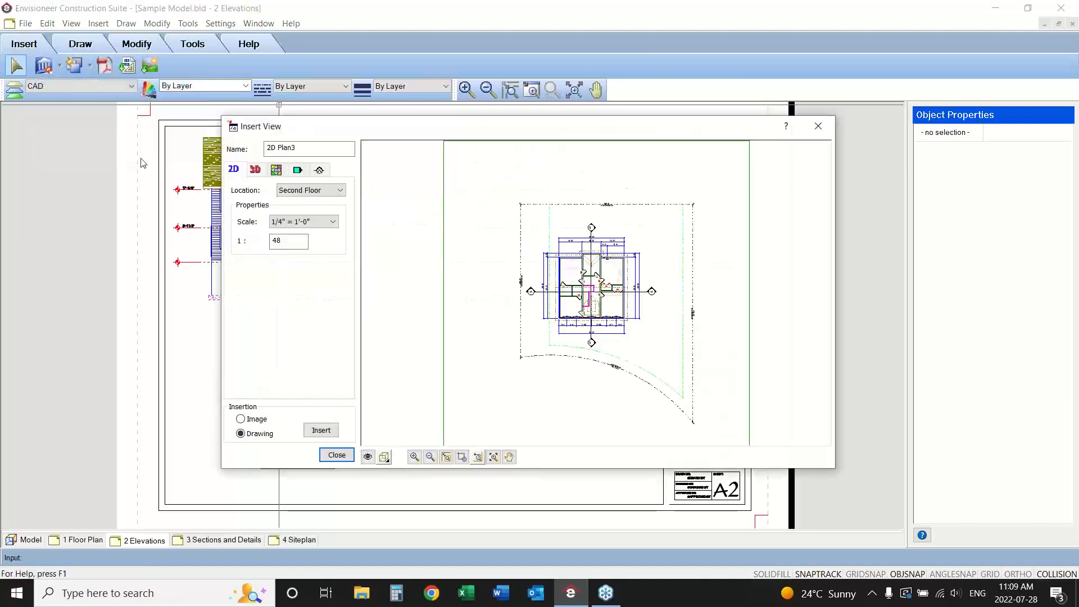
left_click(297, 170)
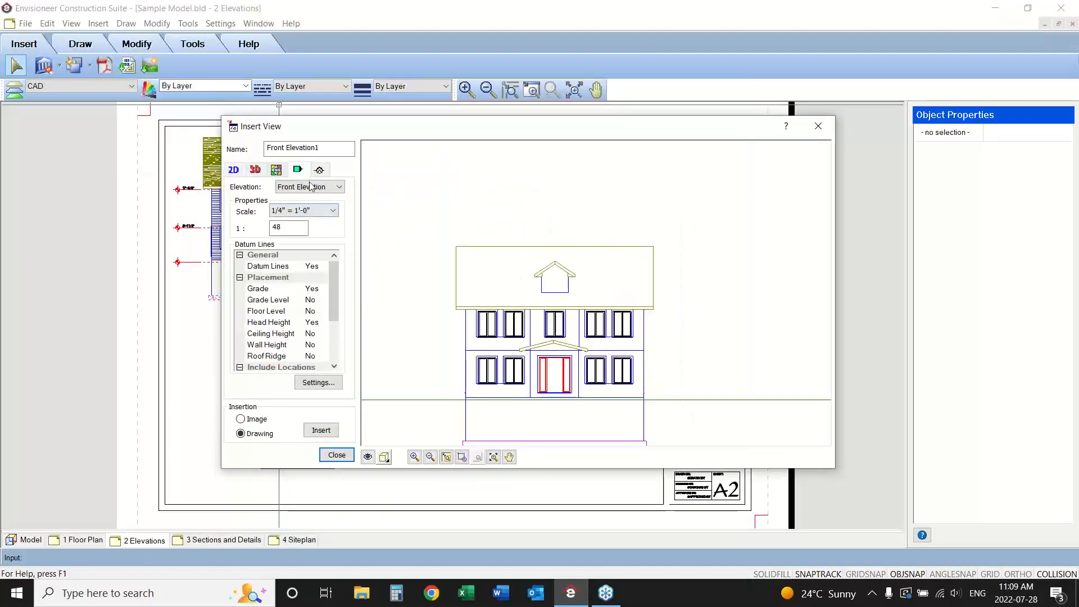
left_click(337, 186)
left_click(299, 224)
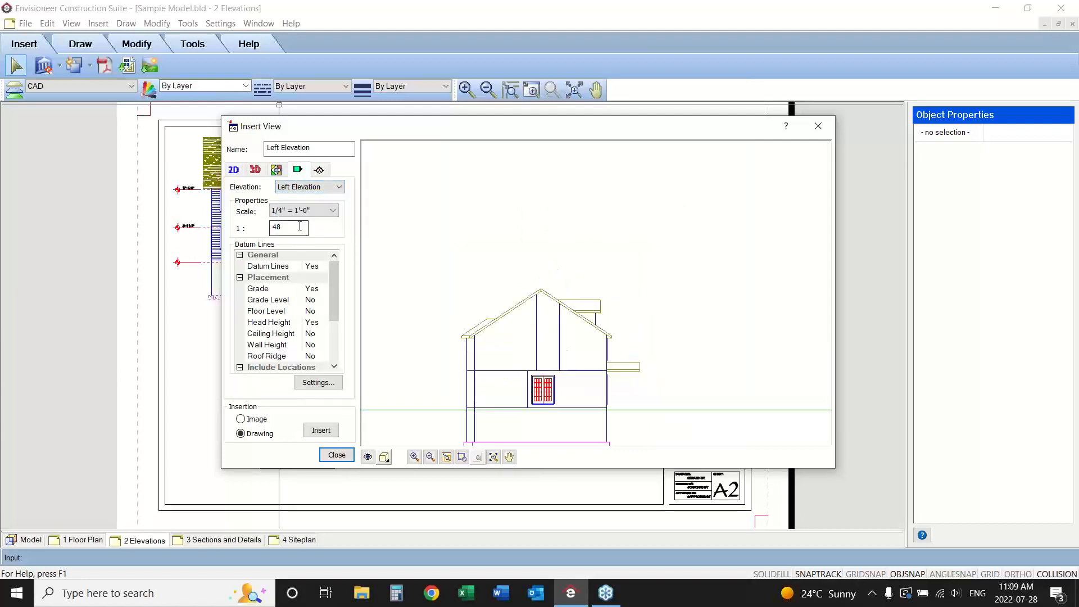
left_click(431, 457)
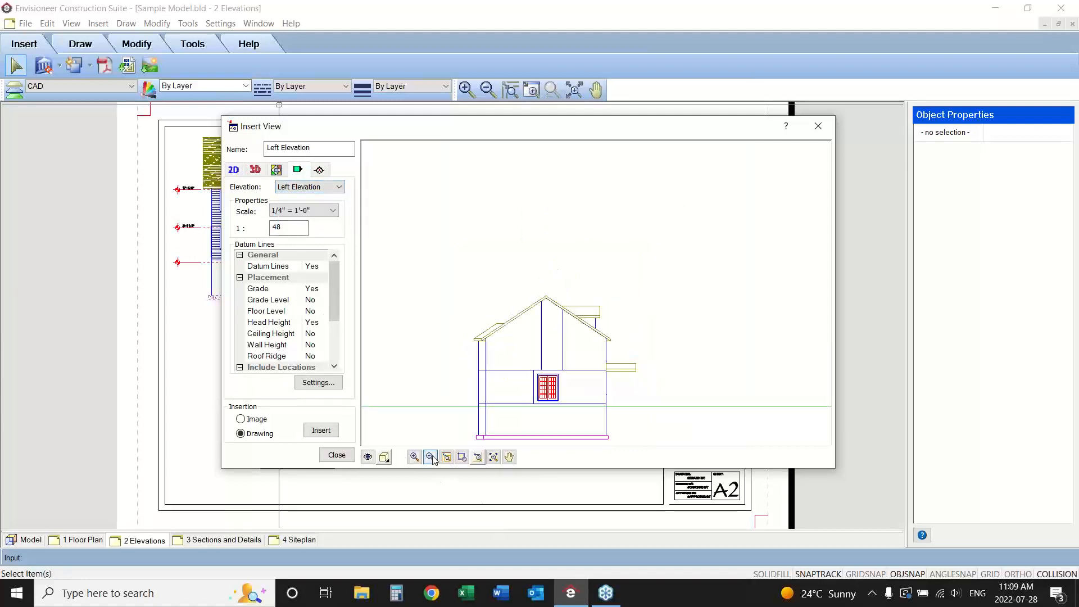
left_click(384, 457)
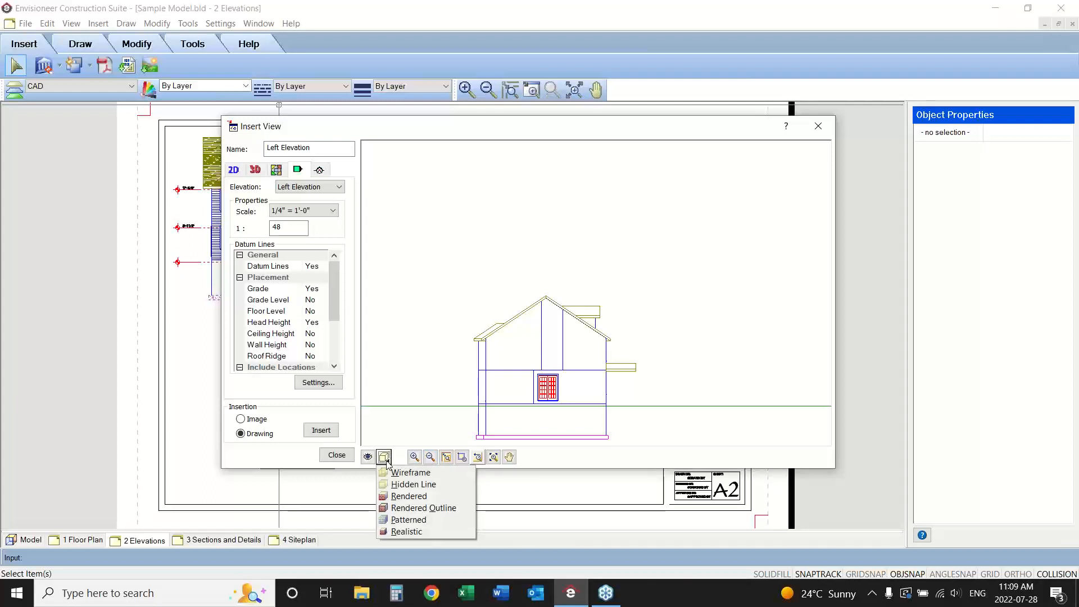
left_click(417, 520)
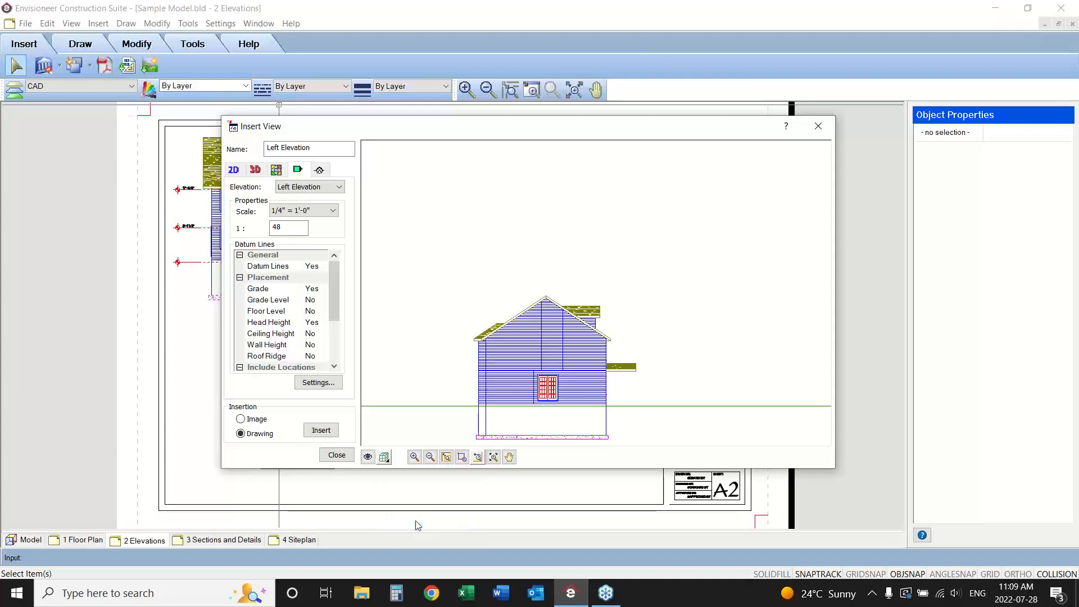
Apply the Elevation view filter template to the left elevation and hide its Site Boundaries and Terrain.
left_click(367, 457)
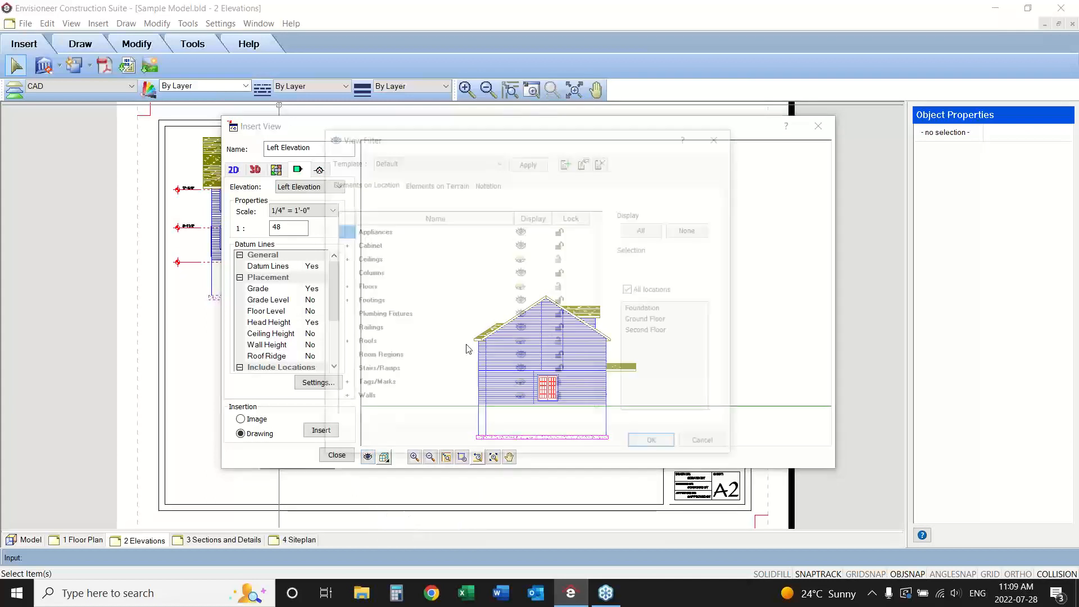
left_click(420, 160)
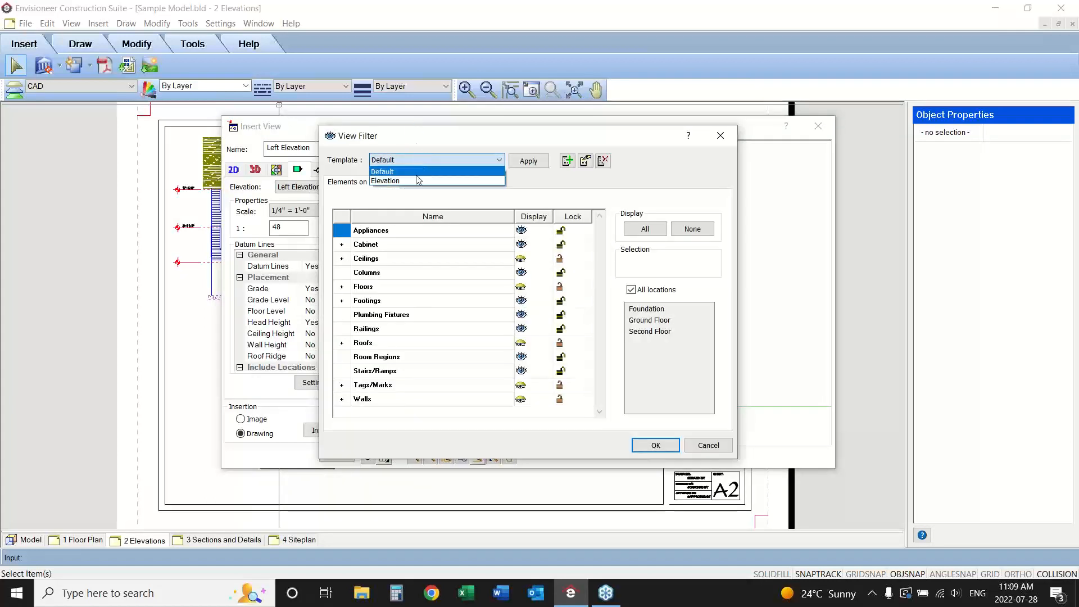
left_click(416, 181)
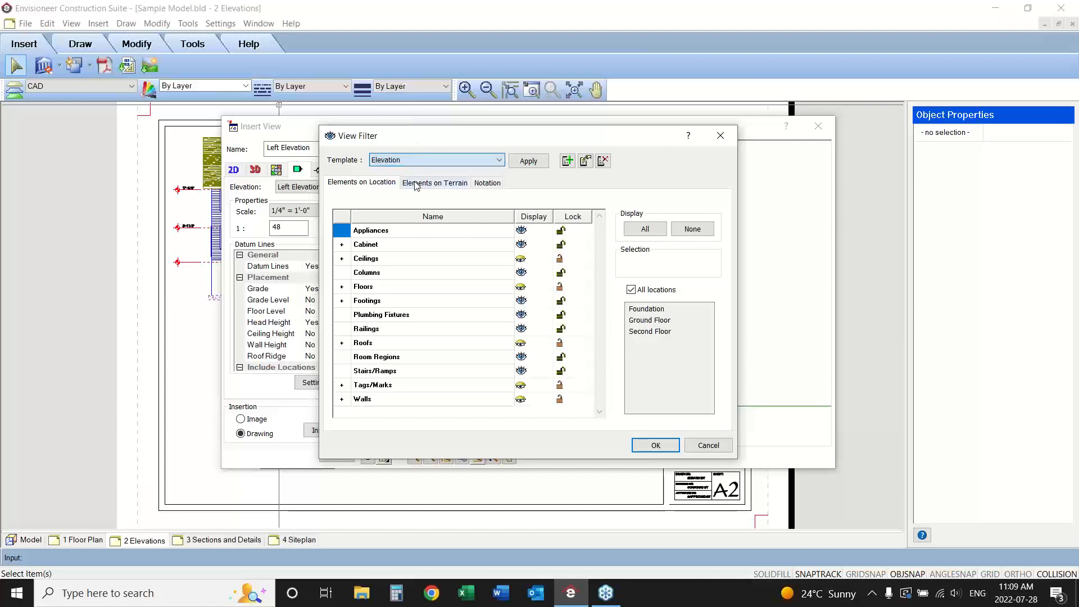
left_click(528, 163)
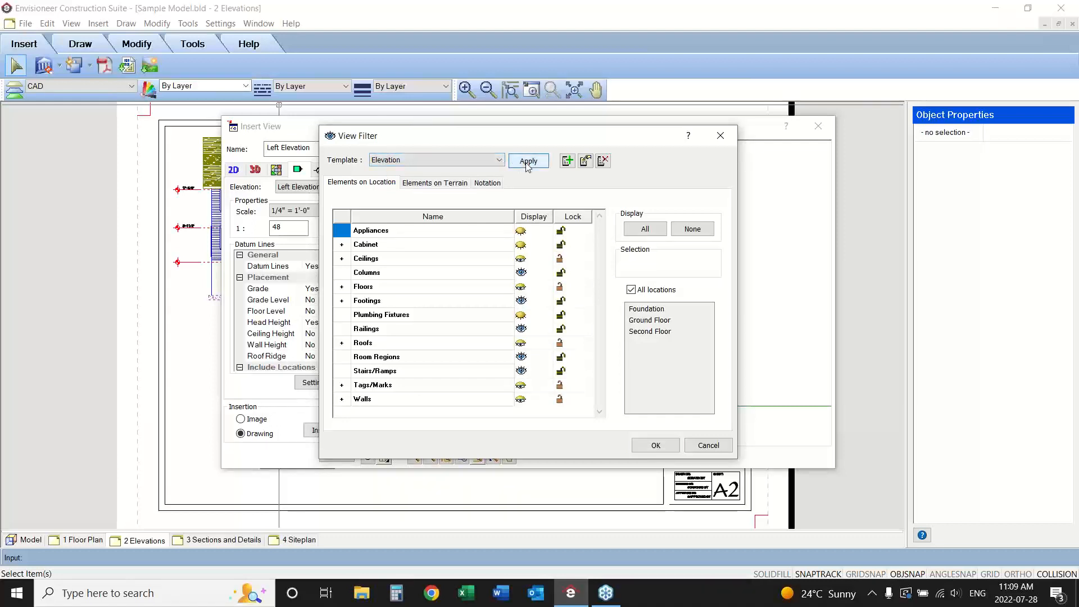
left_click(438, 183)
left_click(519, 230)
left_click(521, 244)
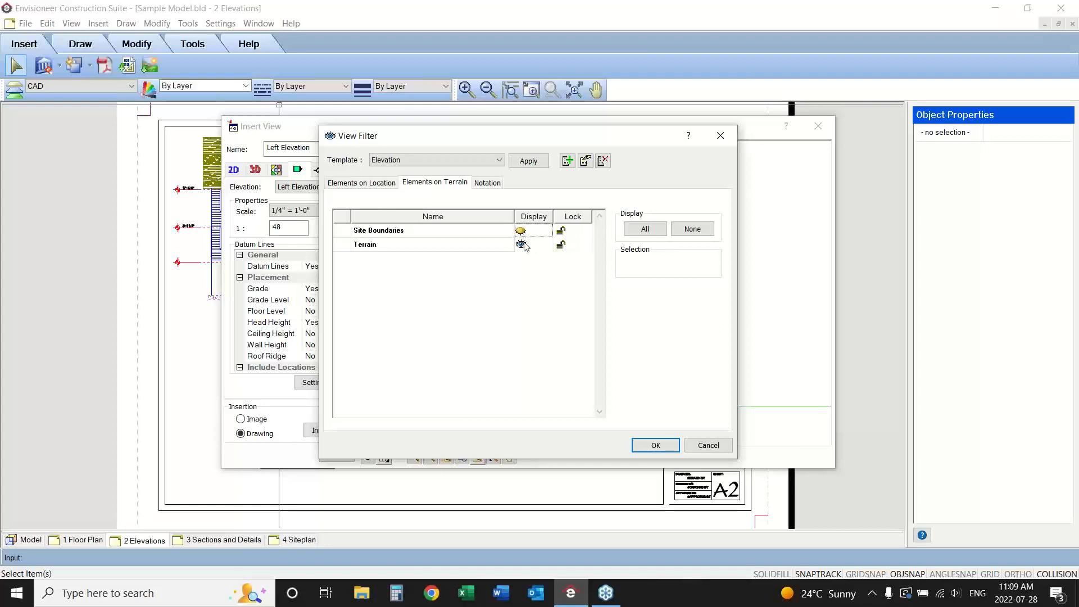
left_click(669, 449)
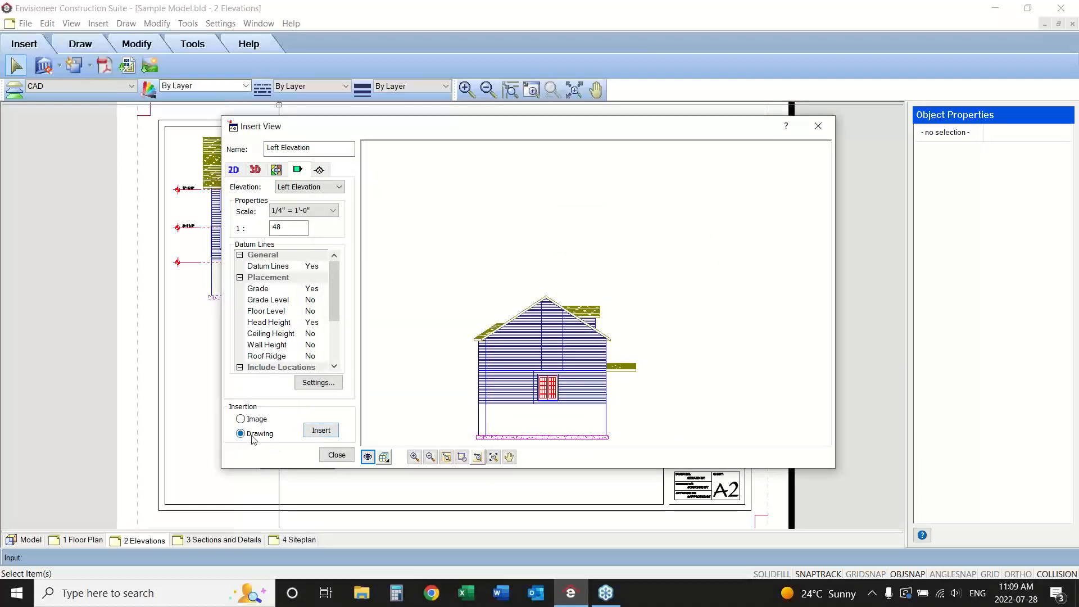
Insert the left elevation as a drawing below the right elevation and move it slightly so their datum markers line up.
left_click(323, 431)
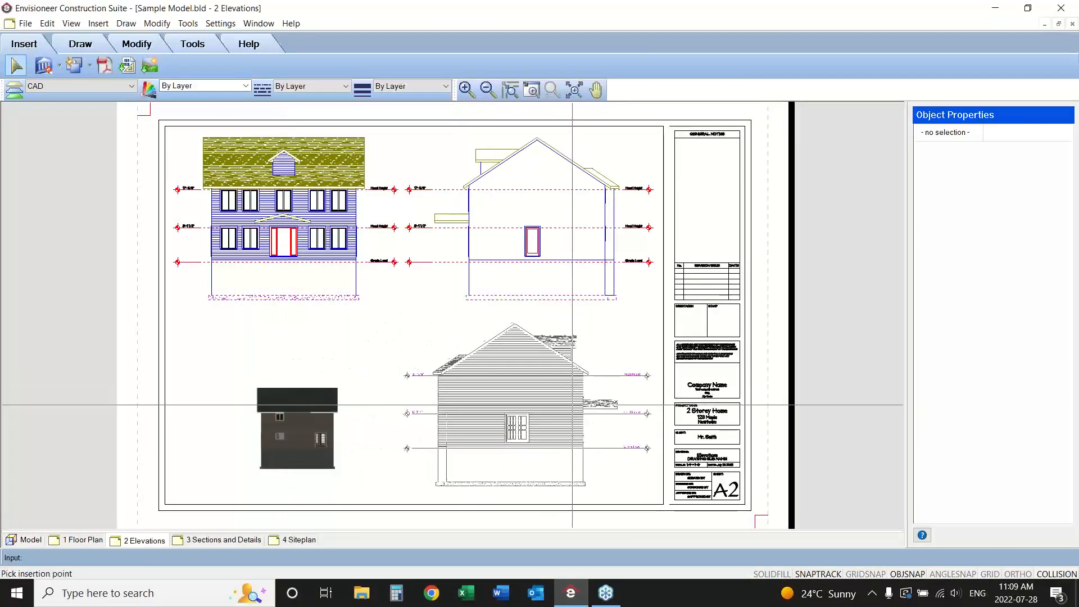
left_click(579, 410)
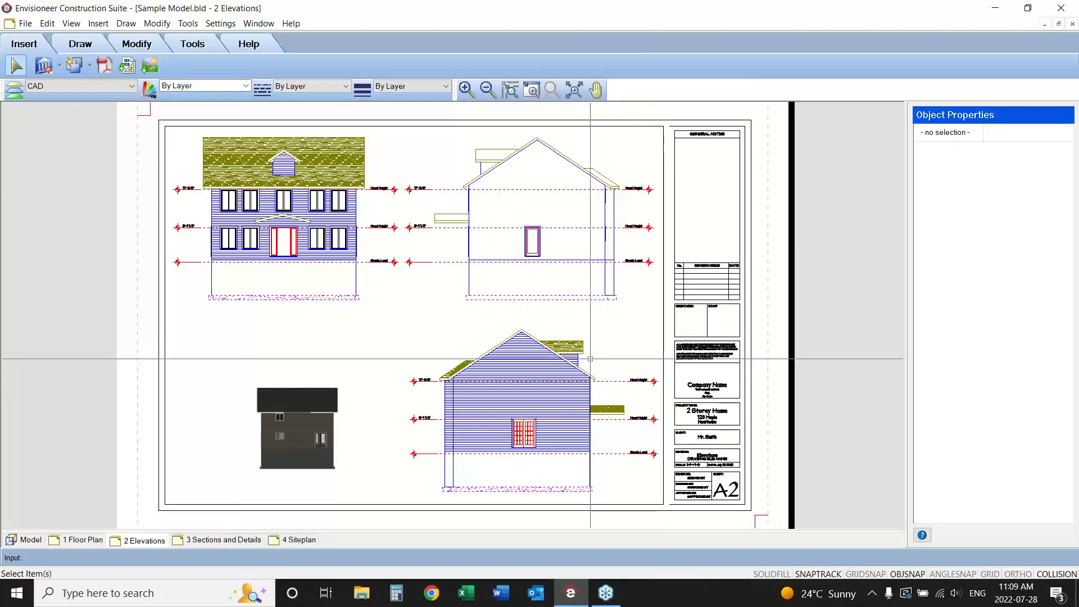
left_click(571, 359)
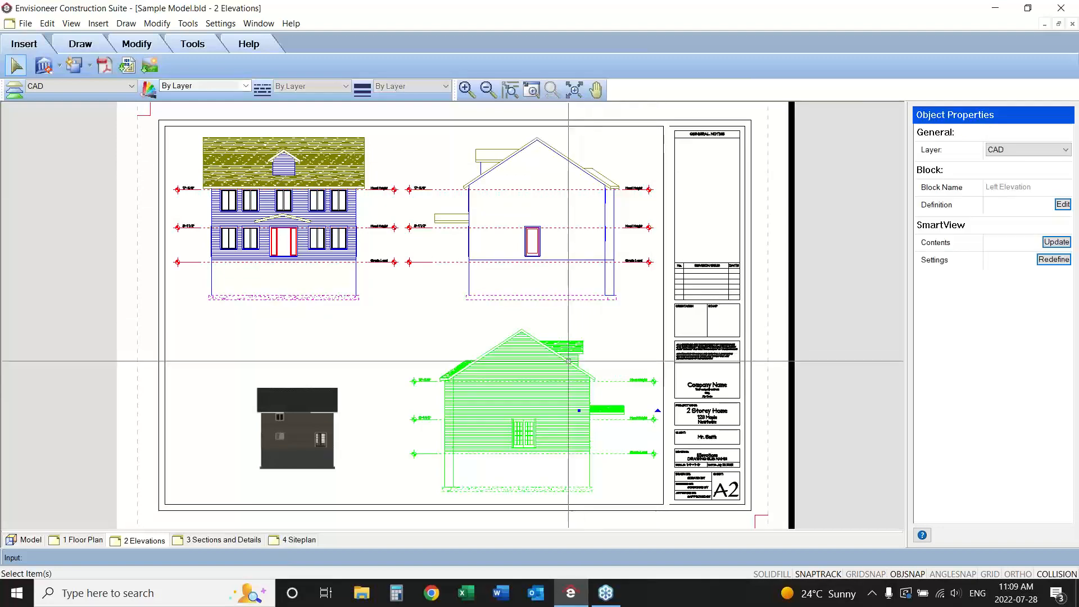
left_click(531, 93)
left_click_drag(679, 246, 552, 403)
left_click(552, 403)
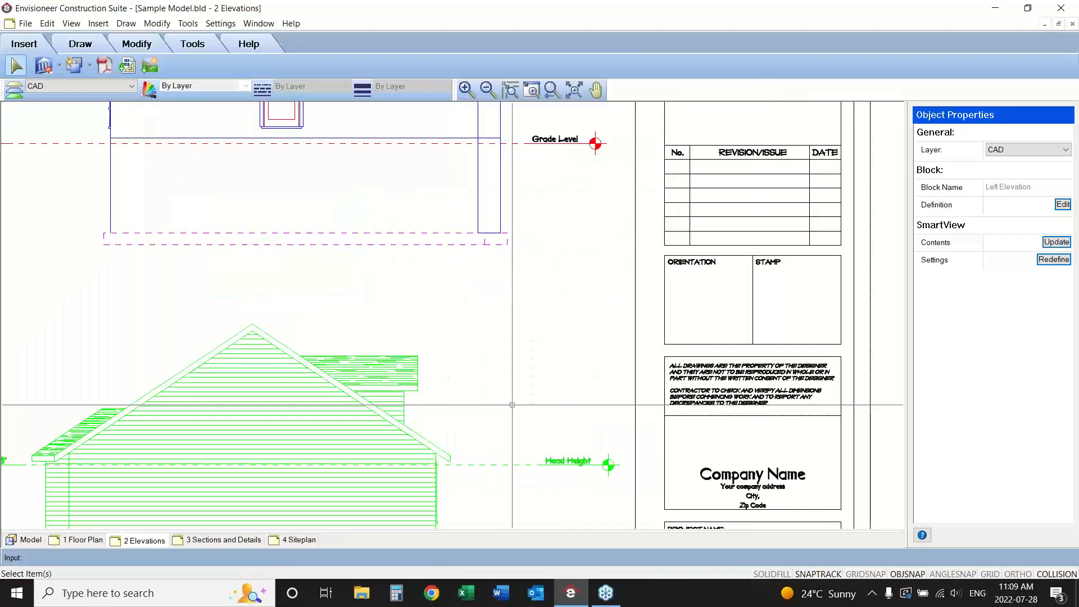
right_click(518, 417)
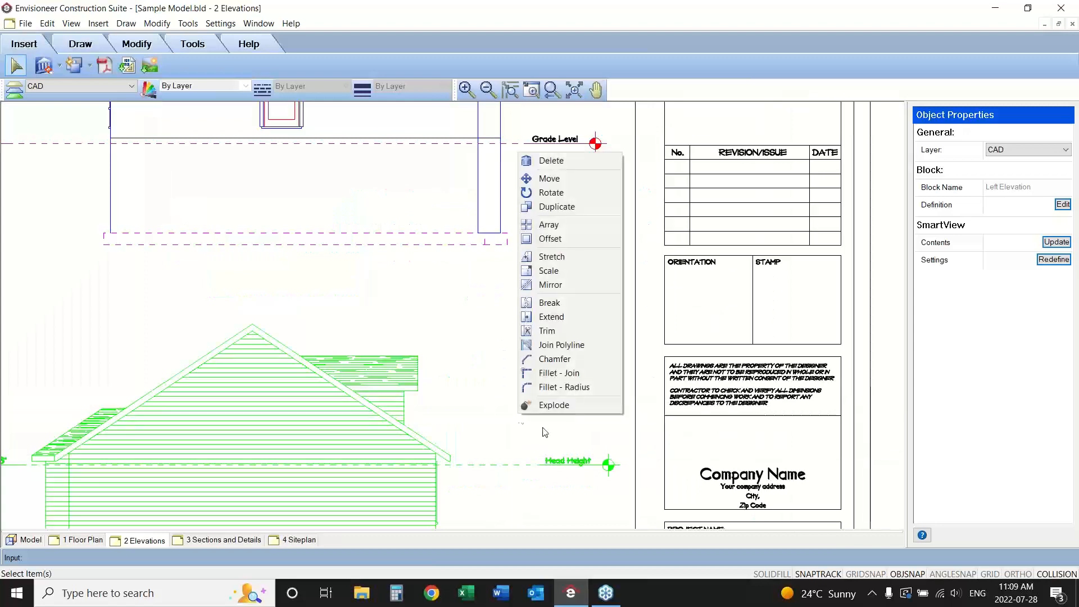
left_click(568, 178)
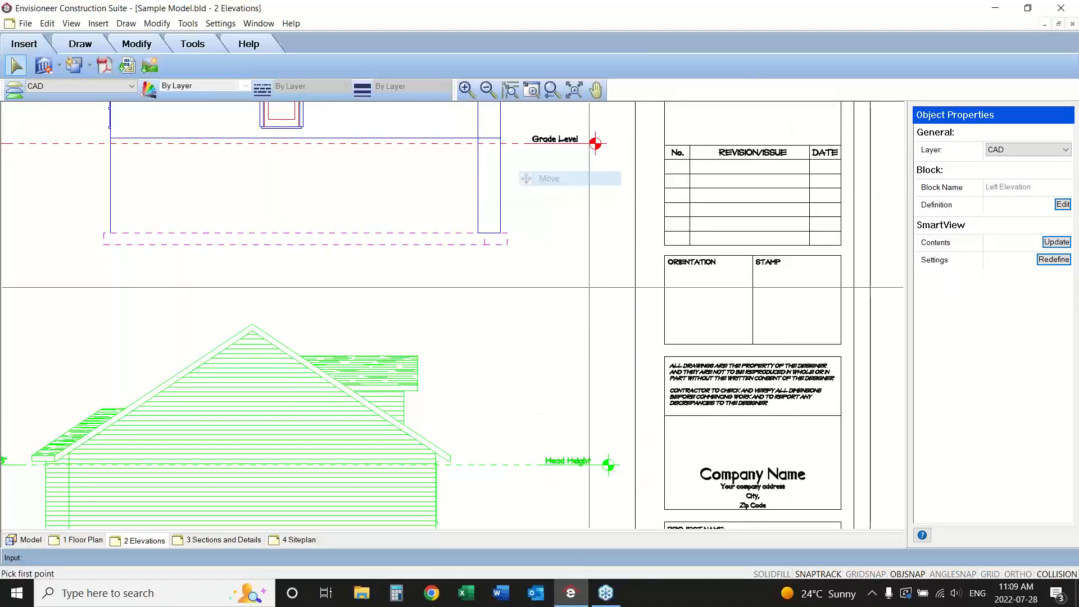
left_click(619, 466)
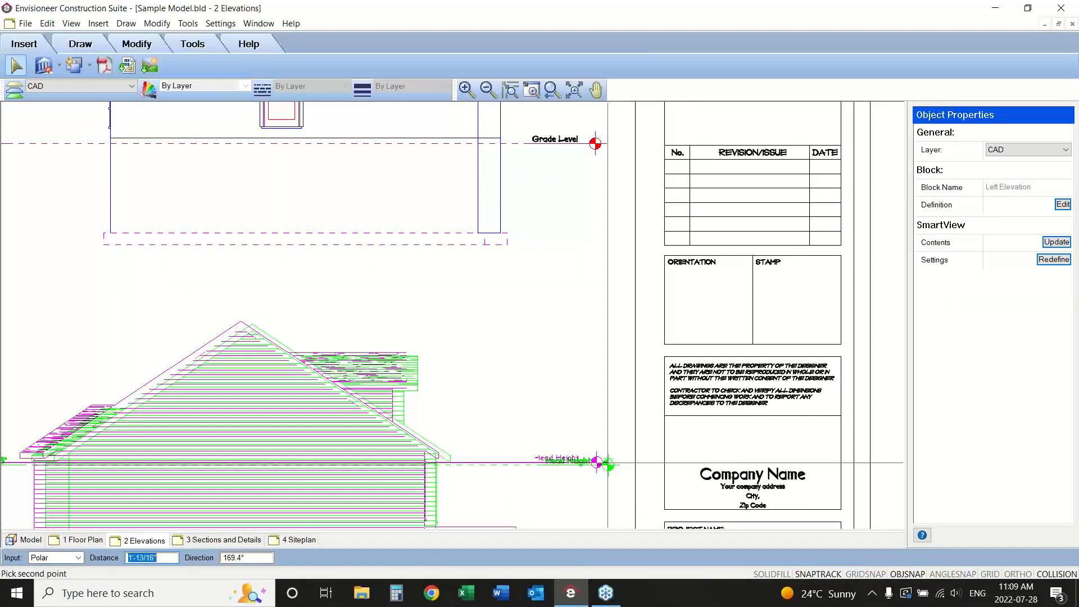
left_click(607, 463)
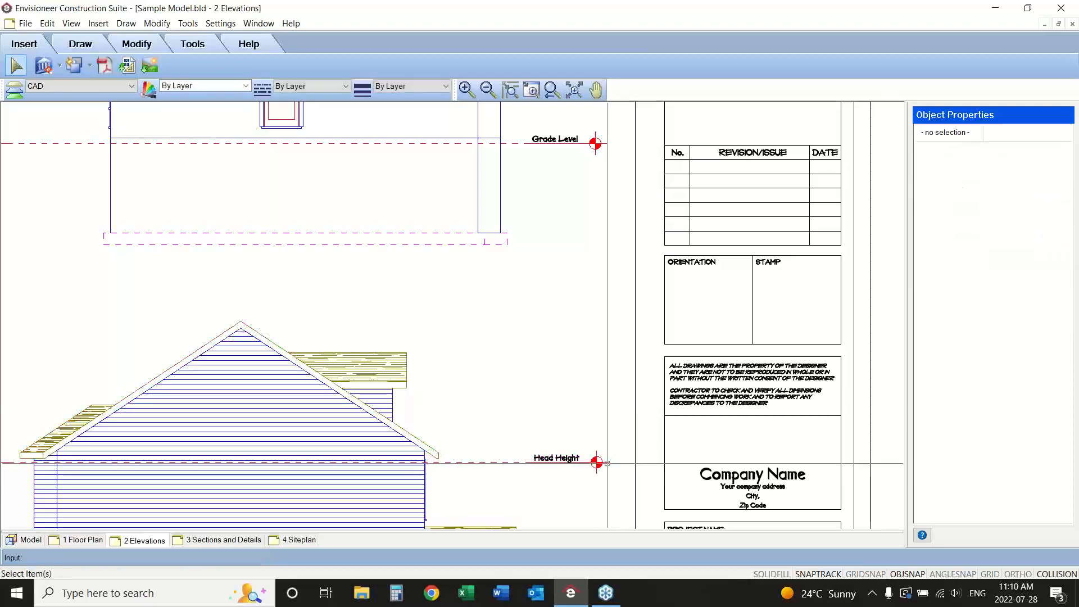
left_click(553, 89)
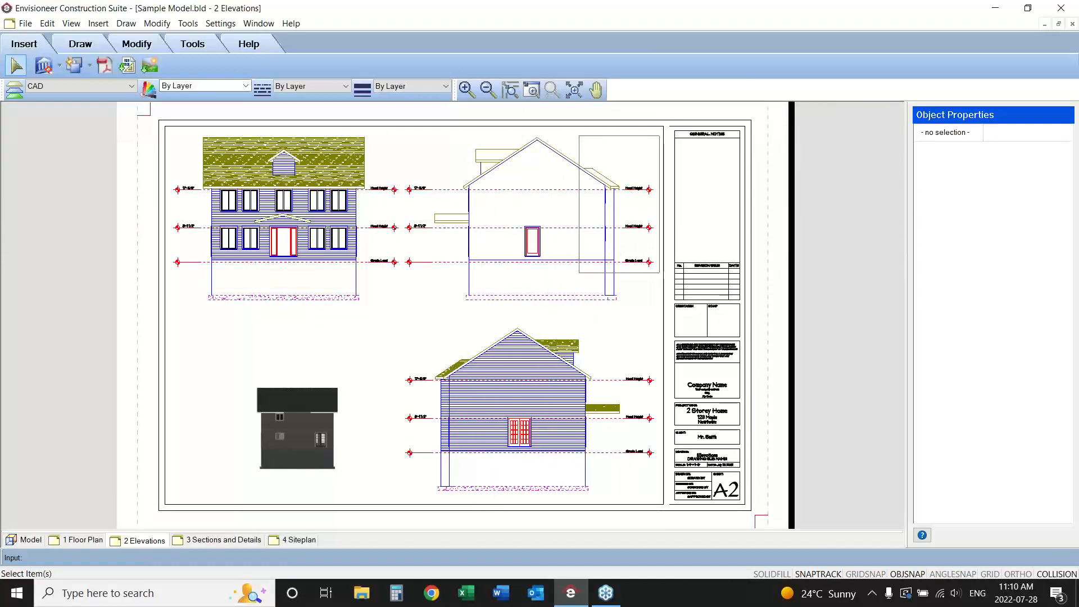
Save the project.
left_click_drag(411, 310, 393, 309)
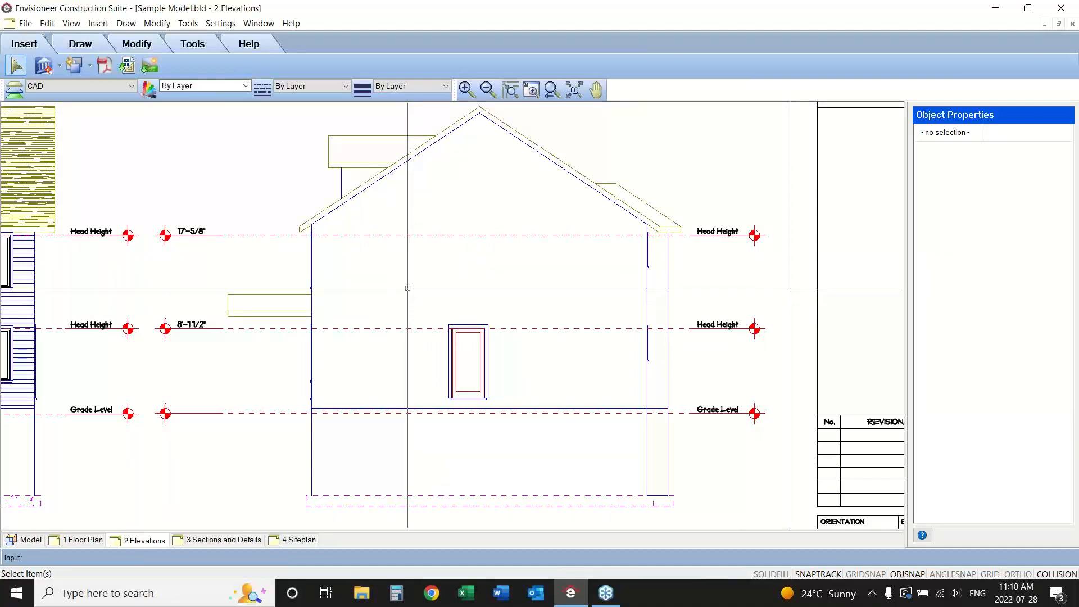
left_click(25, 23)
left_click(34, 99)
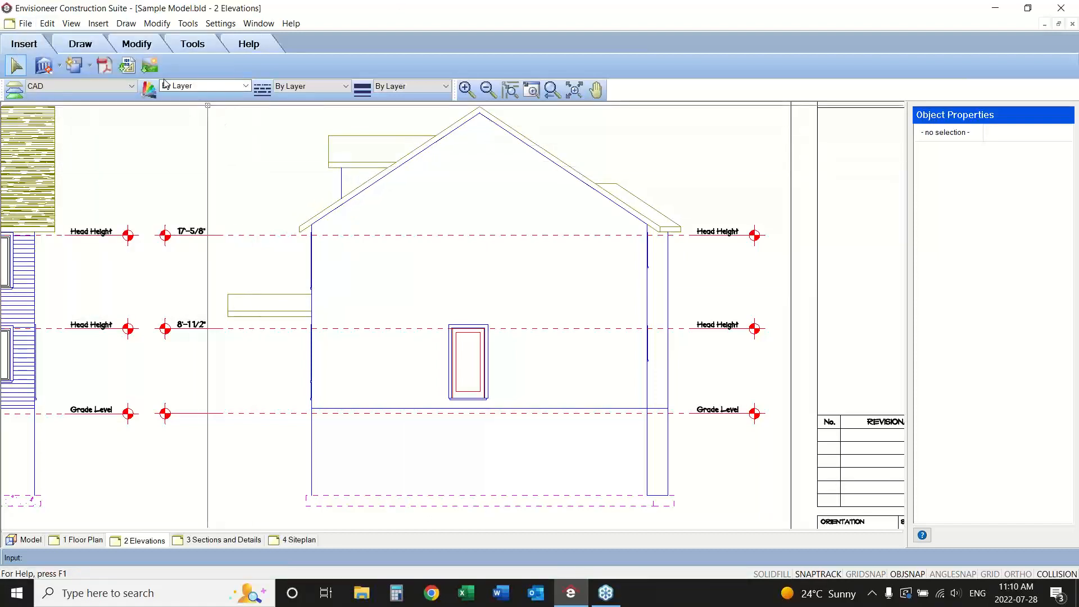
Start a polygon hatch for the right elevation on the 2 Elevations sheet.
left_click(82, 45)
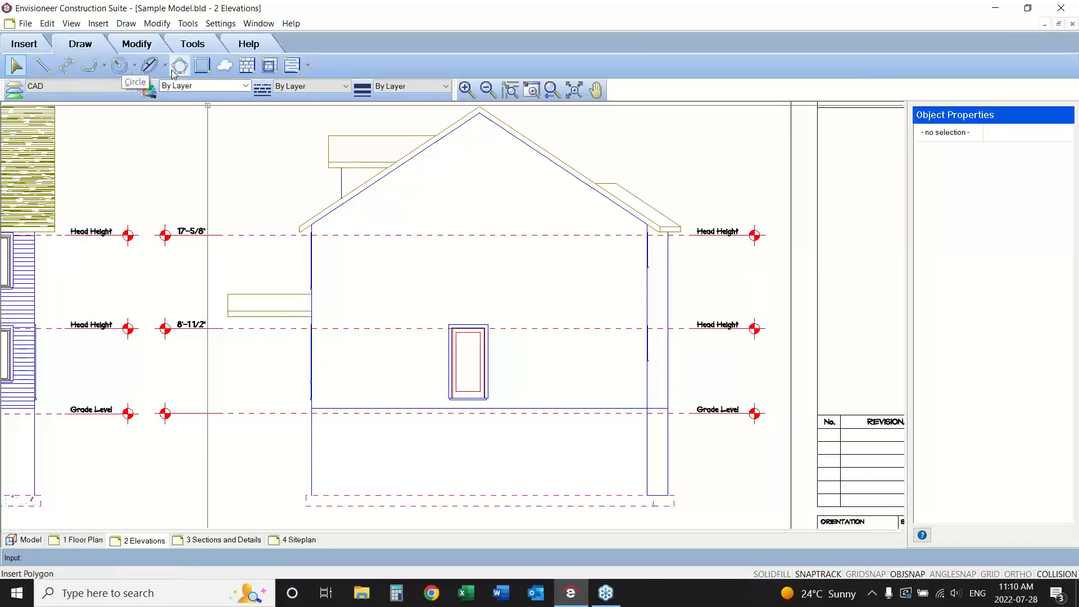
left_click(250, 70)
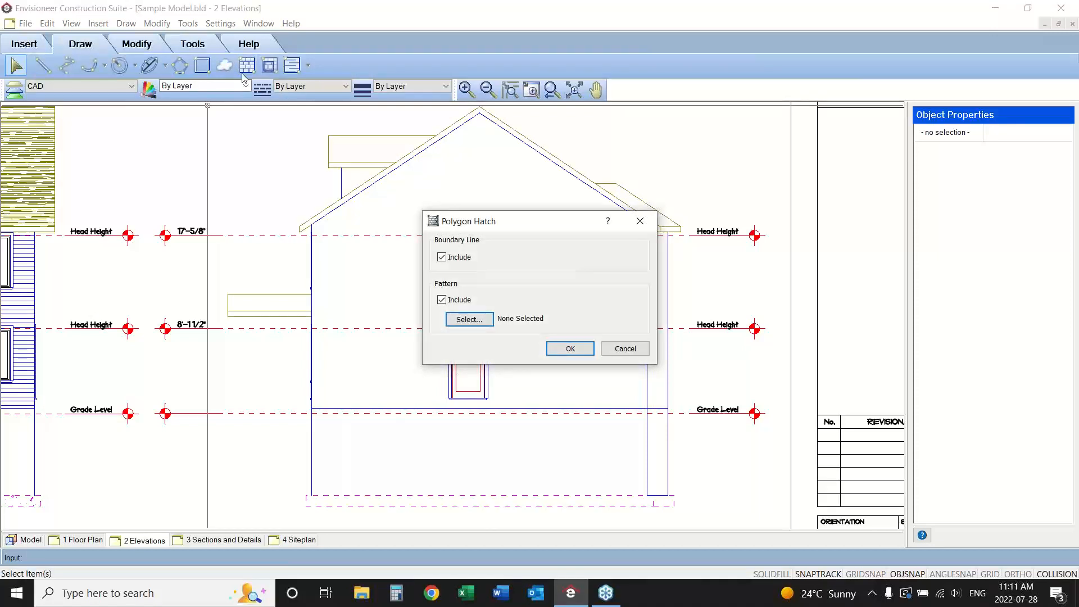
left_click(1068, 490)
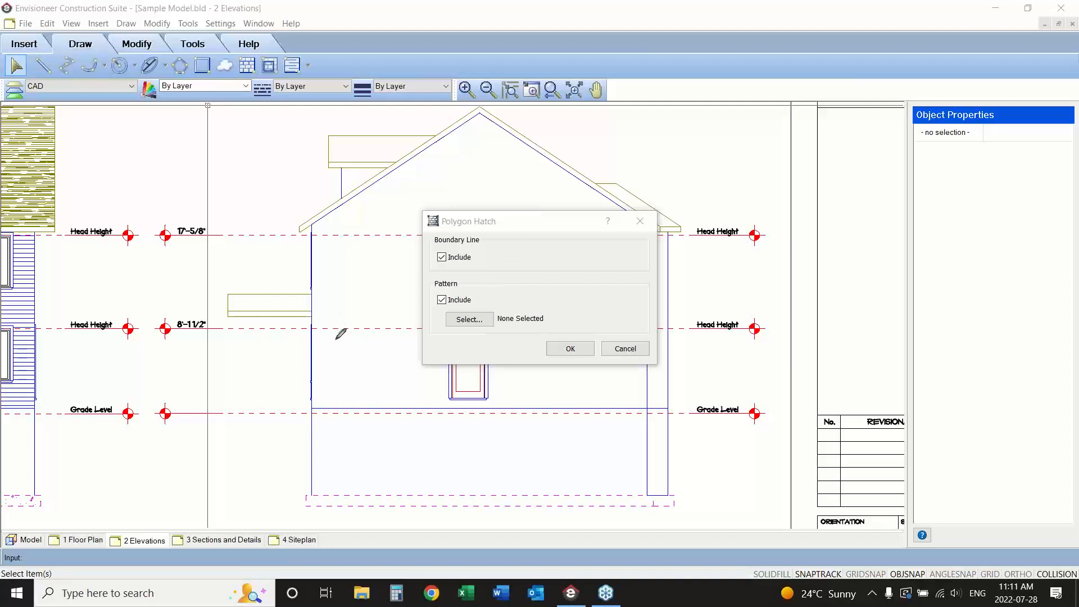
mouse_move(336, 338)
left_mouse_down()
mouse_move(399, 376)
mouse_move(339, 397)
mouse_move(335, 340)
left_mouse_up()
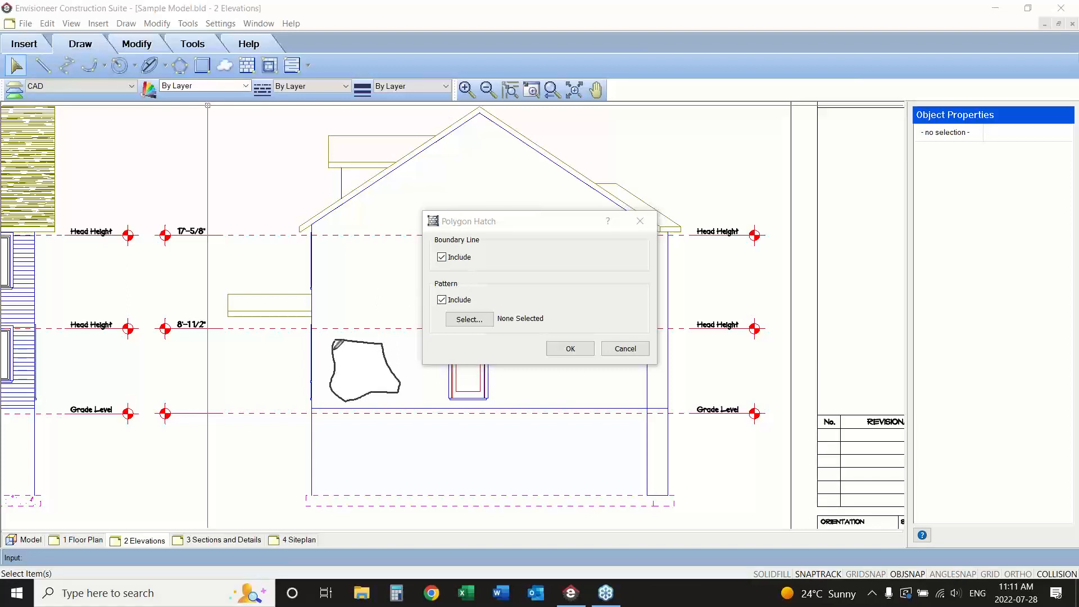
mouse_move(338, 344)
left_mouse_down()
mouse_move(387, 344)
mouse_move(335, 364)
mouse_move(393, 363)
mouse_move(402, 383)
mouse_move(370, 396)
left_mouse_up()
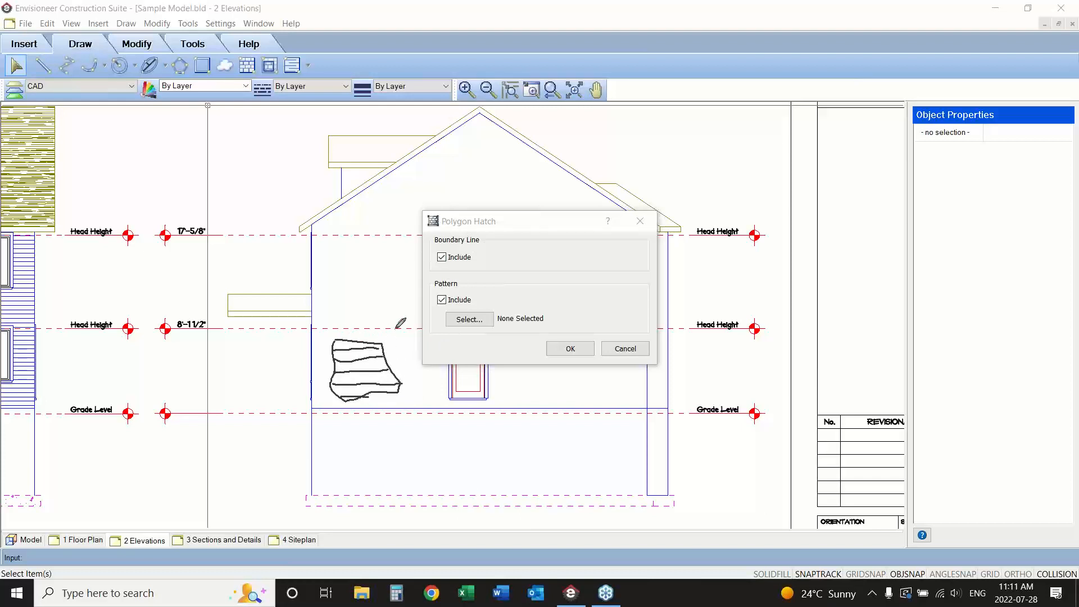
Configure the polygon hatch without a boundary line and with the Siding horizontal pattern.
left_click(442, 257)
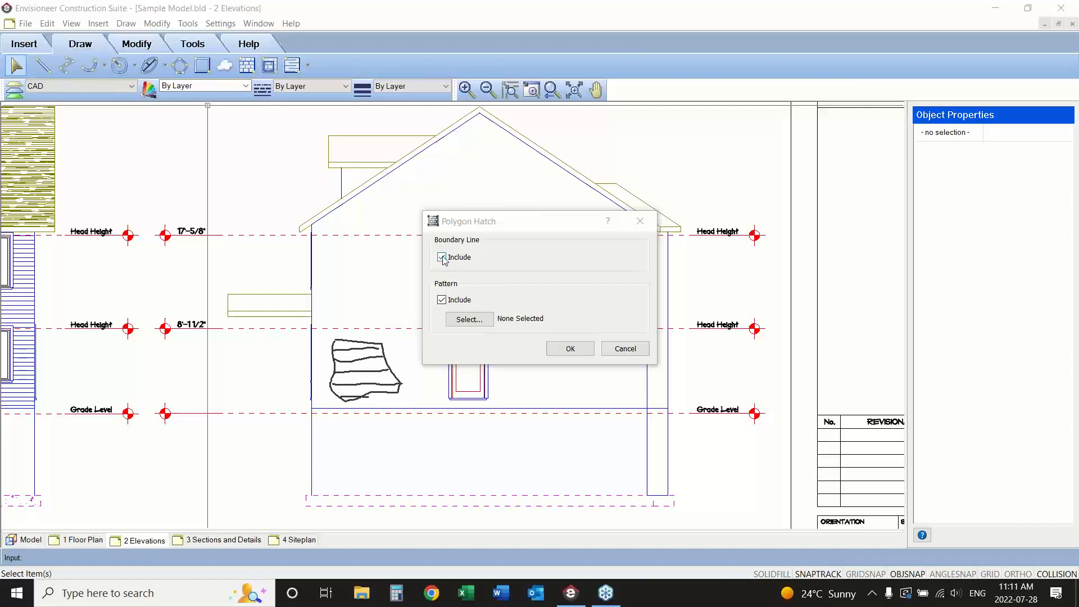
left_click(475, 321)
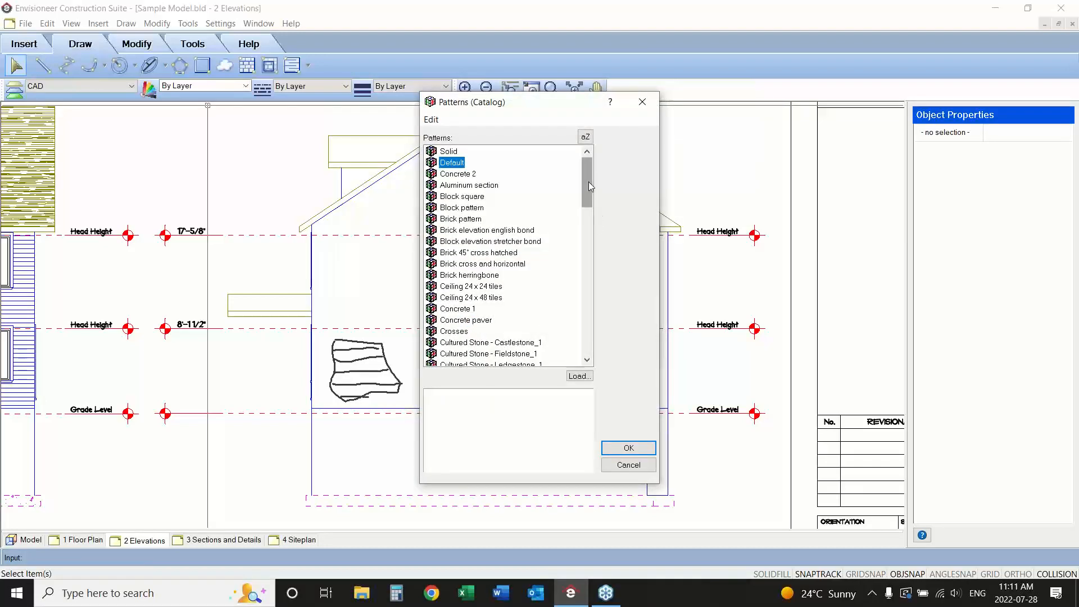
left_click_drag(588, 181, 586, 275)
left_click(465, 275)
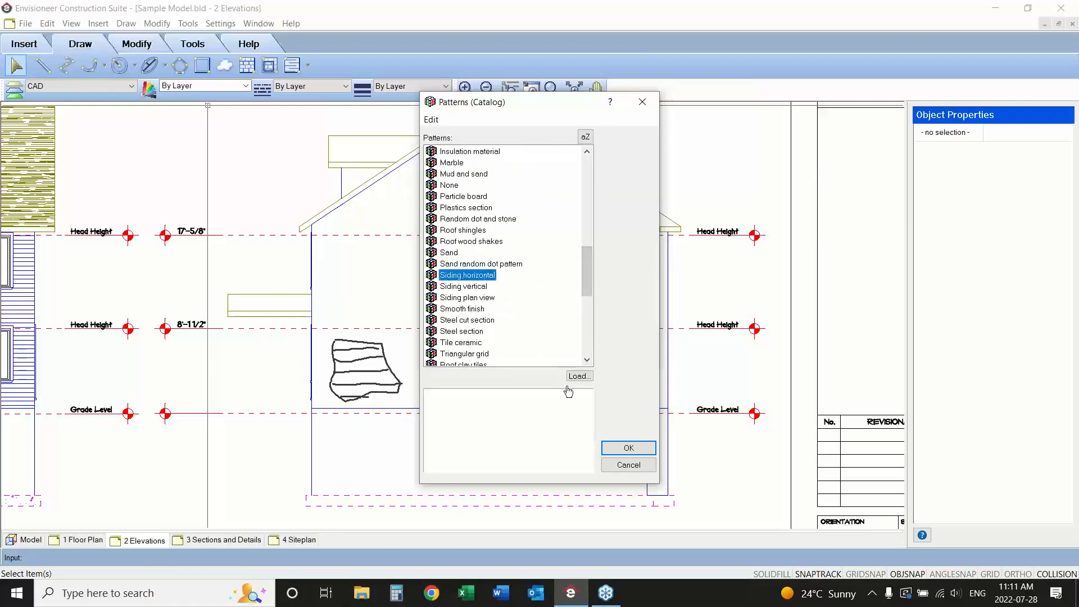
left_click(628, 448)
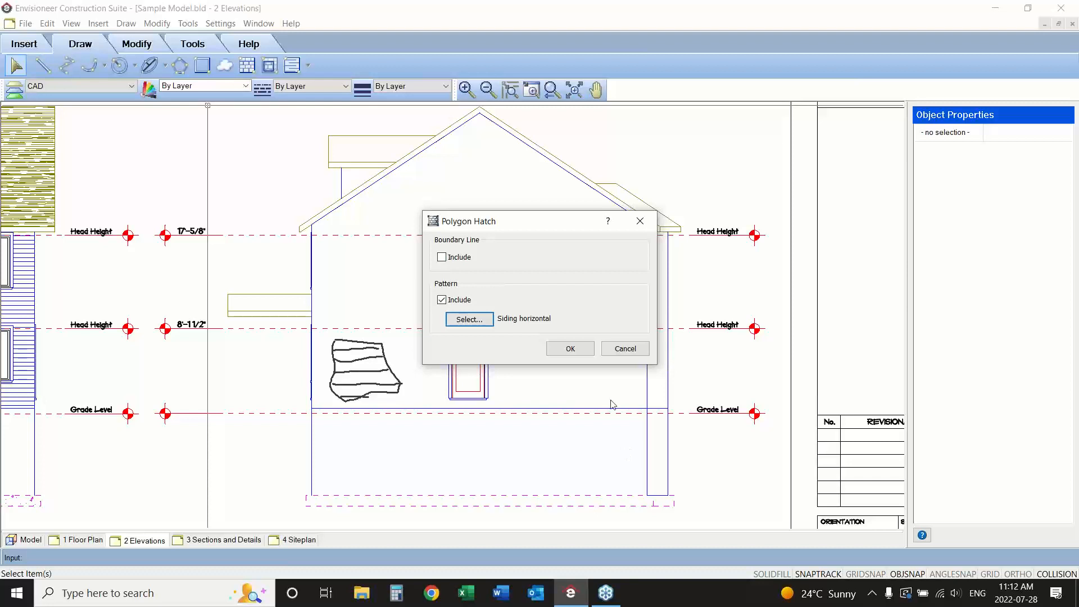
left_click(571, 348)
Outline an irregular multi-sided hatch area on the right elevation's wall, between the window and the right wall edge, and finish the polygon.
left_click(553, 258)
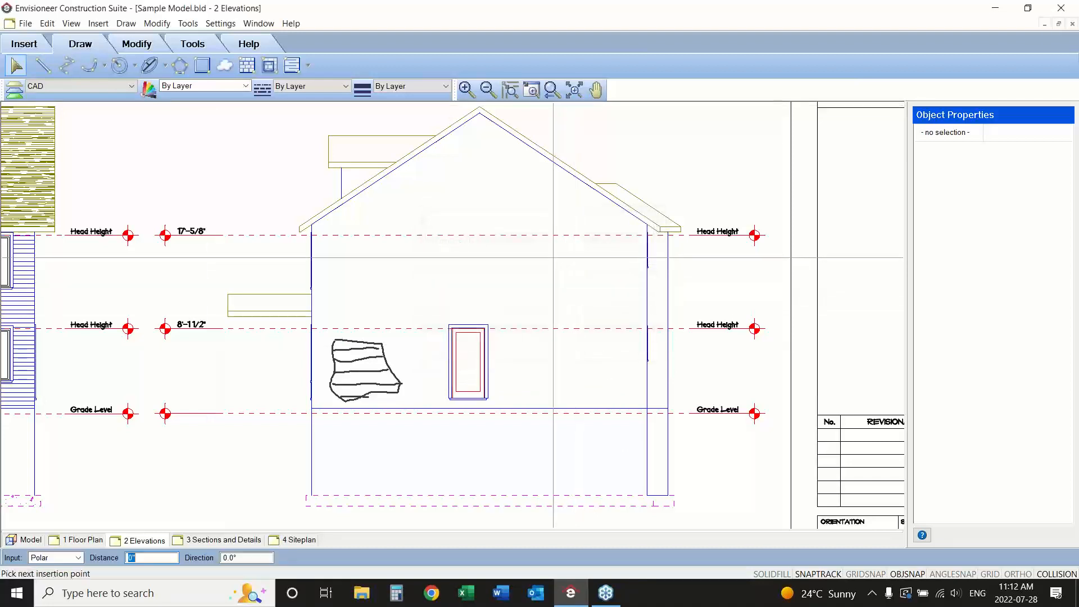
left_click(617, 279)
left_click(647, 361)
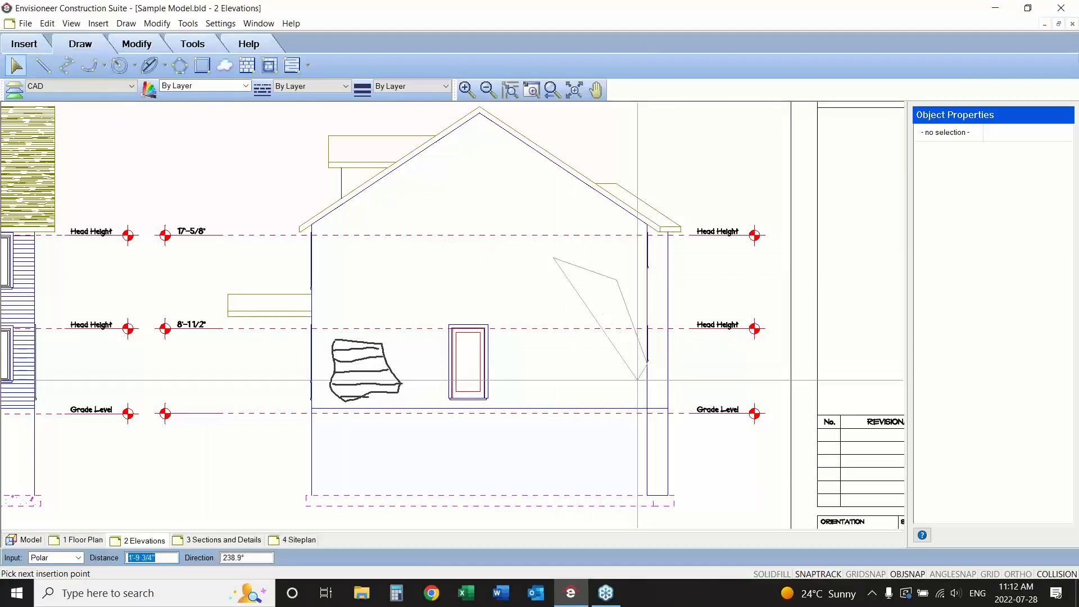
left_click(617, 403)
left_click(547, 404)
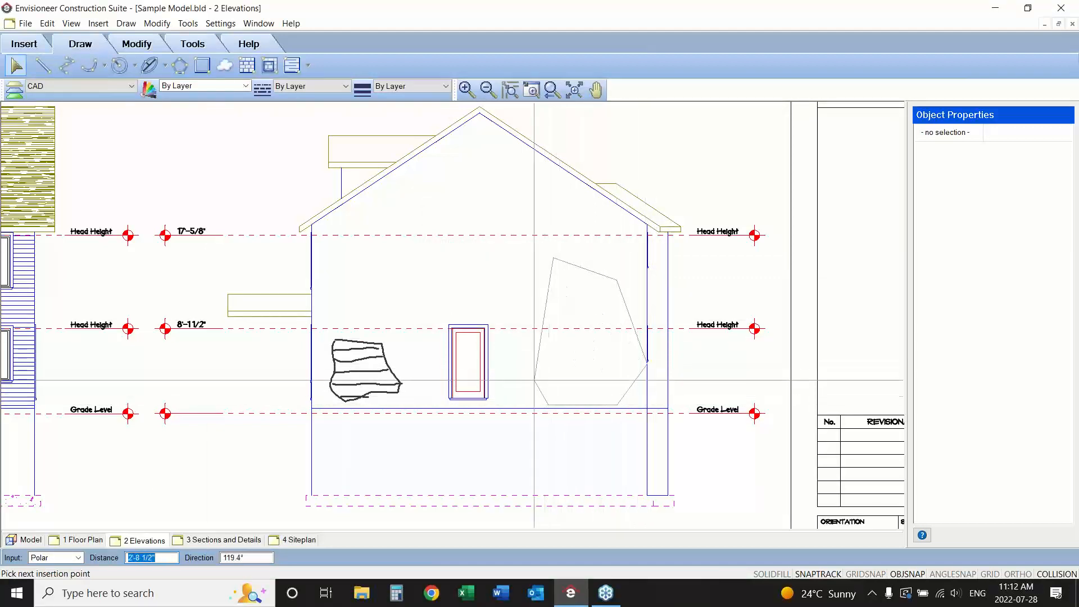
left_click(515, 344)
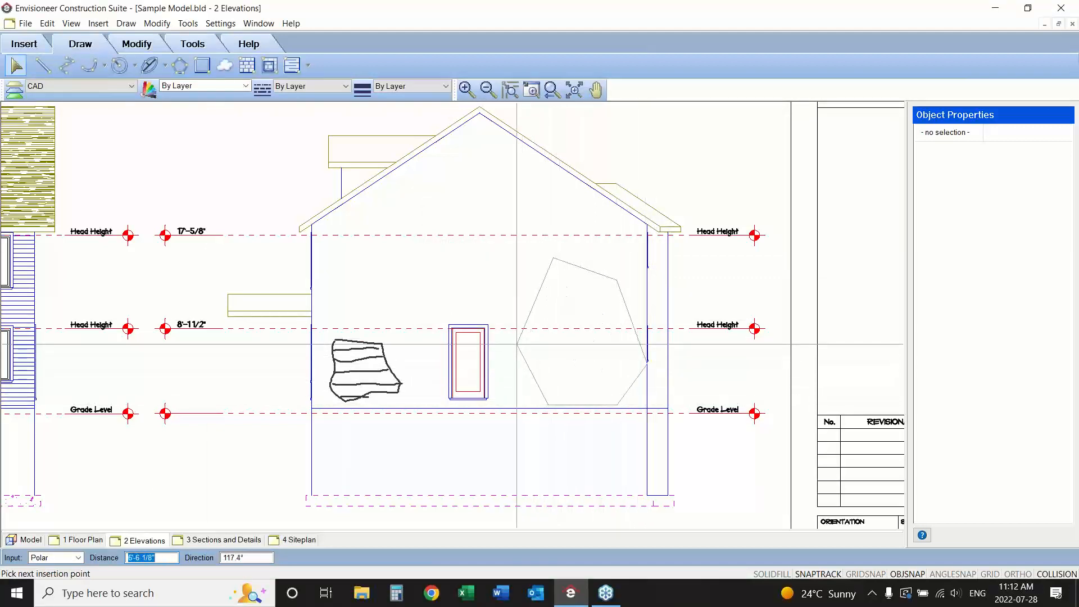
left_click(492, 297)
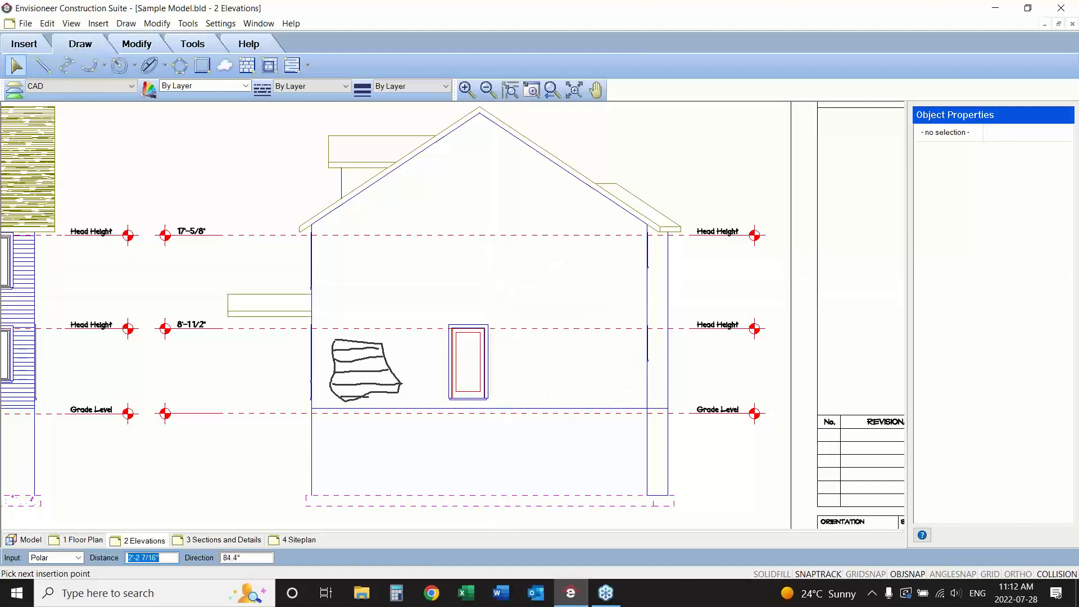
right_click(495, 274)
left_click(518, 284)
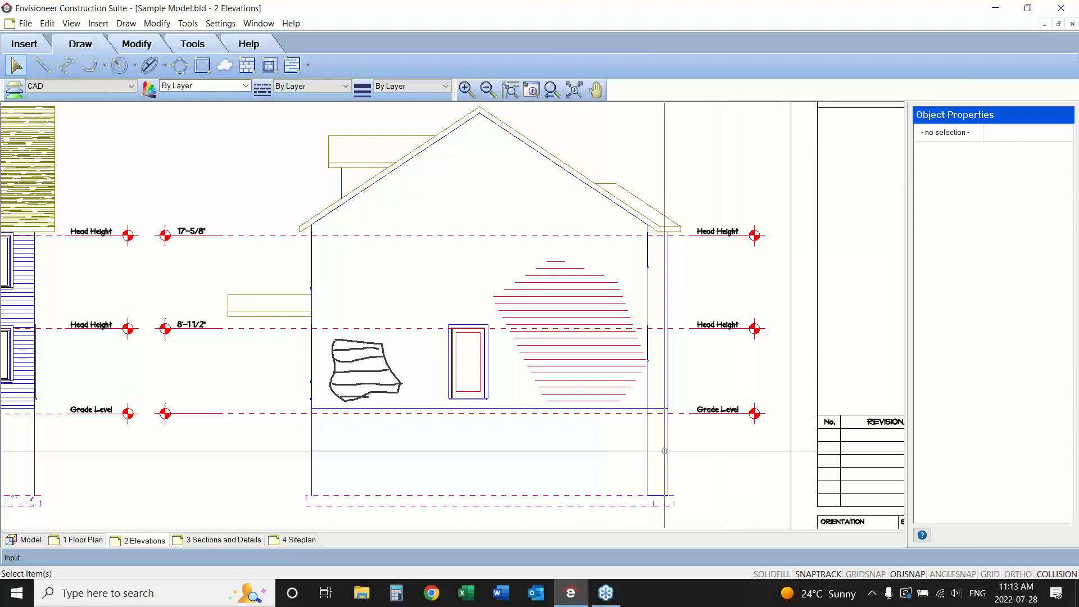
Start a boundary hatch and move its dialog away from the roof on the right elevation.
left_click(271, 66)
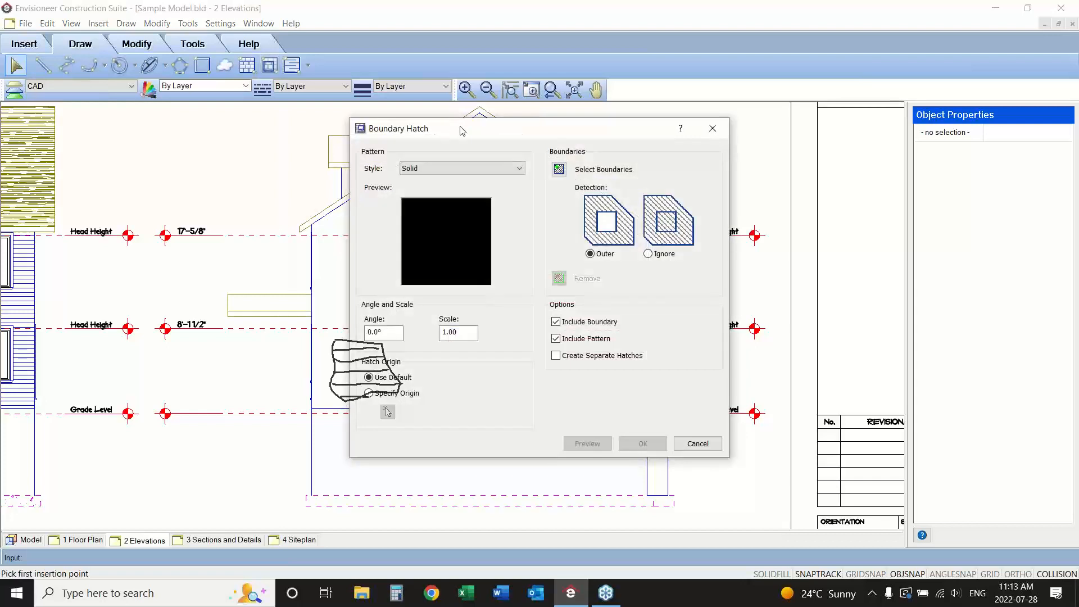
mouse_move(469, 132)
left_mouse_down()
mouse_move(549, 140)
mouse_move(702, 123)
left_mouse_up()
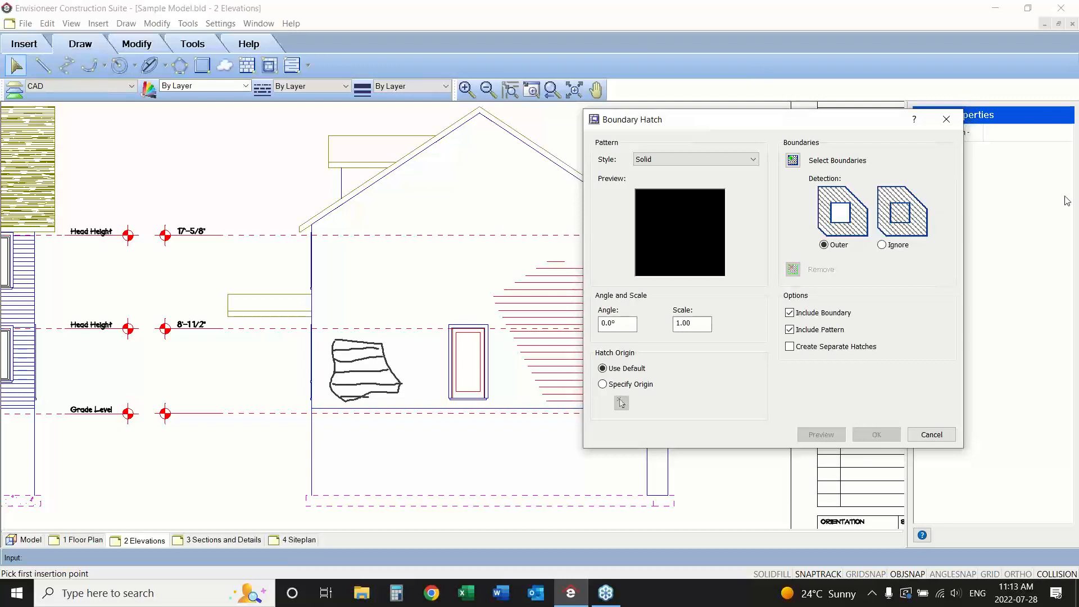
left_click(1063, 485)
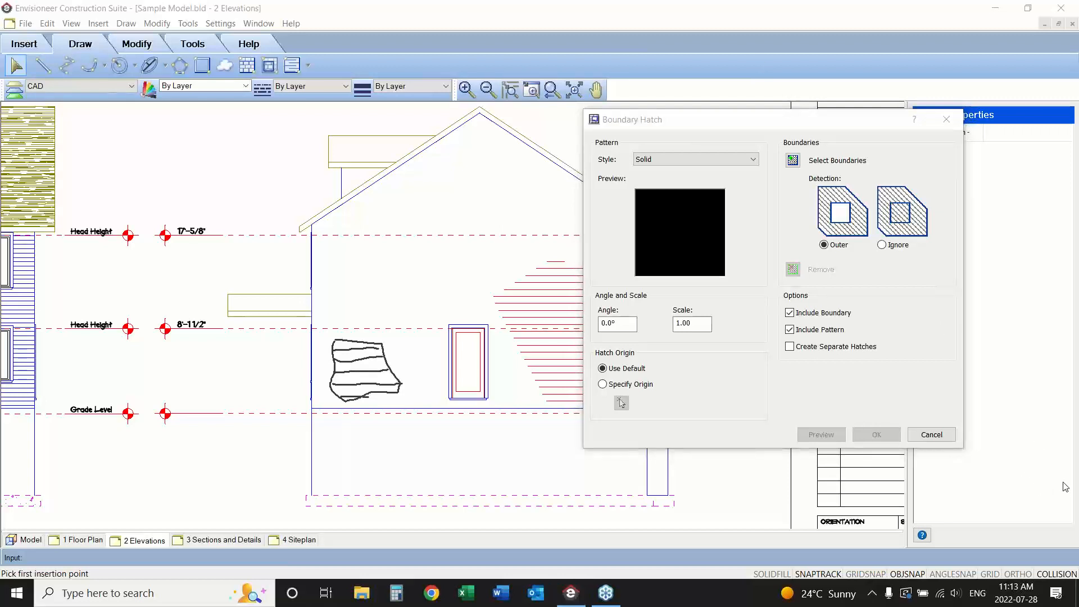
left_click(946, 332)
mouse_move(329, 137)
left_mouse_down()
mouse_move(329, 165)
mouse_move(394, 166)
mouse_move(439, 137)
mouse_move(329, 137)
left_mouse_up()
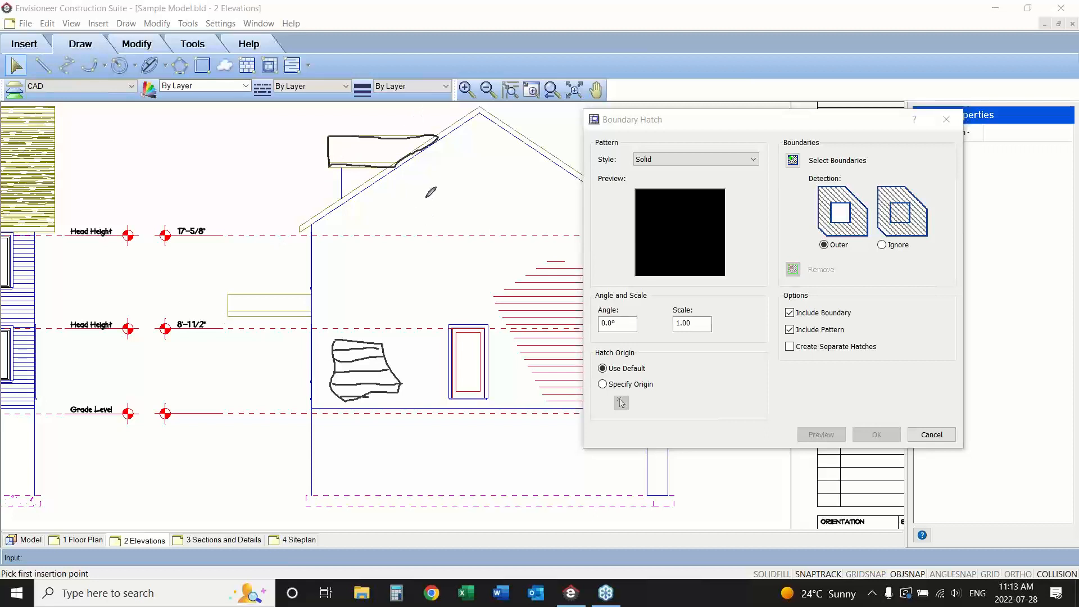
right_click(426, 201)
left_click(461, 304)
key("Escape")
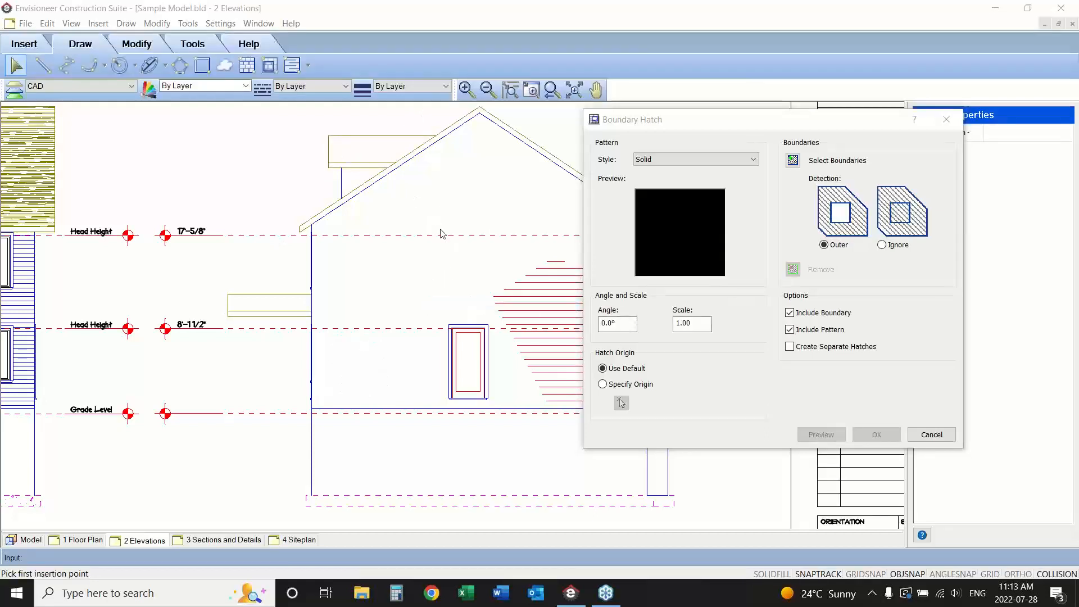
left_click(501, 243)
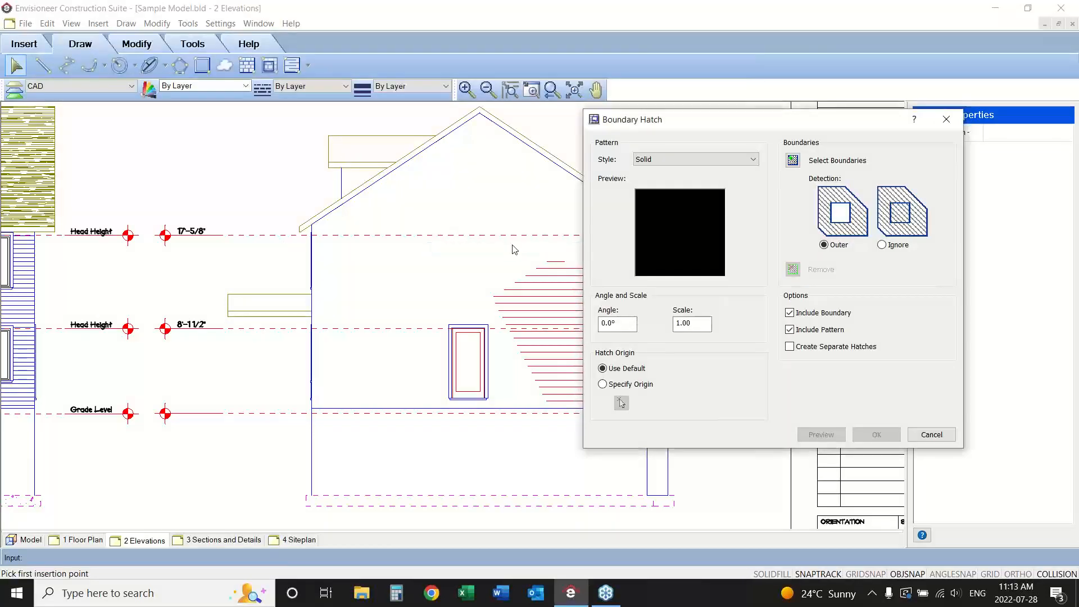
Set the boundary hatch pattern to Roof shingles and move the dialog clear of the wall.
left_click(672, 226)
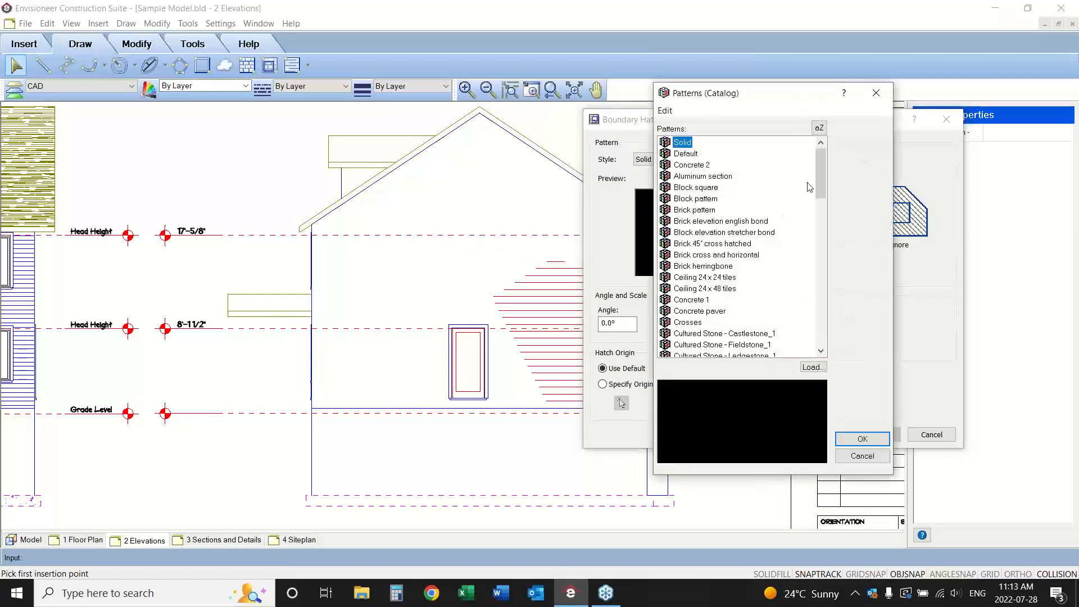
left_click_drag(817, 173, 813, 295)
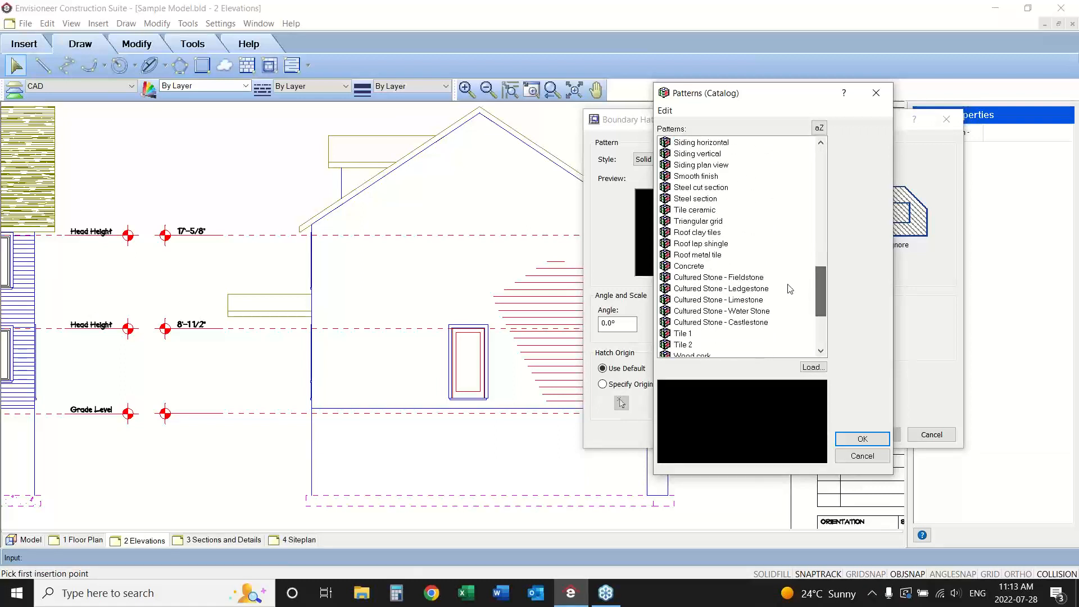
left_click(695, 246)
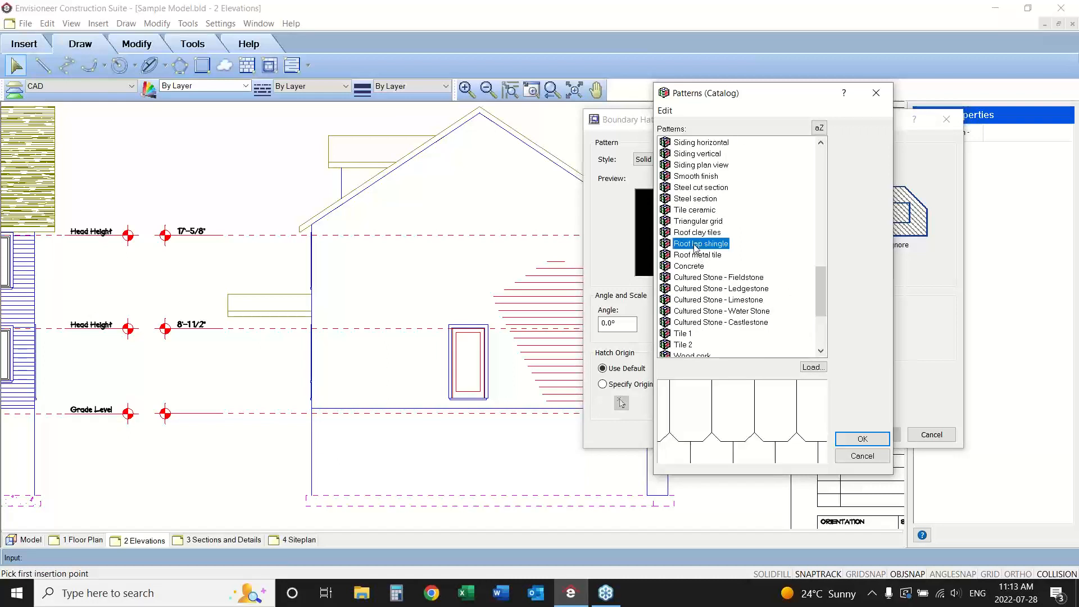
left_click_drag(814, 291, 827, 259)
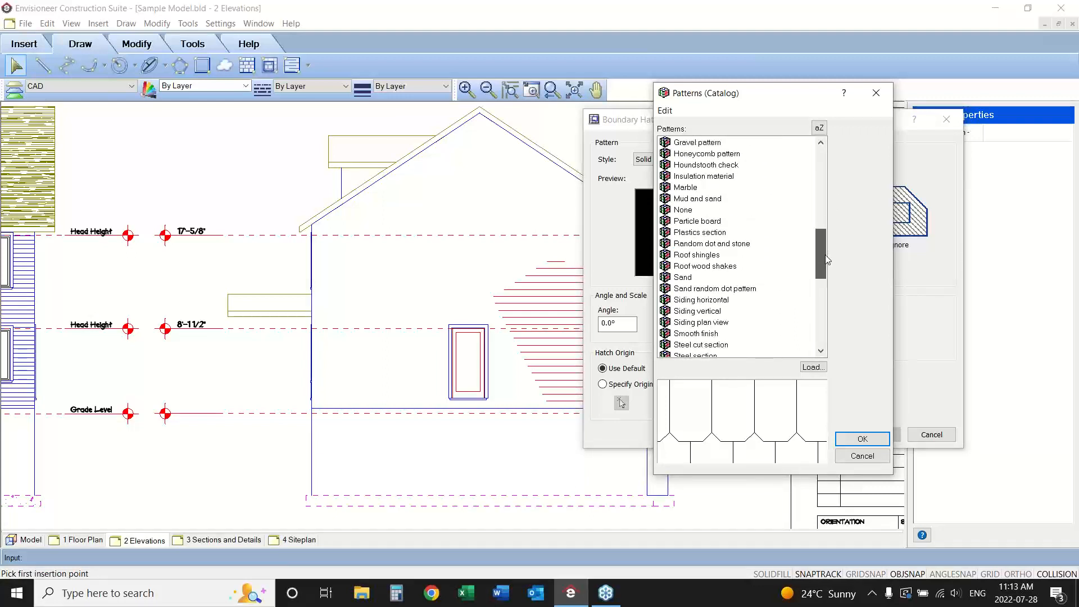
left_click(694, 255)
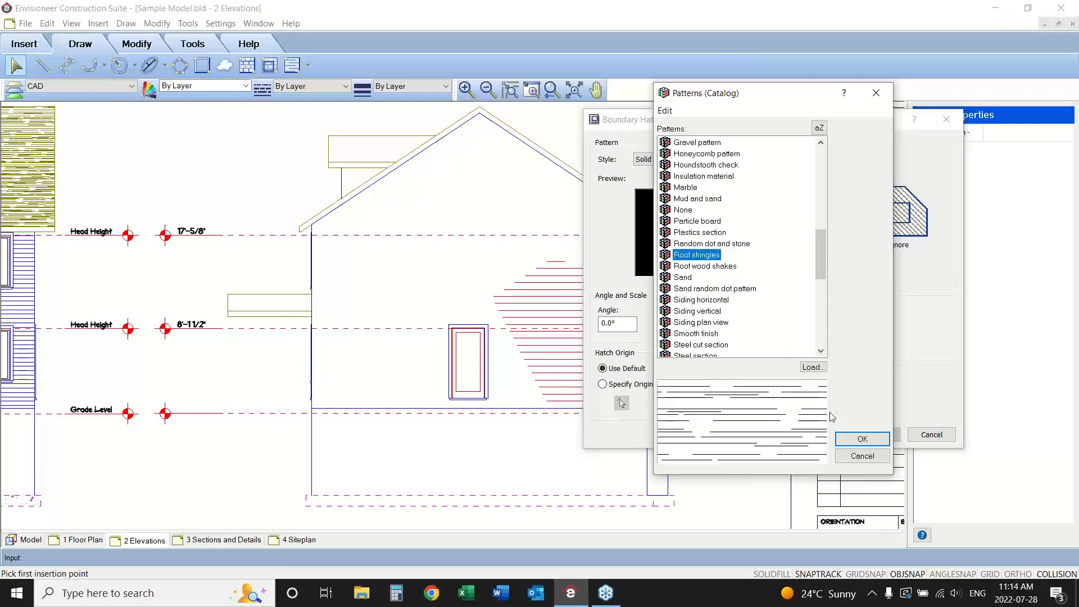
left_click(861, 439)
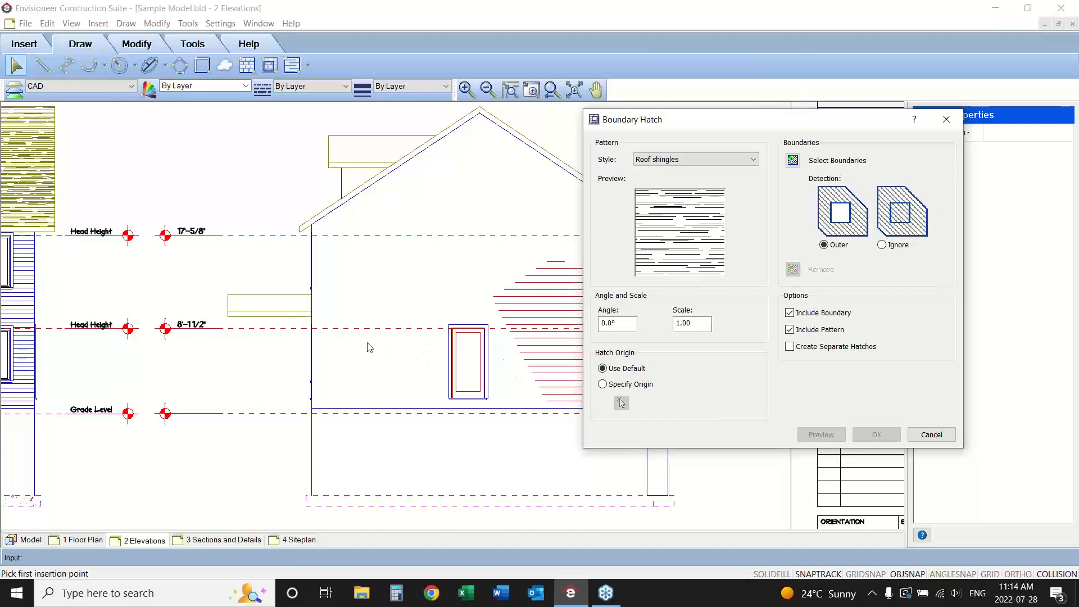
left_click_drag(769, 123, 830, 45)
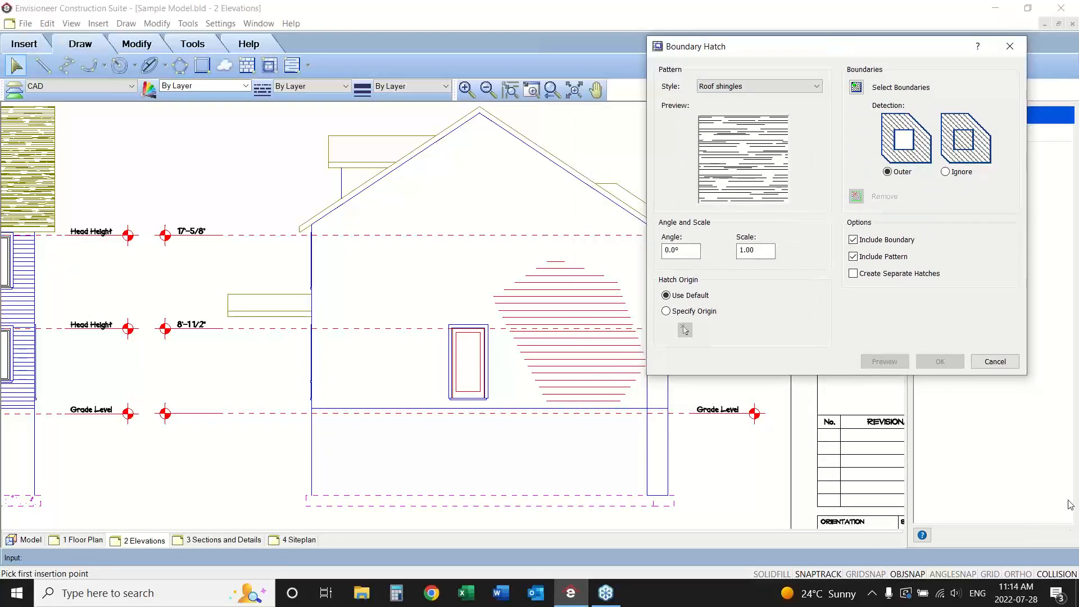
left_click(1066, 483)
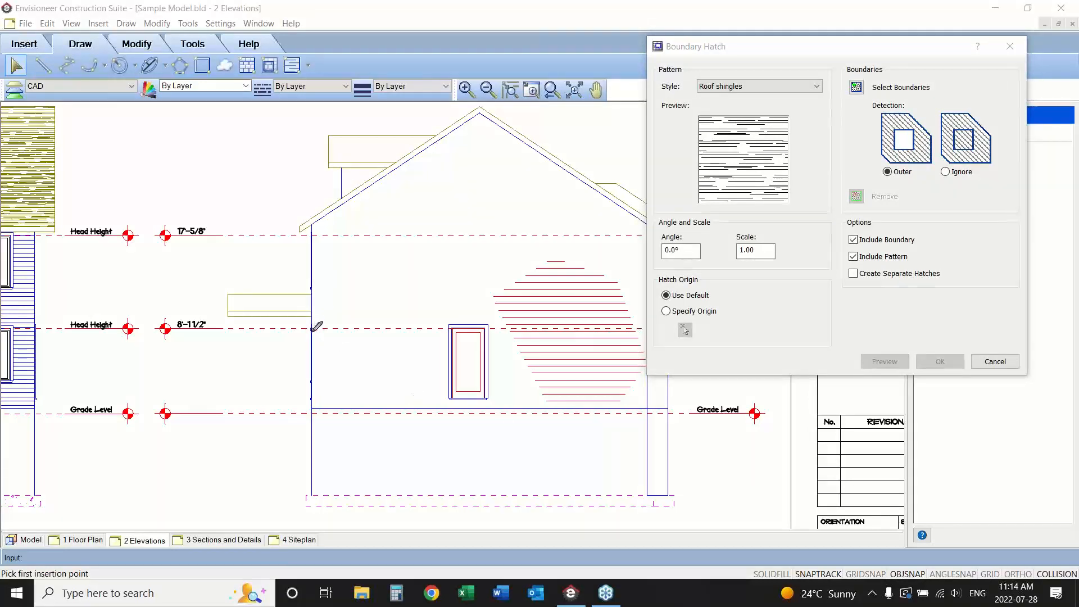
mouse_move(312, 330)
left_mouse_down()
mouse_move(312, 409)
mouse_move(648, 413)
mouse_move(655, 361)
mouse_move(642, 326)
mouse_move(456, 318)
mouse_move(313, 328)
left_mouse_up()
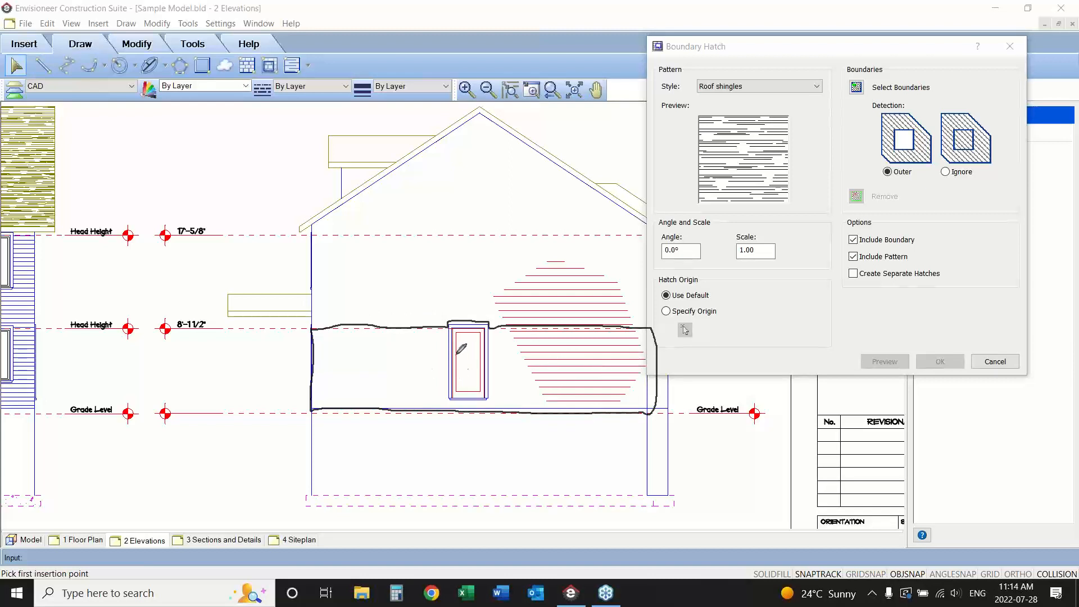
mouse_move(448, 326)
left_mouse_down()
mouse_move(447, 404)
mouse_move(492, 403)
mouse_move(493, 331)
left_mouse_up()
right_click(868, 128)
left_click(901, 235)
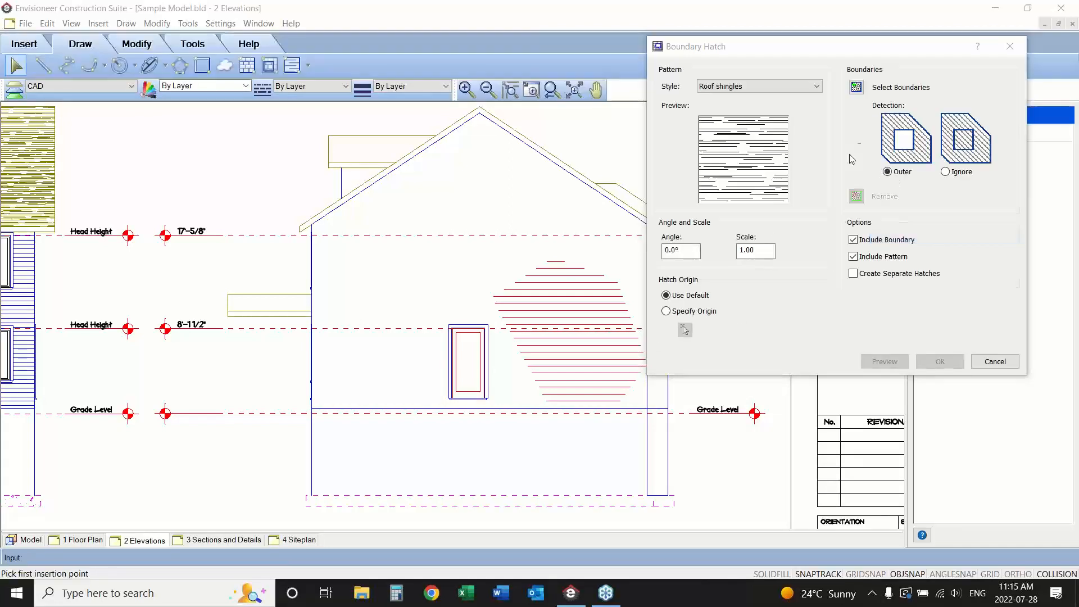
Select the outline of the small dormer roof on the right elevation's left slope as the boundary and apply the hatch.
left_click(856, 87)
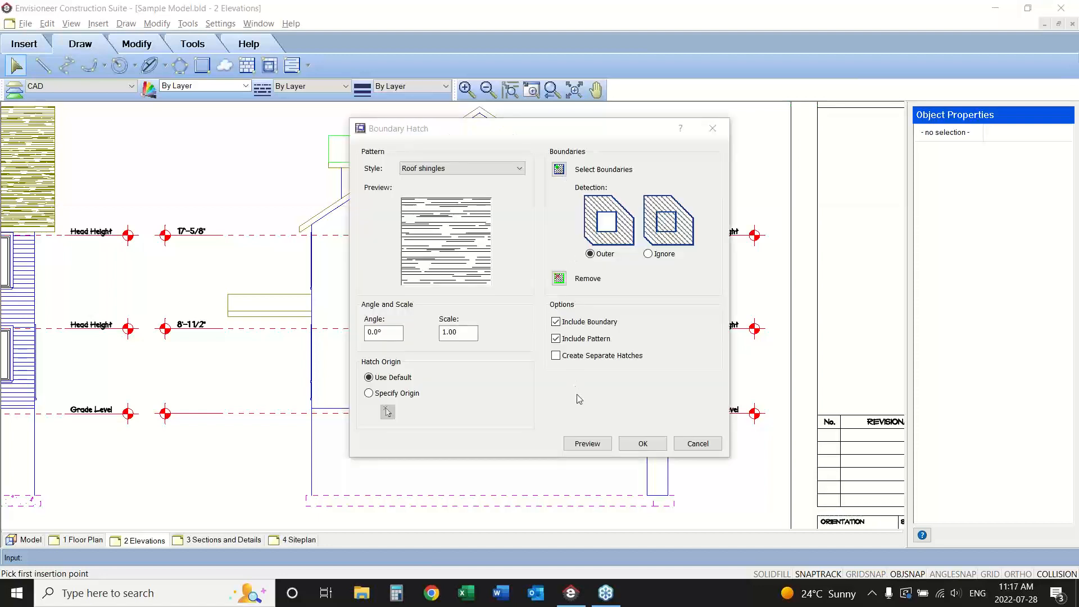
left_click(643, 444)
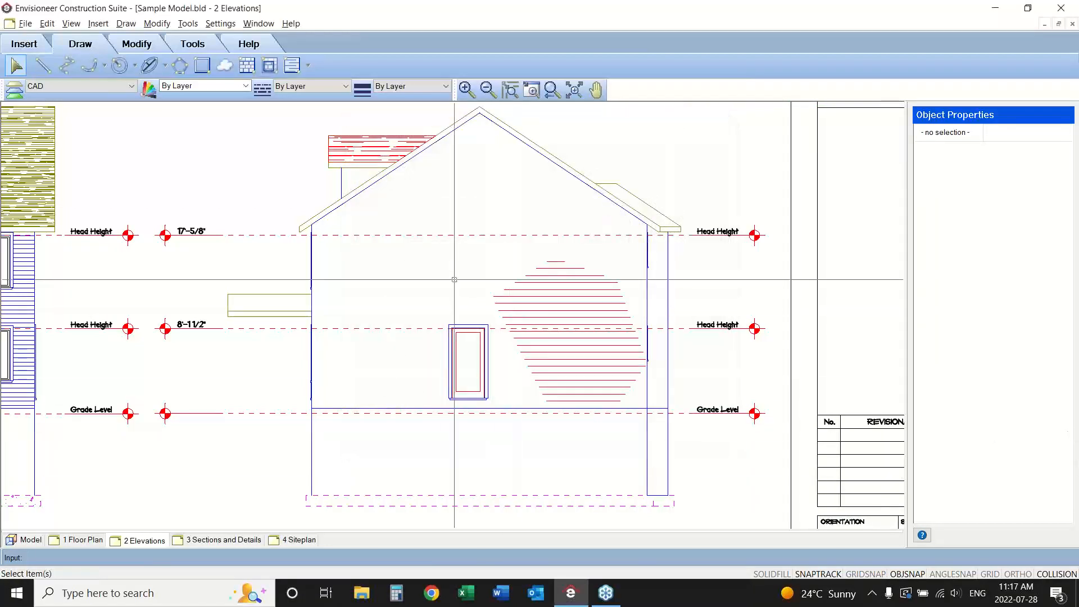
scroll(476, 216, "down", 4)
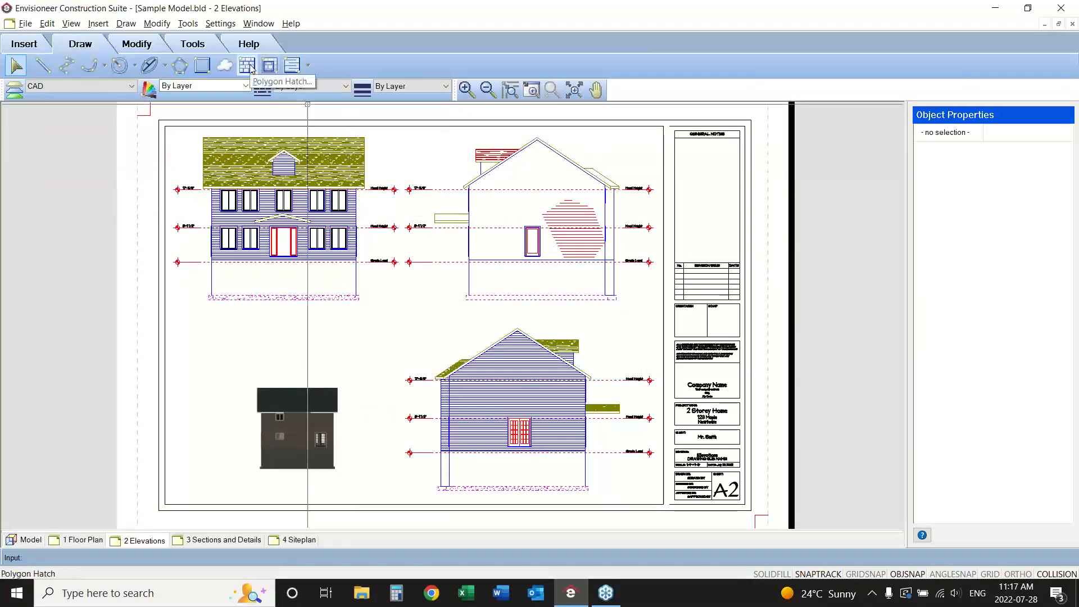
Open the 3 Sections and Details sheet and start inserting a section view of Section1.
left_click(266, 72)
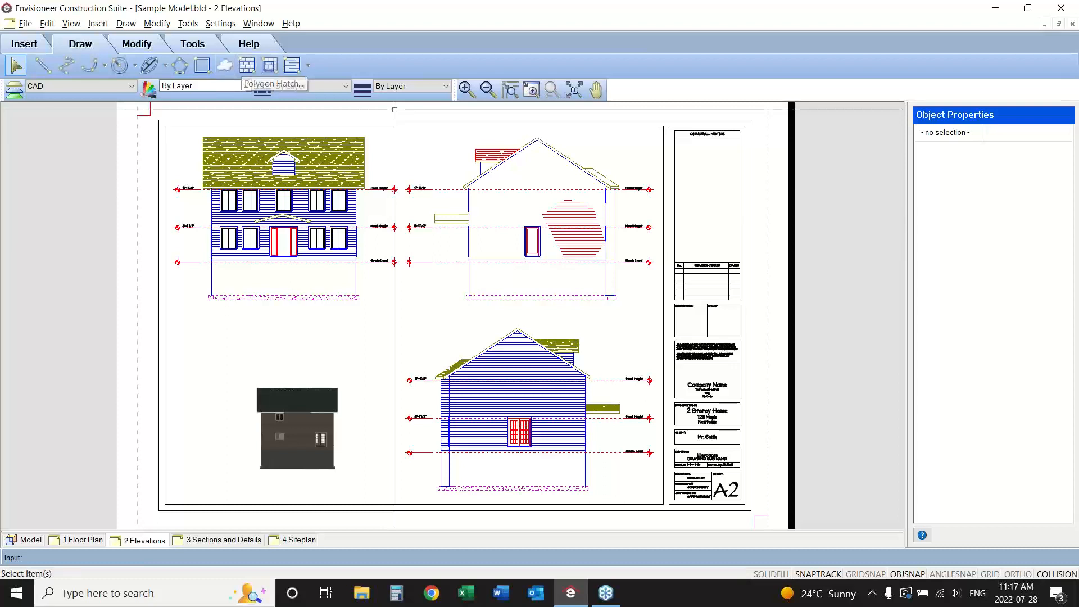
left_click(225, 539)
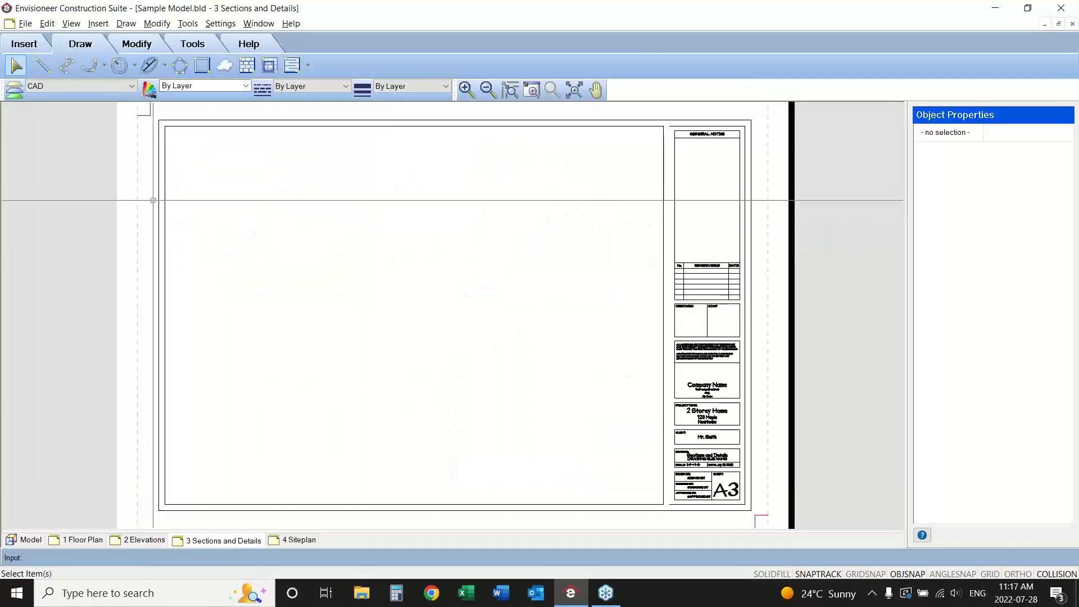
left_click(24, 46)
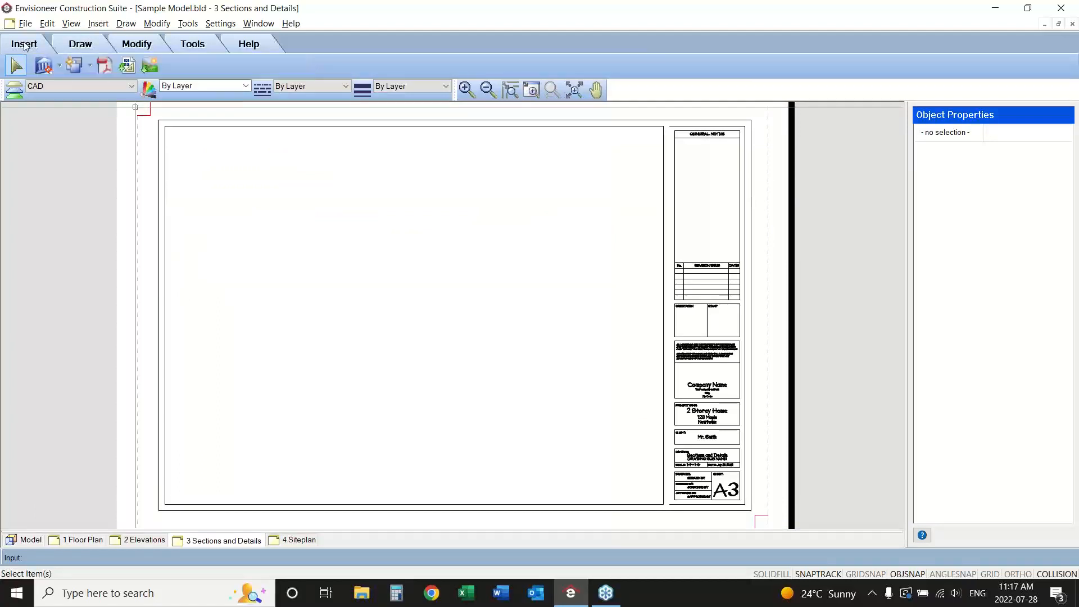
left_click(58, 71)
left_click(59, 83)
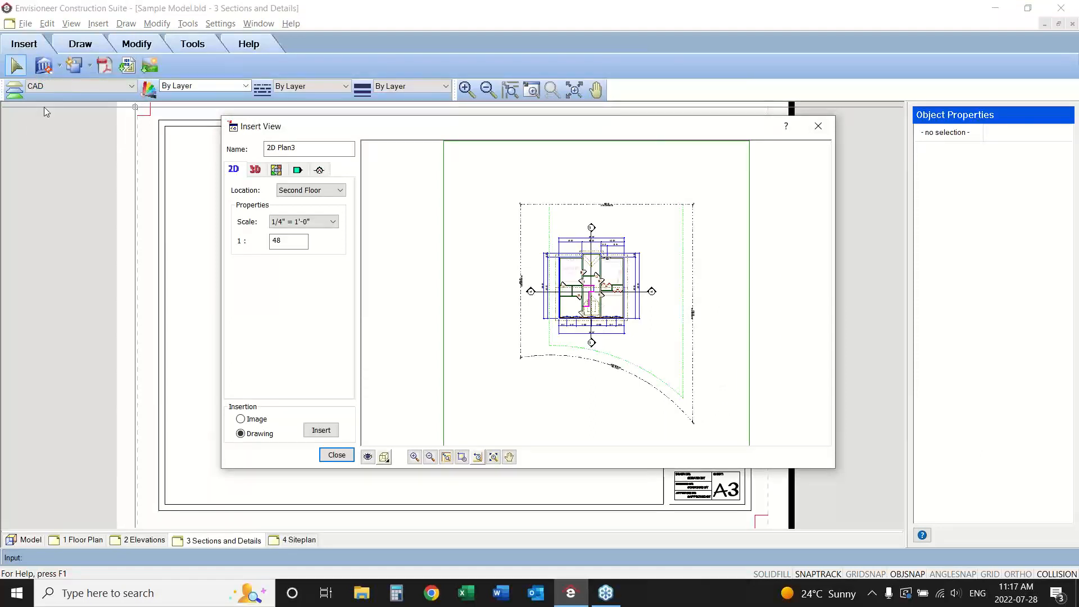
left_click(320, 171)
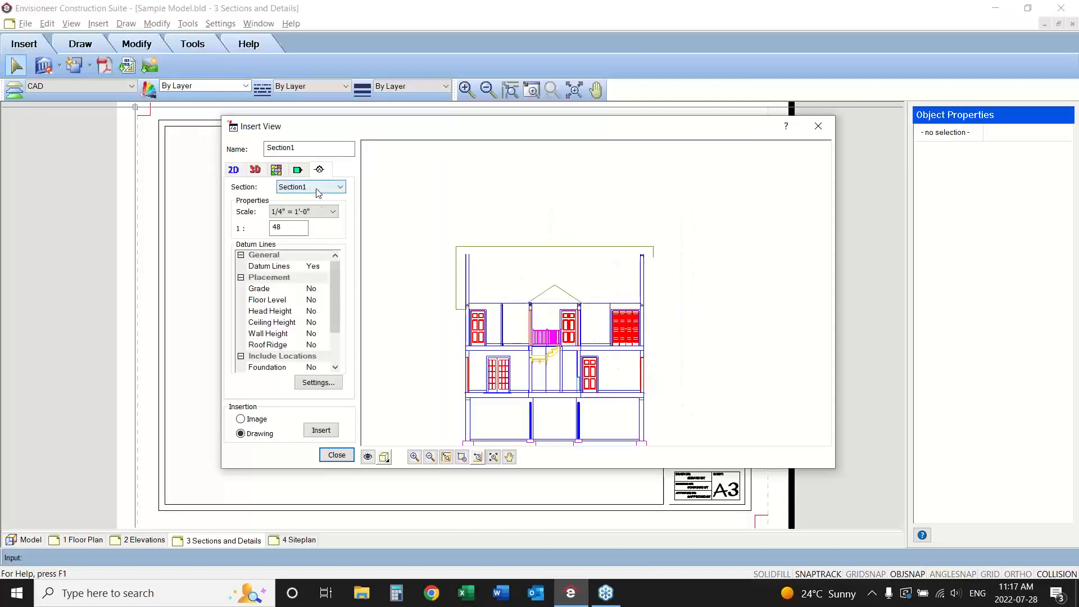
left_click(430, 458)
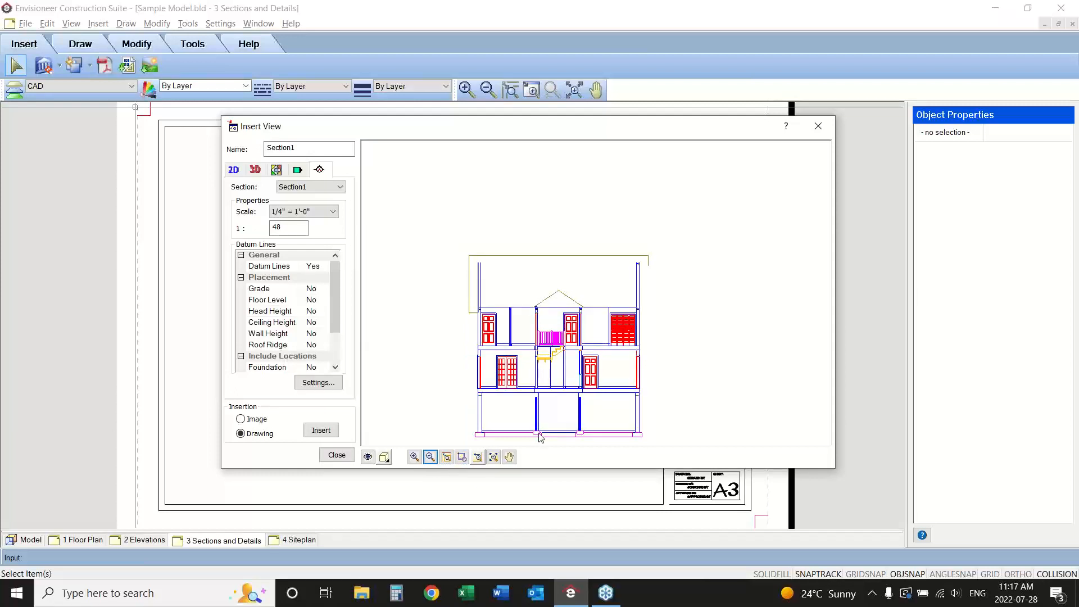
Open the section's view filter and unlock the ceiling framing, floors, roofs, tags/marks and walls for all locations.
left_click(368, 457)
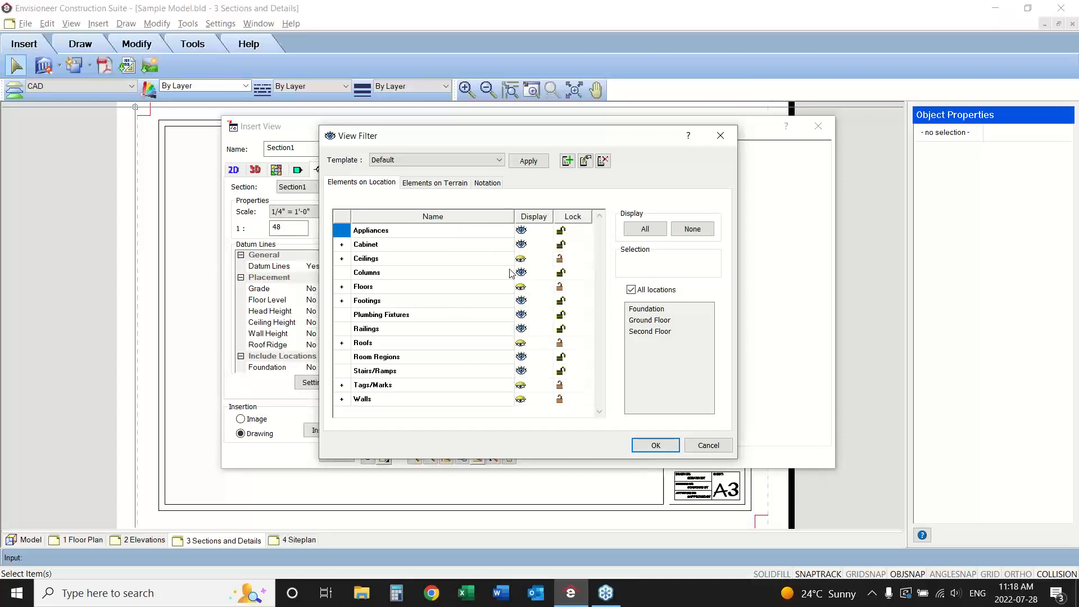
left_click(342, 259)
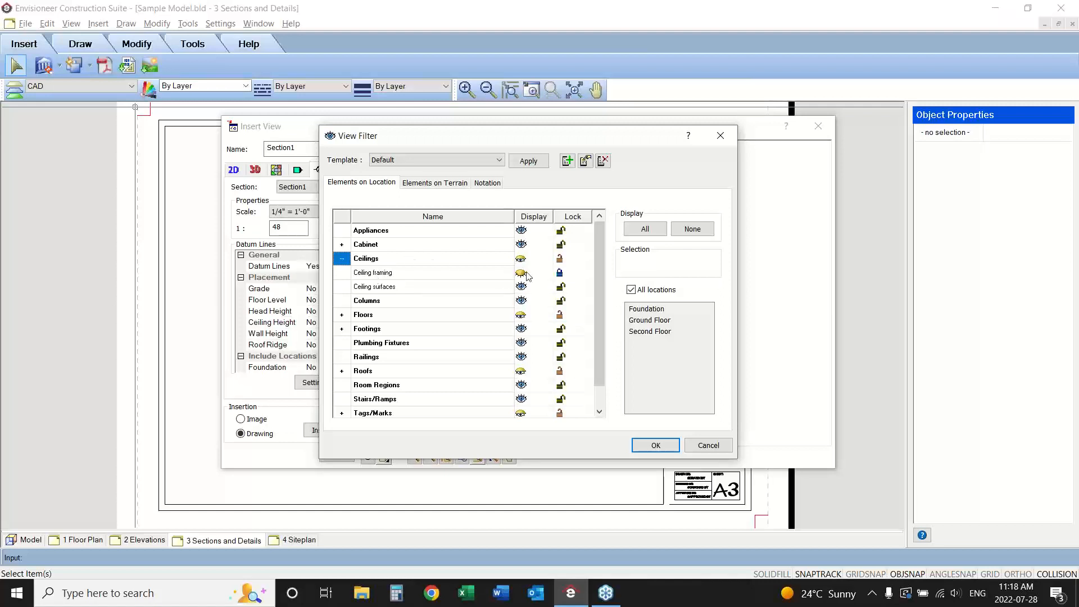
left_click(562, 275)
left_click(561, 275)
left_click(562, 315)
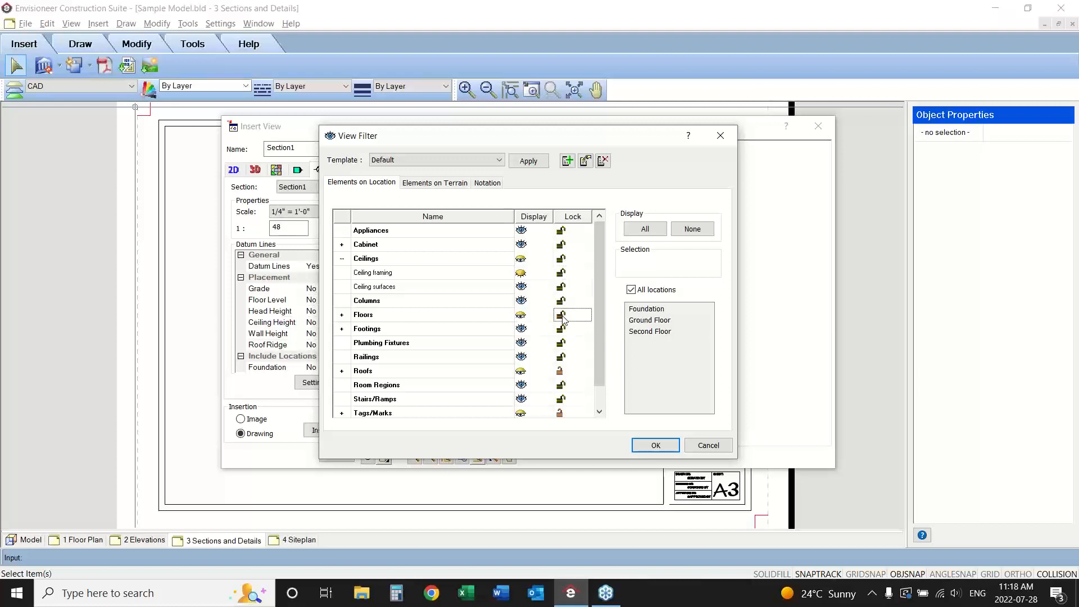
left_click(561, 371)
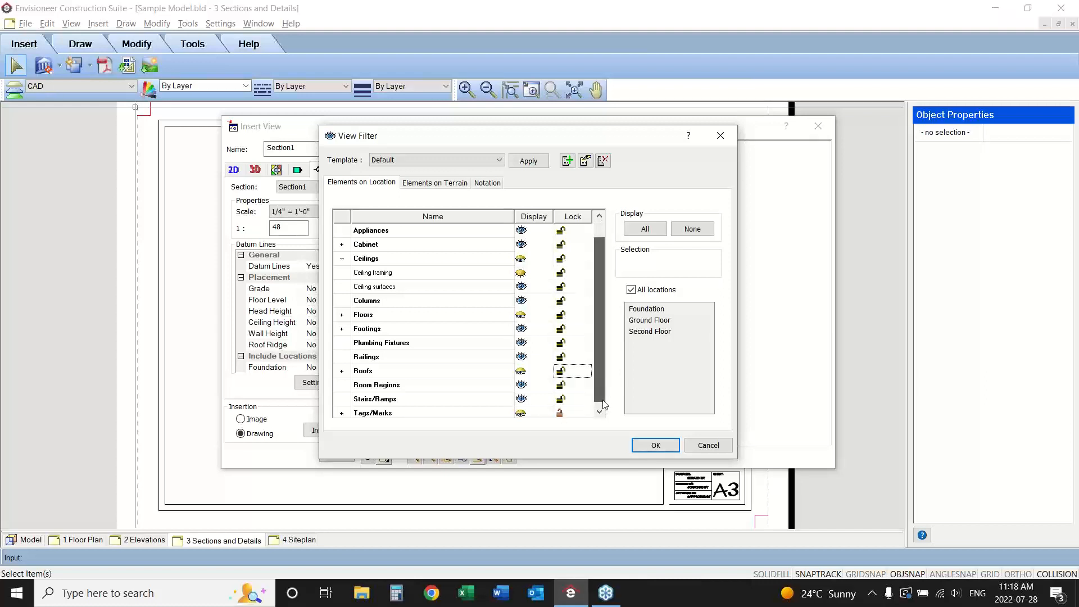
scroll(591, 402, "down", 1)
left_click(561, 384)
left_click(561, 398)
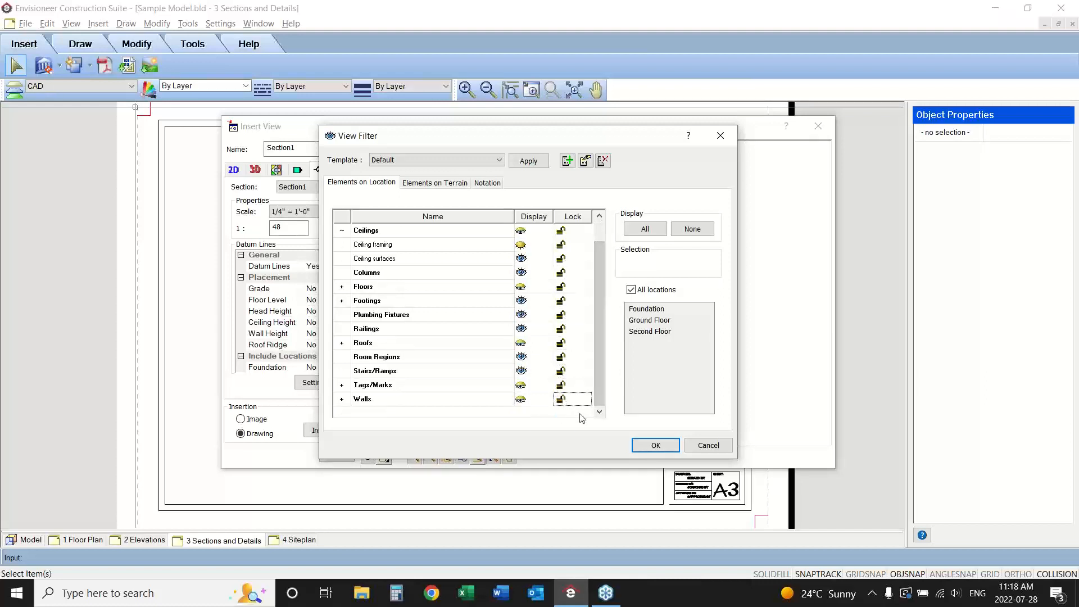
Set every element category in the view filter to display and accept the filter.
left_click(644, 230)
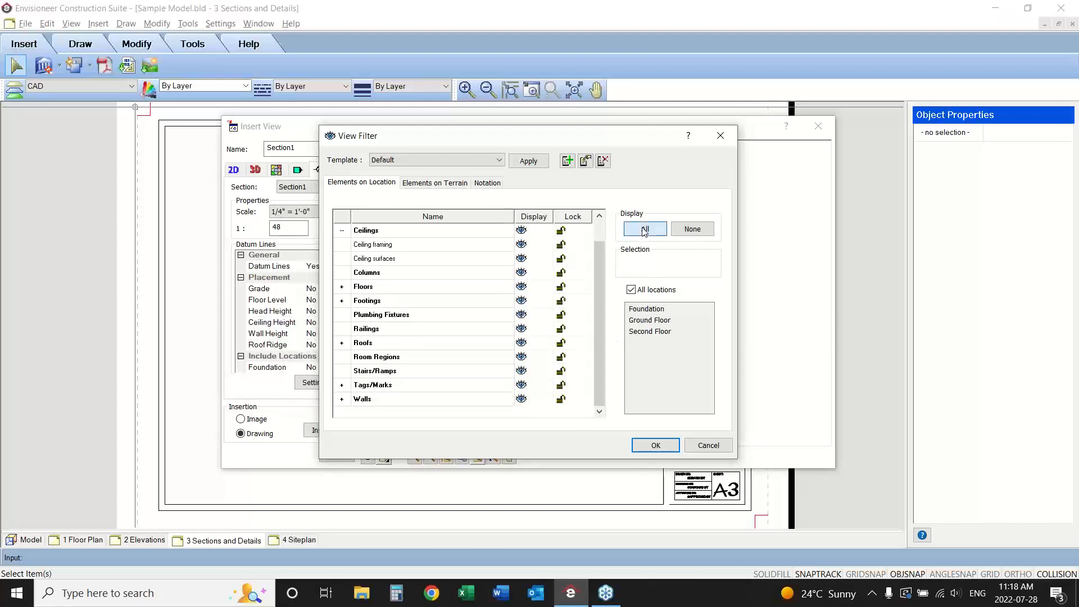
scroll(596, 291, "up", 1)
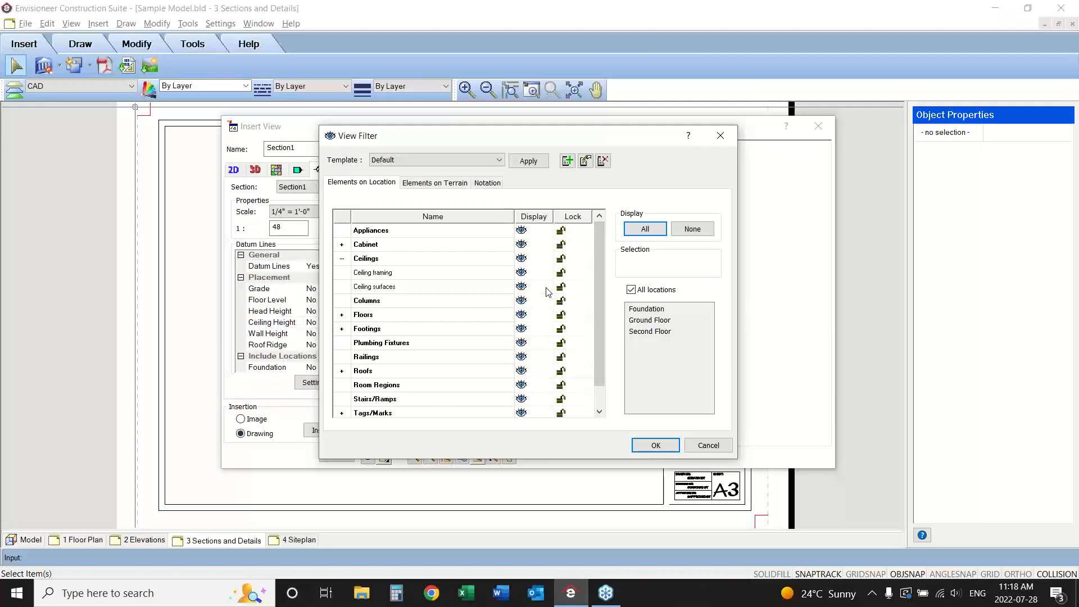
left_click(655, 445)
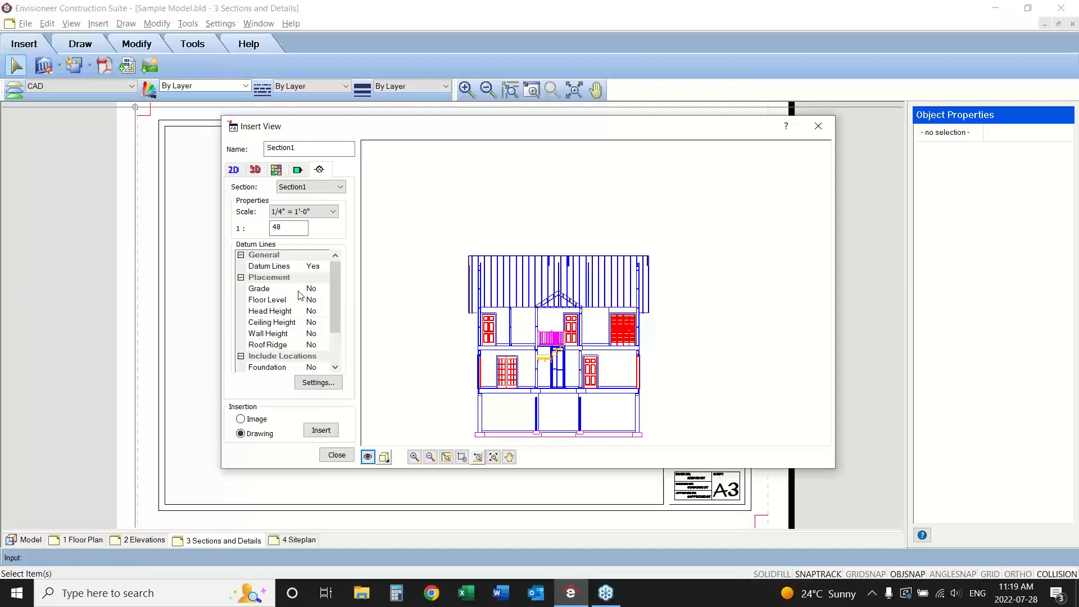
Turn on the Grade and Floor Level datum lines for the Section1 view.
left_click(316, 290)
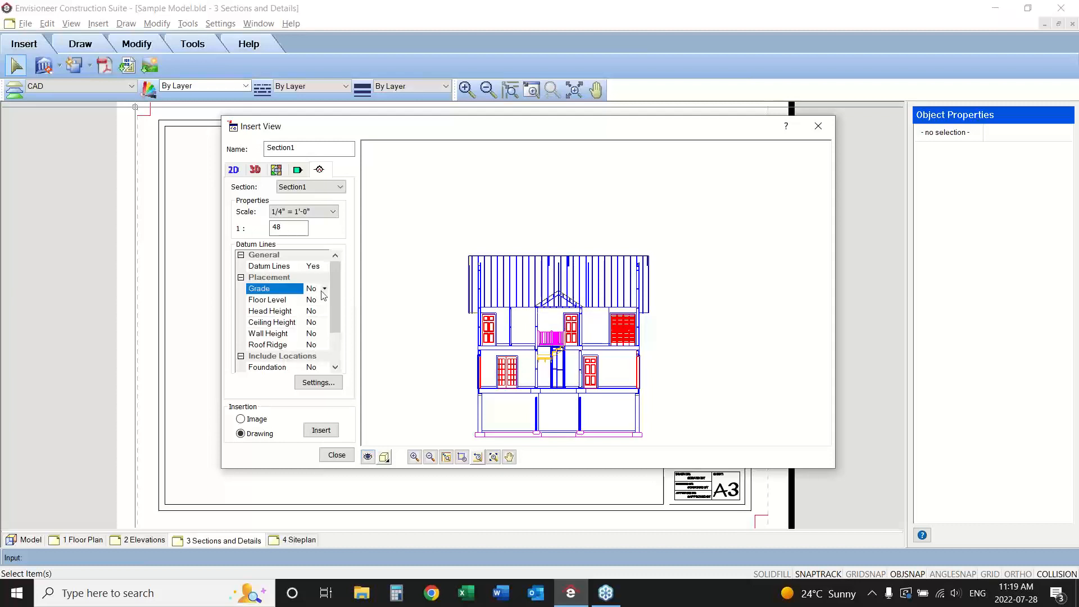
left_click(324, 288)
left_click(312, 300)
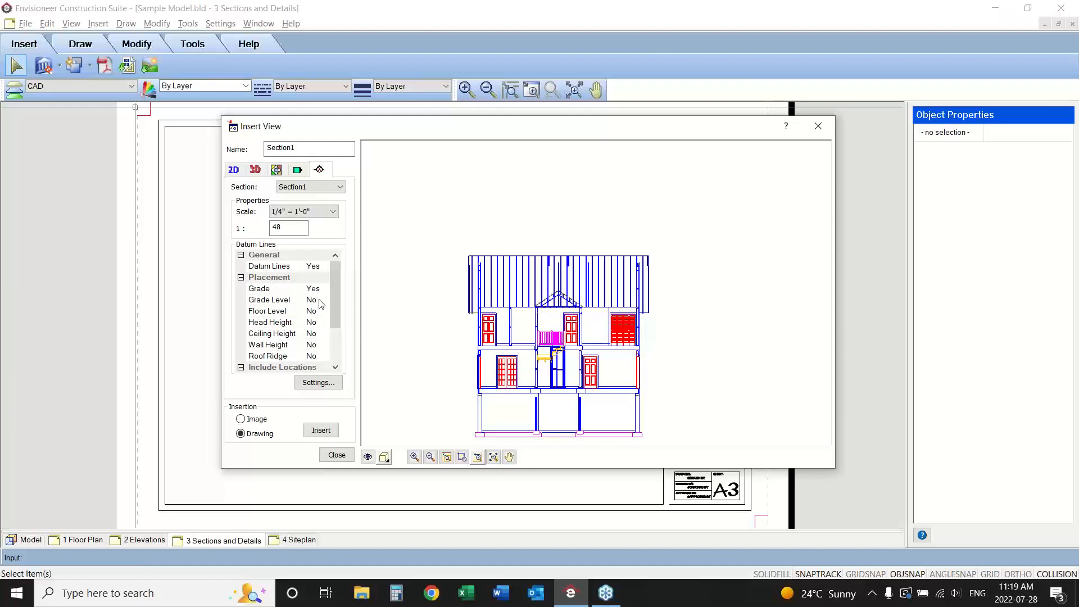
left_click(321, 312)
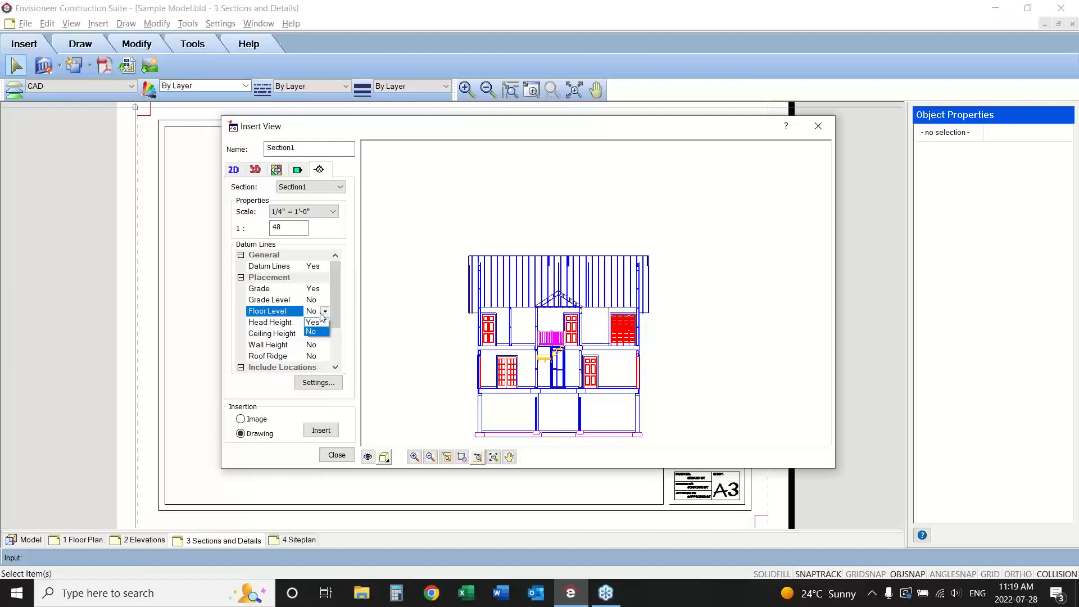
left_click(322, 324)
Include the Ground Floor, Second Floor and Foundation locations in the section's datum lines.
scroll(322, 331, "down", 2)
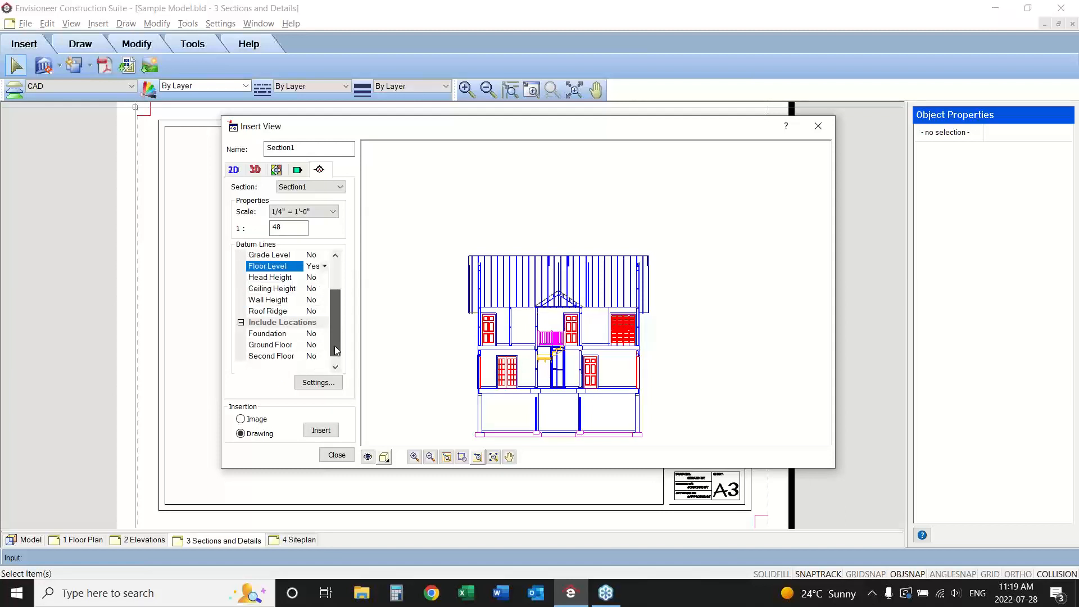
left_click(323, 333)
left_click(325, 333)
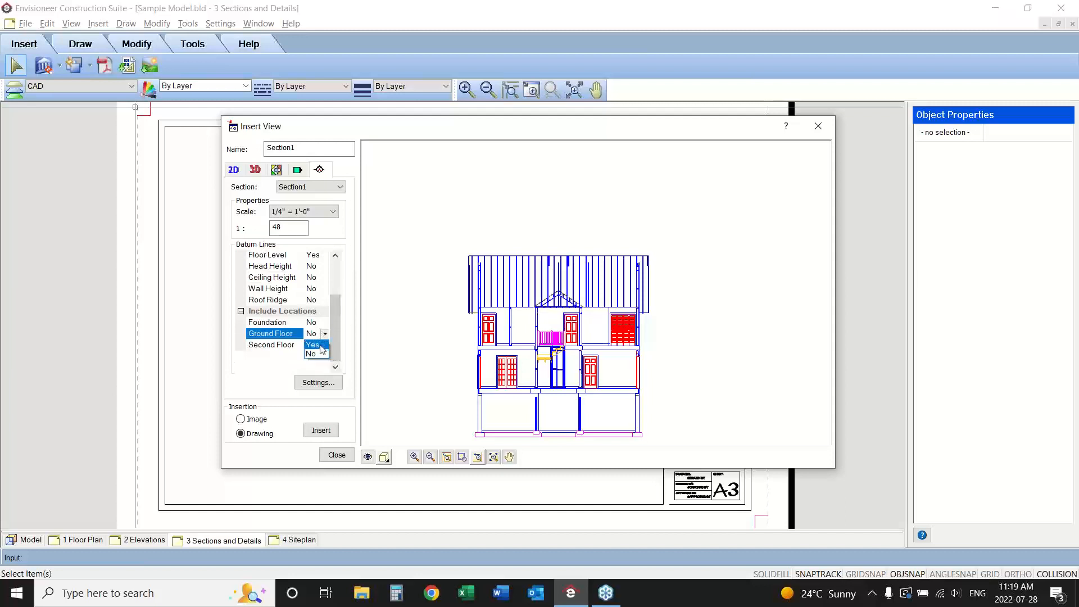
left_click(323, 344)
left_click(324, 346)
left_click(323, 355)
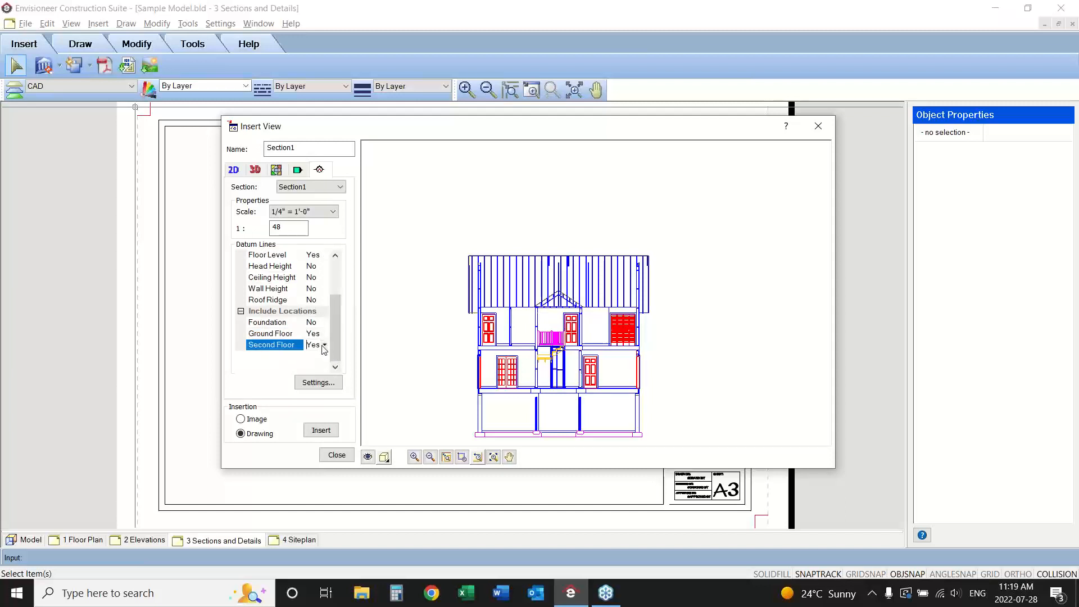
left_click(323, 324)
left_click(325, 322)
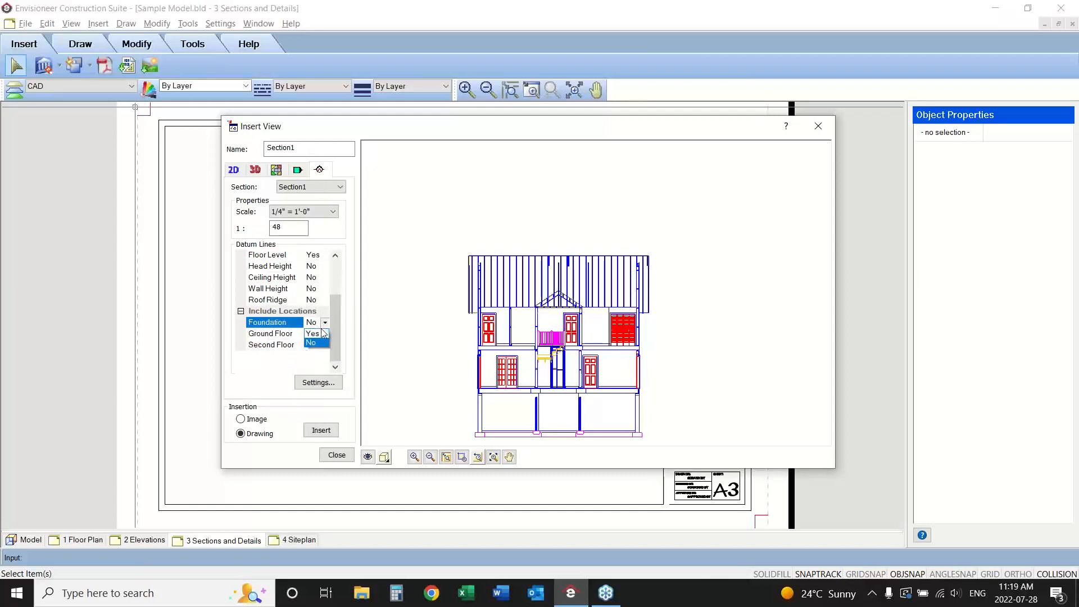
left_click(322, 335)
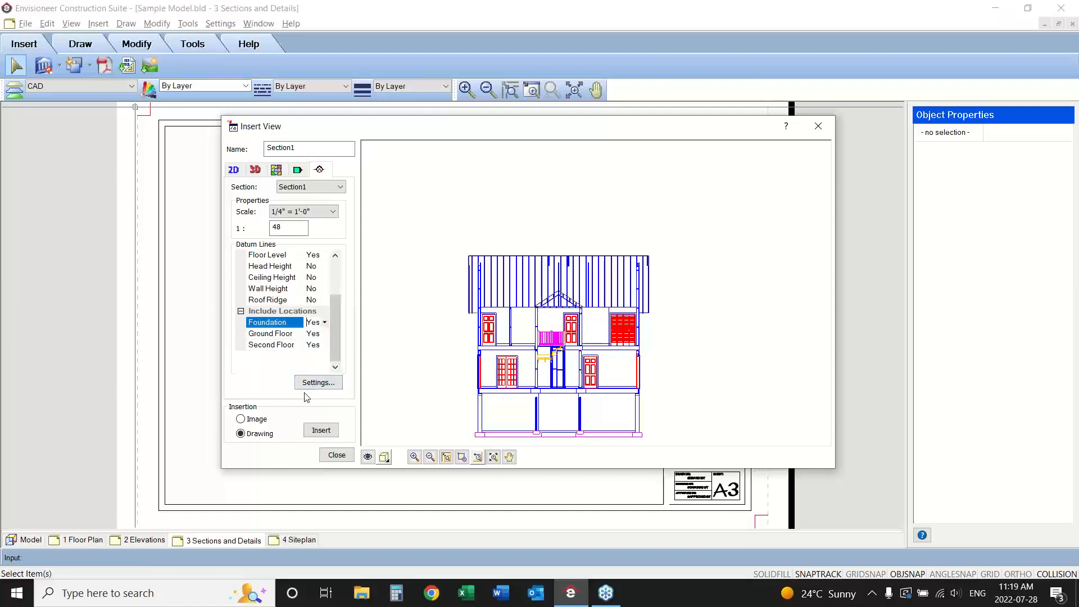
Insert the Section1 view as a drawing in the upper middle of the A3 sheet.
left_click(311, 431)
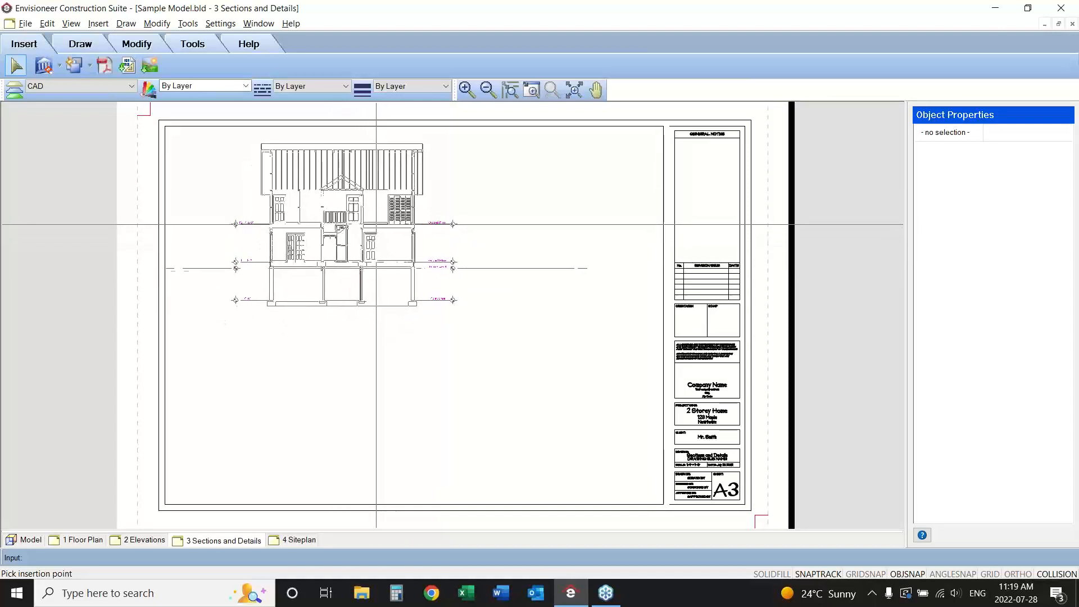
left_click(410, 216)
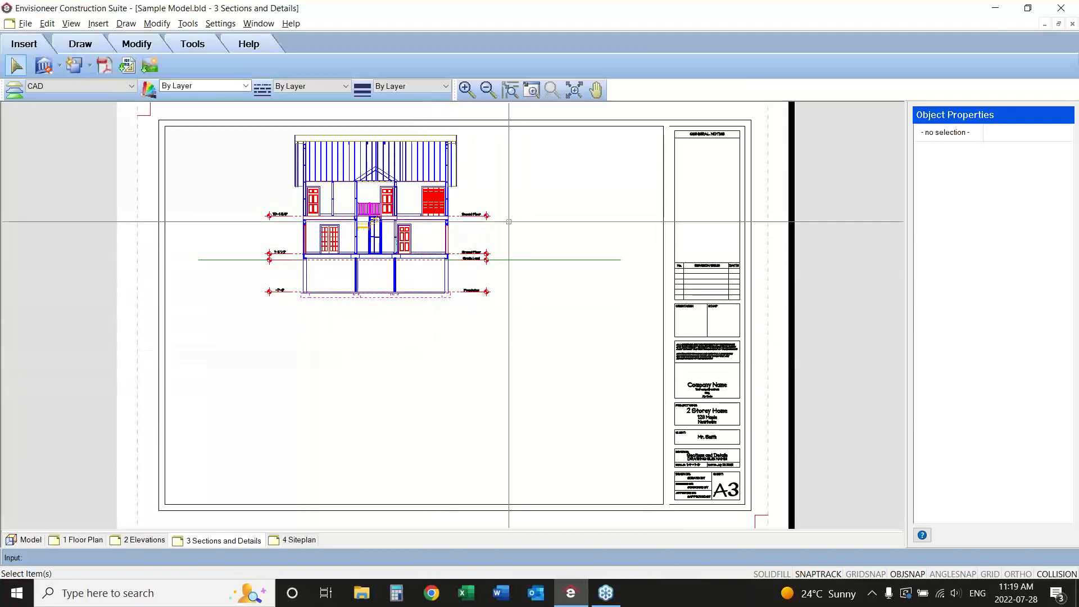
left_click_drag(529, 156, 246, 310)
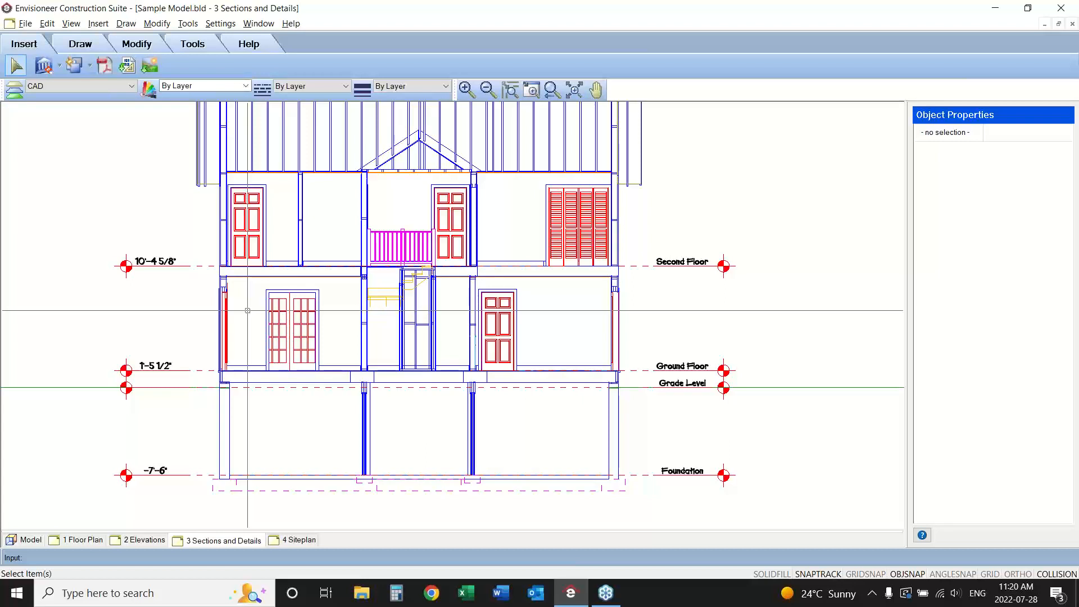
Add a description leader to the second floor's right exterior wall, rising at 15° for about 3'-4" and running horizontally about 4'-3".
left_click(186, 45)
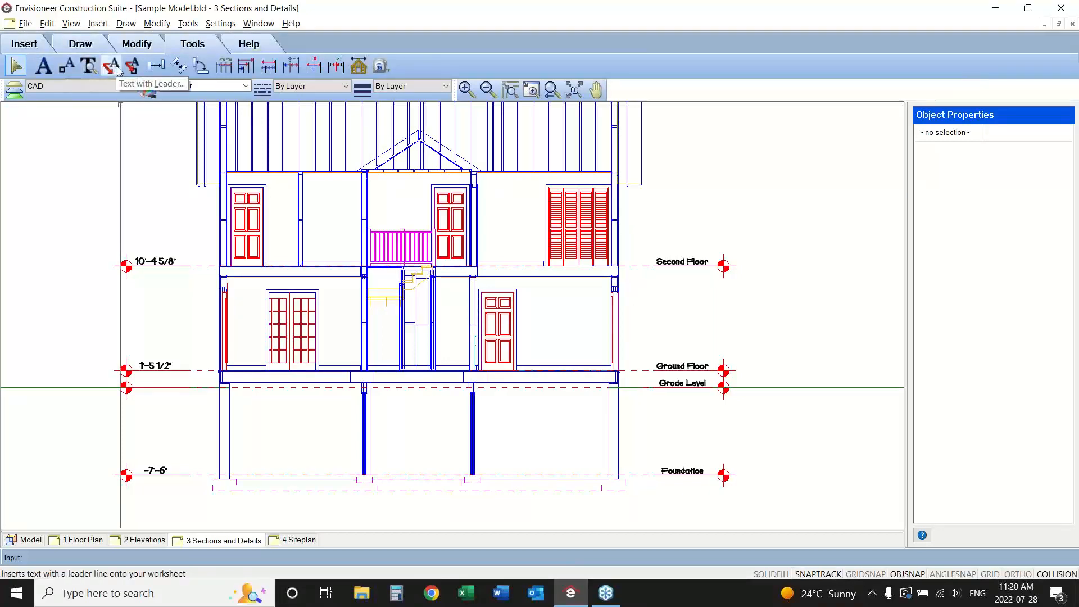
left_click(188, 23)
mouse_move(201, 40)
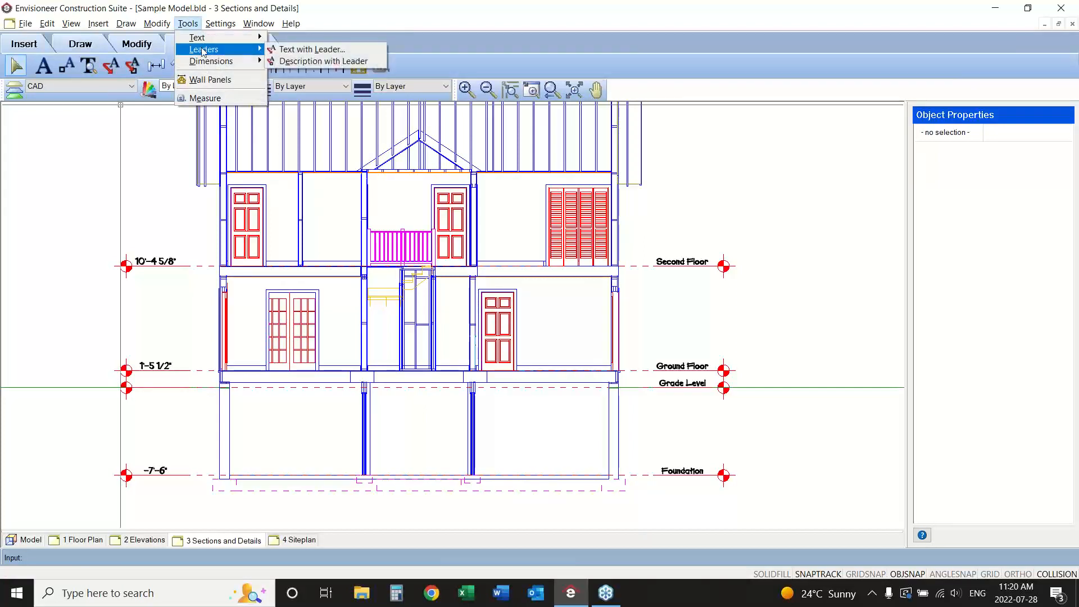
left_click(312, 61)
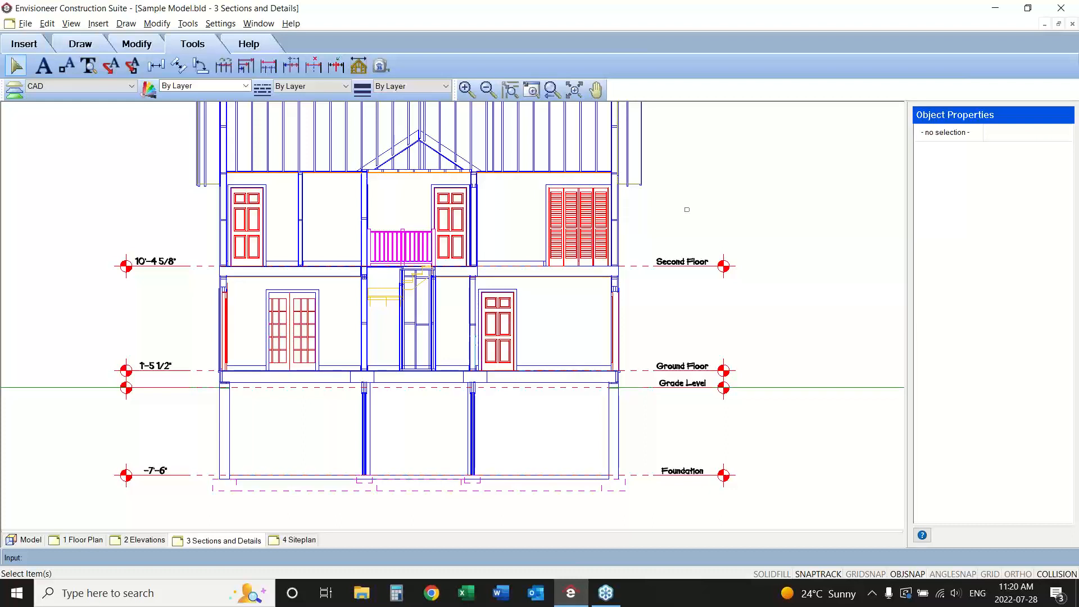
key("Return")
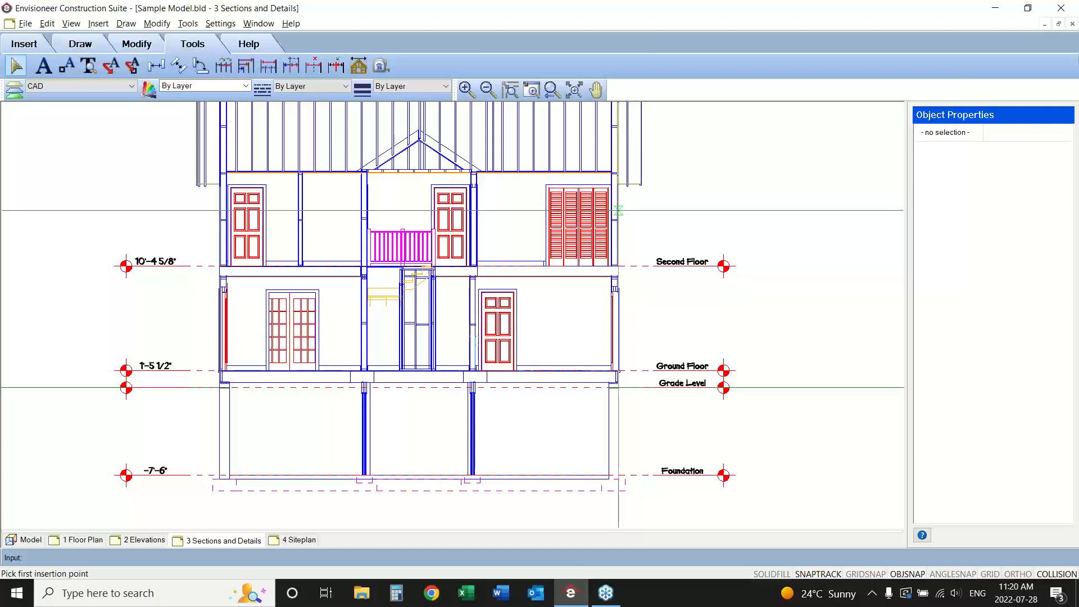
left_click(618, 210)
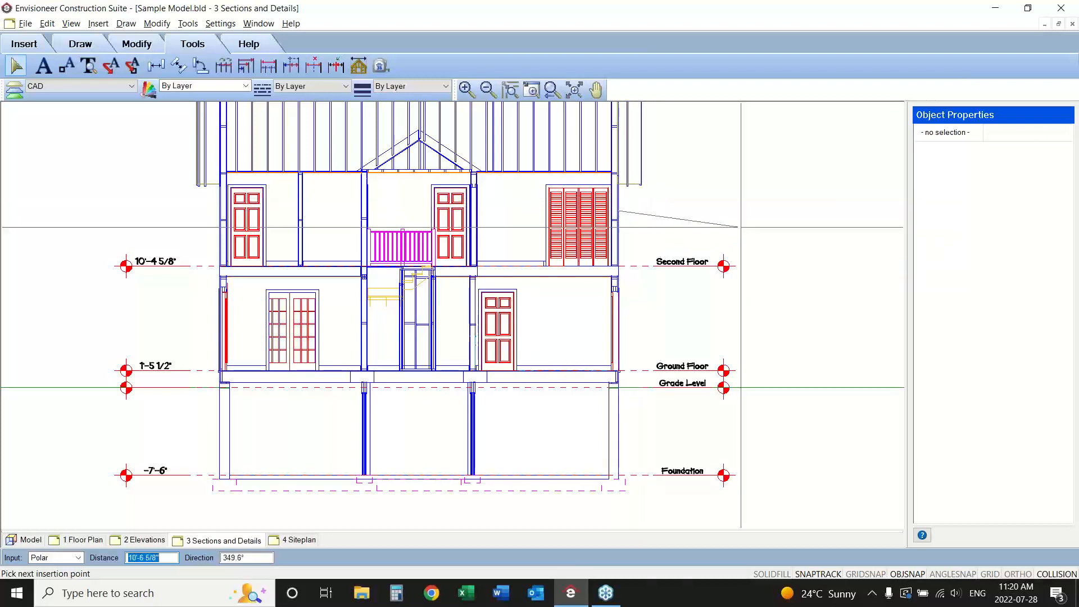
left_click(657, 200)
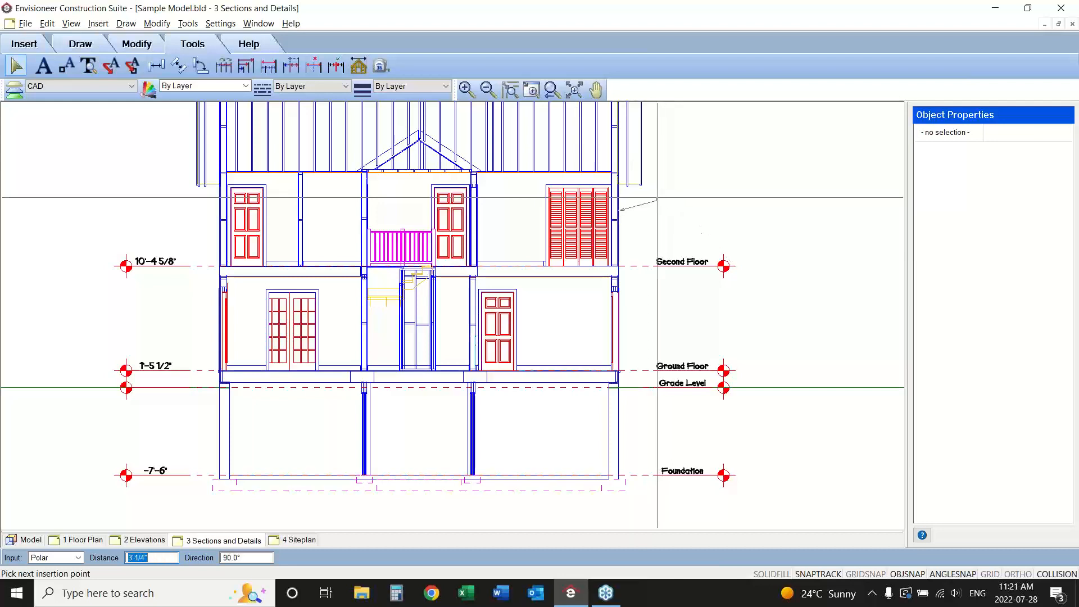
left_click(707, 200)
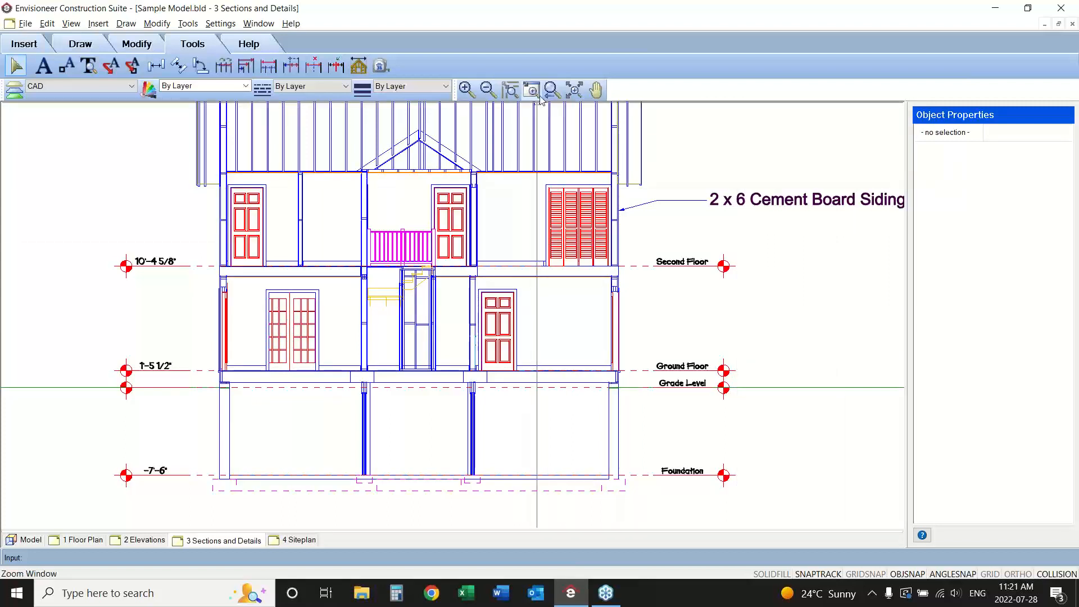
Open the cement board siding leader's text for editing and add "OSB Sheathing" as a second line.
left_click(488, 89)
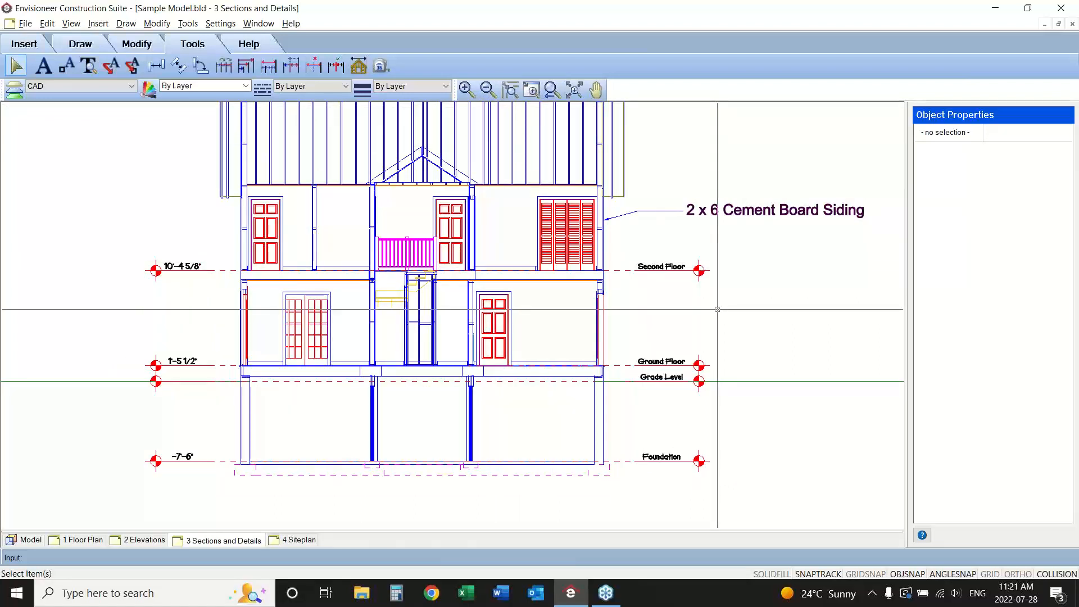
left_click(742, 212)
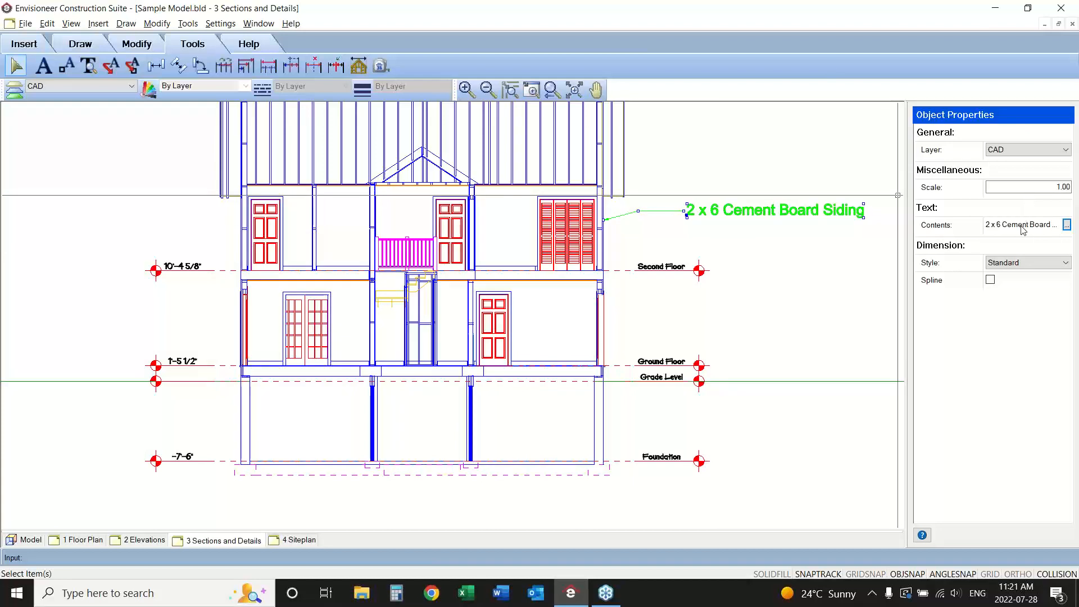
left_click(1009, 262)
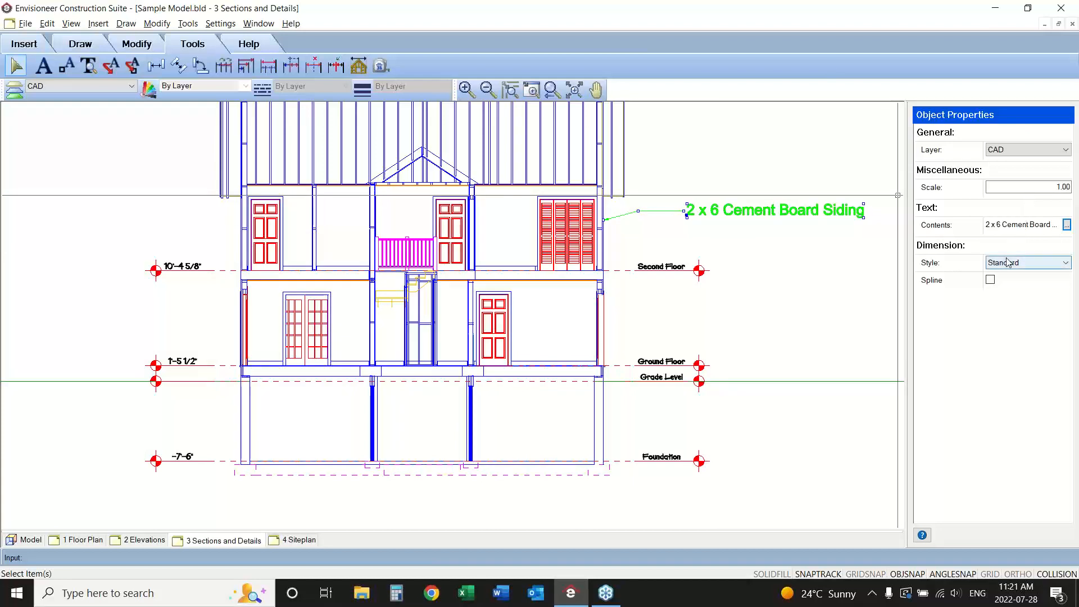
left_click(1066, 225)
mouse_move(532, 160)
left_mouse_down()
mouse_move(413, 398)
mouse_move(547, 277)
mouse_move(626, 291)
left_mouse_up()
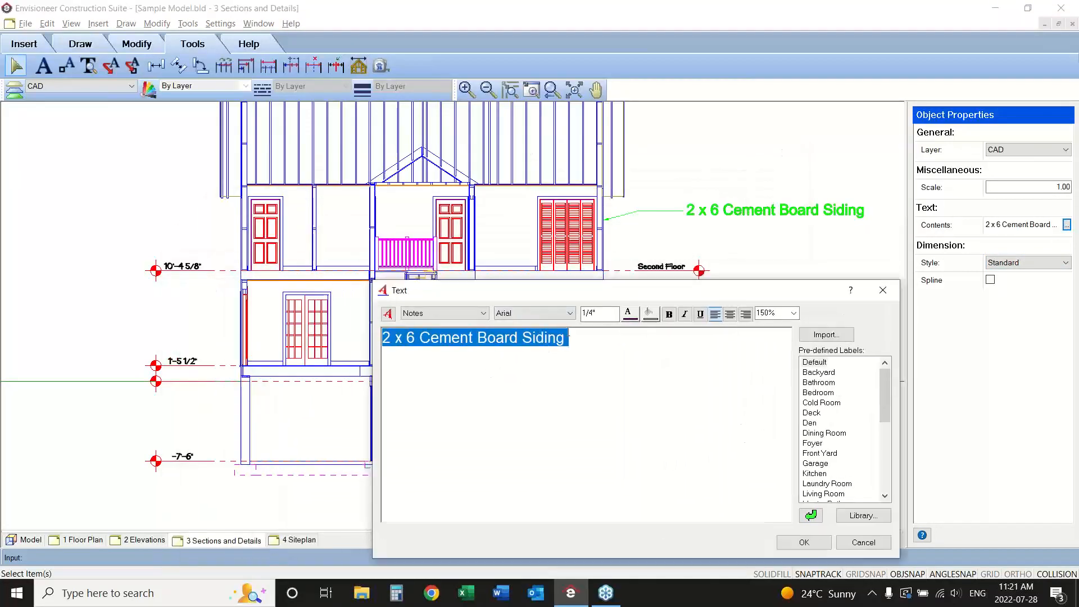
left_click(585, 337)
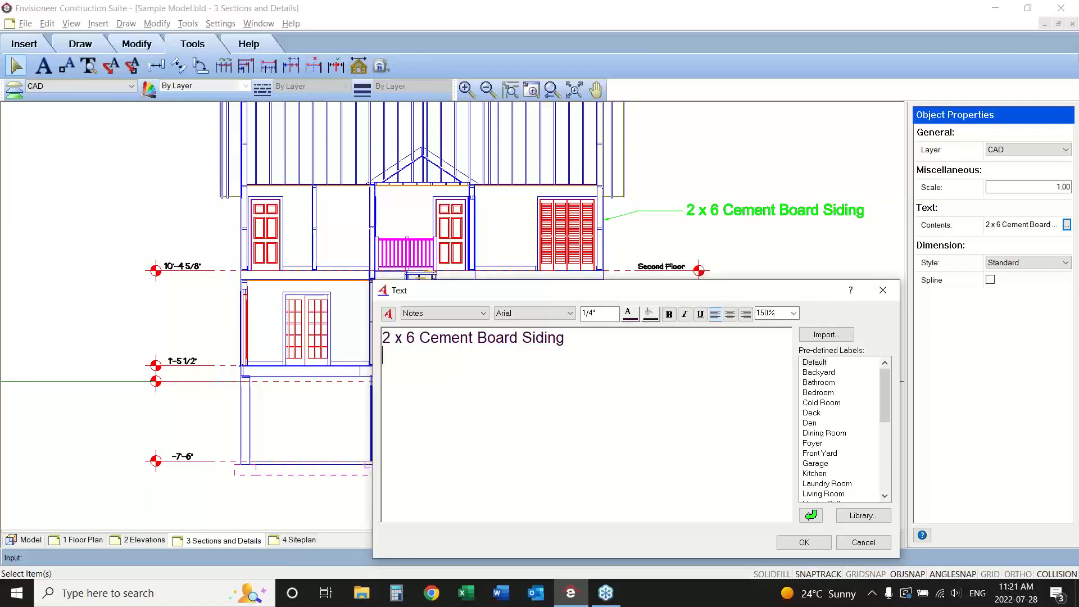
type("OSB Sheathing")
key("Return")
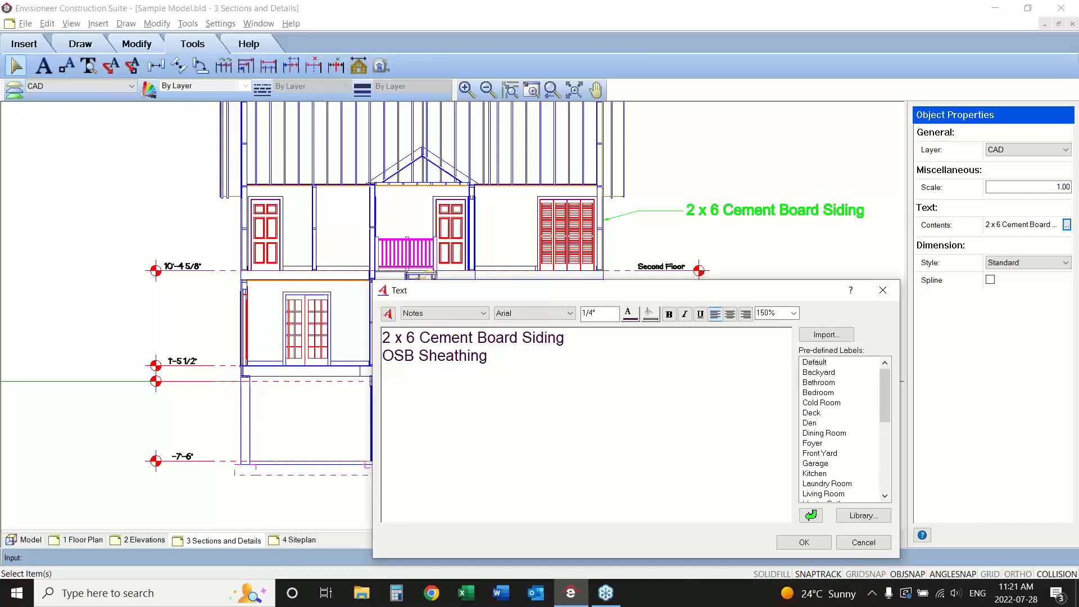
Add the lines "2x6 Stud", "Blown in Insulation" and "Drywall" to the siding leader's text and apply the edit.
type("2x6 StudBLow")
key("BackSpace")
key("BackSpace")
key("BackSpace")
type("o")
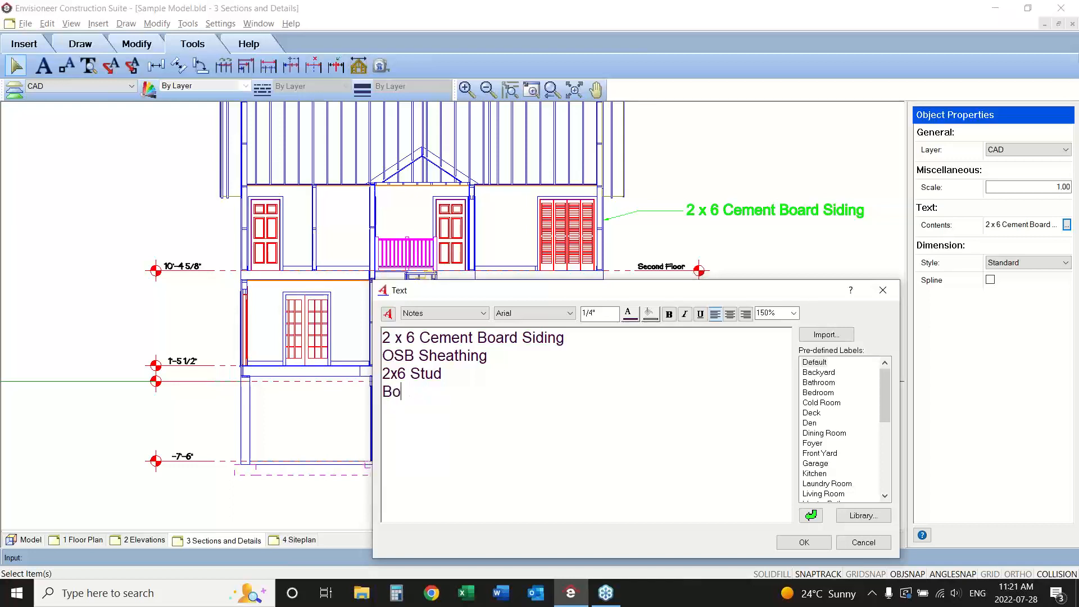
key("BackSpace")
type("lown in Insu")
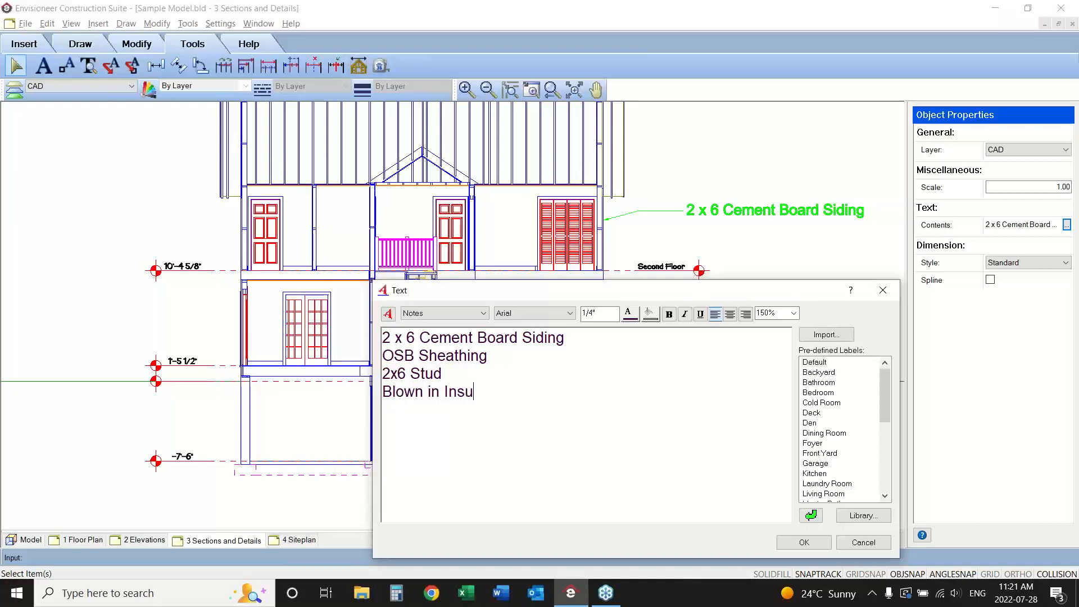
type("lation")
key("Return")
type("Drywall")
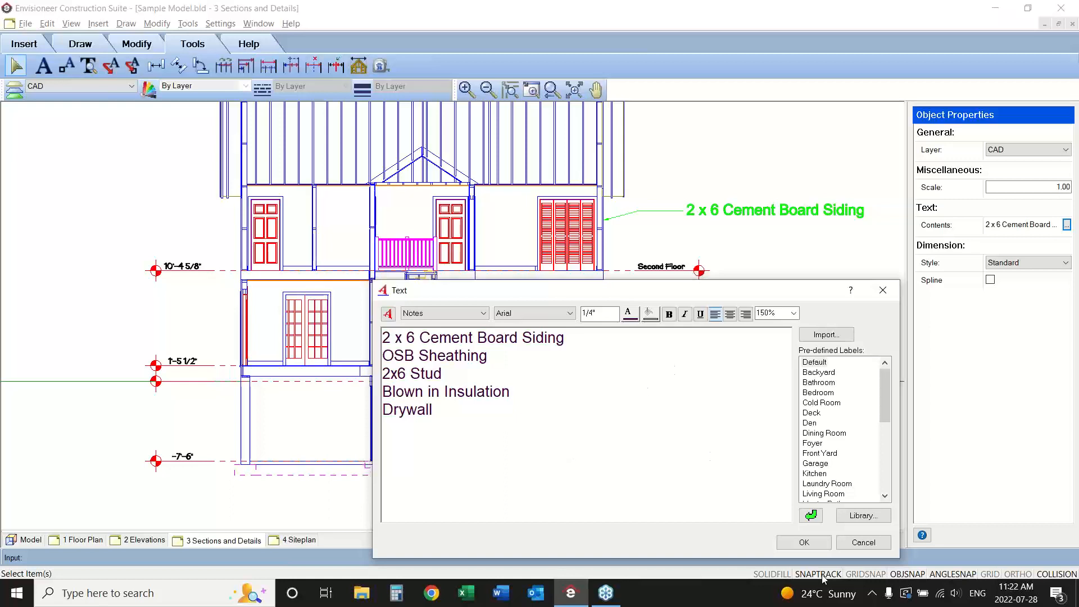
left_click(818, 542)
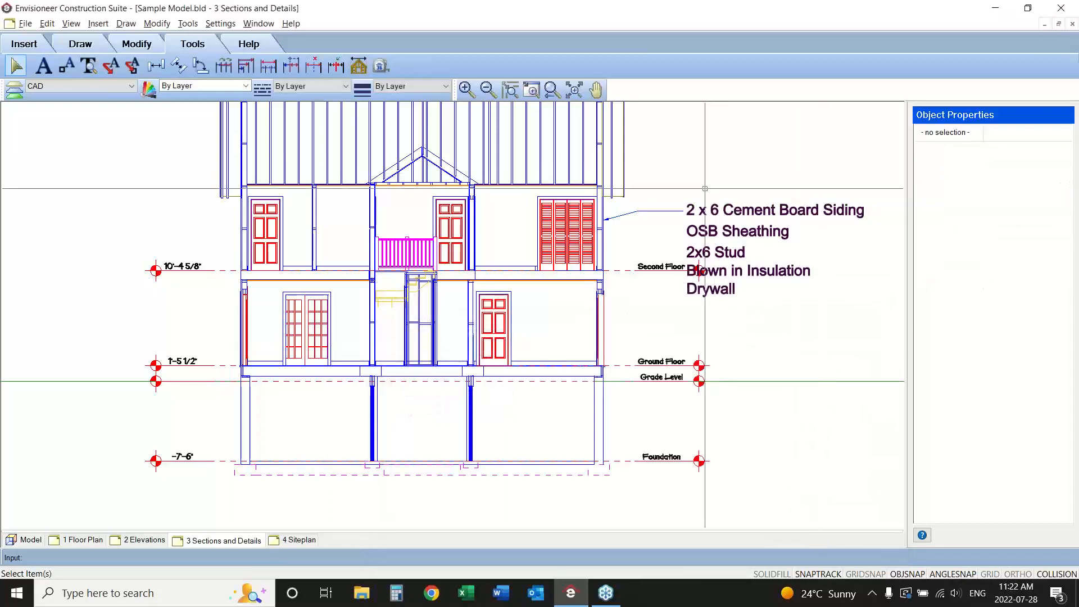
Move the wall description text straight up until its "2x6 Stud" line sits at the end of the leader.
left_click(725, 270)
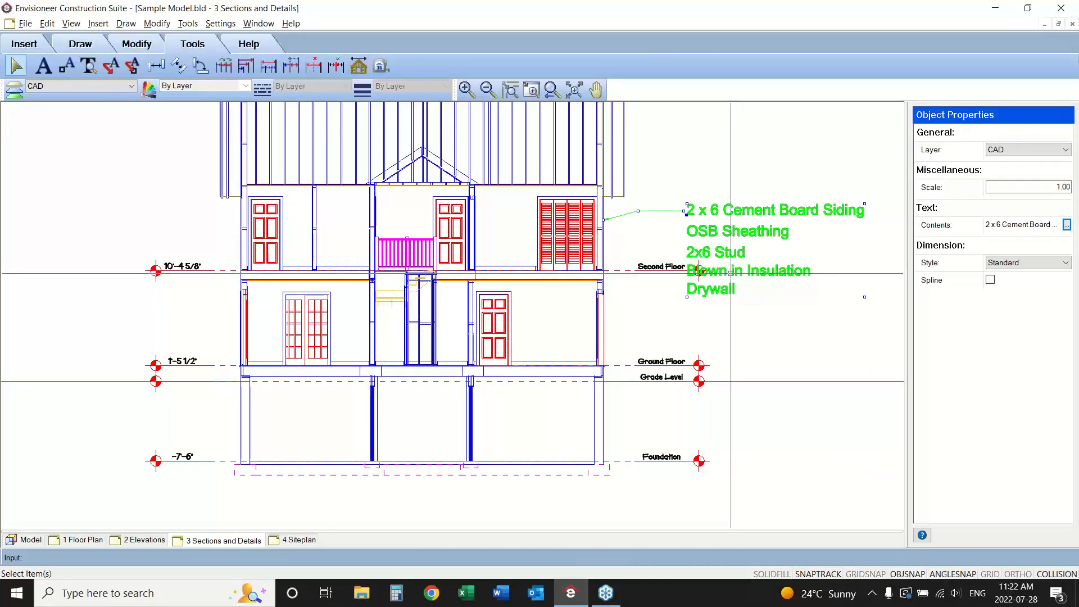
left_click_drag(686, 215, 686, 173)
left_click(756, 310)
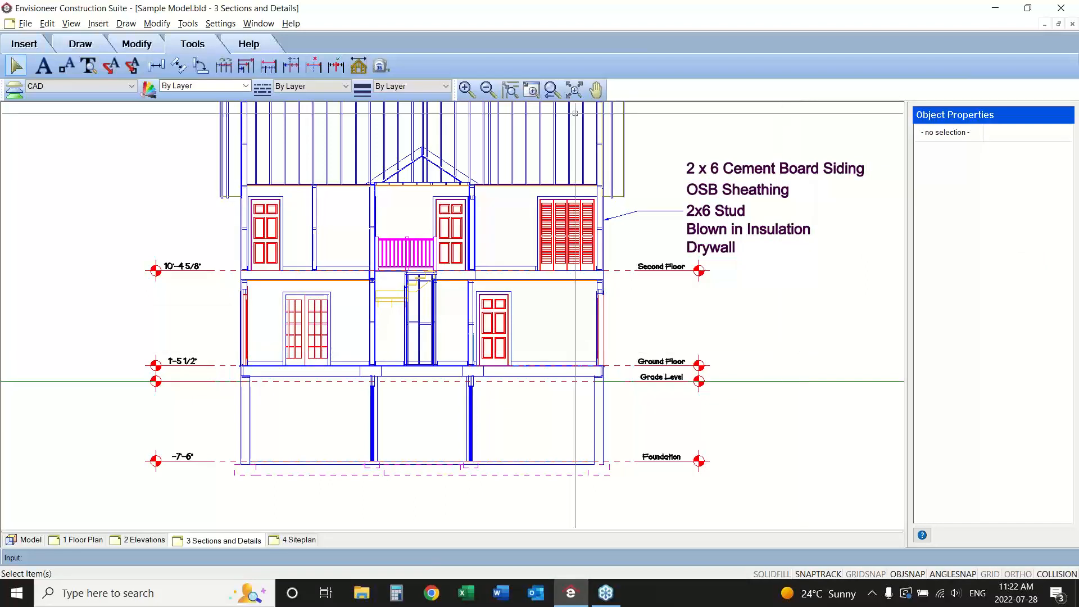
Add a description leader to the ground floor's six-panel door, rising at 15° for about 12'-5" and running horizontally about 4'-6".
left_click(189, 24)
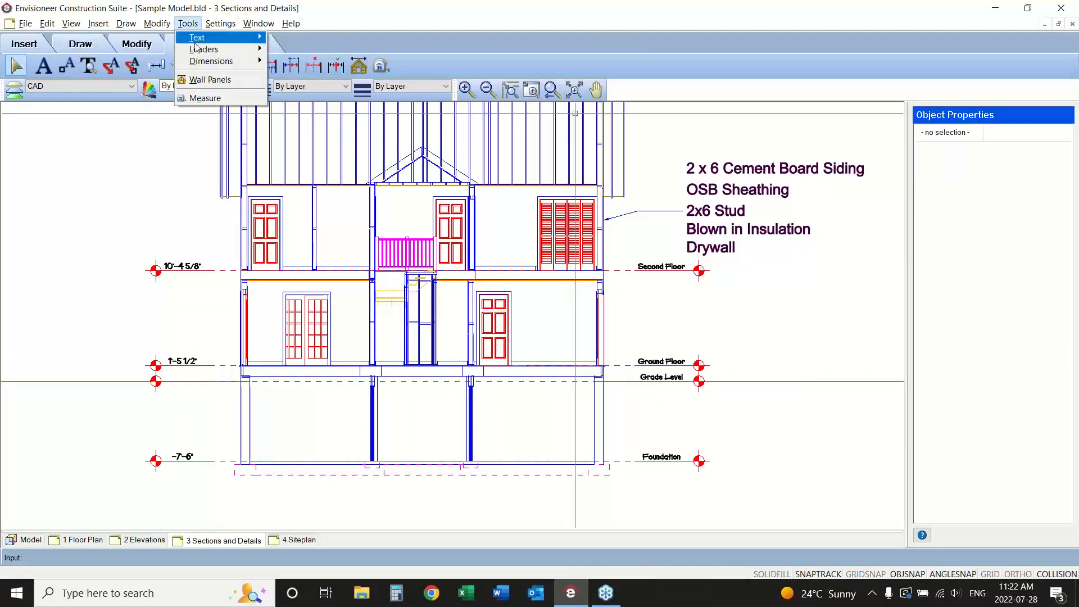
mouse_move(214, 49)
left_click(322, 62)
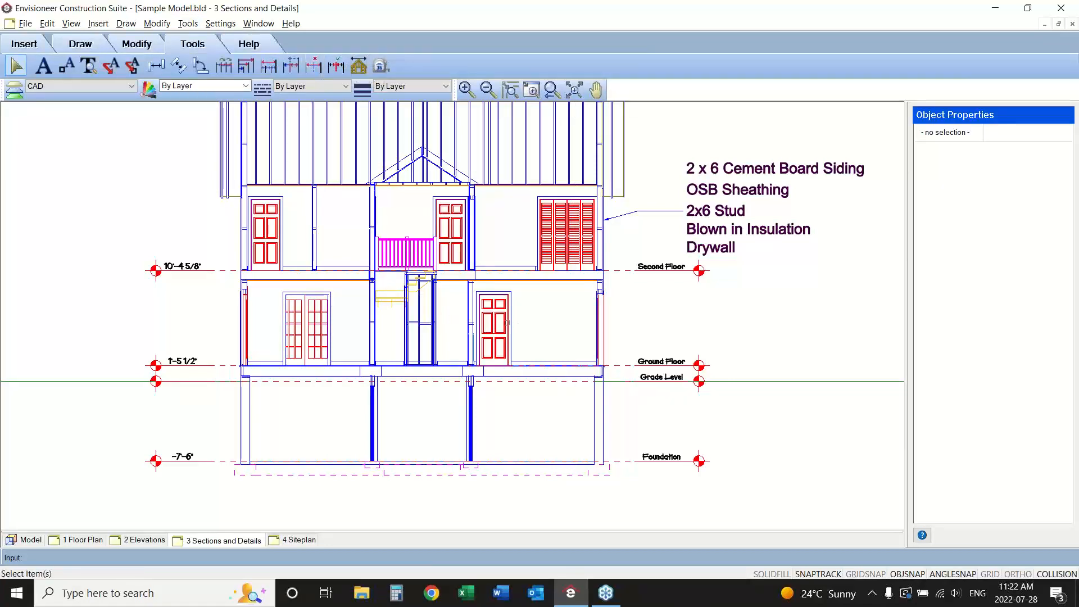
left_click(507, 324)
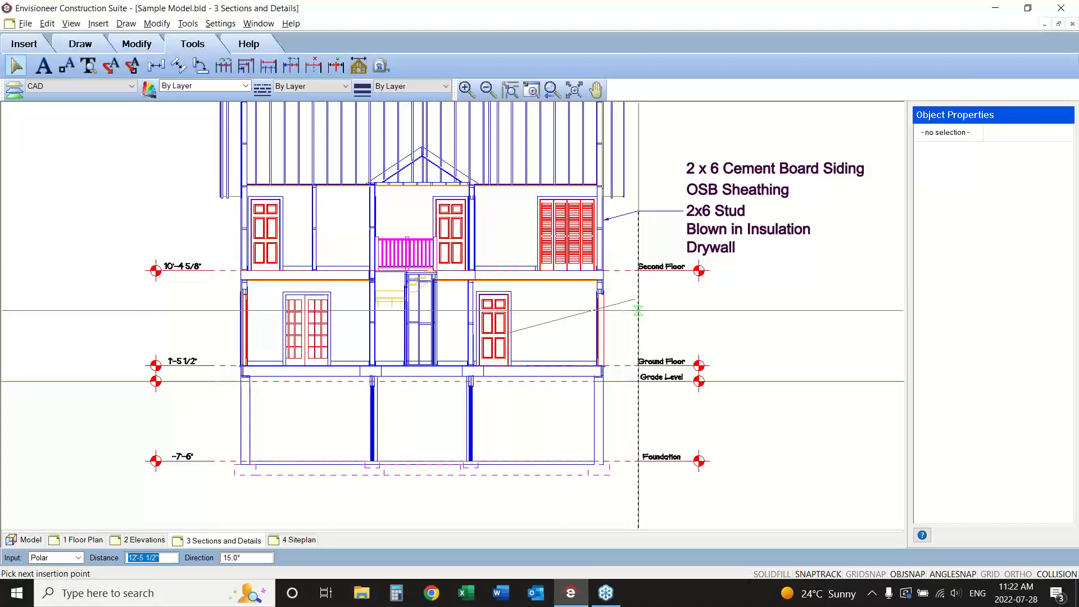
left_click(638, 310)
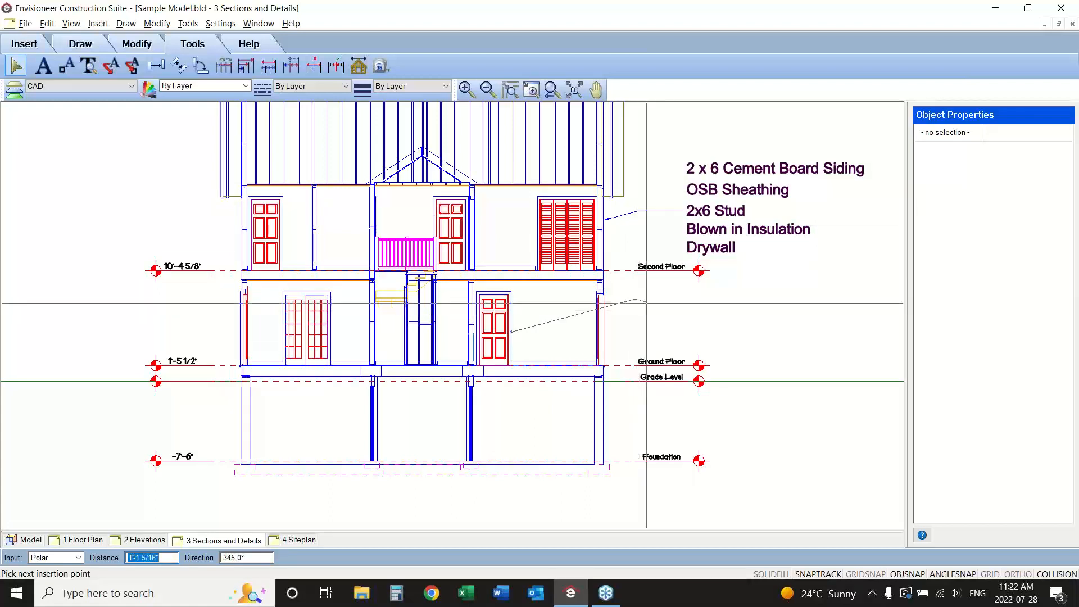
left_click(683, 296)
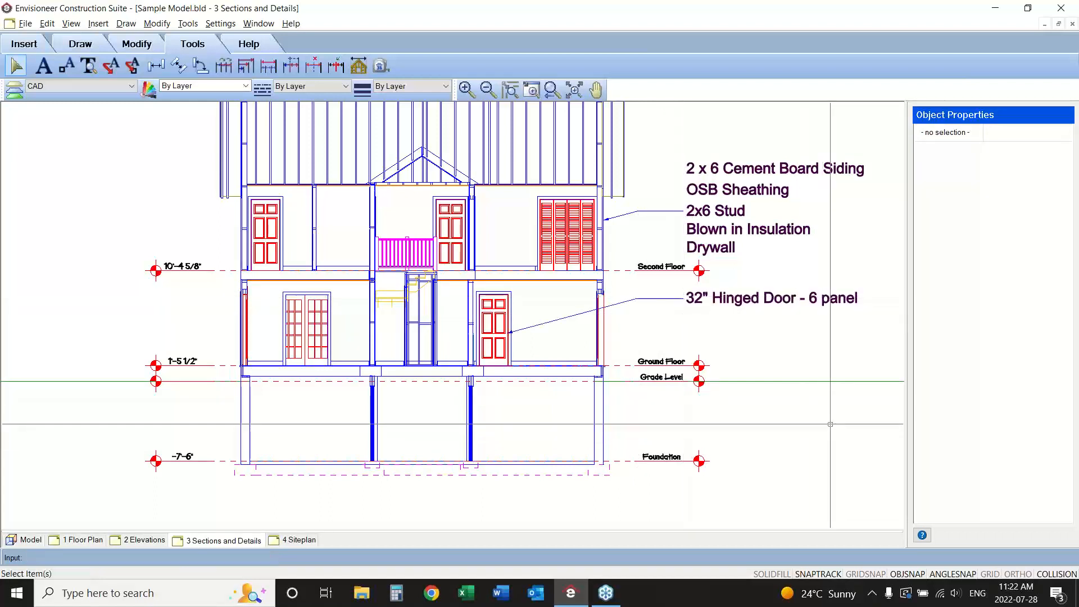
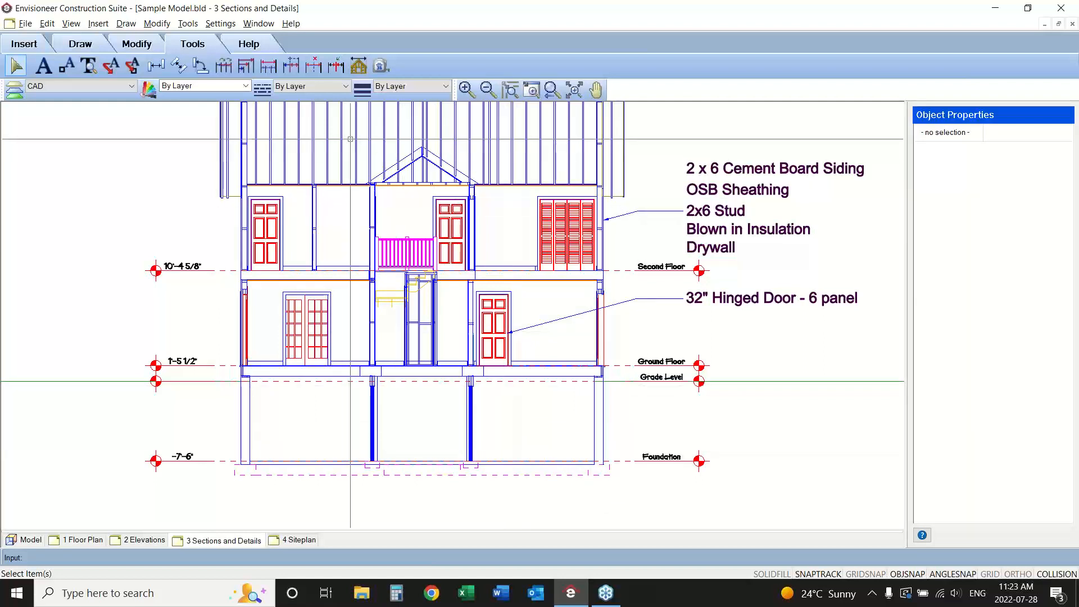
Start a new text note on the sheet and enter "SECTION 1" as its content.
left_click(43, 66)
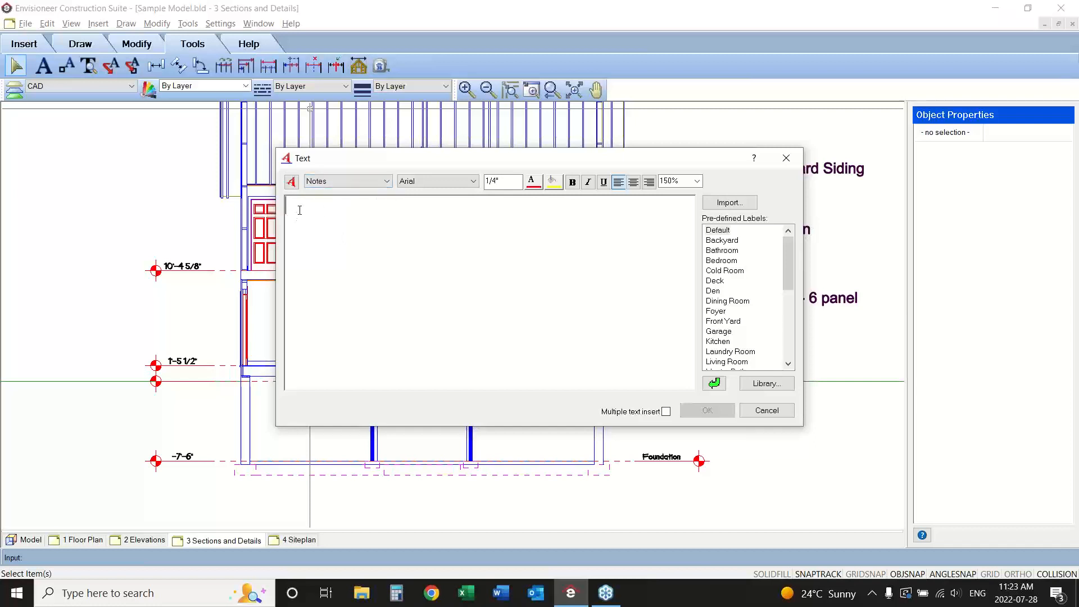
key("Caps_Lock")
type("SE")
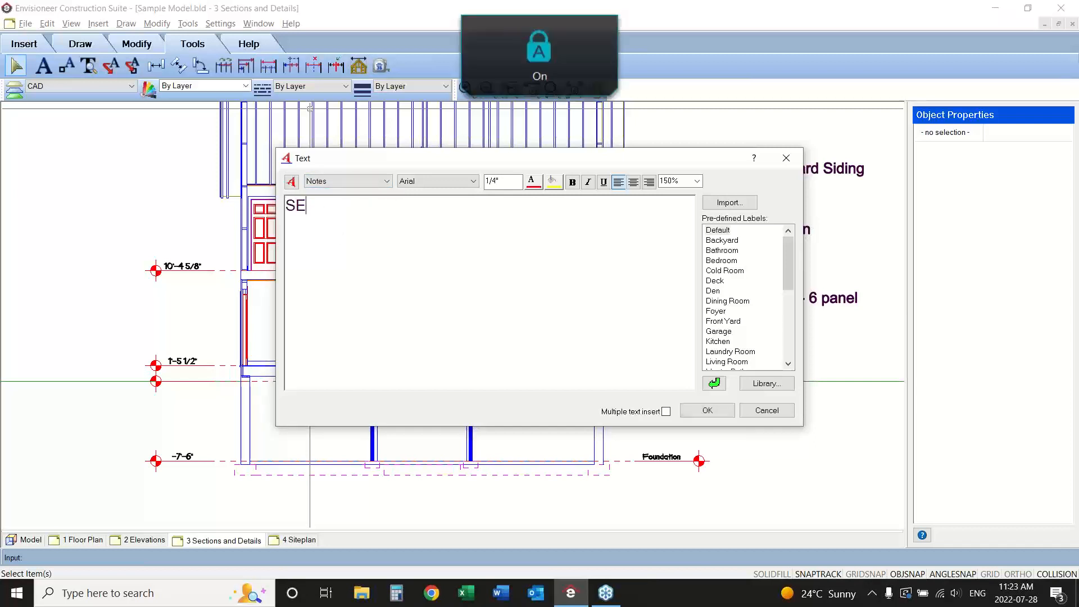
type("CTION 1")
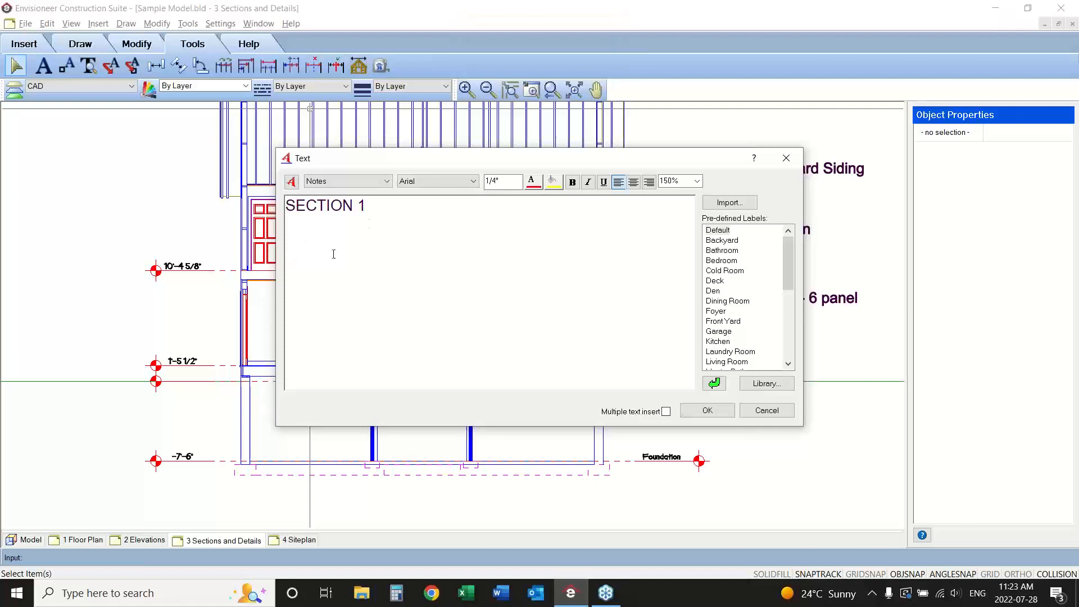
Make the "SECTION 1" text bold, underlined and 1/2" high, and place it below the section's left end.
left_click_drag(368, 205, 284, 206)
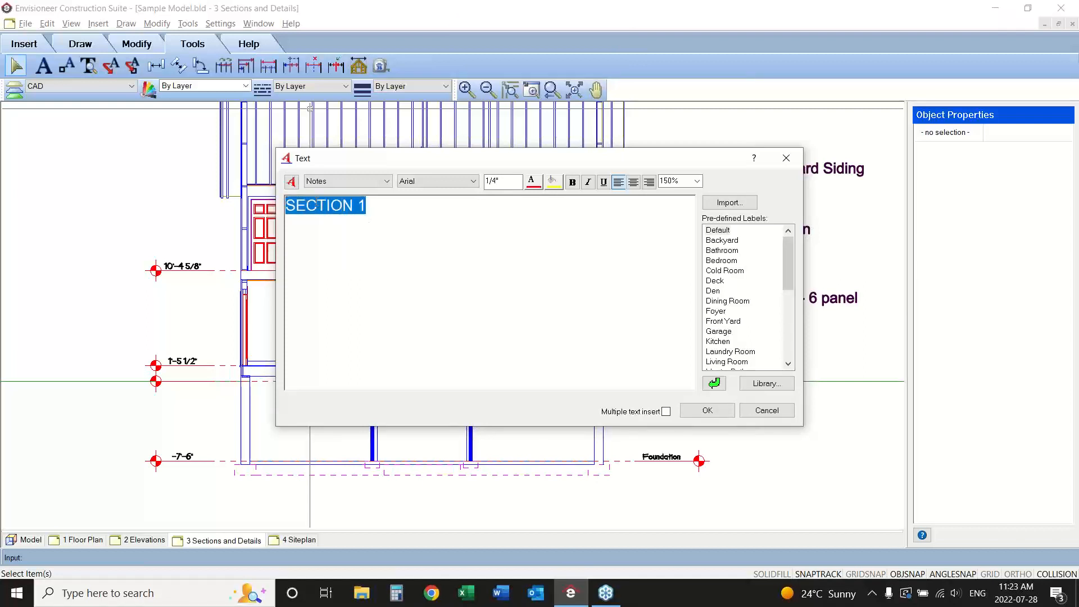
left_click(572, 182)
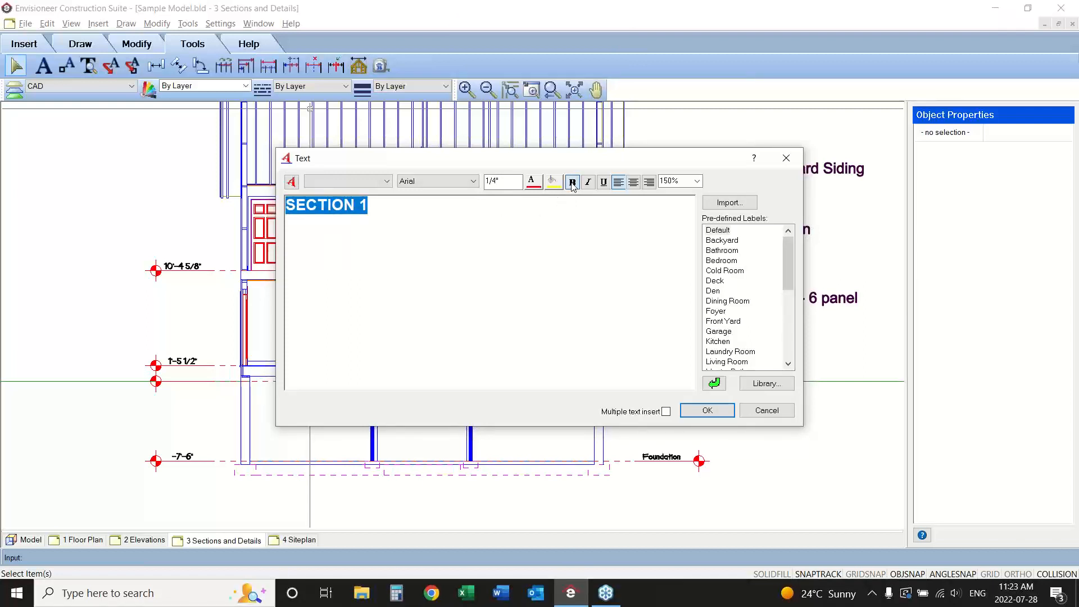
left_click(603, 183)
left_click(526, 232)
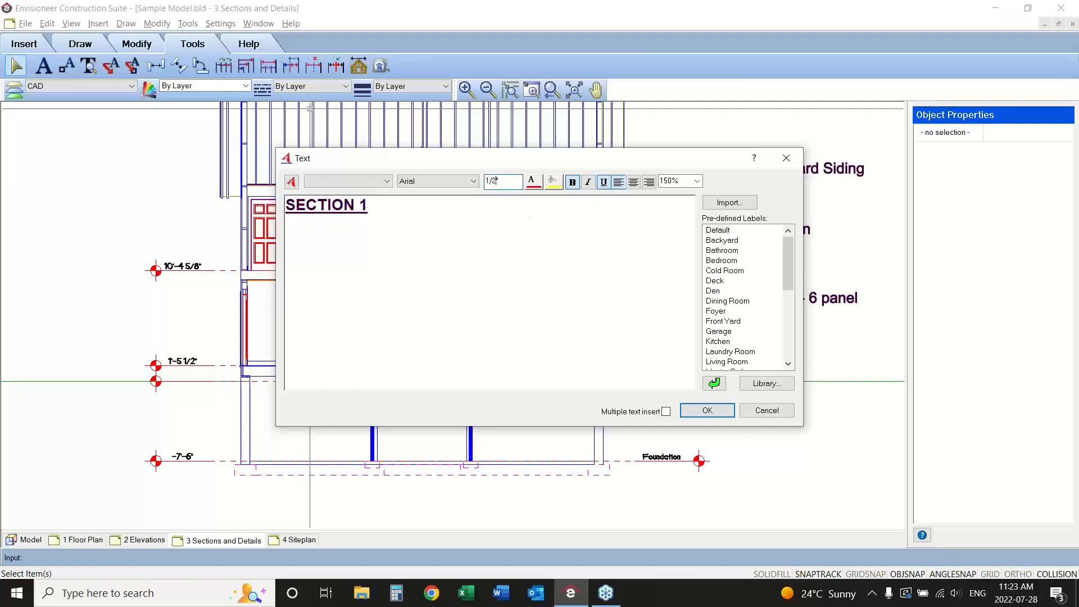
left_click_drag(384, 207, 295, 206)
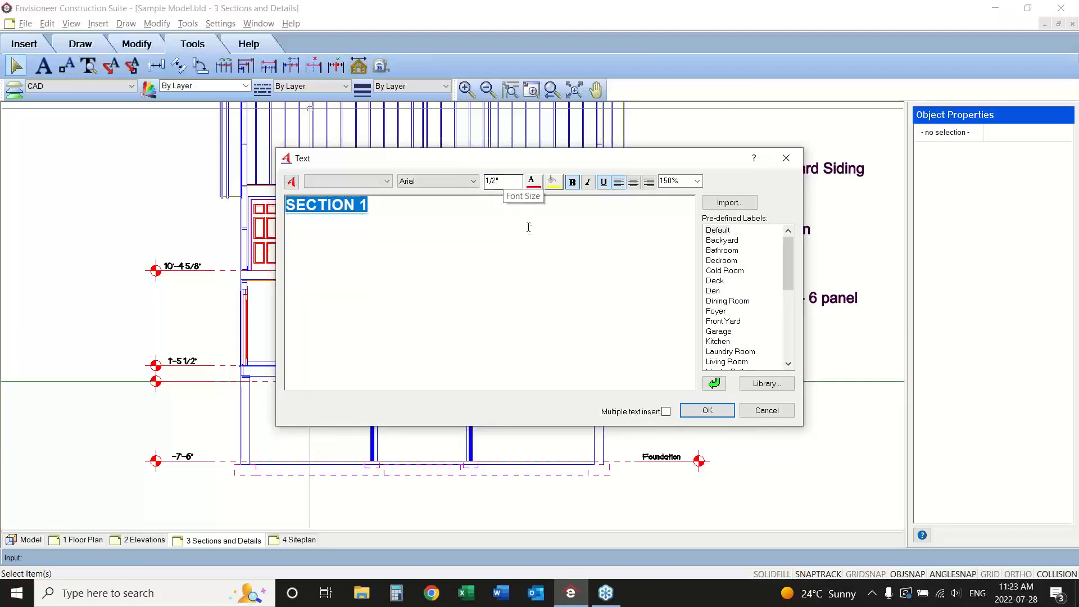
left_click(707, 410)
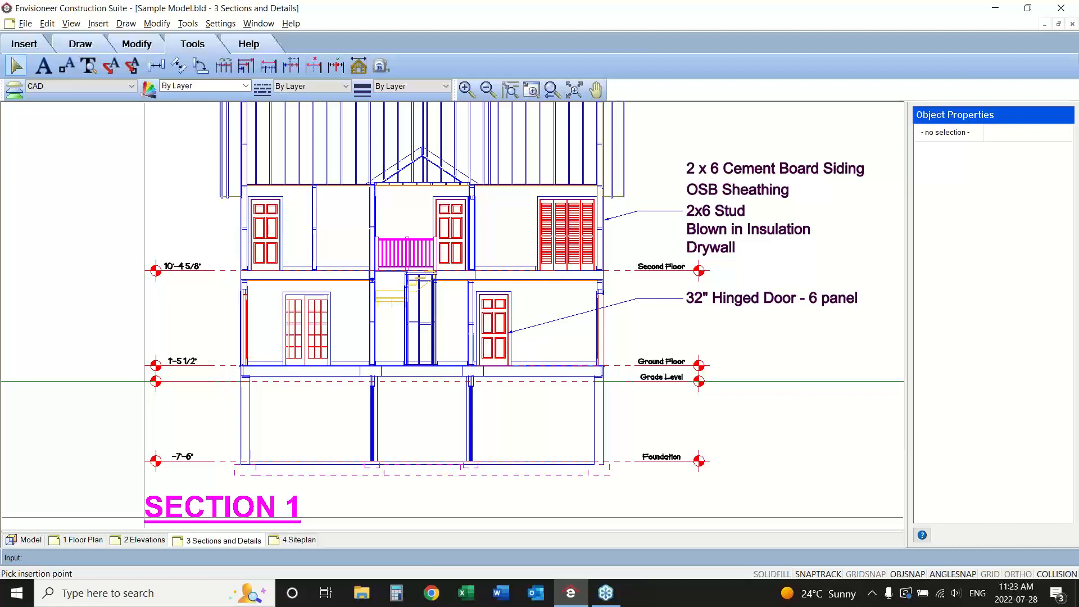
left_click(144, 517)
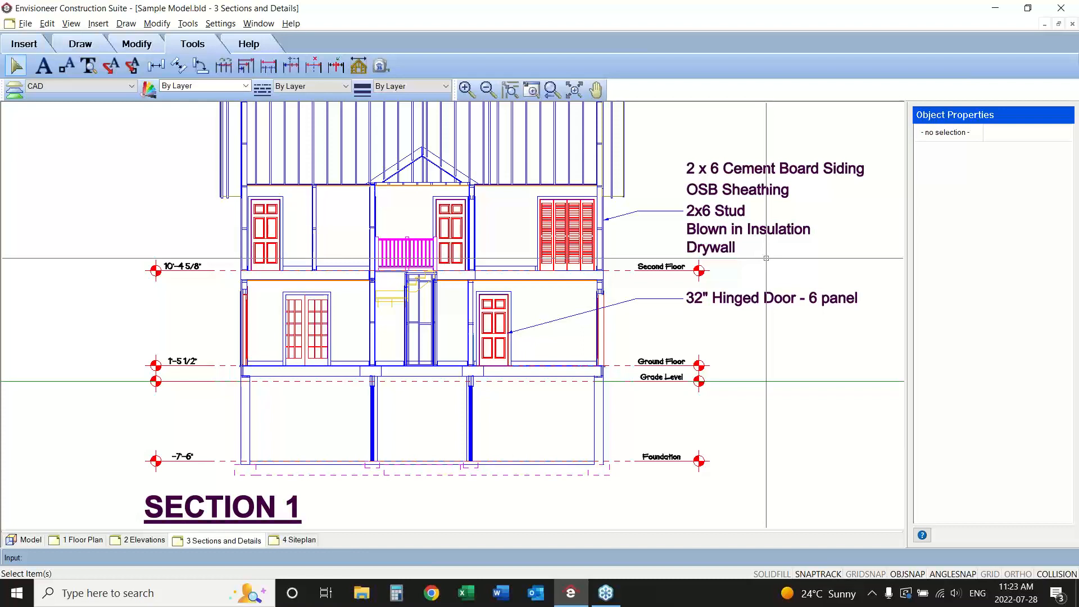
Start defining a new SmartView on the sheet and choose Section2 as its section.
left_click(549, 96)
left_click(571, 92)
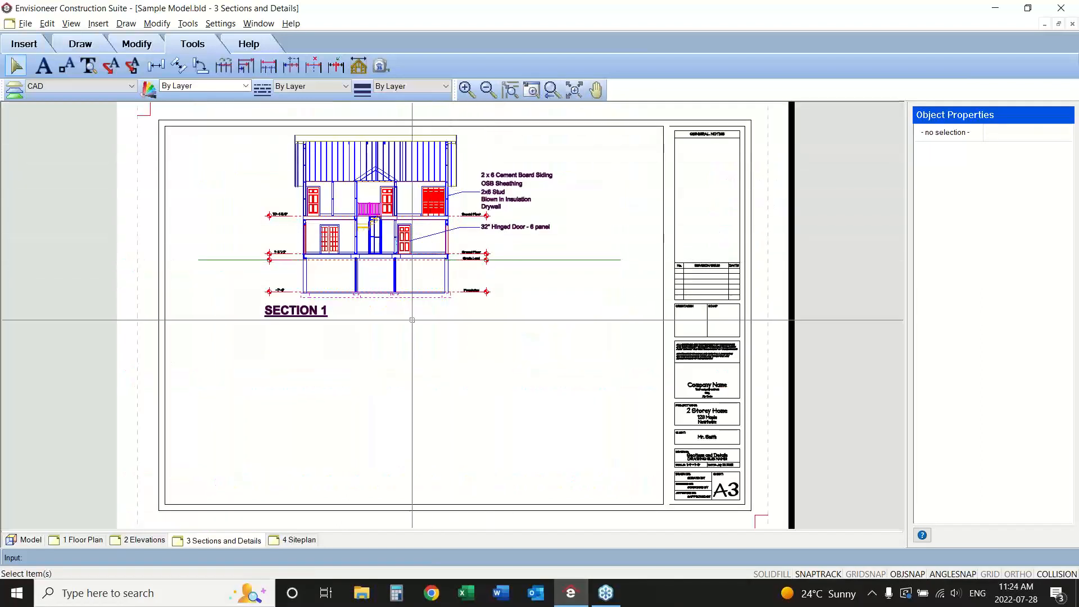
left_click(25, 45)
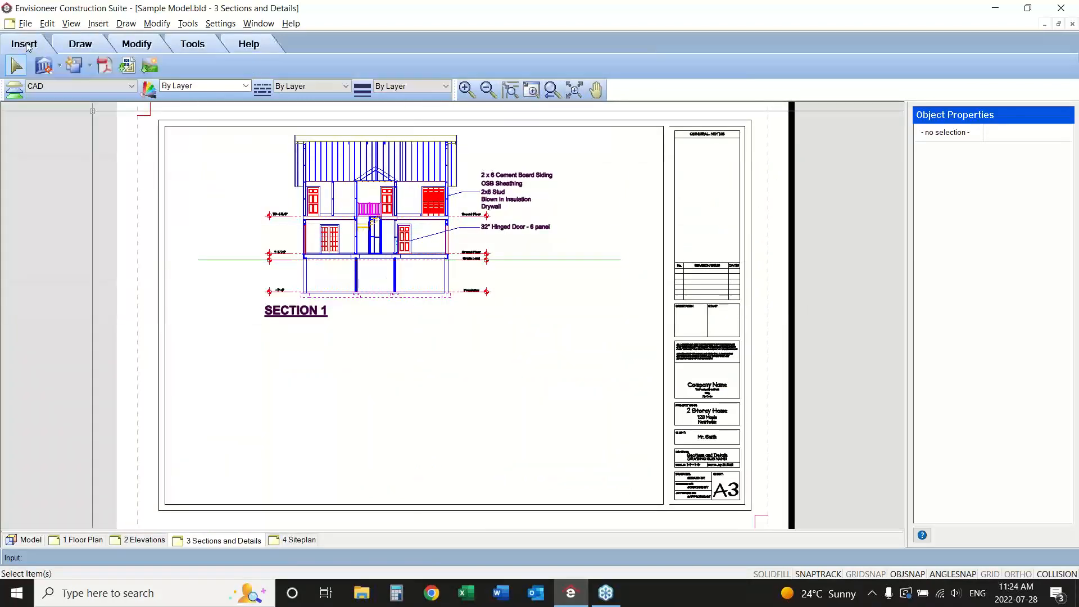
left_click(58, 66)
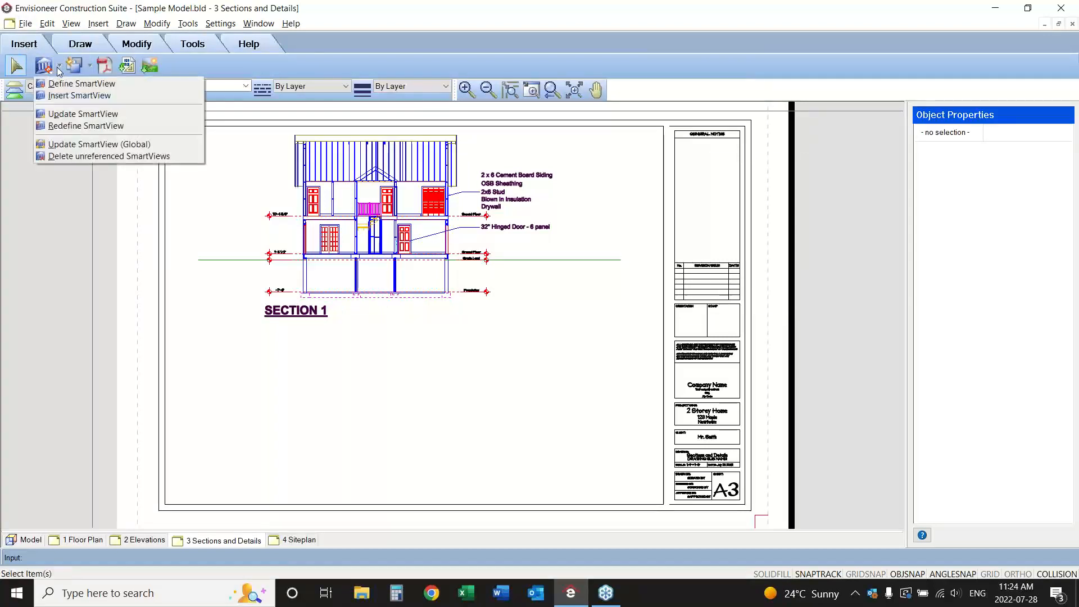
left_click(61, 86)
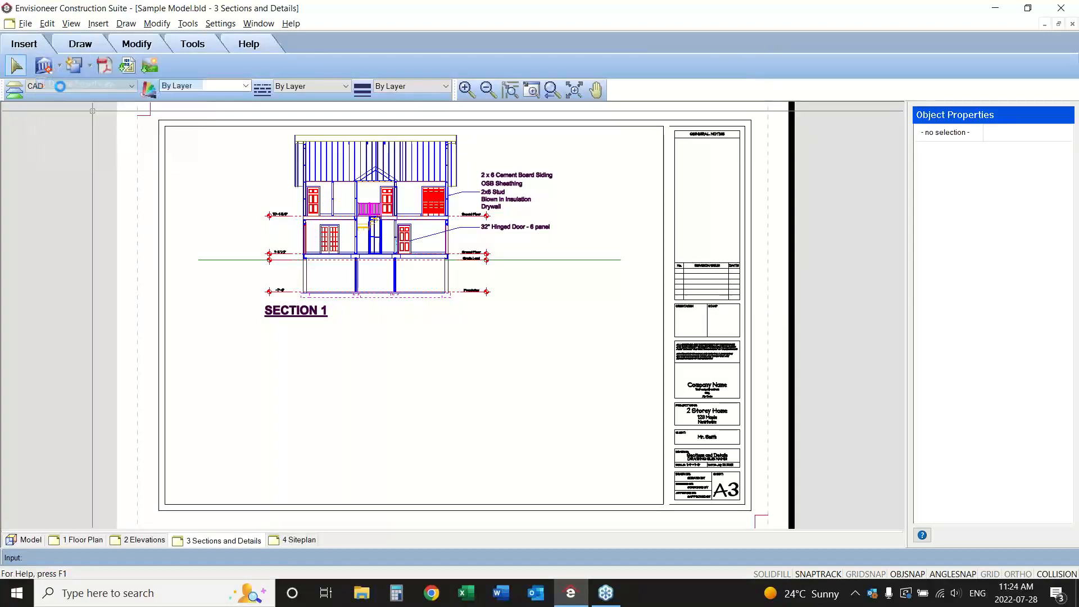
left_click(318, 170)
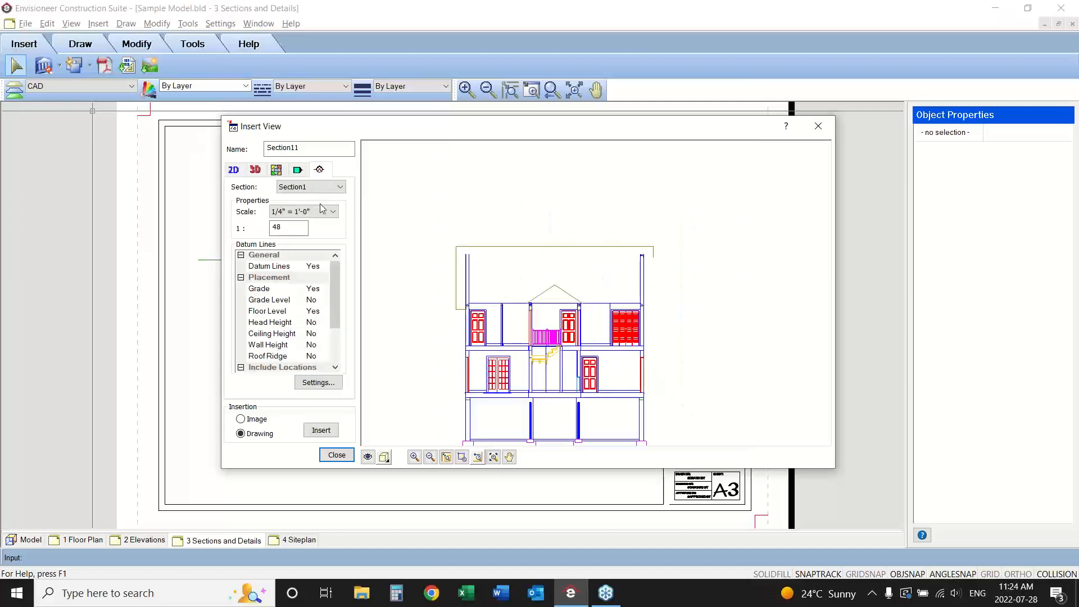
left_click(322, 187)
left_click(314, 208)
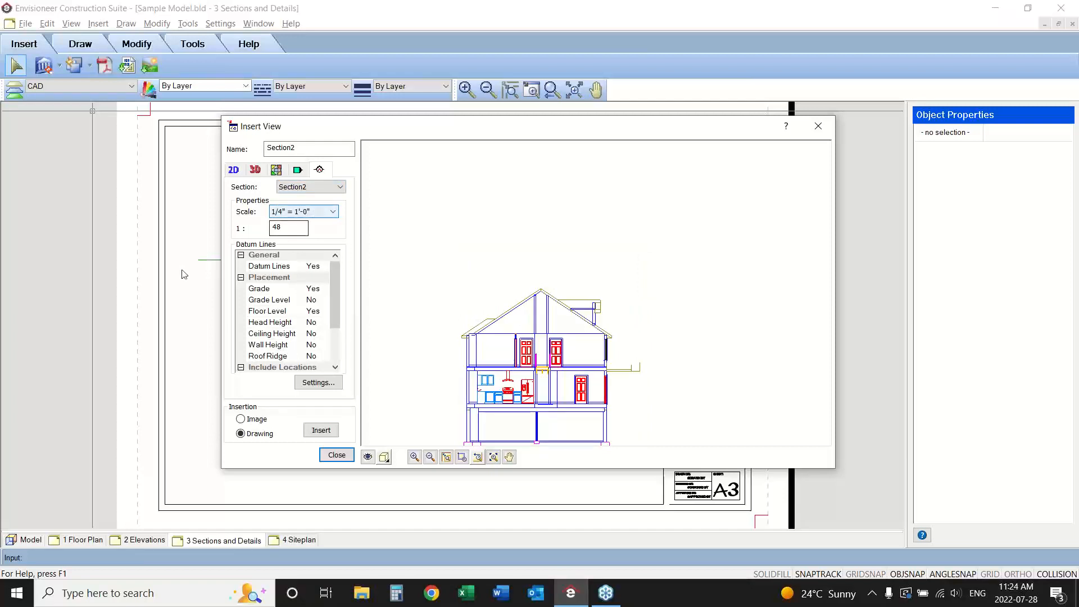
Open the Section2 view's filter and turn off the display of all elements on location and on terrain.
left_click(368, 457)
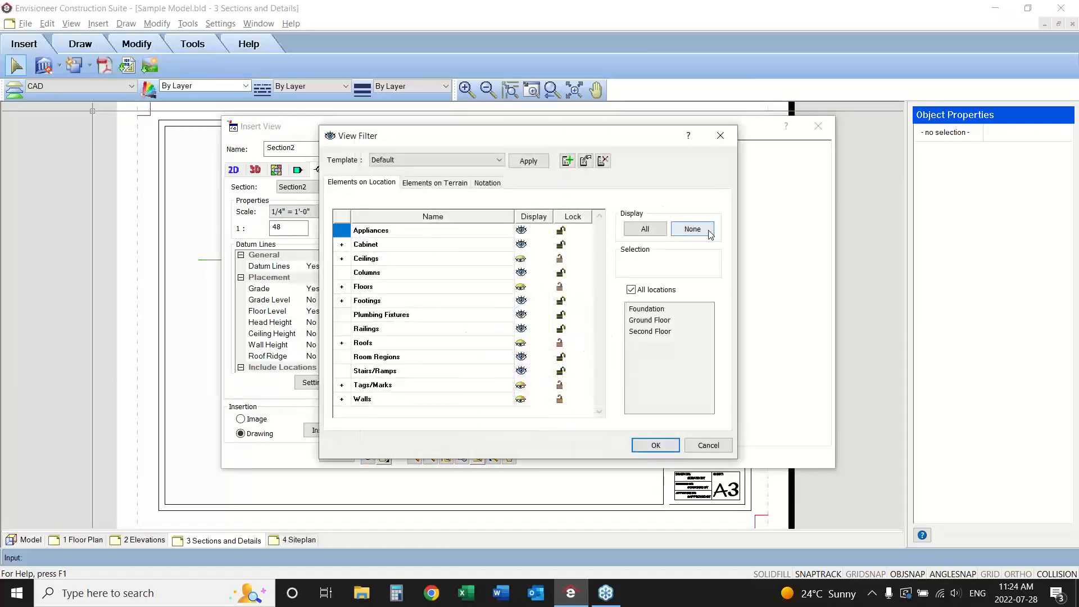
left_click(692, 228)
left_click(461, 185)
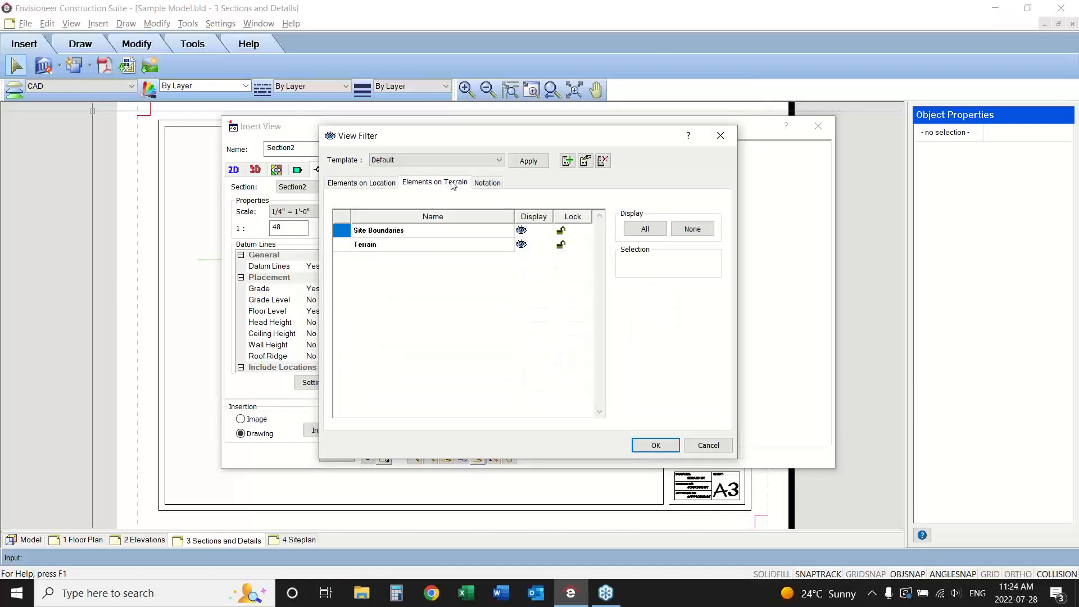
left_click(700, 234)
Turn the display of cabinets, appliances and walls back on in the view filter and apply it.
left_click(375, 182)
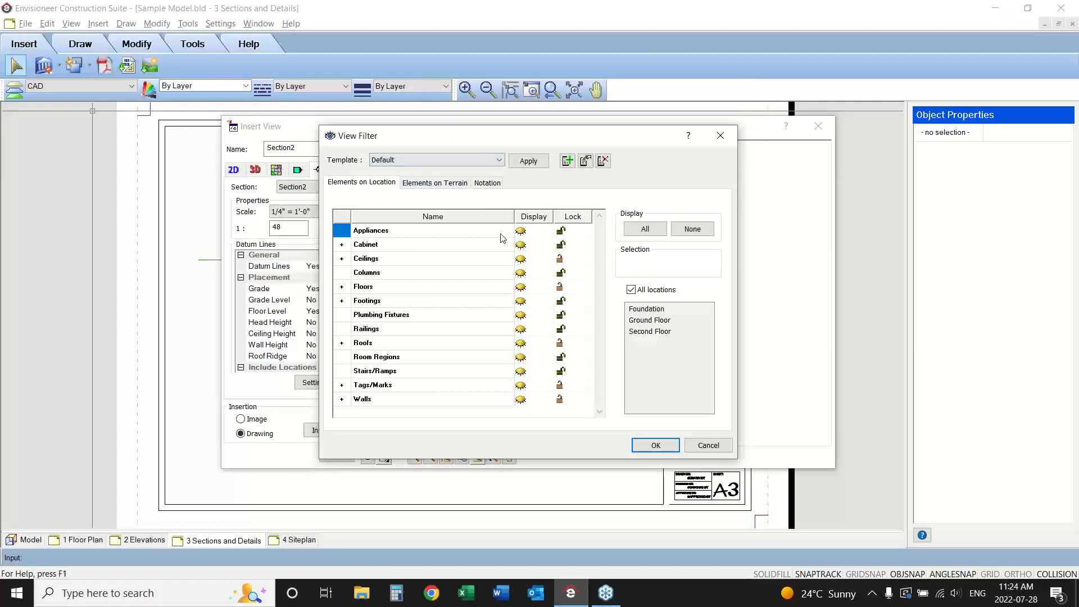
left_click(520, 245)
left_click(523, 231)
left_click(521, 400)
left_click(654, 445)
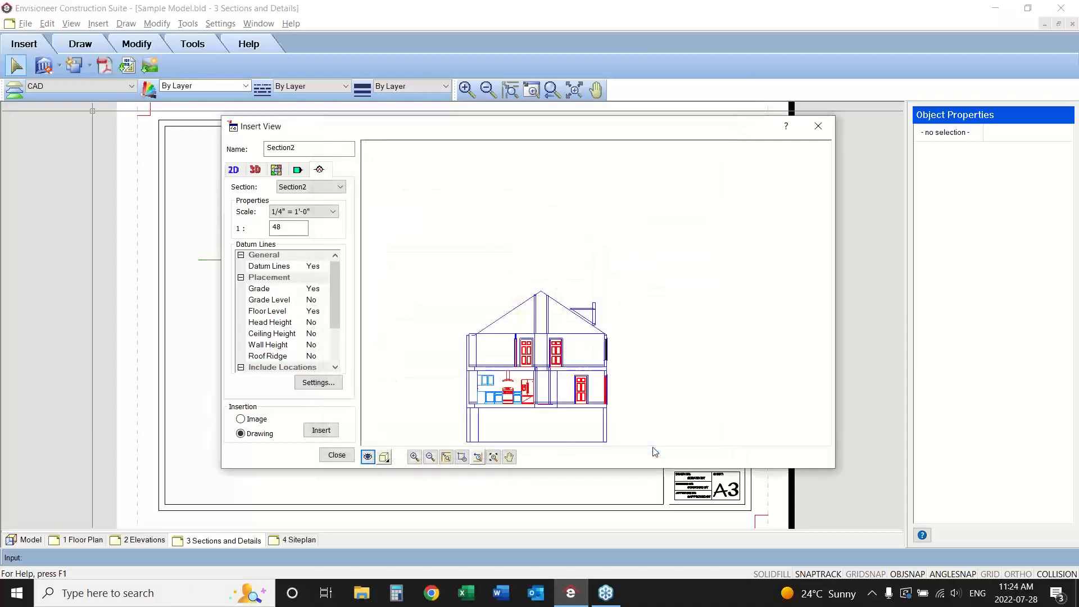
Check the kitchen area of the Section2 preview up close and turn off the display of walls in its view filter.
left_click(462, 456)
left_click_drag(539, 369, 471, 413)
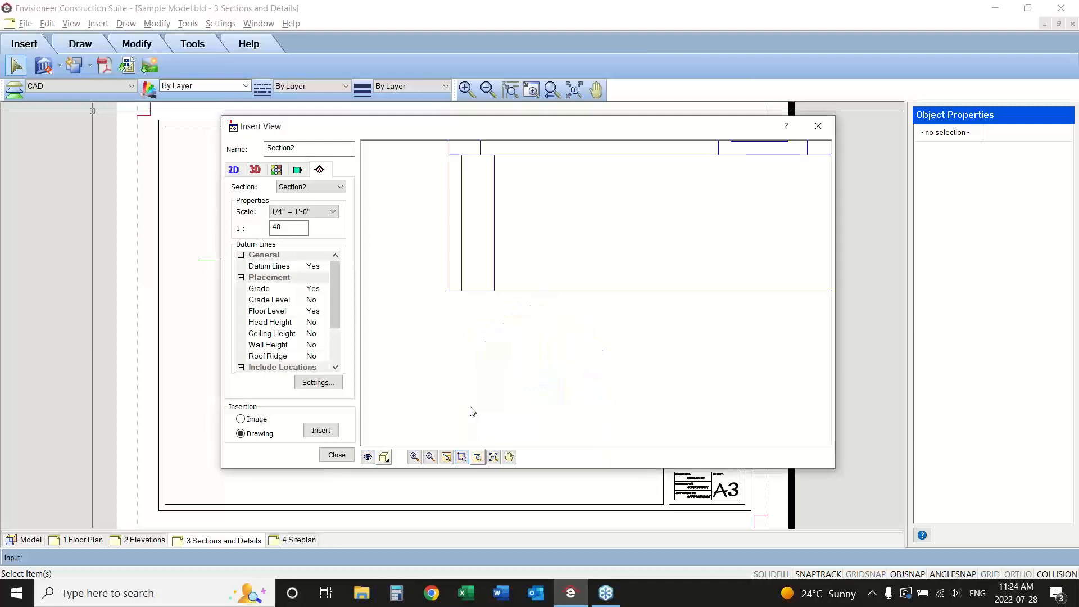
left_click(509, 456)
left_click_drag(607, 304, 586, 428)
right_click(581, 396)
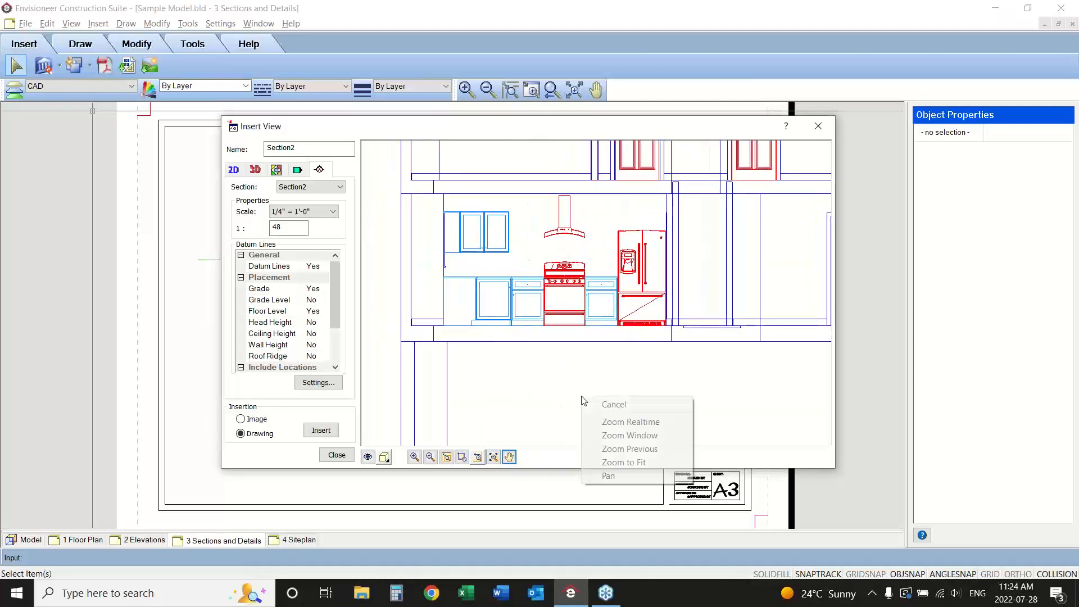
left_click(618, 403)
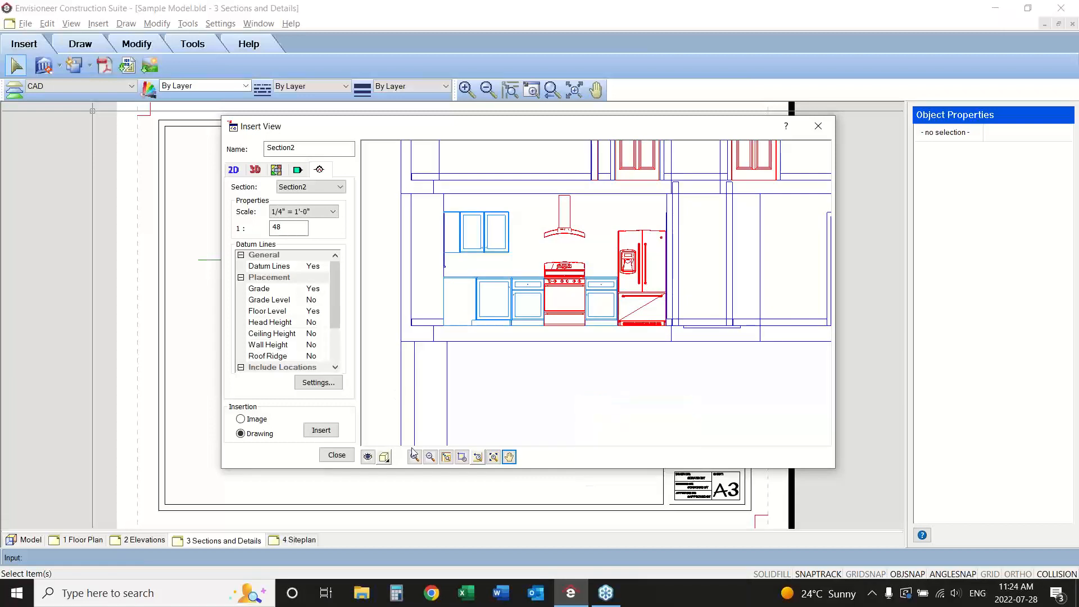
left_click(367, 456)
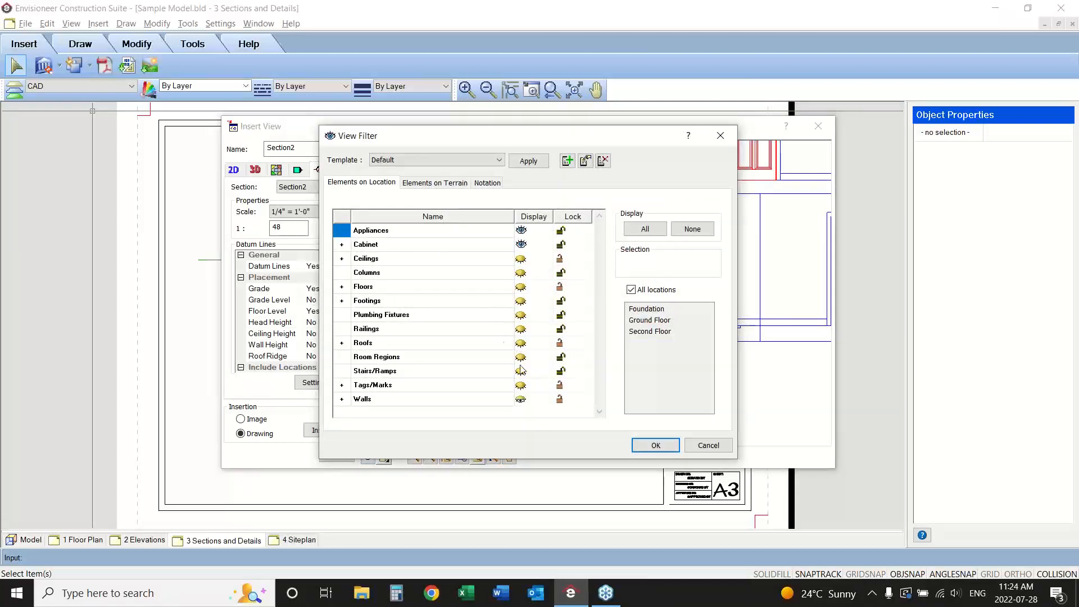
left_click(518, 400)
left_click(633, 446)
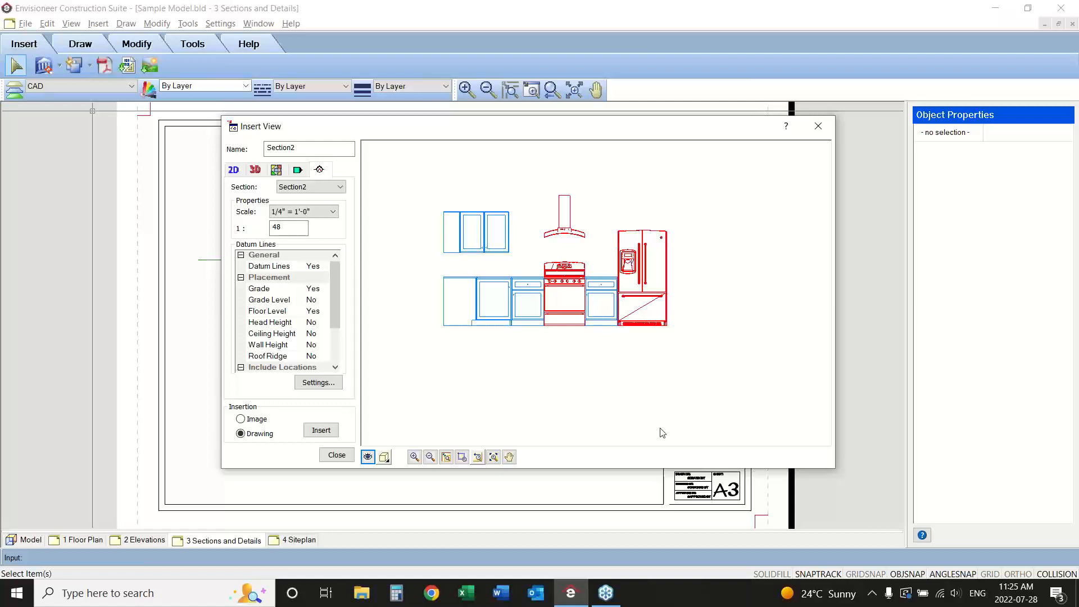
Insert the kitchen cabinet view as a drawing at 1/2" = 1'-0" scale without datum lines, below and left of the SECTION 1 title.
left_click(328, 212)
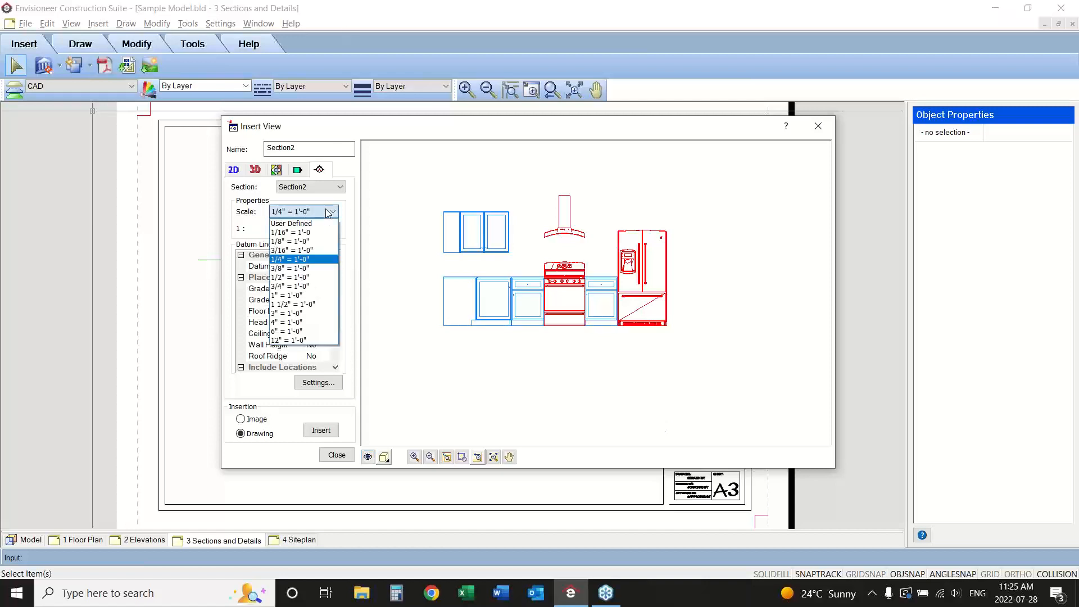
left_click(314, 278)
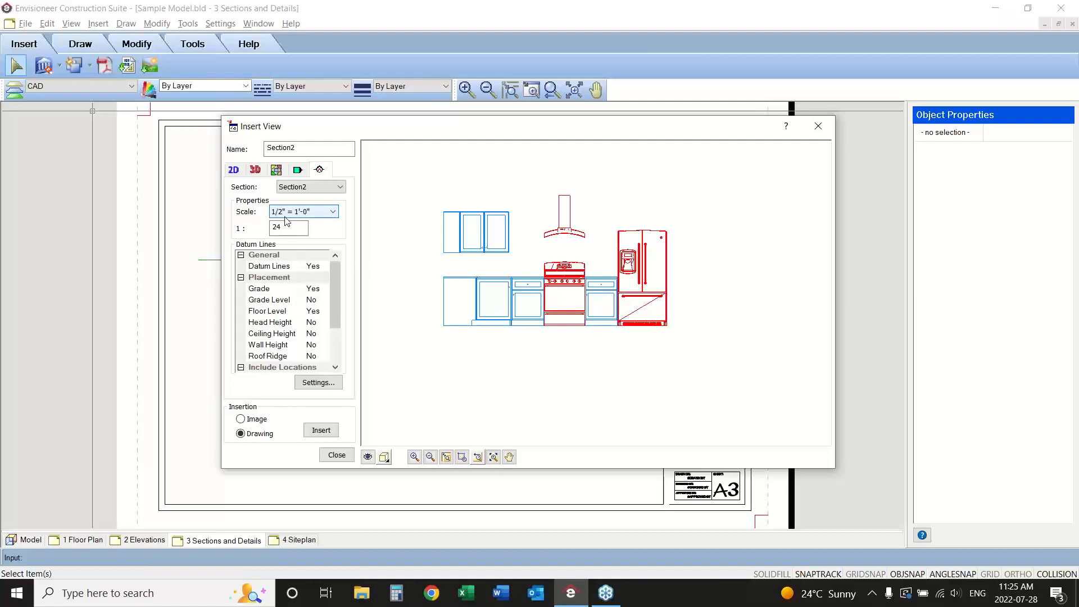
left_click(316, 268)
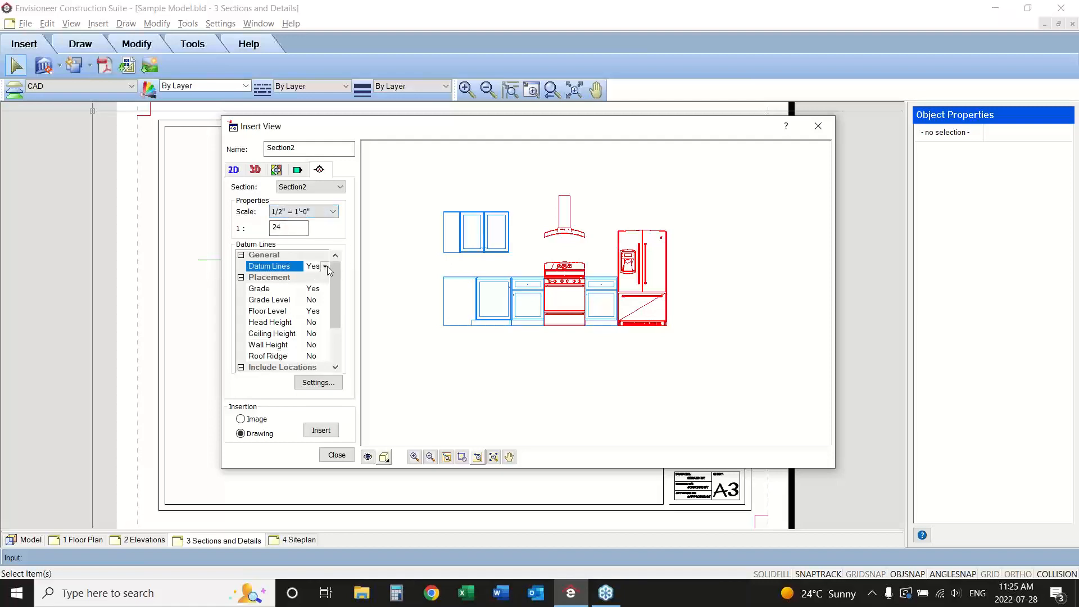
left_click(325, 266)
left_click(320, 288)
left_click(322, 431)
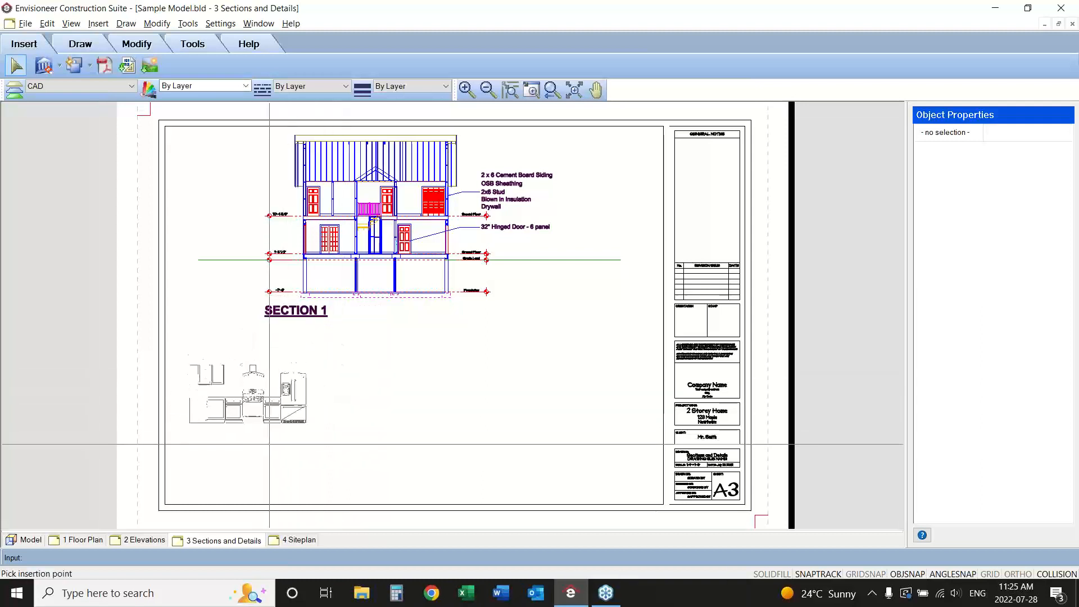
left_click(275, 435)
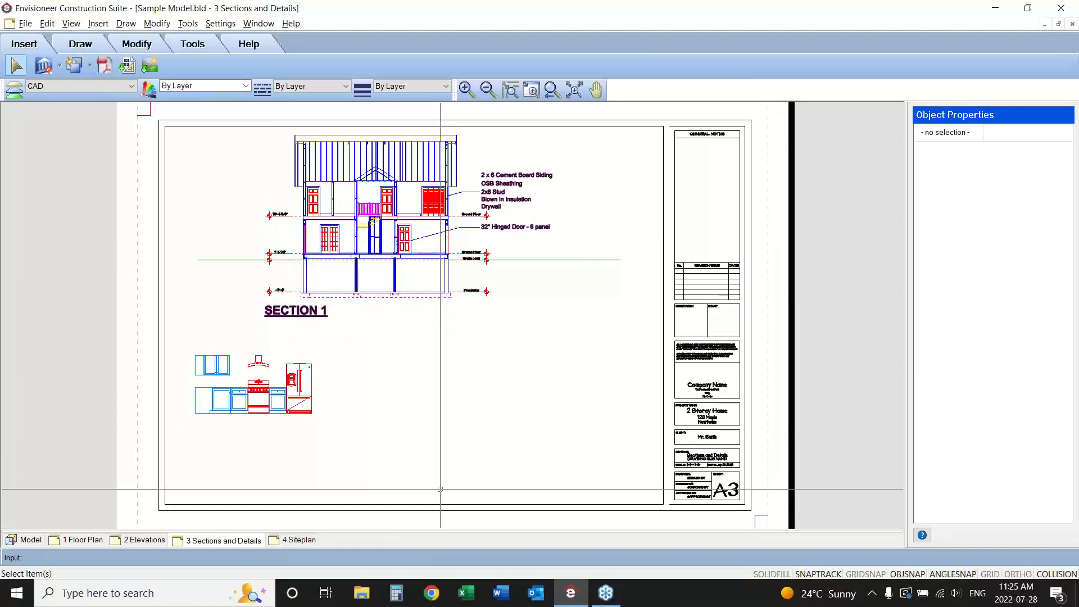
Start a new text note on the sheet and enter "CABINET ELEVATIONS" as its content.
left_click(188, 24)
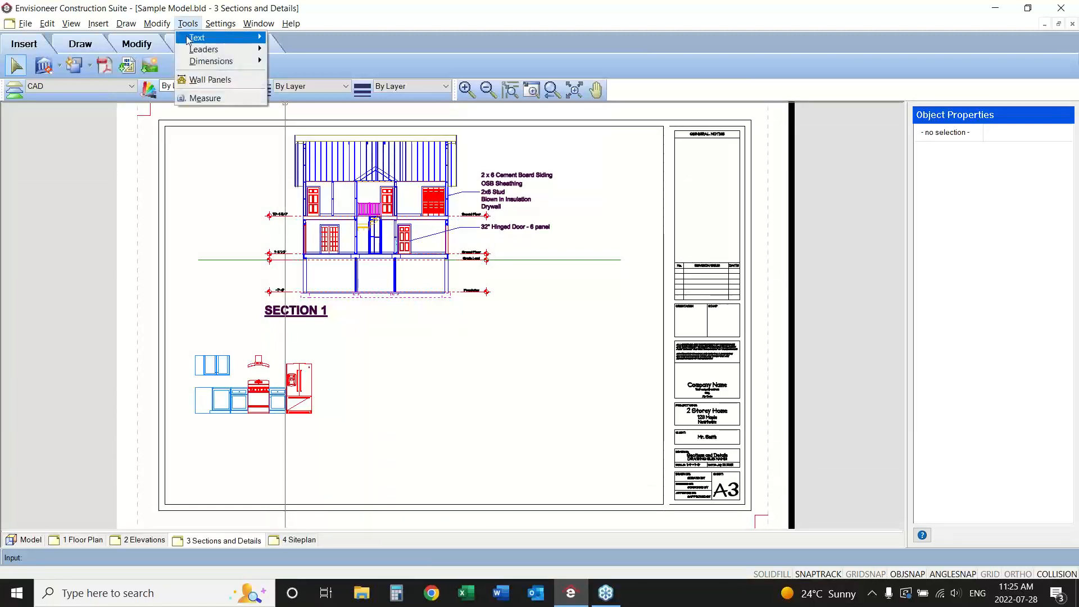
mouse_move(198, 38)
left_click(296, 38)
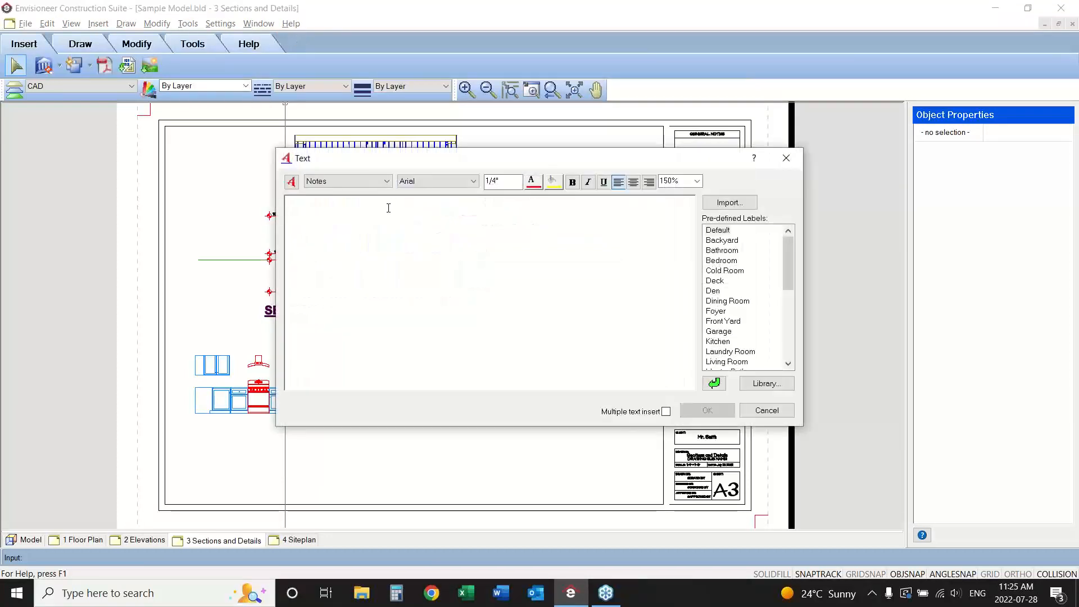
type("CAN")
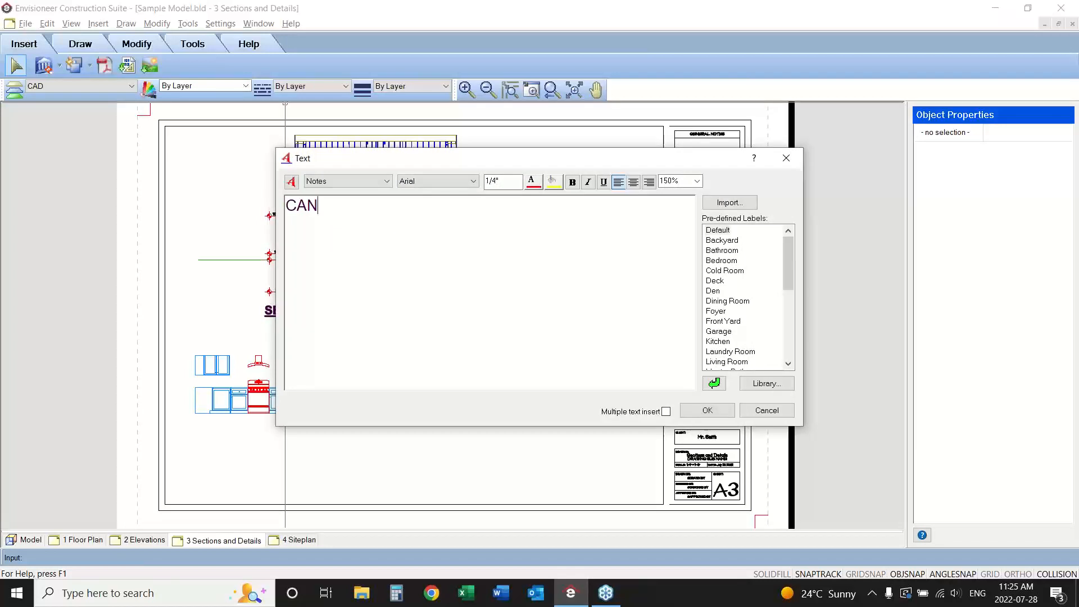
key("BackSpace")
type("BINET ELEVATIONS")
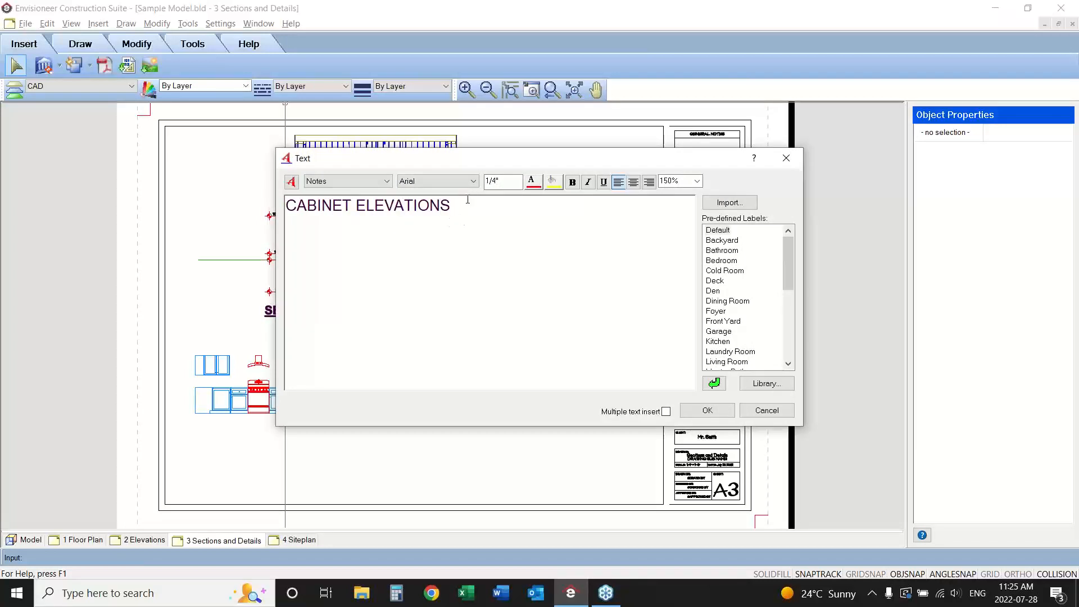
Format the CABINET ELEVATIONS text as 1/2" high, bold and underlined, and place it directly below the cabinet drawing.
left_click_drag(467, 199, 272, 200)
left_click(512, 185)
left_click_drag(467, 209, 284, 207)
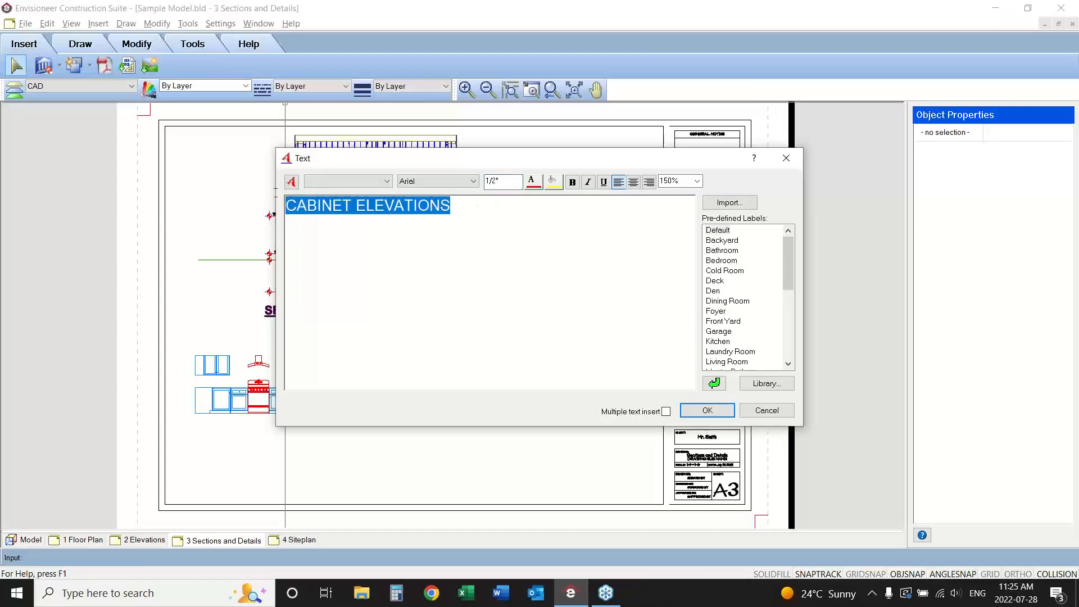
left_click(572, 182)
left_click(603, 182)
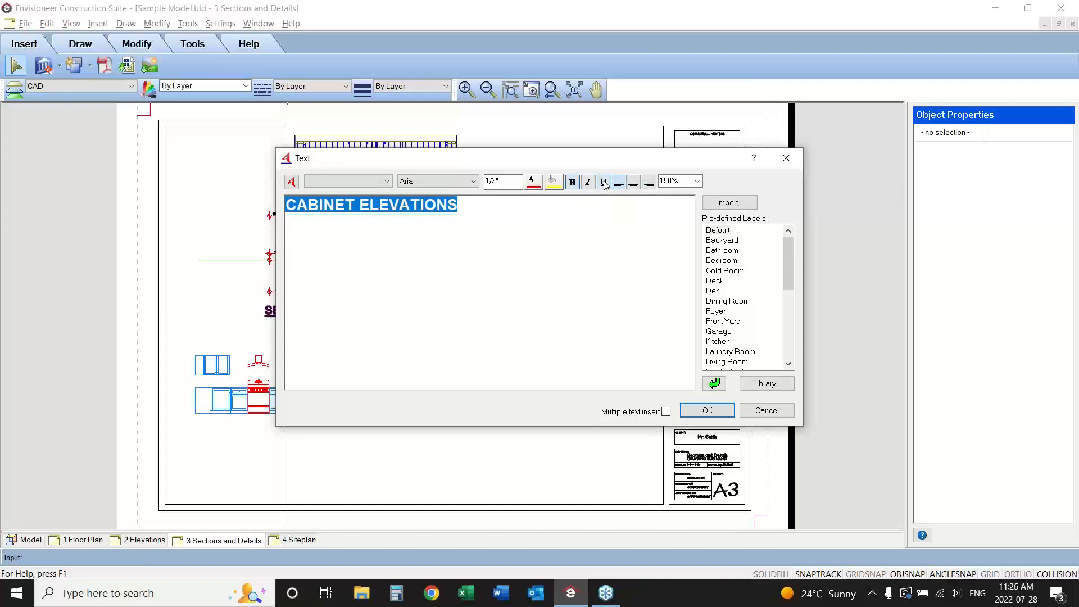
left_click(707, 410)
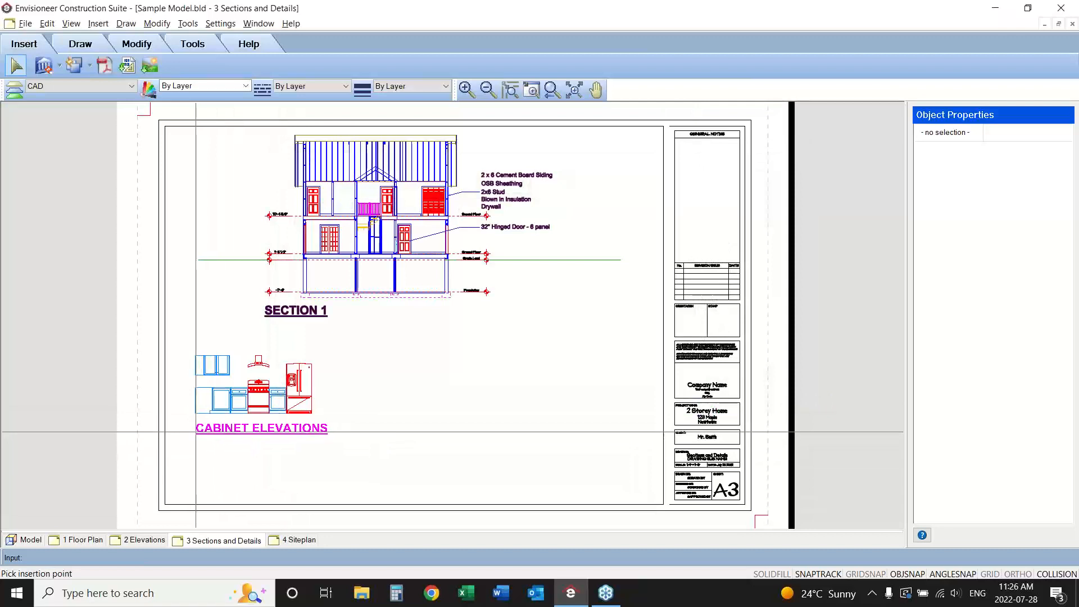
left_click(196, 434)
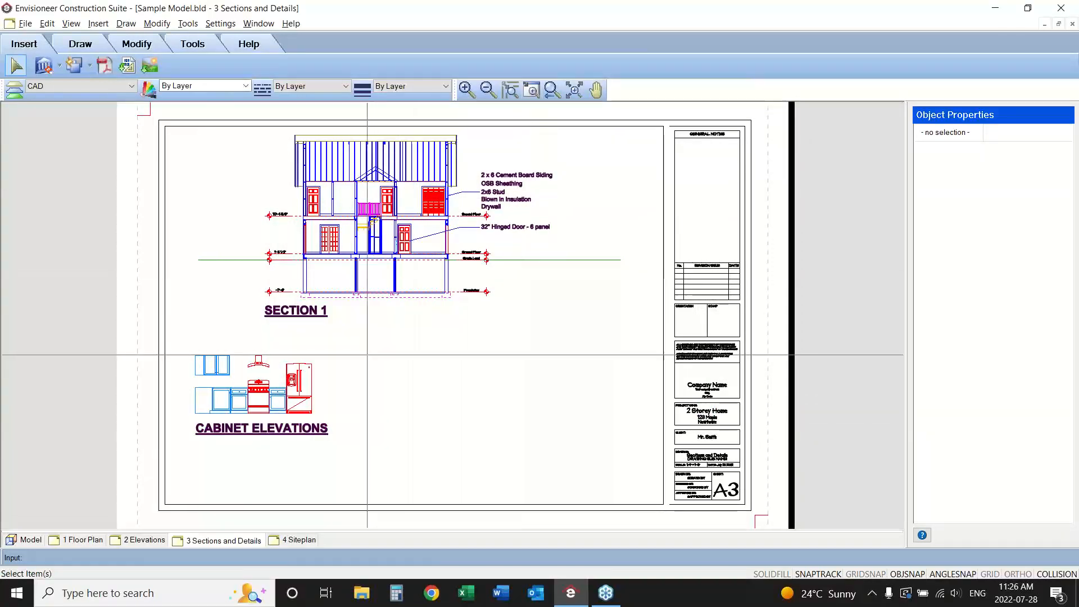
Add the scale note 1/2"=1'-0" as text directly under the CABINET ELEVATIONS title, aligned with its start.
mouse_move(359, 342)
left_mouse_down()
mouse_move(290, 395)
mouse_move(172, 446)
left_mouse_up()
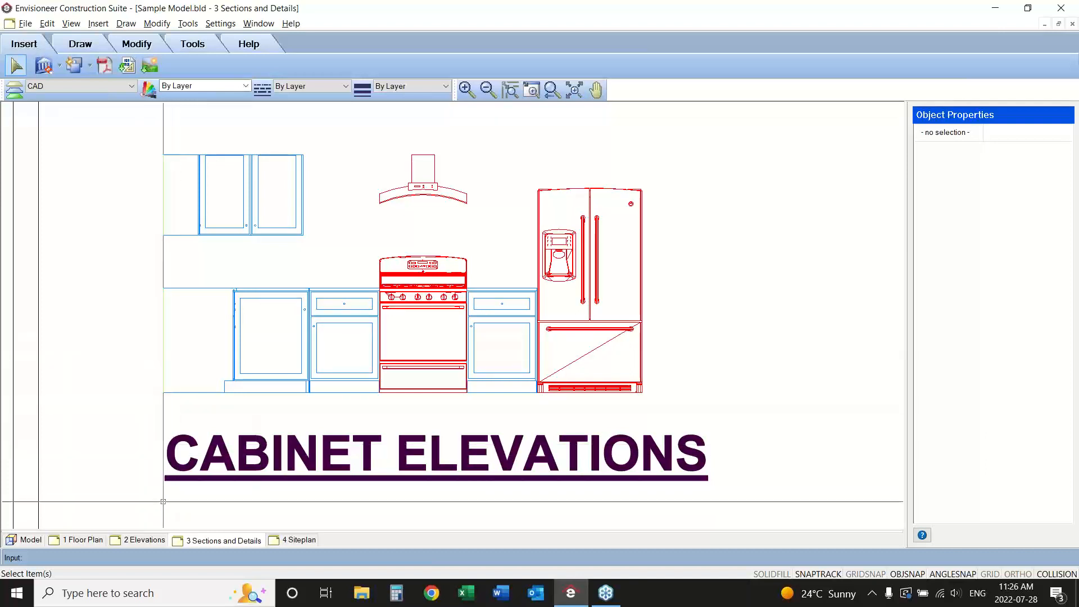
left_click(187, 23)
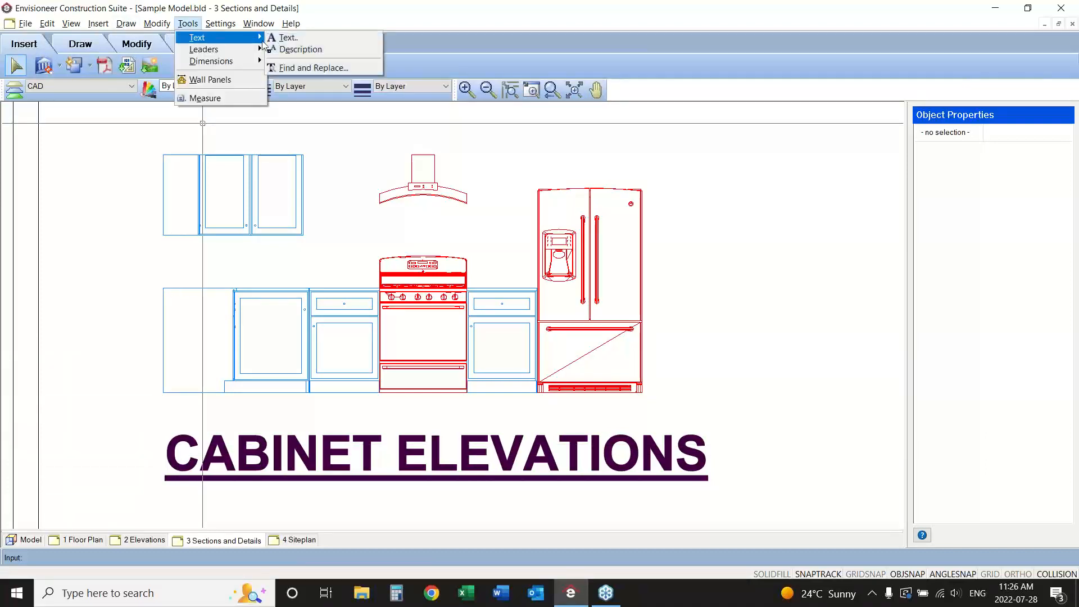
left_click(287, 38)
type("1")
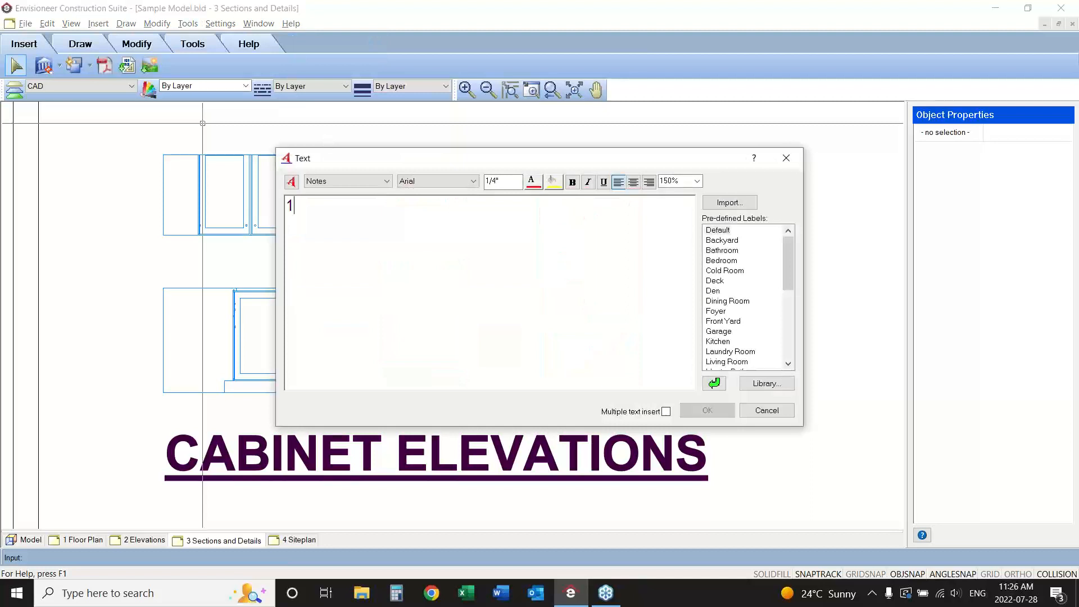
type("/2\"")
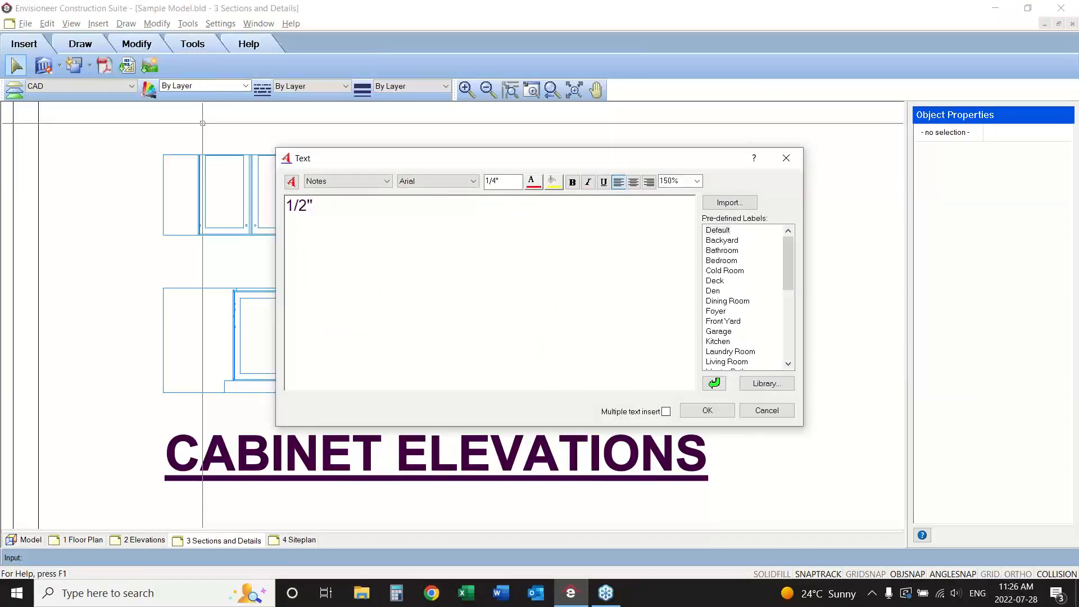
type("=1'-0")
left_click(706, 410)
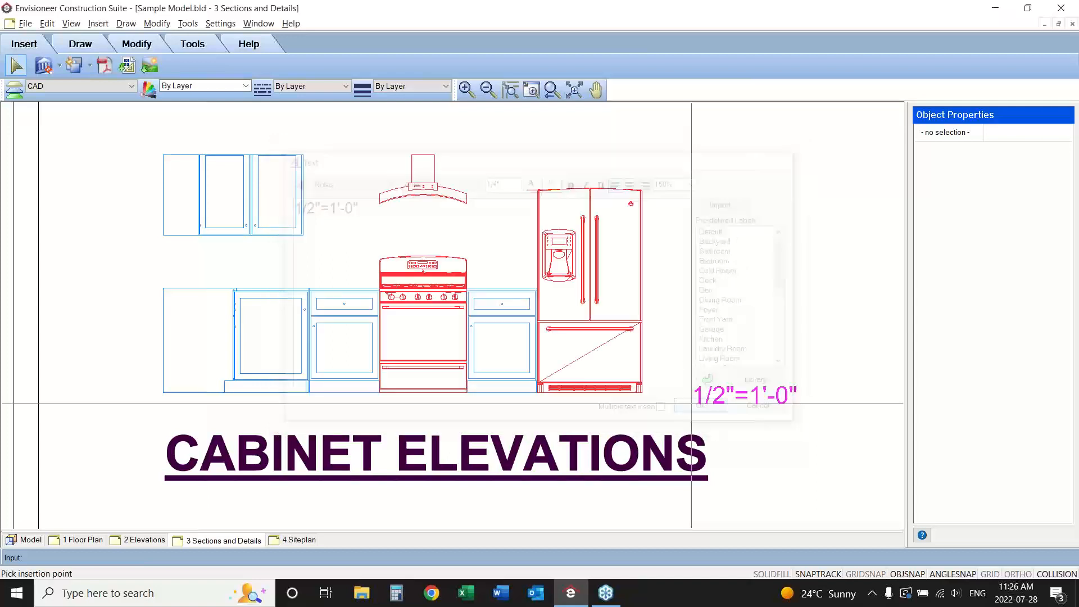
left_click(166, 509)
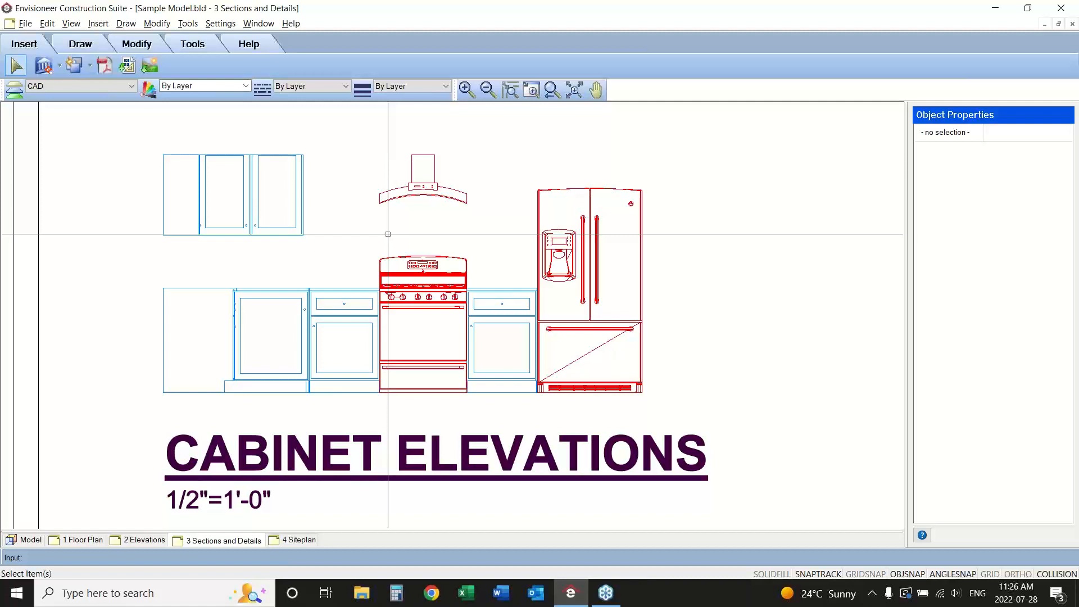
Check the drawing scale of the 3 Sections and Details sheet in its view properties without changing it.
left_click(188, 23)
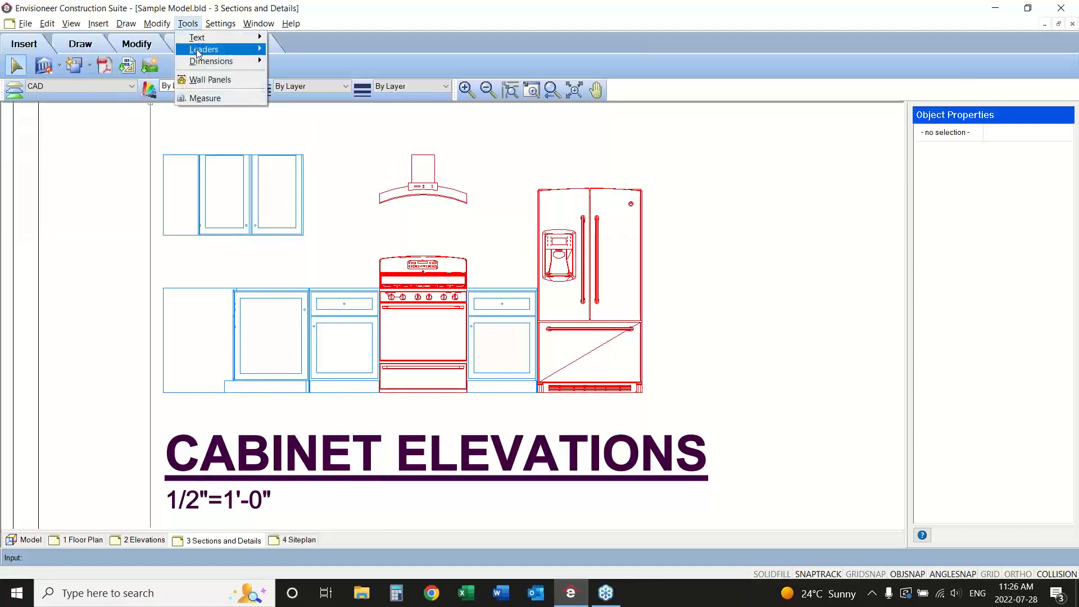
mouse_move(209, 61)
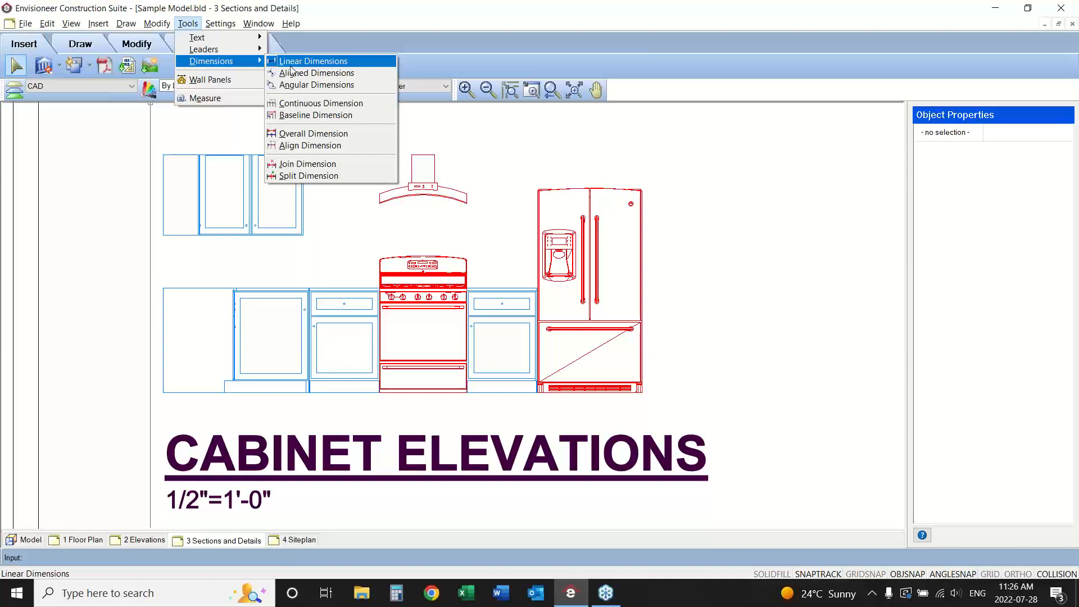
left_click(71, 23)
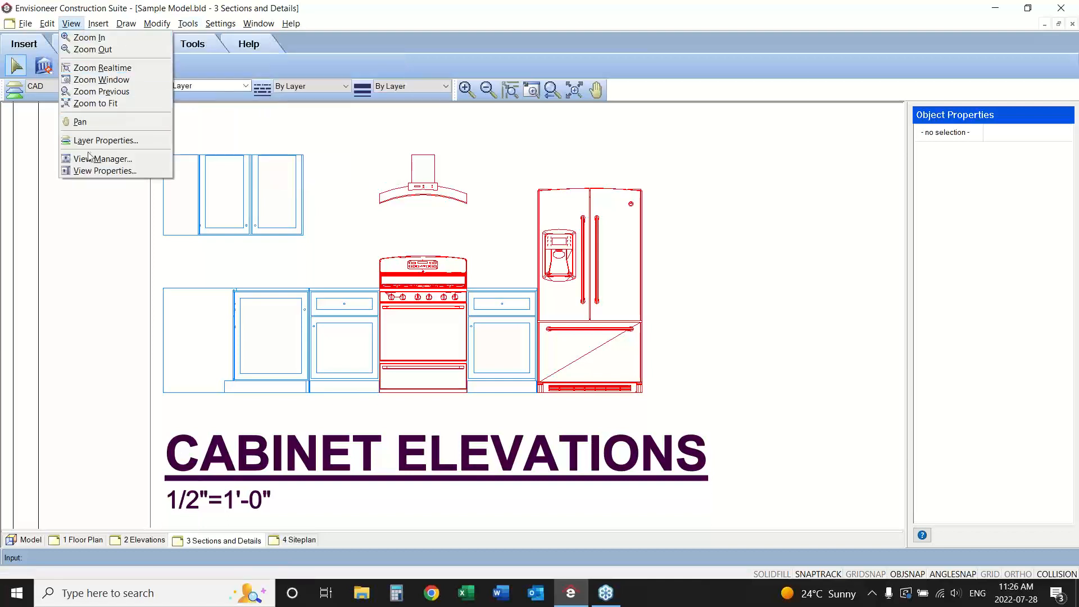
left_click(92, 170)
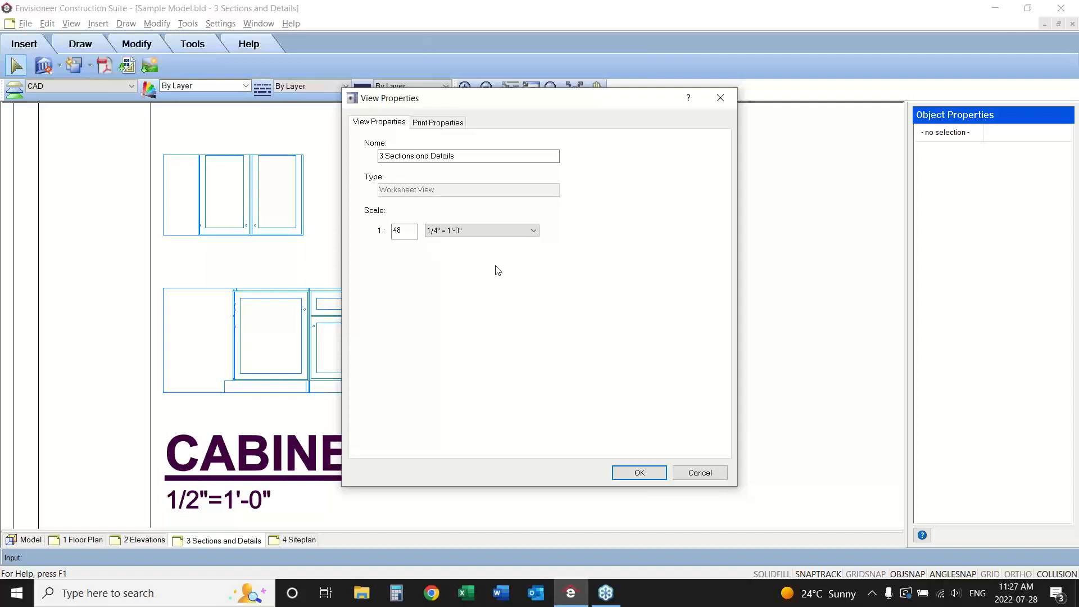
left_click(700, 472)
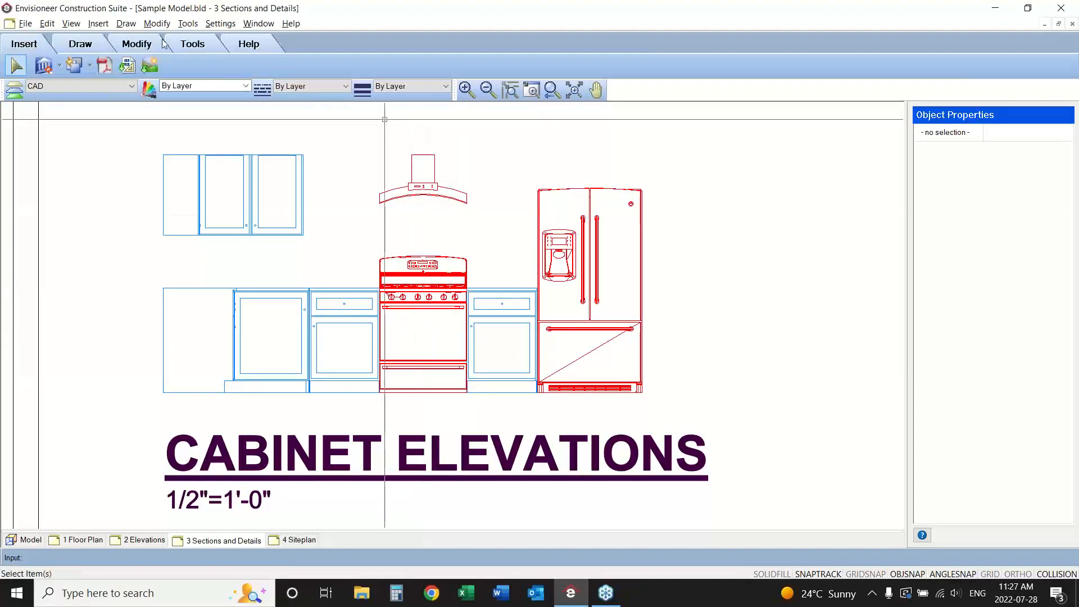
Place a linear dimension above the narrow end section of the upper cabinets and finish the command.
left_click(189, 25)
mouse_move(214, 61)
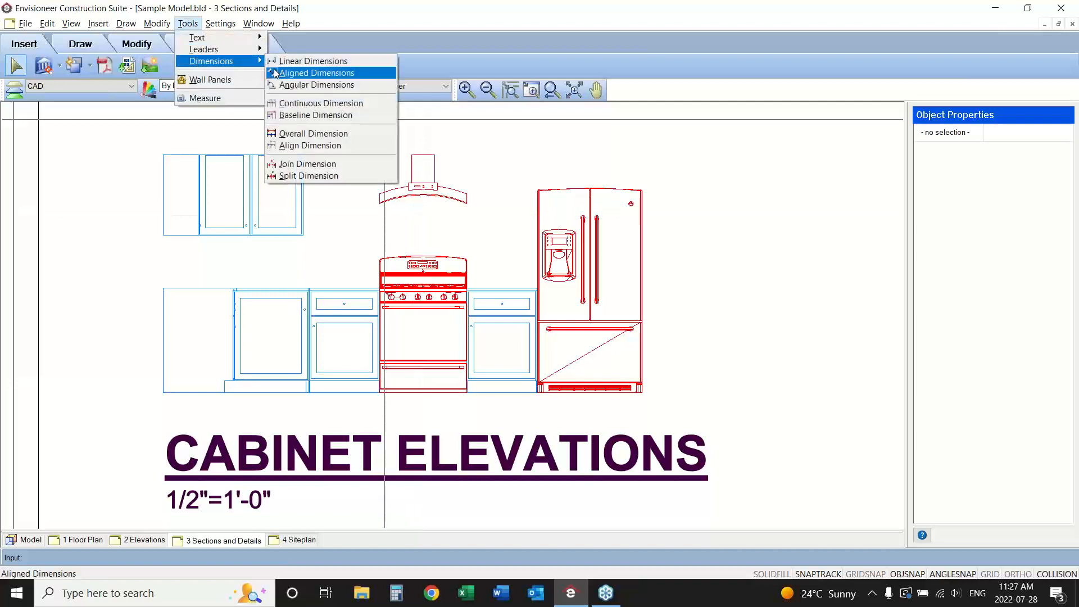
left_click(295, 61)
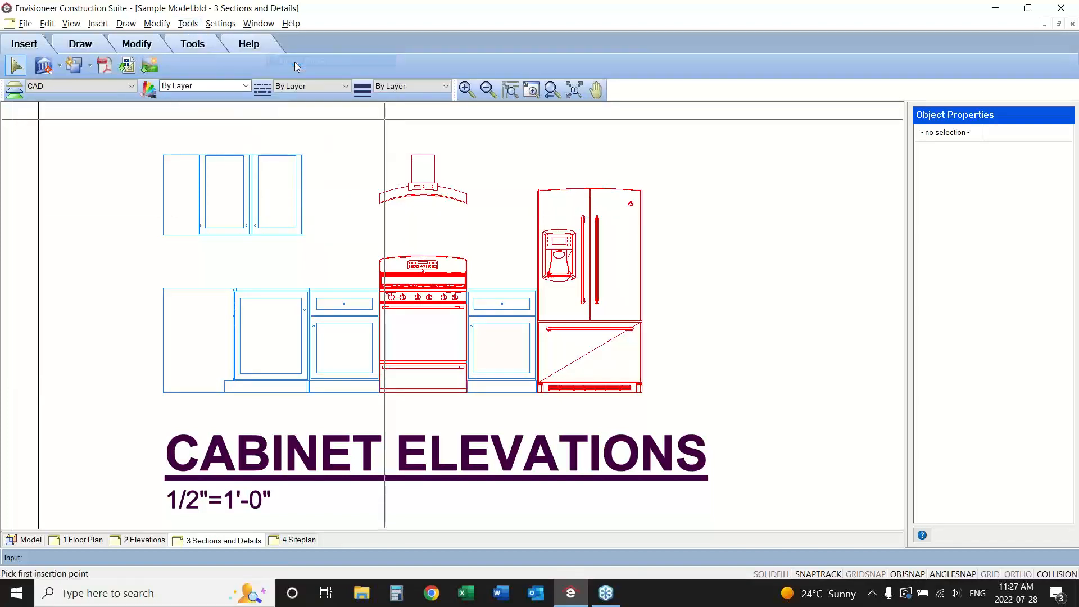
left_click(163, 155)
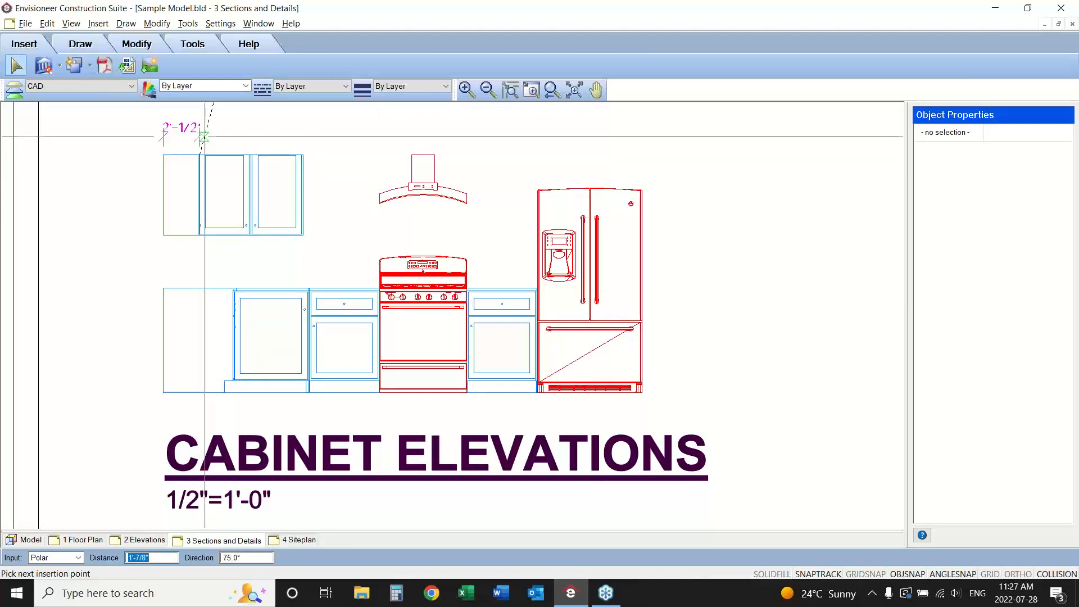
left_click(205, 136)
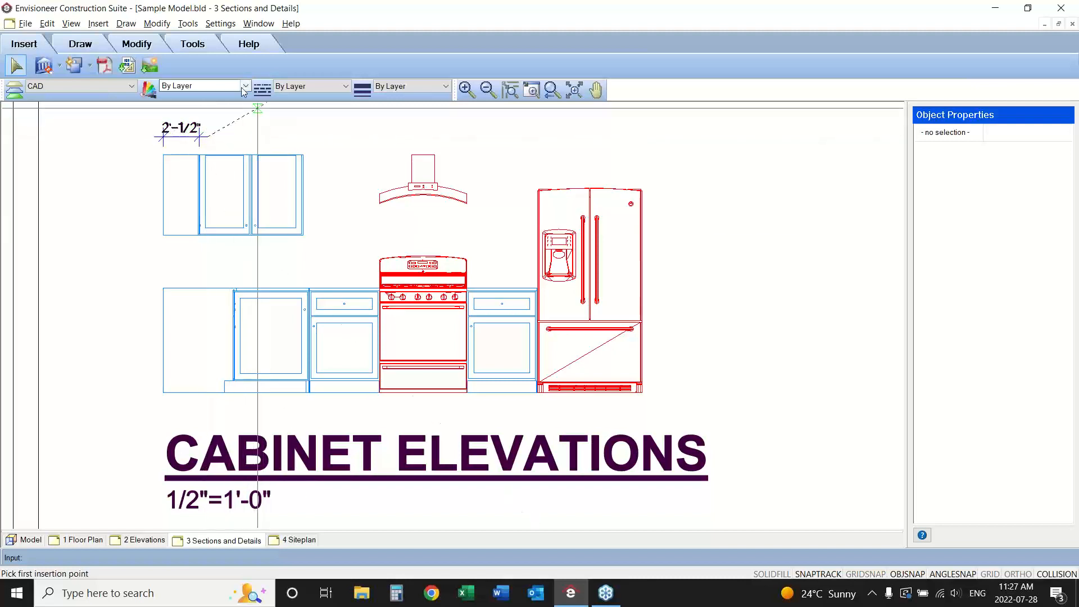
right_click(217, 135)
left_click(246, 141)
Continue the dimension line from the first dimension to the upper cabinets' far end and to both edges of the refrigerator.
left_click(183, 136)
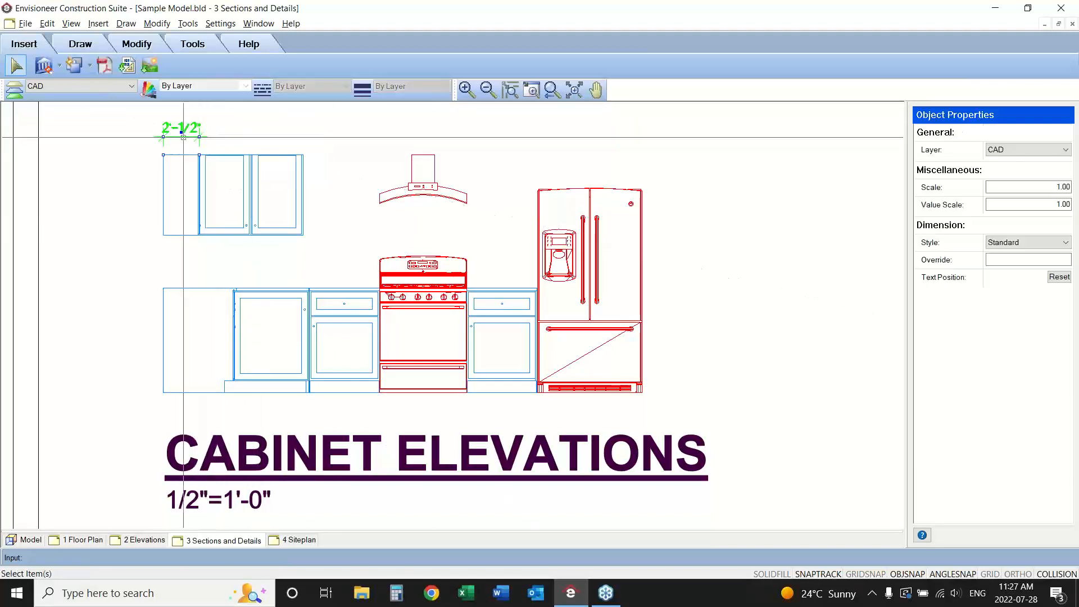
right_click(184, 137)
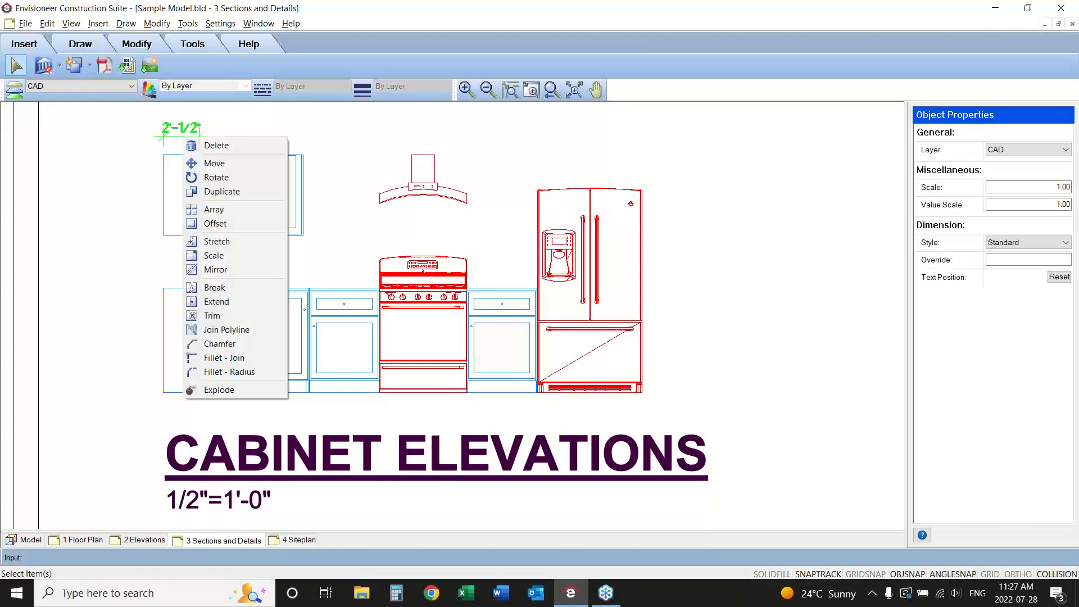
left_click(187, 23)
mouse_move(214, 61)
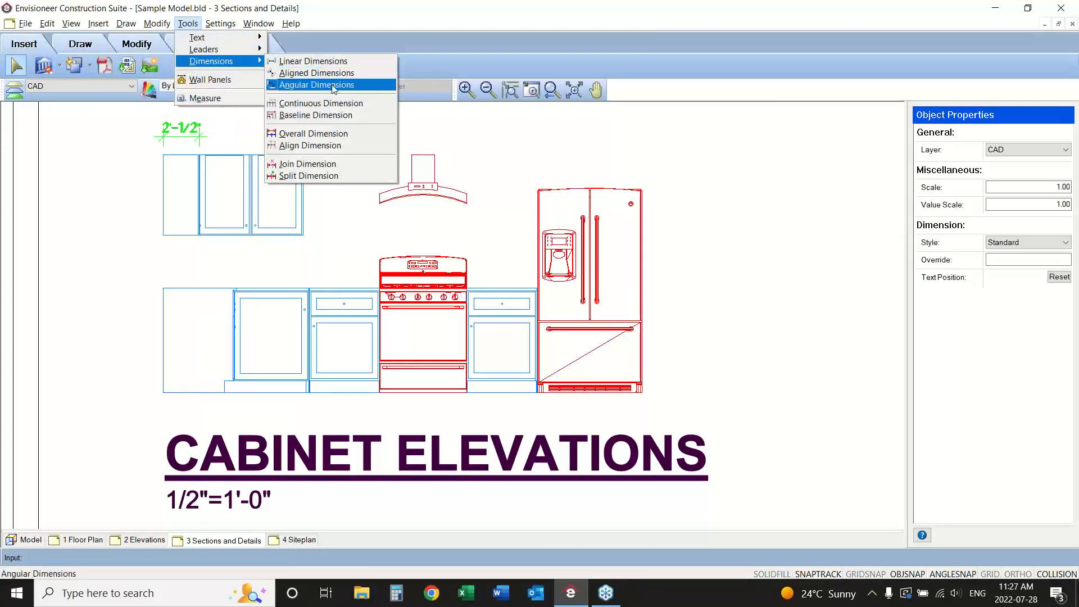
left_click(326, 104)
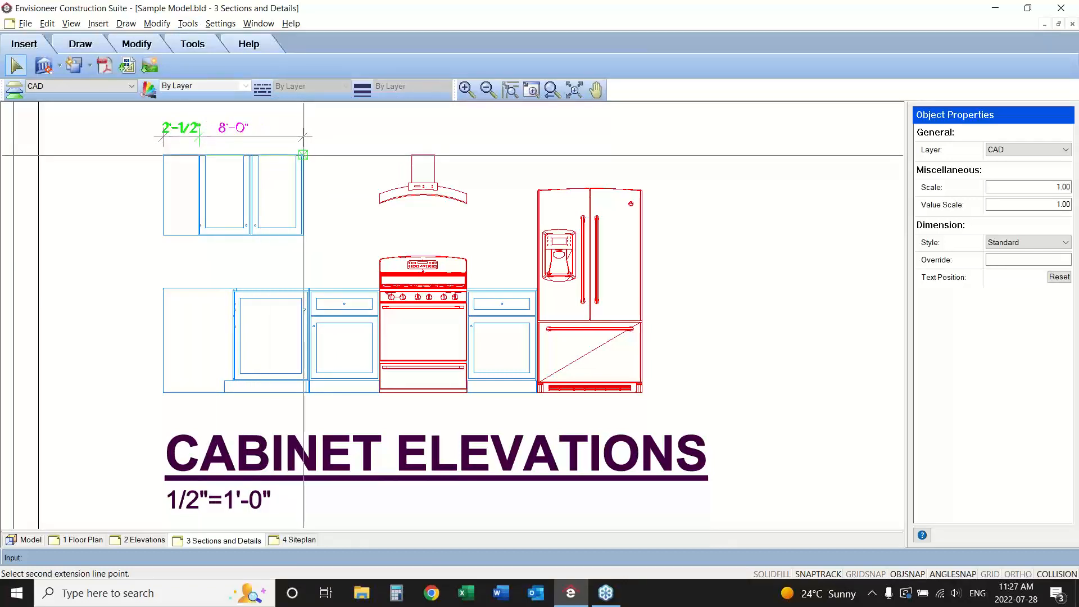
left_click(303, 155)
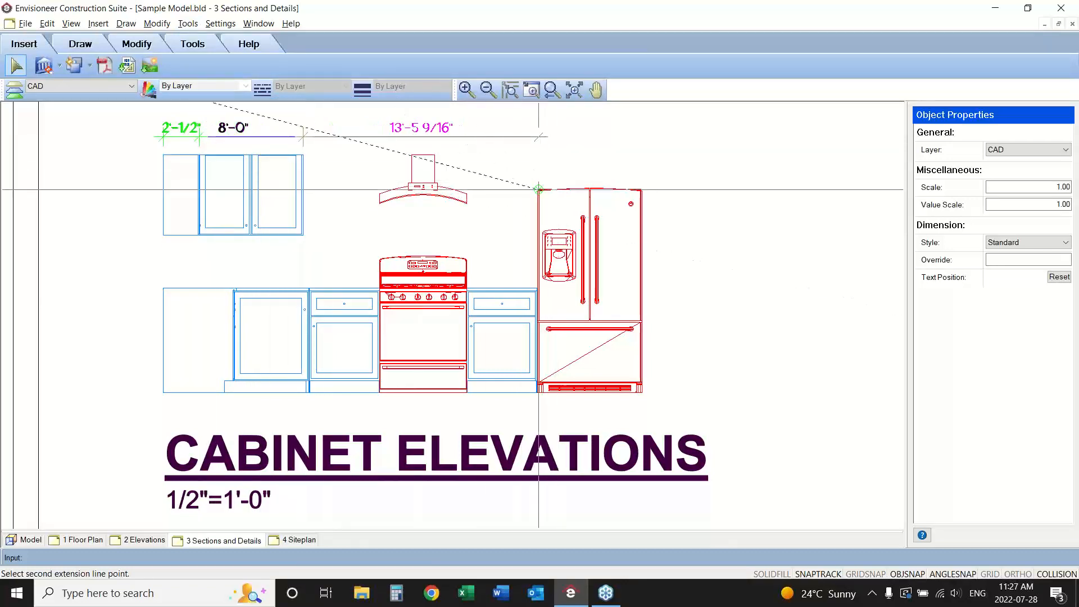
left_click(538, 189)
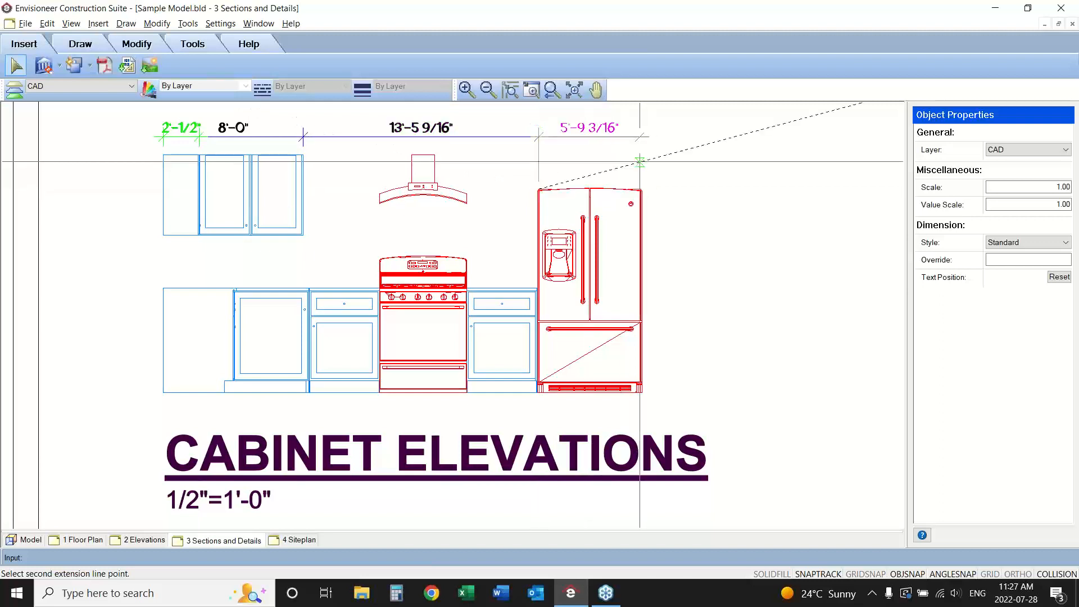
left_click(644, 189)
right_click(705, 189)
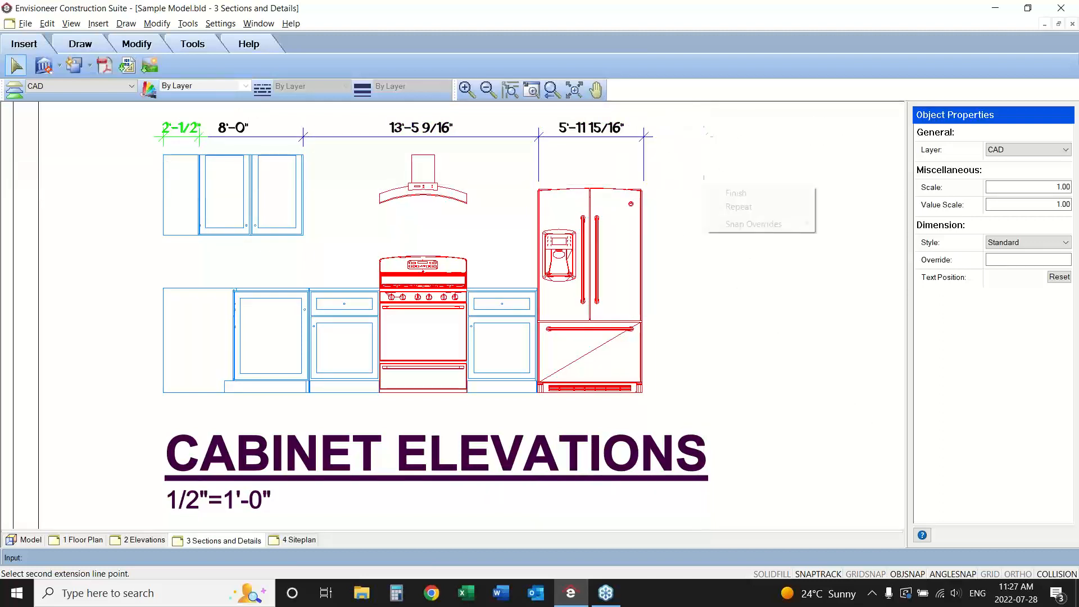
left_click(735, 194)
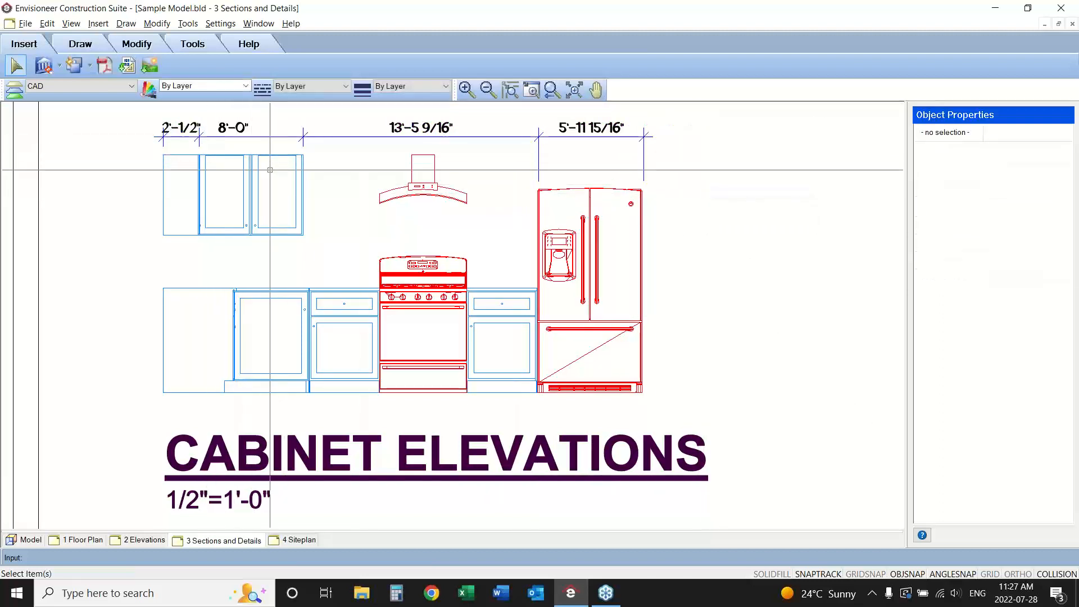
Set the value scale of the first dimension, above the narrow end section of the upper cabinets, to 0.5.
left_click(181, 132)
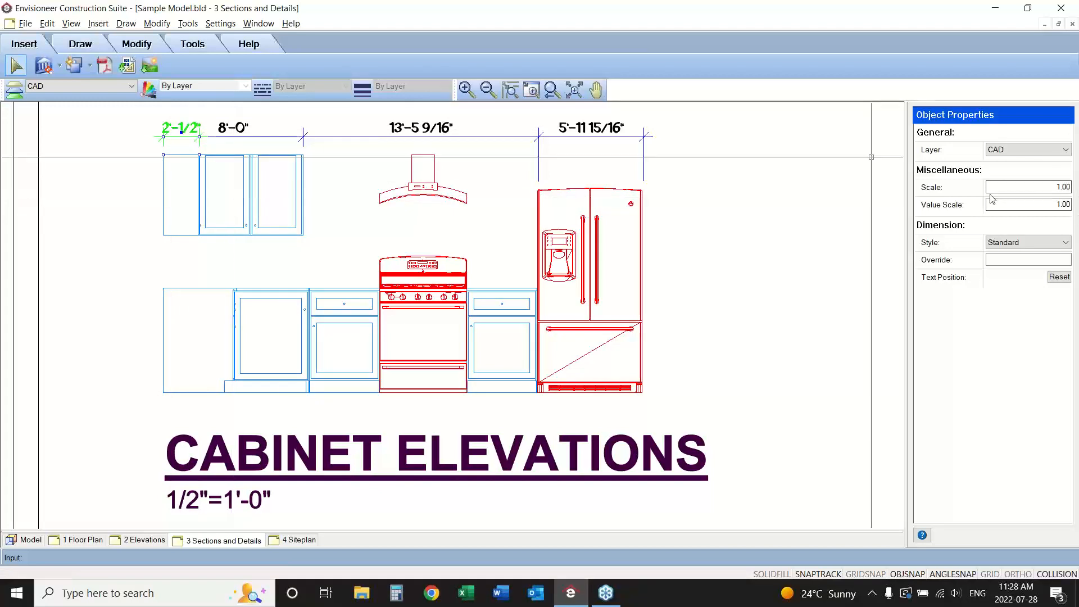
left_click(1055, 204)
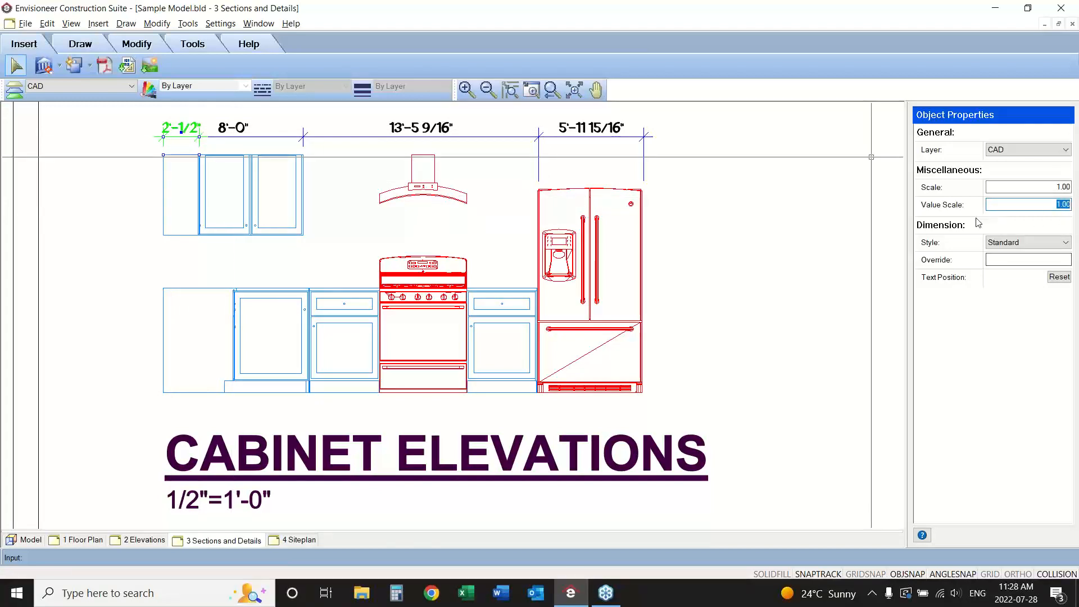
type(".5")
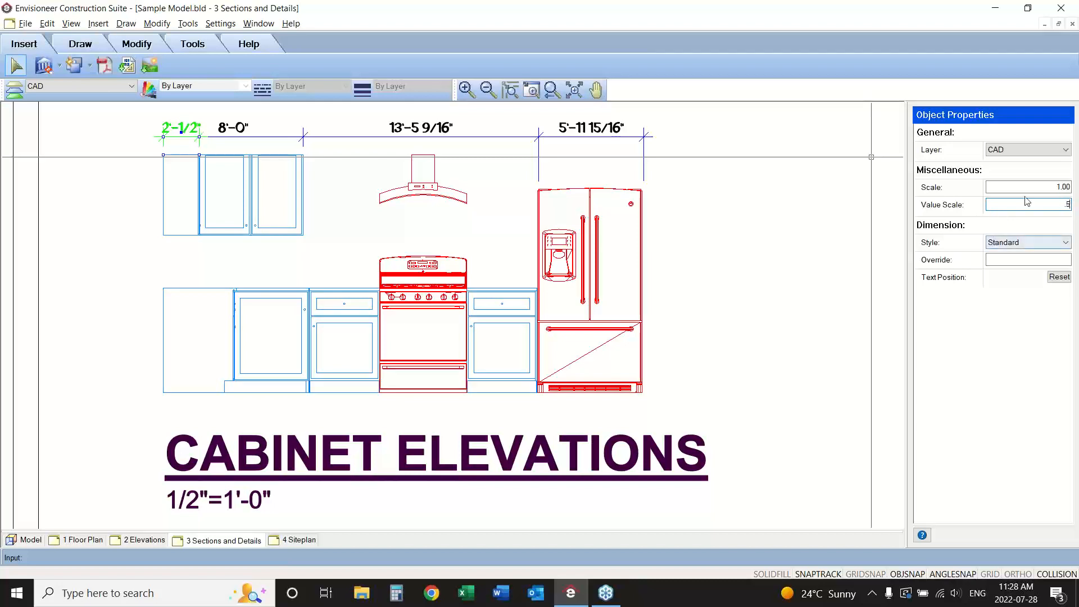
left_click(1050, 188)
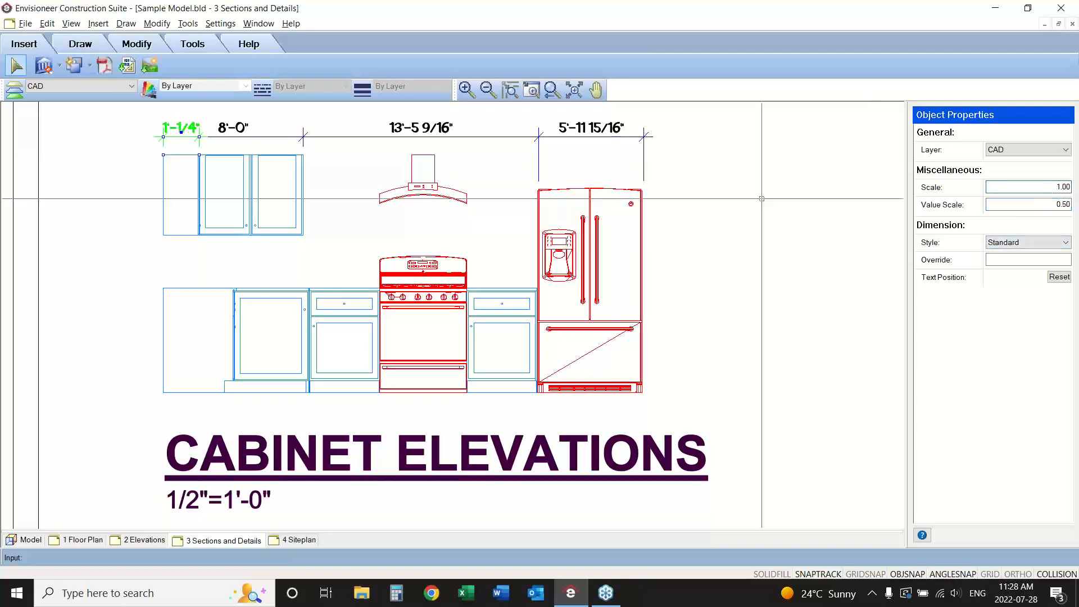
Set the value scale of the second dimension, above the upper cabinet doors, to 0.5 and select the dimension over the range hood.
left_click(232, 131)
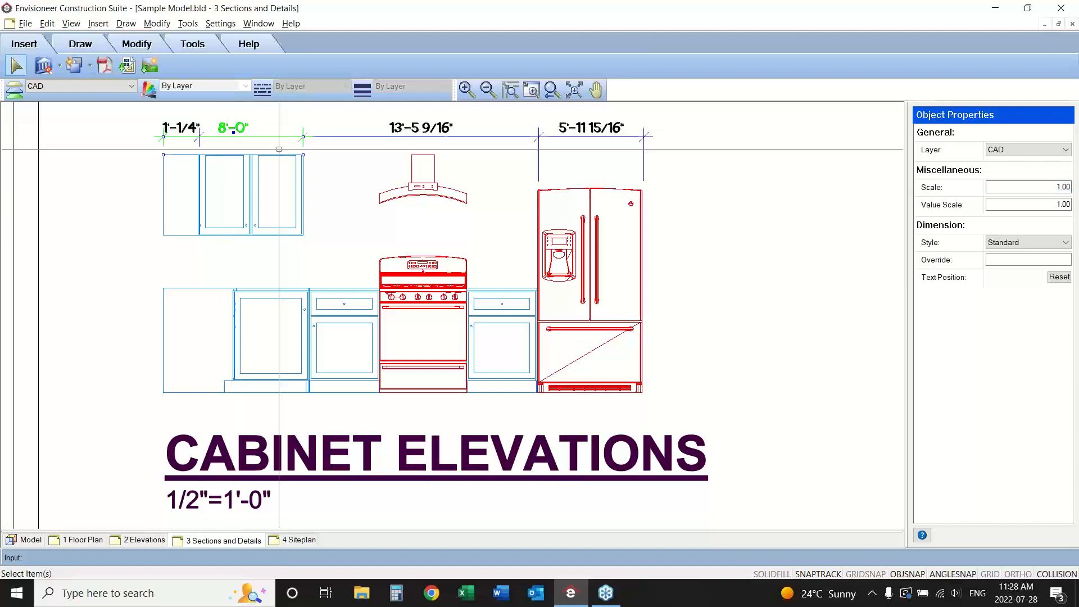
left_click(1067, 204)
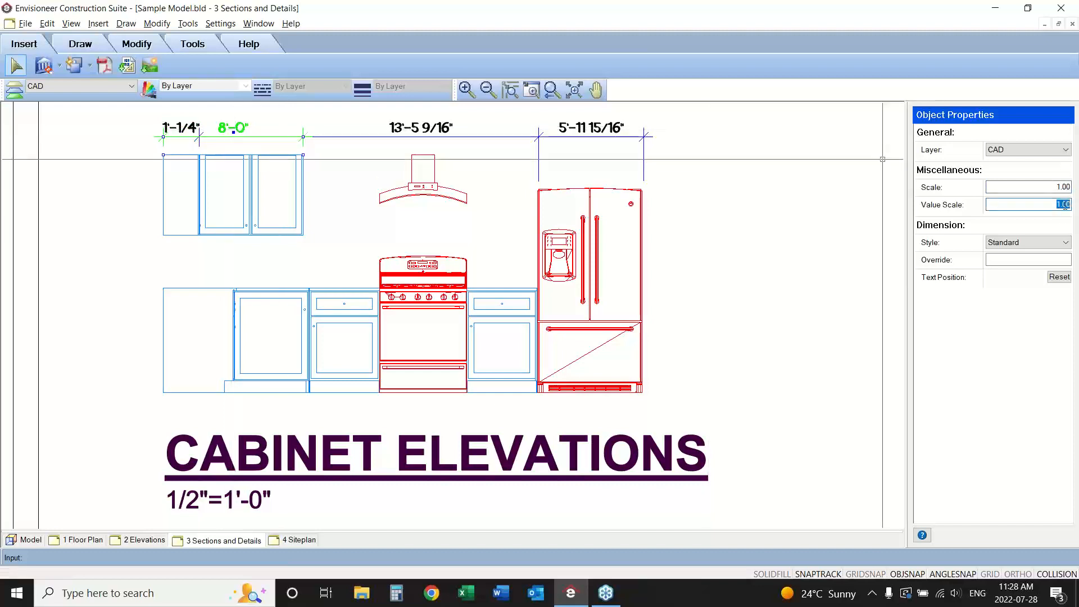
type(".5")
key("Return")
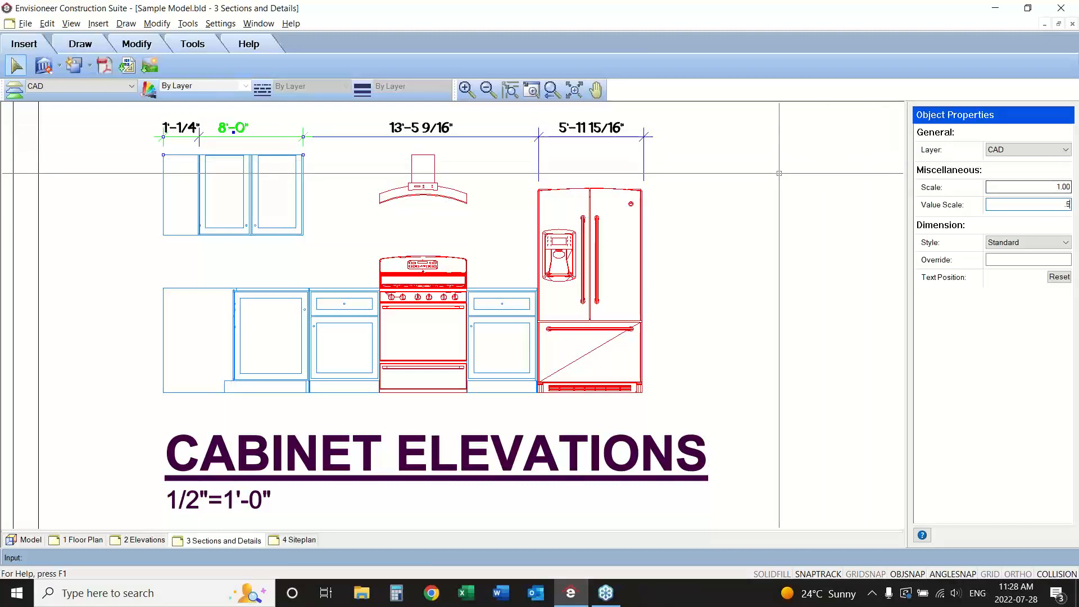
left_click(405, 136)
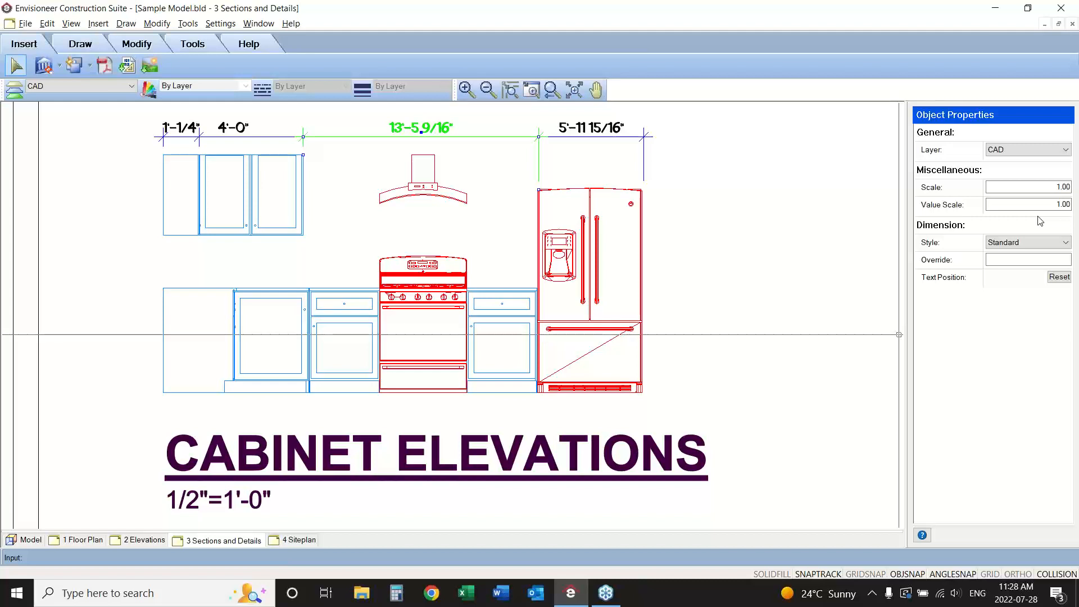
Set the value scale of the dimensions over the range hood and the refrigerator to 0.5.
double_click(1063, 205)
type(".5")
left_click(605, 128)
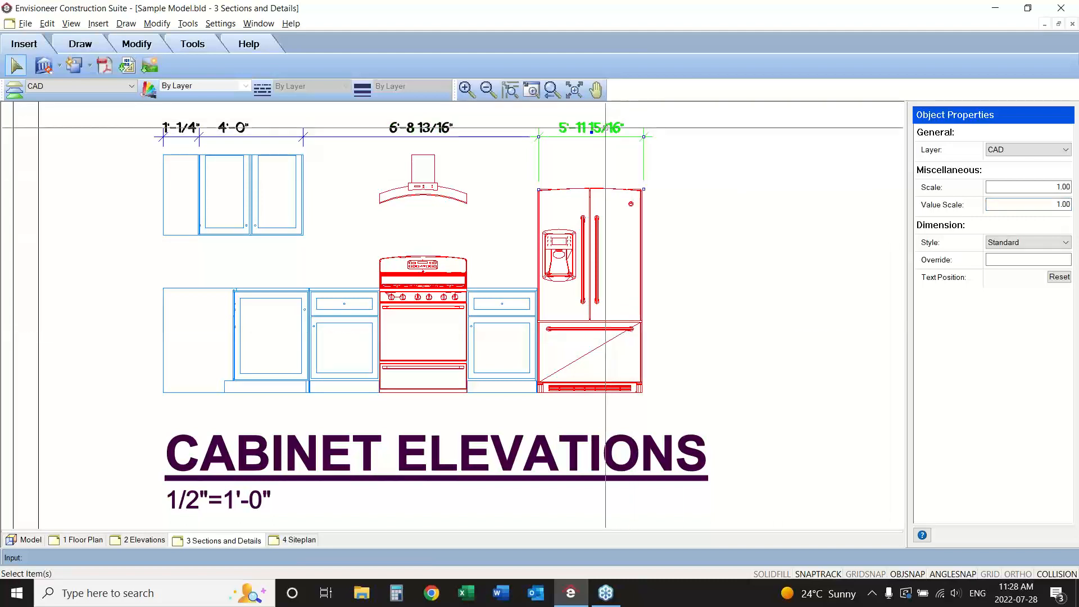
double_click(1063, 204)
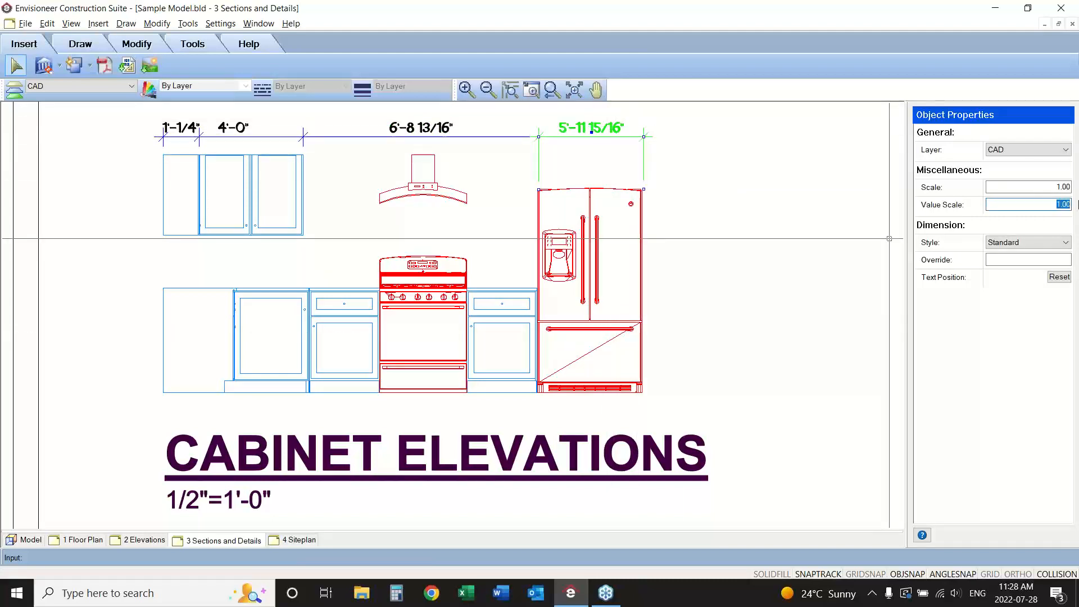
type(".5")
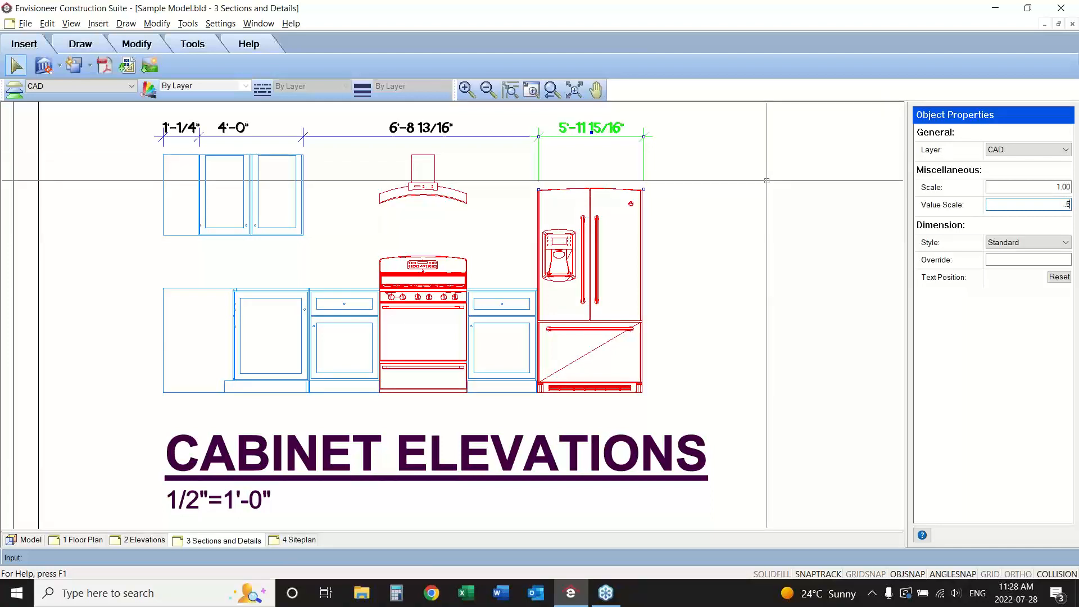
left_click(267, 378)
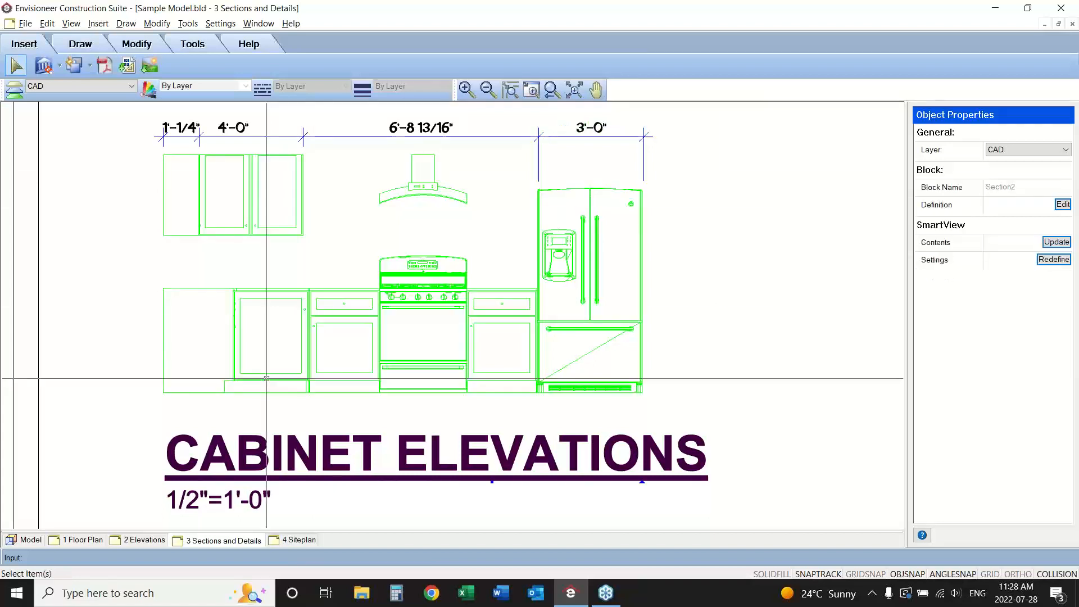
left_click(828, 275)
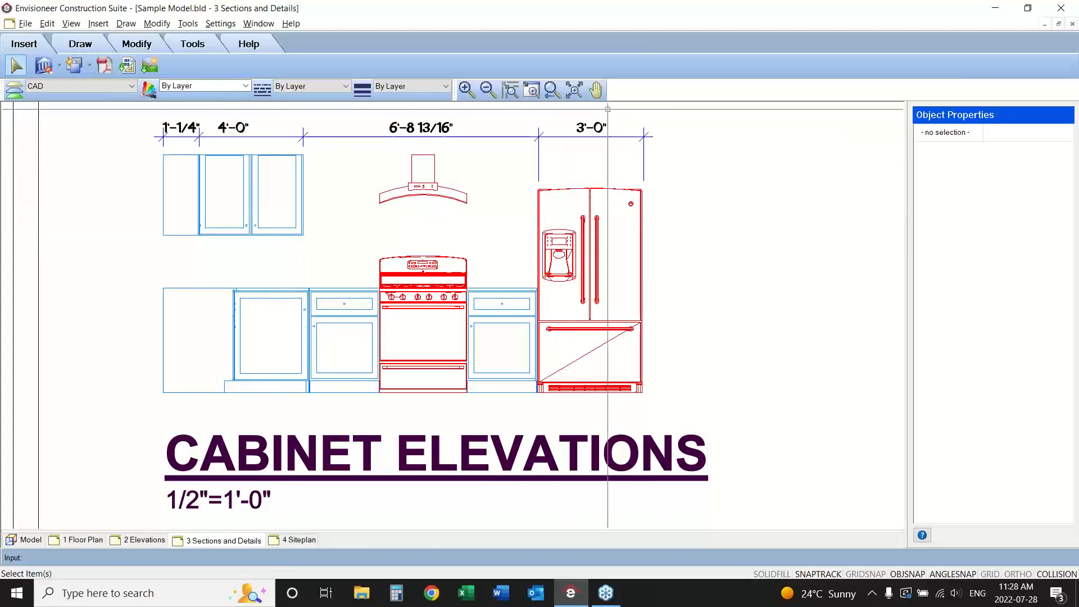
On the 4 Siteplan sheet, define a 2D SmartView and filter its location elements so that only roof surfaces are displayed.
left_click(552, 89)
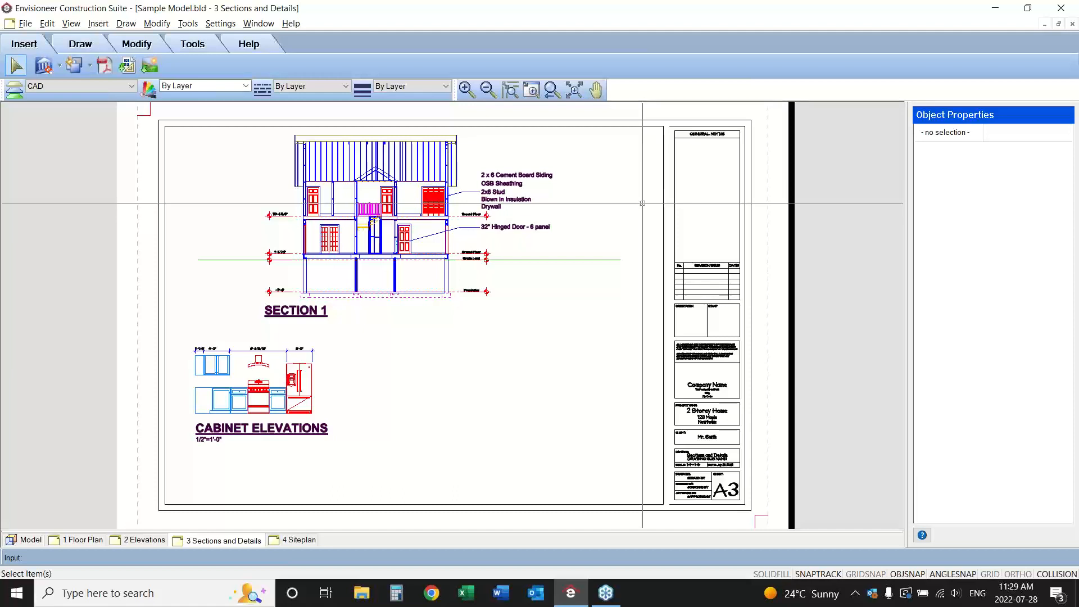
left_click(299, 540)
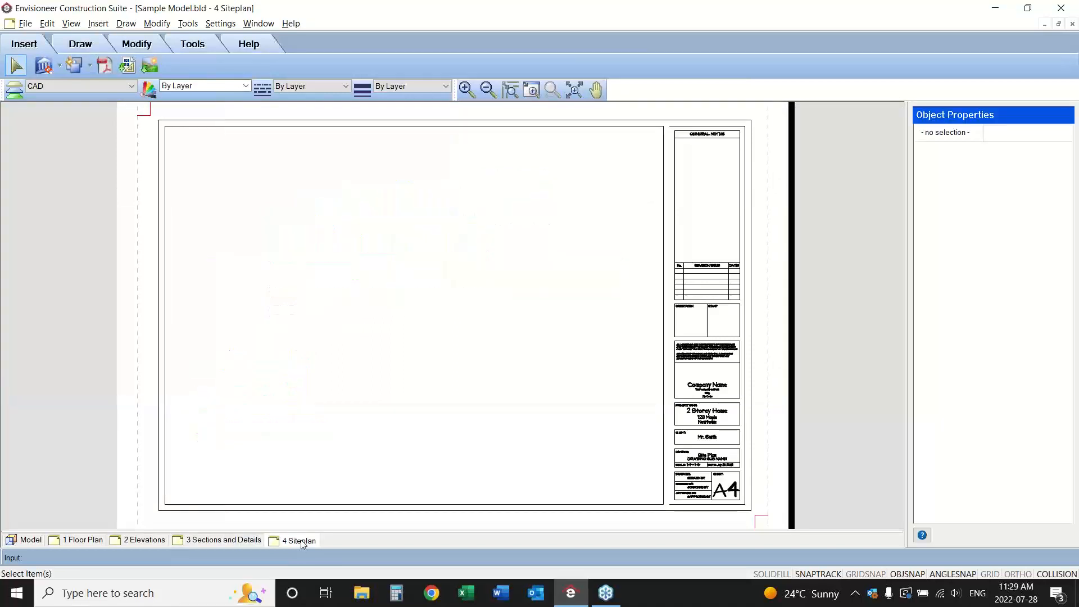
left_click(59, 66)
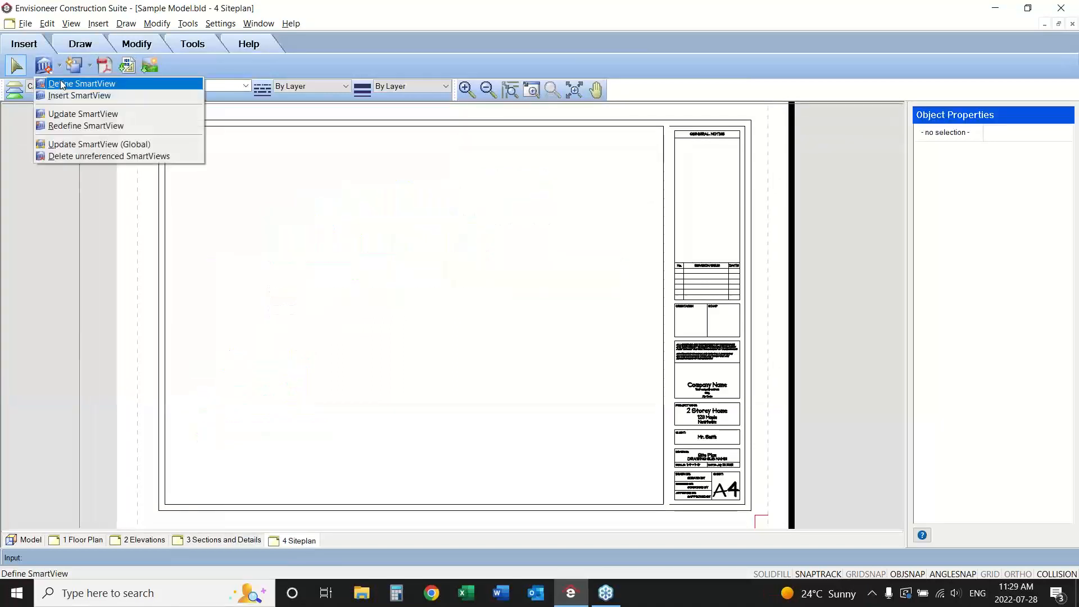
left_click(59, 83)
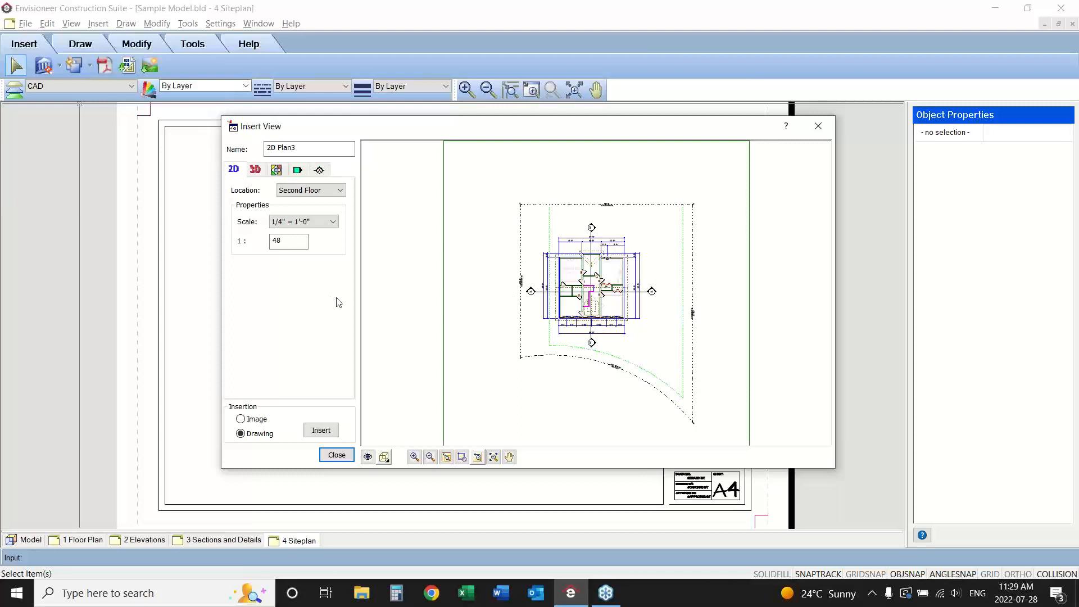
left_click(368, 457)
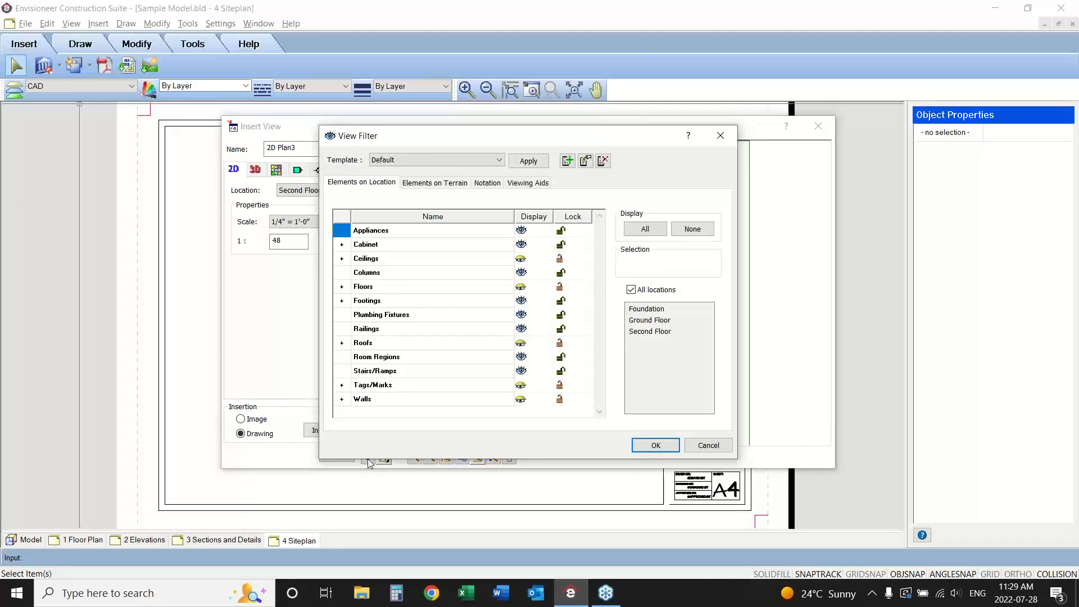
left_click(692, 229)
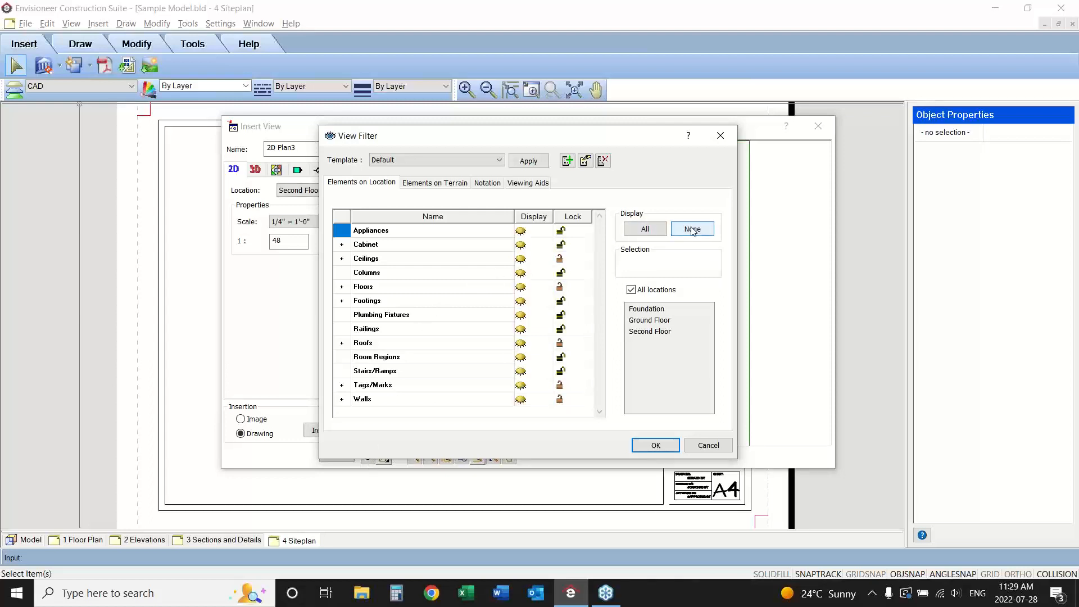
left_click(342, 344)
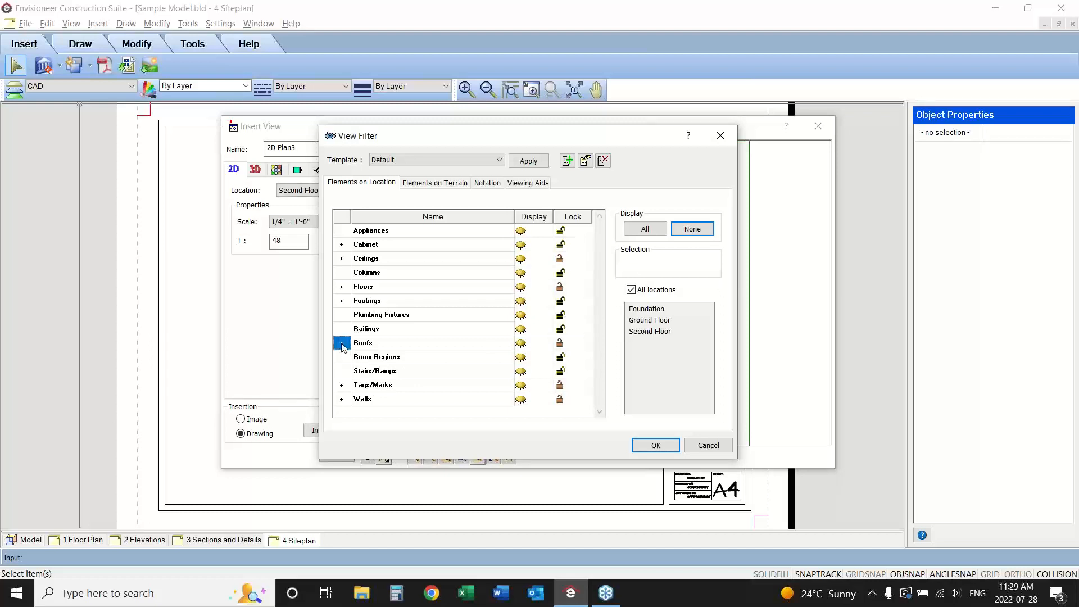
left_click(342, 343)
left_click(521, 371)
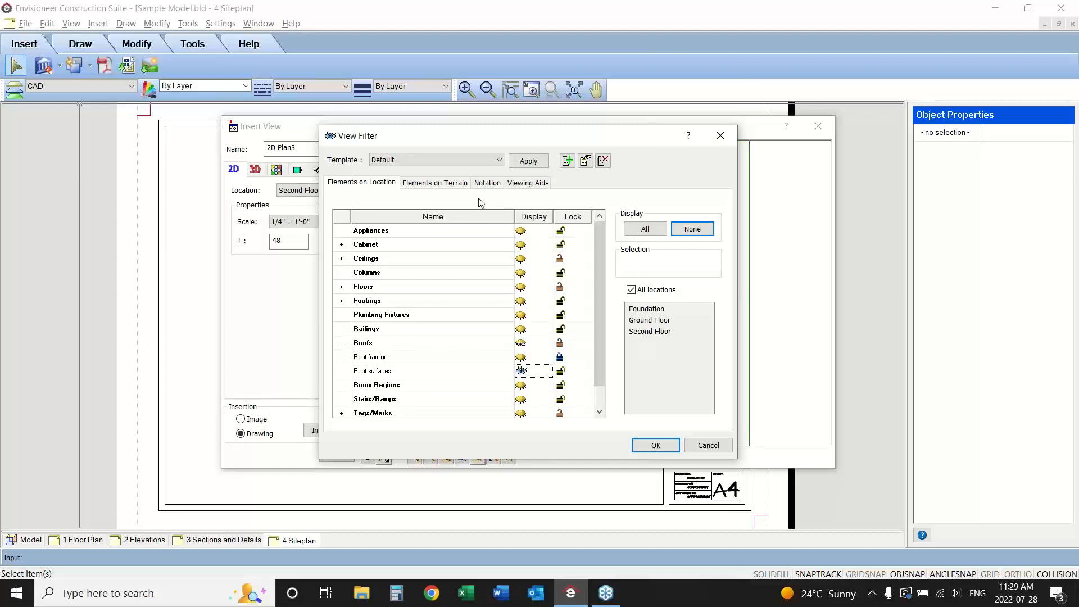
Hide the terrain, dimensions and section marks in the SmartView's view filter and apply the filter.
left_click(437, 186)
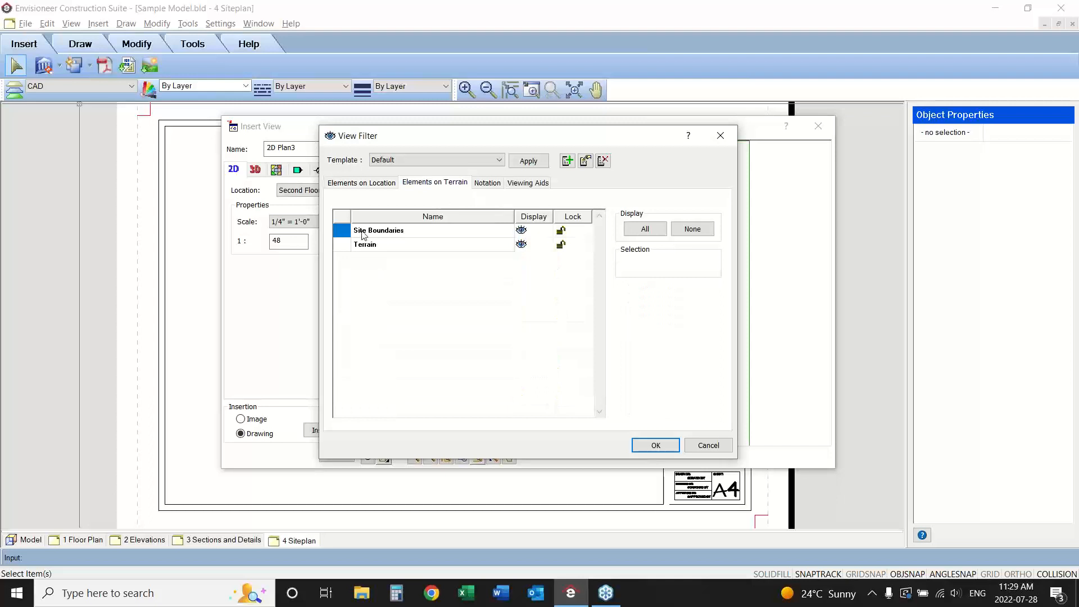
left_click(522, 247)
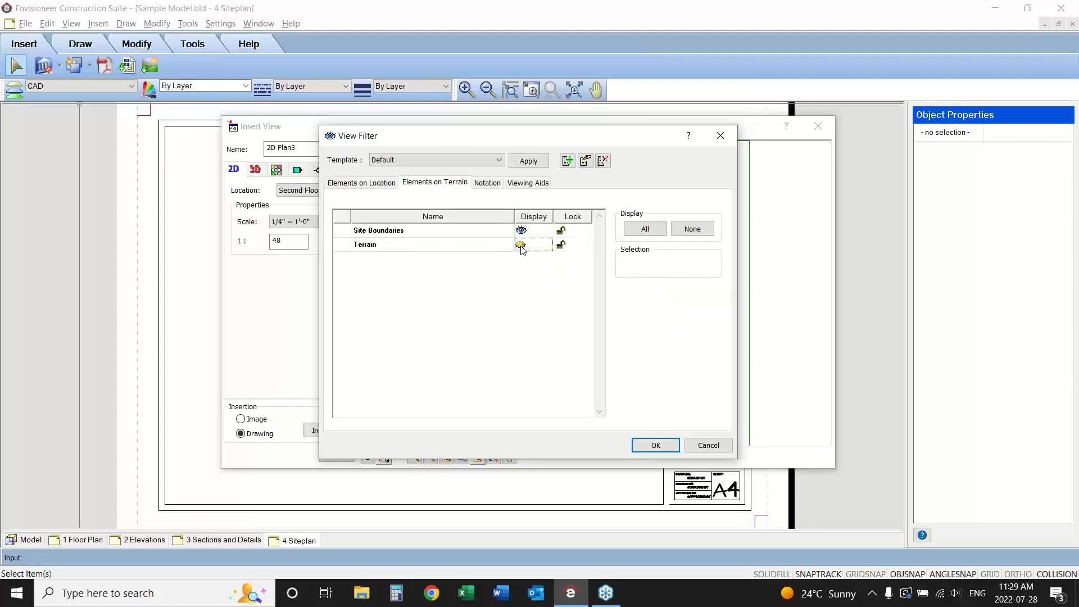
left_click(492, 186)
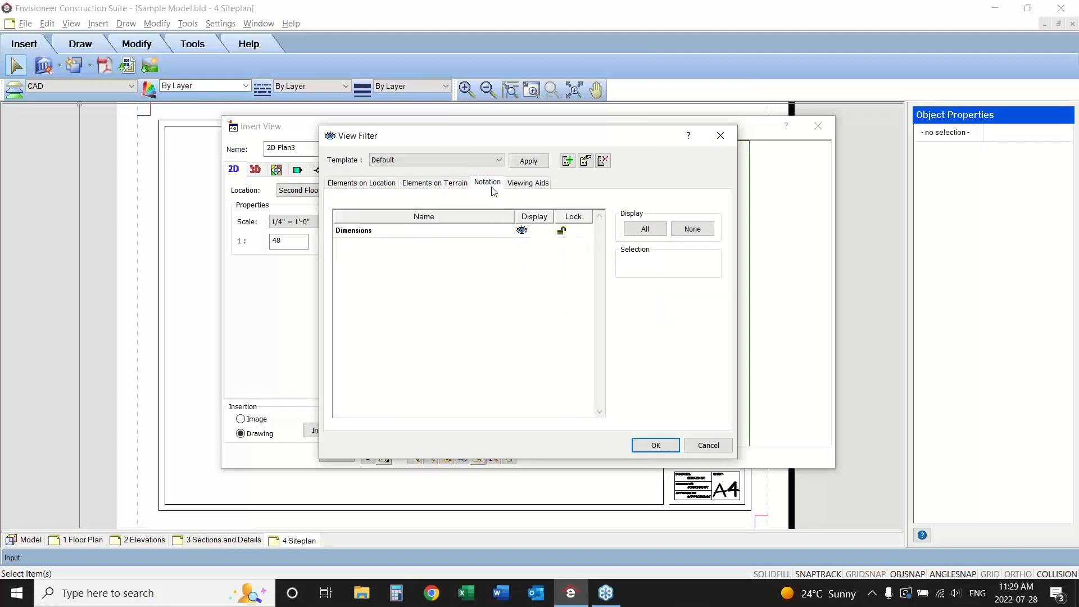
left_click(520, 232)
left_click(527, 183)
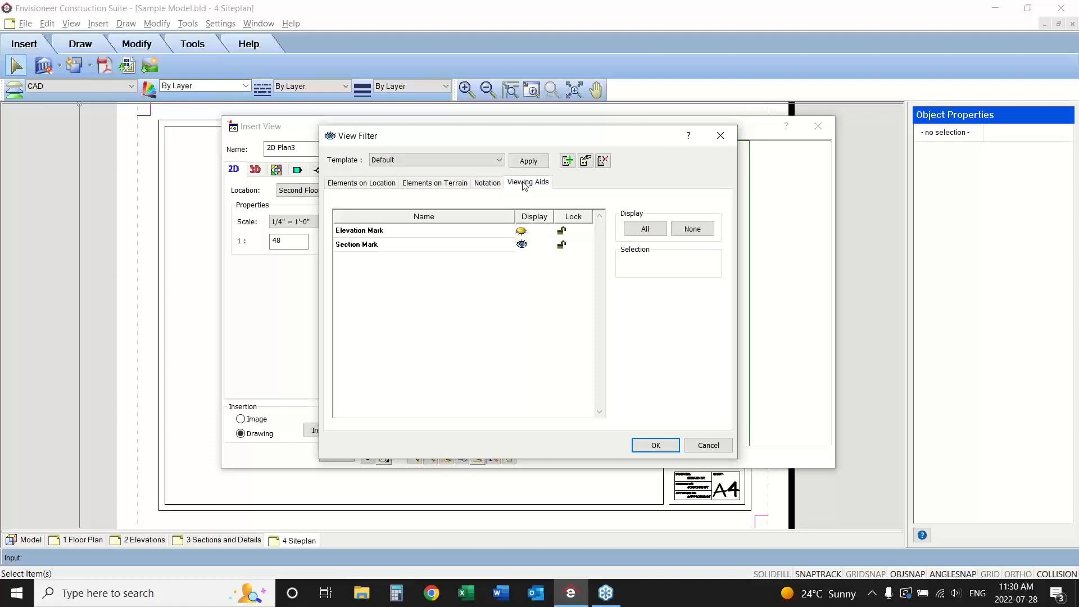
left_click(521, 246)
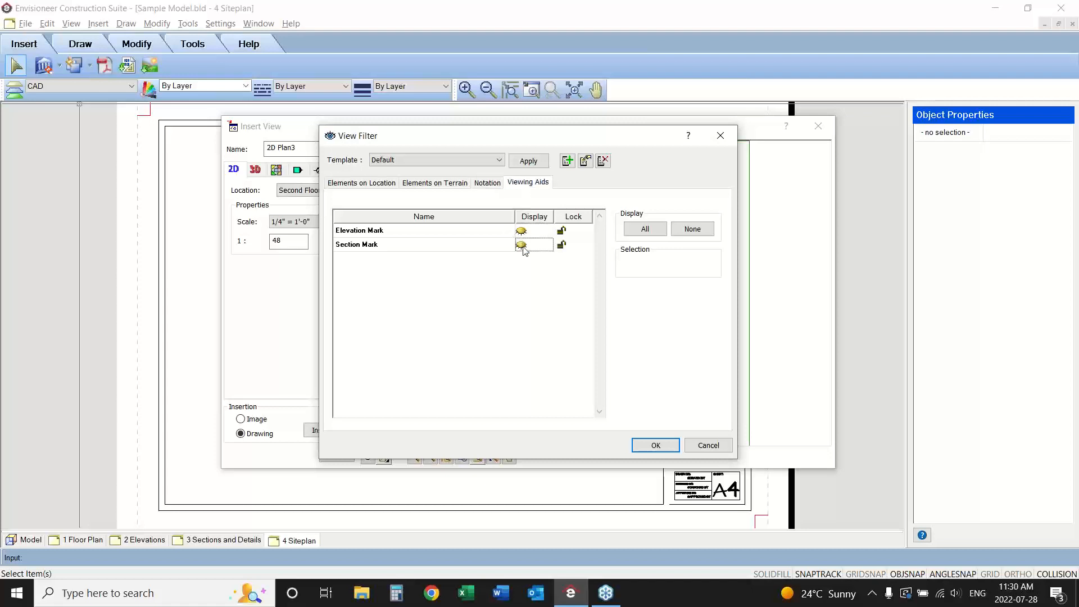
left_click(649, 442)
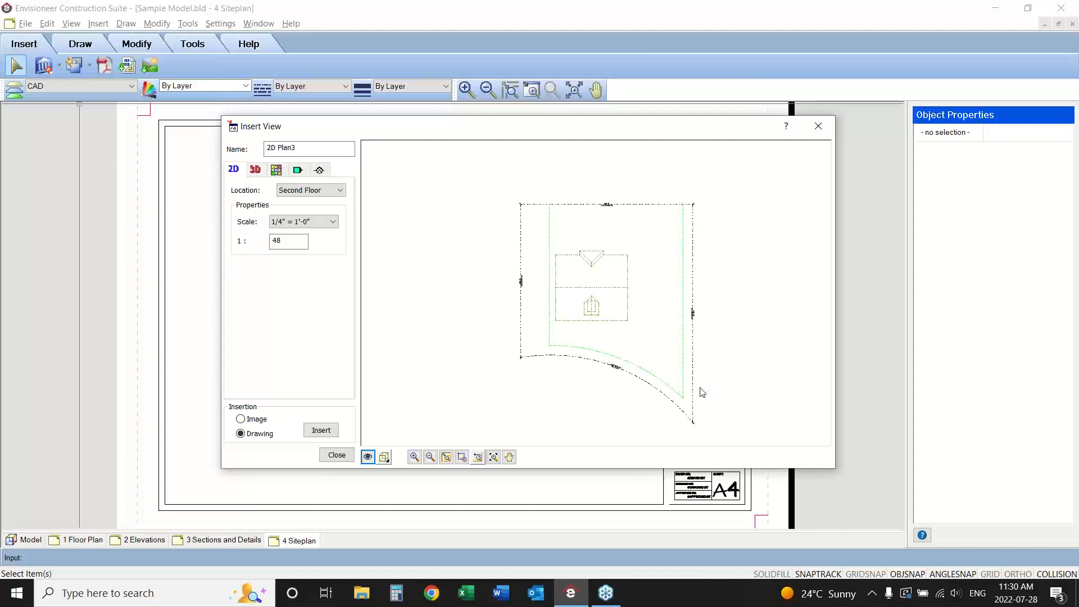
Insert the filtered 2D plan as a drawing at 1/4" = 1'-0" inside the border of the Siteplan sheet.
left_click_drag(449, 128, 595, 142)
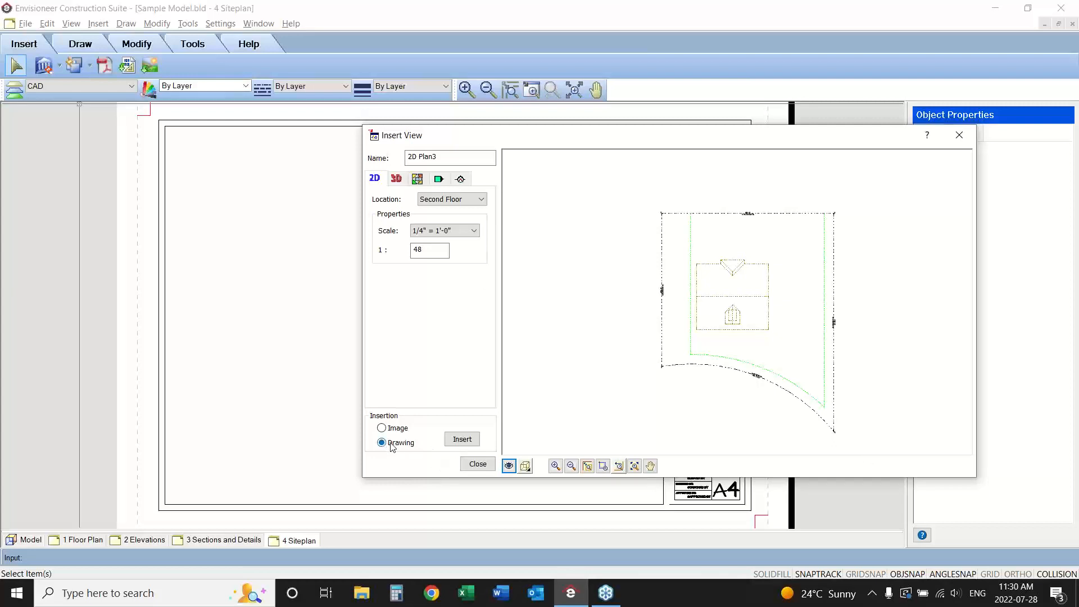
left_click(462, 439)
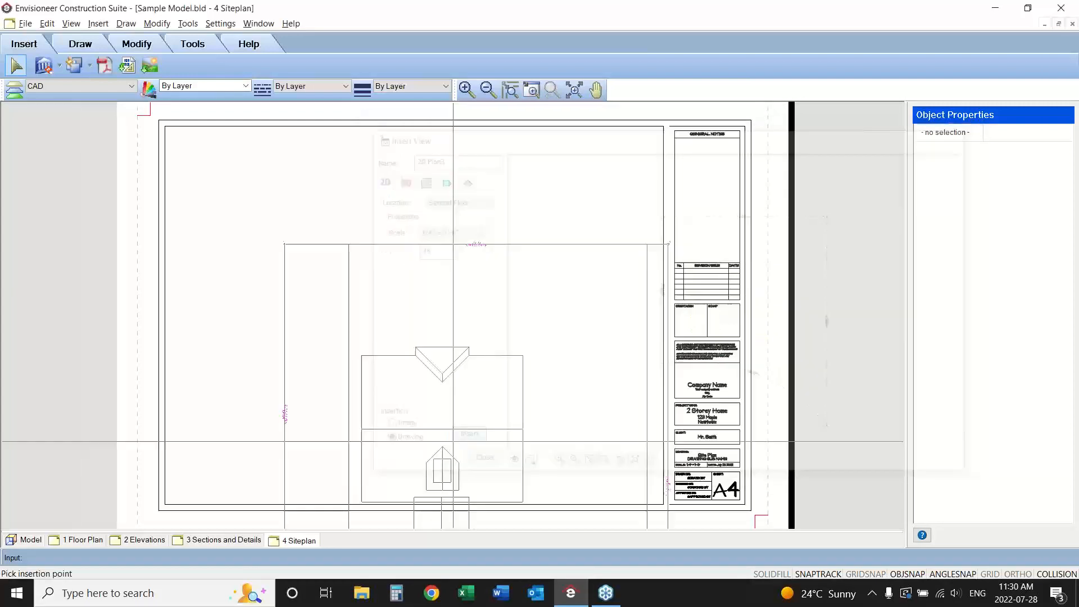
left_click(440, 362)
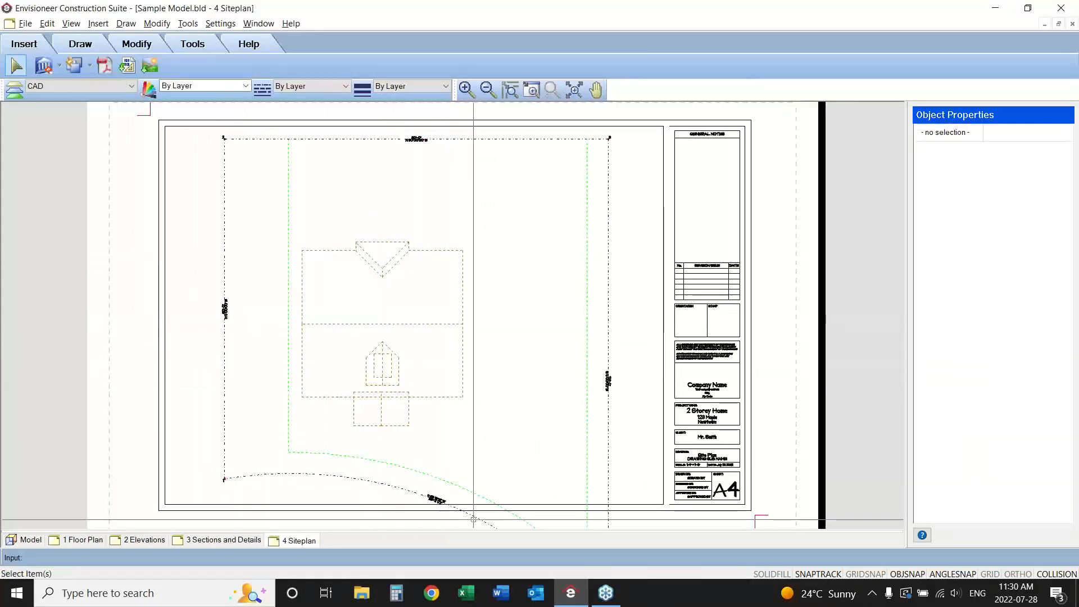
Redefine the site plan SmartView with a scale of 3/16" = 1'-0" and update it.
left_click(354, 476)
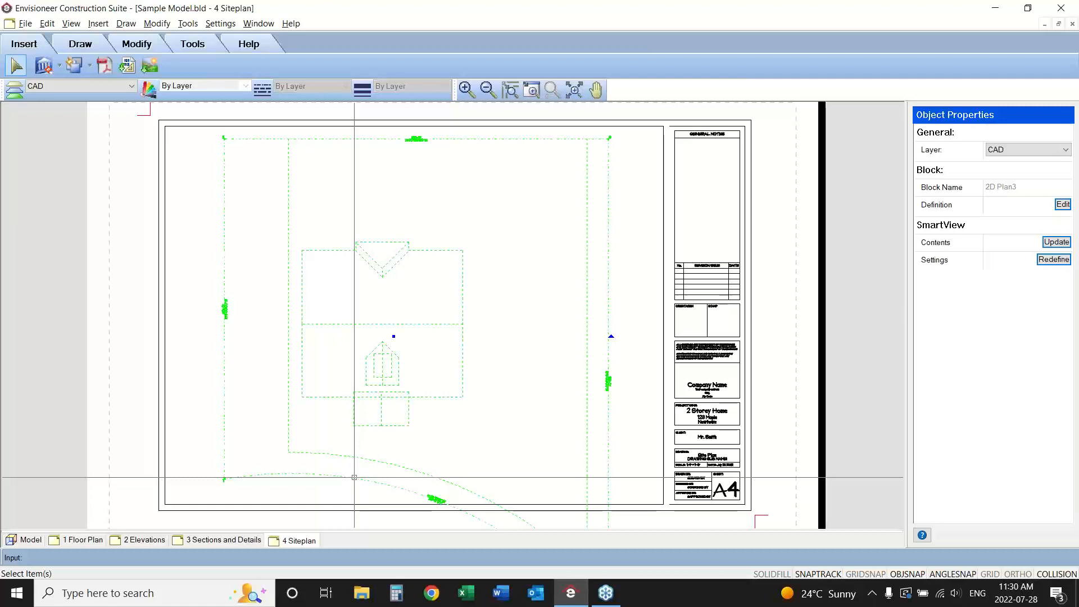
left_click(1053, 260)
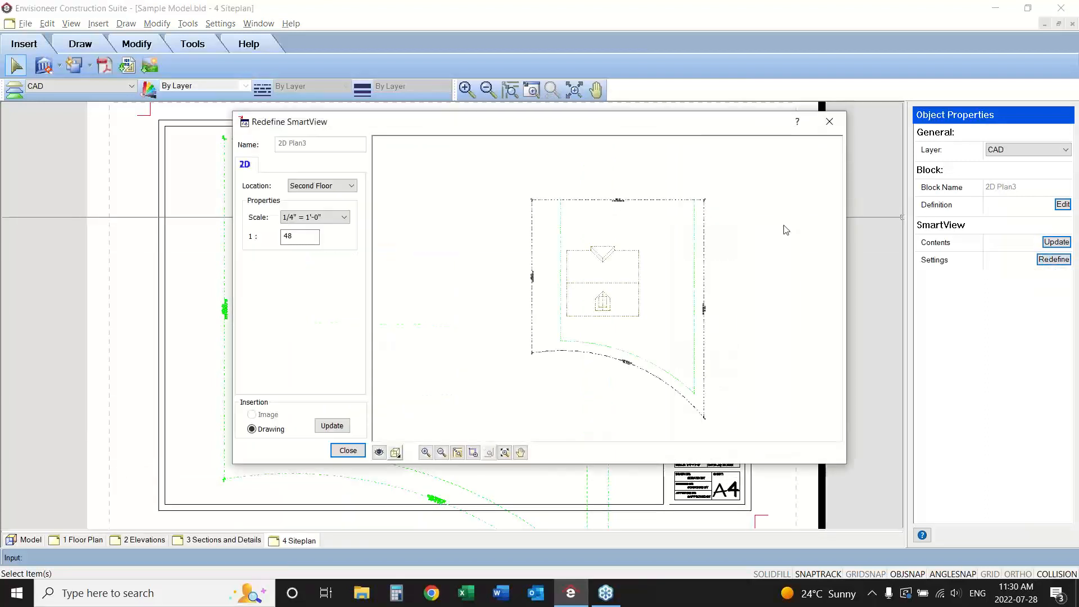
left_click(344, 218)
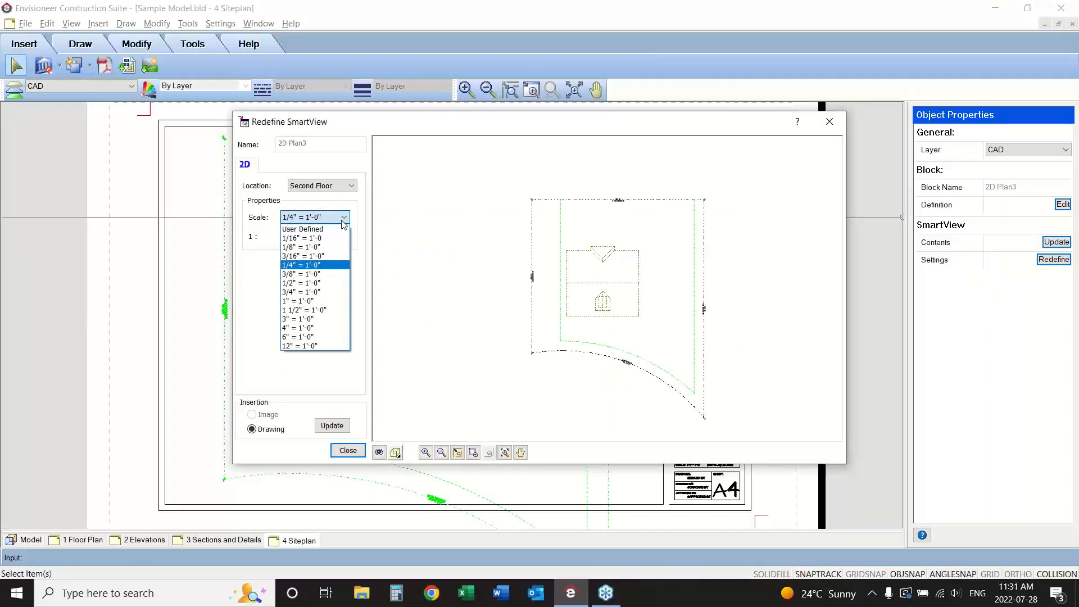
left_click(340, 256)
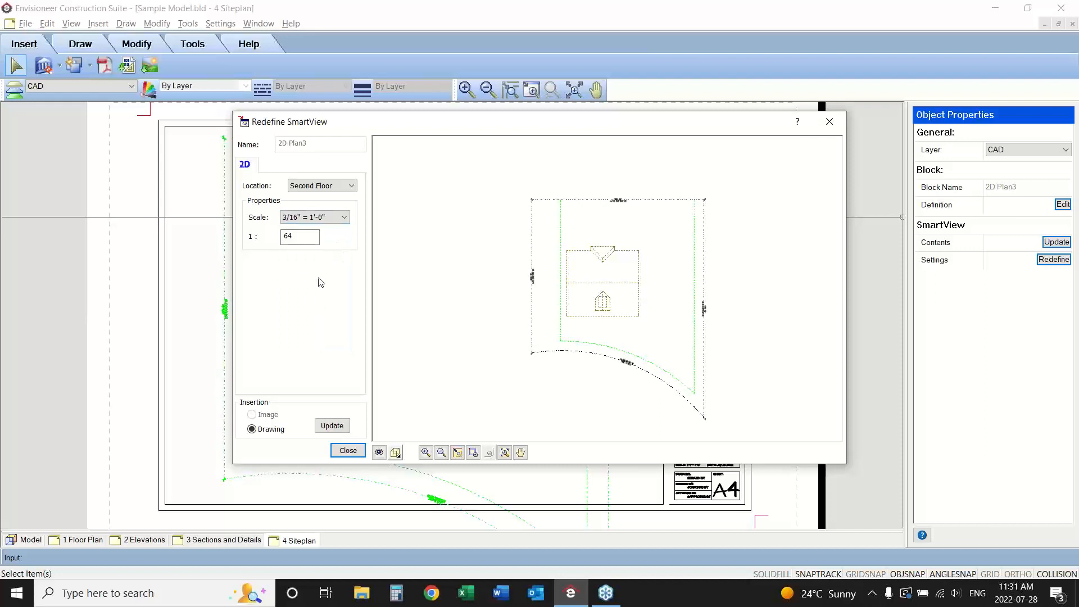
left_click(332, 425)
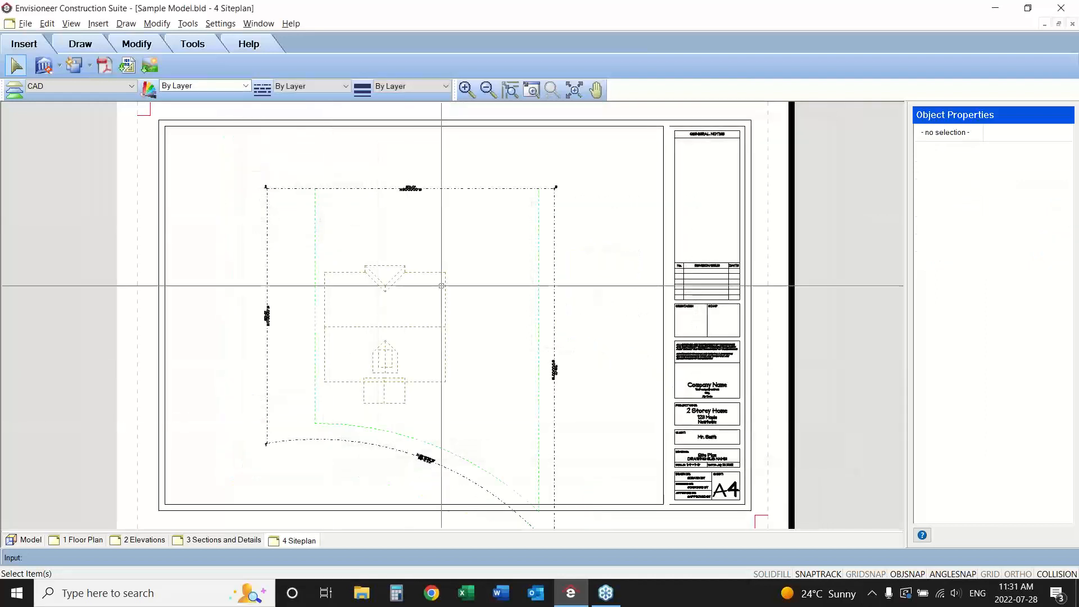
Move the site plan view upward on the sheet until the whole lot fits inside the border.
left_click(396, 336)
left_click_drag(393, 336, 395, 288)
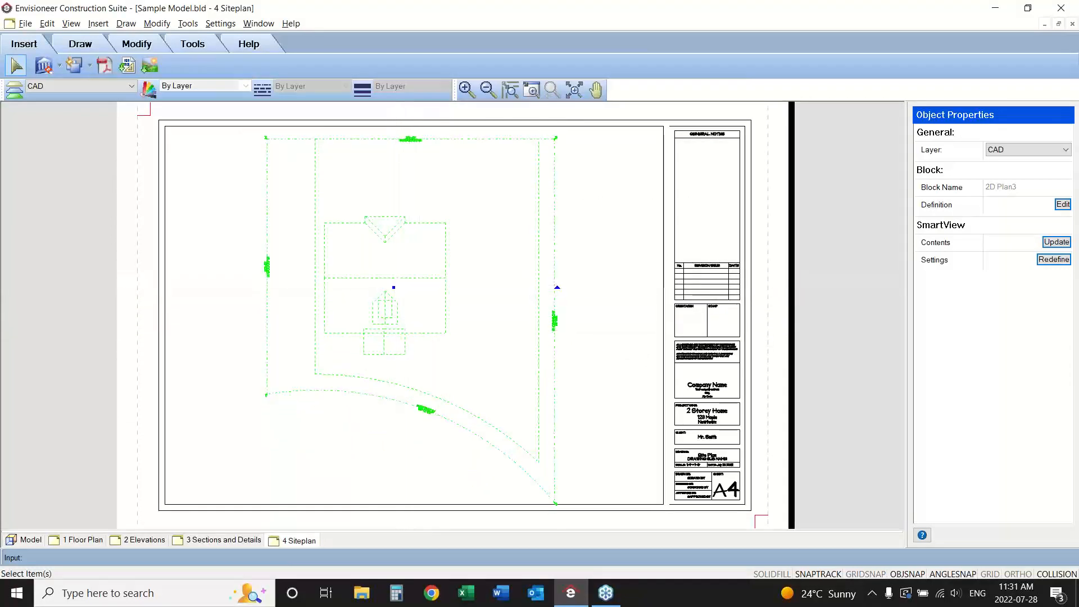
key("Escape")
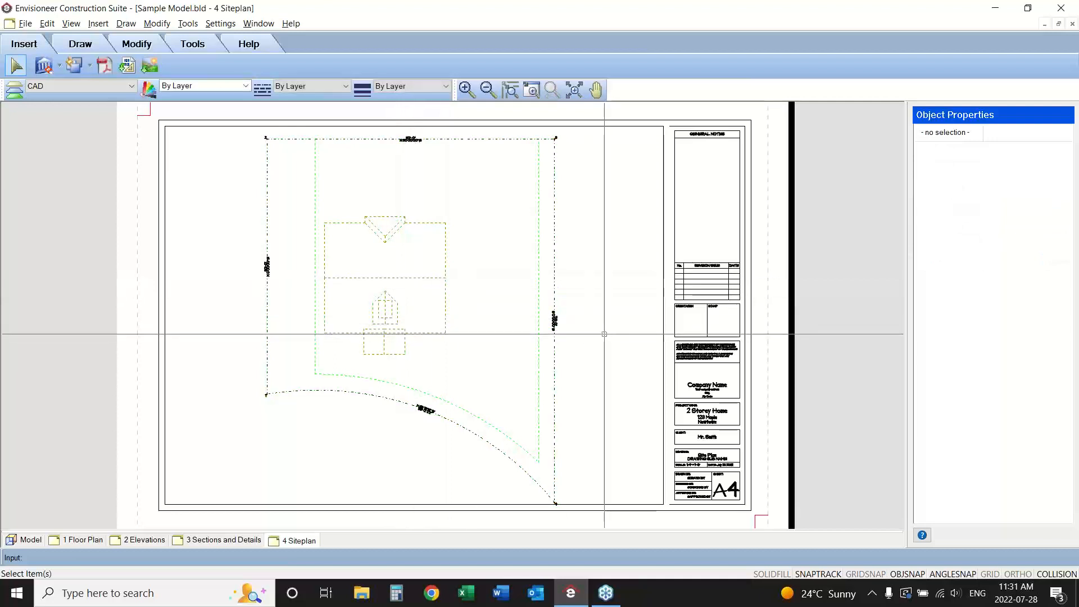
left_click(418, 279)
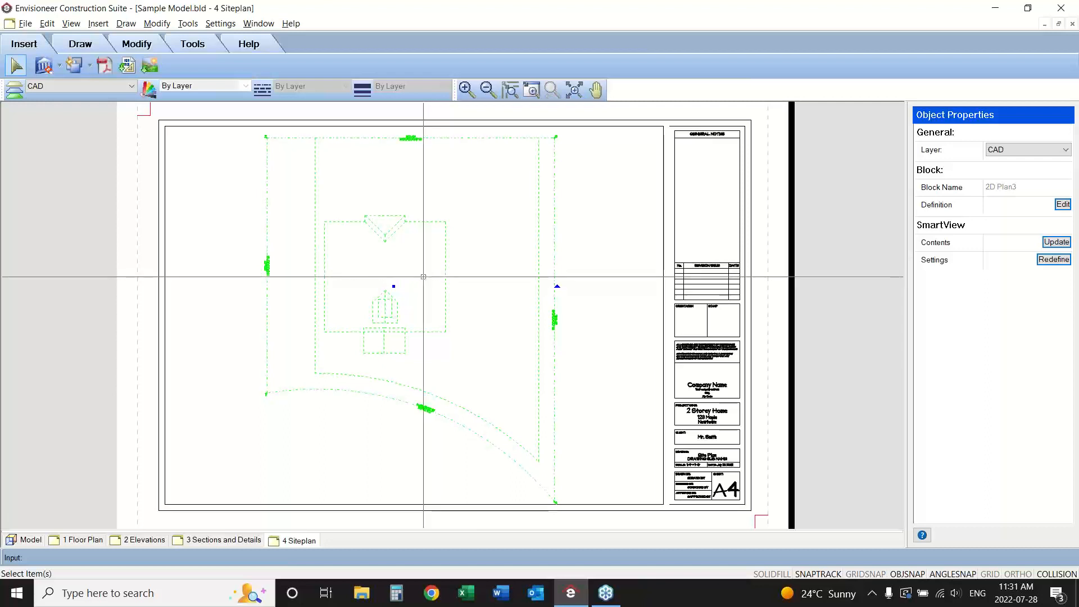
right_click(423, 277)
left_click(433, 308)
left_click(428, 306)
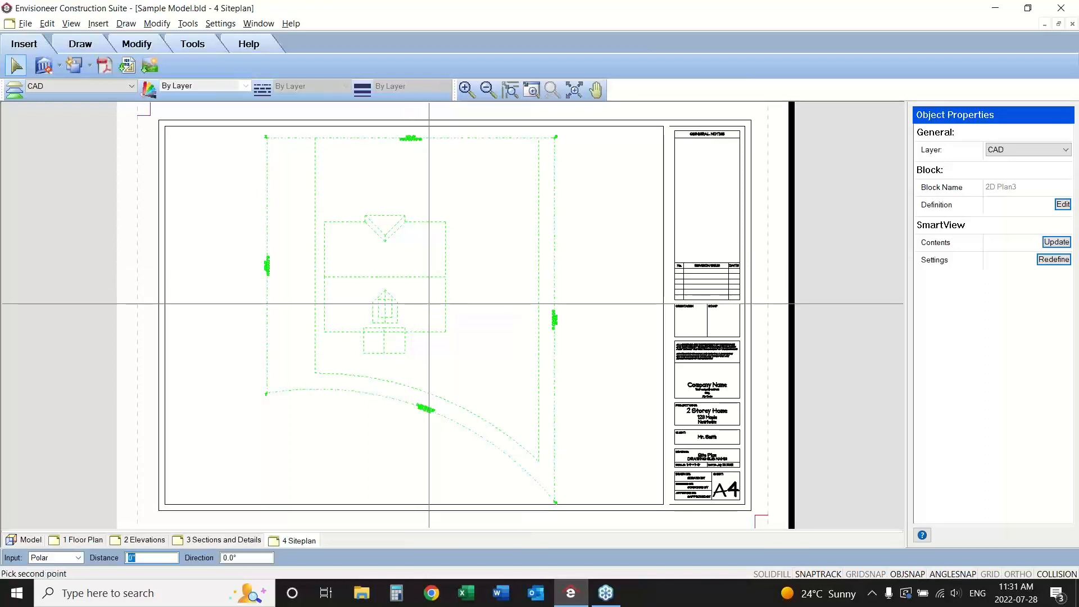
left_click(428, 299)
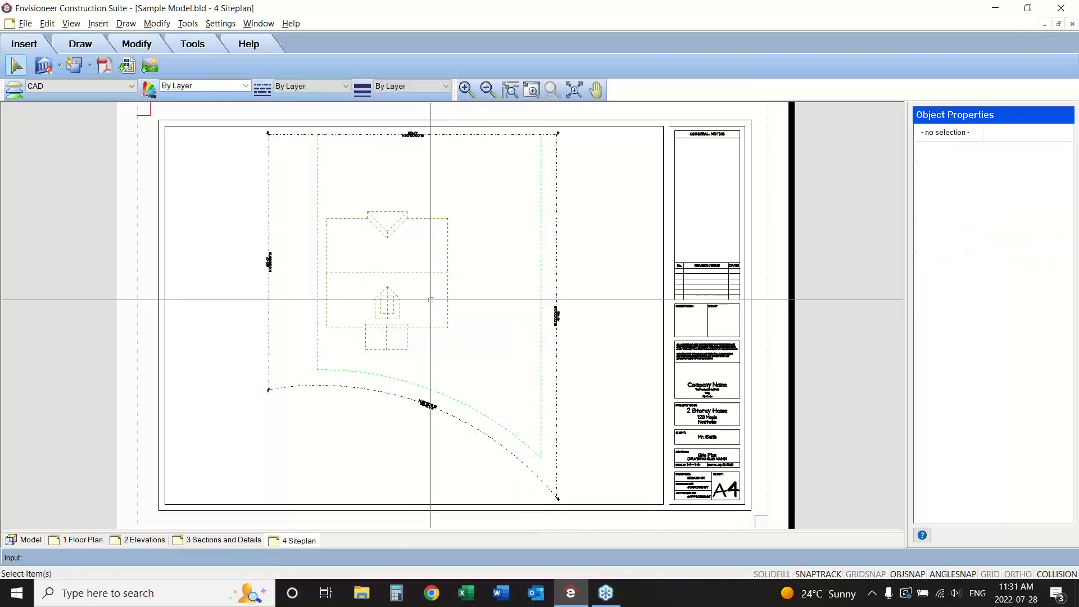
Set the sheet scale attribute in the Siteplan title block to 3/16" = 1'-0".
left_click(702, 465)
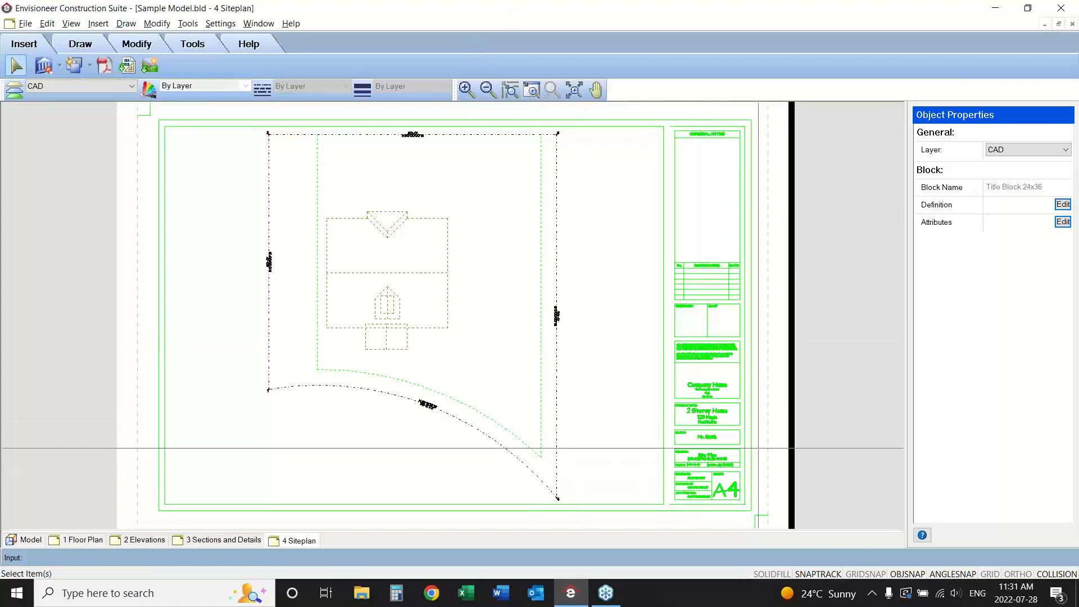
left_click_drag(755, 446, 672, 484)
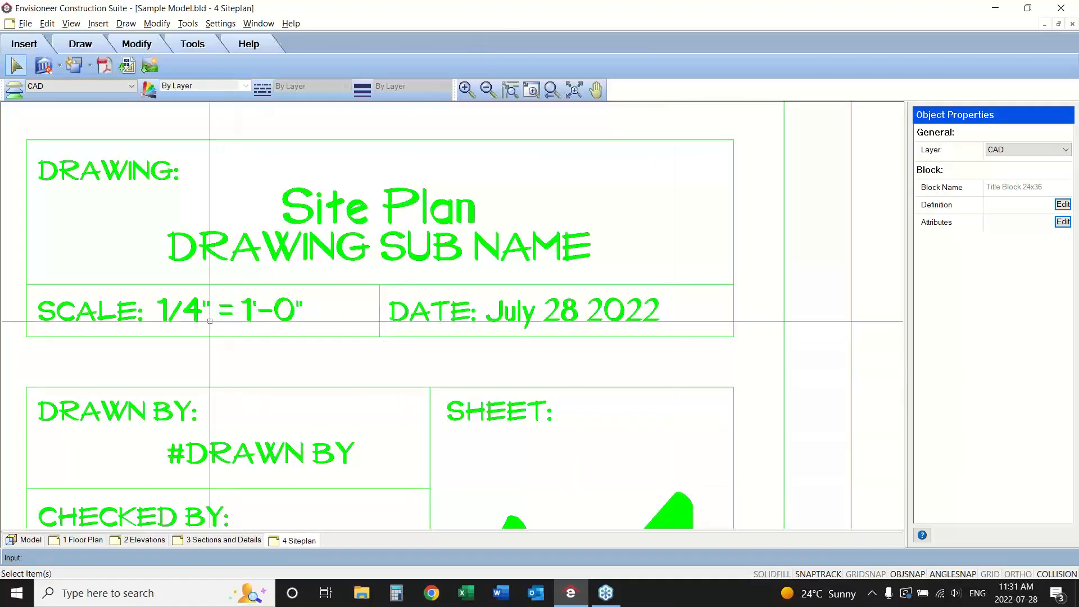
left_click(217, 342)
left_click(188, 311)
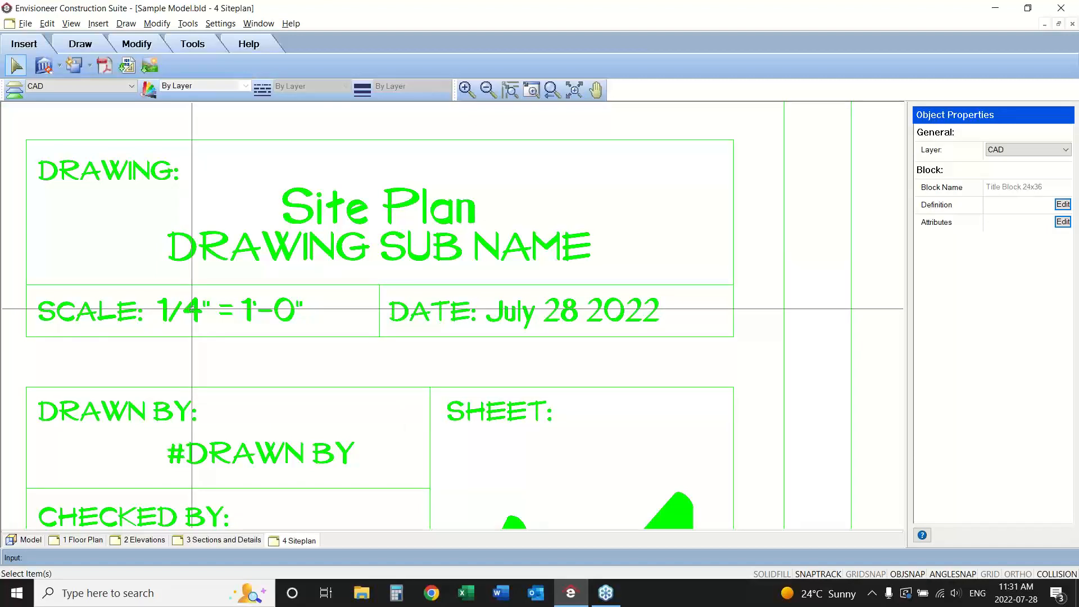
left_click(1062, 222)
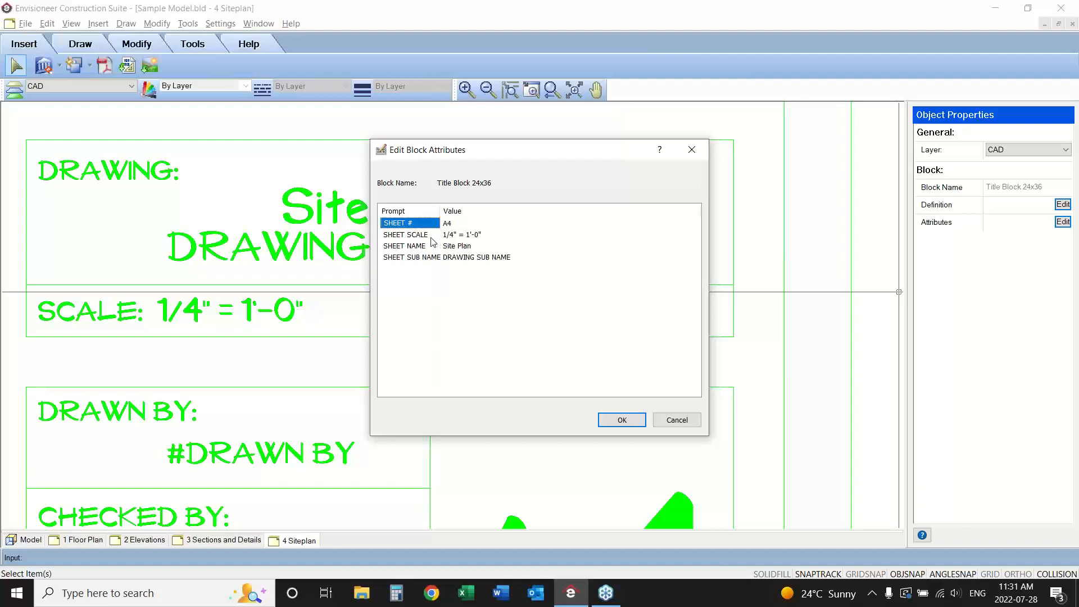
double_click(454, 236)
left_click(454, 236)
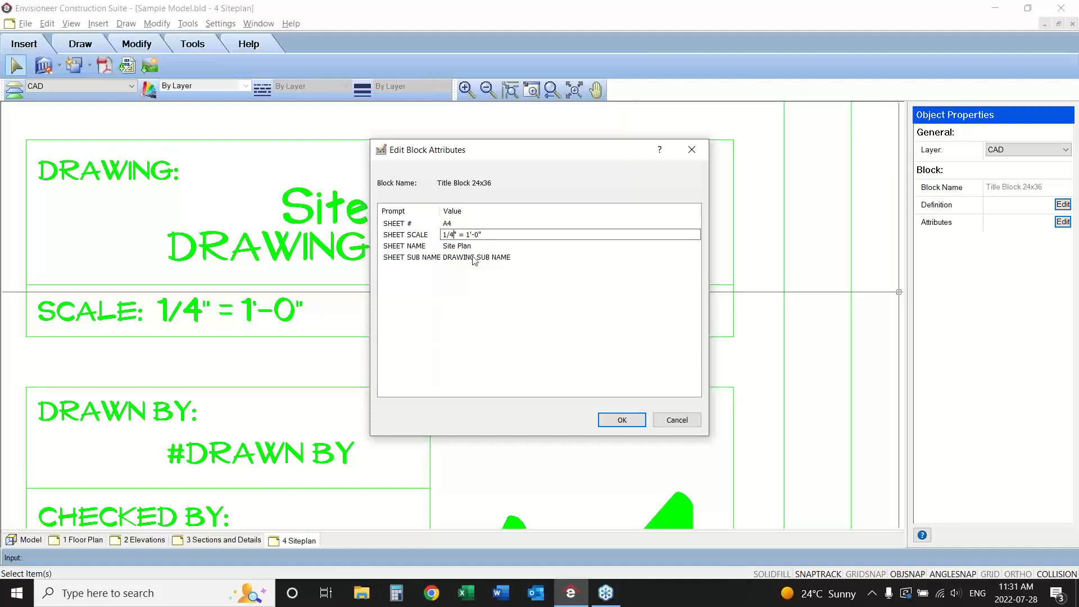
key("BackSpace")
key("BackSpace")
key("BackSpace")
type("3/16")
left_click(624, 421)
left_click(624, 420)
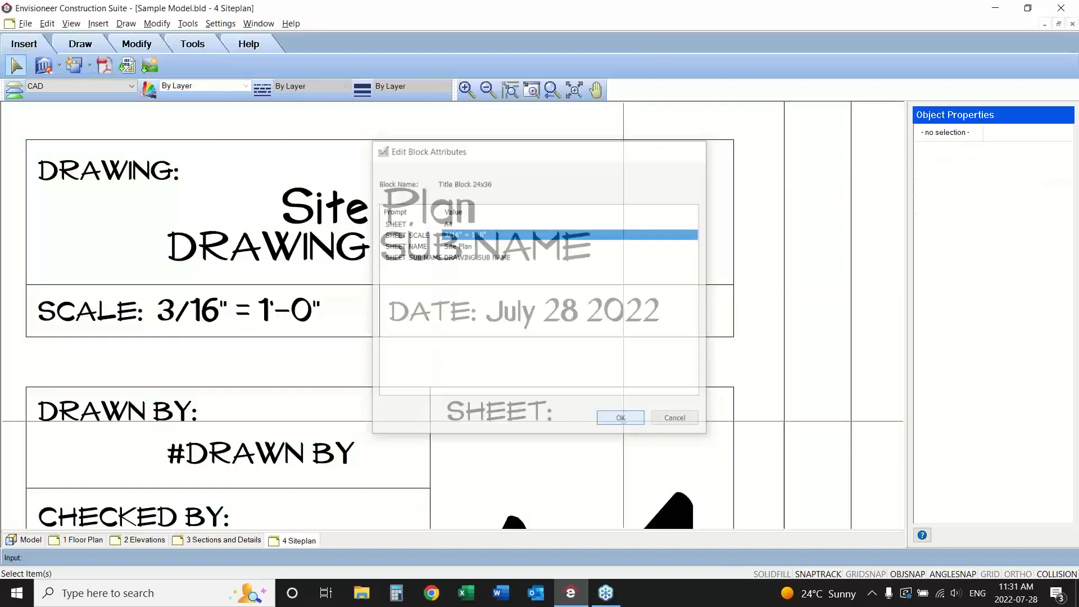
left_click(551, 92)
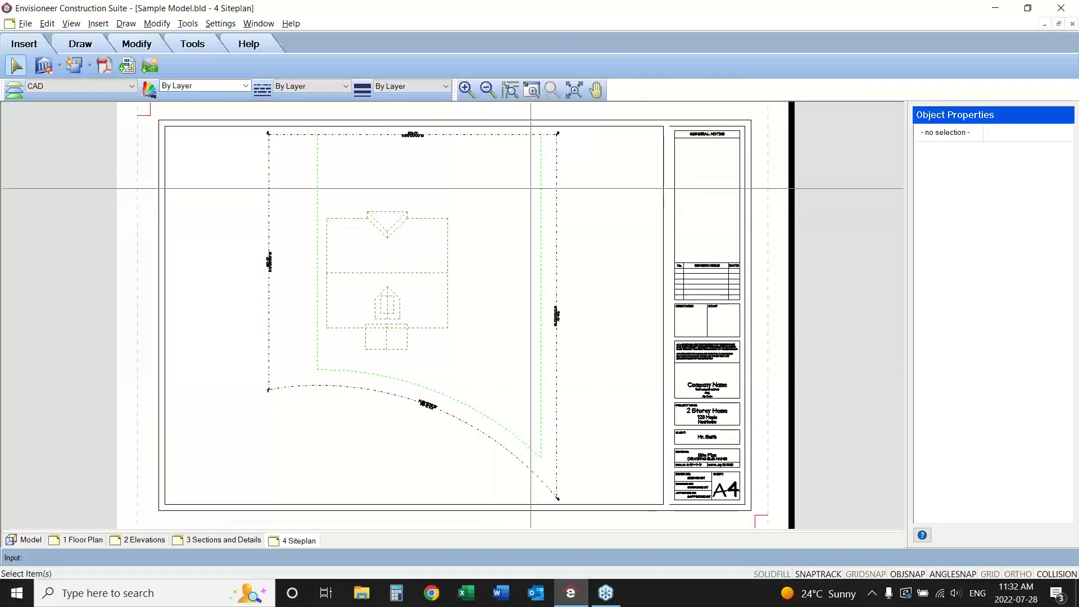
Dimension the horizontal gap between the house outline's lower-left corner and the green dashed setback line on the site plan.
right_click_drag(557, 162, 243, 375)
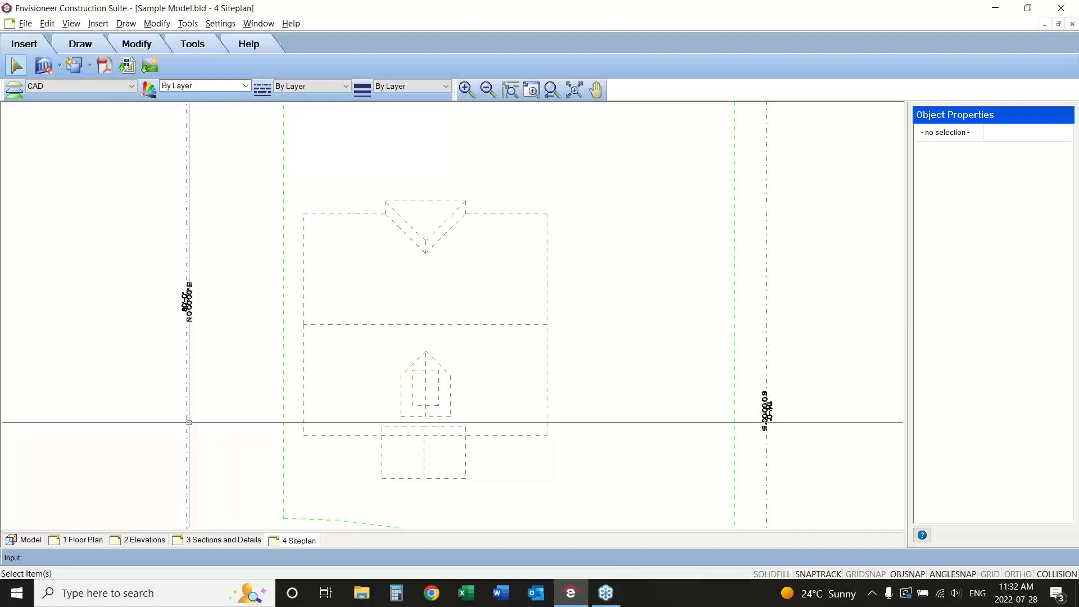
left_click(188, 23)
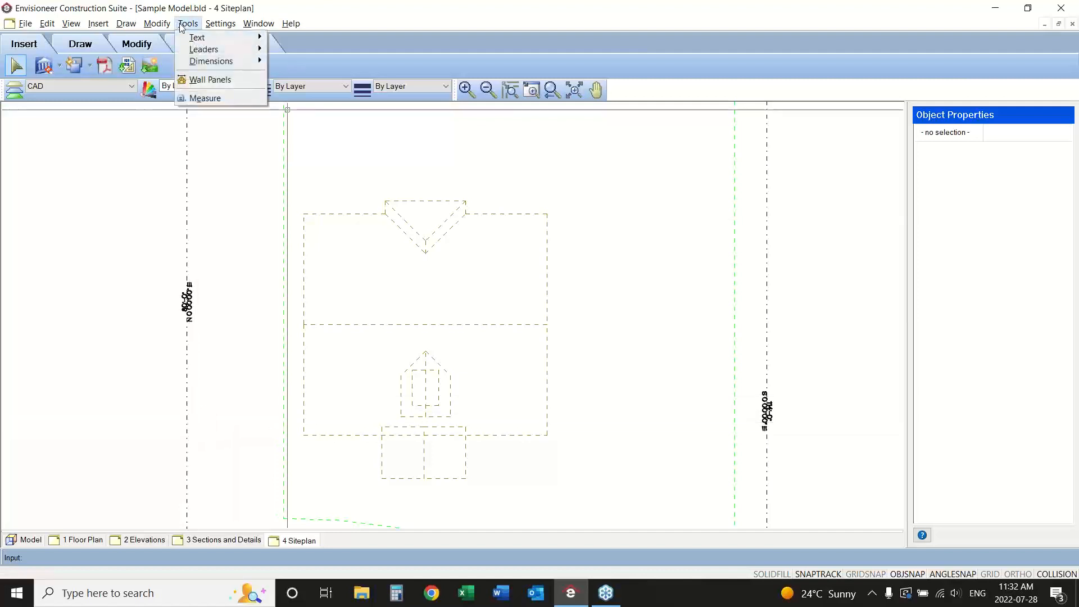
mouse_move(194, 62)
left_click(307, 61)
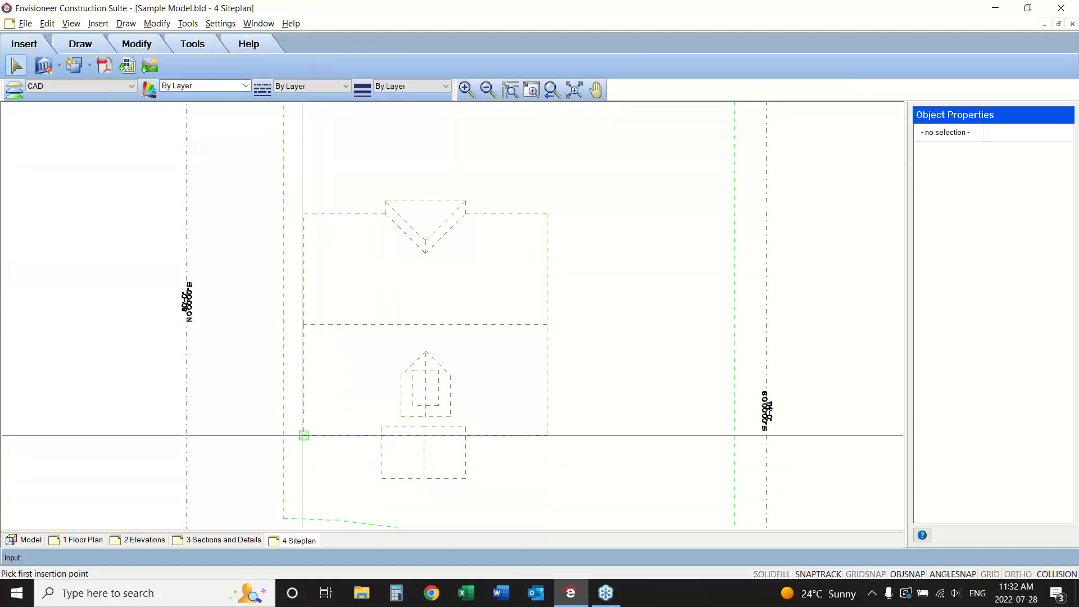
left_click(304, 435)
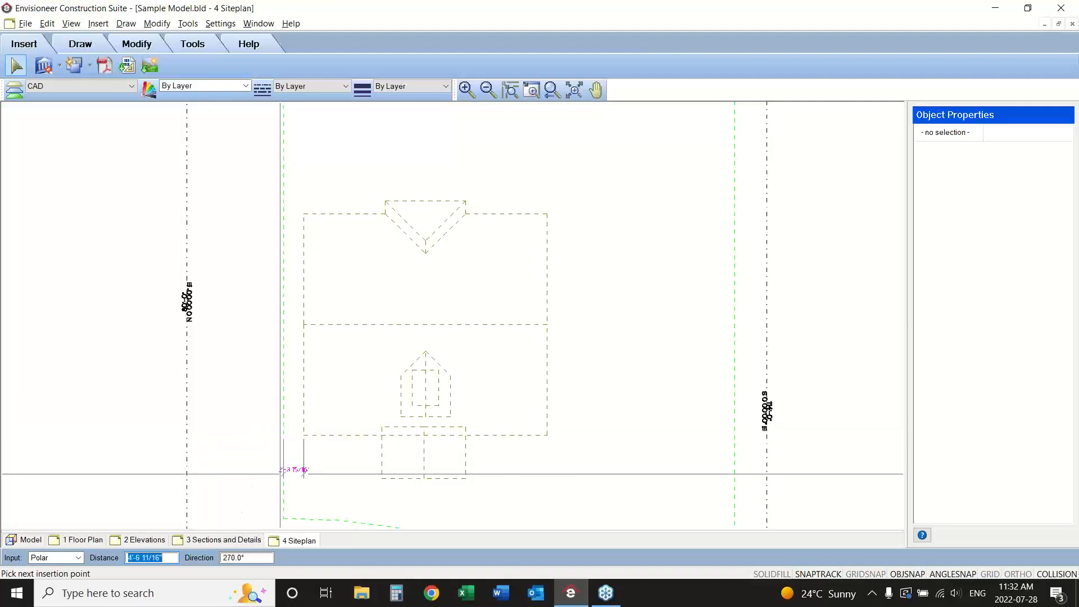
left_click(293, 474)
right_click(227, 408)
left_click(258, 416)
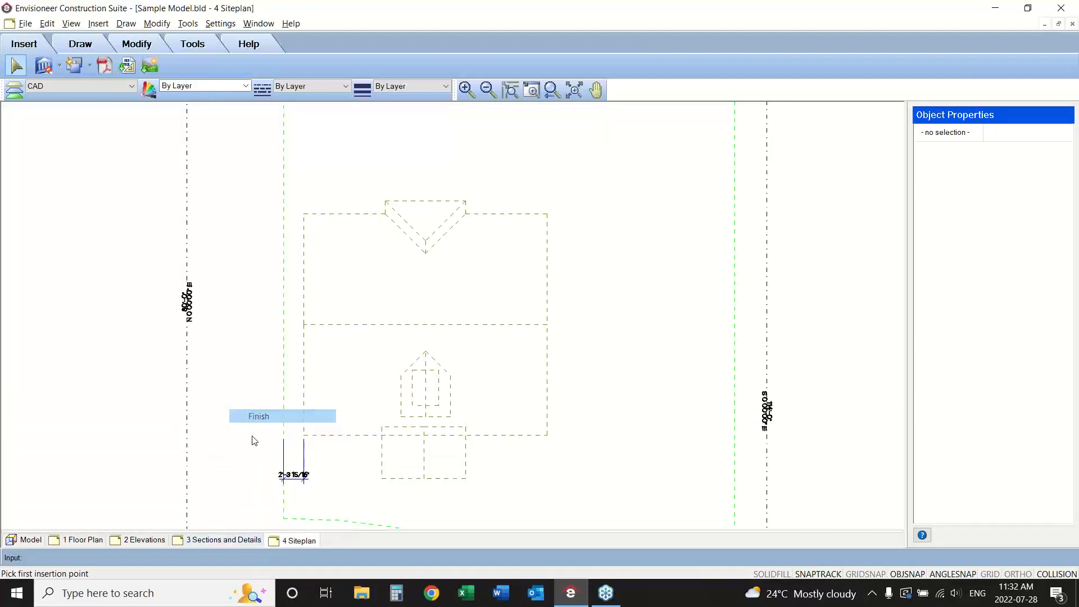
Examine the new setback dimension's scale and value scale properties and the site plan SmartView's redefine settings.
left_click(292, 474)
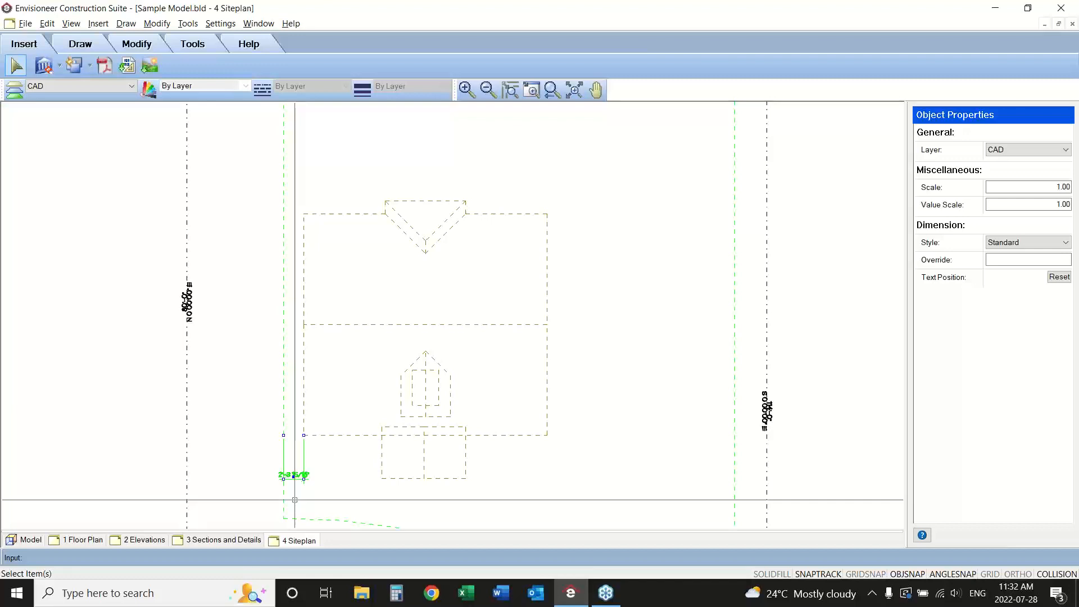
left_click(586, 456)
left_click(767, 359)
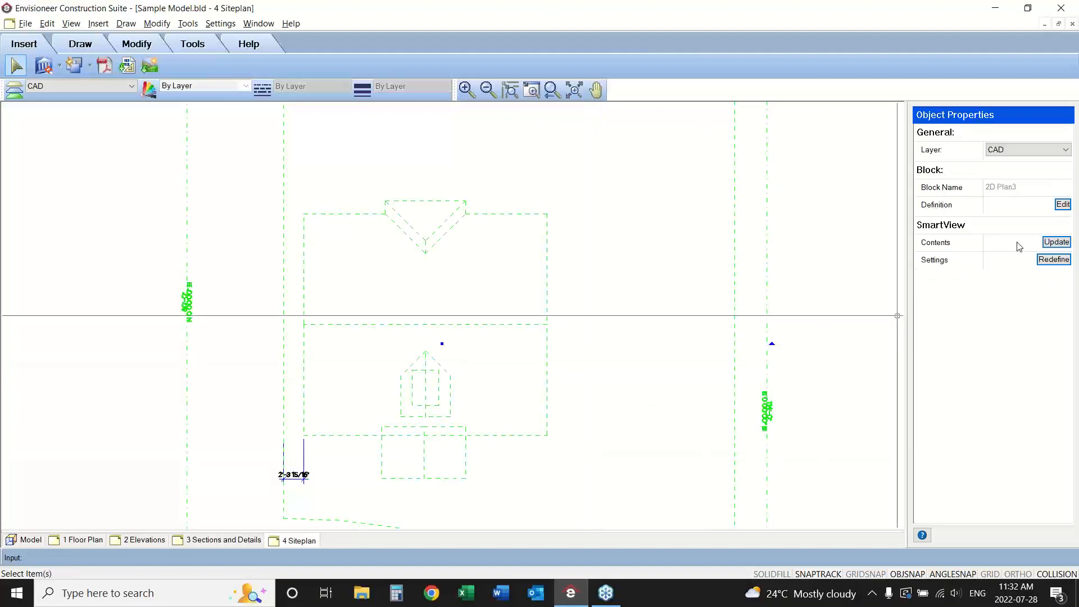
left_click(1049, 261)
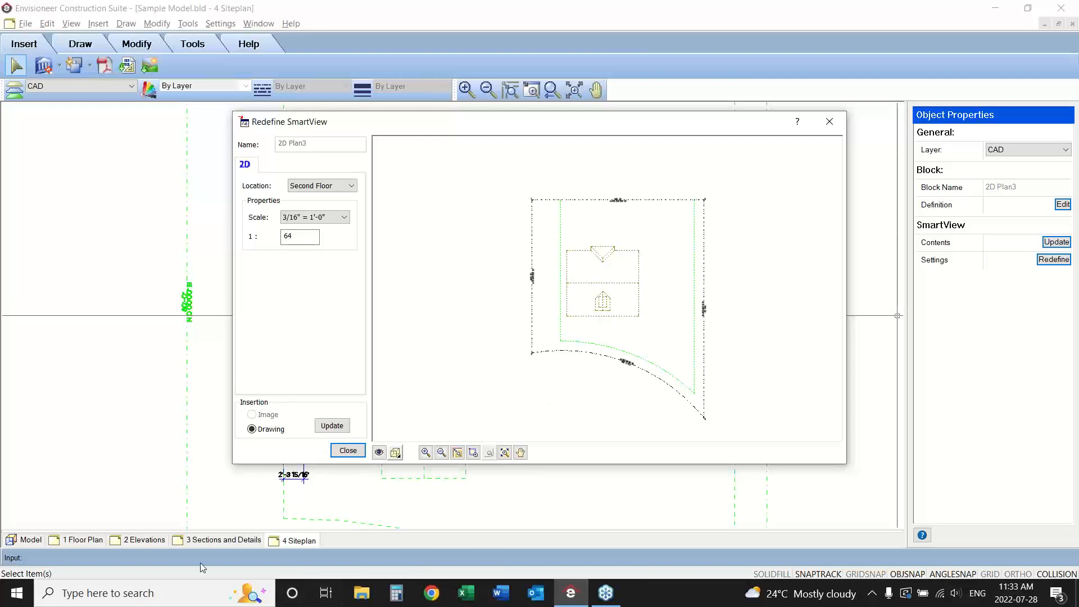
left_click(348, 450)
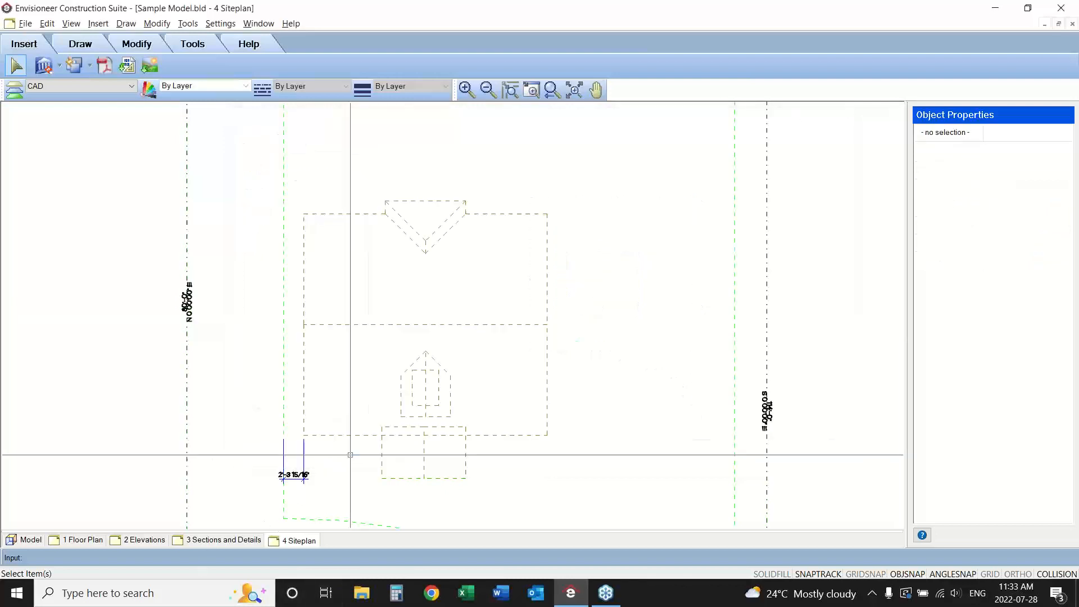
left_click(285, 474)
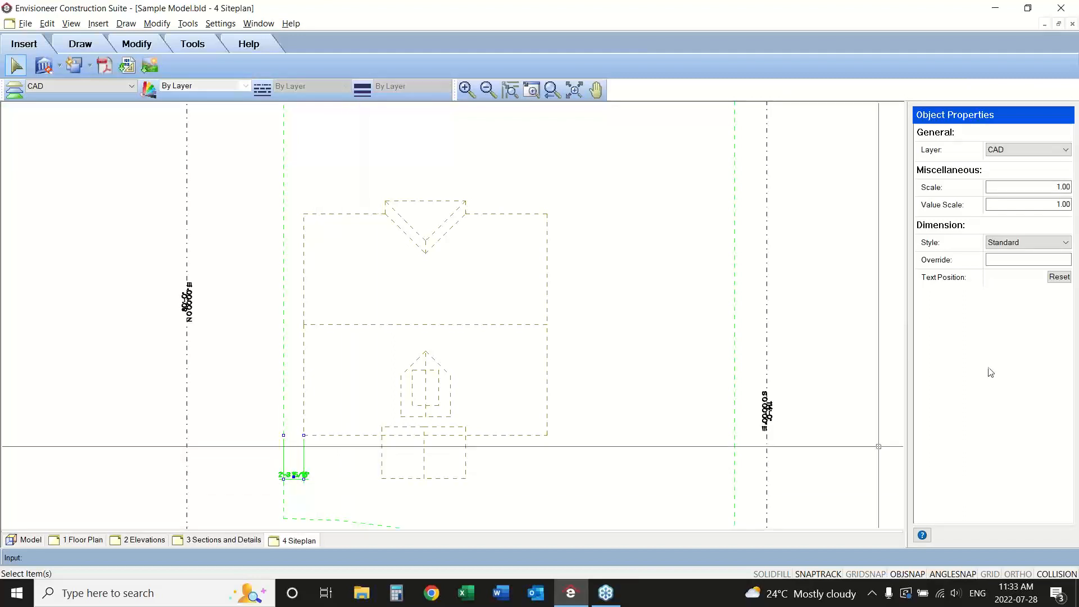
left_click(1045, 204)
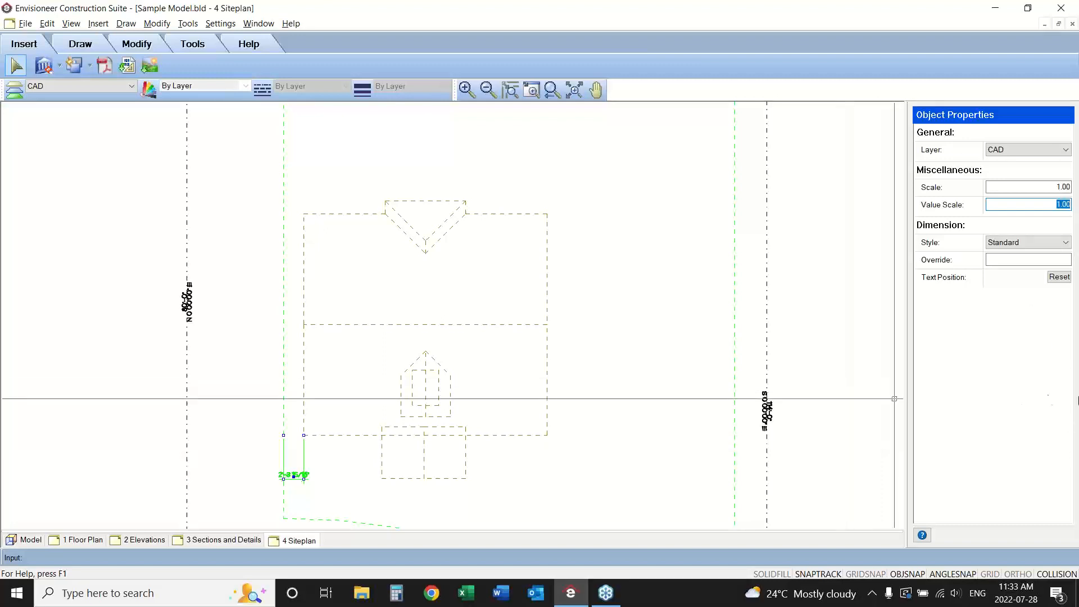
left_click(1078, 404)
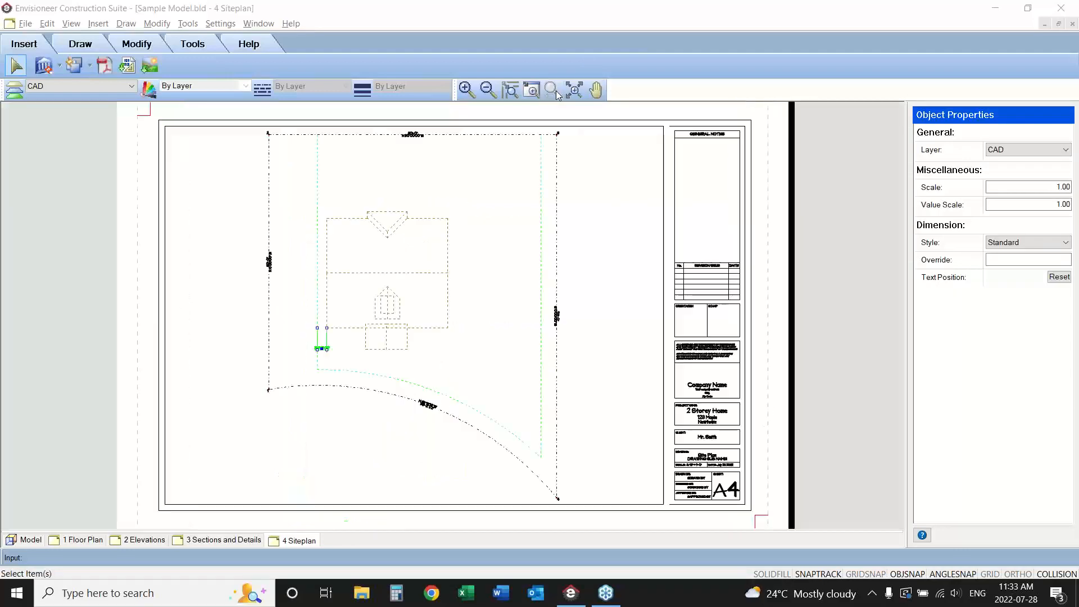
left_click(574, 90)
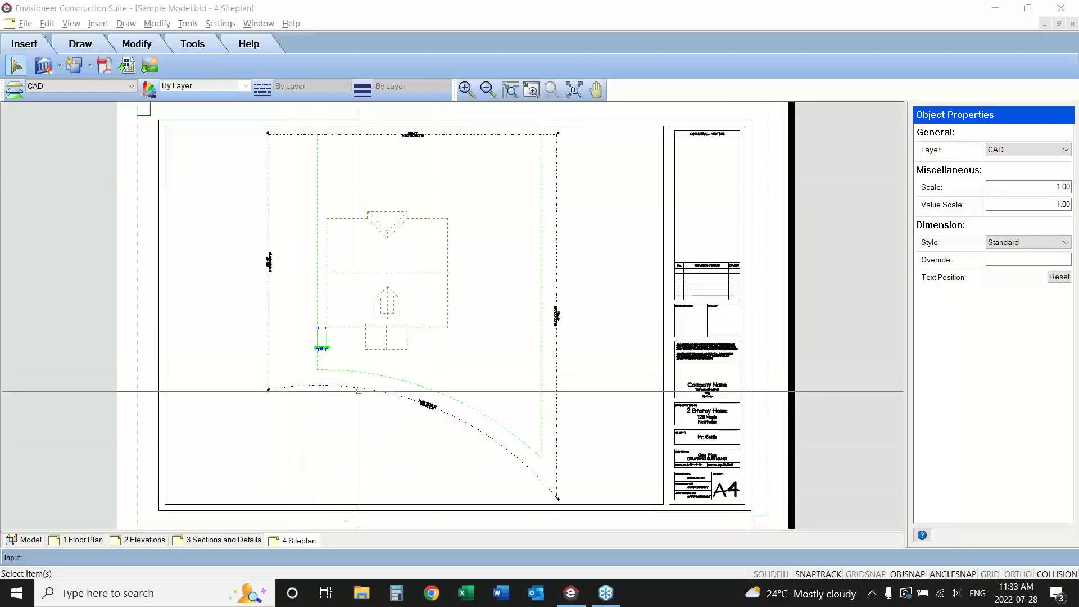
Set up printing of the Sections and Details sheet with the Soda PDF Desktop 14 printer and Arch D paper.
left_click(143, 540)
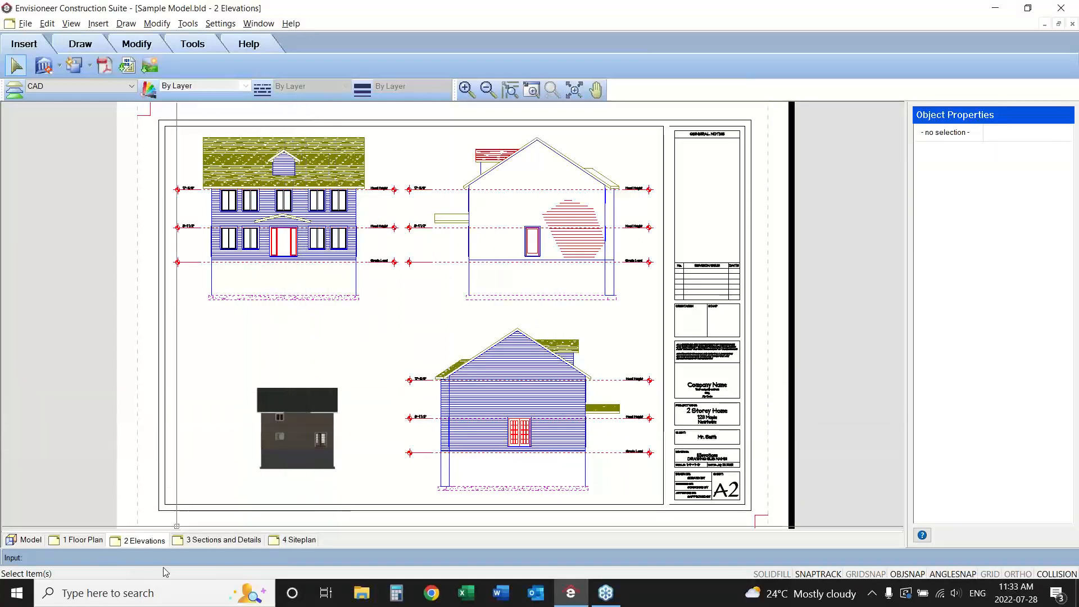
left_click(225, 540)
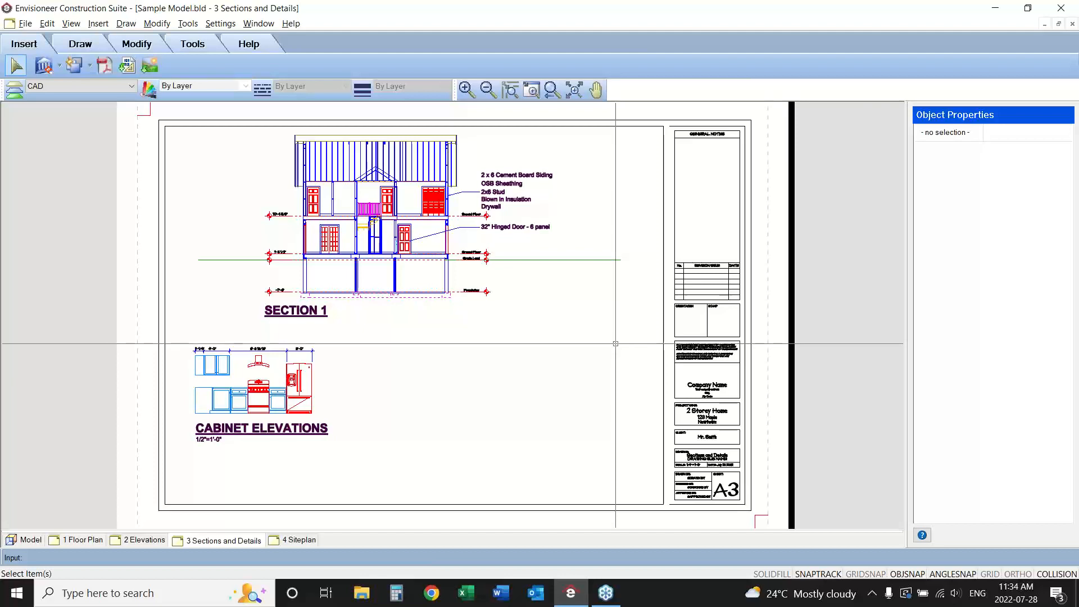
left_click(26, 24)
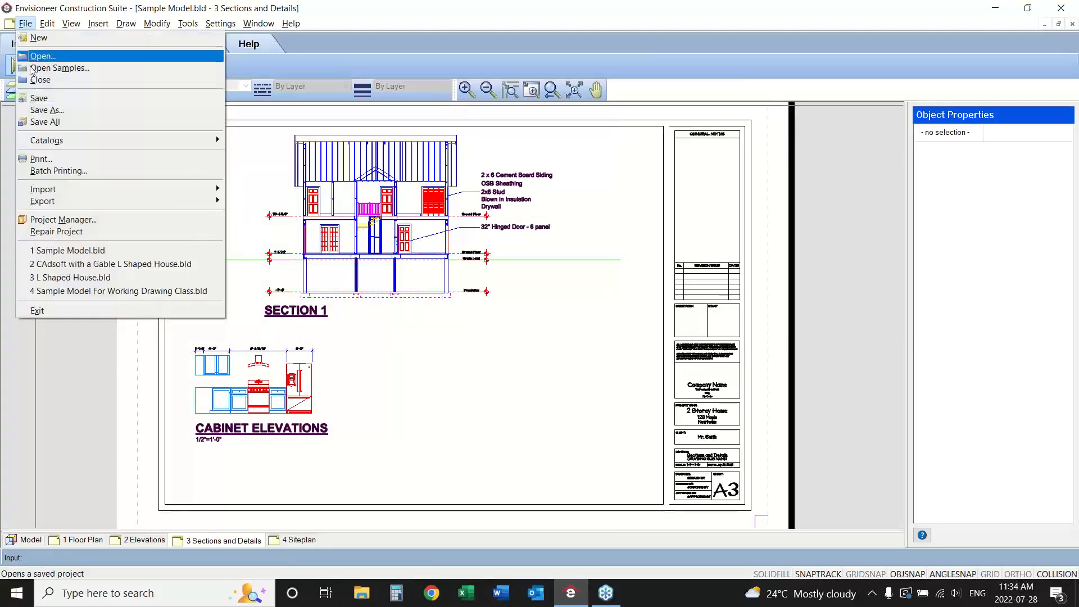
left_click(42, 163)
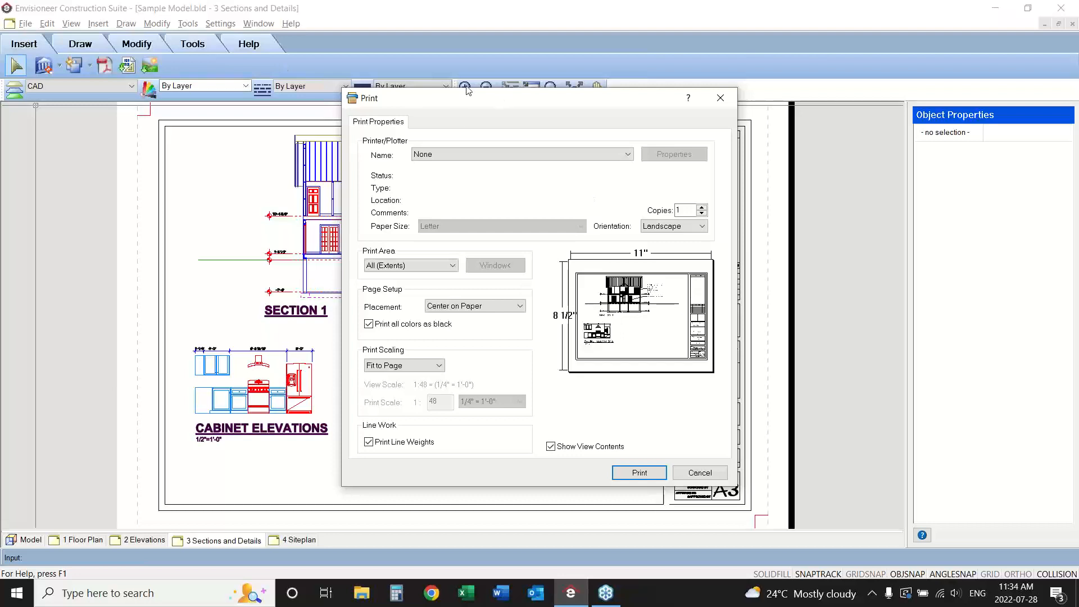
left_click(456, 155)
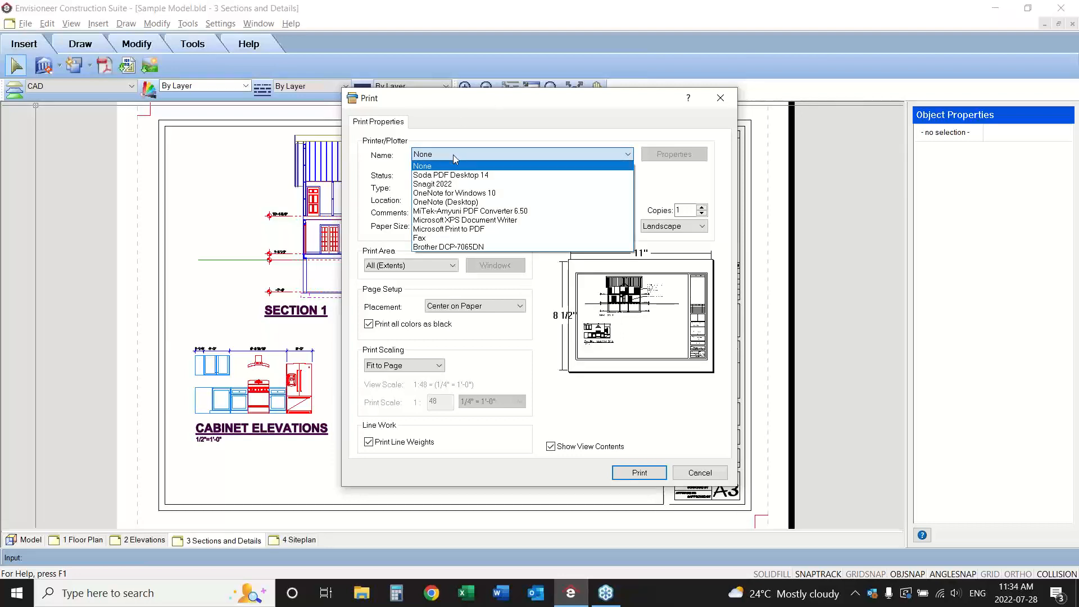
left_click(454, 176)
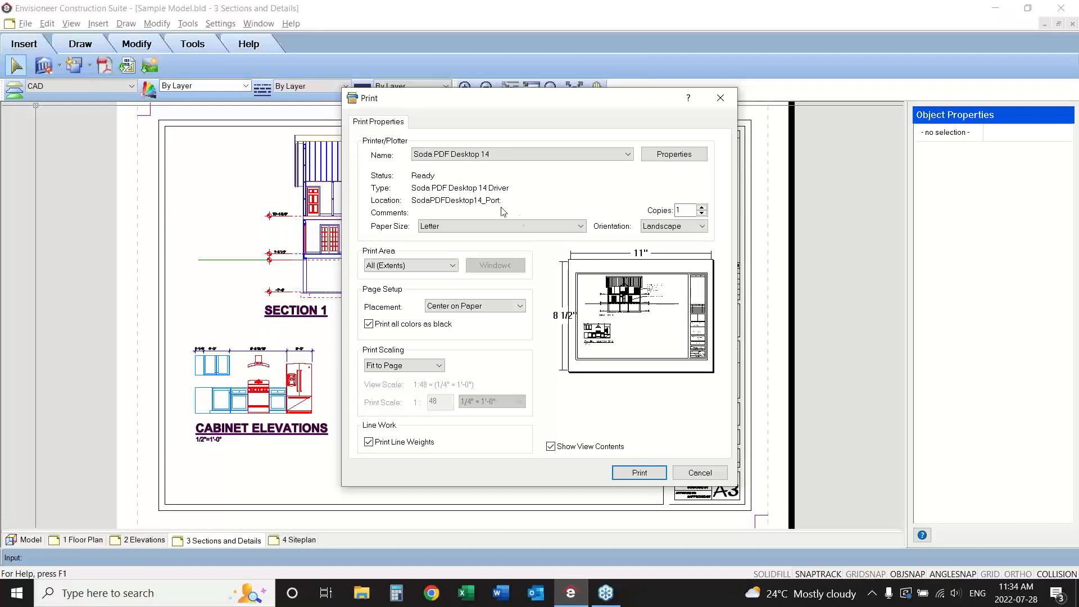
left_click(571, 227)
left_click_drag(580, 246, 563, 456)
left_click(463, 419)
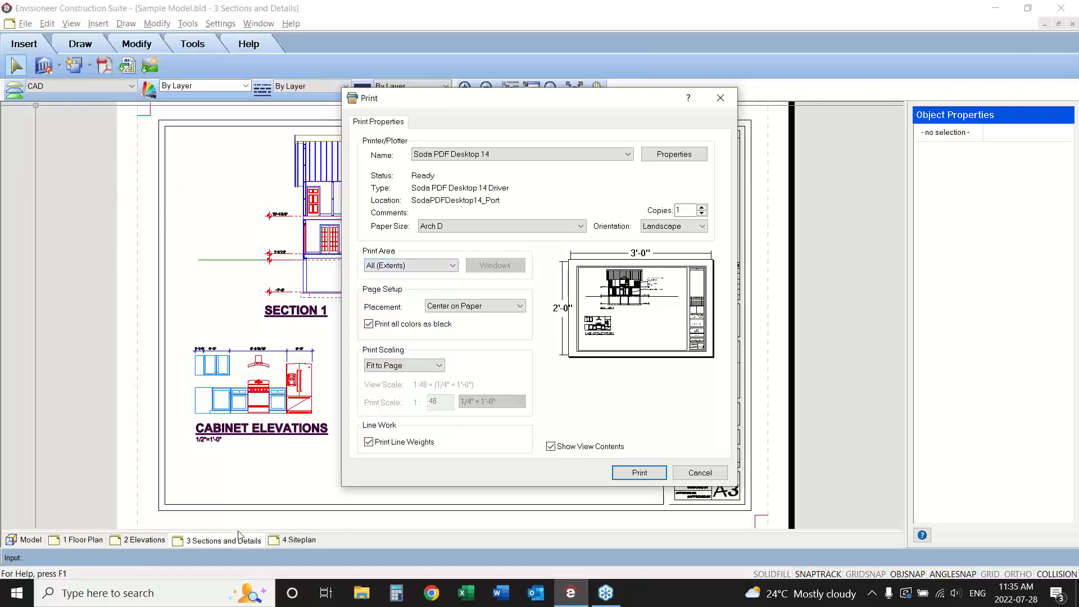
Set the print area to a window spanning the sheet's opposite corner marks around the title block border.
left_click(447, 267)
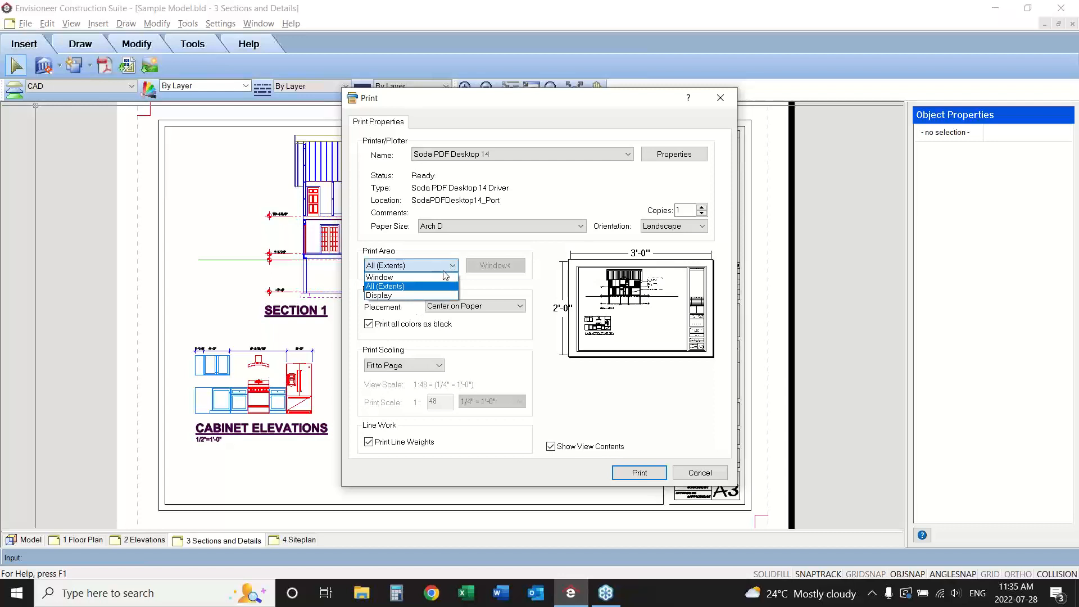
left_click(413, 278)
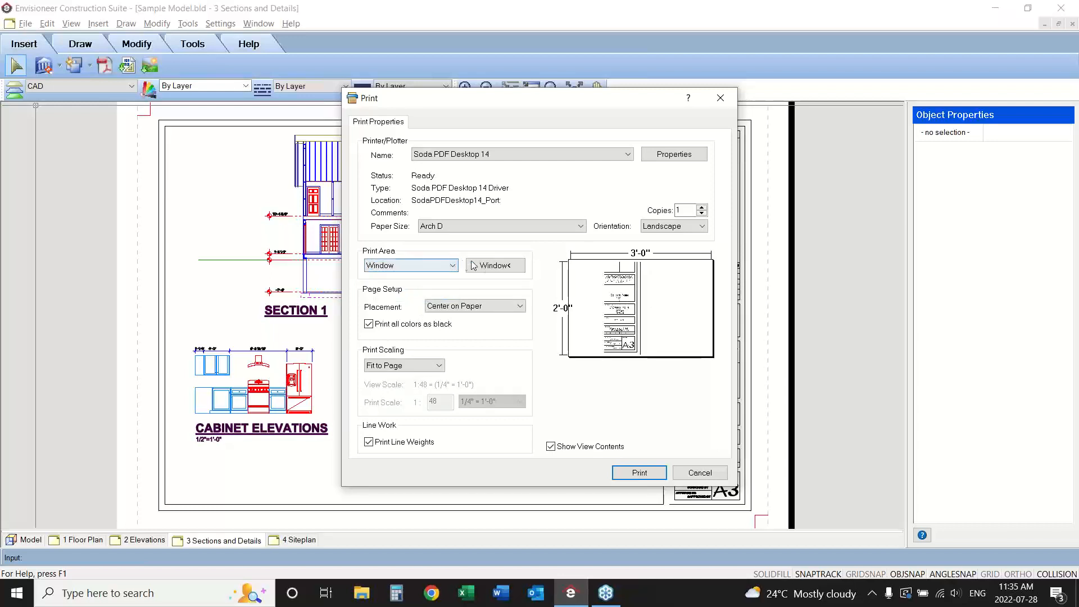
left_click(495, 265)
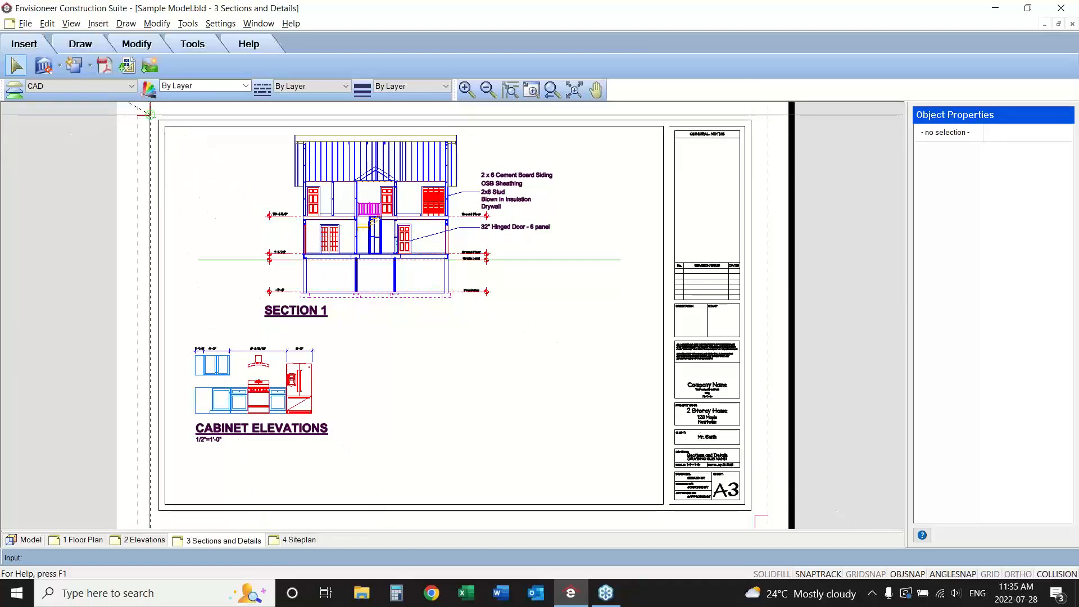
left_click(150, 115)
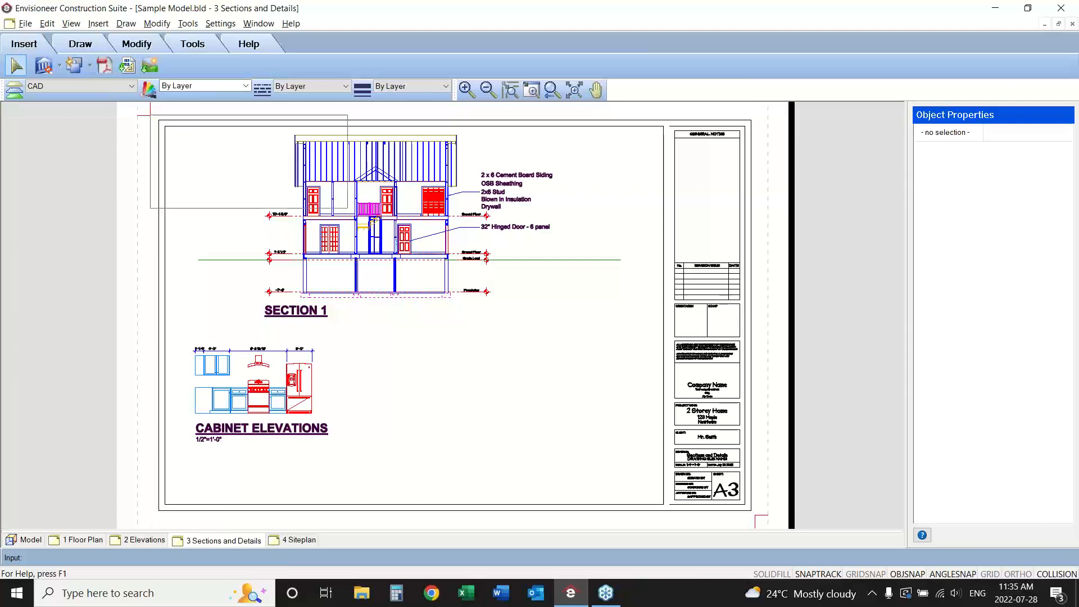
left_click(755, 514)
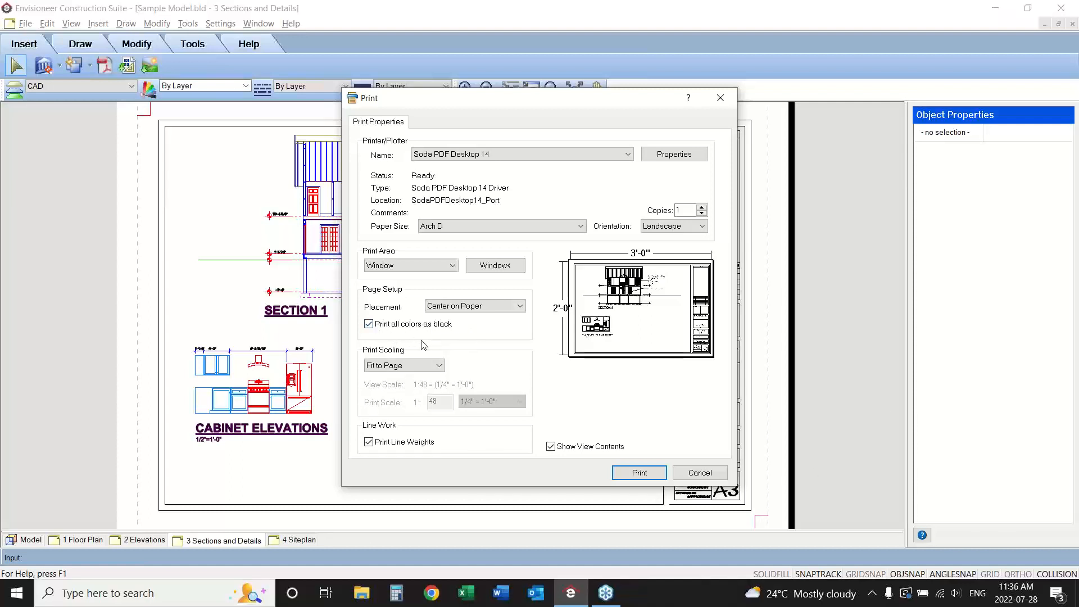
Set the print scaling to Print to Scale and turn off printing all colors as black.
left_click(402, 365)
left_click(400, 386)
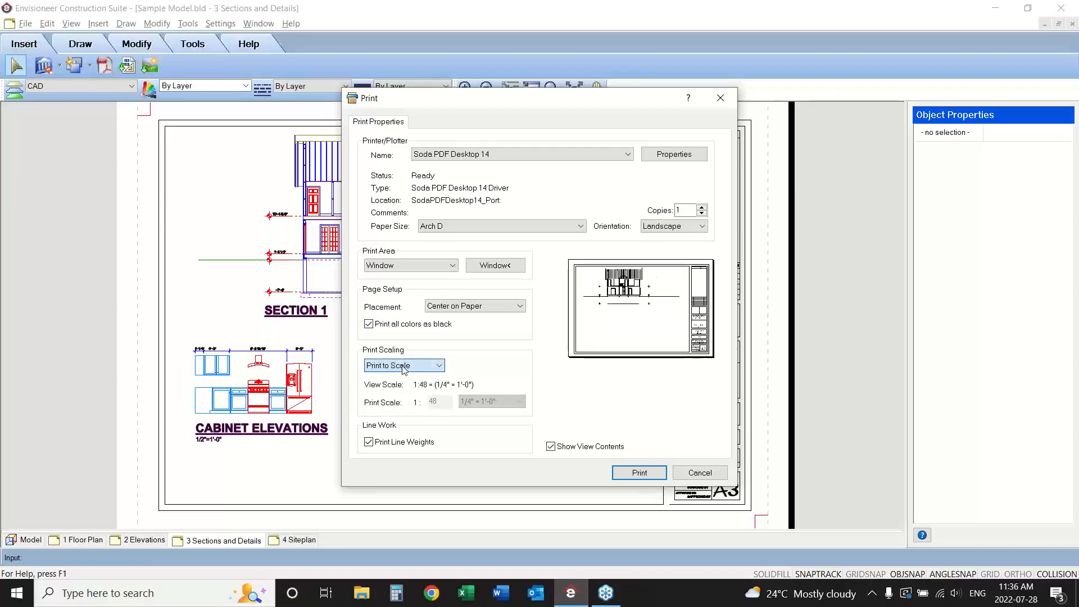
left_click(397, 365)
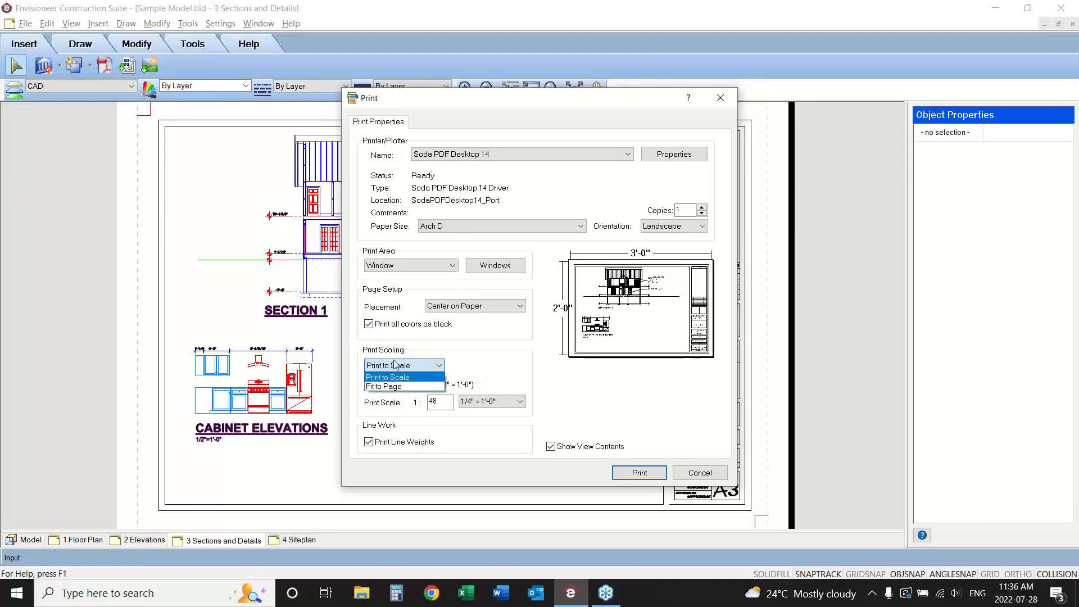
left_click(488, 361)
left_click(367, 325)
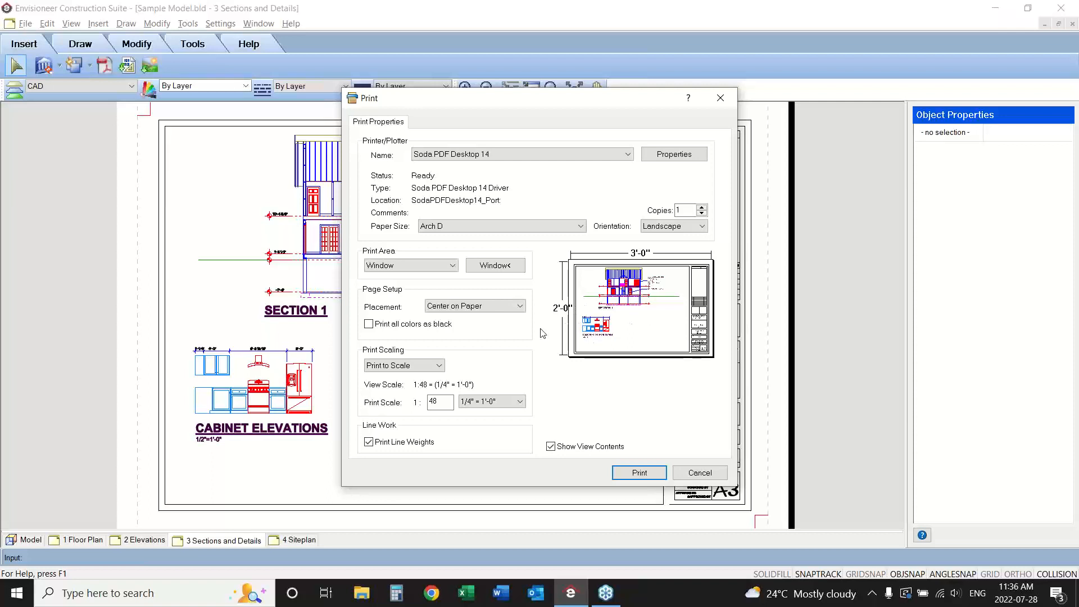
Turn on printing all colors as black and print the Sections and Details sheet.
left_click(369, 324)
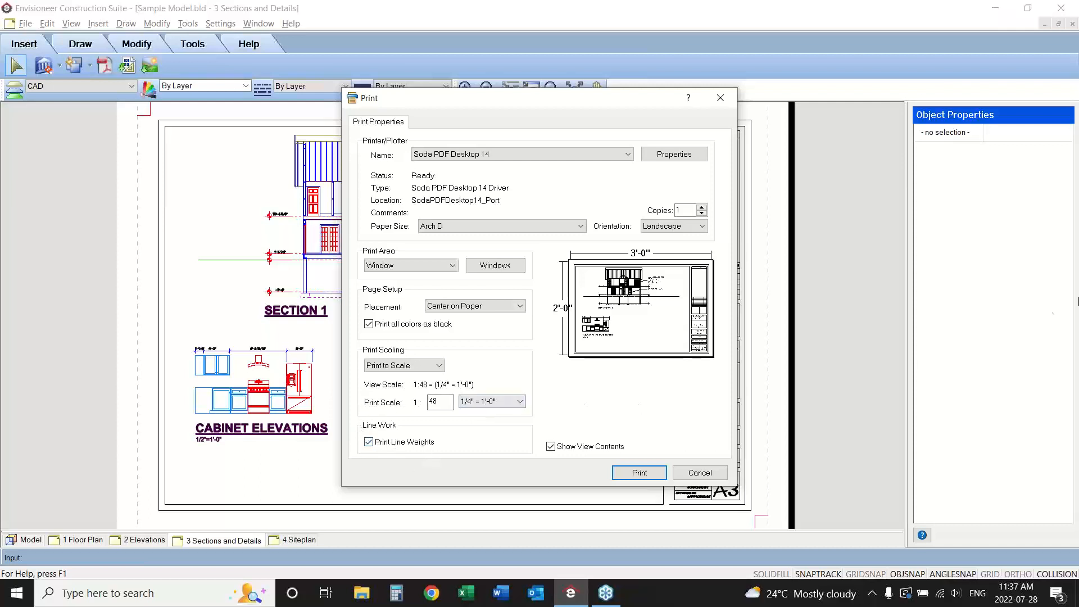
left_click(1067, 309)
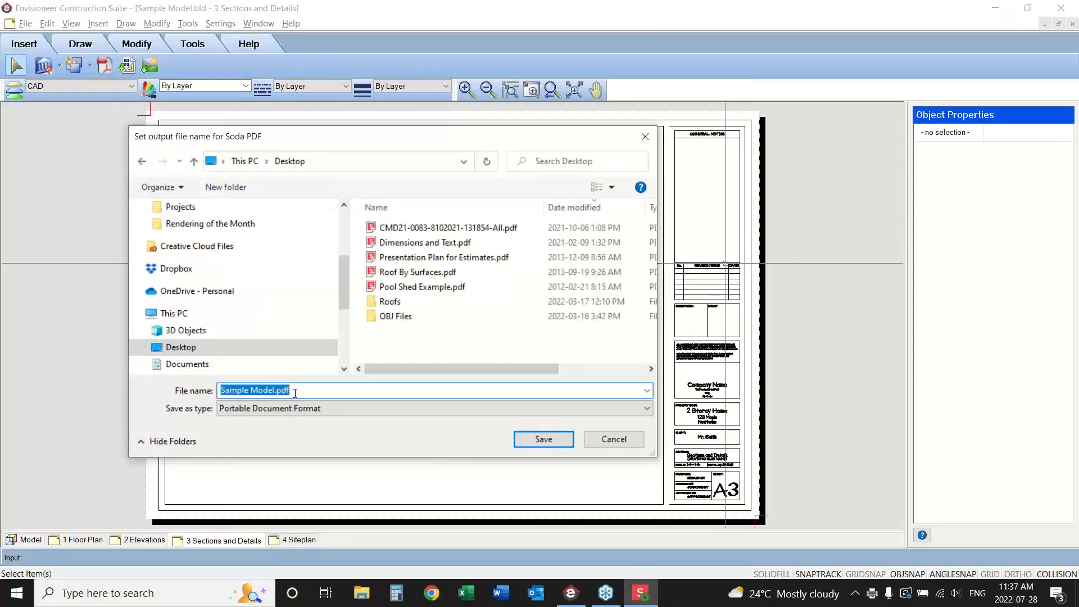
Save the printed sheet on the Desktop as "Sample Model Sections and Details.pdf".
left_click(276, 389)
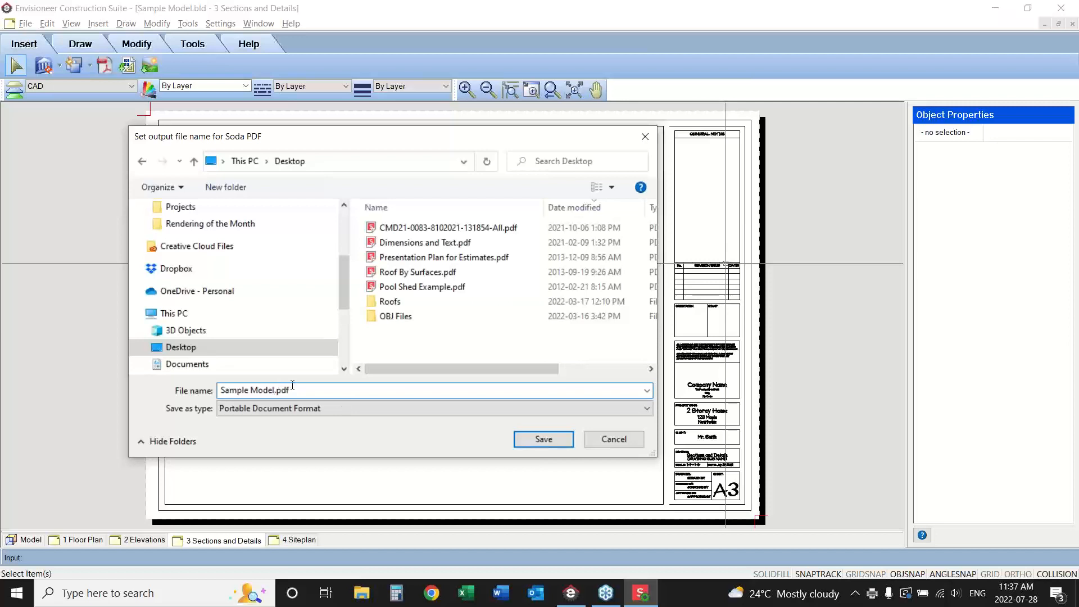
type("fLOOR pLAN sHEET")
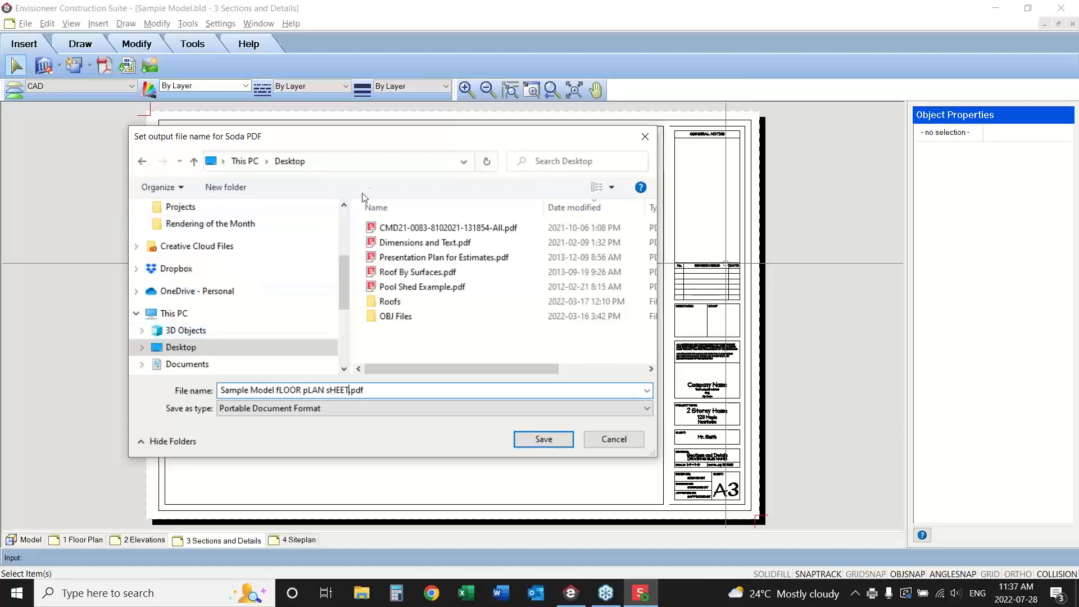
left_click_drag(378, 137, 530, 151)
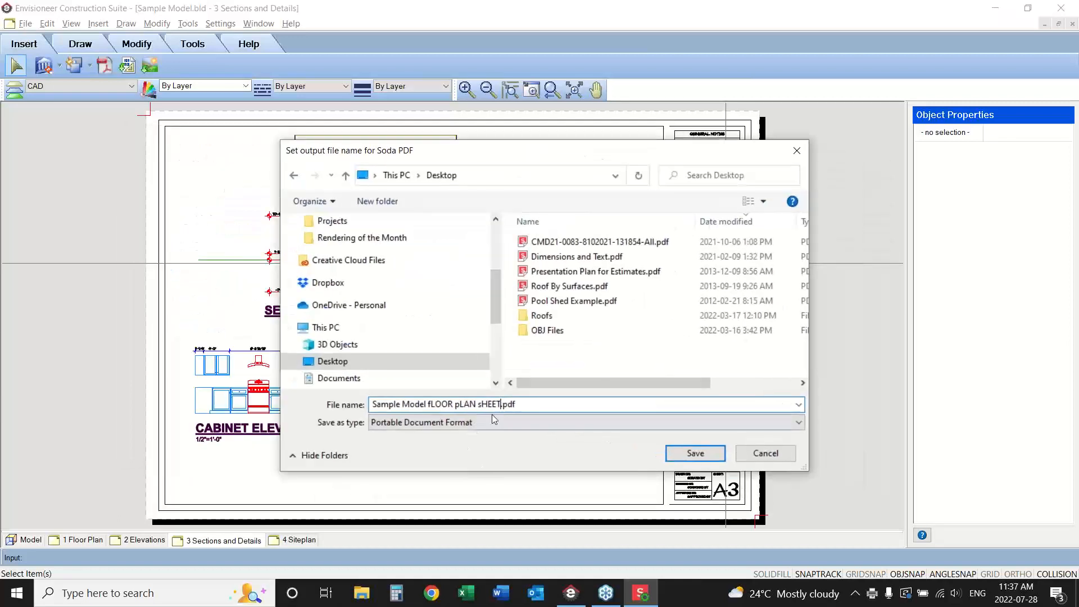
key("BackSpace")
key("BackSpace")
key("BackSpace")
key("BackSpace")
key("BackSpace")
key("BackSpace")
key("BackSpace")
key("BackSpace")
key("BackSpace")
key("BackSpace")
key("BackSpace")
key("BackSpace")
key("BackSpace")
key("BackSpace")
key("BackSpace")
key("BackSpace")
key("Caps_Lock")
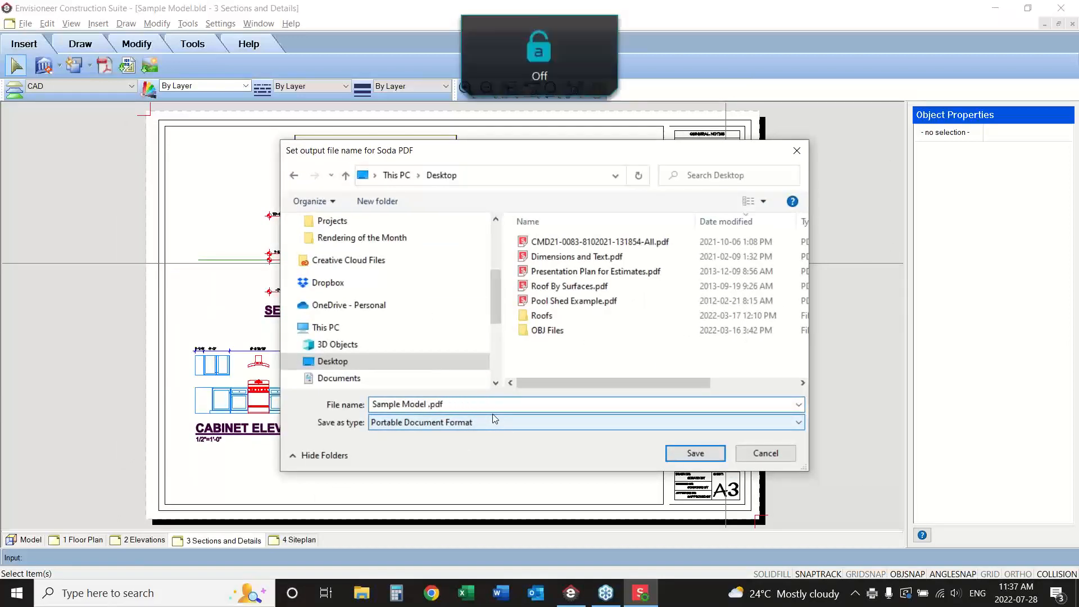
type("Sections and D")
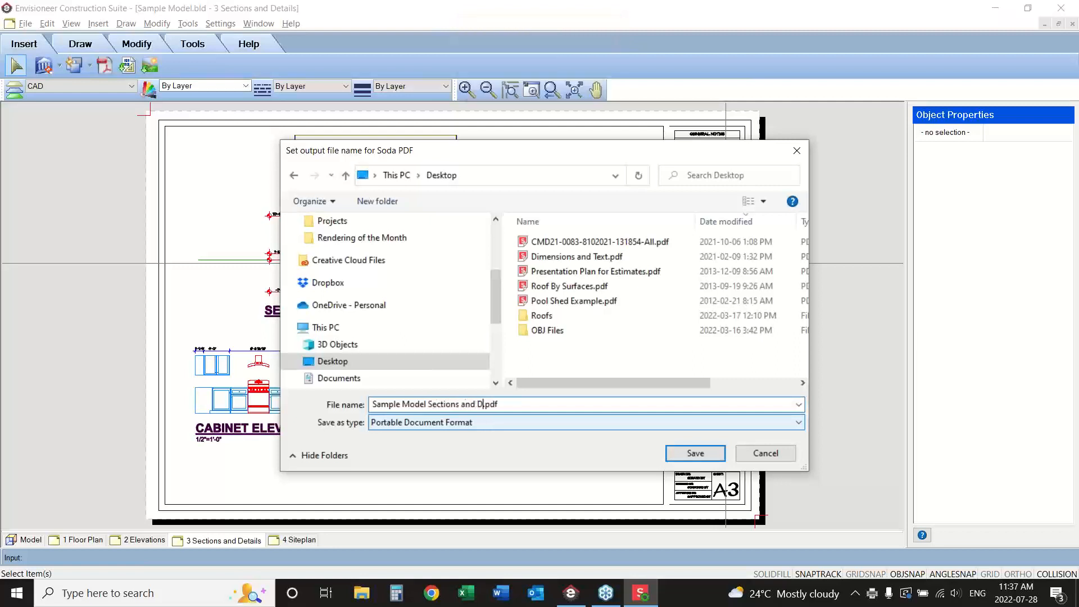
type("etails")
left_click(695, 453)
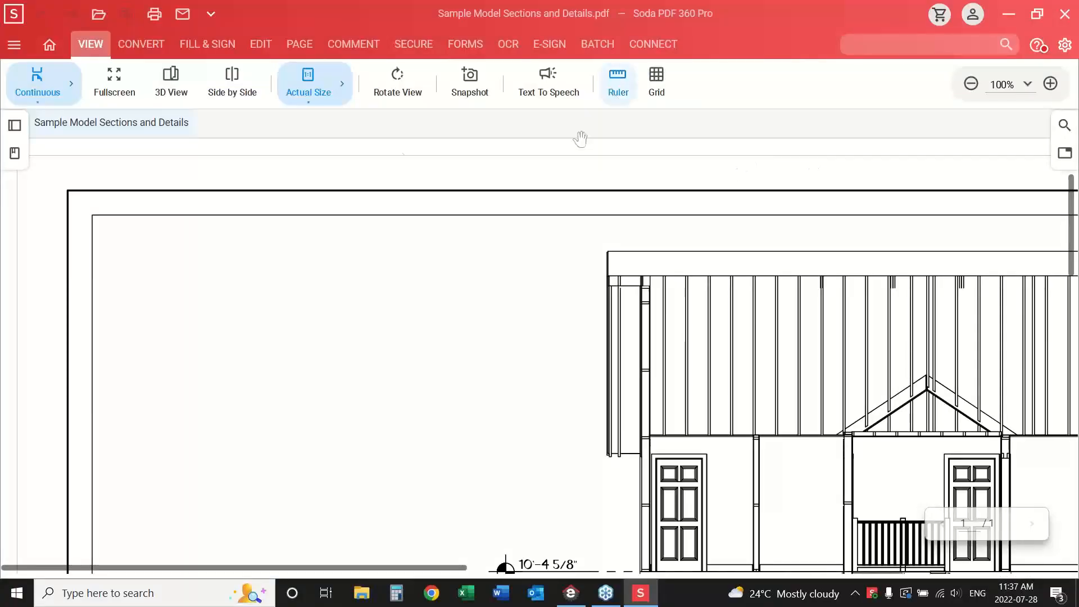
Fit the PDF page to the window width and examine the section, its notes, the cabinet elevations and the title block.
left_click(308, 94)
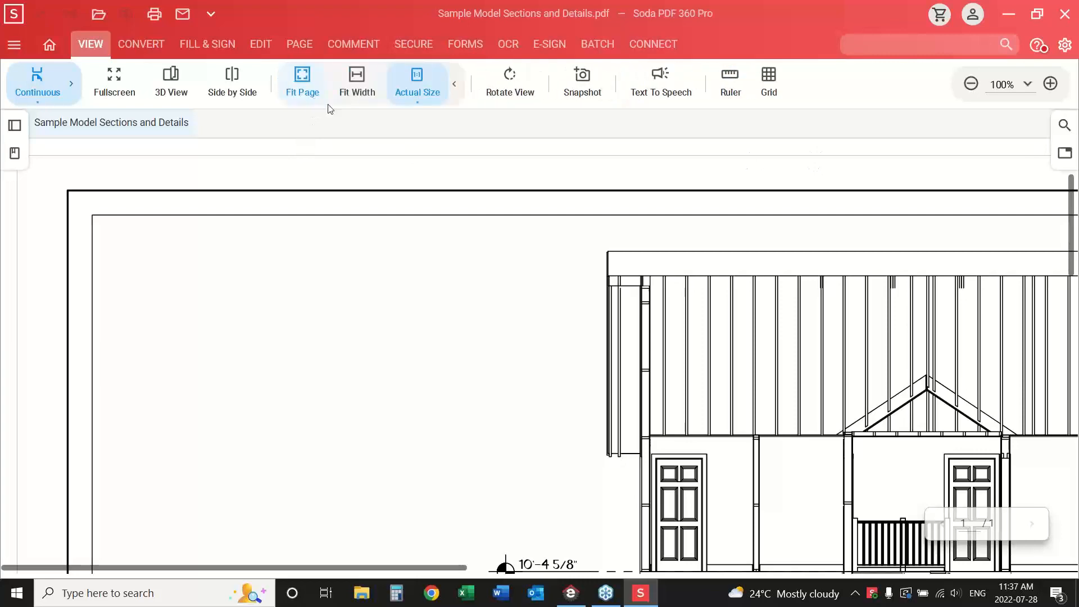
left_click(357, 90)
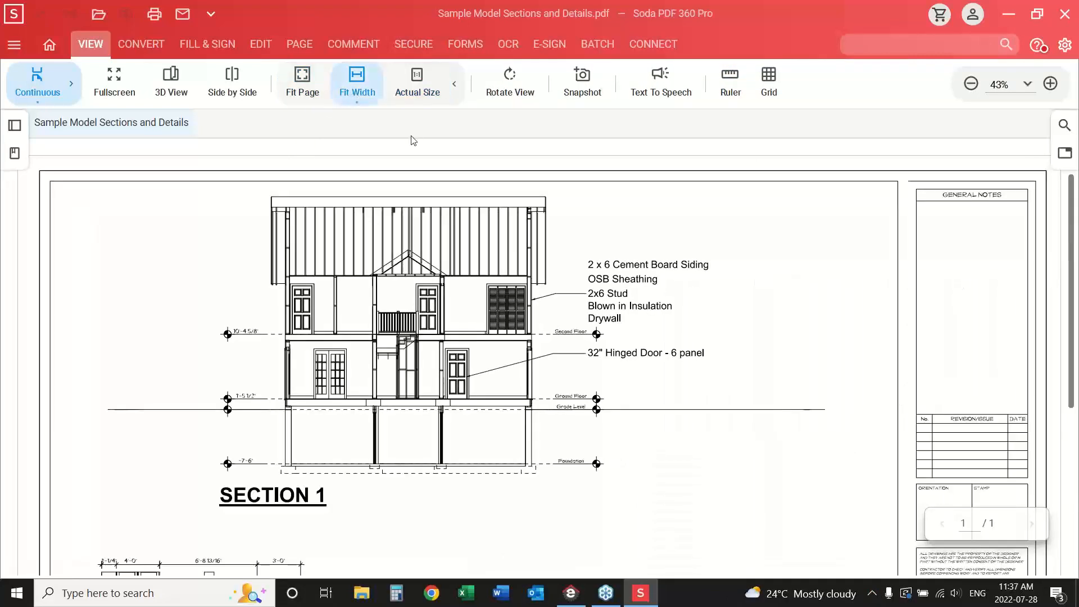
scroll(820, 346, "down", 2)
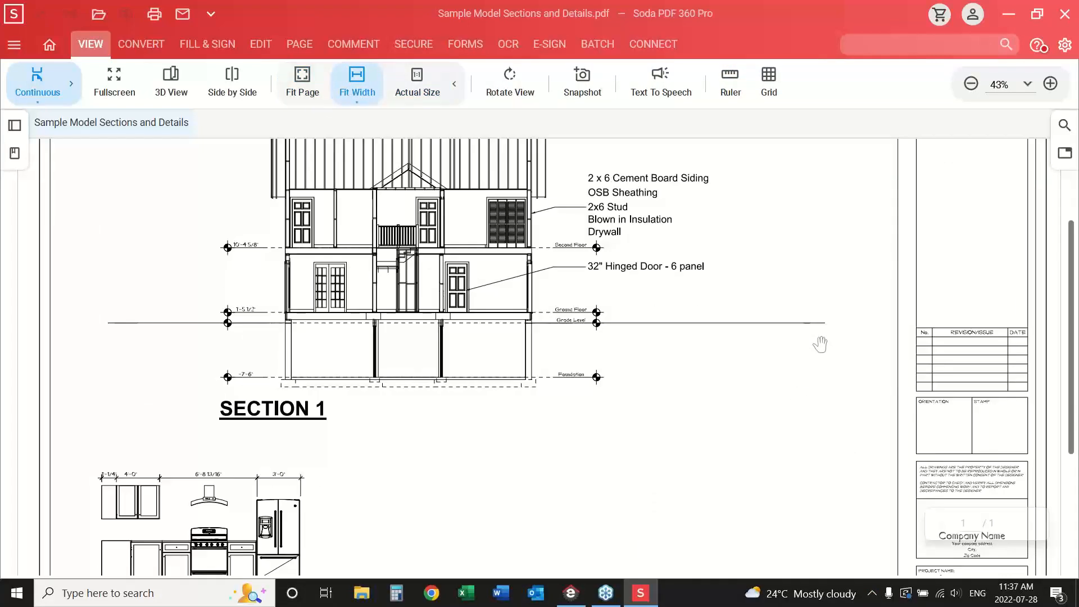
scroll(820, 344, "down", 1)
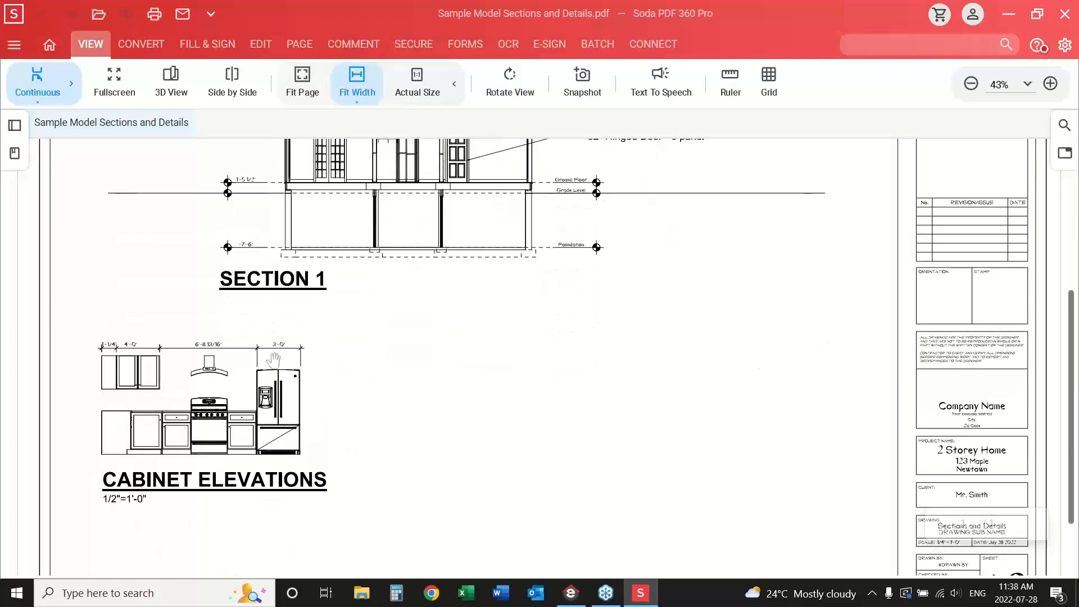
scroll(465, 397, "down", 2)
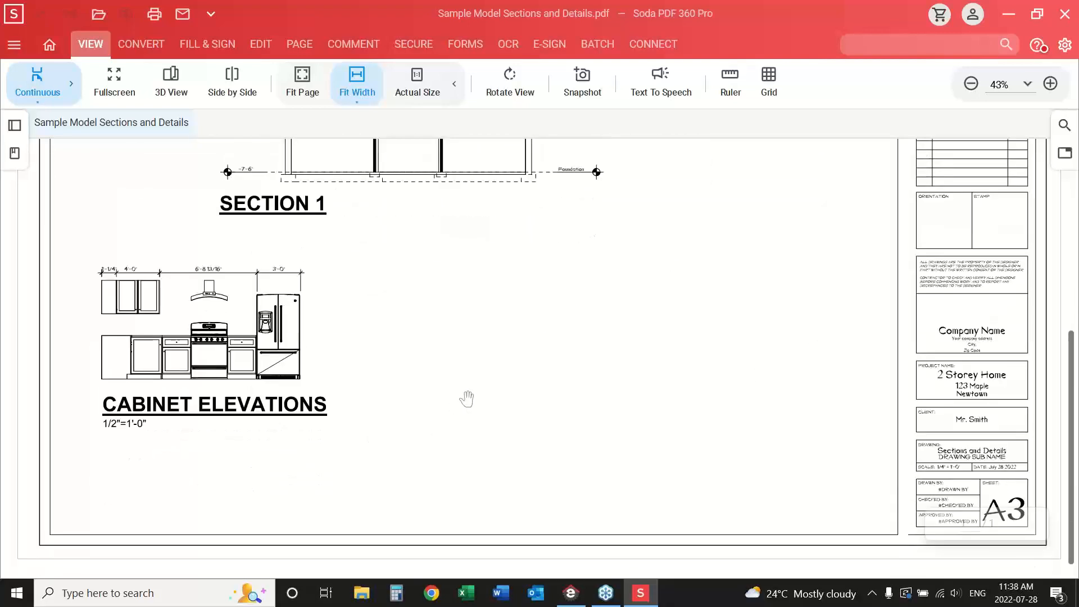
scroll(466, 398, "up", 5)
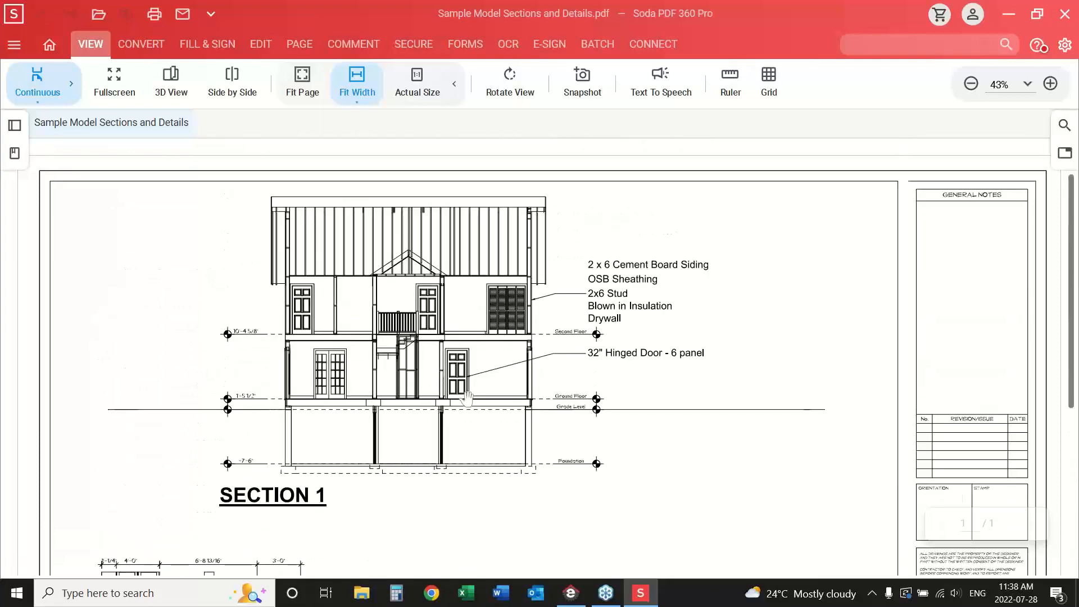
scroll(467, 398, "down", 4)
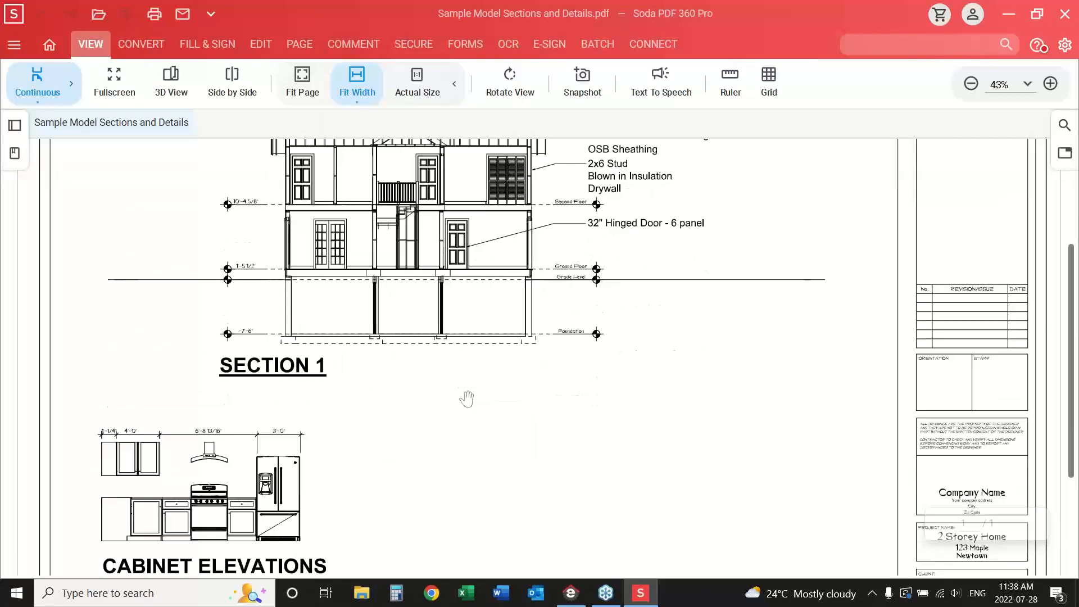
scroll(465, 395, "up", 2)
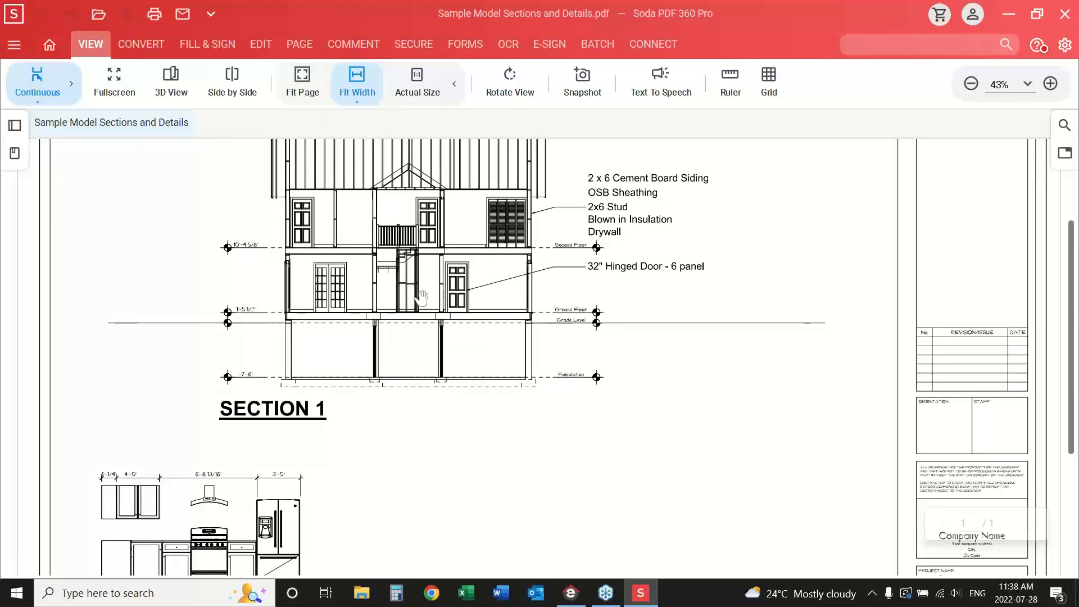
scroll(388, 437, "down", 3)
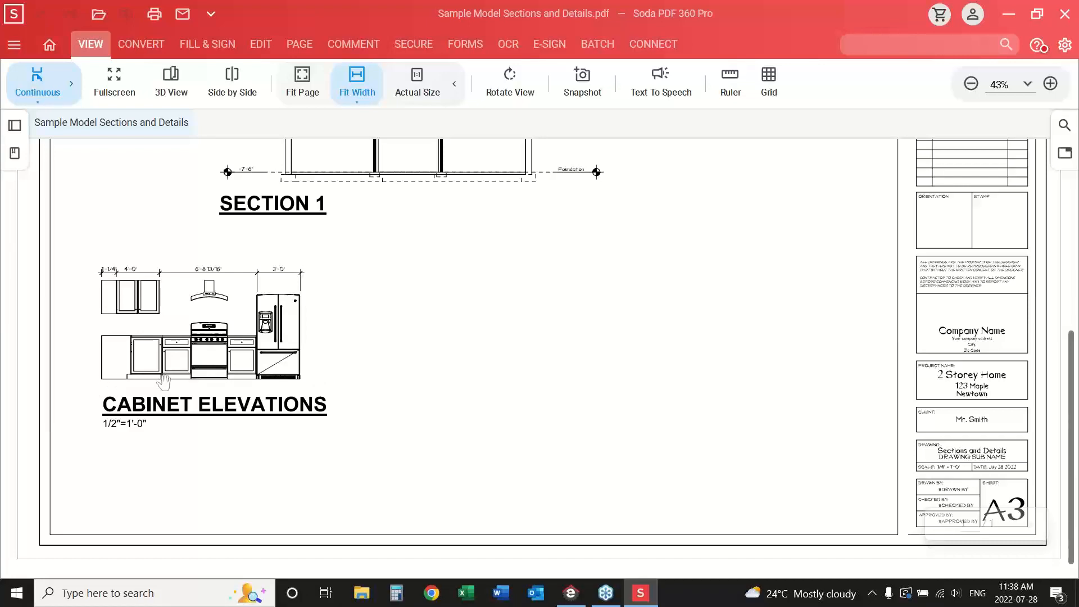
scroll(423, 313, "up", 3)
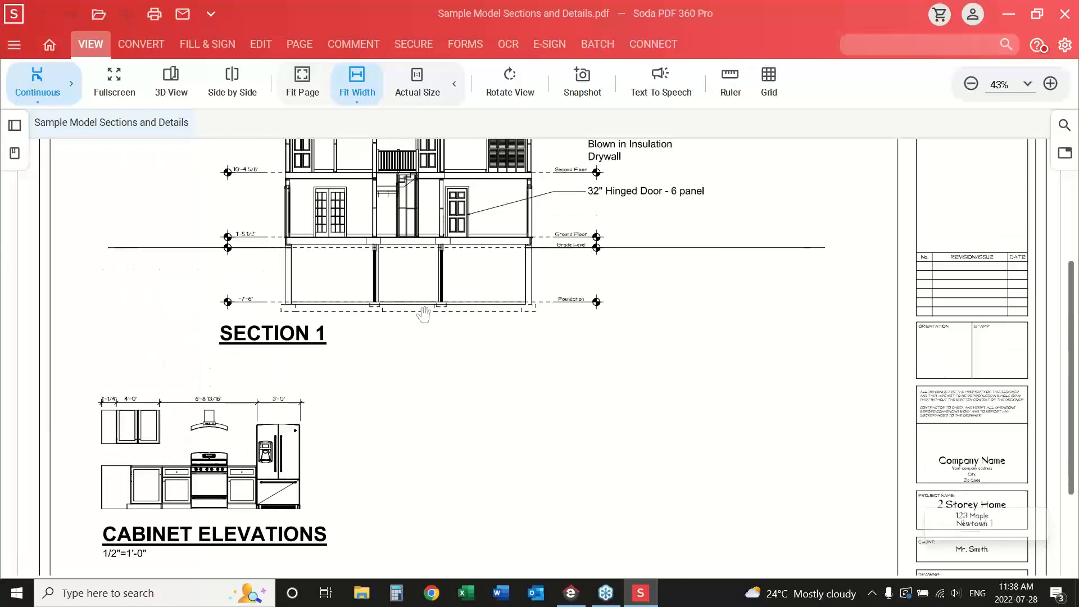
scroll(423, 313, "up", 3)
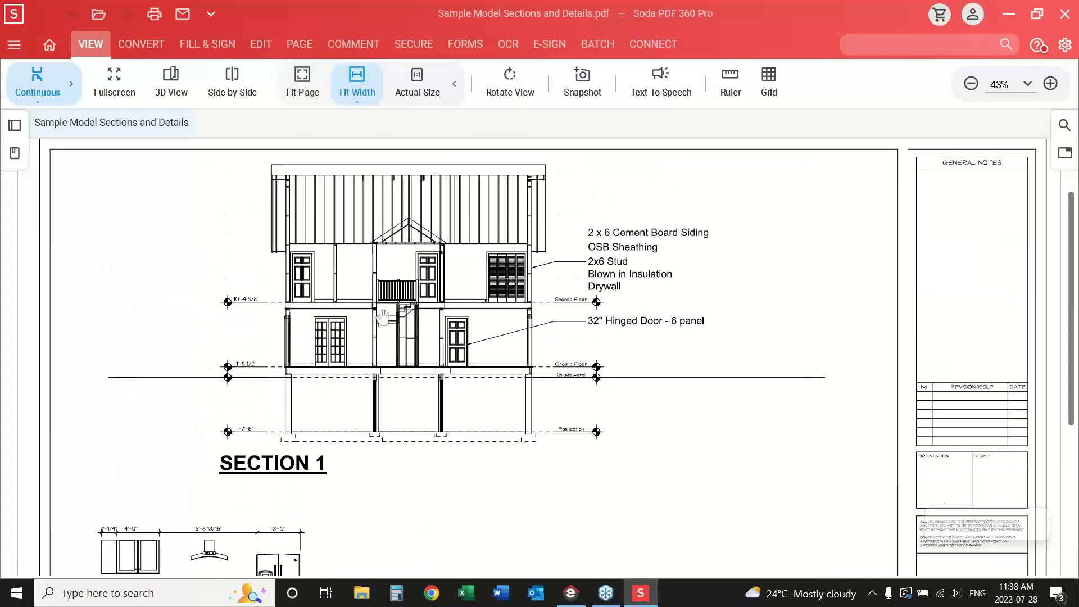
scroll(382, 317, "down", 5)
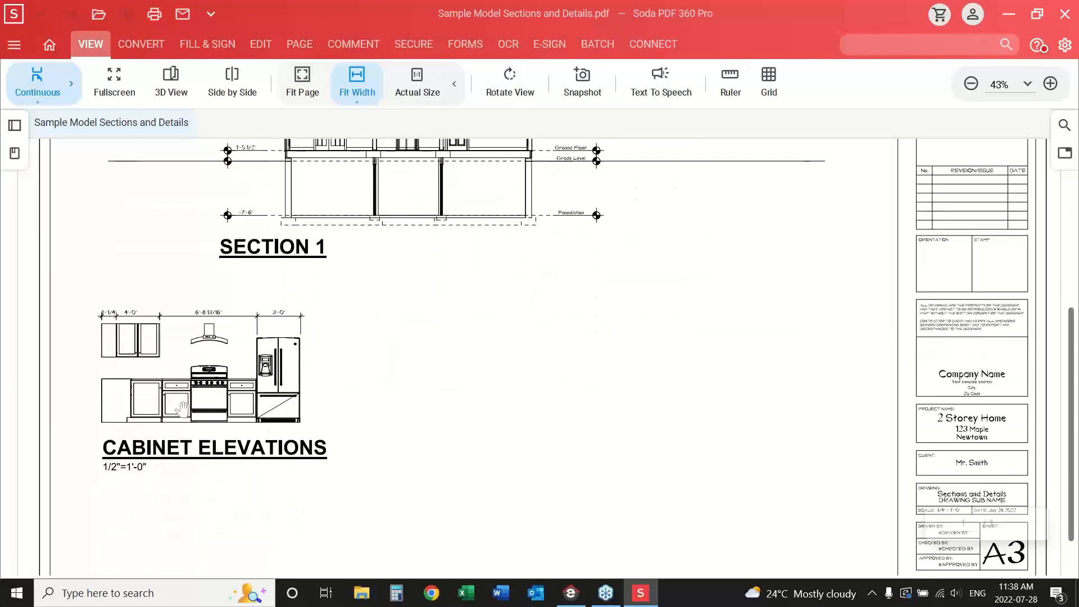
scroll(455, 418, "down", 1)
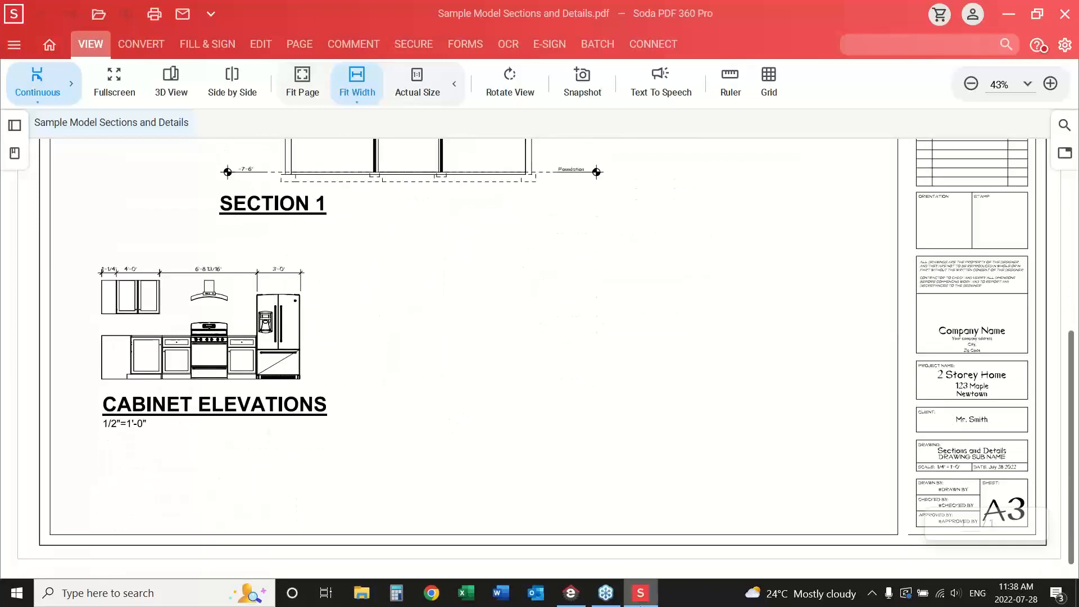
Switch back to Envisioneer, check the Siteplan sheet and return to the Model view showing more of the lot around the house.
left_click(571, 600)
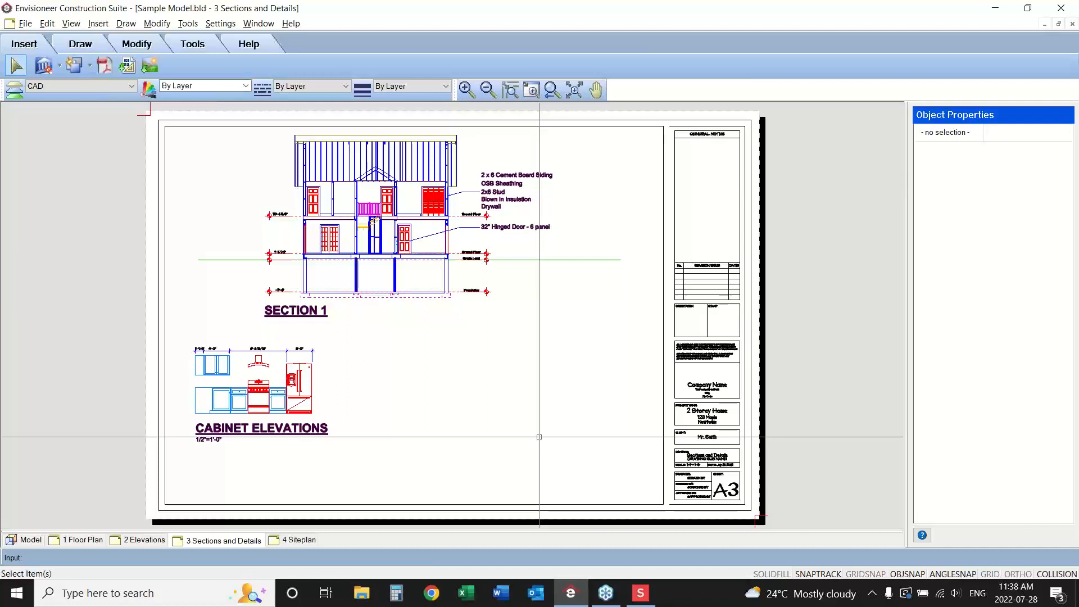
left_click(1062, 312)
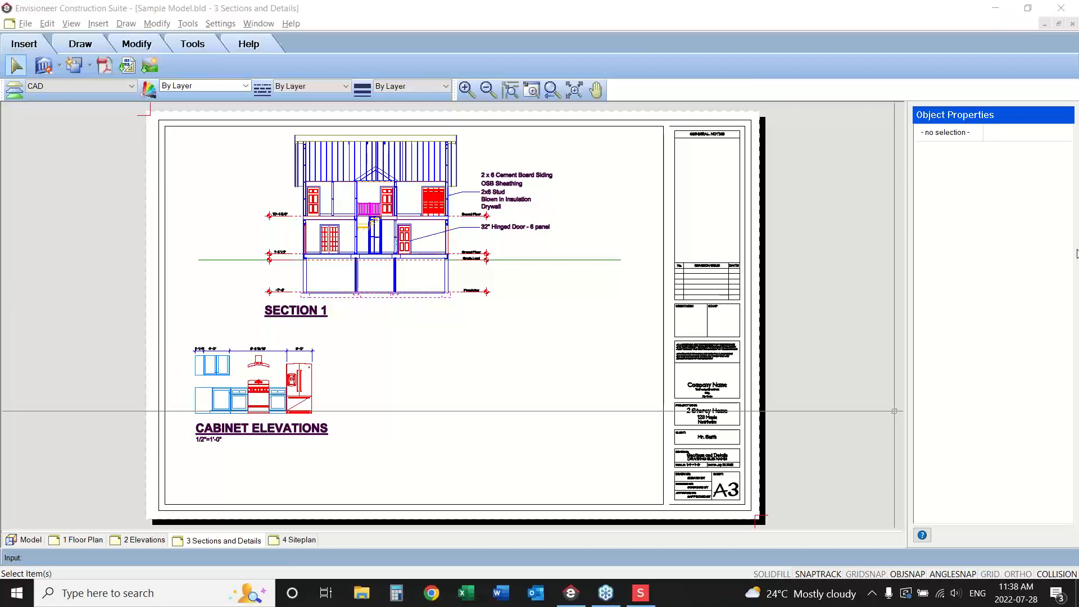
left_click(297, 540)
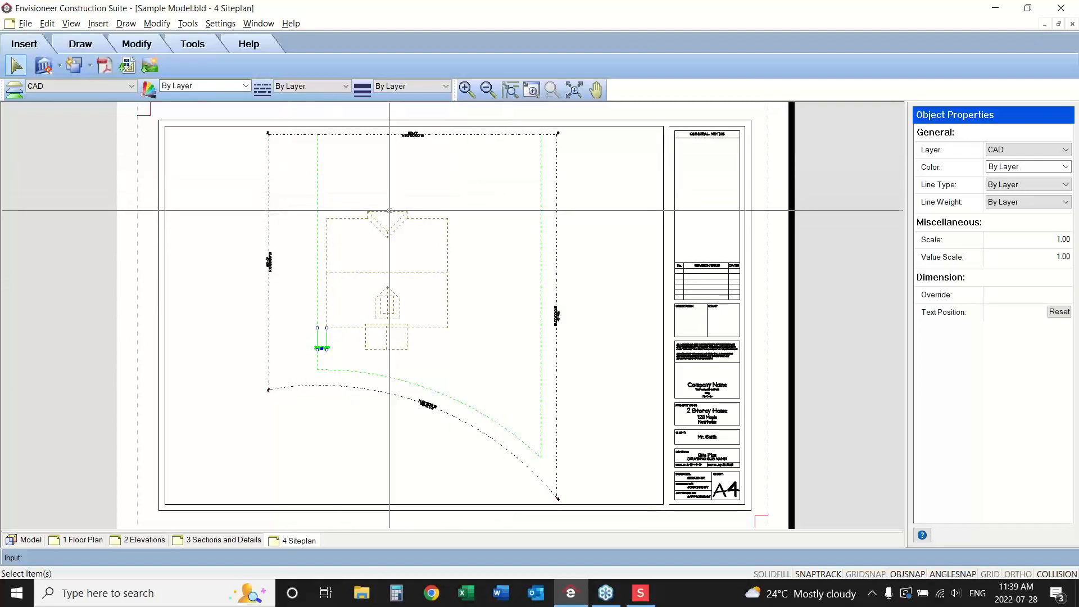
left_click(25, 541)
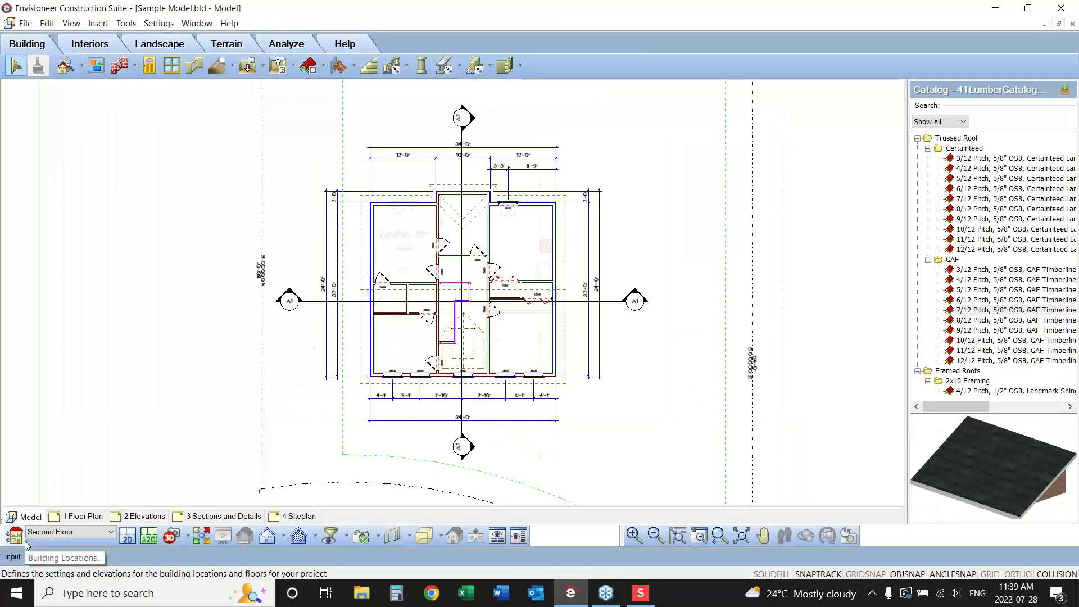
left_click(656, 537)
left_click(655, 537)
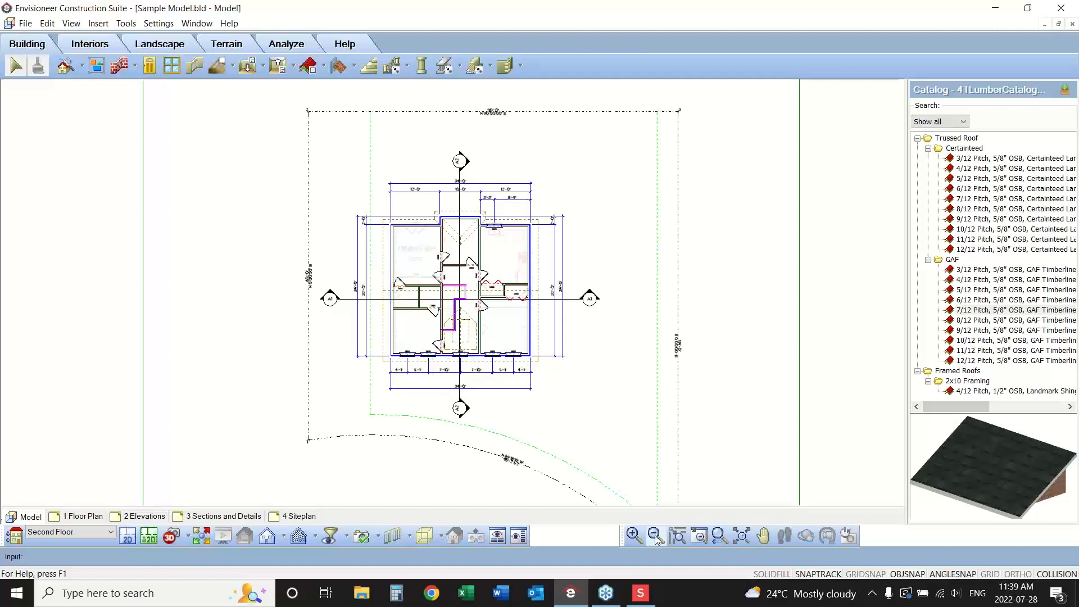
Insert a terrain slope with a height of -6' running about 41 feet north from the middle of the house's west wall.
left_click(227, 45)
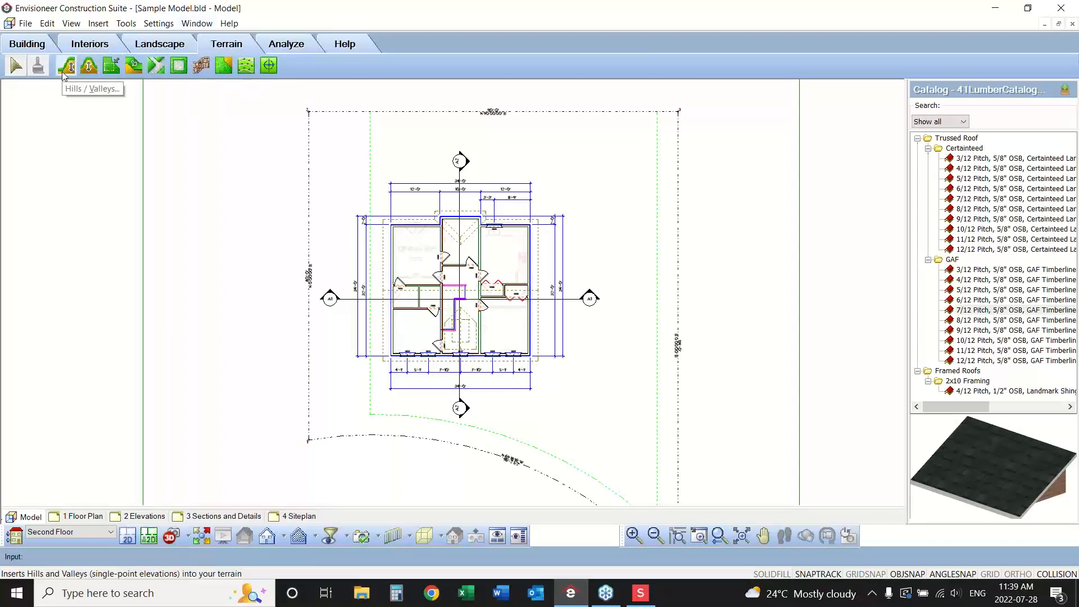
left_click(131, 68)
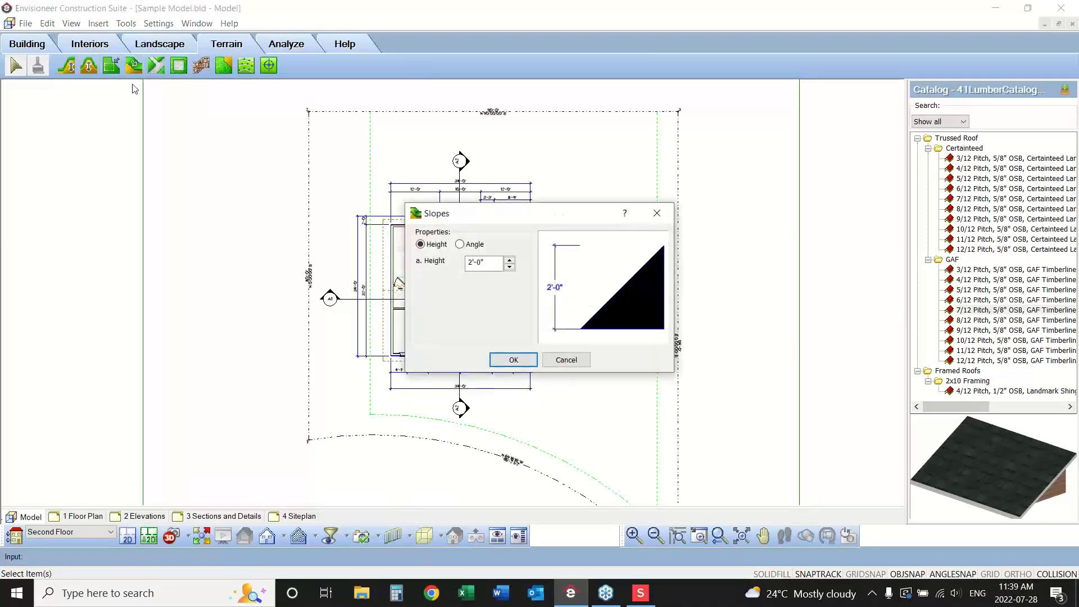
left_click(470, 264)
type("-")
left_click(474, 263)
key("BackSpace")
type("6")
left_click(511, 360)
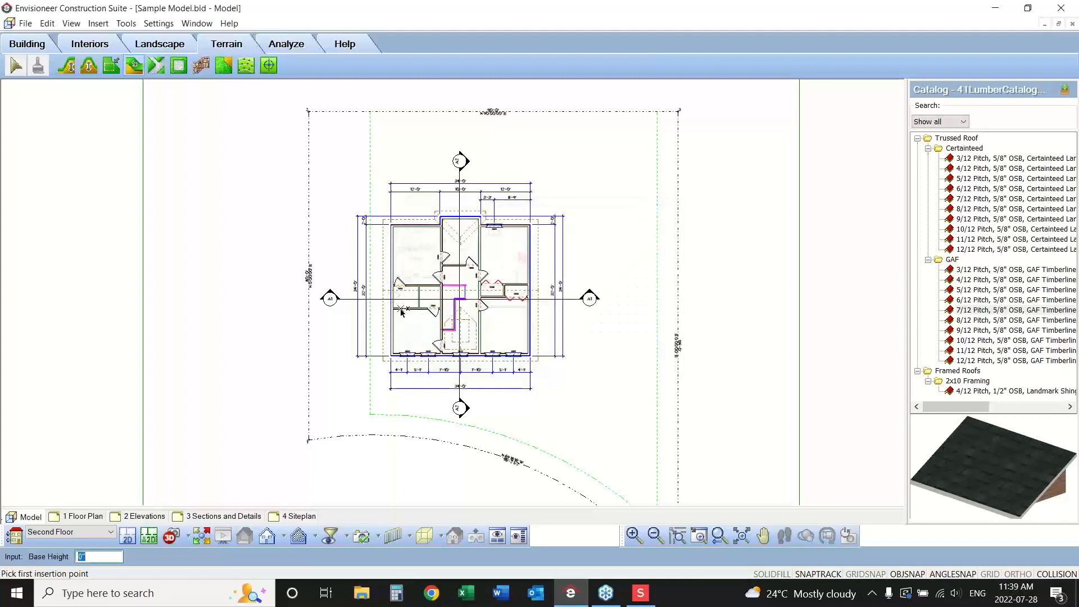
left_click(393, 289)
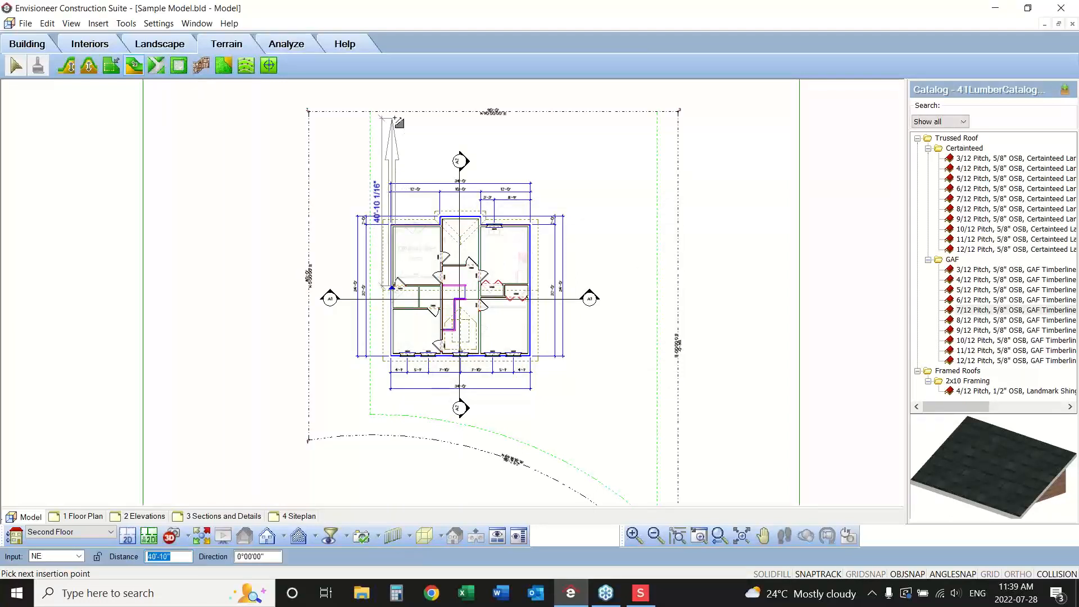
left_click(557, 298)
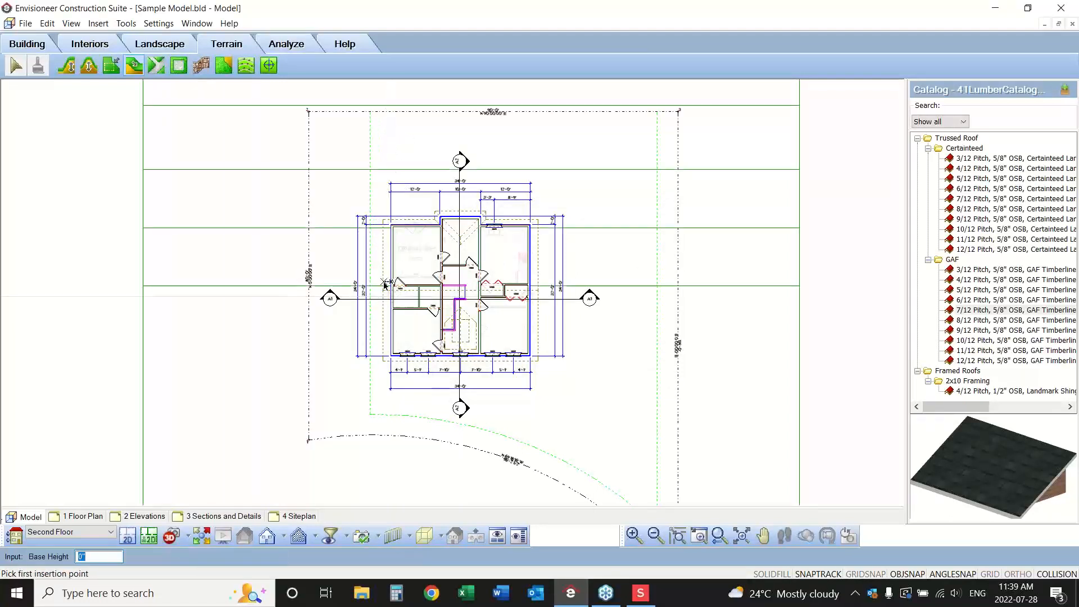
right_click(243, 330)
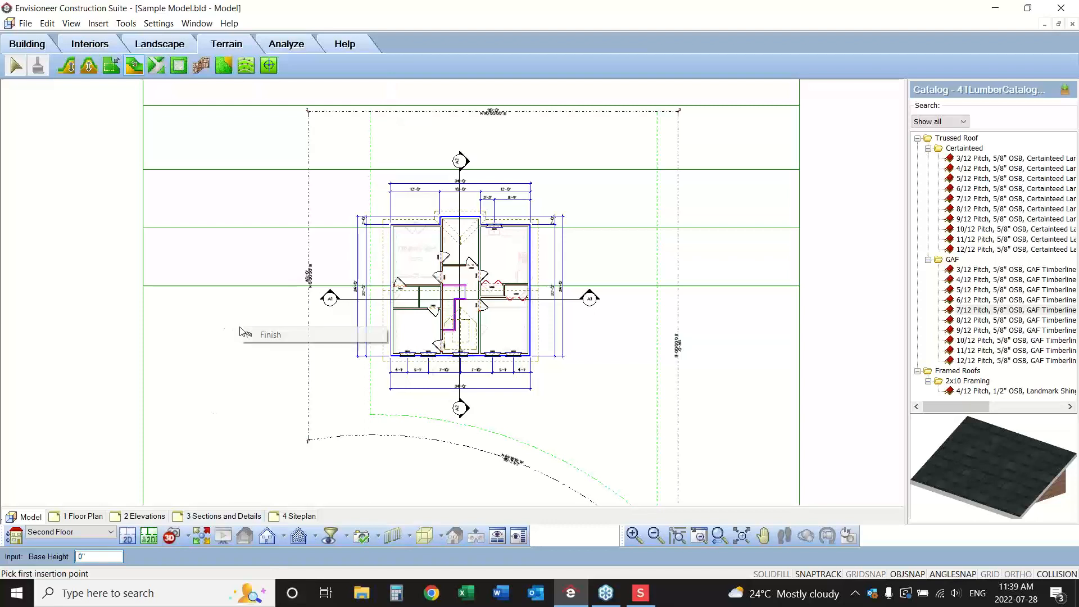
left_click(264, 335)
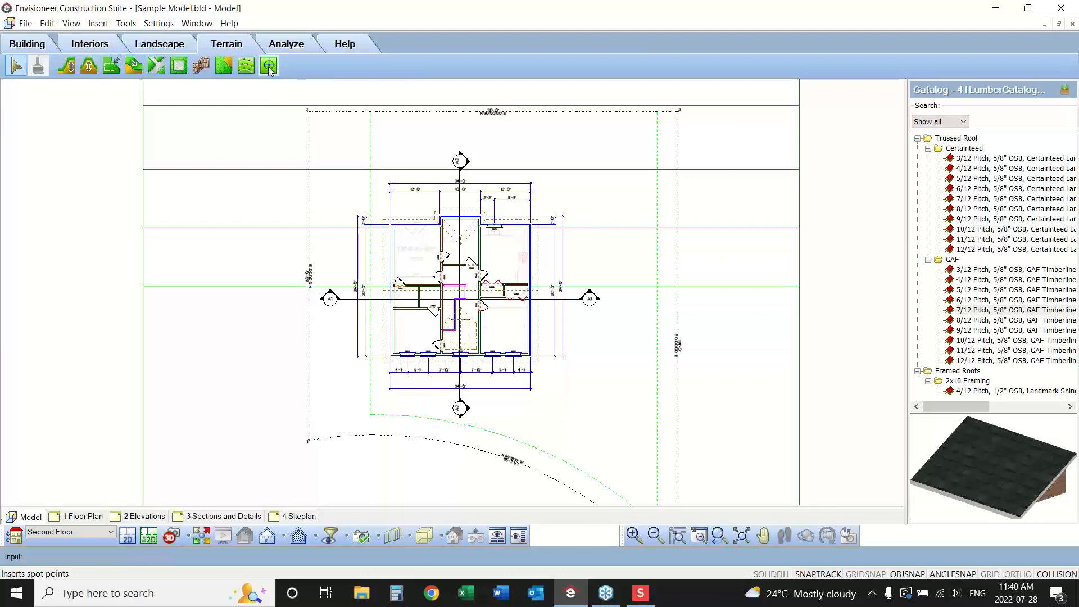
Convert the terrain to a TIN mesh and insert spot points at a 1' elevation at the house's south corners and west of it.
left_click(268, 67)
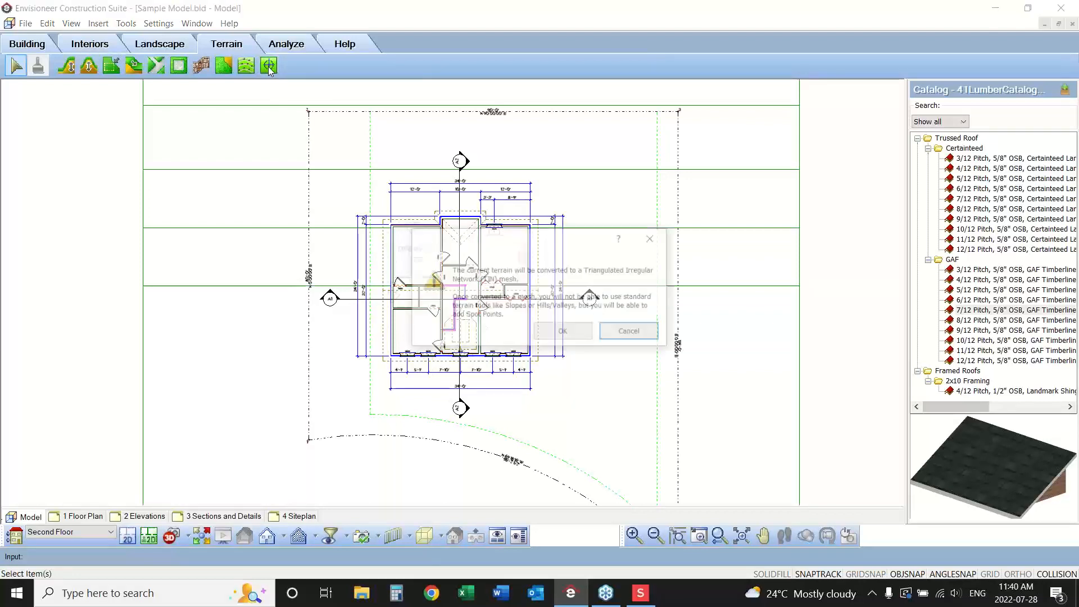
left_click(563, 332)
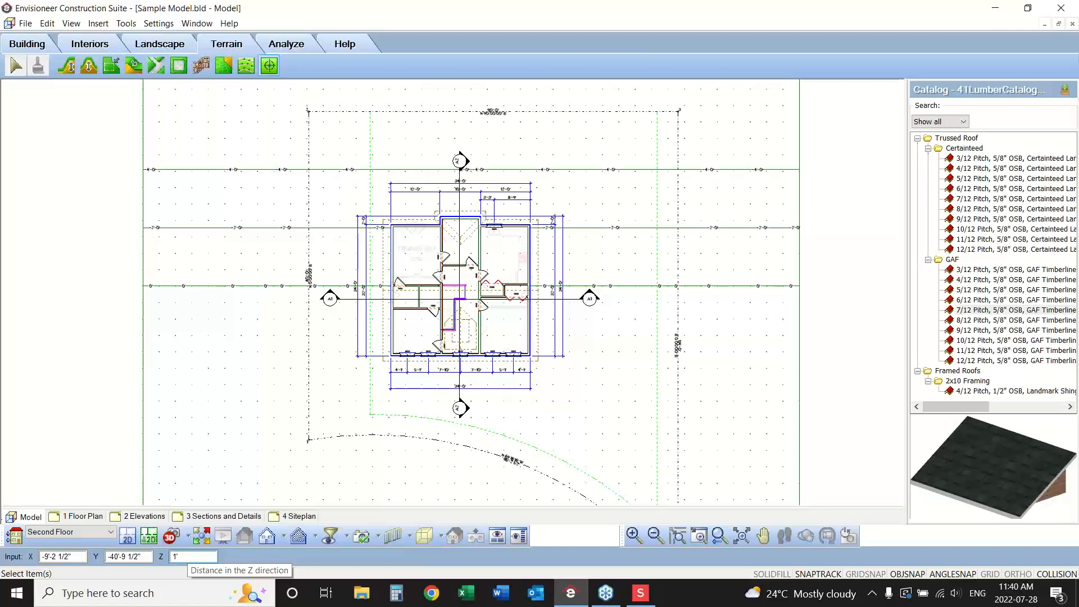
key("Tab")
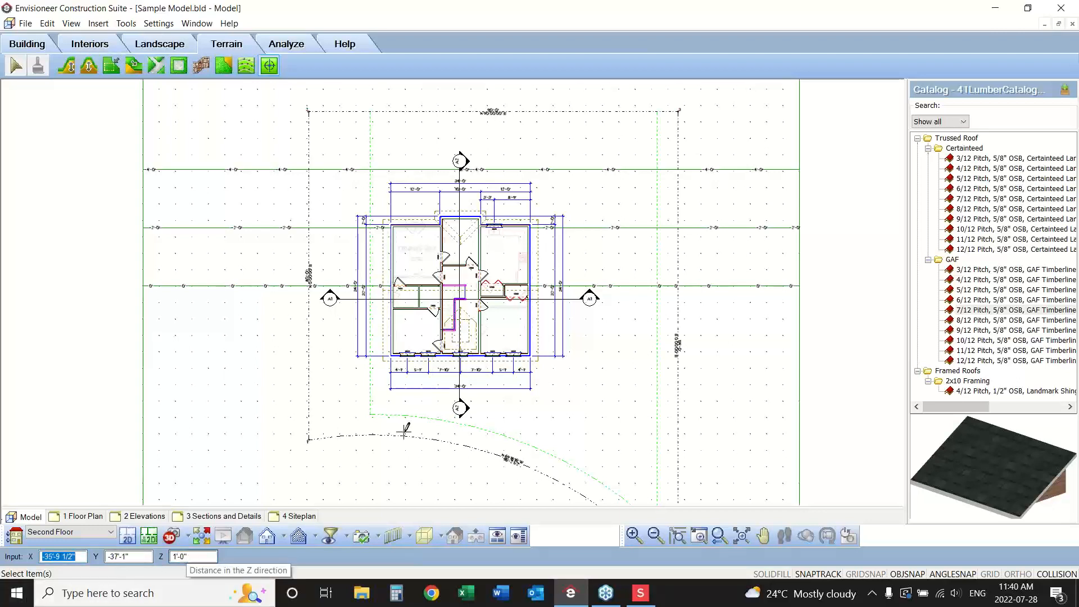
left_click(531, 356)
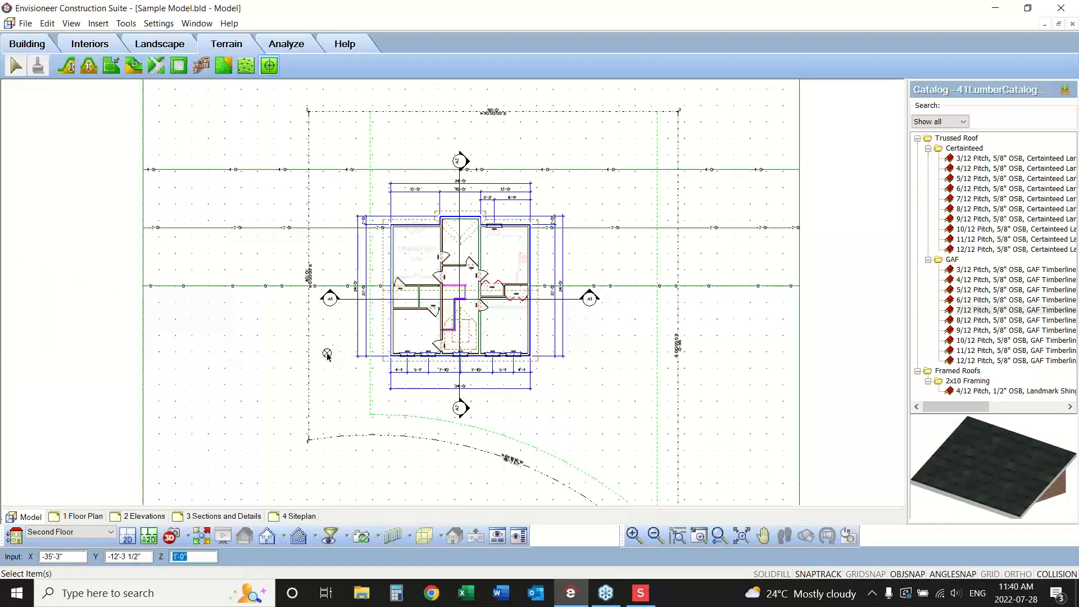
left_click(231, 358)
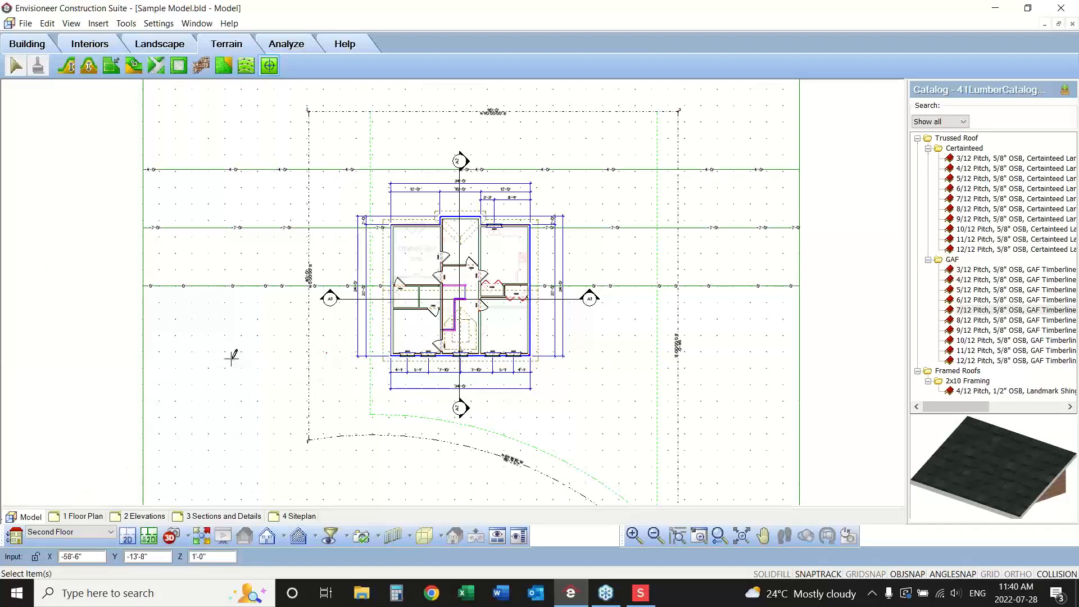
right_click(255, 413)
left_click(268, 422)
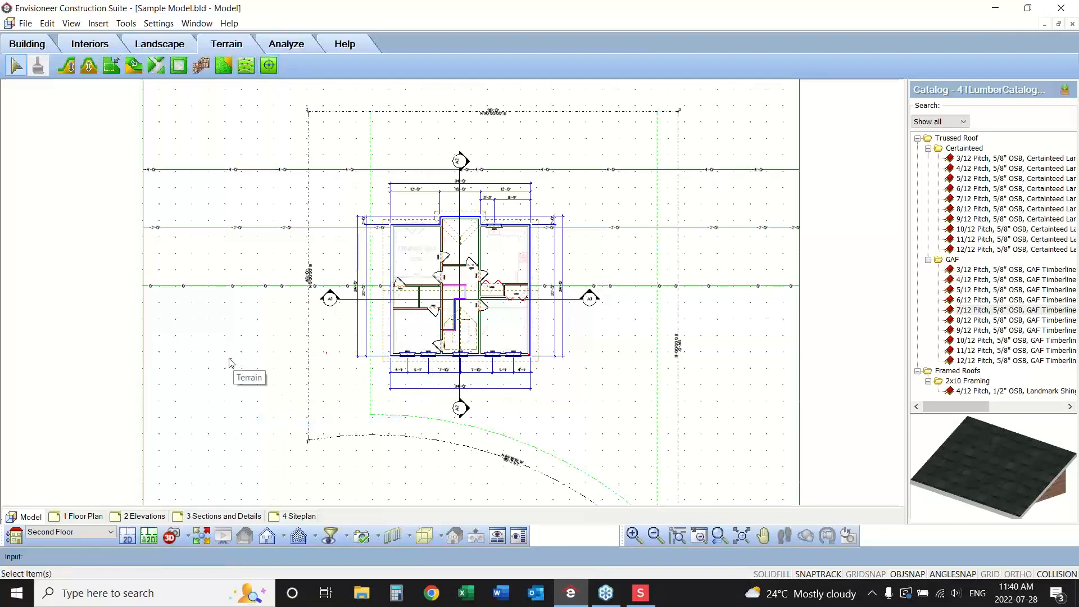
Check the elevation setting of the westernmost spot point without changing it.
double_click(231, 358)
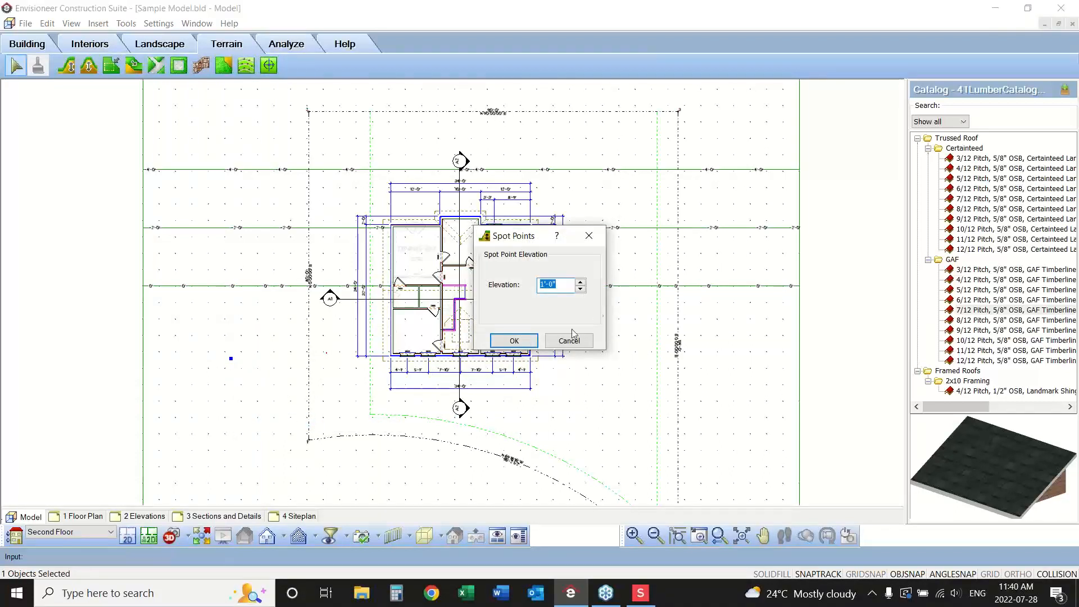
left_click(569, 339)
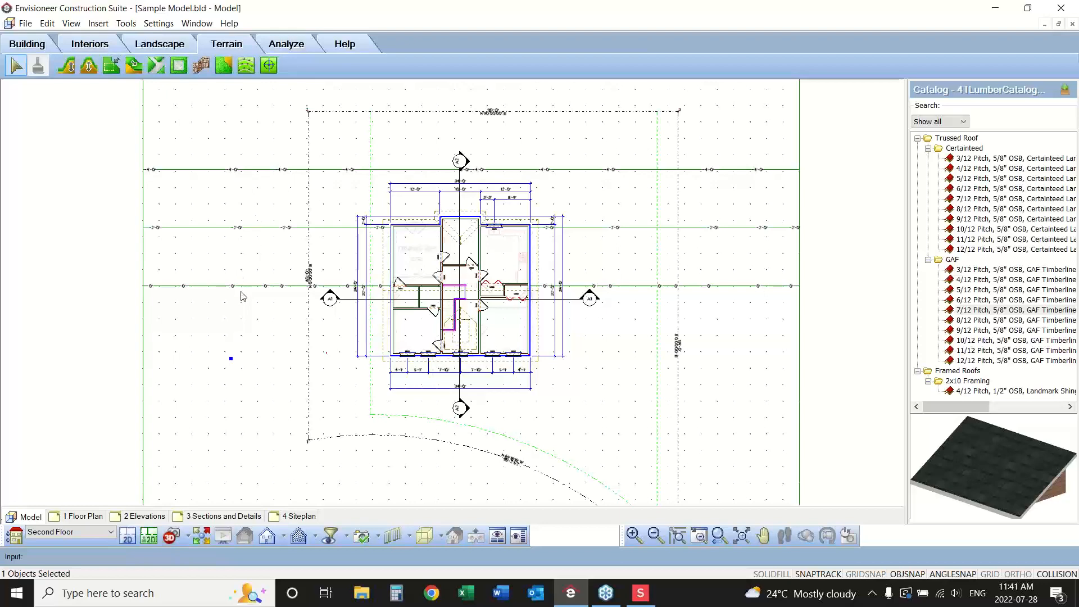
Redefine the site plan SmartView on the Siteplan sheet so that its view filter displays the Terrain.
left_click(299, 515)
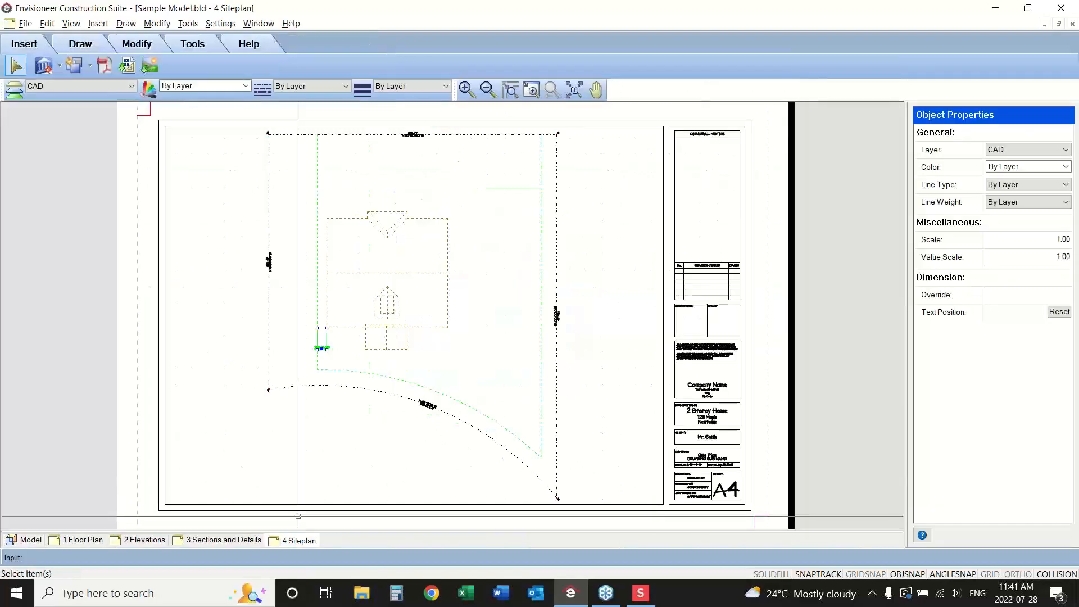
left_click(412, 272)
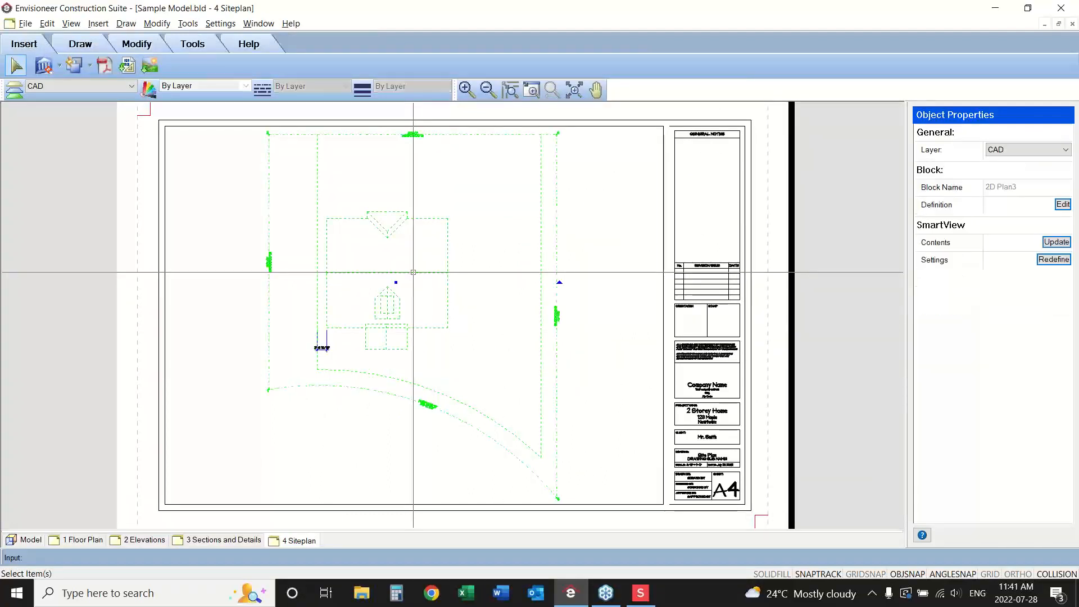
left_click(1046, 259)
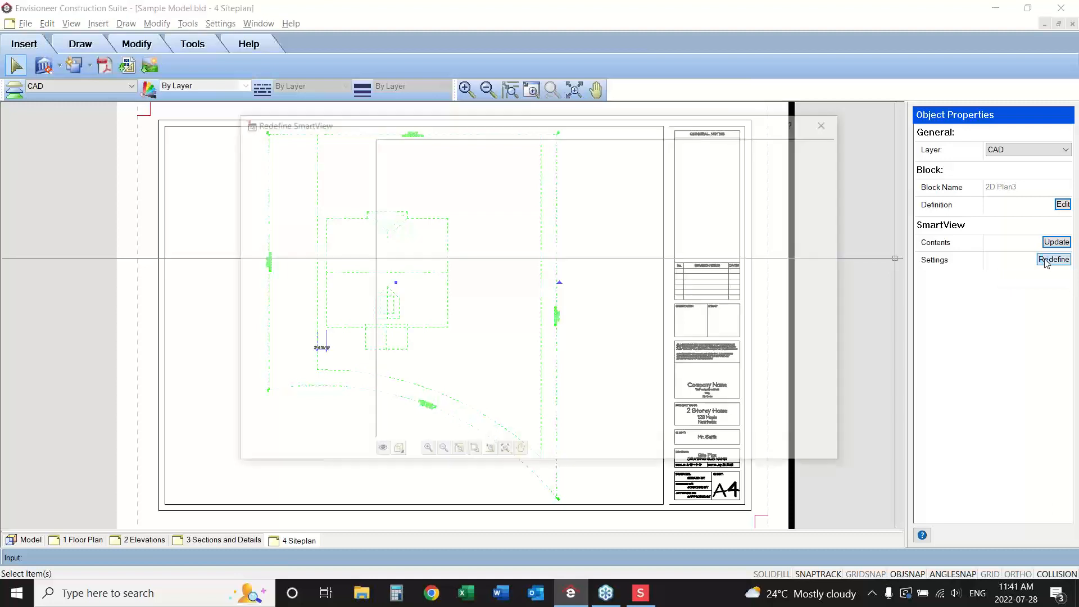
left_click(379, 452)
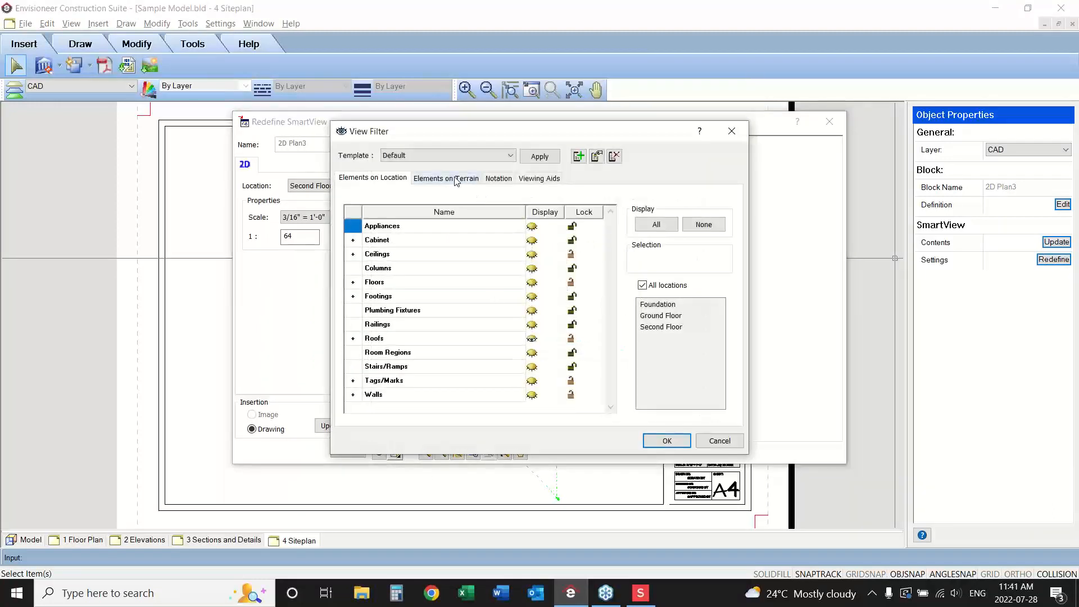
left_click(455, 178)
left_click(531, 241)
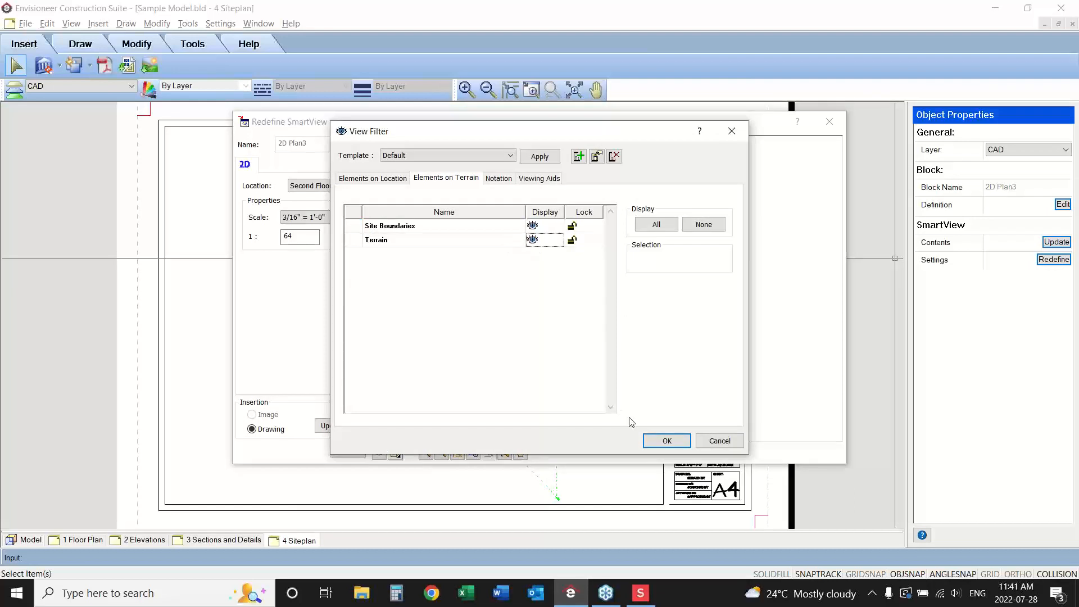
left_click(666, 440)
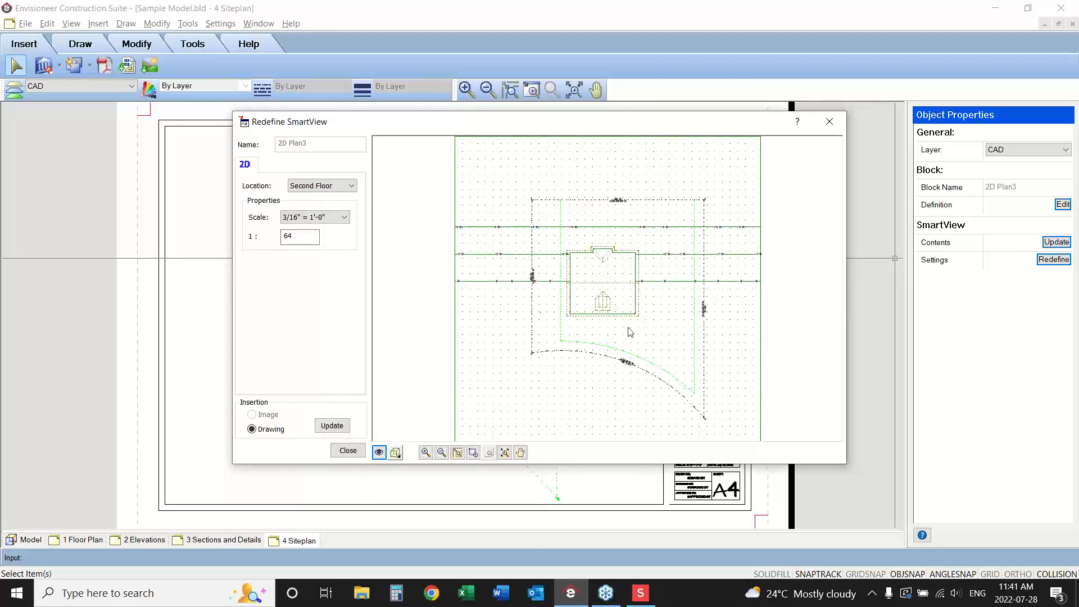
left_click(348, 450)
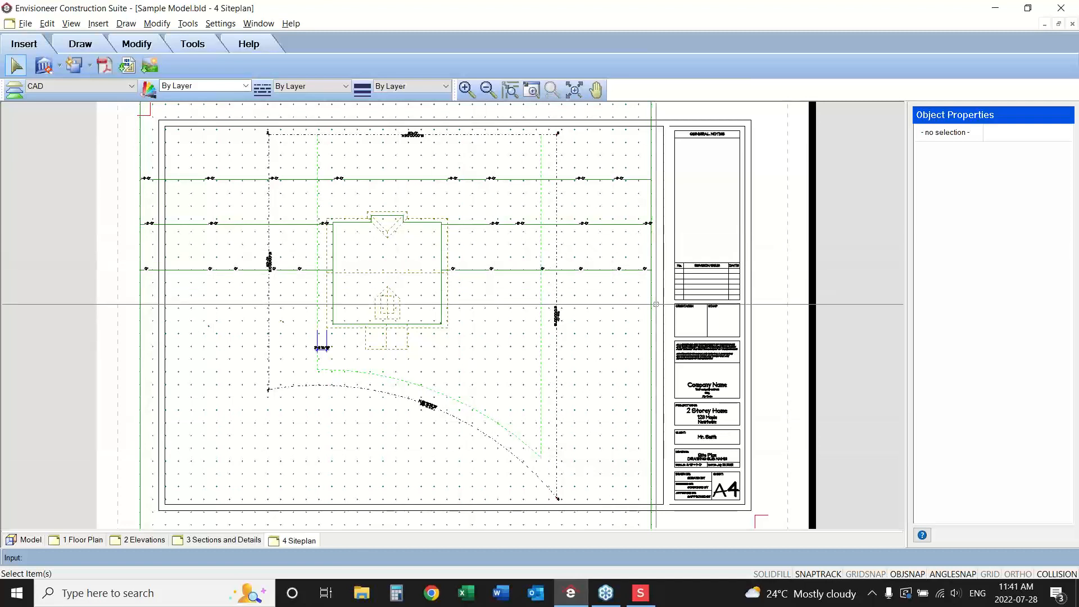
Return to the Model view and try to insert a hill or valley on the terrain mesh.
left_click(31, 539)
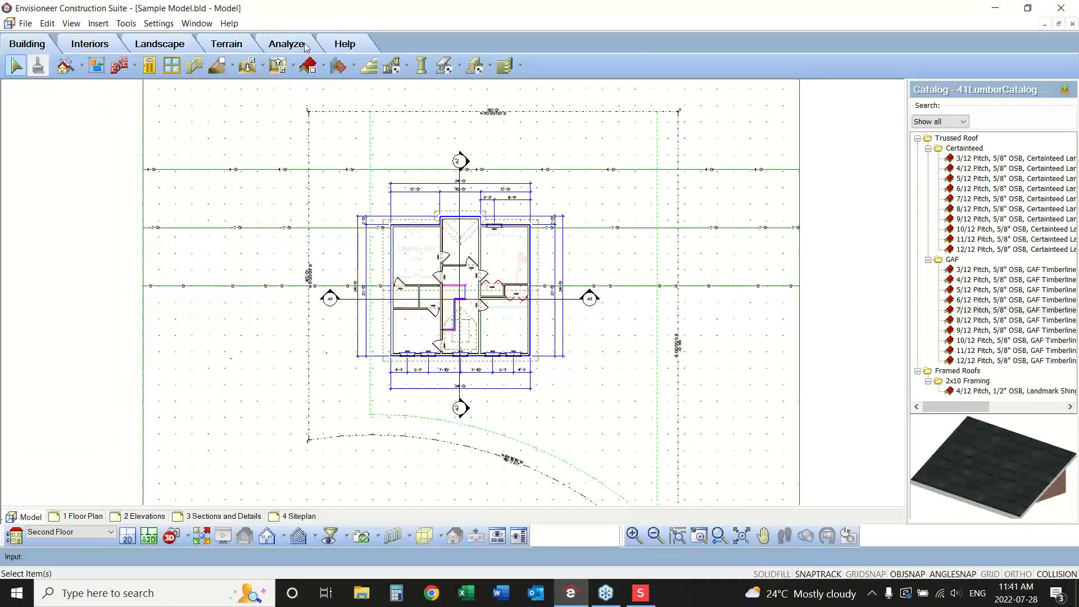
left_click(236, 50)
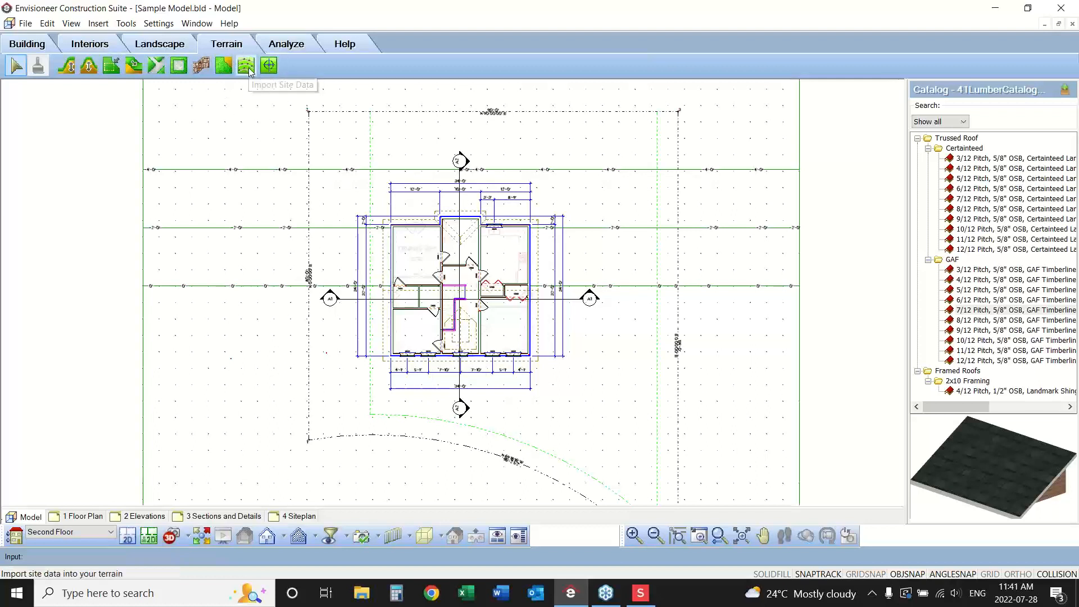
left_click(92, 67)
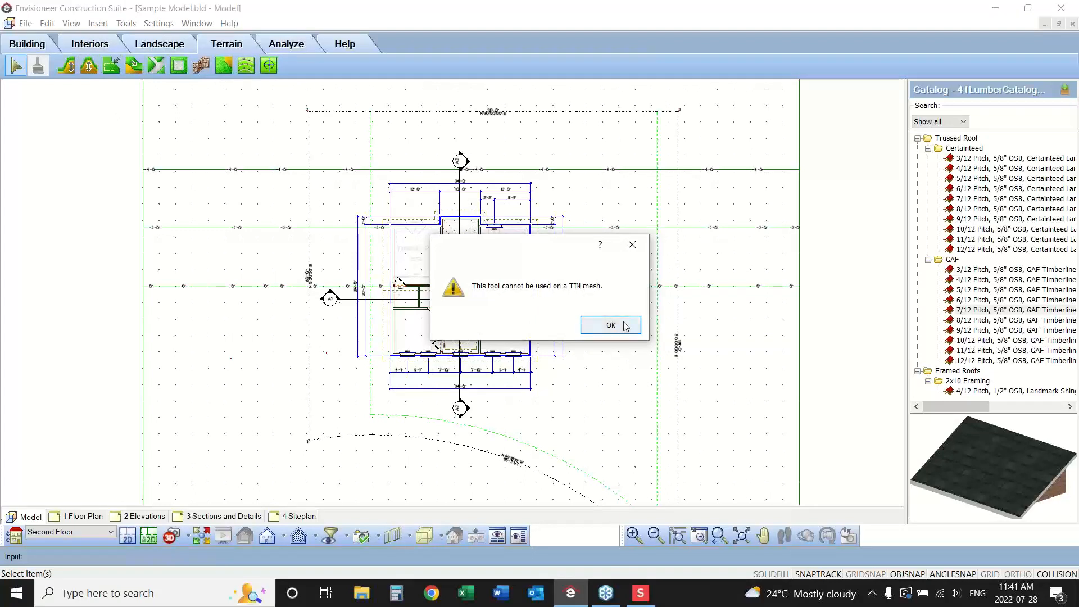
left_click(611, 325)
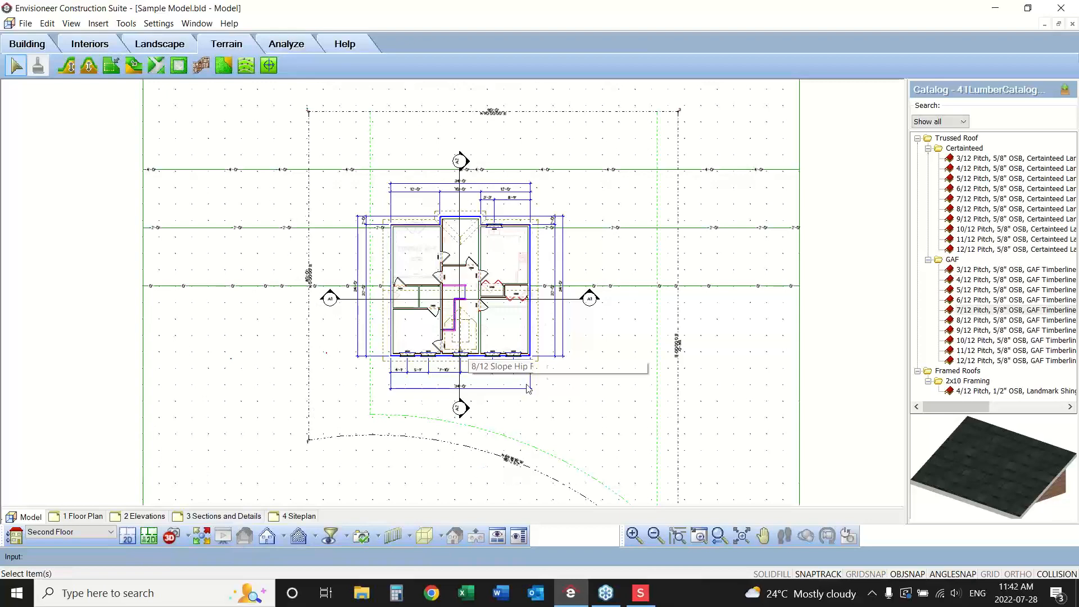
Show the Ground Floor in the model, enlarged around the house's south wall and front entry.
left_click(698, 540)
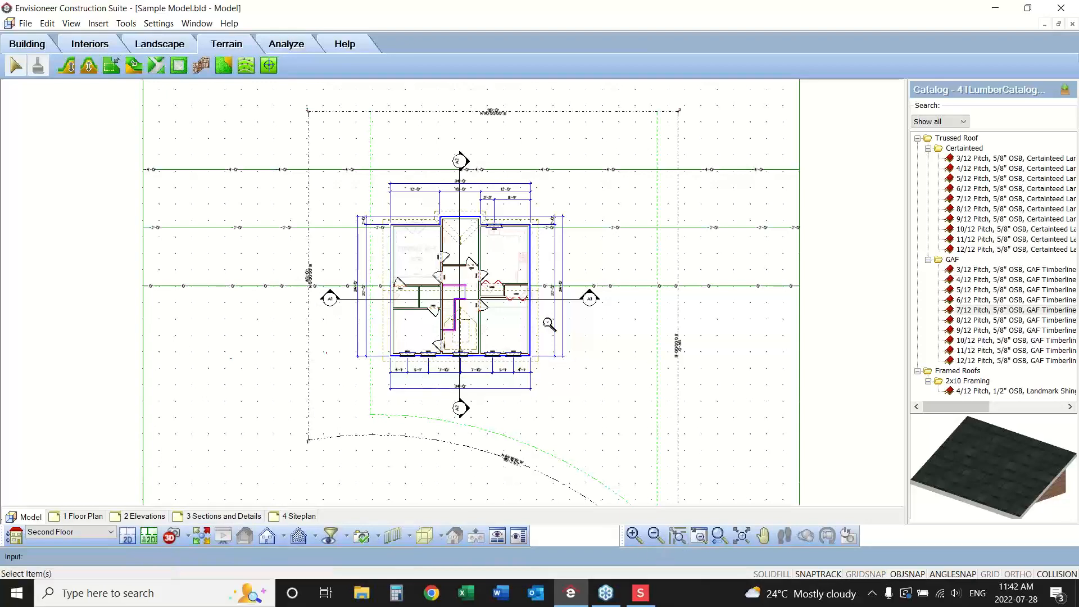
left_click_drag(551, 313, 358, 398)
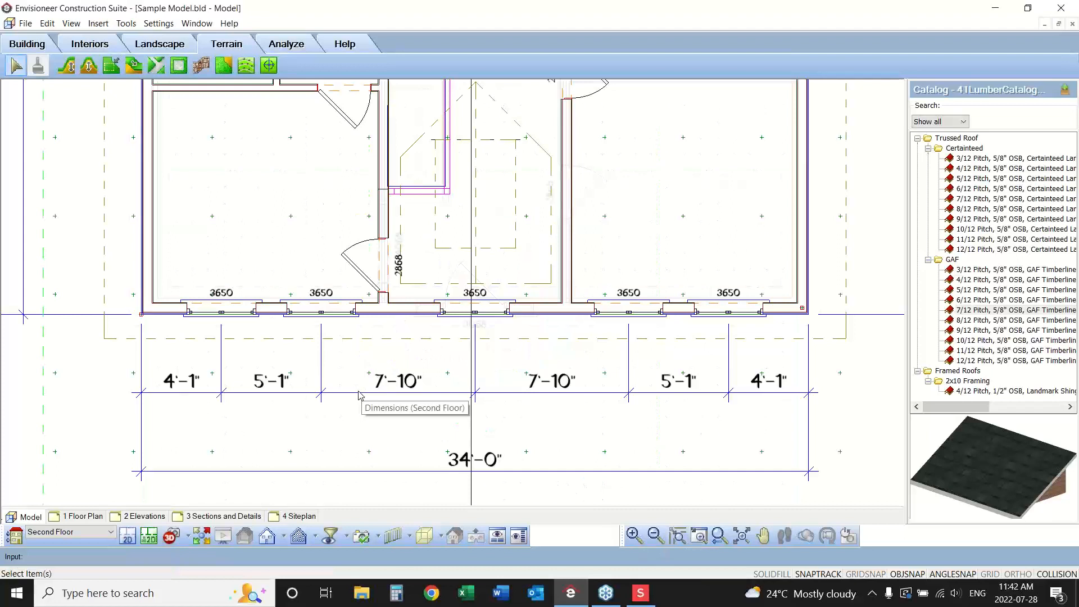
left_click(62, 534)
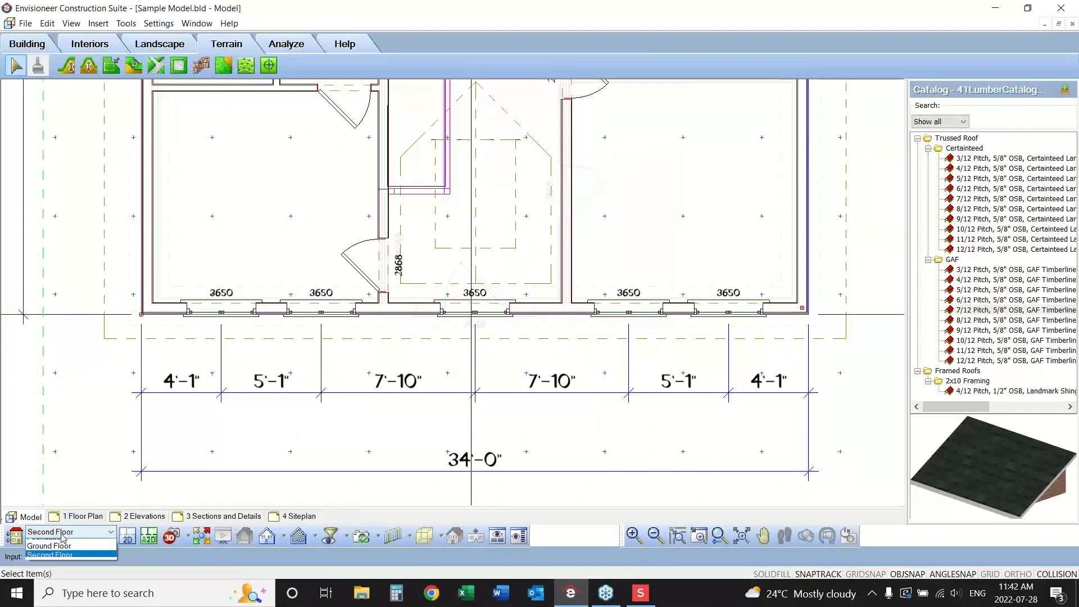
left_click(53, 545)
left_click(507, 308)
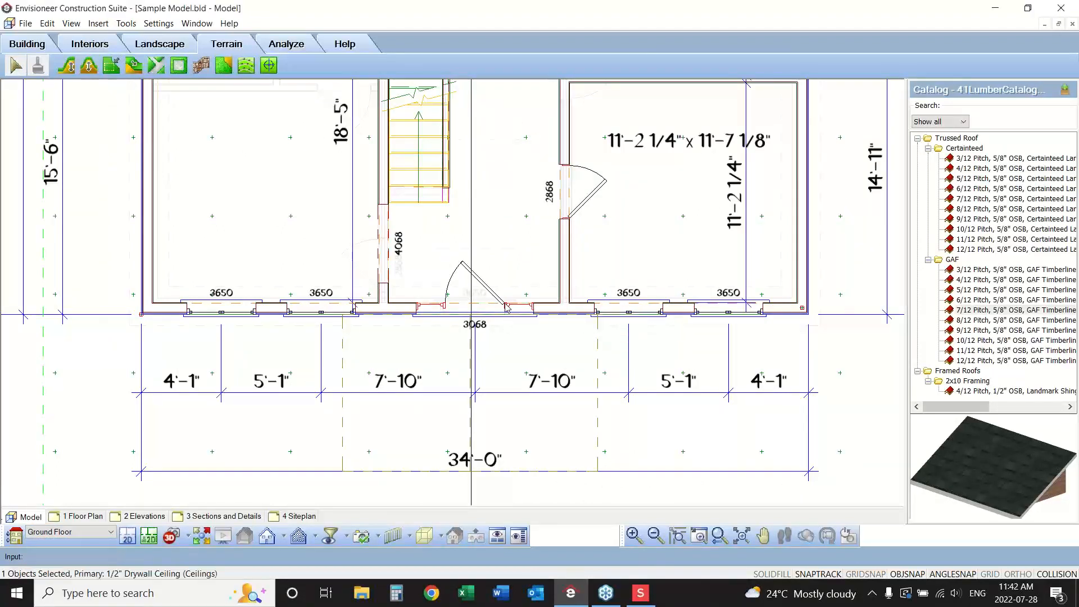
left_click(497, 299)
right_click(497, 299)
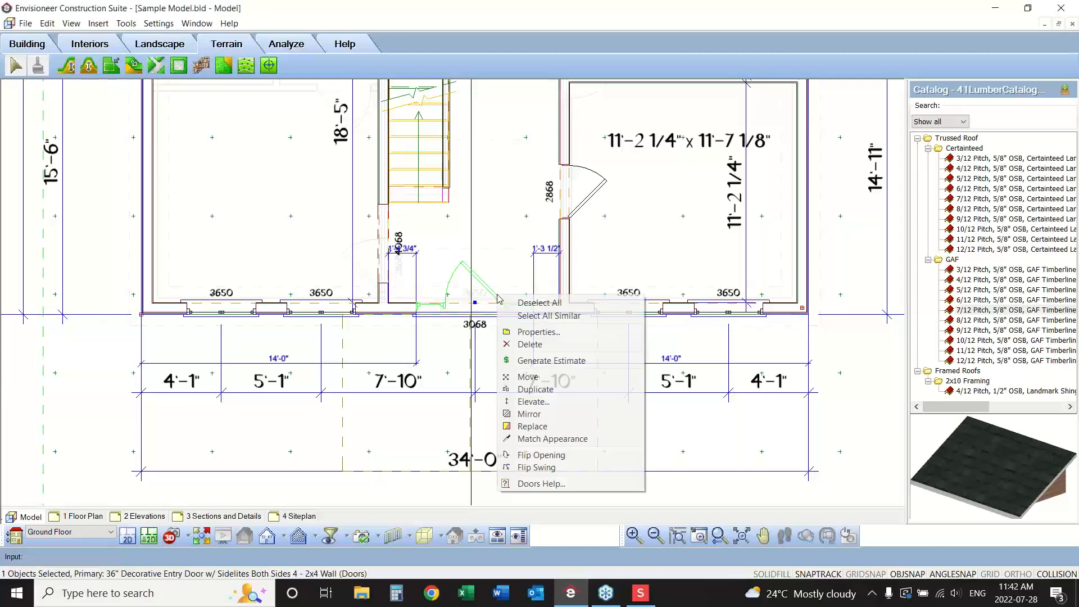
left_click(531, 427)
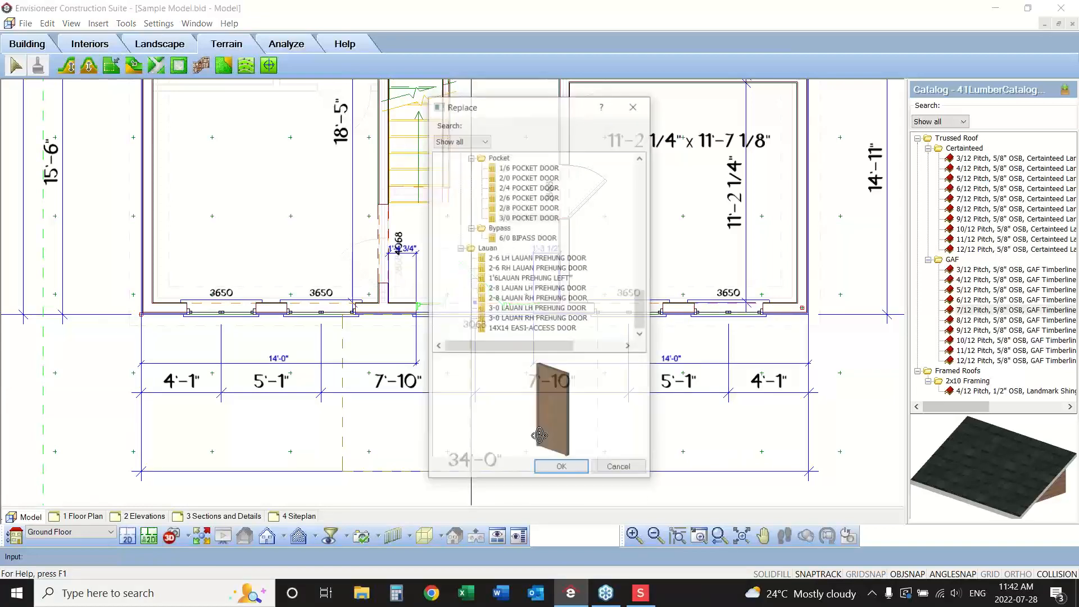
mouse_move(640, 309)
left_mouse_down()
mouse_move(650, 174)
mouse_move(640, 308)
left_mouse_up()
left_click(619, 469)
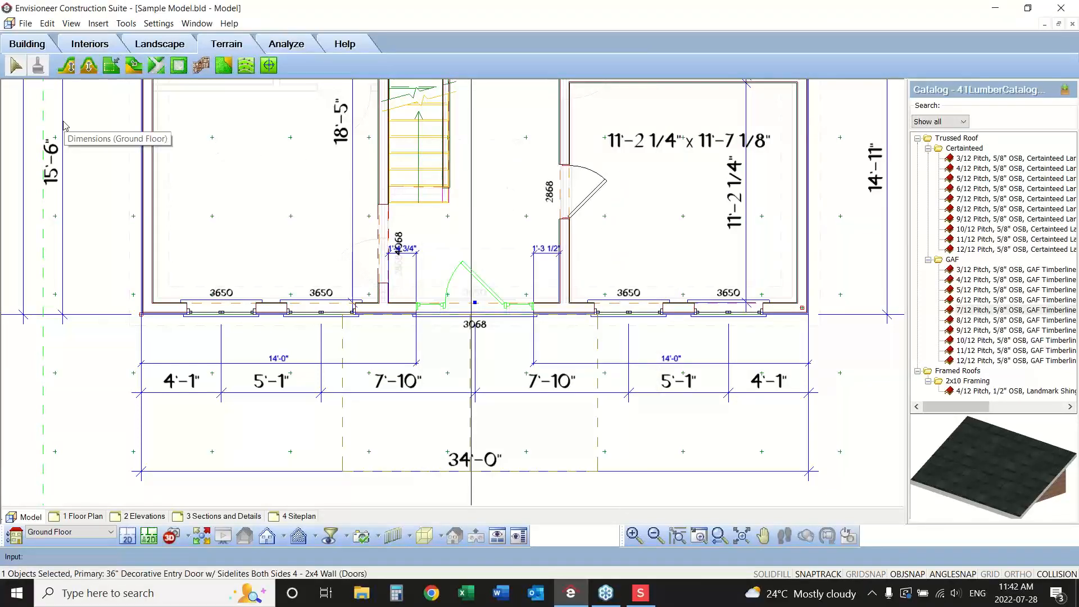
left_click(15, 66)
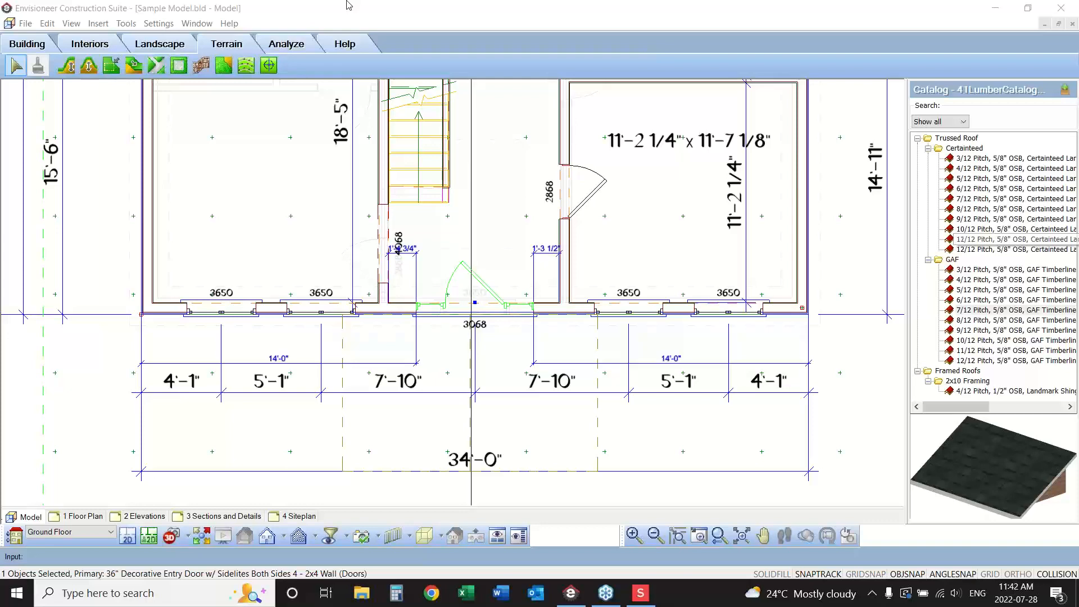
Replace the front entry door with the 60" Double French Door from the ENV16 Master catalog.
left_click(487, 290)
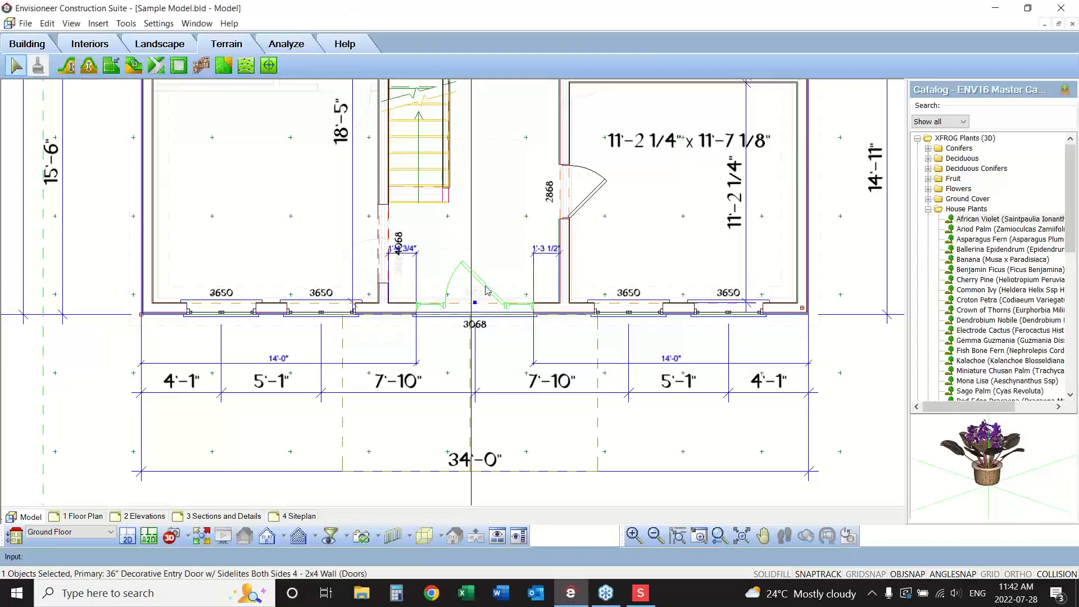
right_click(487, 290)
left_click(526, 422)
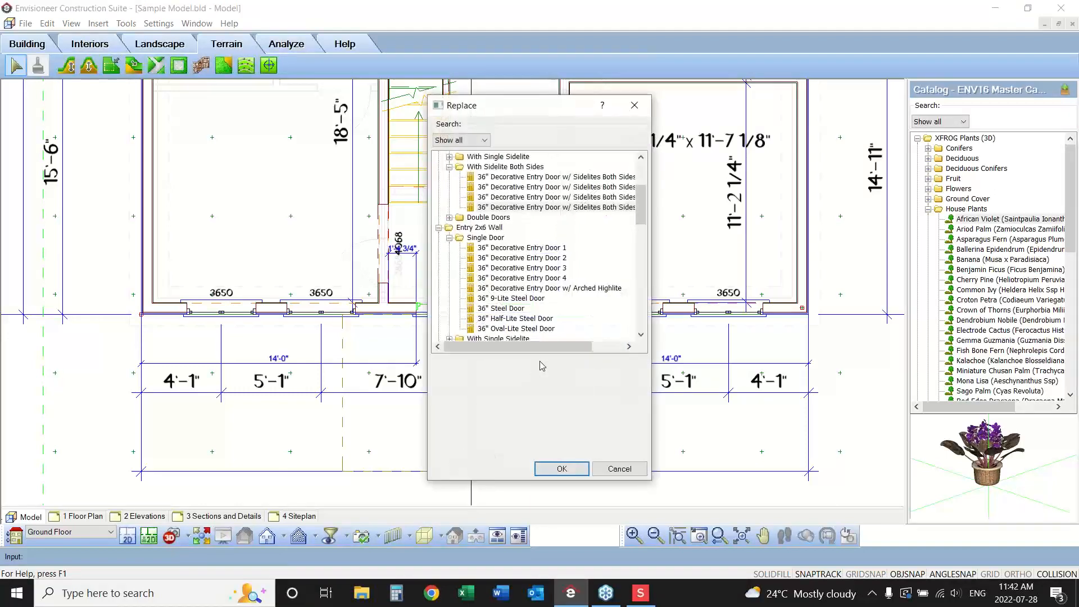
left_click_drag(641, 204, 642, 308)
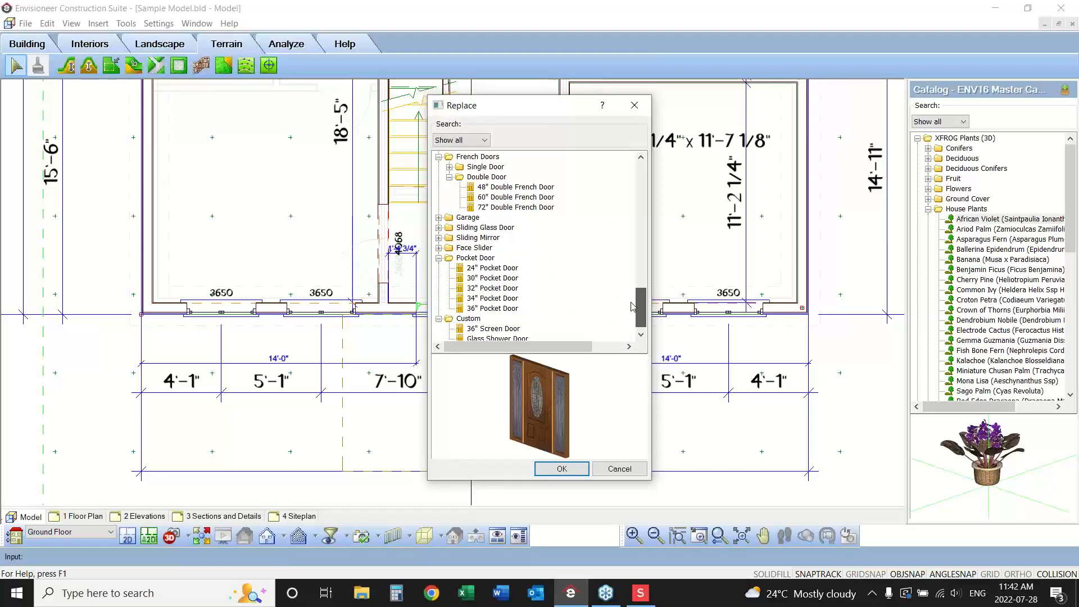
left_click(515, 197)
left_click(560, 467)
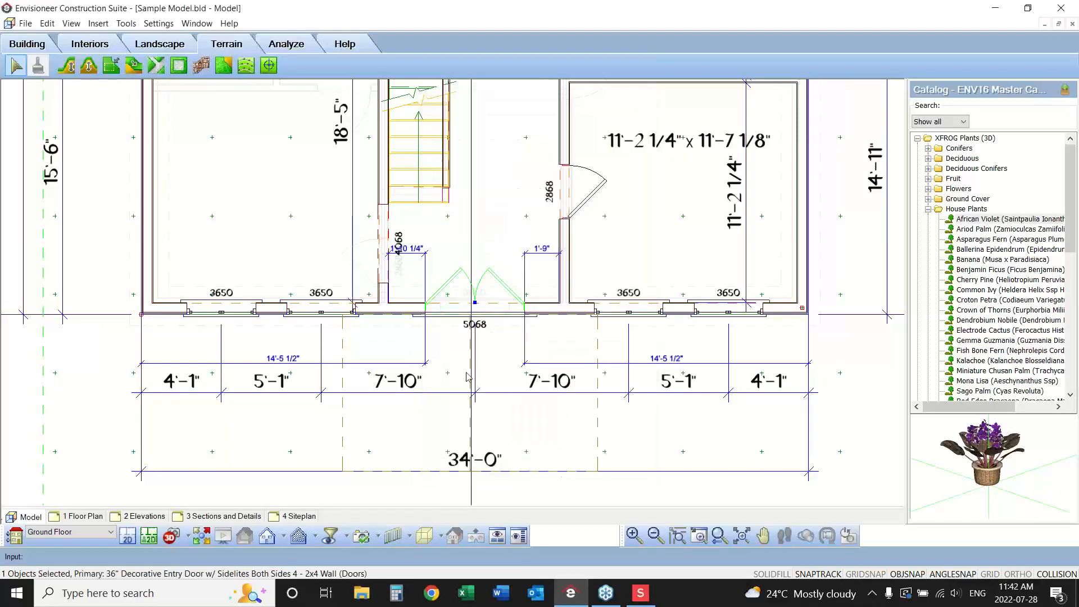
From the 1 Floor Plan sheet, globally update only the 2D Plan and Front Elevation SmartViews, and check the 2 Elevations sheet.
left_click(85, 517)
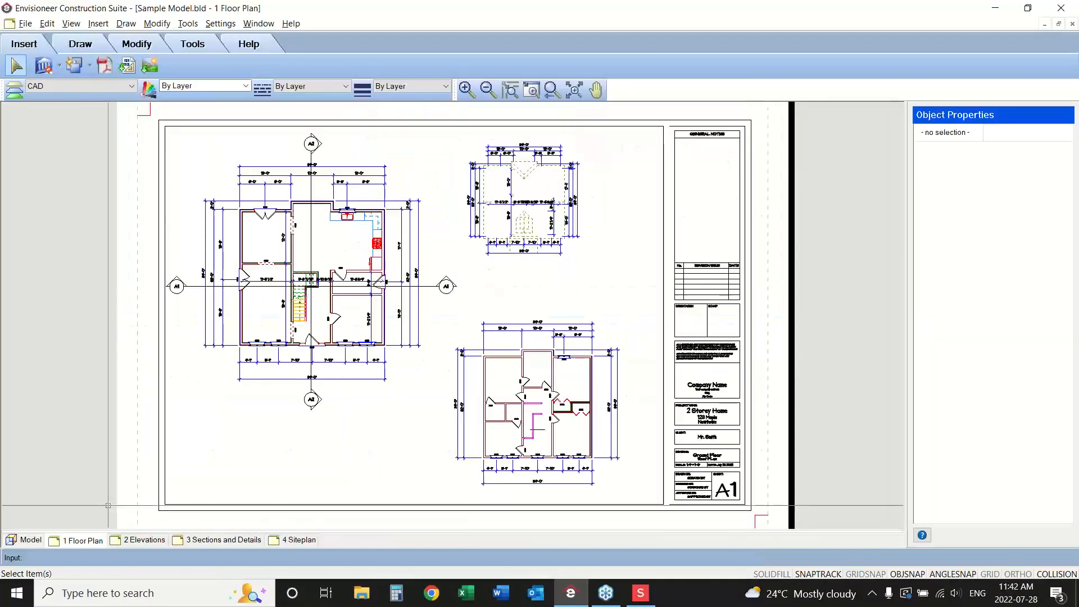
left_click(60, 66)
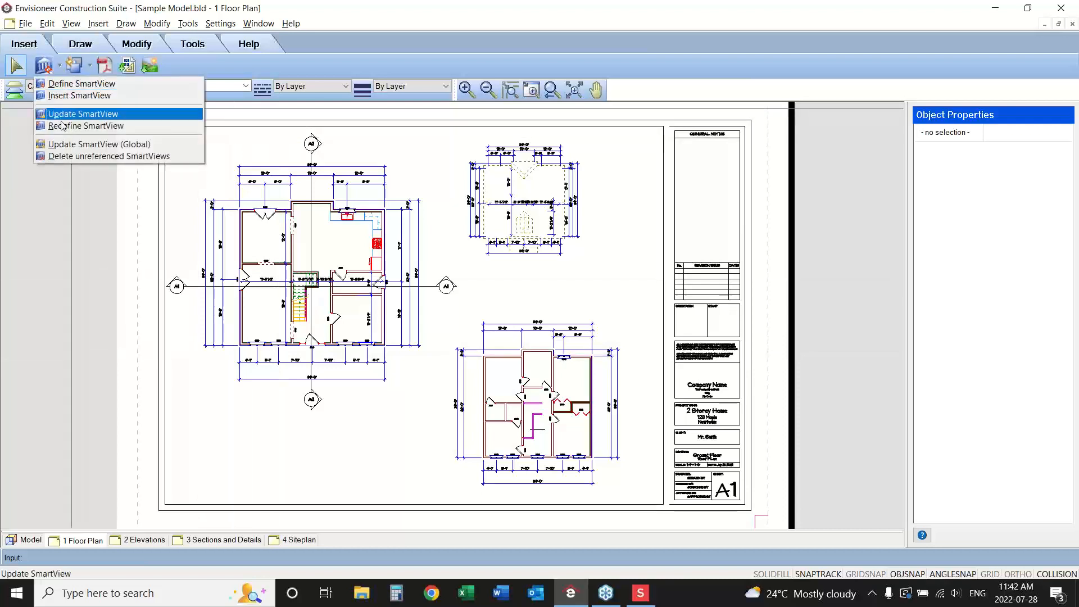
left_click(64, 144)
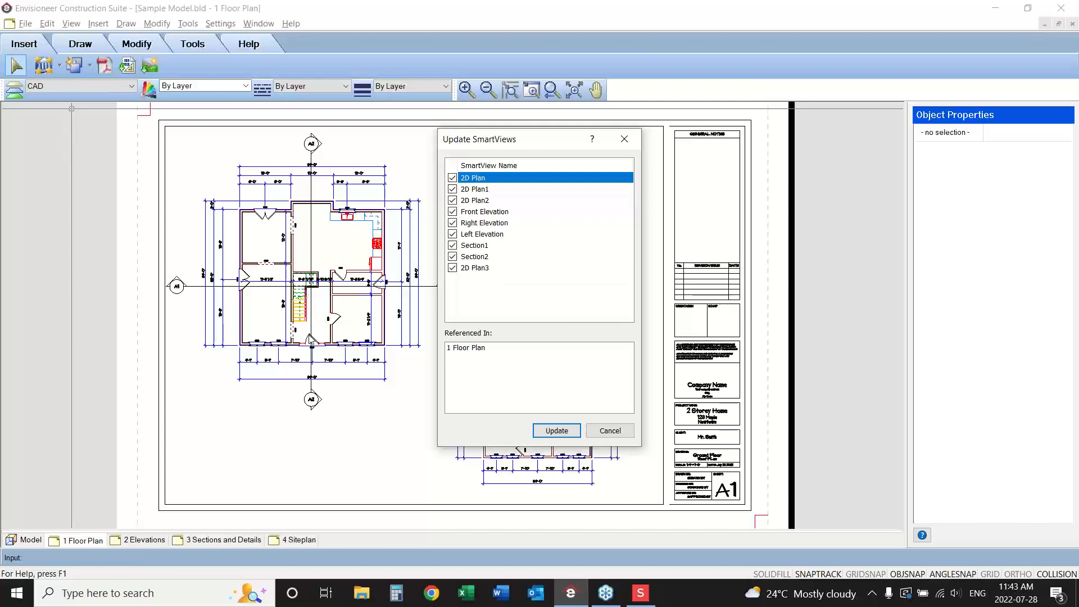
left_click_drag(497, 142, 742, 142)
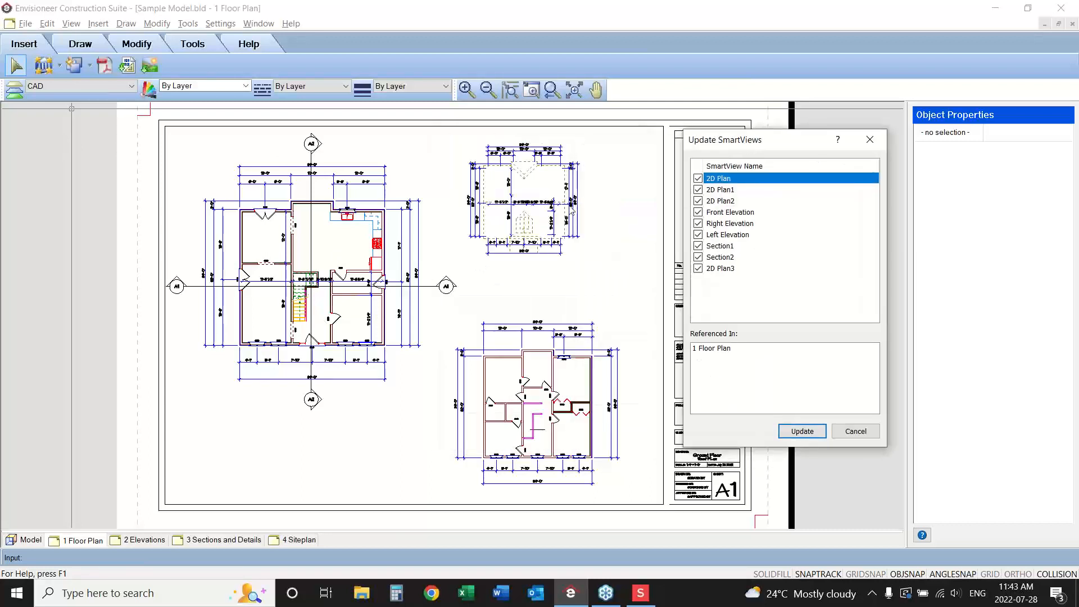
left_click(698, 189)
left_click(697, 234)
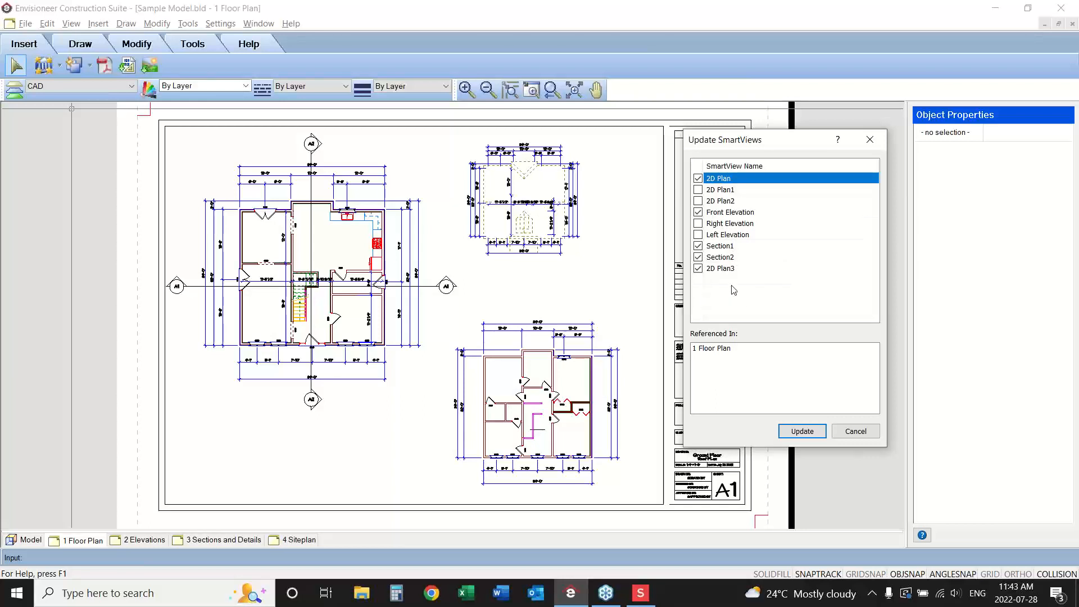
left_click(700, 247)
left_click(698, 257)
left_click(698, 269)
left_click(784, 430)
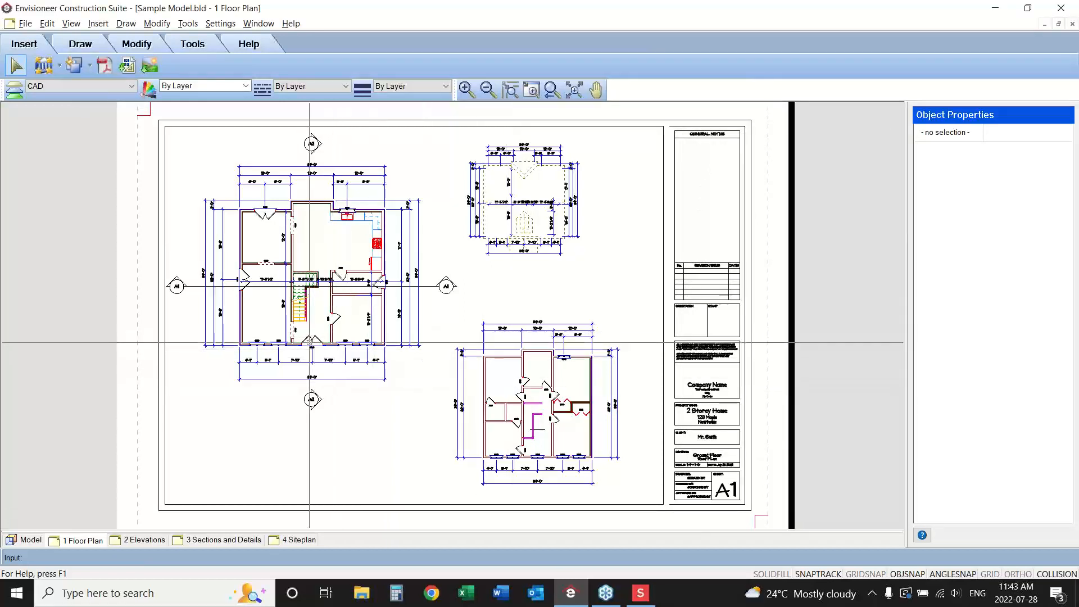
left_click(135, 542)
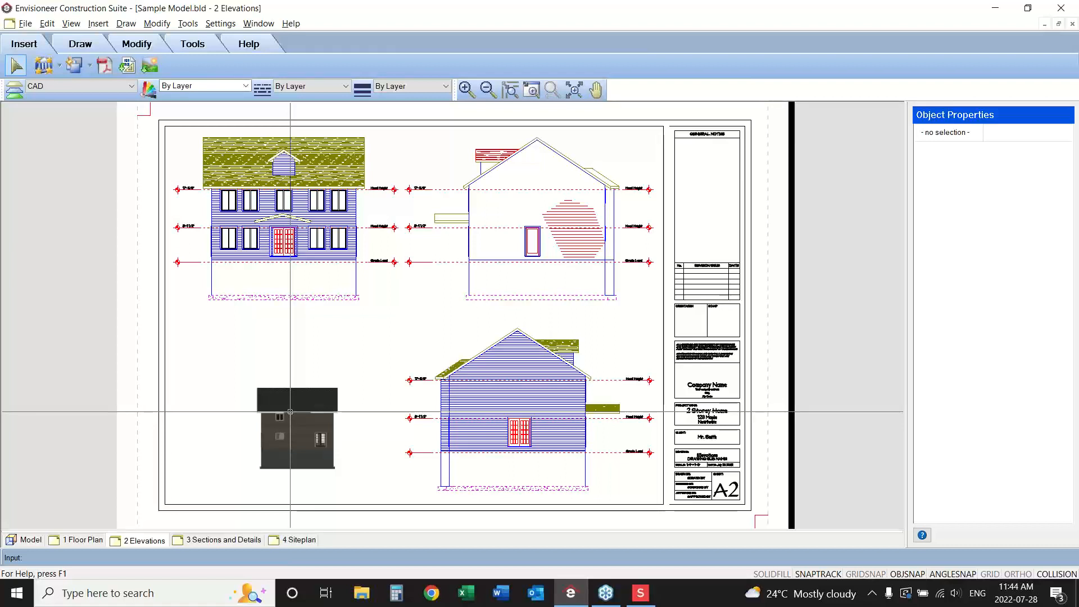
On the 3 Sections and Details sheet, fill the left exterior wall of Section 1's second floor with batt insulation between its plates.
left_click(213, 540)
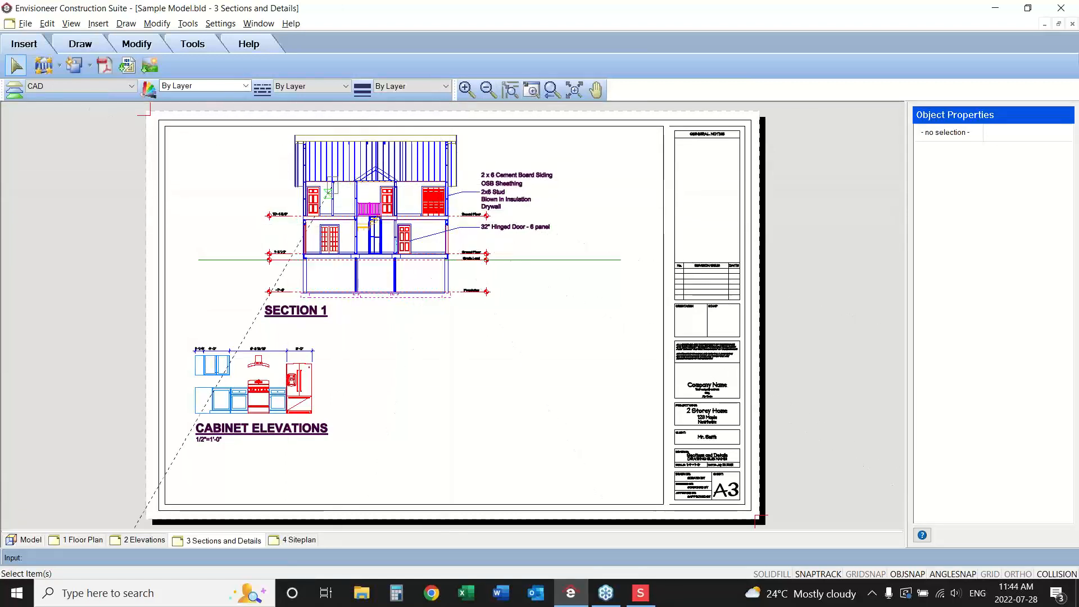
scroll(338, 177, "up", 5)
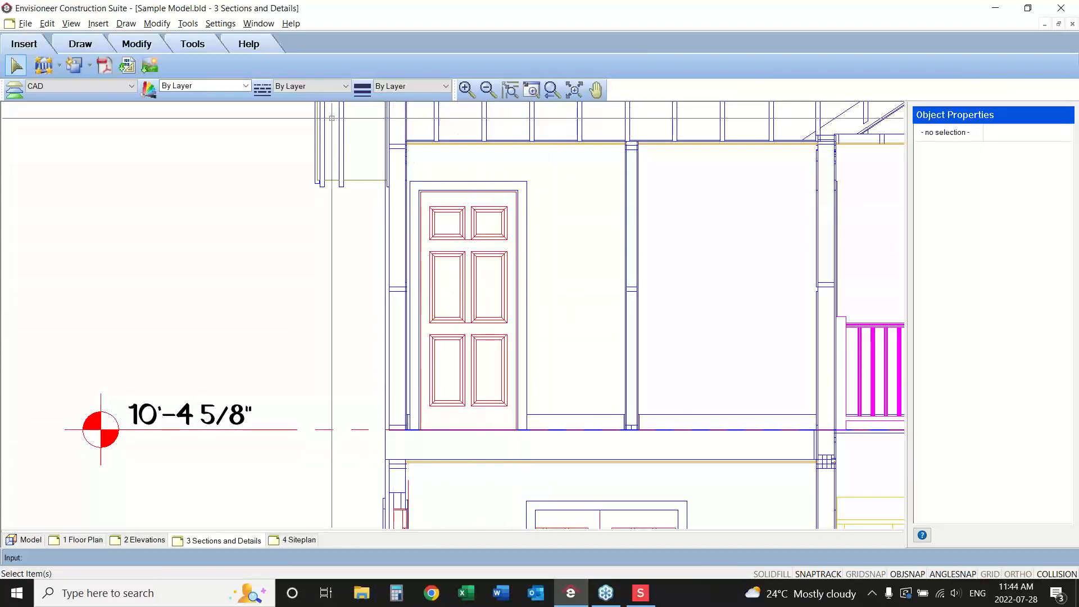
left_click(185, 46)
left_click(97, 45)
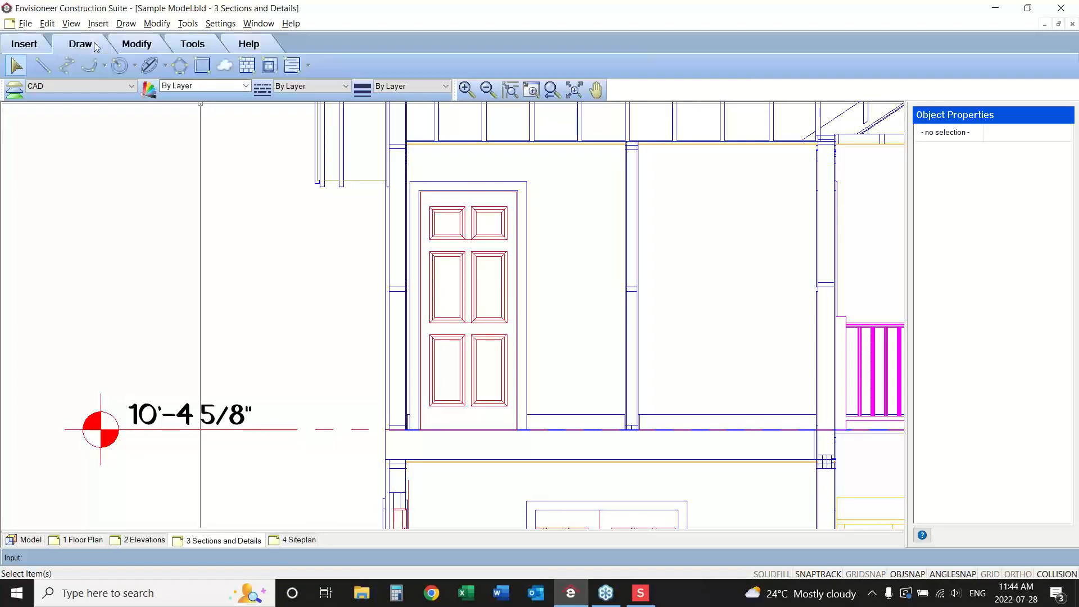
left_click(307, 64)
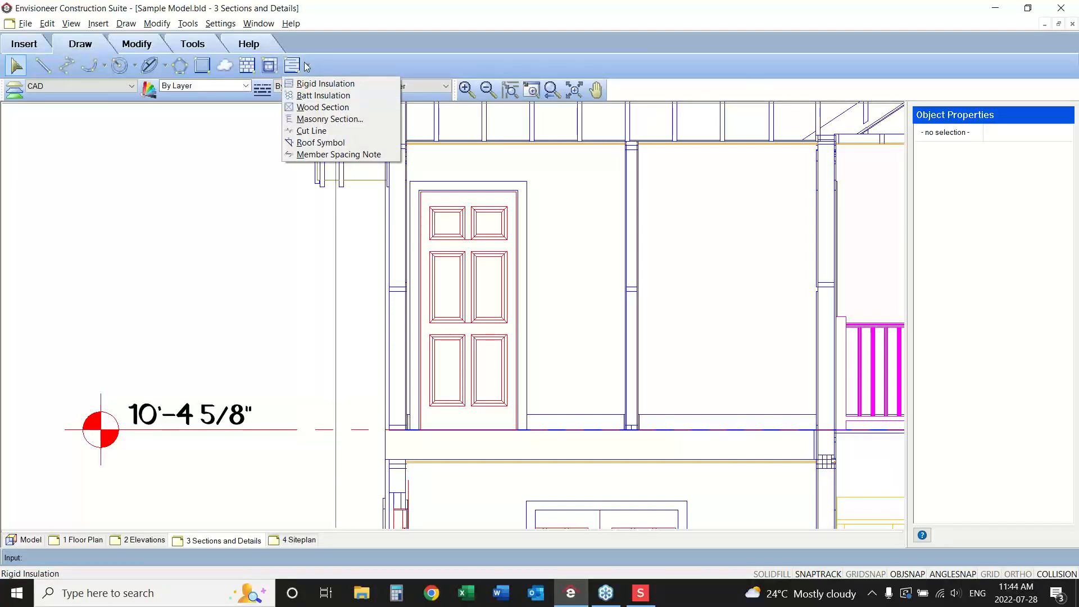
left_click(312, 95)
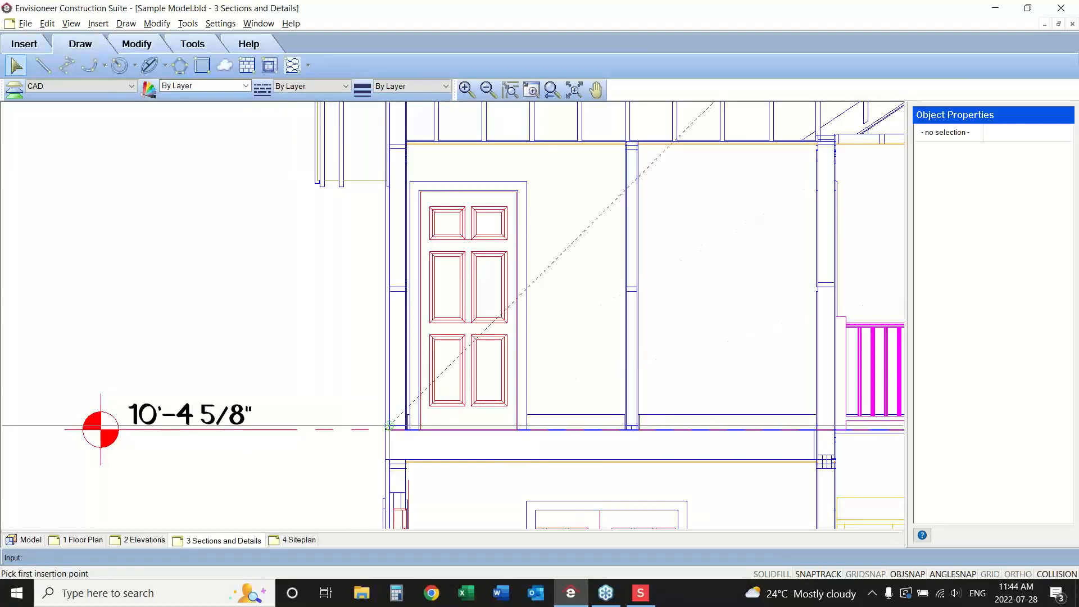
left_click(388, 426)
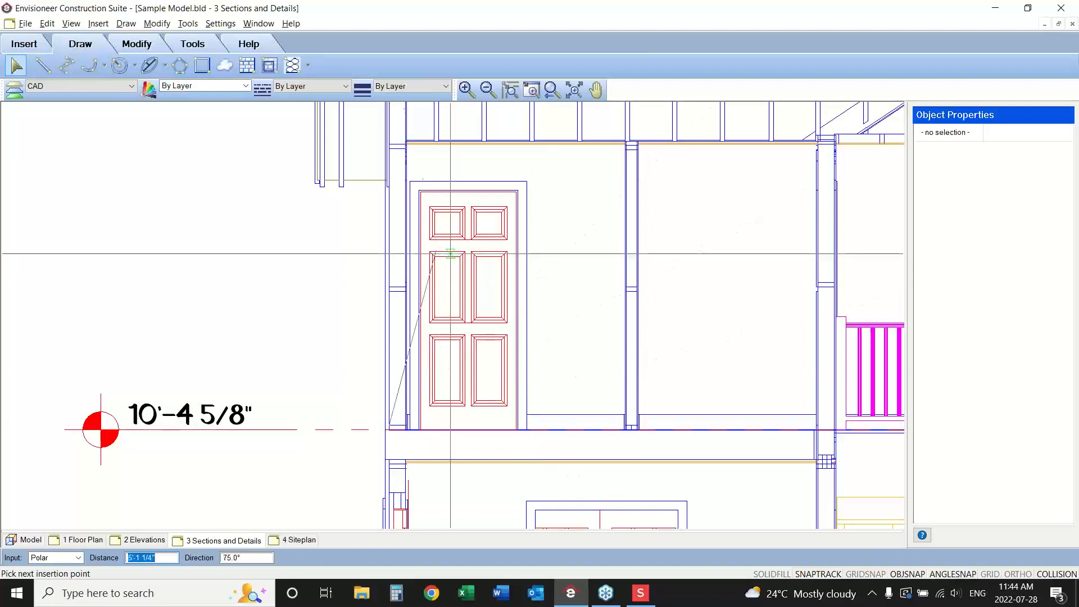
left_click(393, 148)
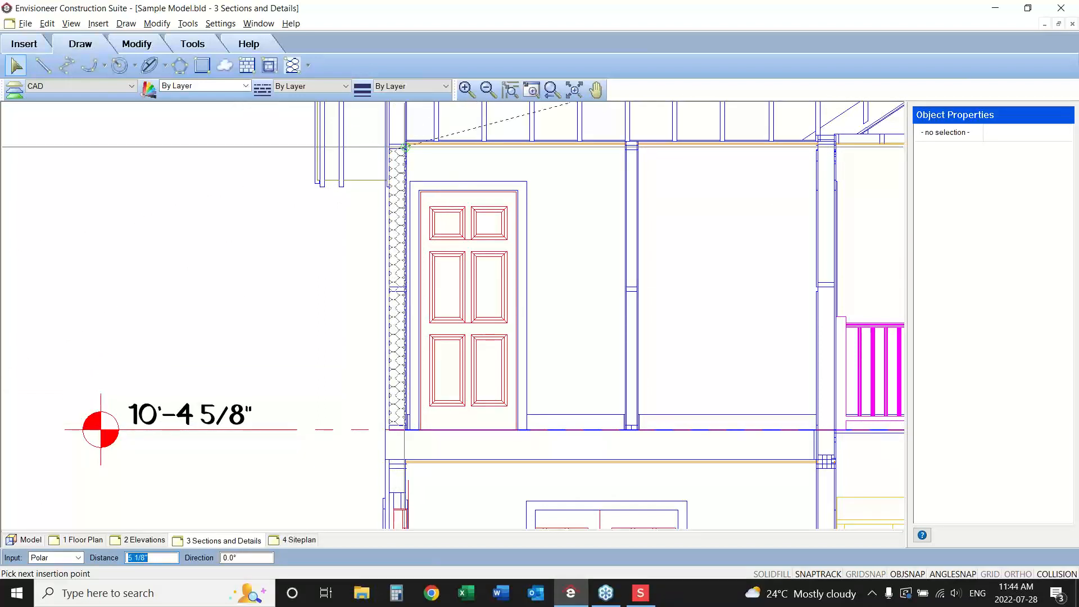
left_click(405, 148)
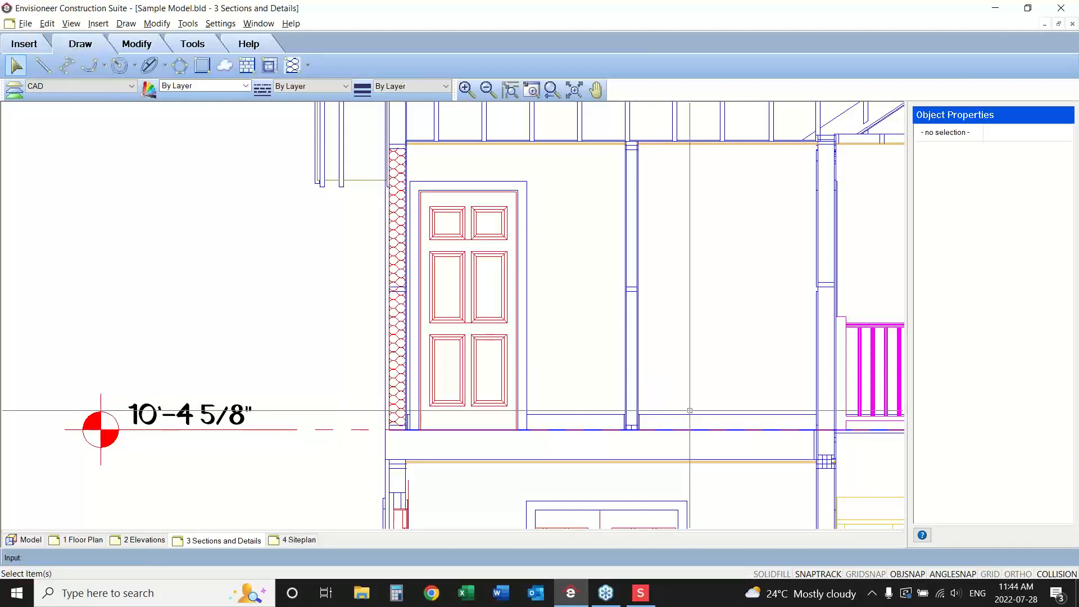
left_click(306, 66)
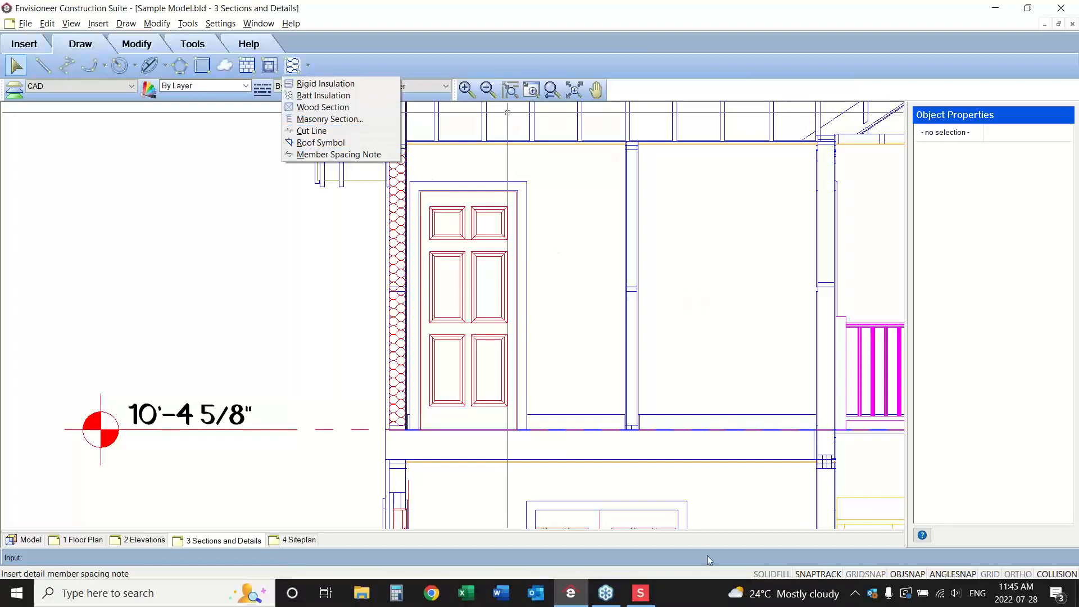
left_click(551, 90)
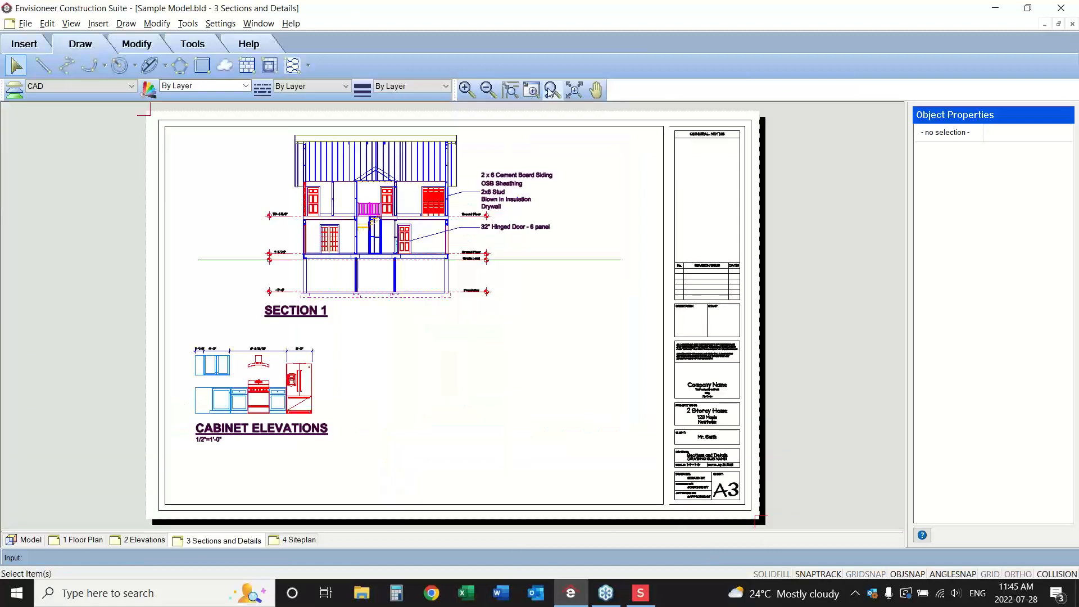
On the 2 Elevations sheet, place a right-aligned 8 in 12 roof slope symbol on the right elevation's gable roof, just right of the ridge.
left_click(147, 540)
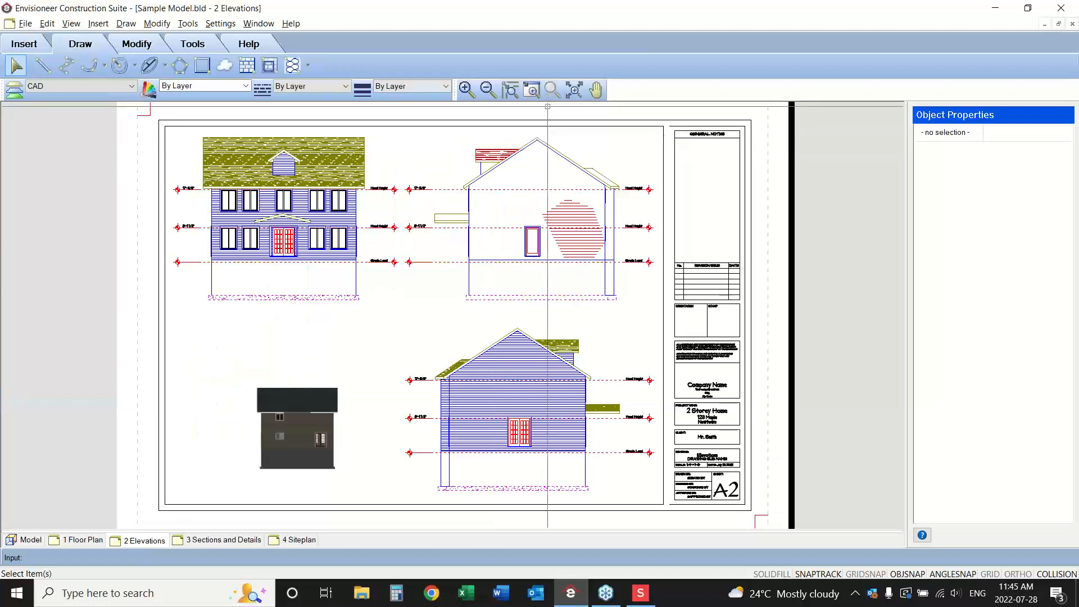
left_click(619, 132)
left_click(443, 218)
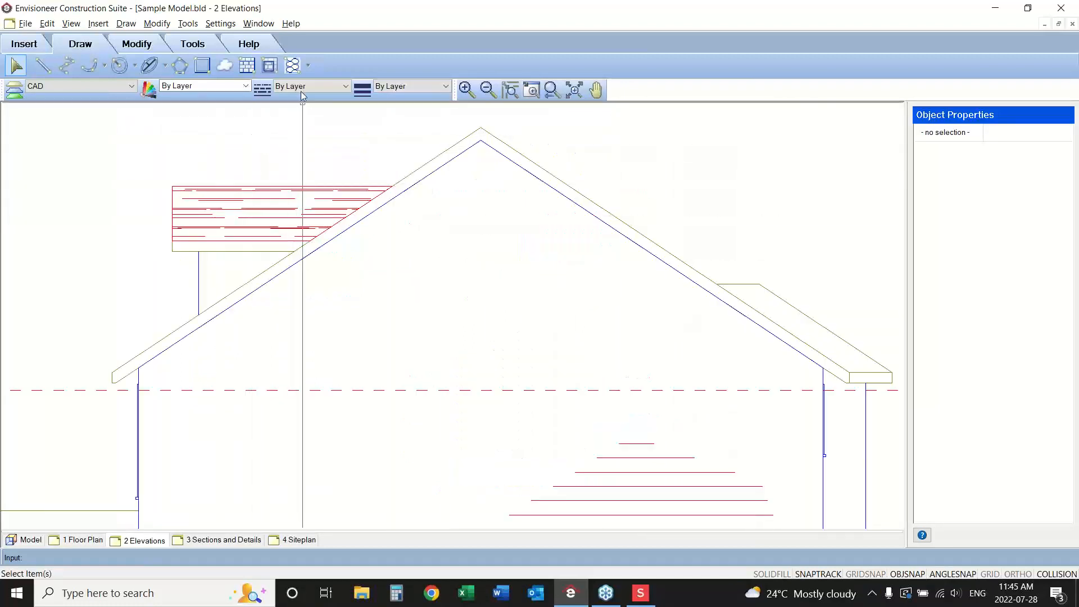
left_click(308, 66)
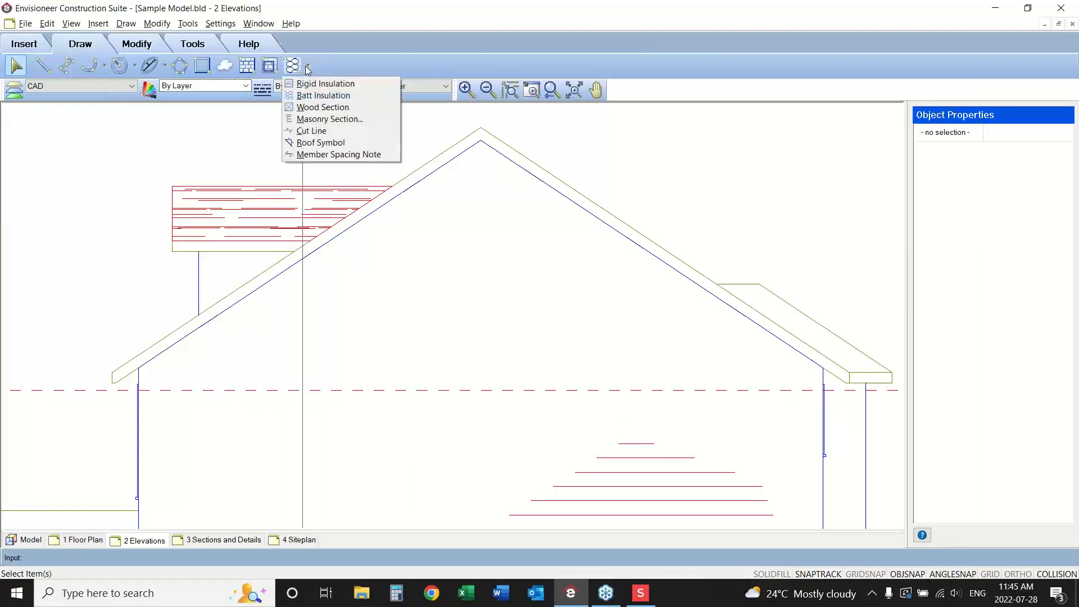
left_click(318, 142)
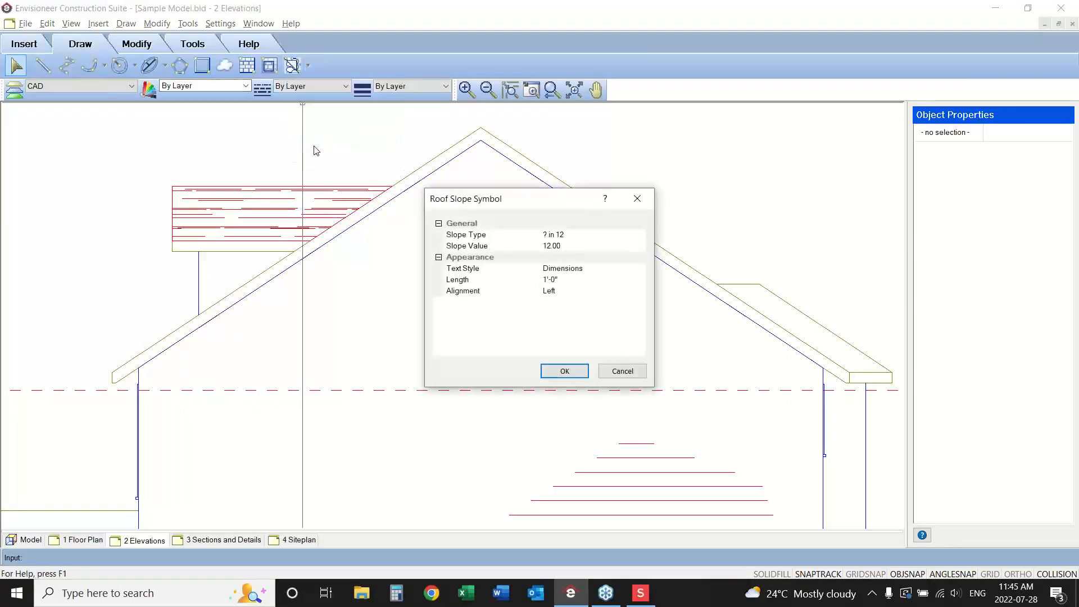
left_click(563, 248)
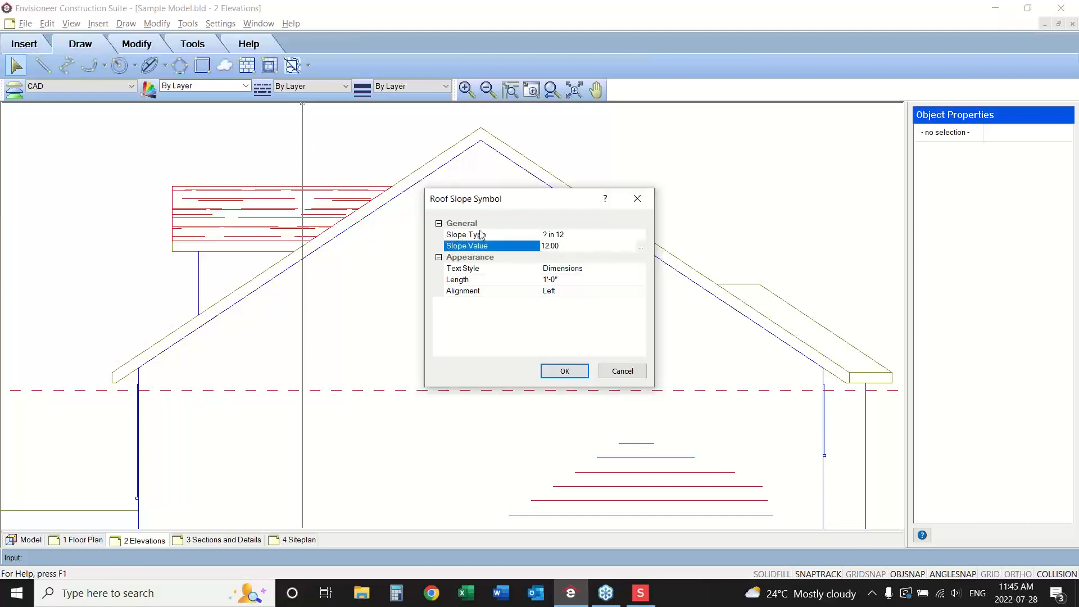
left_click(641, 248)
left_click(638, 233)
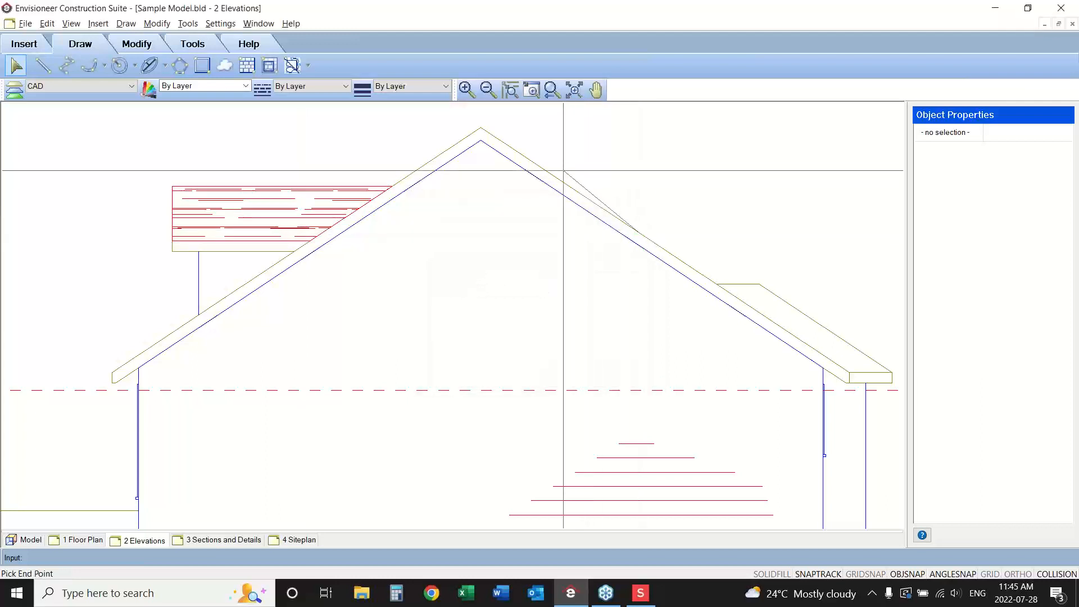
left_click(543, 168)
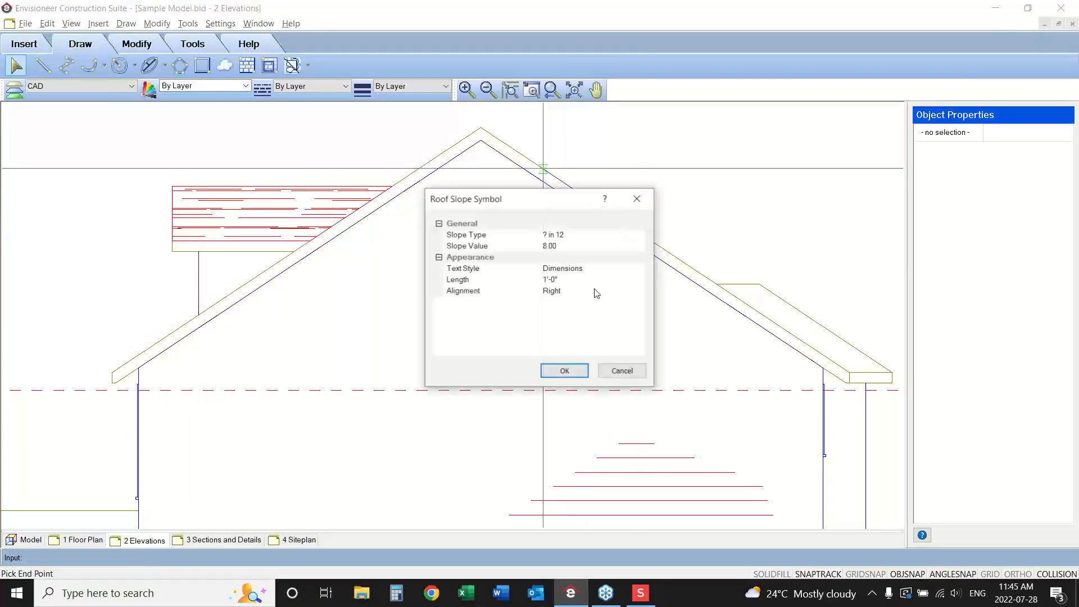
left_click(564, 246)
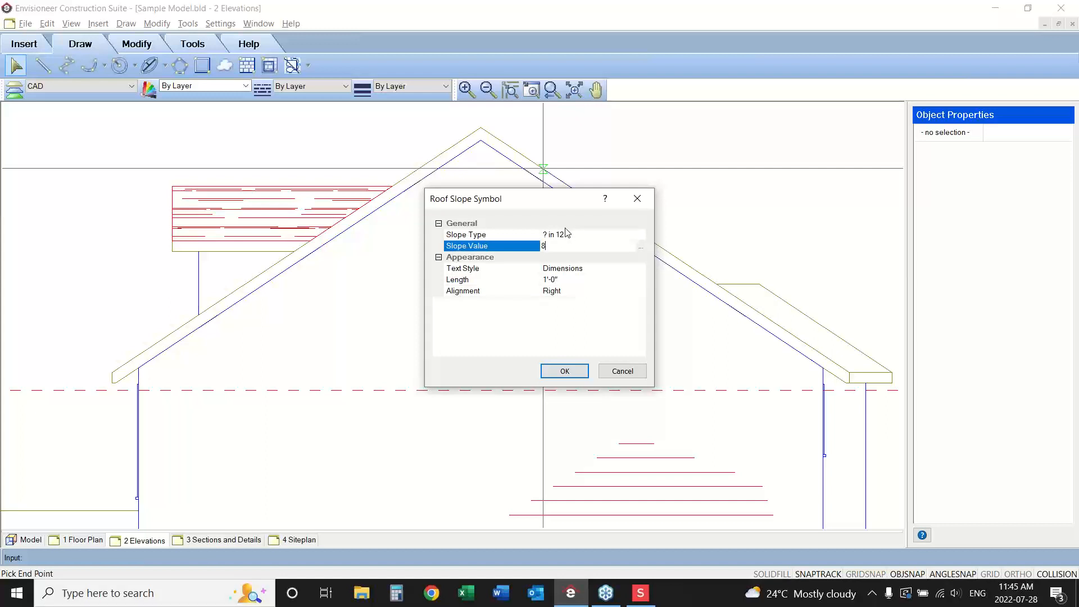
left_click(564, 372)
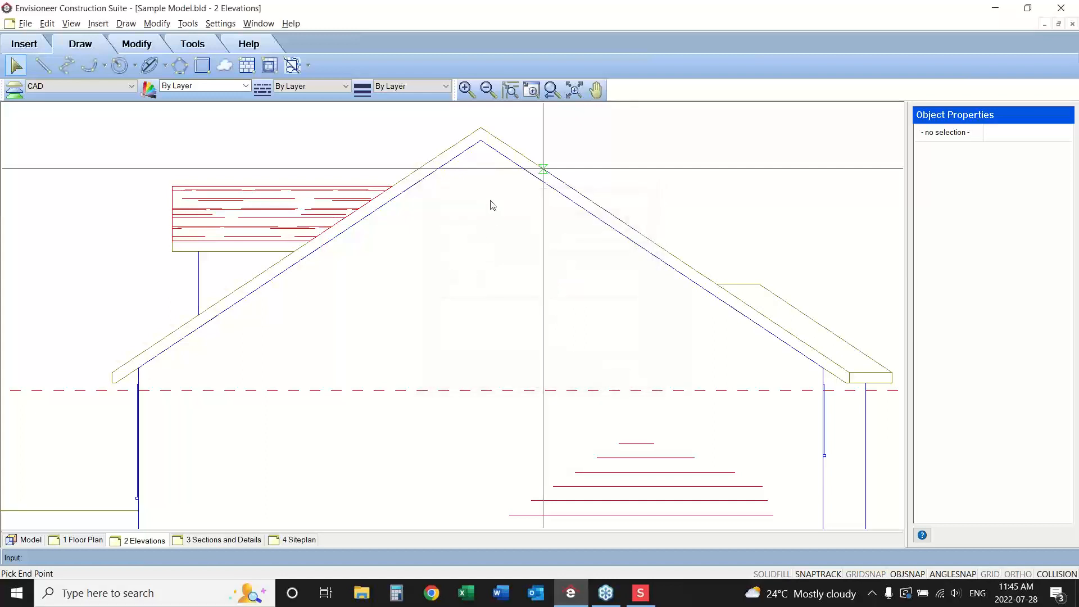
left_click(549, 164)
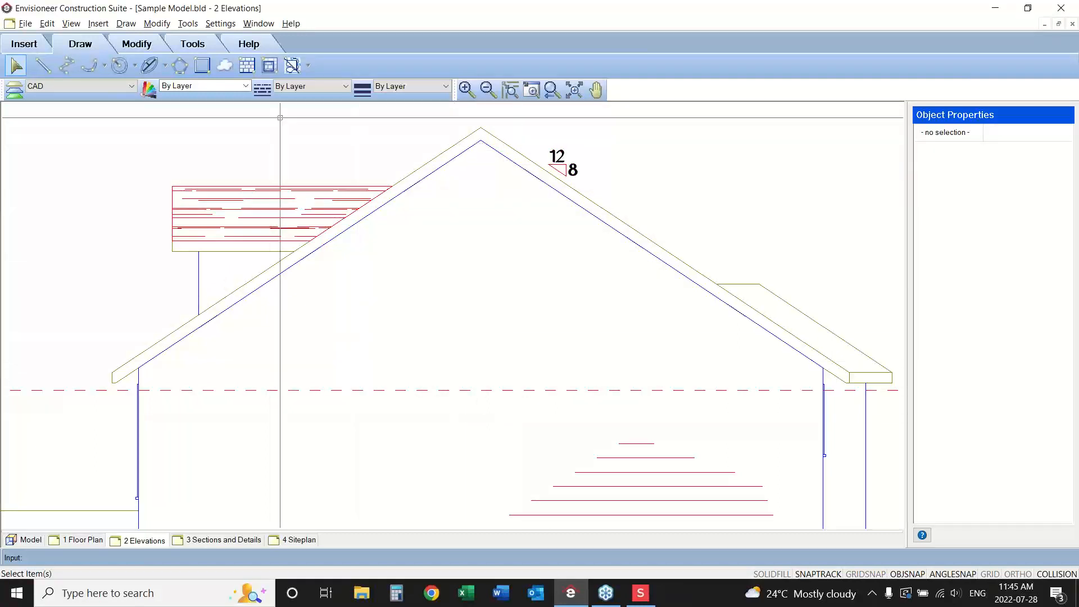
left_click(293, 66)
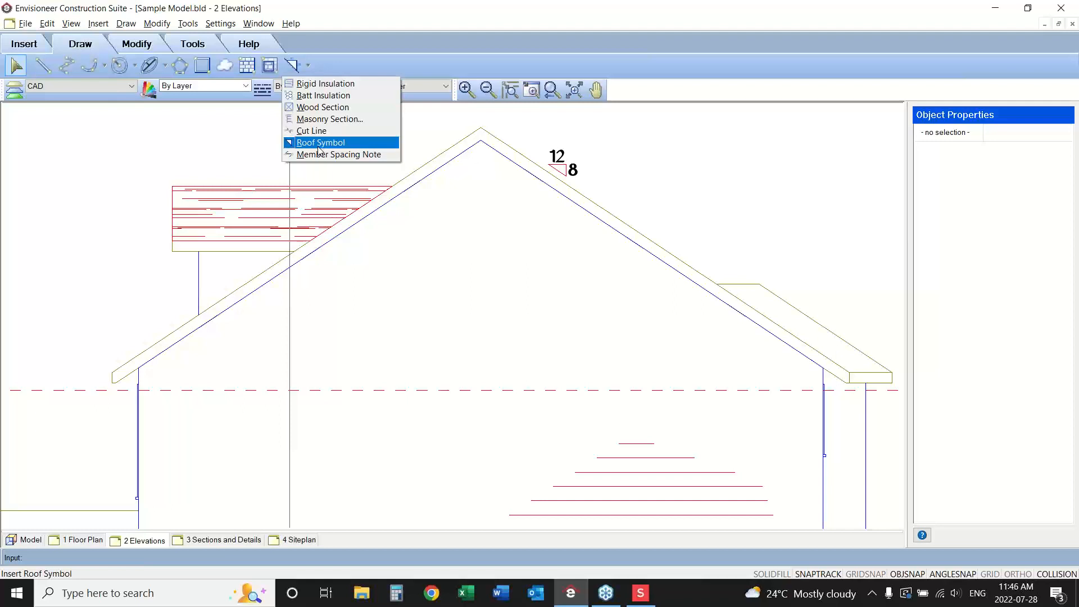
left_click(552, 92)
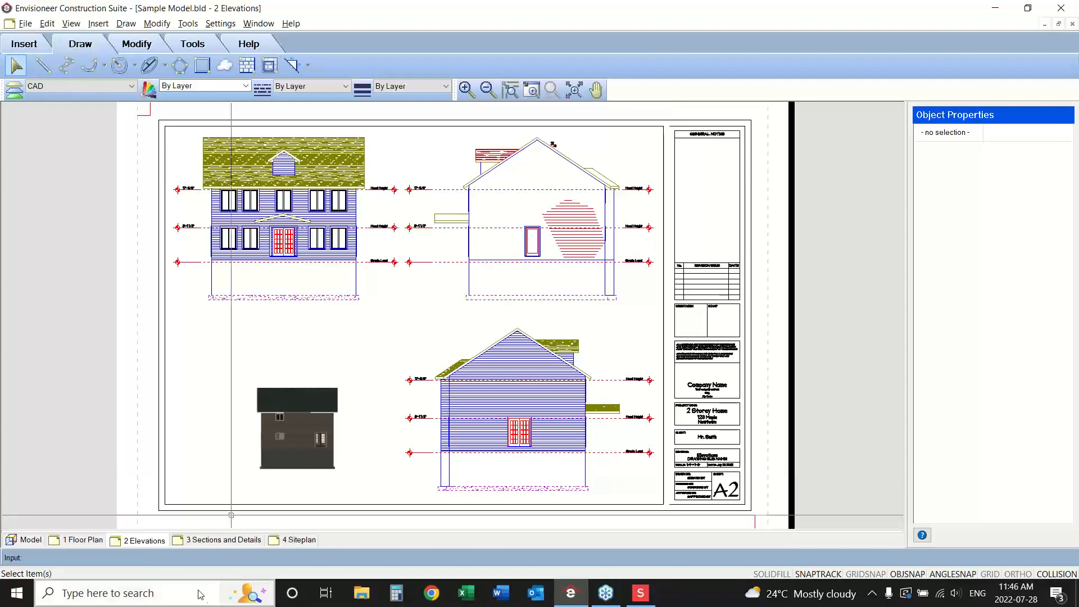
Return to the Model view and save the sample project.
left_click(25, 539)
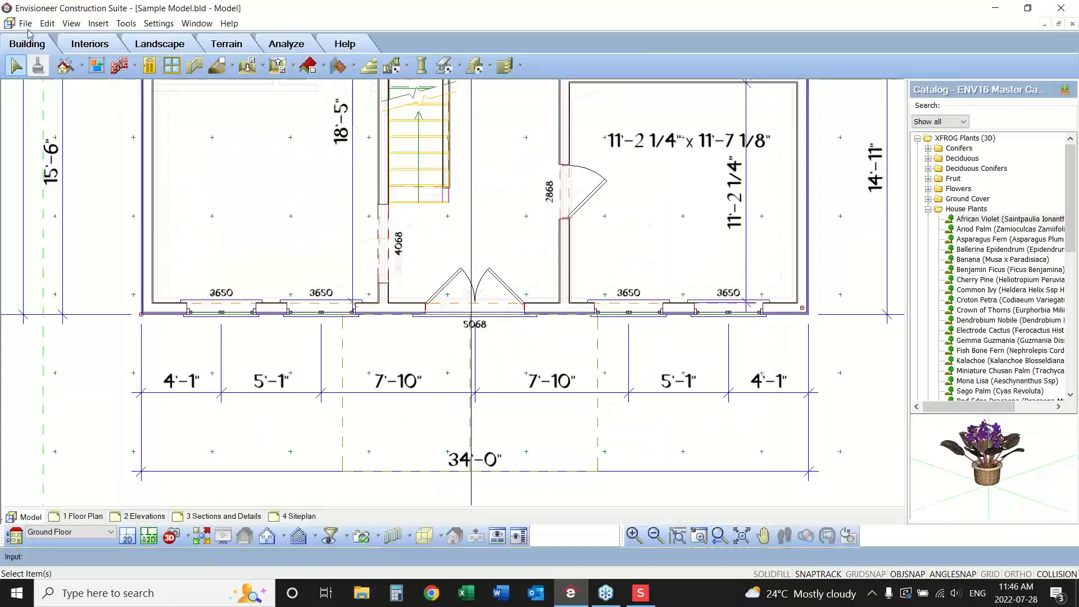
left_click(26, 23)
left_click(42, 98)
Create a new project from the a-New Home Standard Construction (ft & in) template.
left_click(25, 23)
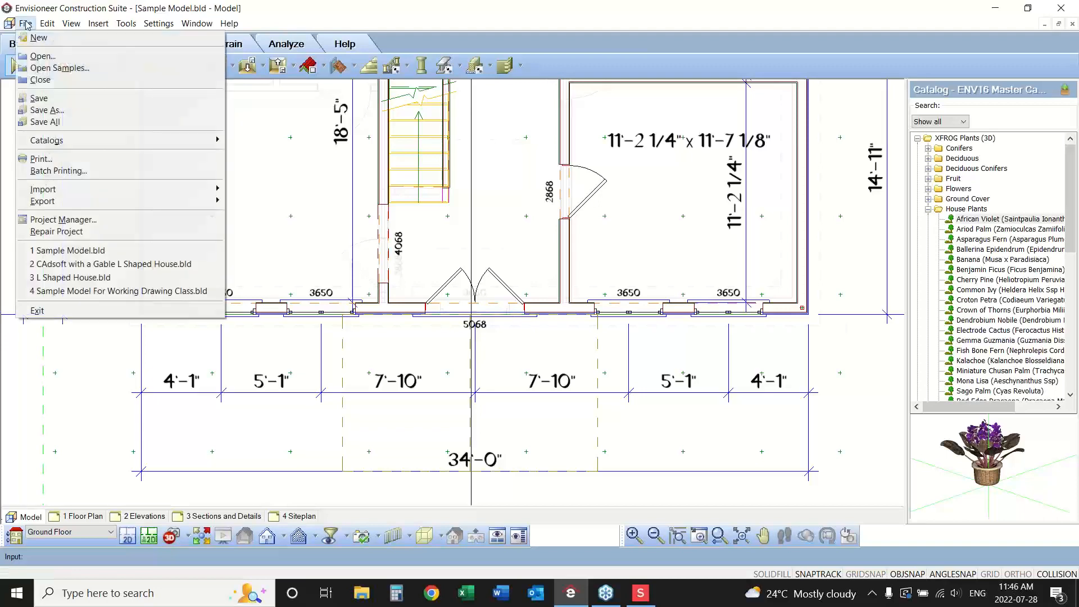
left_click(40, 36)
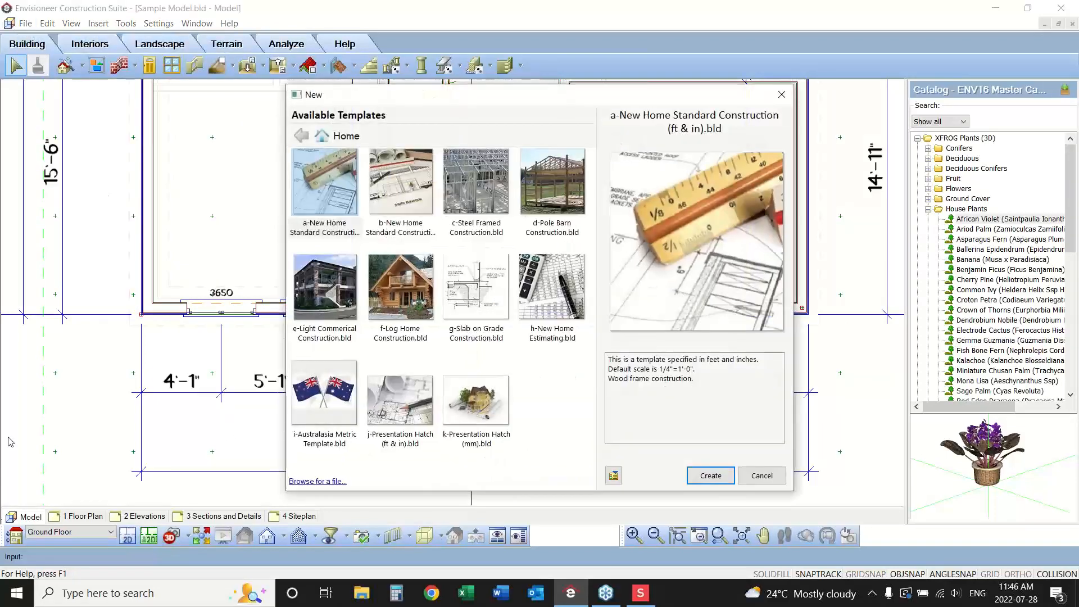
left_click(330, 215)
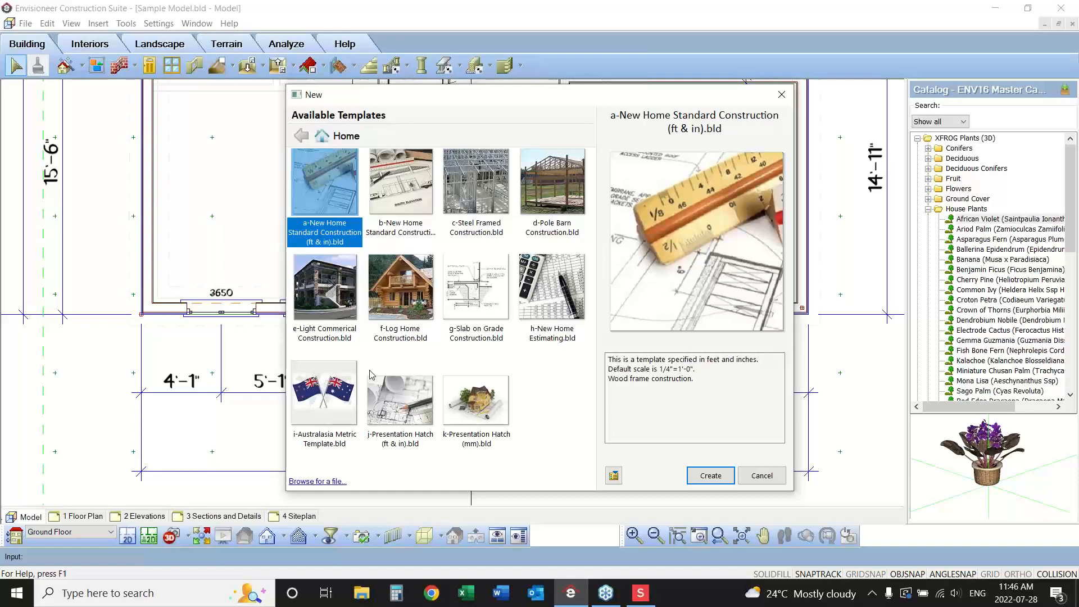
left_click(412, 219)
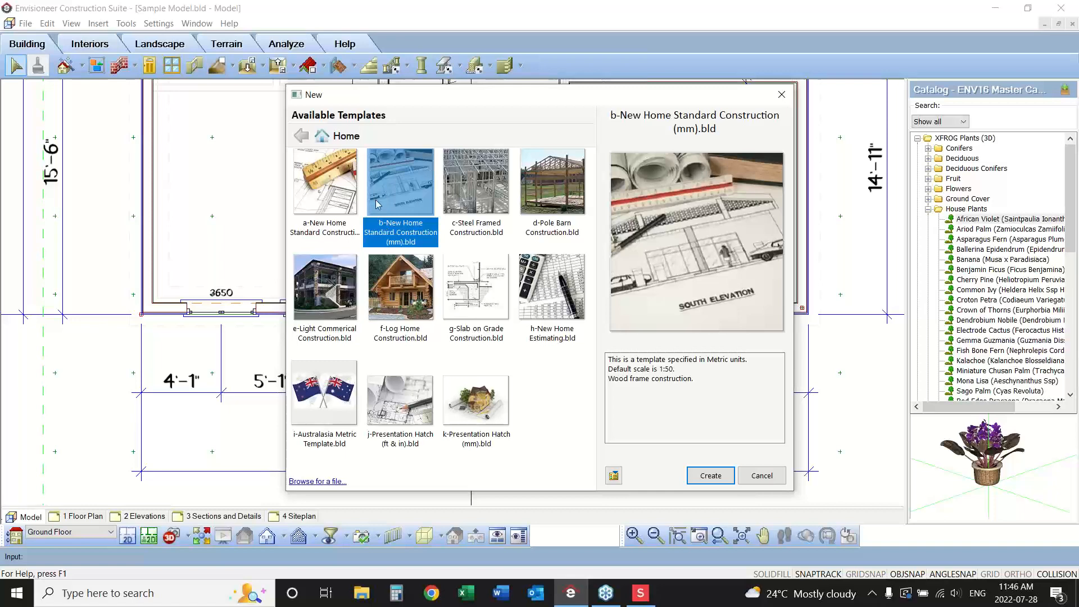
left_click(342, 194)
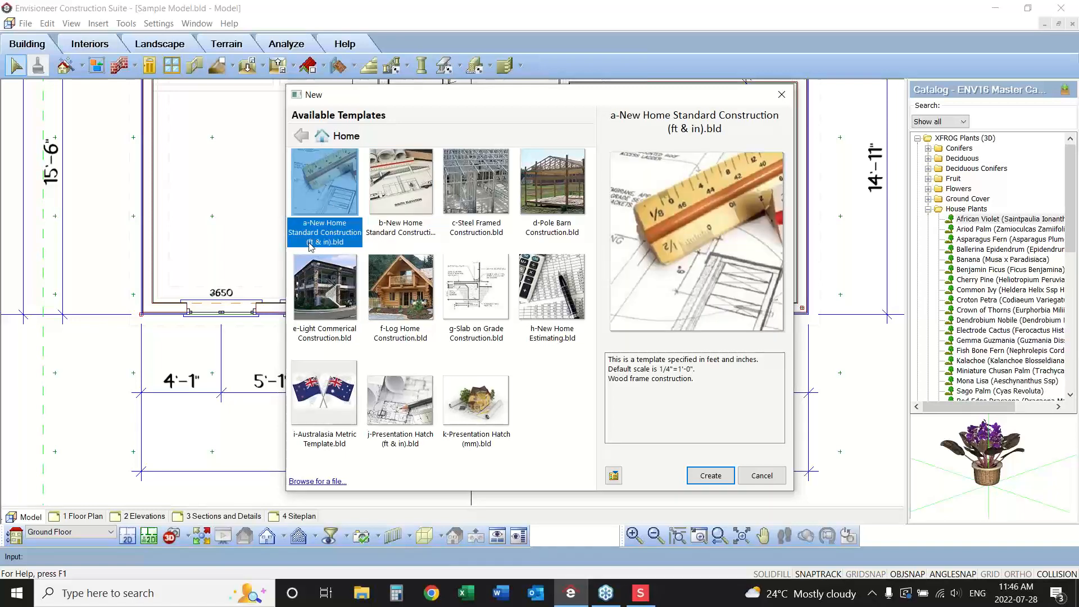
left_click(413, 236)
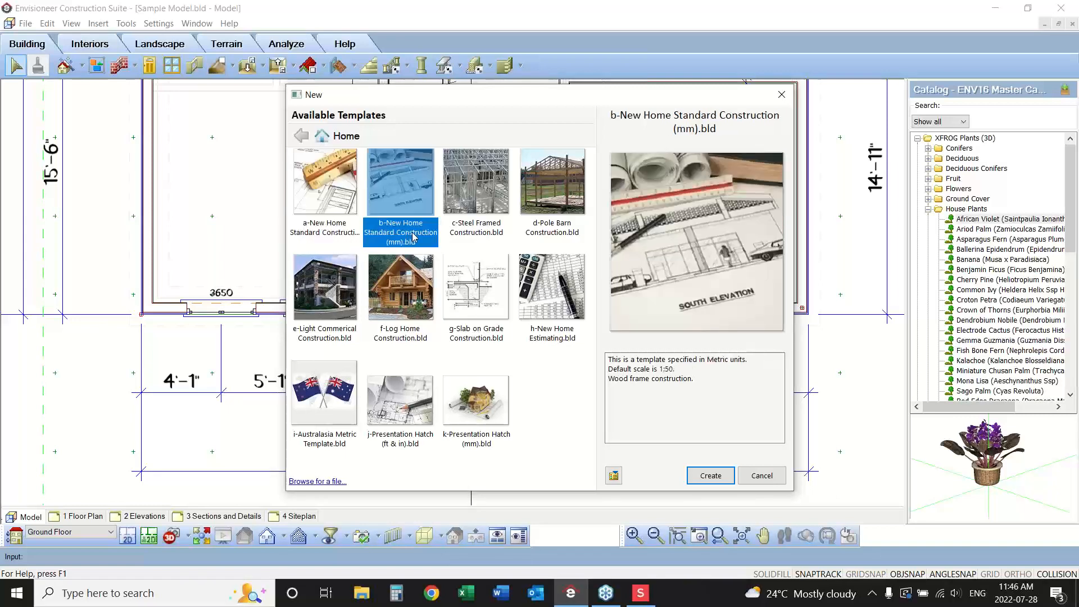
left_click(329, 197)
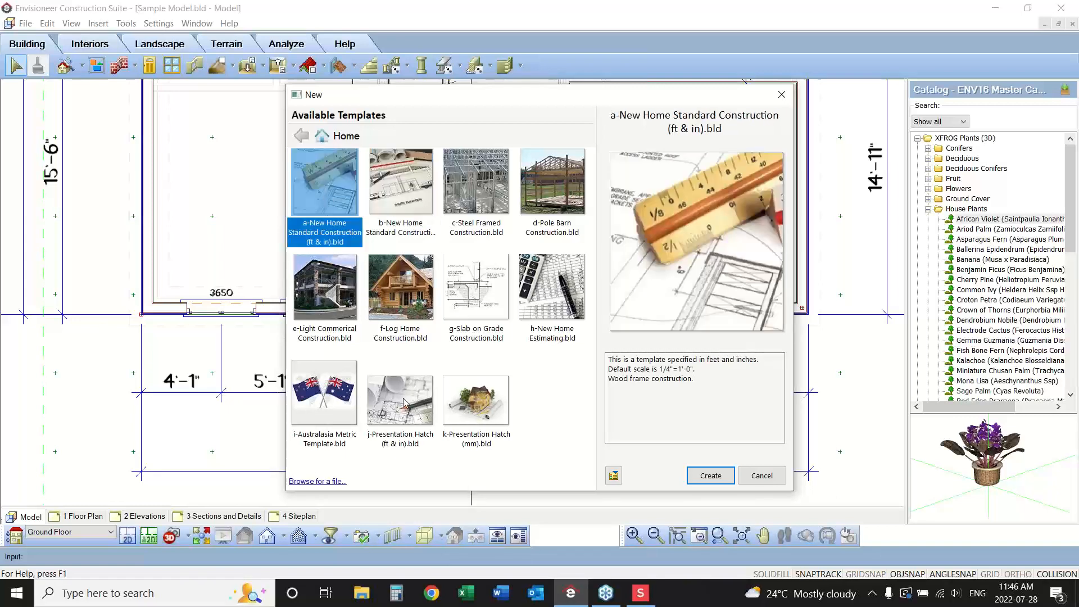
left_click(706, 476)
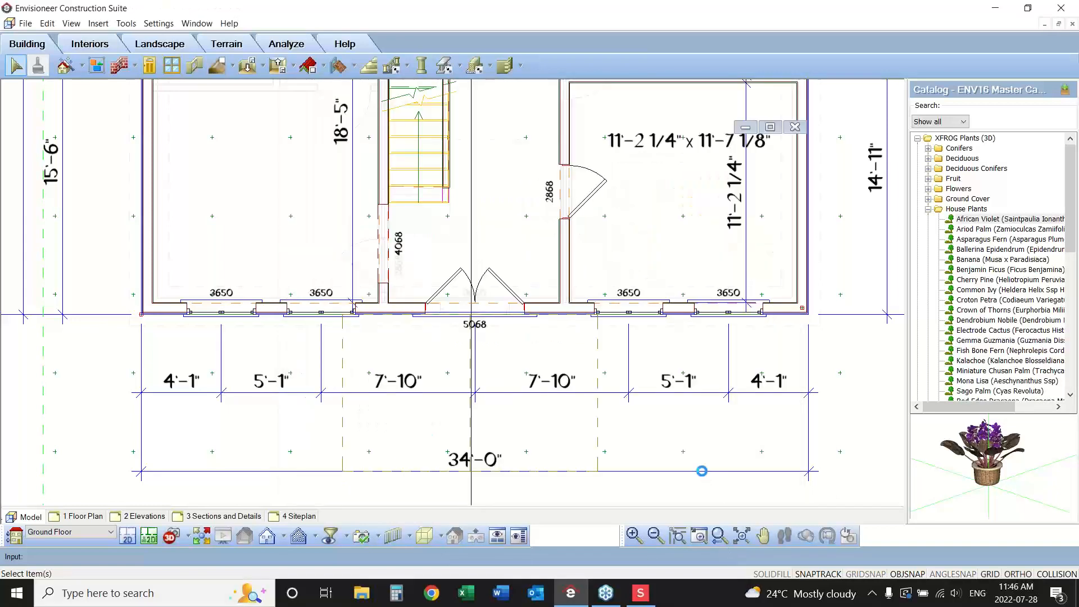
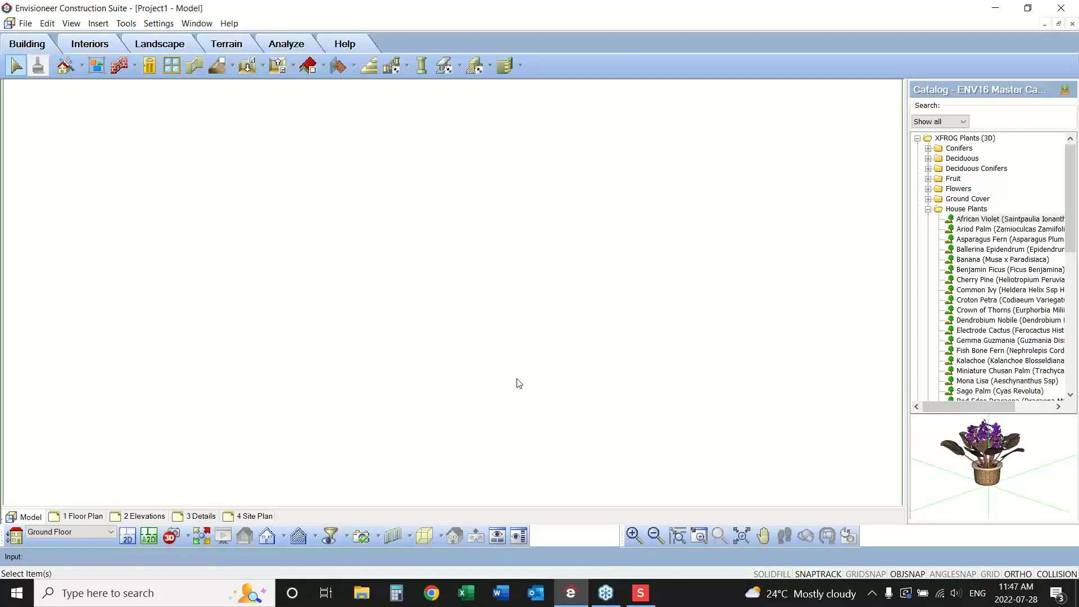
In the building locations, set the Ground Floor wall height to 9'-1 1/8".
left_click(158, 23)
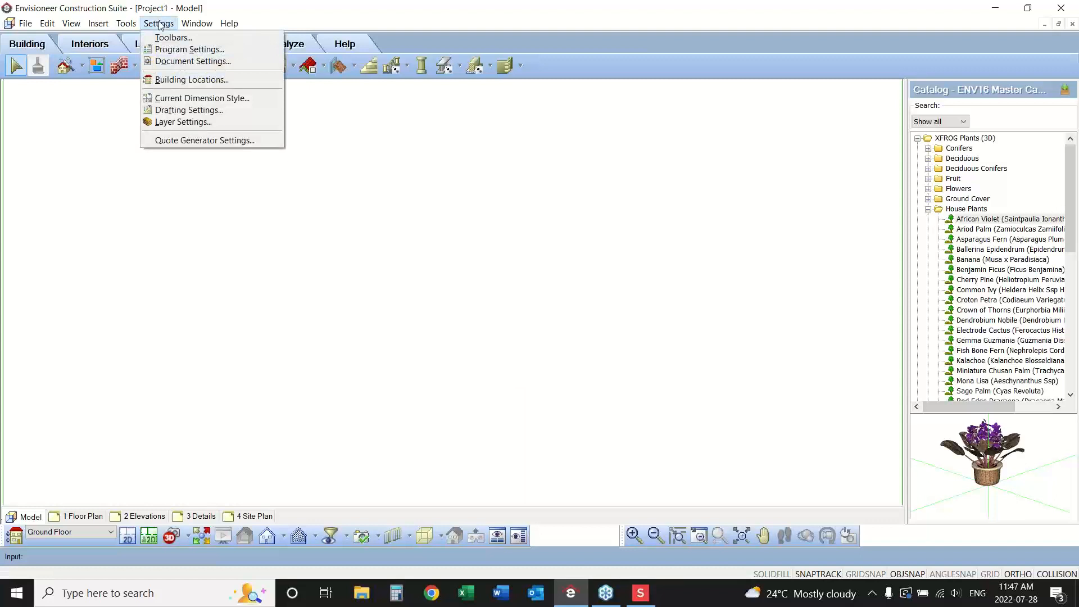
left_click(169, 79)
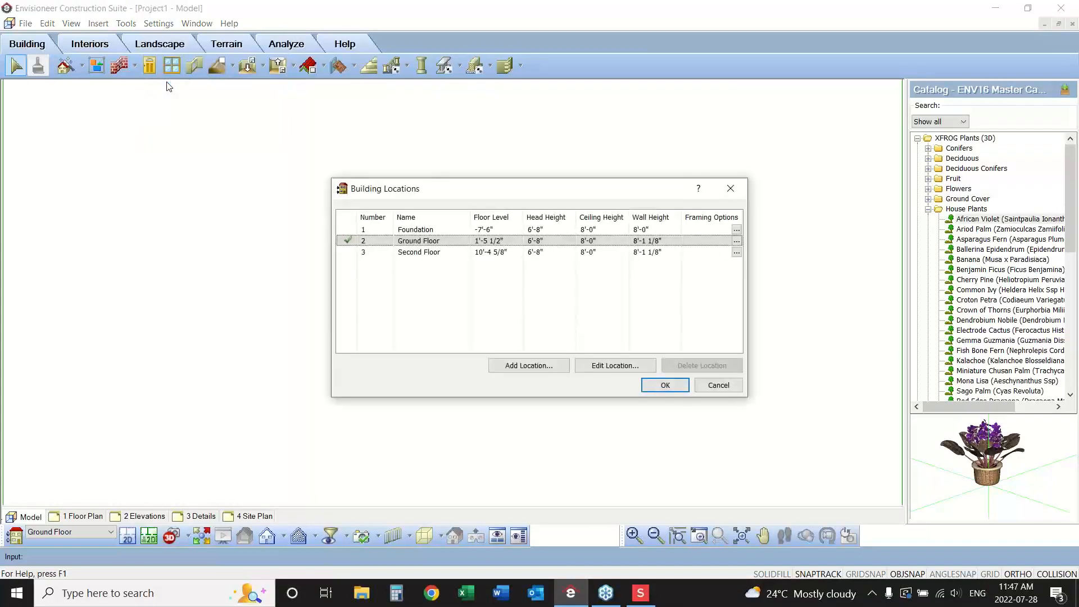
double_click(636, 246)
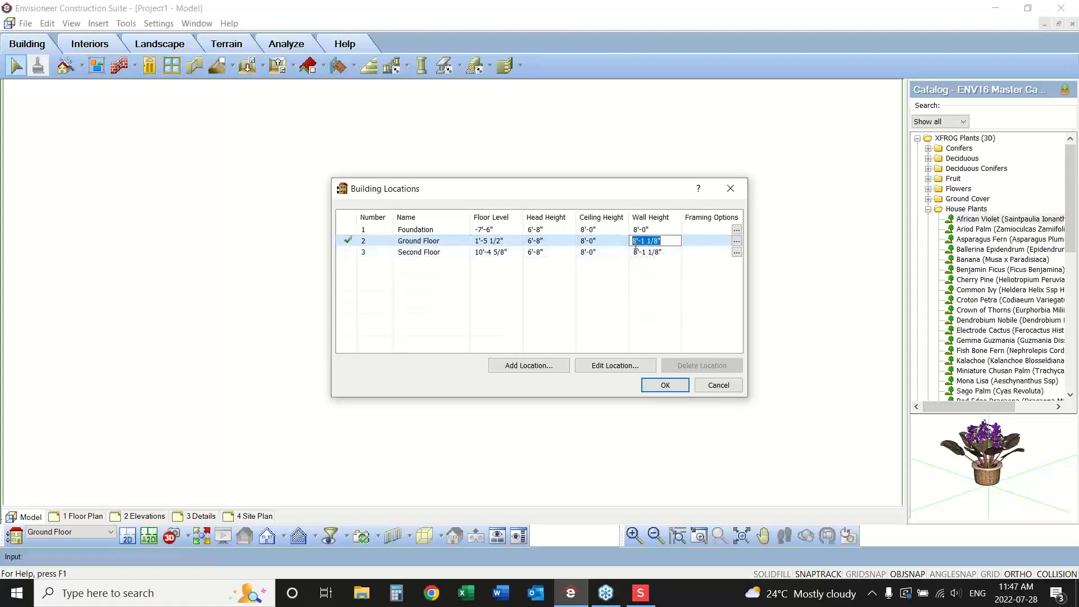
left_click(635, 246)
key("BackSpace")
type("9")
Set the Second Floor's floor level to 11'-4 5/8".
double_click(651, 251)
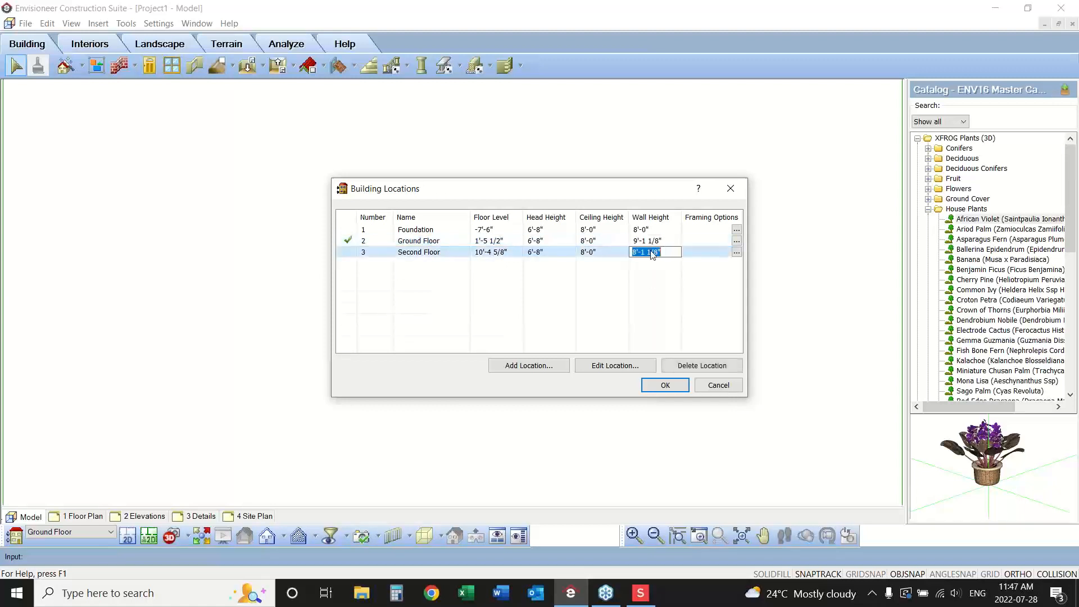
double_click(479, 252)
left_click(479, 252)
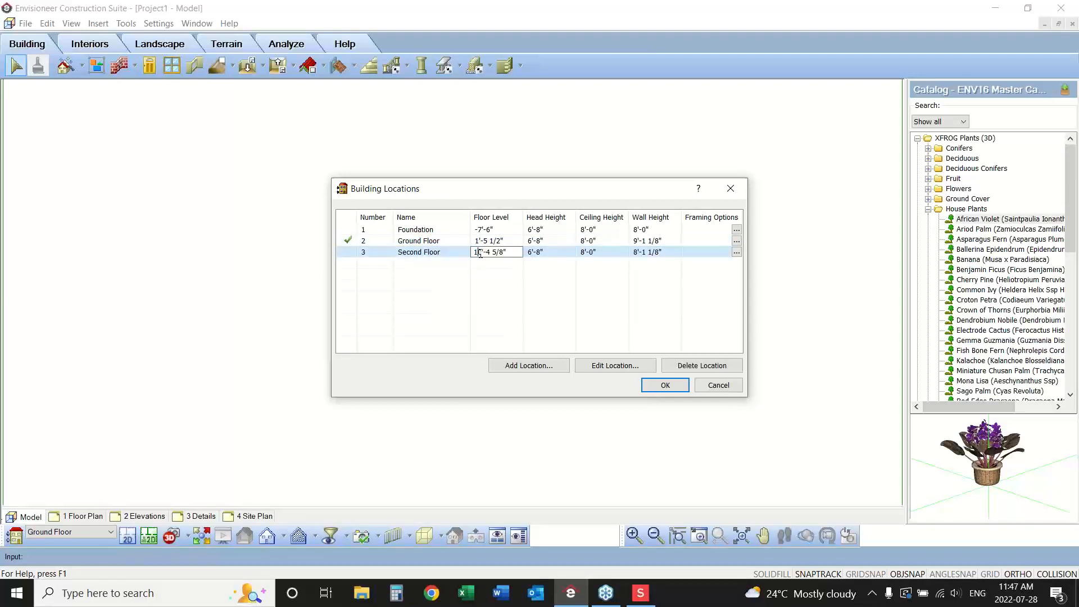
type("0")
key("BackSpace")
type("1")
left_click(502, 242)
left_click(510, 244)
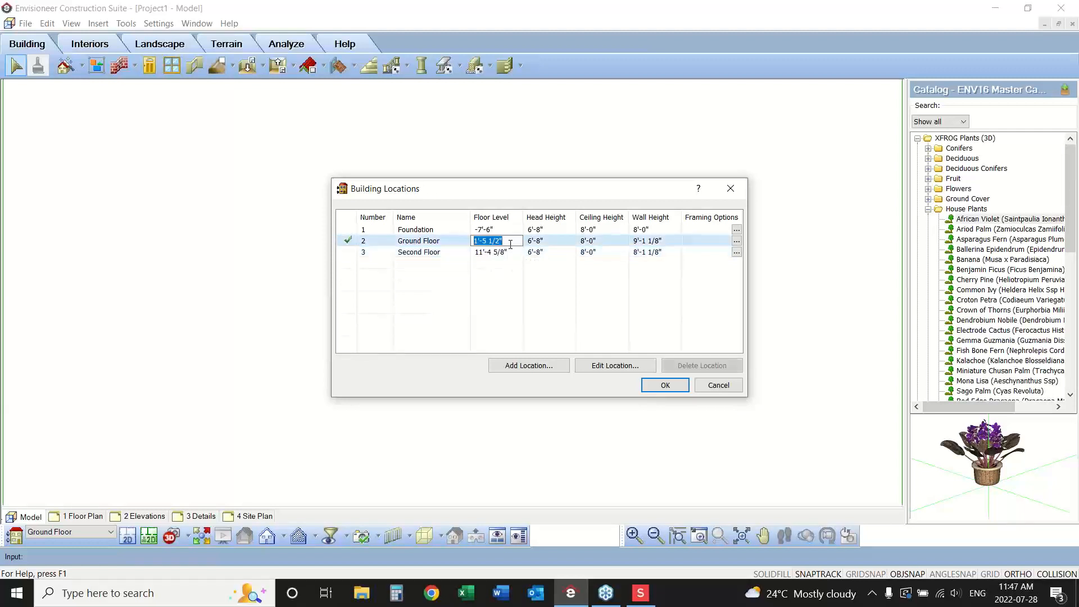
Set the Ground Floor ceiling height to 9'-0".
left_click(590, 242)
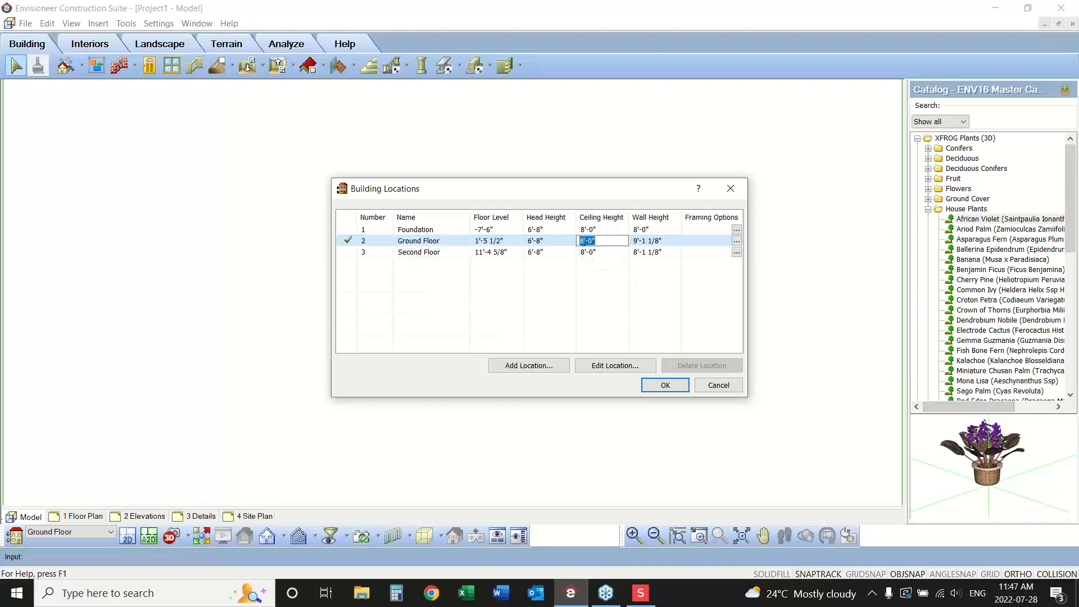
left_click(584, 240)
key("BackSpace")
type("9")
left_click(676, 241)
left_click(676, 241)
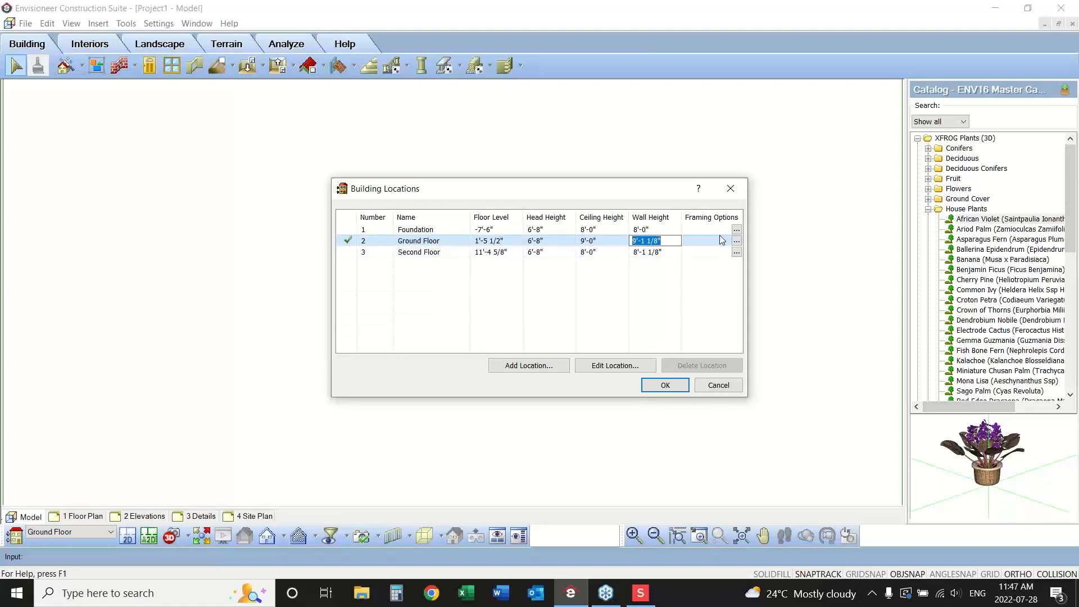
Set the Ground Floor's framing infill configuration to 16" O/C - Dbl. Top Plate and accept the building location changes.
left_click(736, 241)
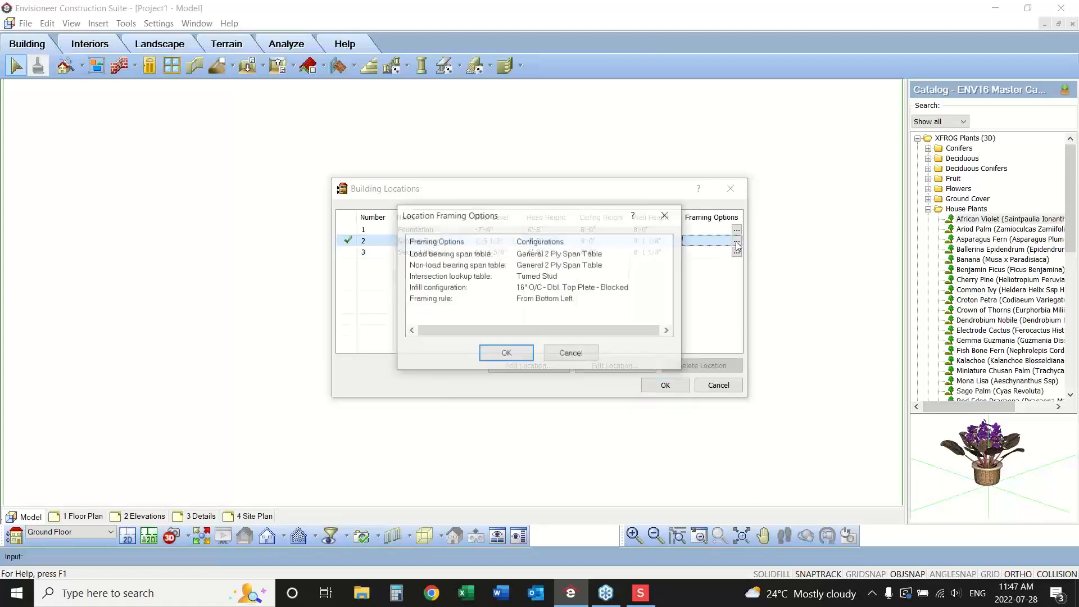
double_click(585, 288)
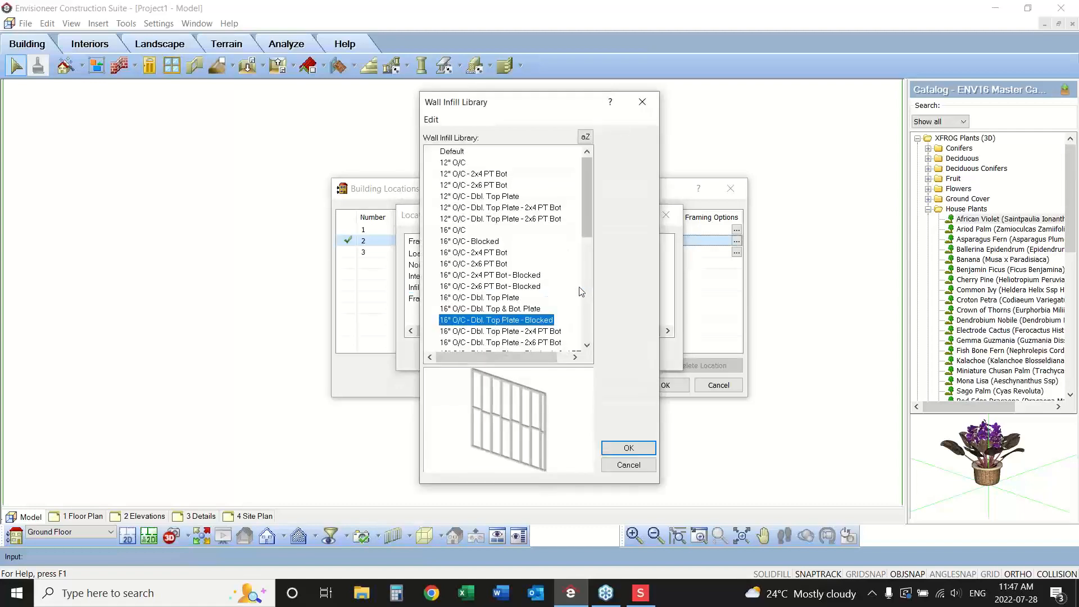
left_click(497, 298)
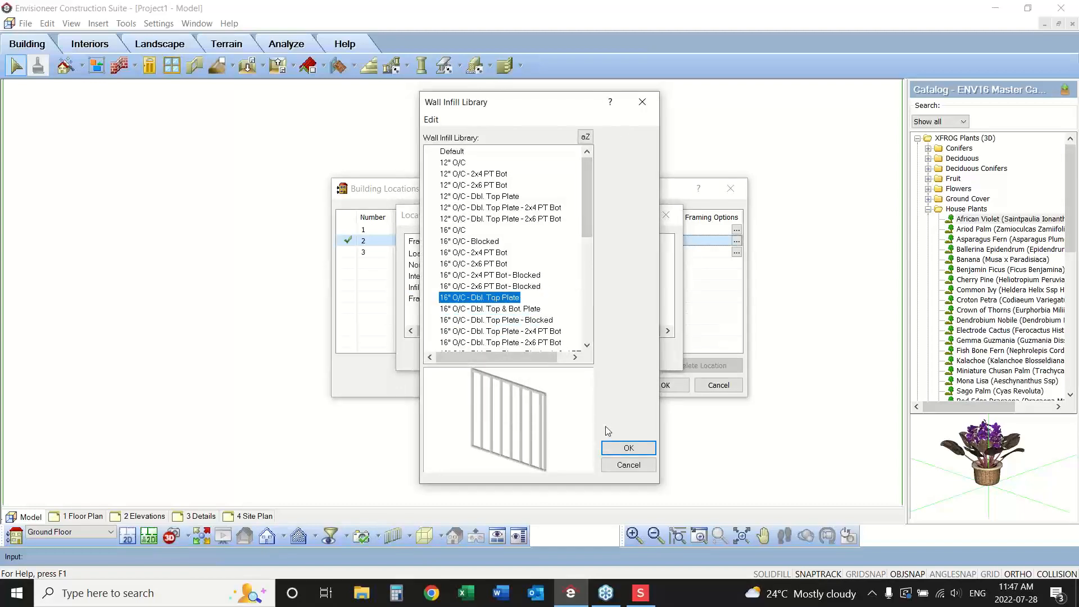
left_click(608, 449)
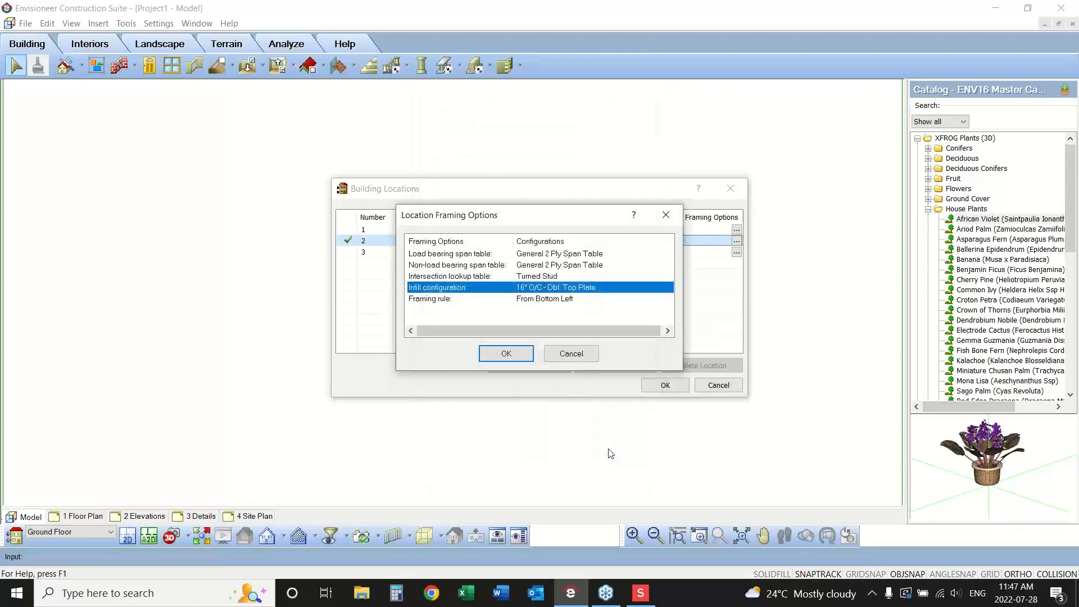
left_click(501, 355)
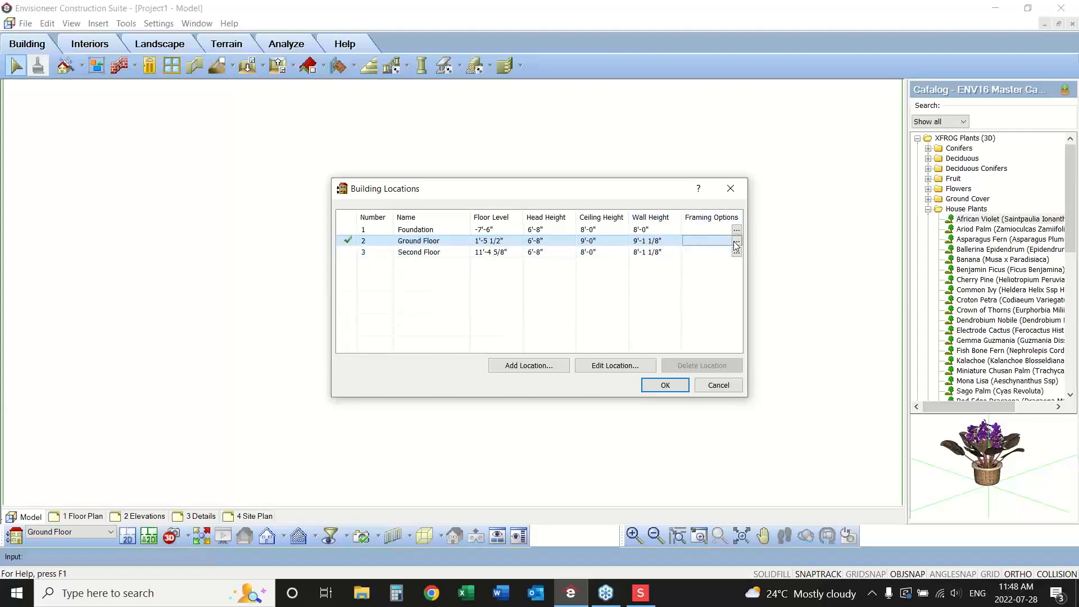
left_click(667, 387)
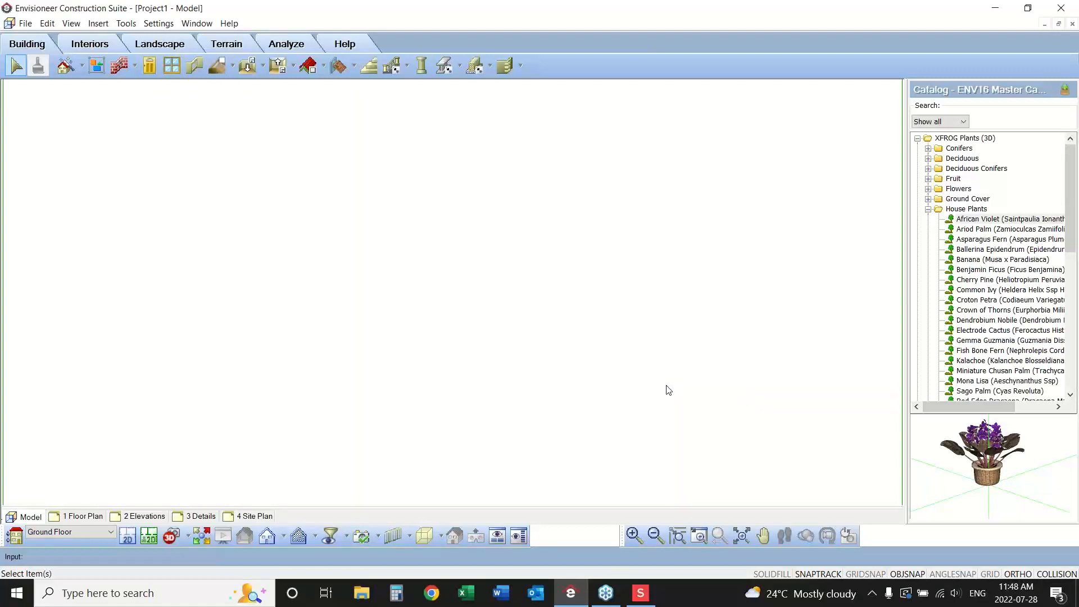
Open the document settings and examine the length precision options under the units of measure.
left_click(162, 25)
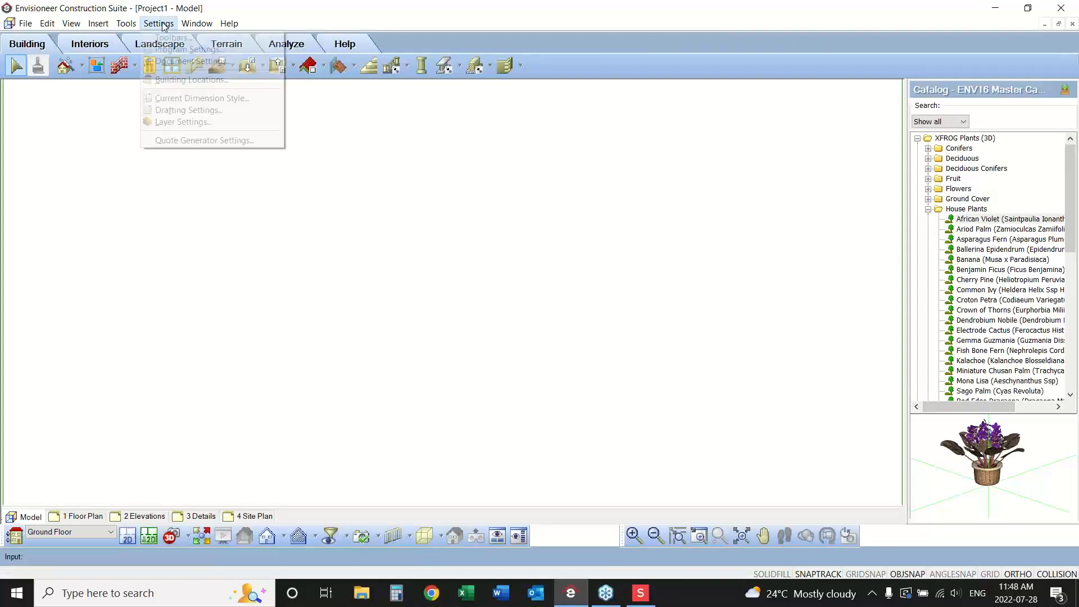
left_click(187, 61)
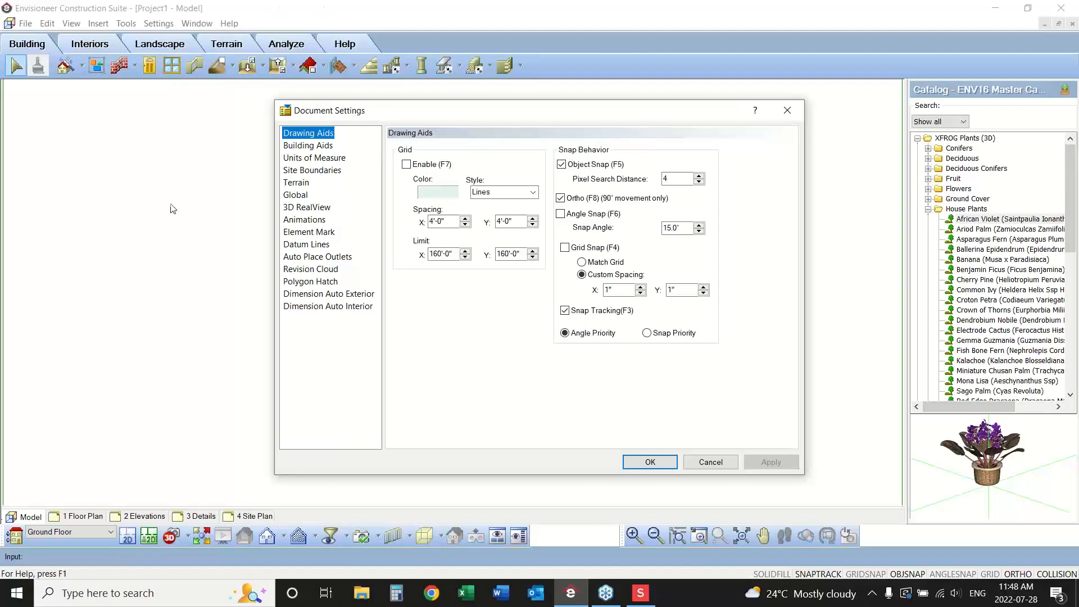
left_click(292, 159)
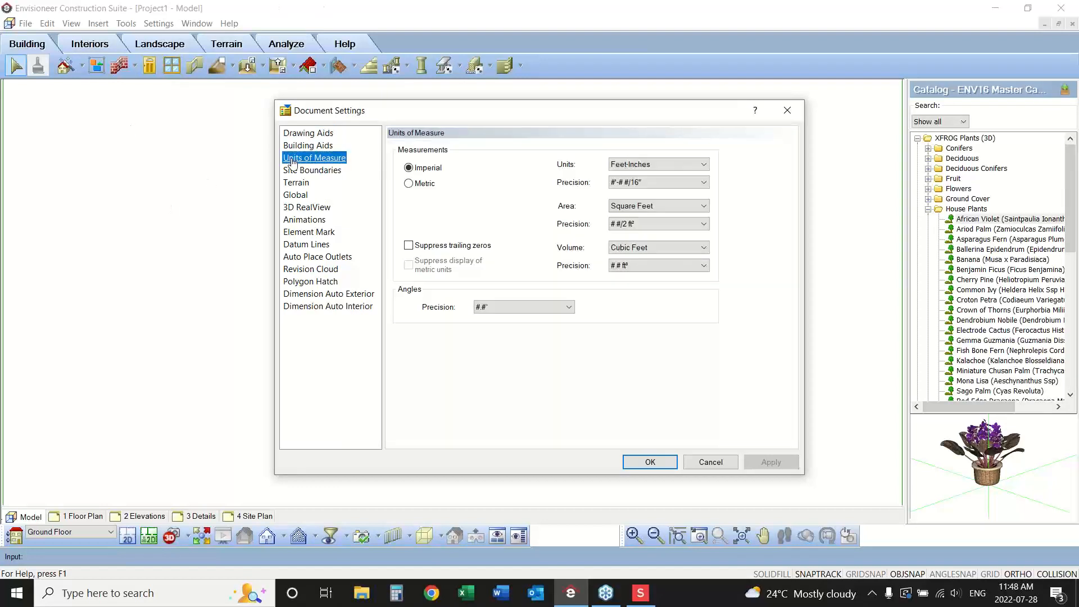
left_click(664, 183)
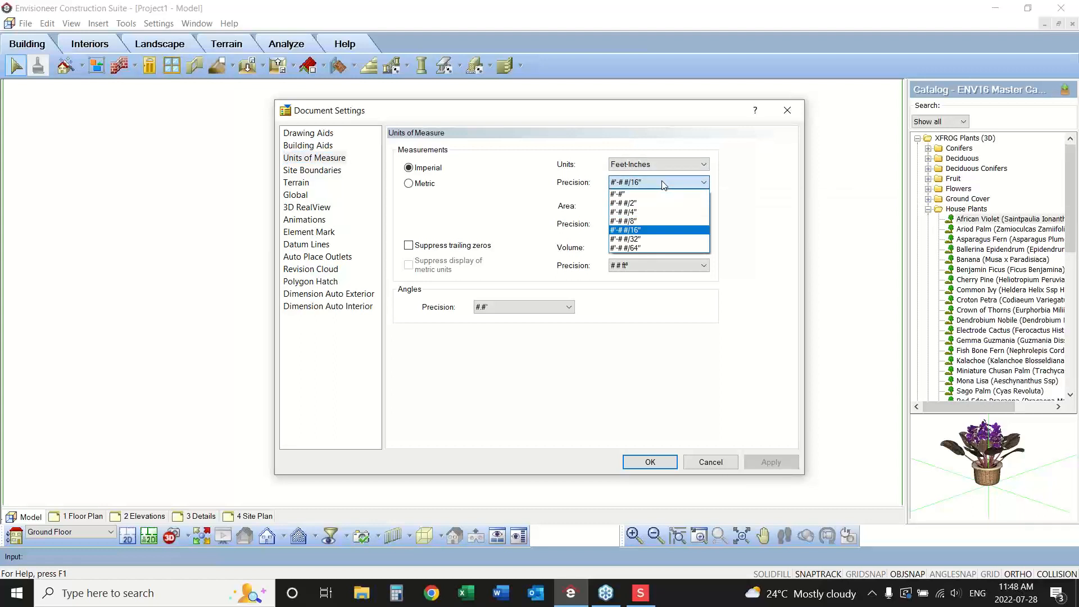
left_click(664, 183)
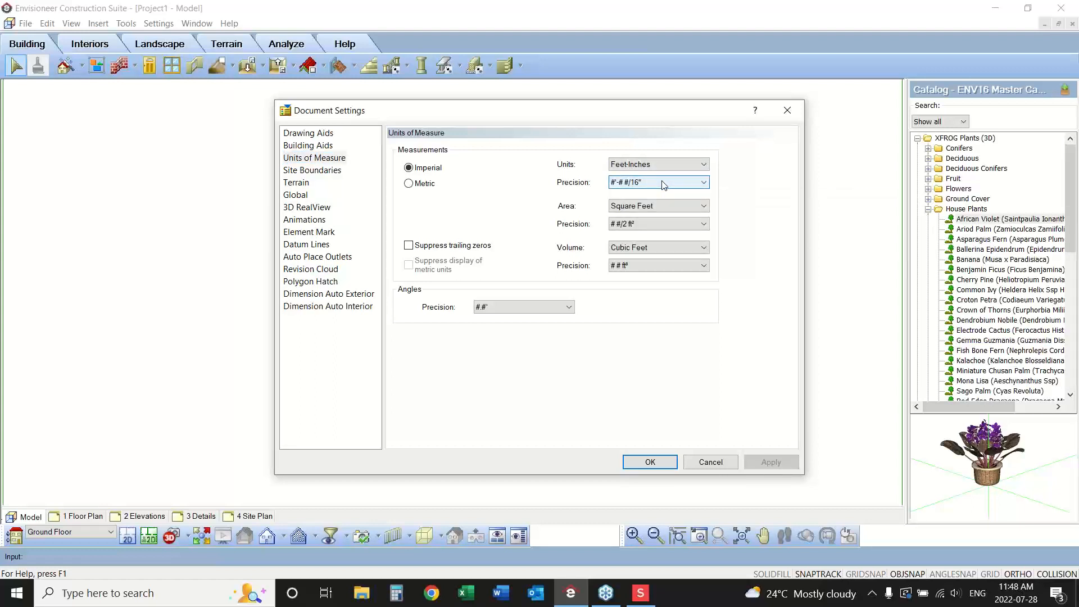
Make auto exterior dimensions end at Core (Exterior) instead of Surface (Exterior), and turn on Ignore Wall Dimensions for auto interior dimensions.
left_click(324, 294)
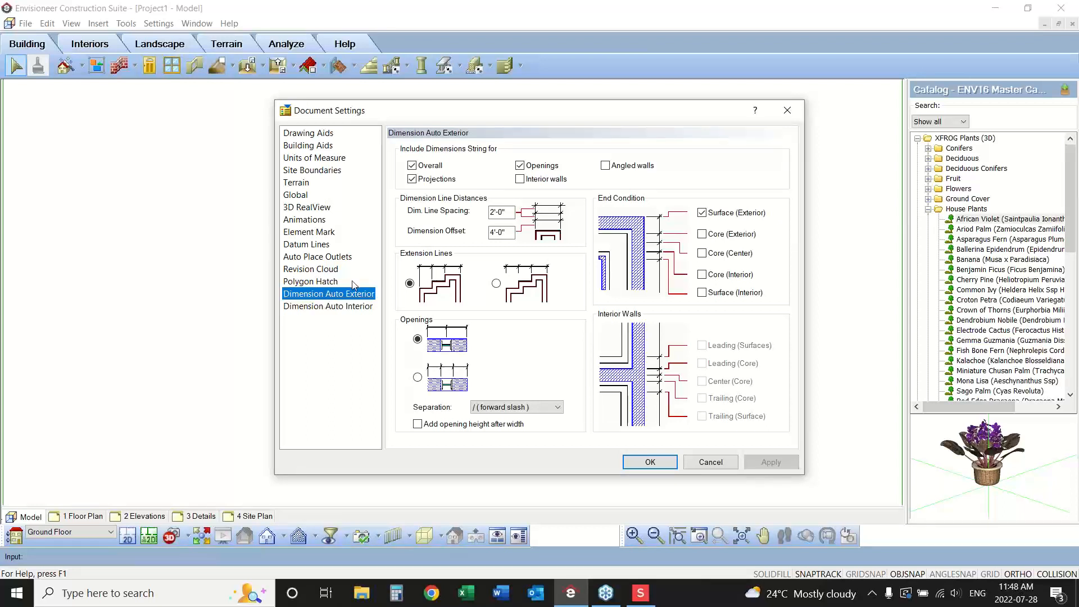
left_click(703, 235)
left_click(701, 217)
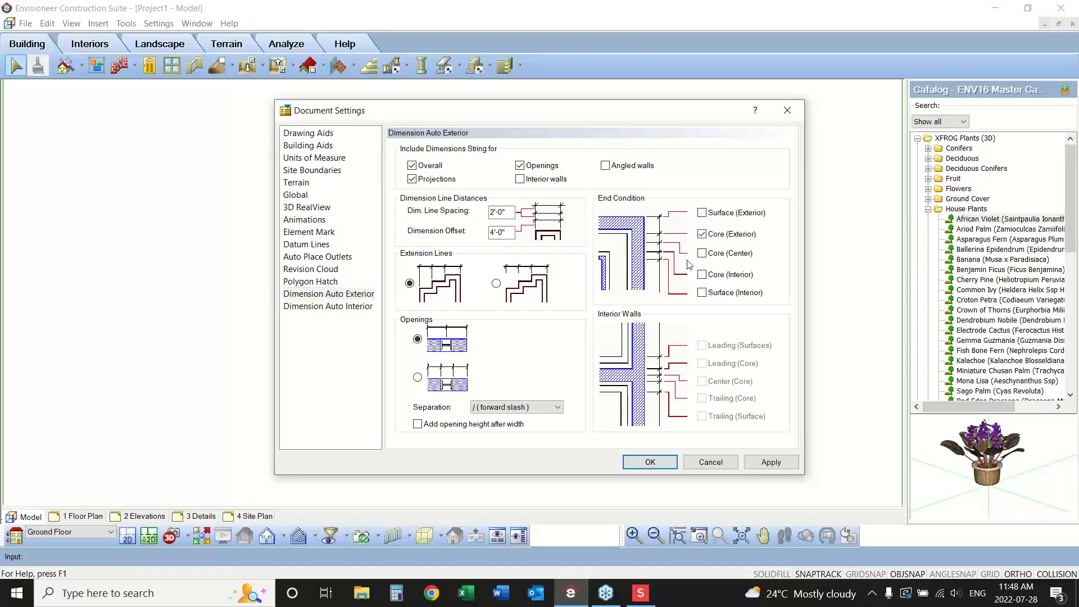
left_click(420, 380)
left_click(419, 339)
left_click(325, 307)
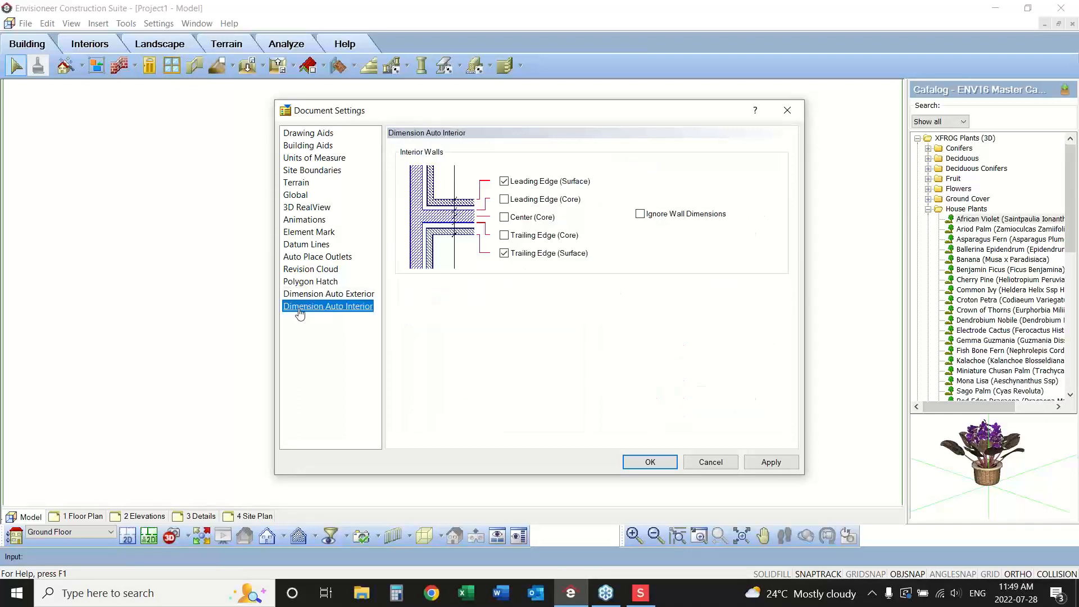
left_click(644, 217)
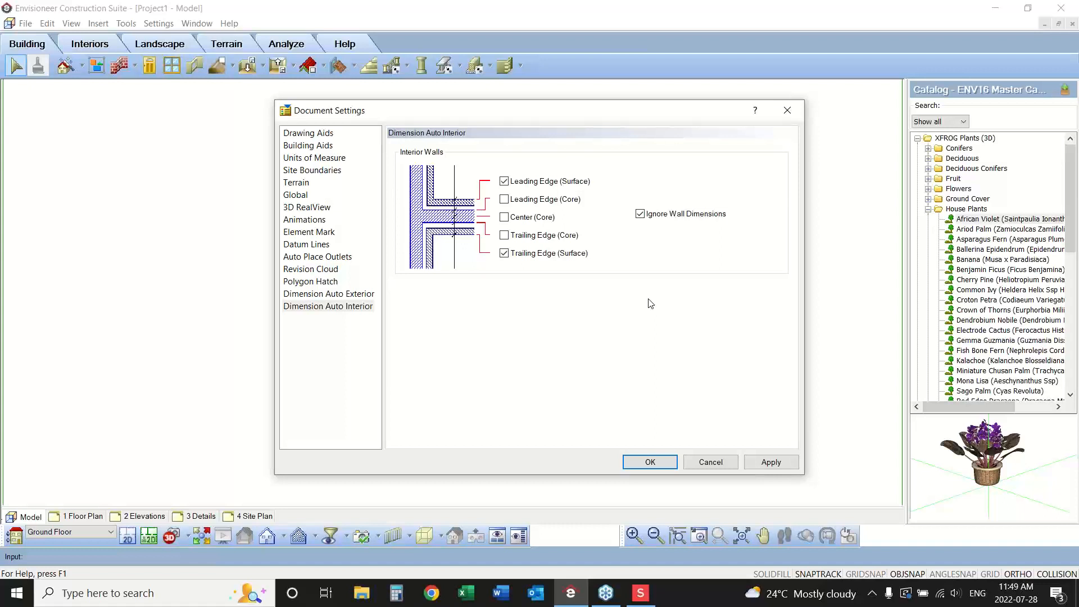
Set the datum lines' line type to Dashed and their elevation text to Above-Left, and apply the document settings.
left_click(302, 246)
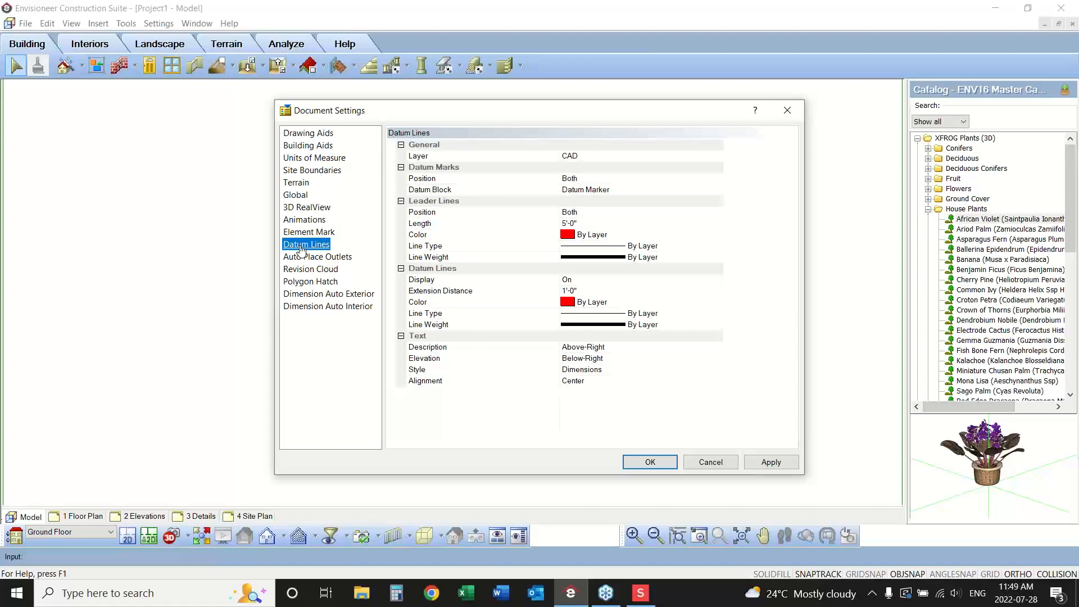
left_click(600, 316)
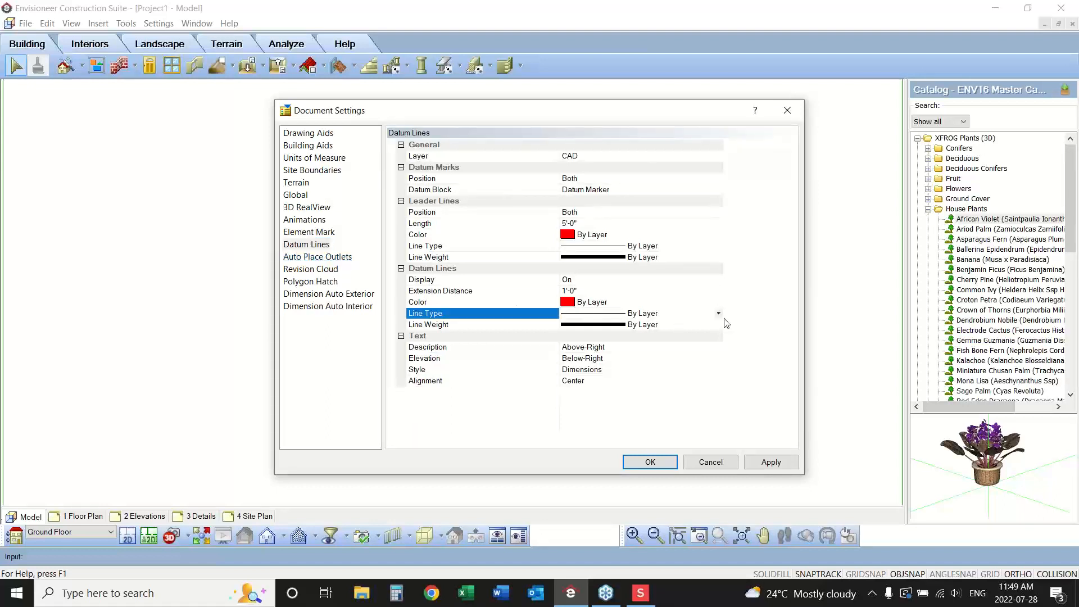
left_click(719, 314)
left_click(651, 360)
left_click(616, 358)
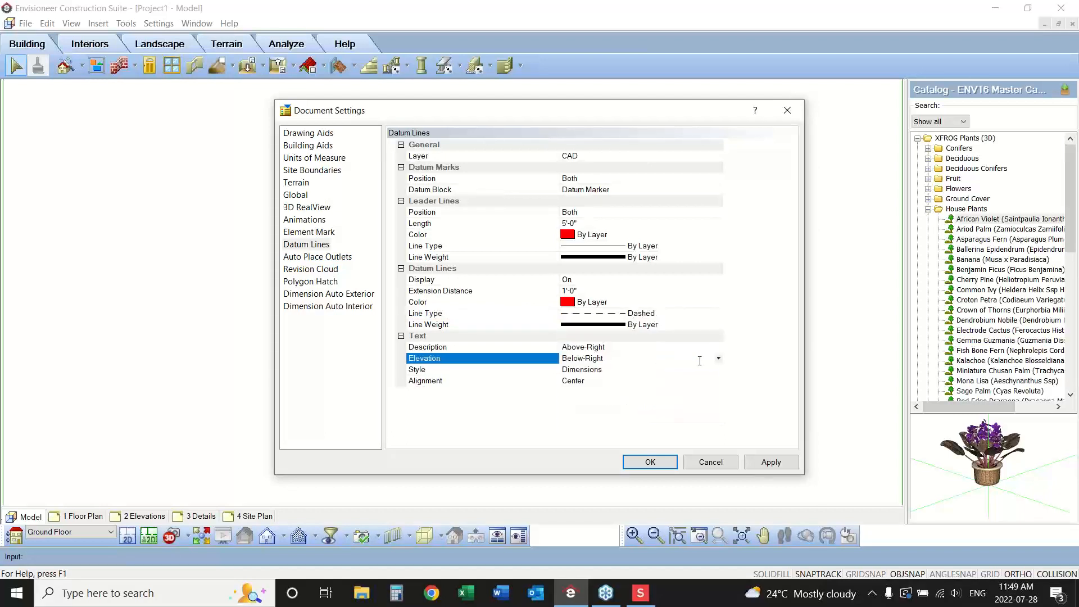
left_click(719, 358)
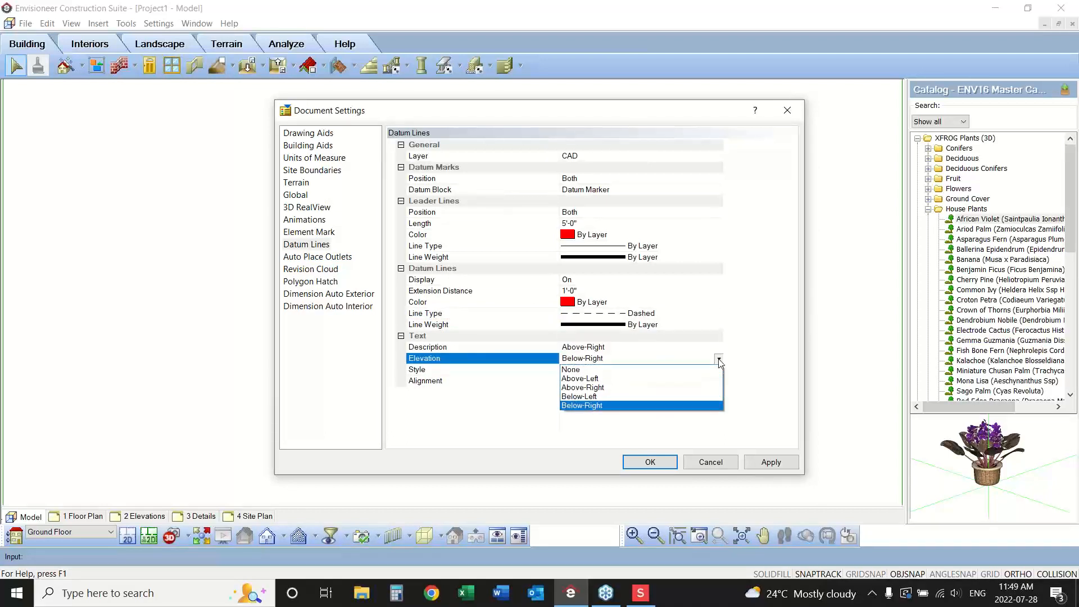
left_click(697, 379)
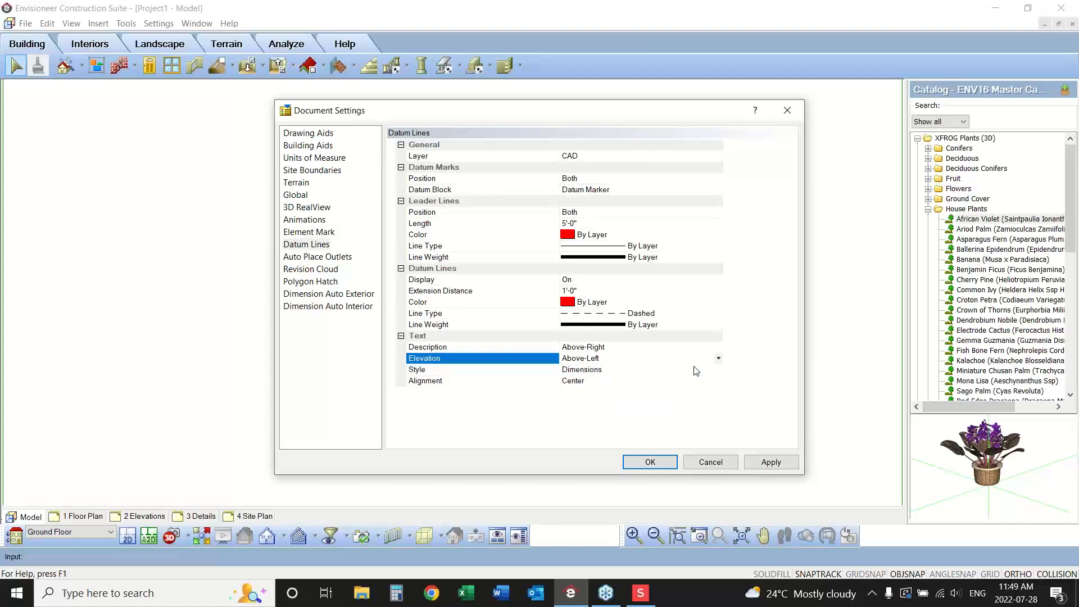
left_click(764, 461)
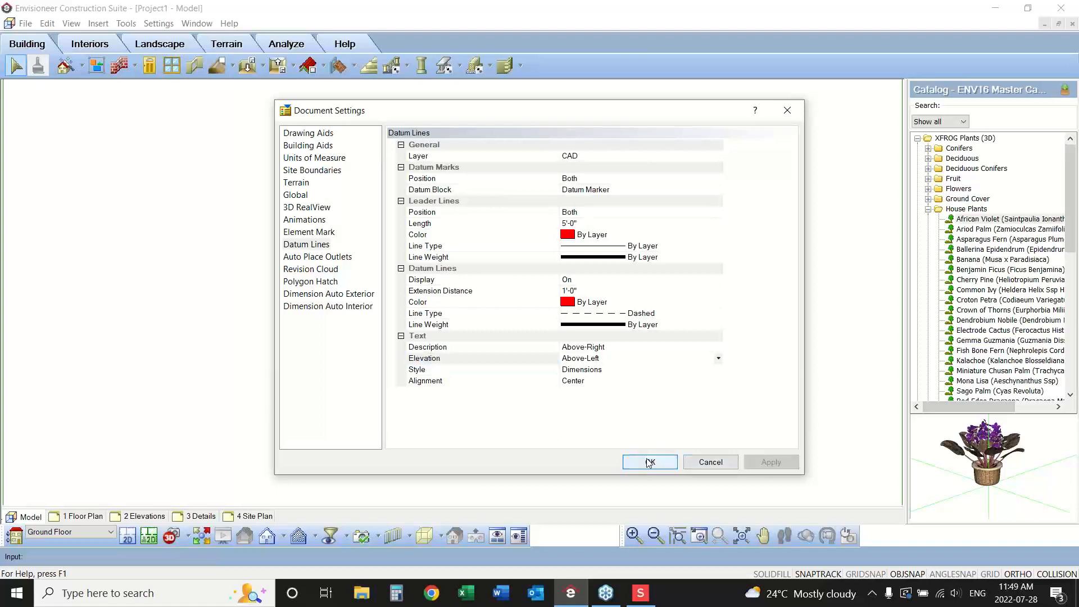
left_click(649, 461)
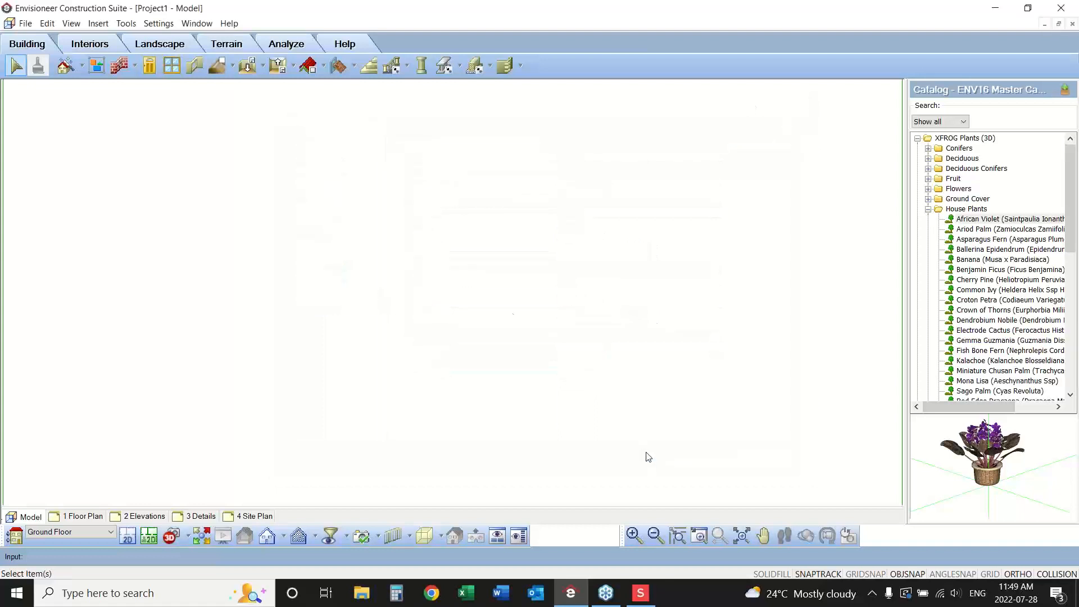
Open the title block definition on the 1 Floor Plan sheet for editing and delete the Cadsoft logo image.
left_click(83, 516)
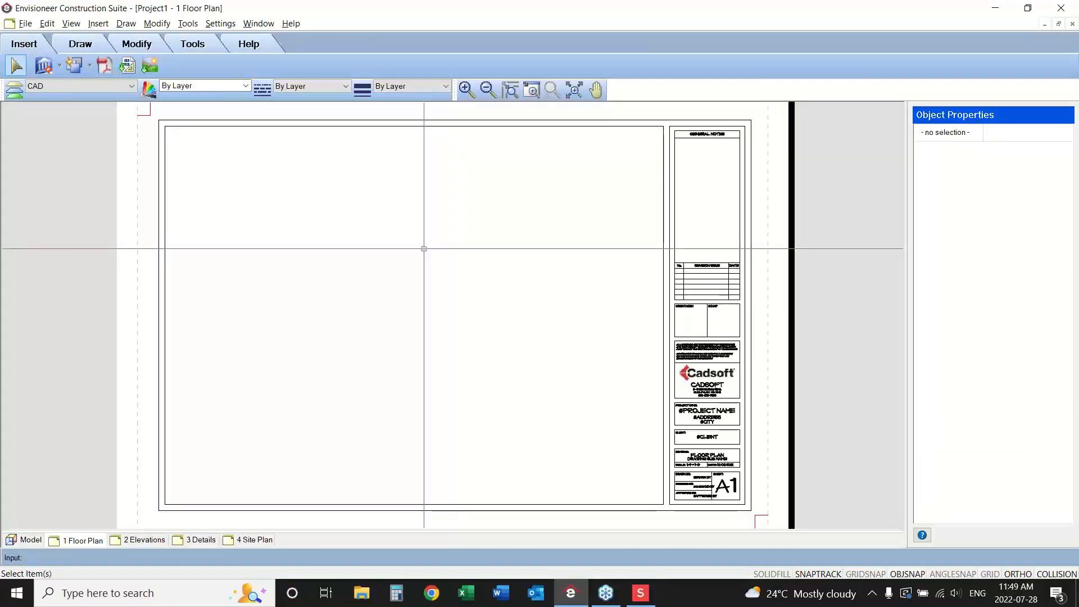
left_click(718, 410)
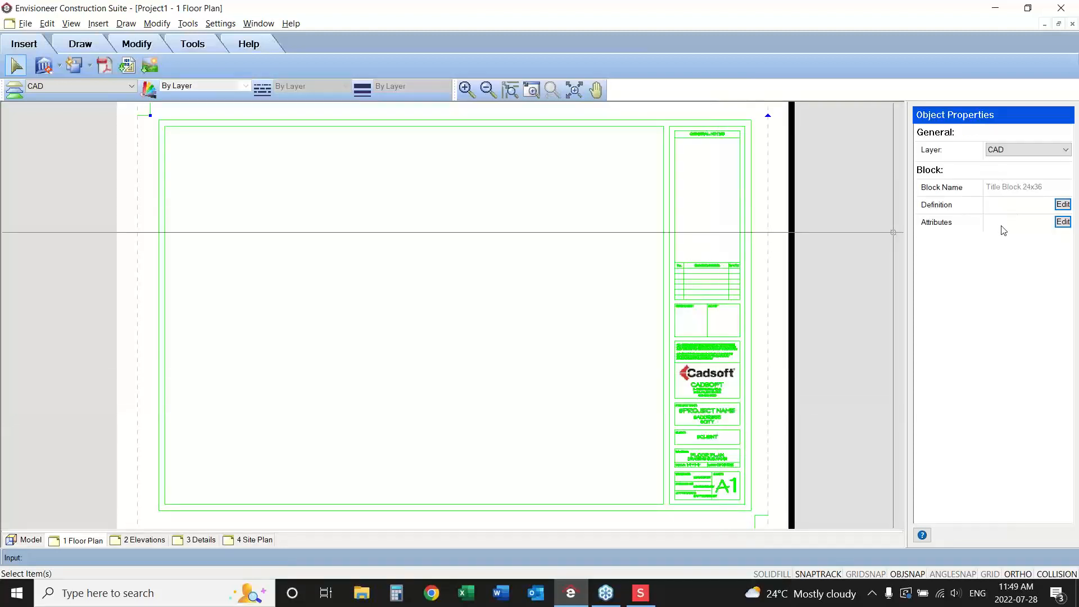
left_click(1071, 172)
left_click(1063, 205)
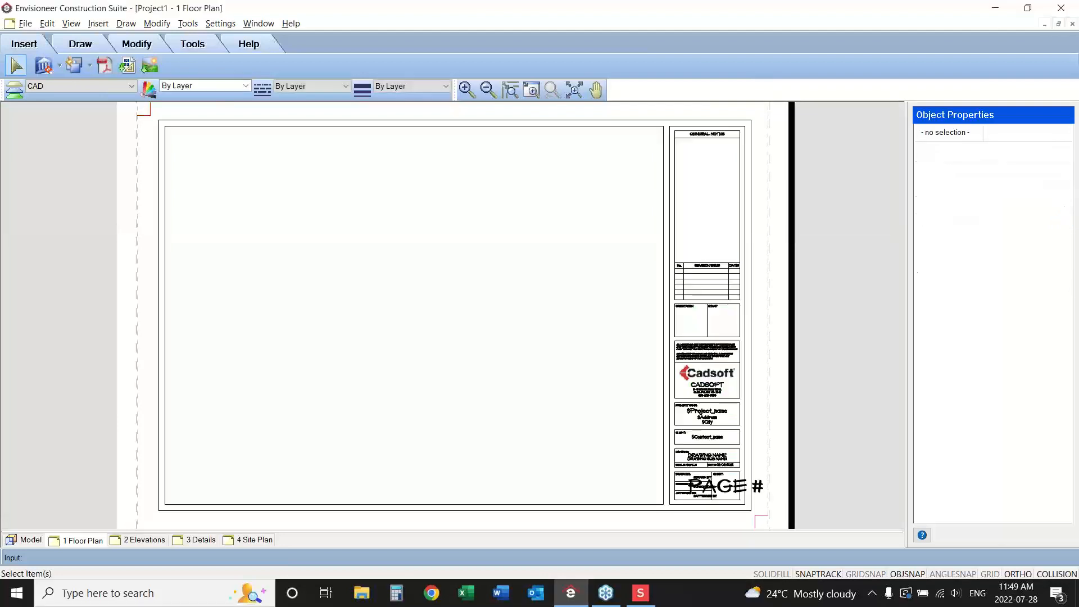
left_click(721, 374)
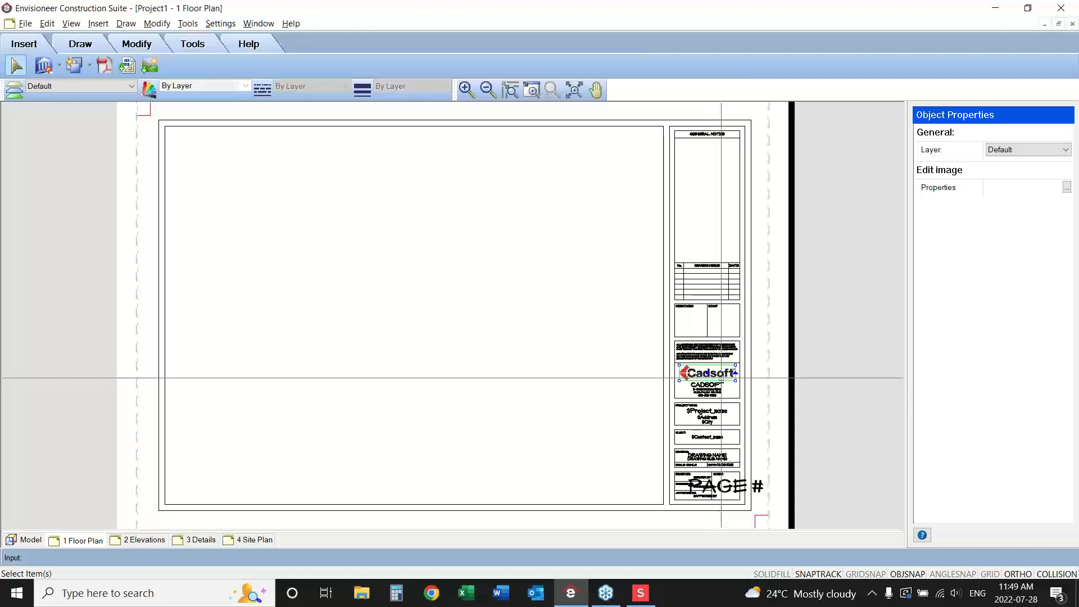
key("Delete")
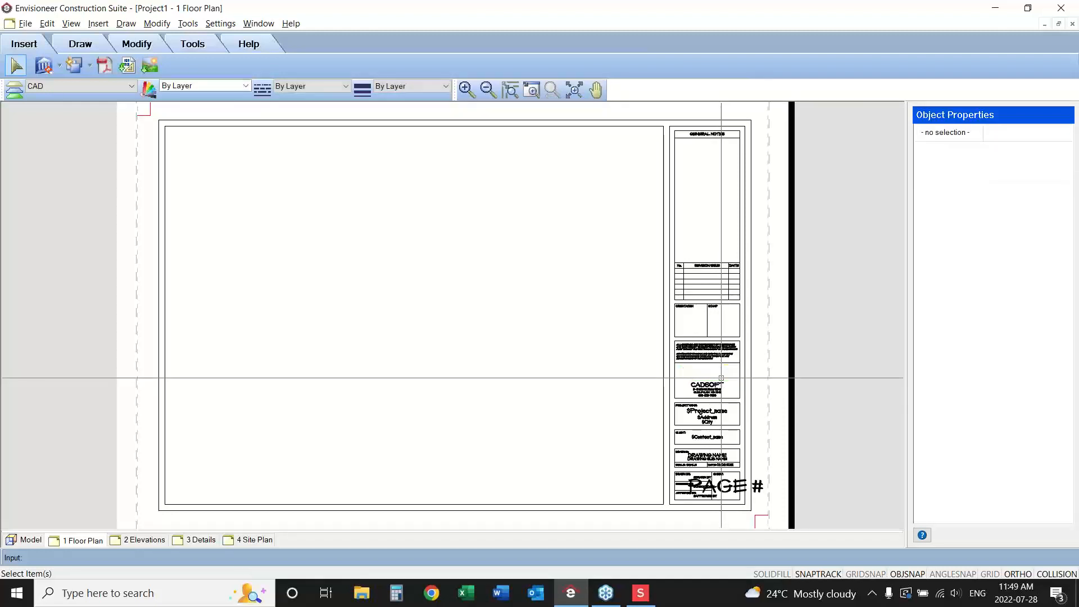
Import the Abstract Carpet.jpg image with X and Y scale 1 and dimming at 0%.
left_click(150, 68)
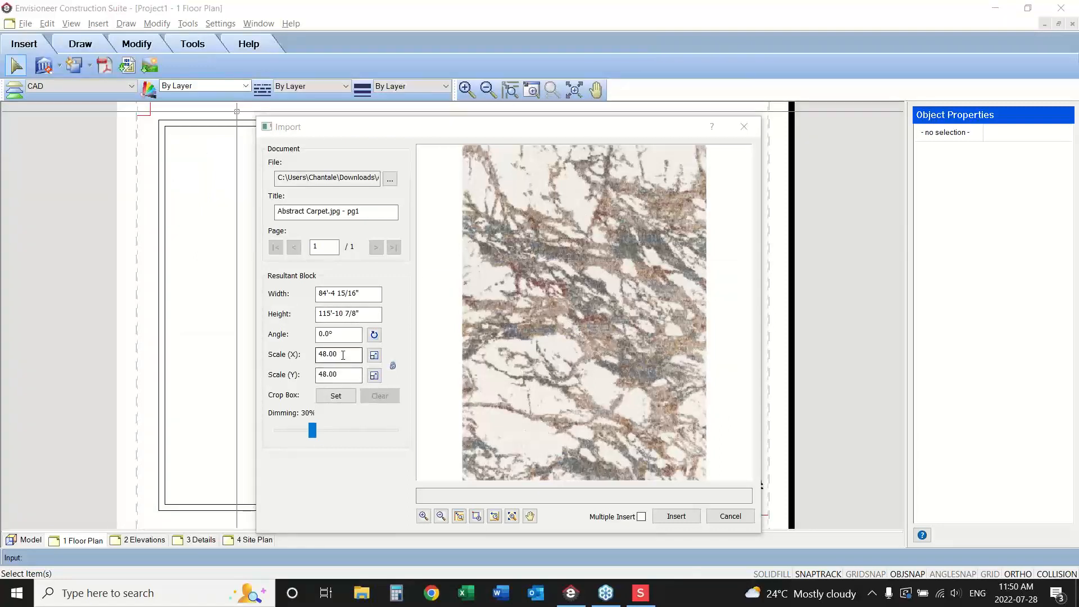
left_click_drag(342, 355, 299, 357)
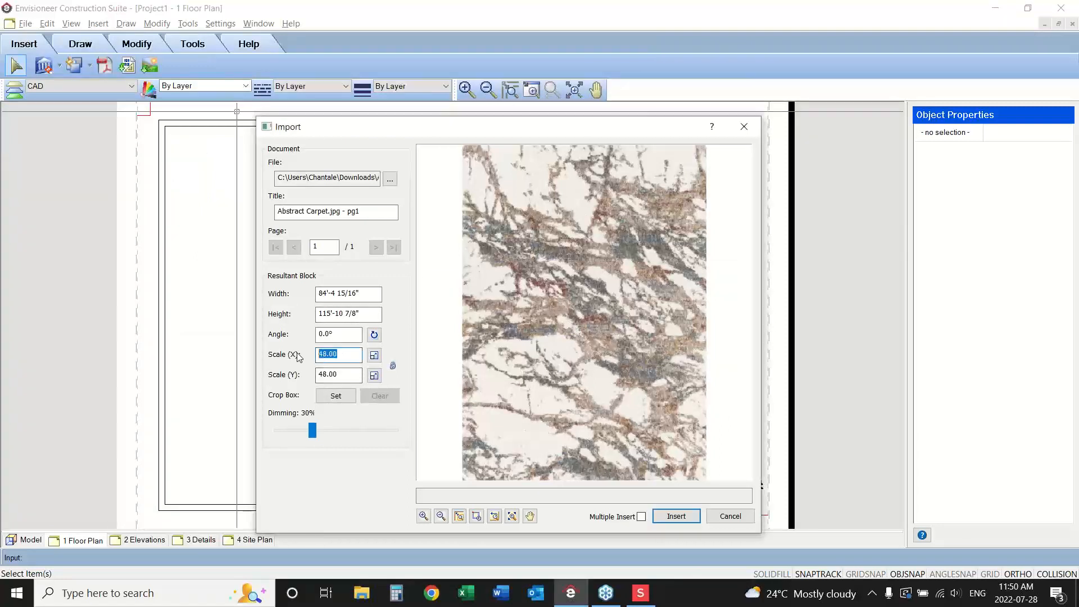
type("1")
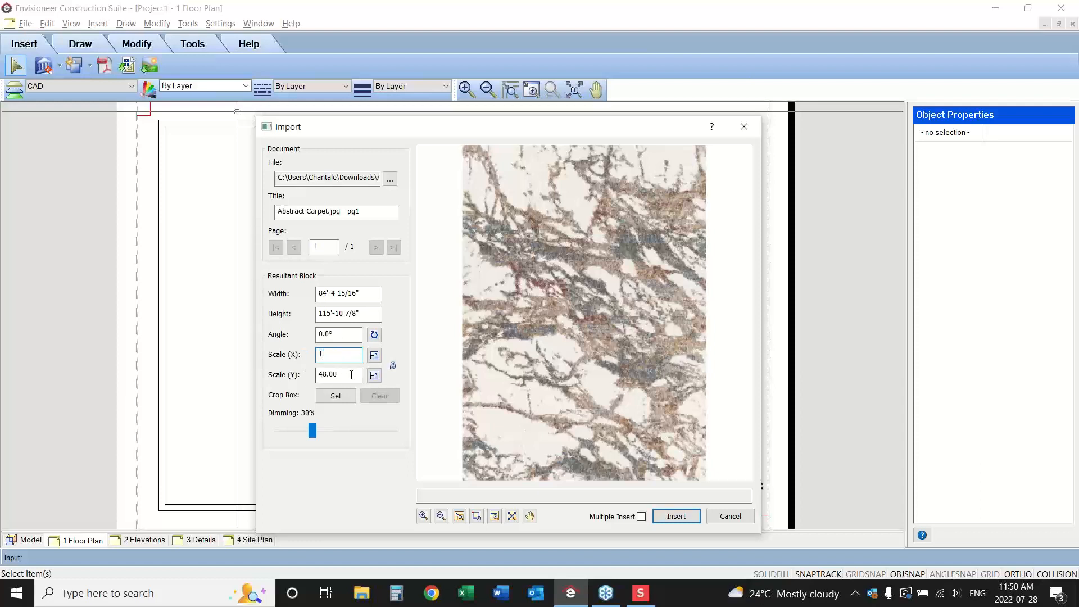
left_click(353, 375)
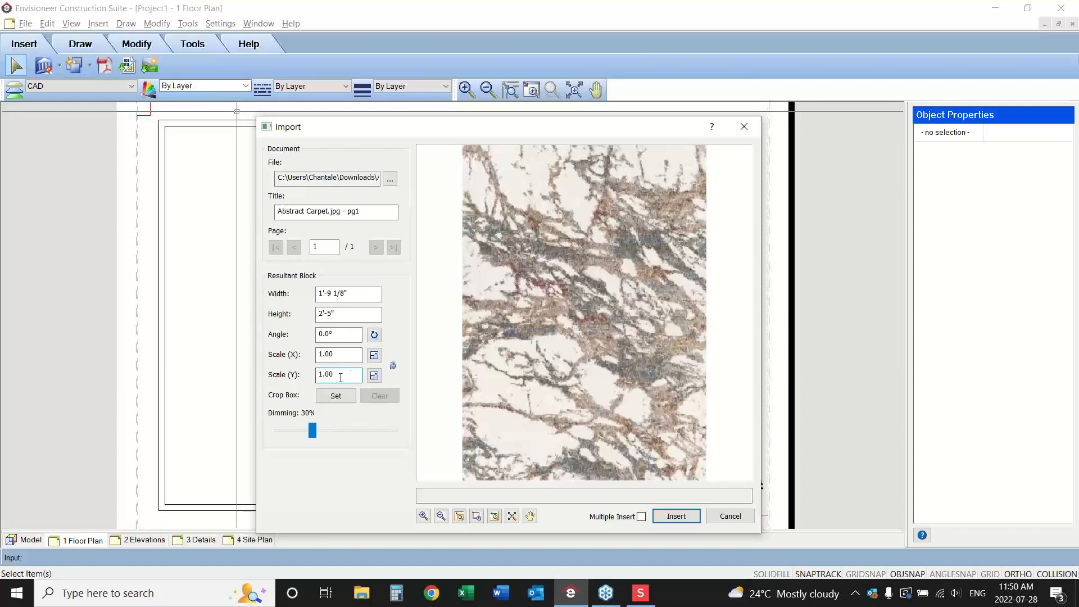
left_click_drag(312, 431, 274, 431)
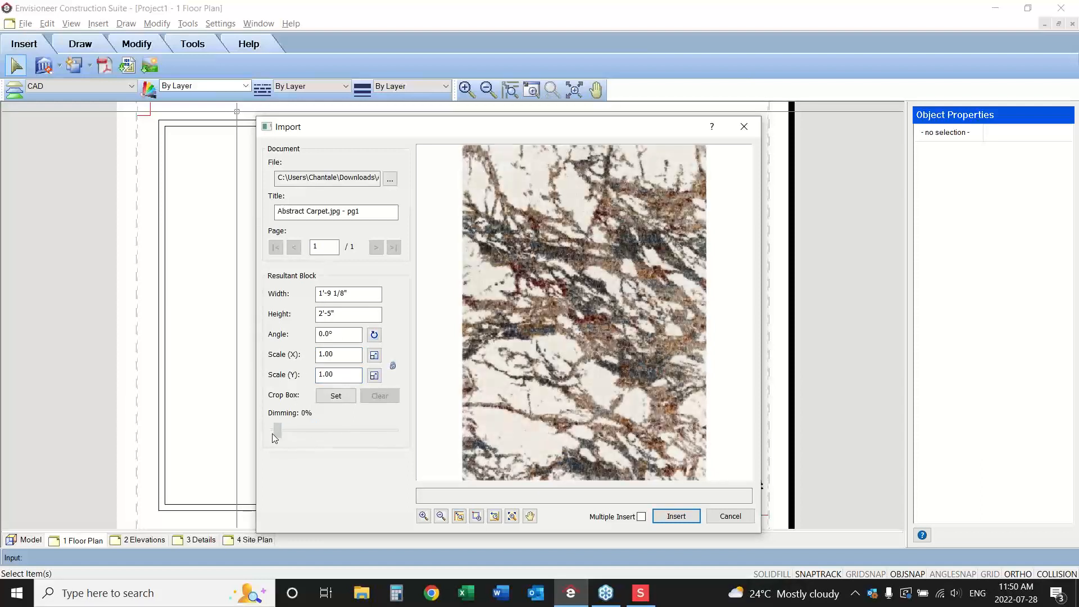
left_click(676, 516)
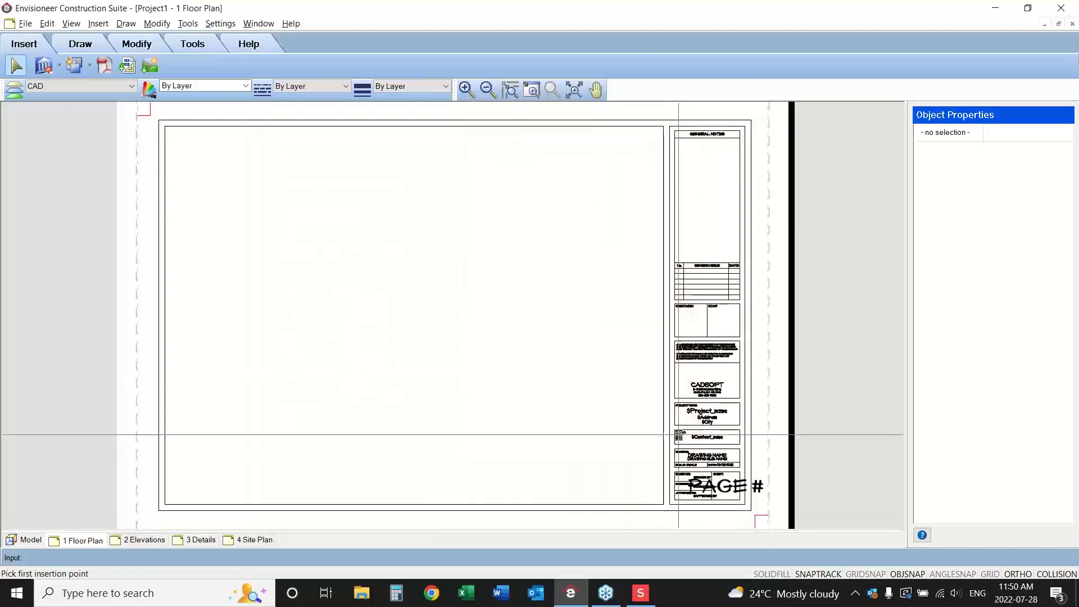
Place the image above the CADSOFT text, finish editing the title block, and check the title block on the 2 Elevations sheet.
left_click(705, 375)
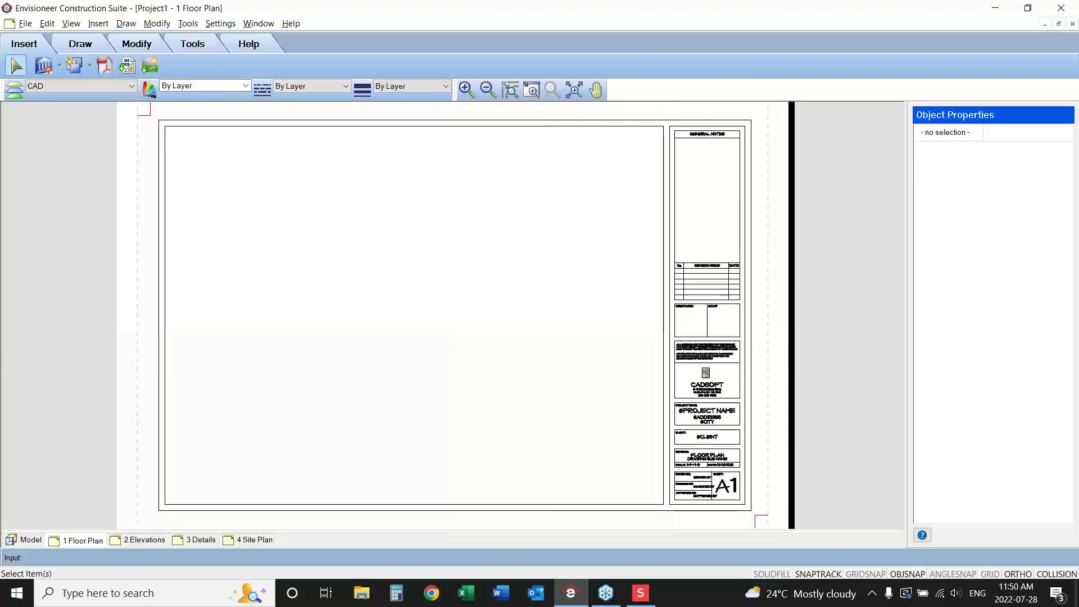
left_click(664, 327)
key("Escape")
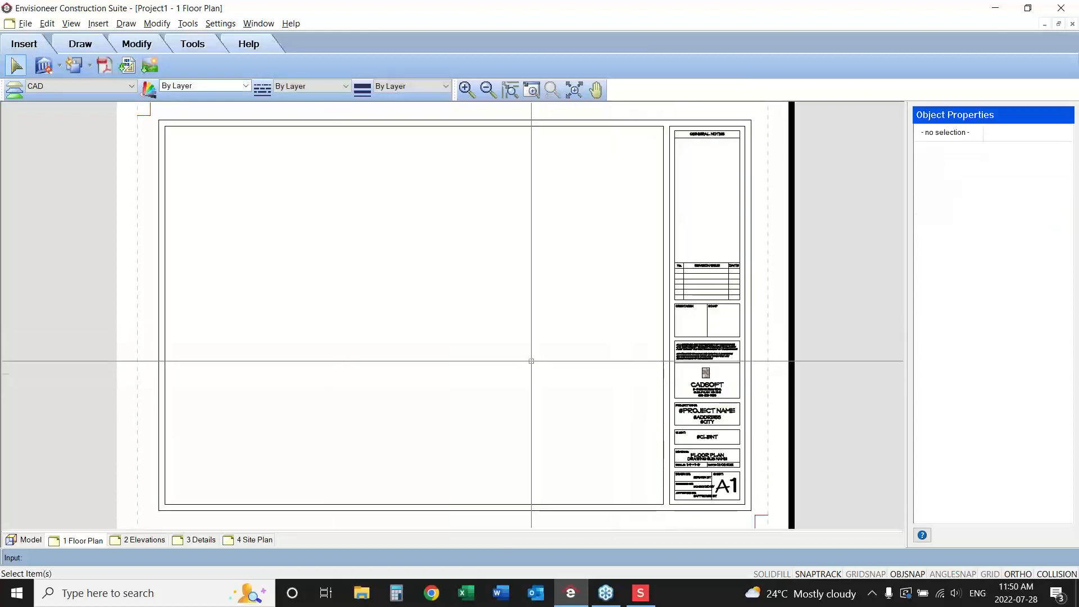
left_click(144, 541)
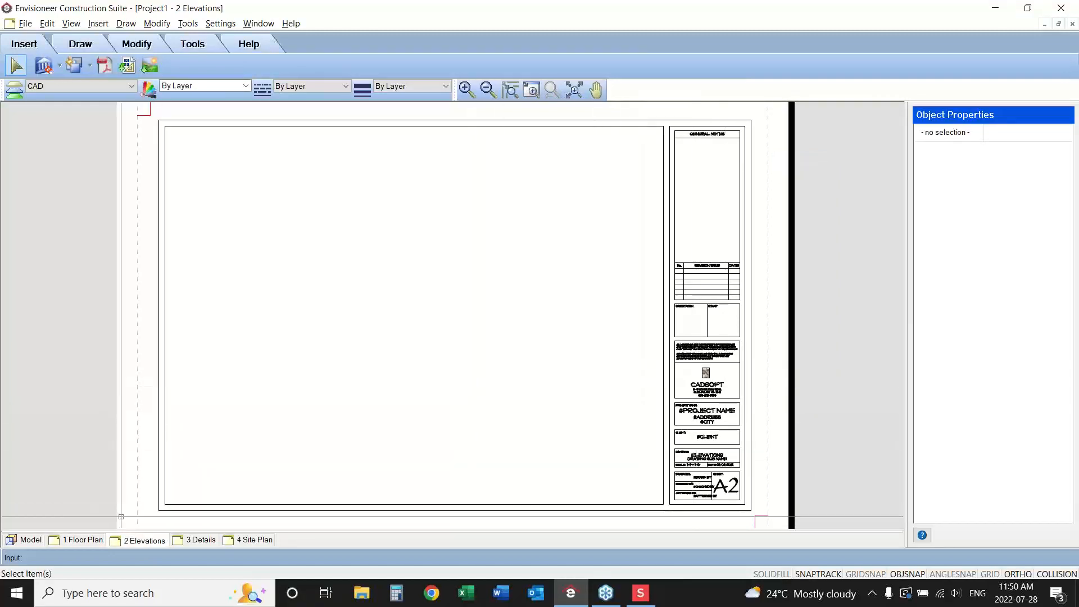
left_click(76, 540)
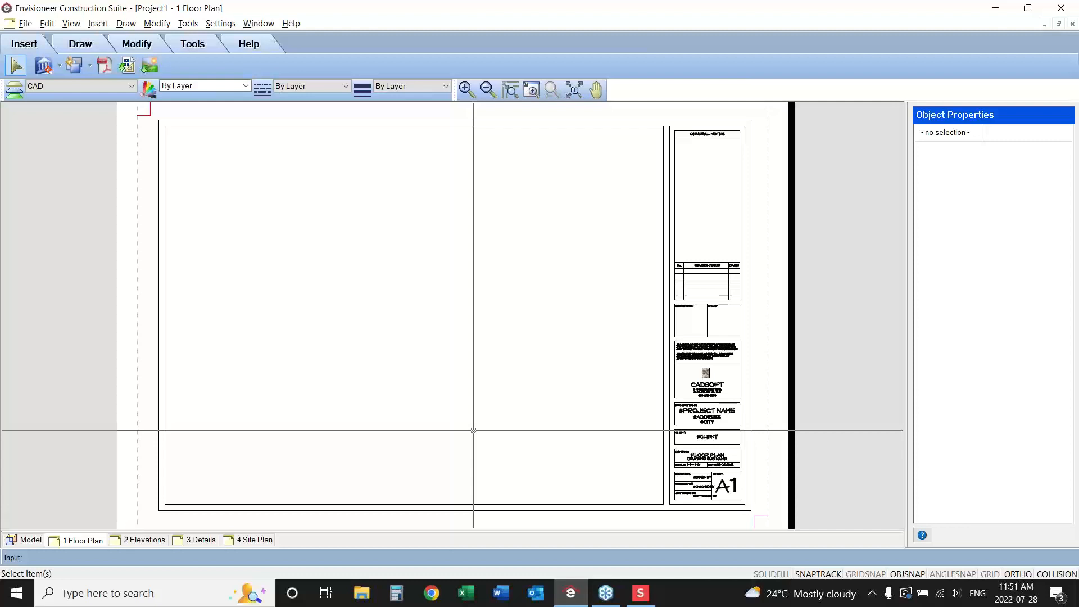
Import the B1-sizelandscape.dwg title block with its default attributes and place it inside the drawing area of the 1 Floor Plan sheet.
left_click(128, 66)
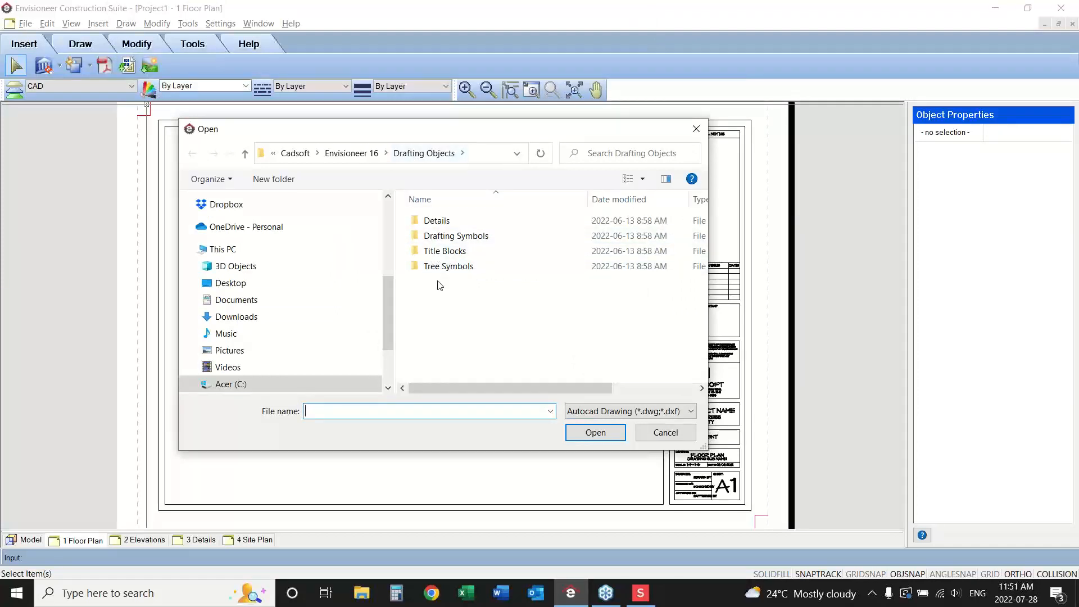
double_click(443, 251)
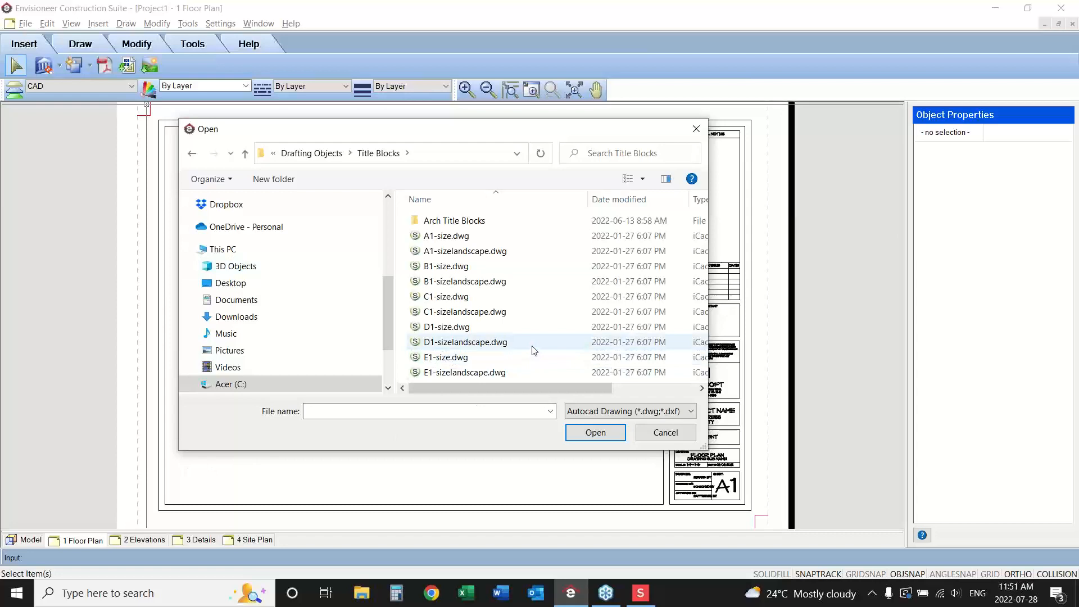
left_click(472, 282)
left_click(591, 431)
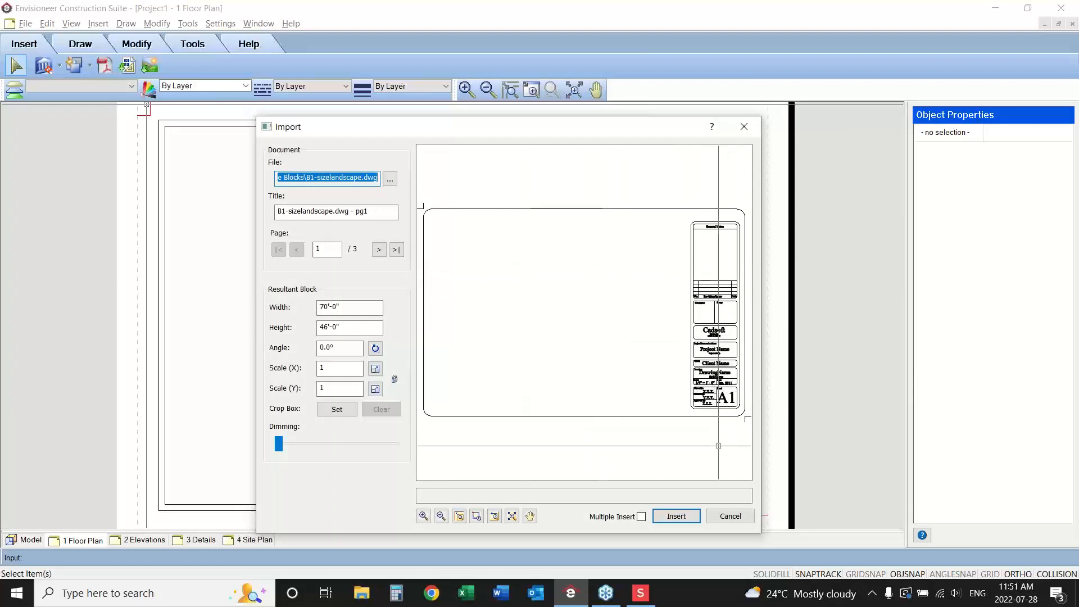
left_click(676, 517)
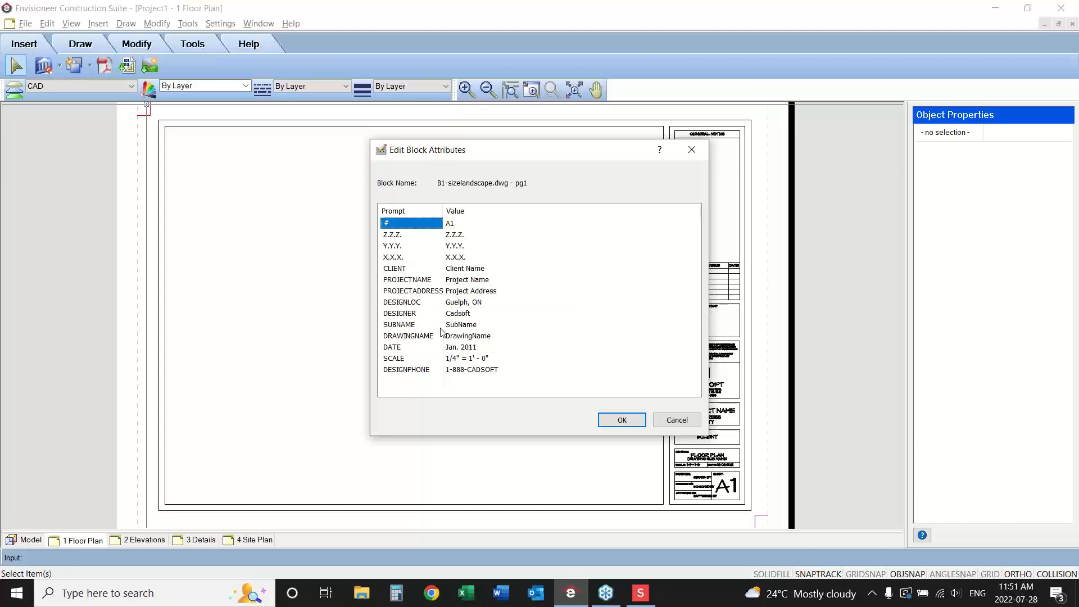
left_click(620, 421)
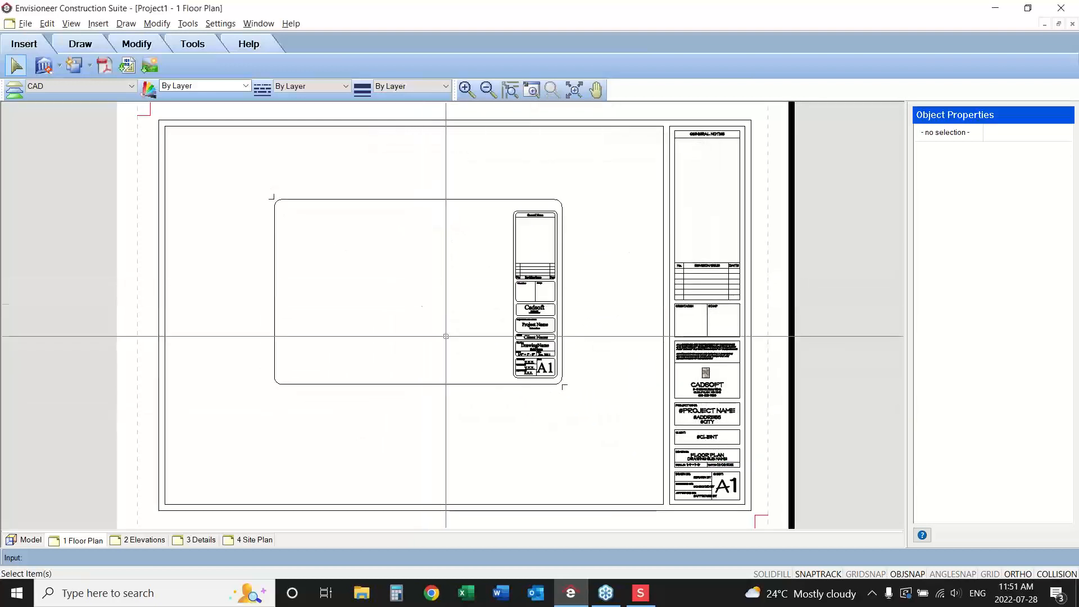
left_click(680, 289)
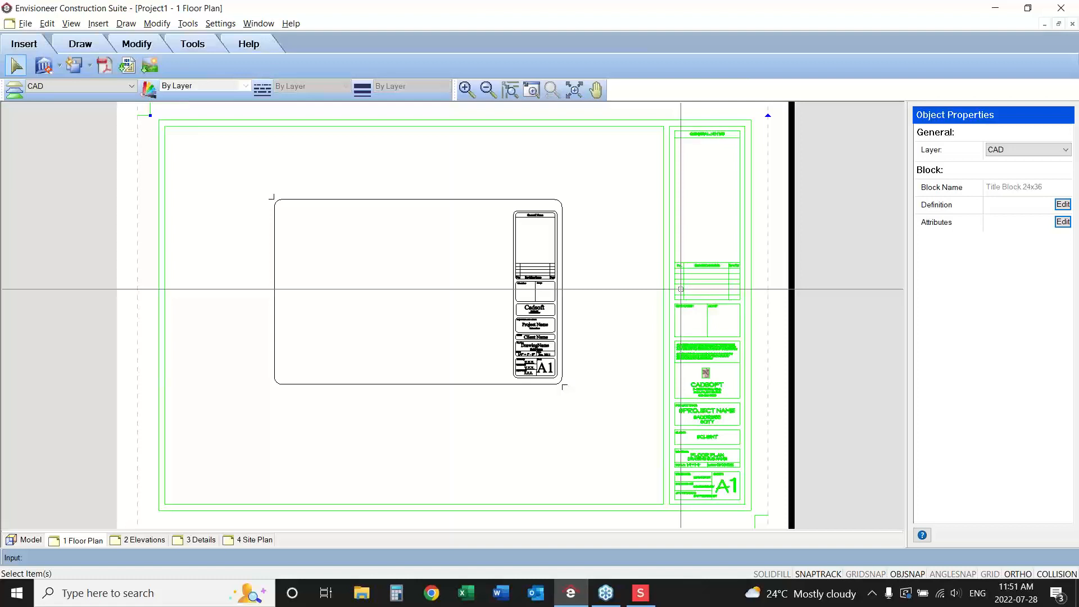
left_click(610, 271)
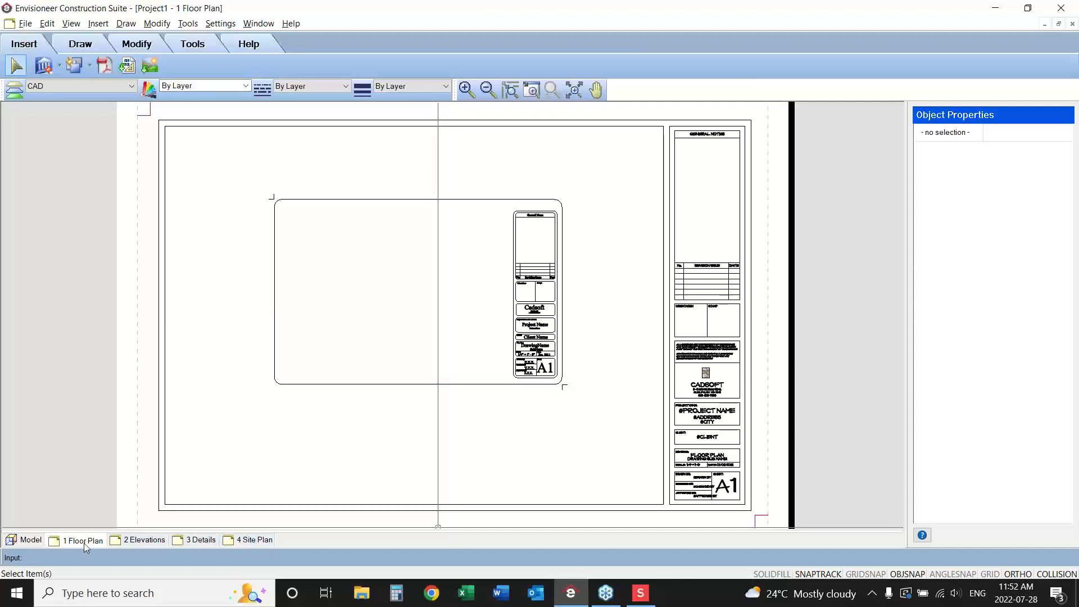
Create a copy of the 4 Site Plan worksheet view.
left_click(256, 540)
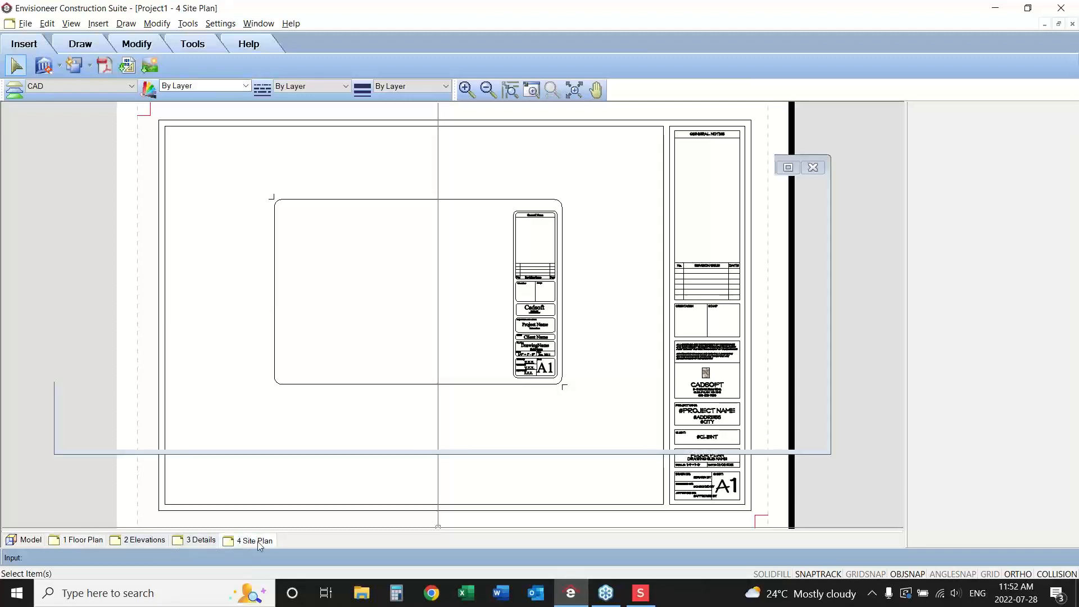
right_click(258, 541)
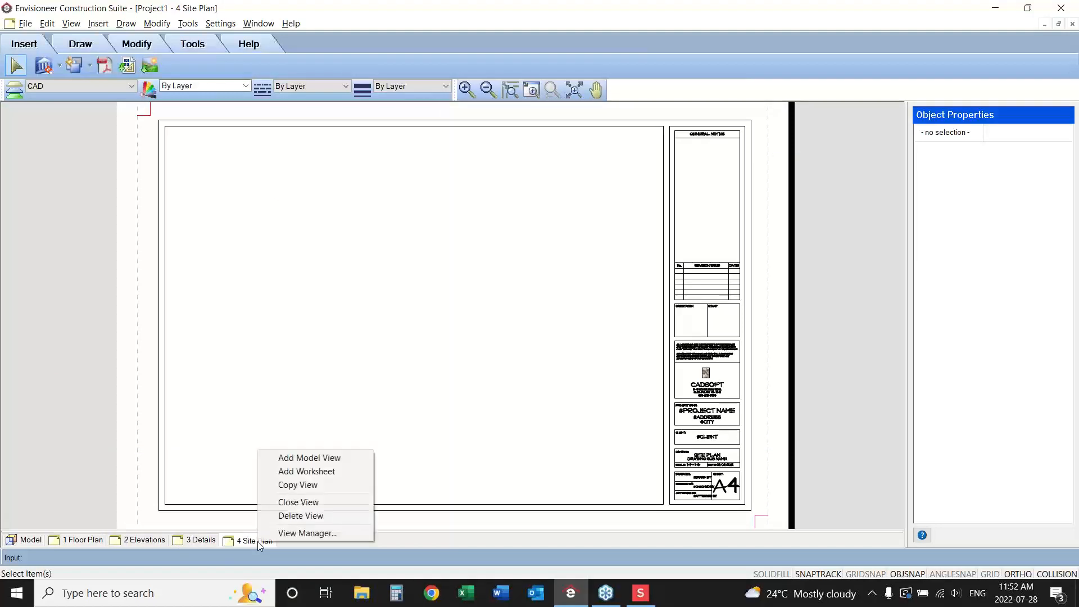
left_click(308, 487)
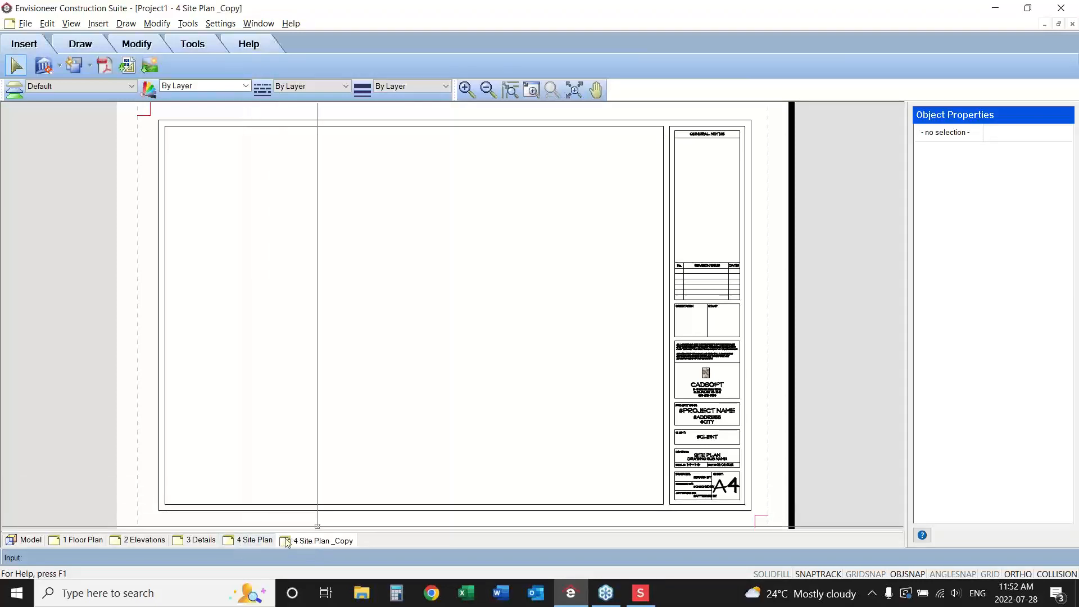
Rename the copied site plan view to 5 Electrical in the View Manager.
right_click(308, 543)
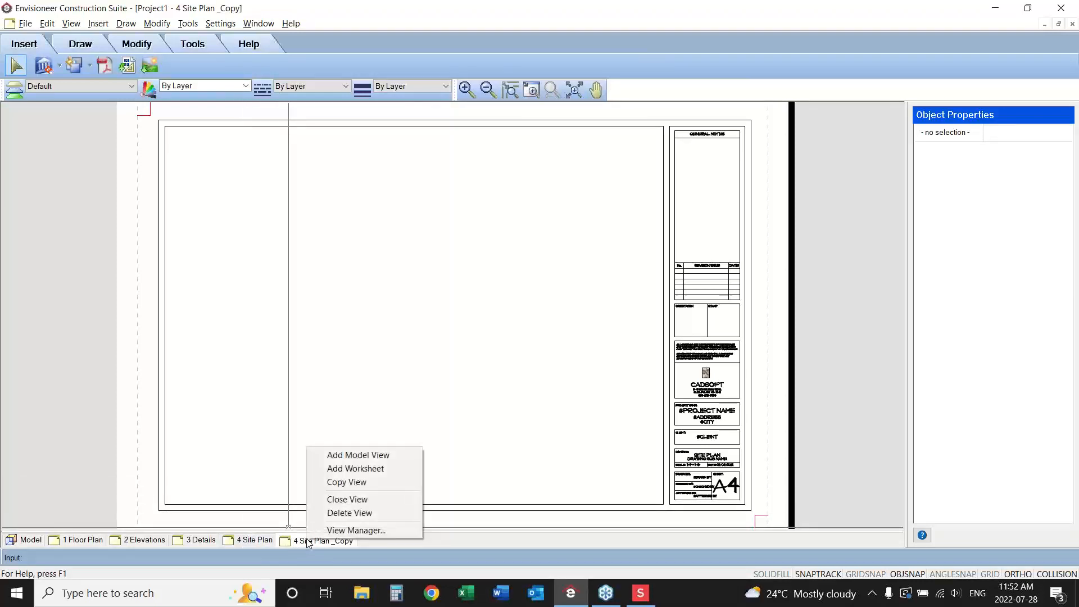
left_click(366, 531)
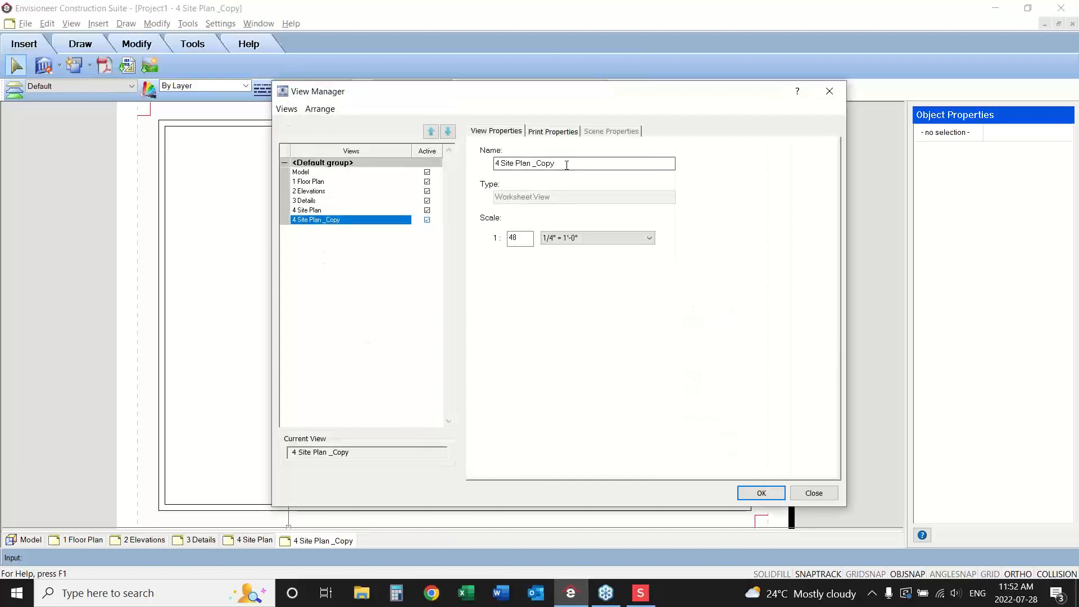
left_click_drag(566, 164, 461, 161)
type("5")
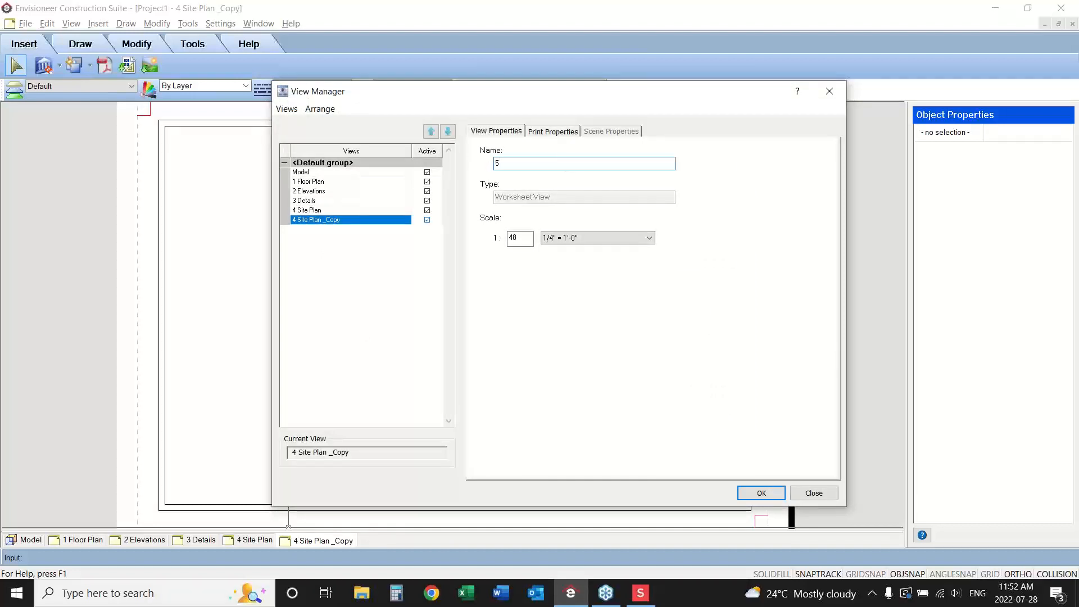
type(" Electrical")
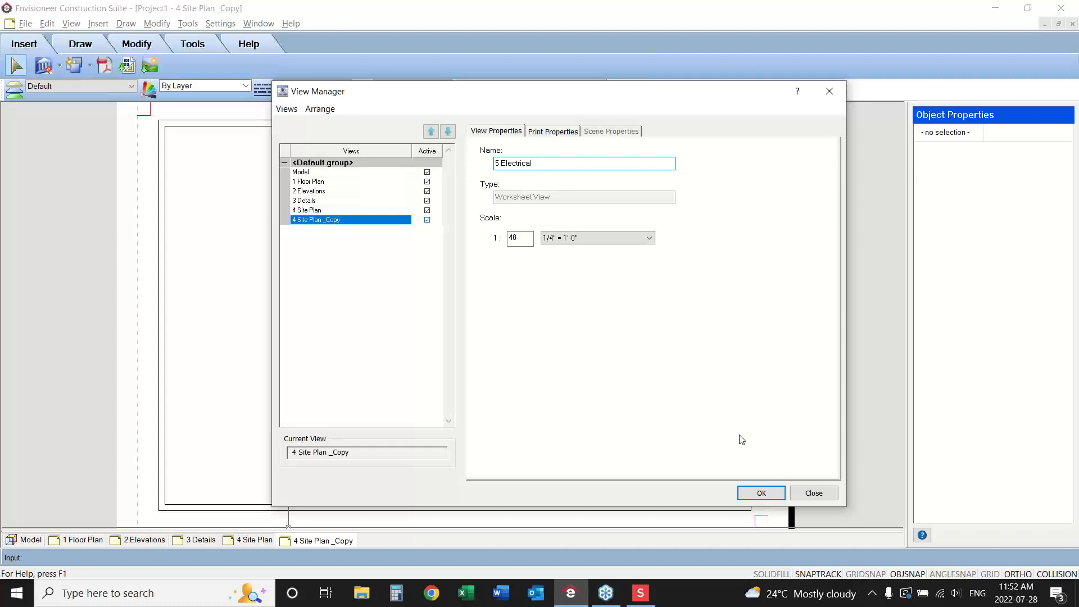
left_click(761, 494)
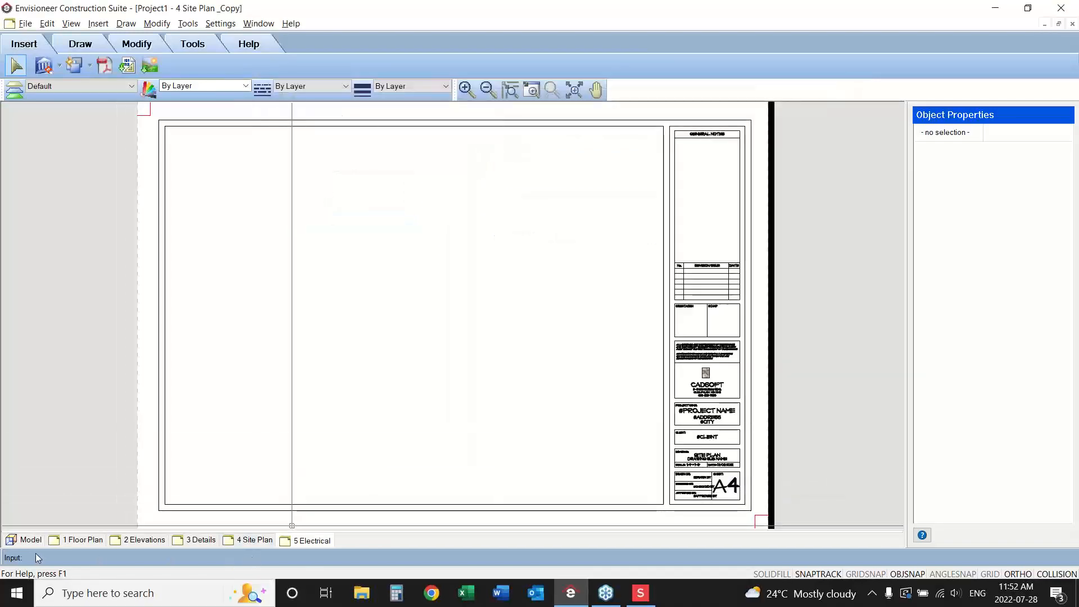
Check the 1 Floor Plan sheet, return to the model, and start saving the project in ProgramData\Cadsoft\Envisioneer 16\Templates on the C: drive.
left_click(90, 544)
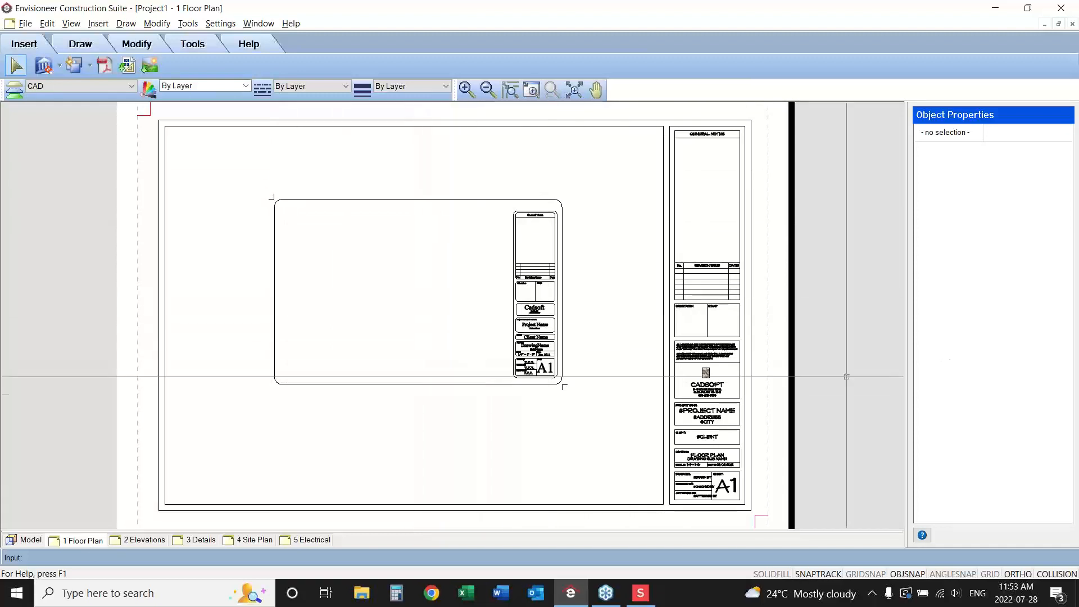
left_click(20, 540)
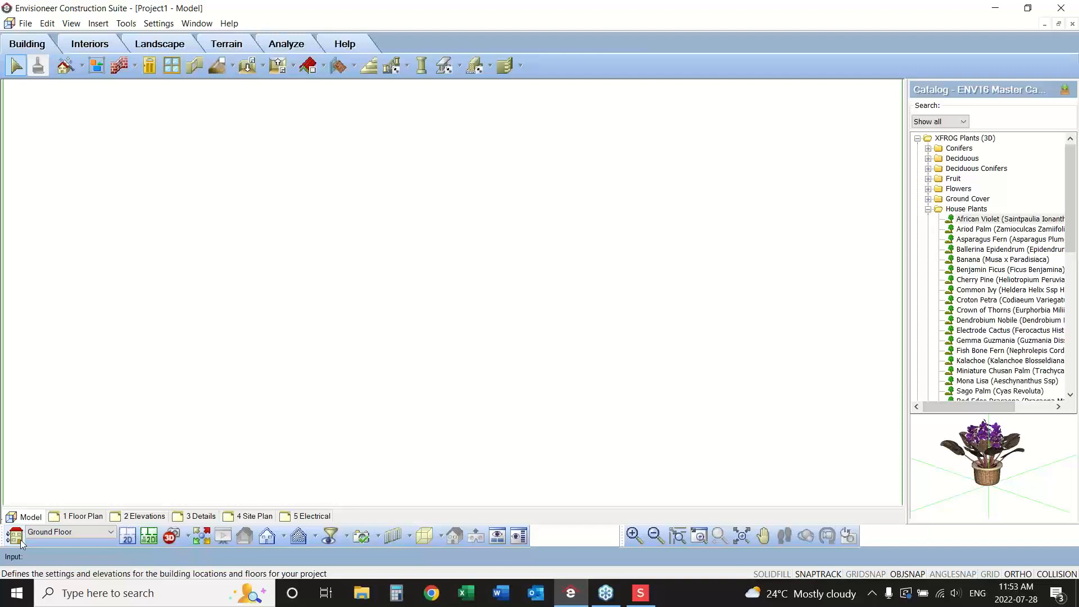
left_click(26, 23)
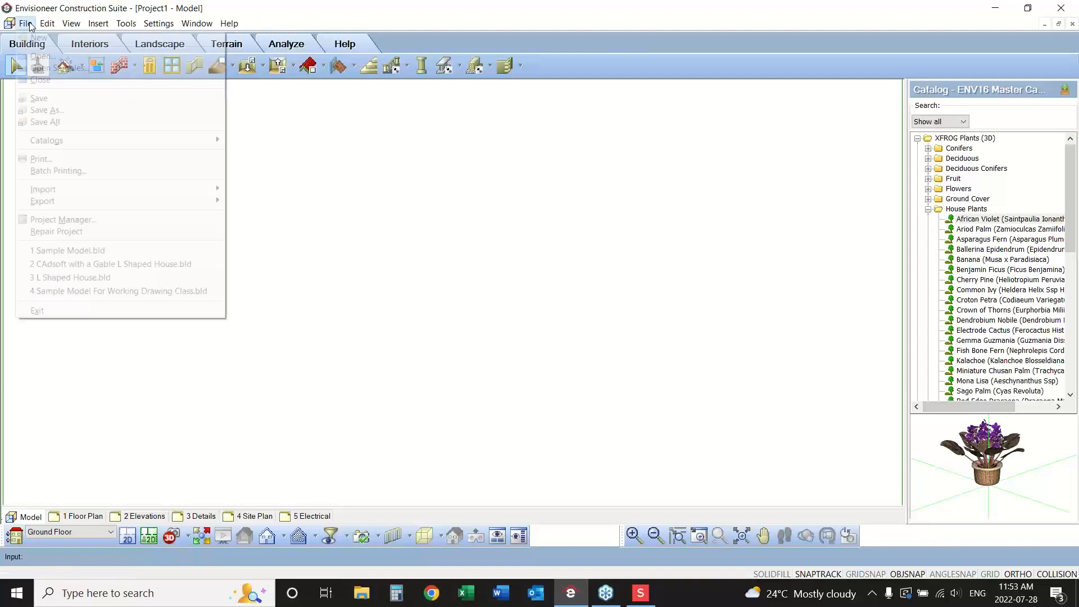
left_click(60, 99)
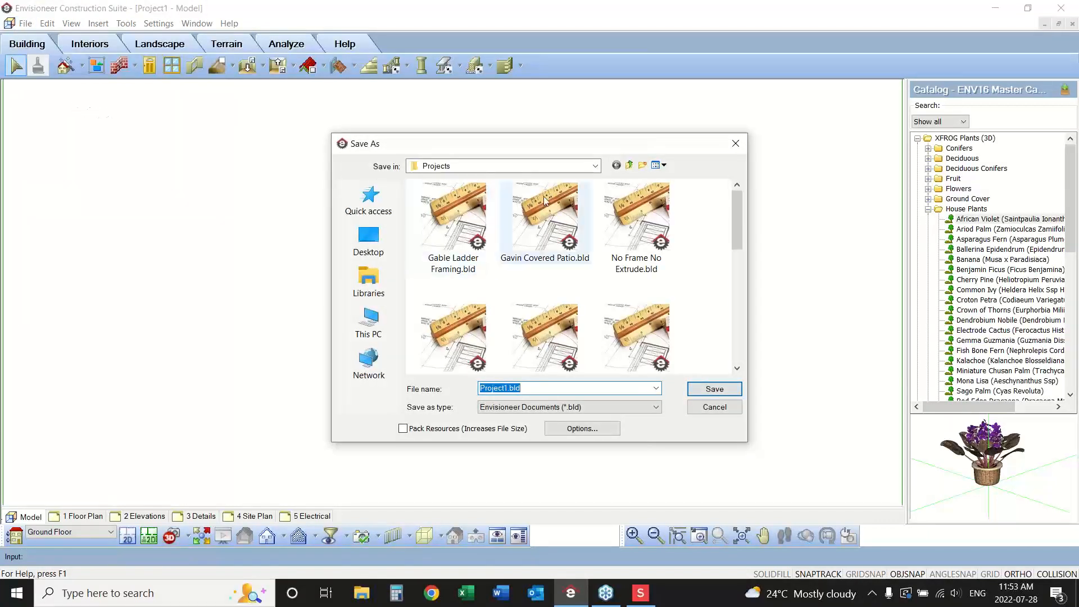
left_click(595, 166)
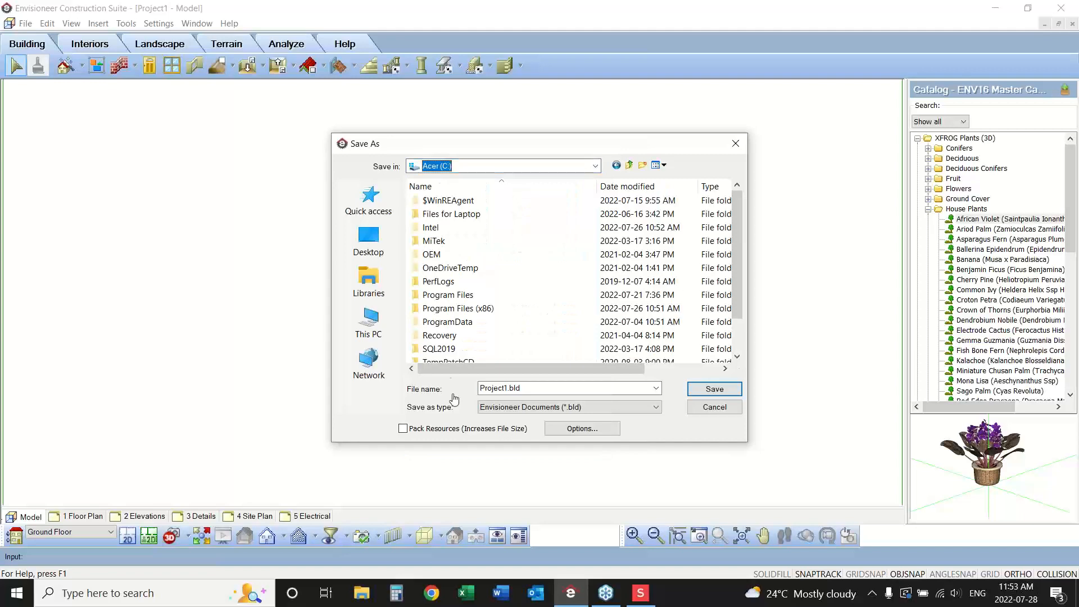
double_click(447, 323)
double_click(438, 322)
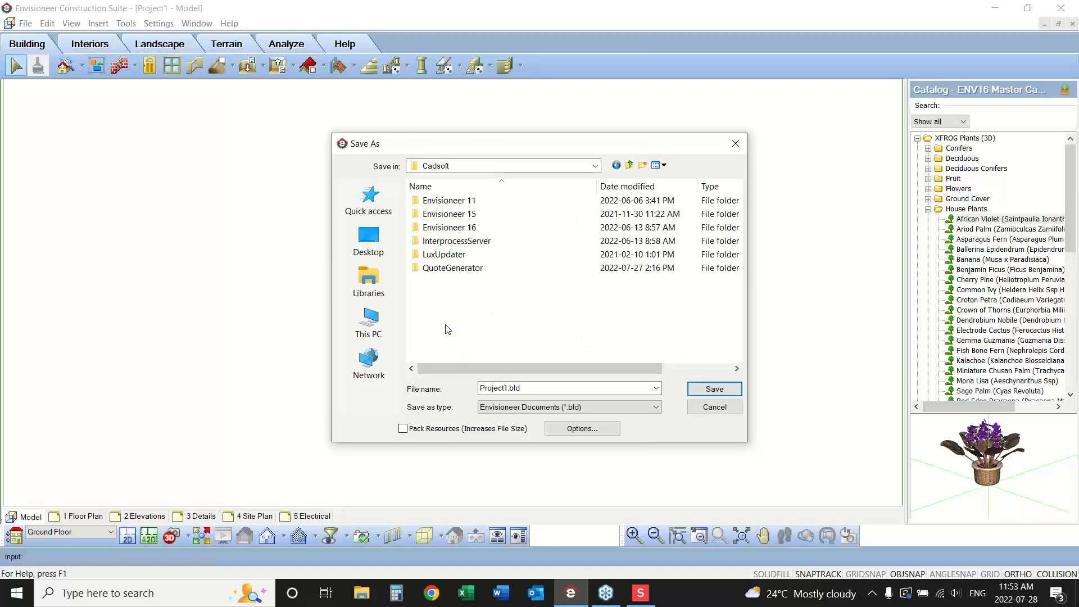
double_click(448, 228)
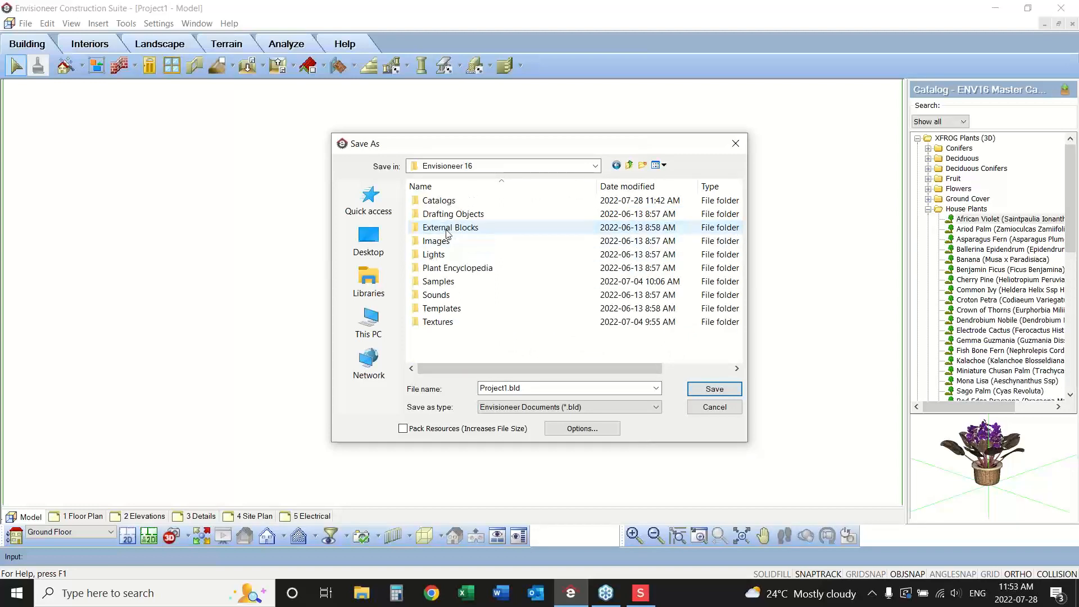
double_click(442, 308)
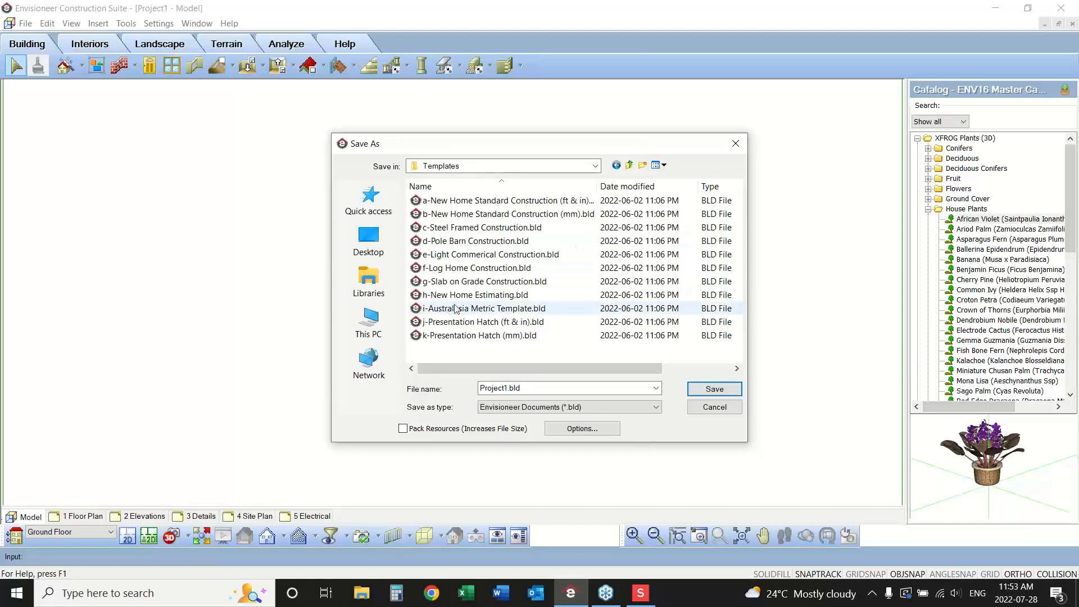
Review the Templates folder path and set the file name to New Fancy Template.
left_click(594, 165)
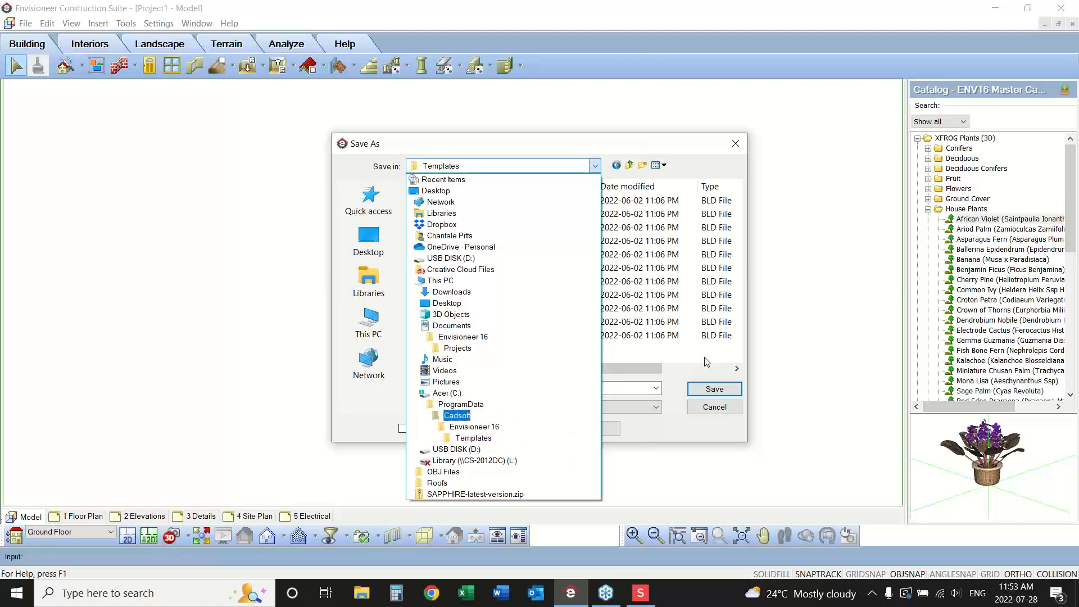
left_click(679, 420)
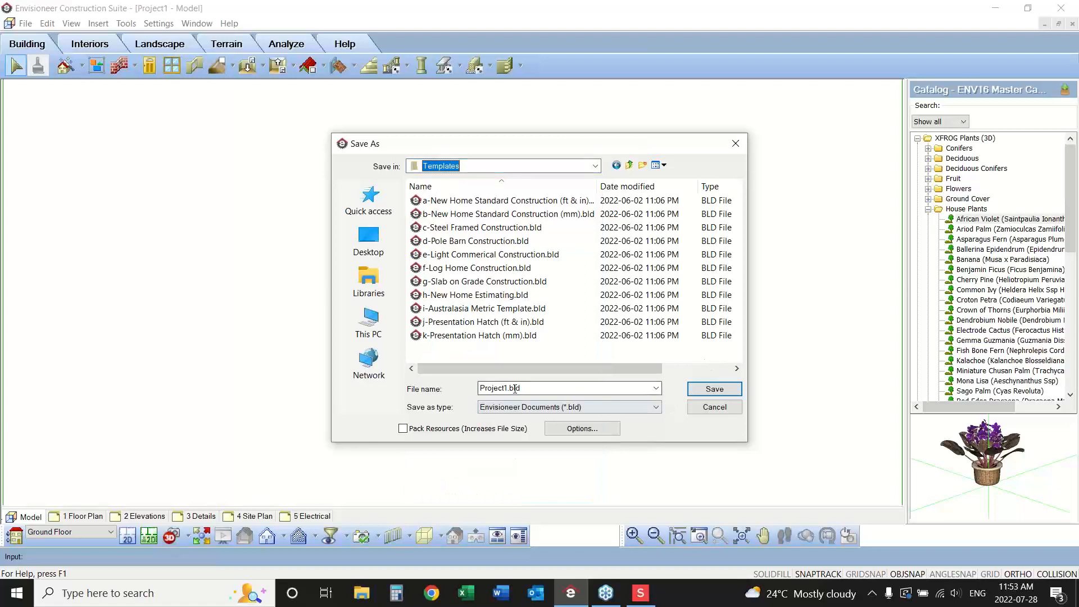
left_click(567, 388)
type("New ")
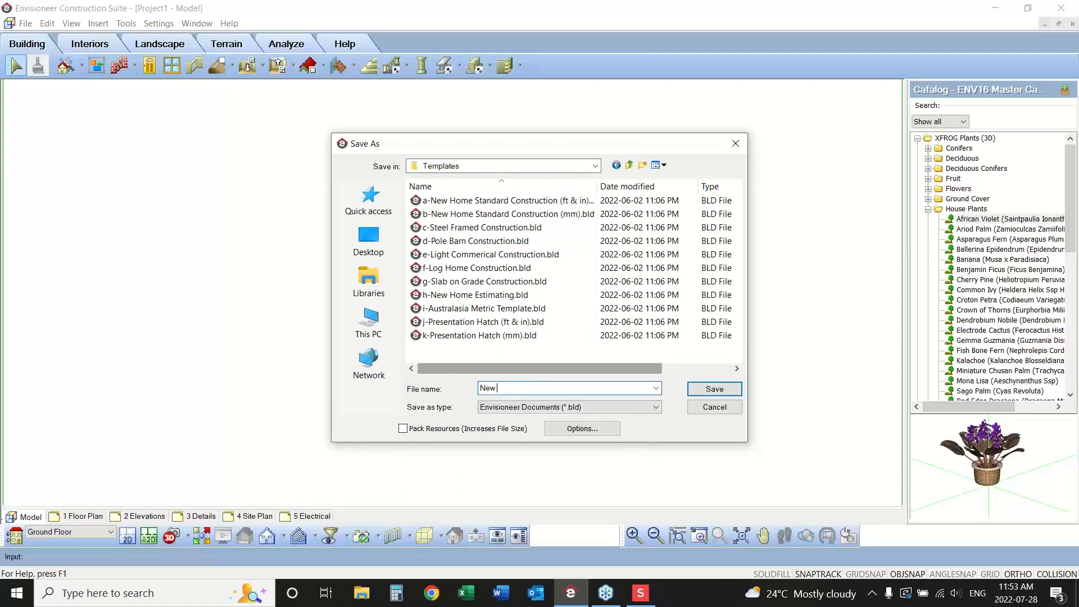
type("Fancy Template")
Set the thumbnail preview to Attach image file, append "no blocking 9' walls" to the notes, and save the template.
left_click(580, 429)
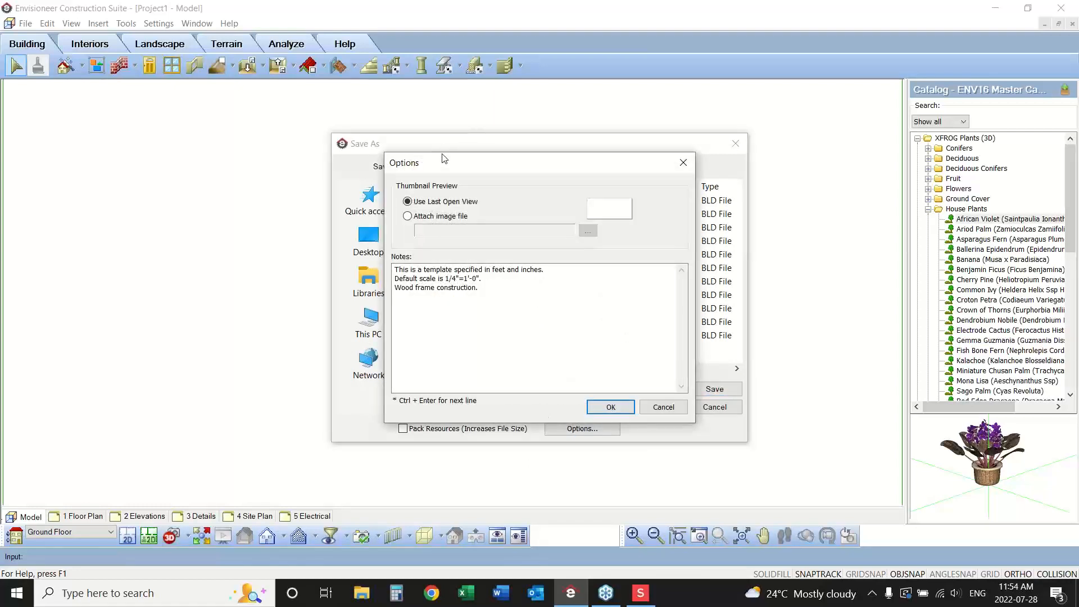
left_click(408, 216)
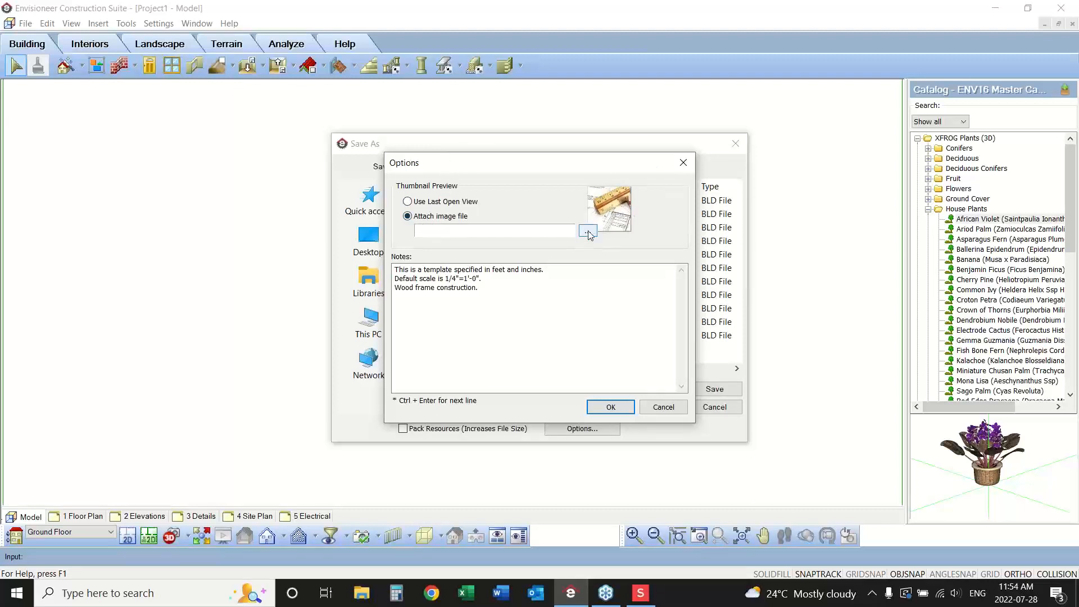
left_click(413, 202)
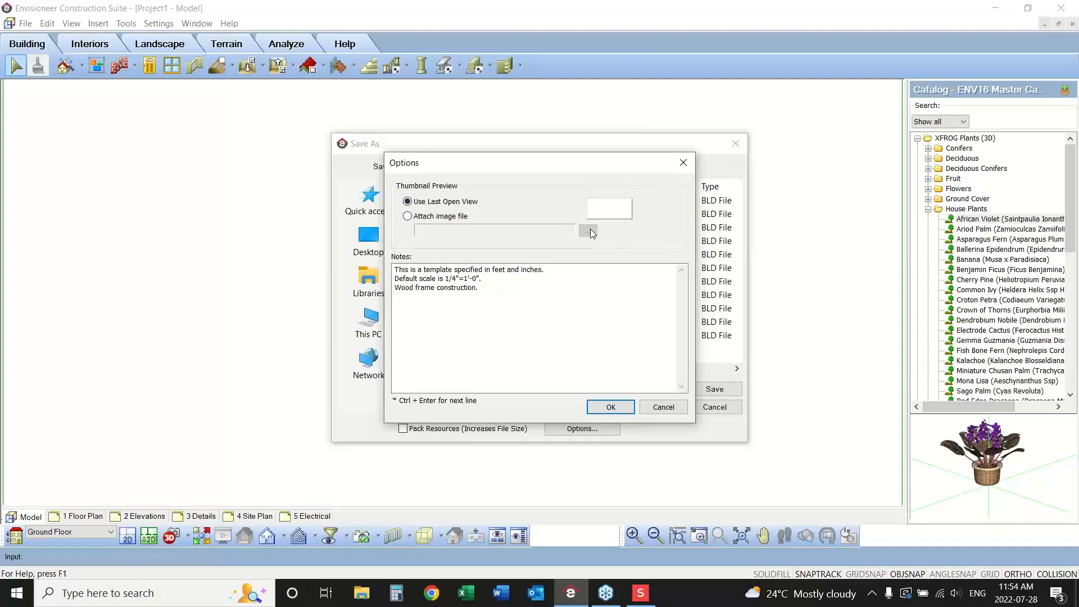
left_click(408, 217)
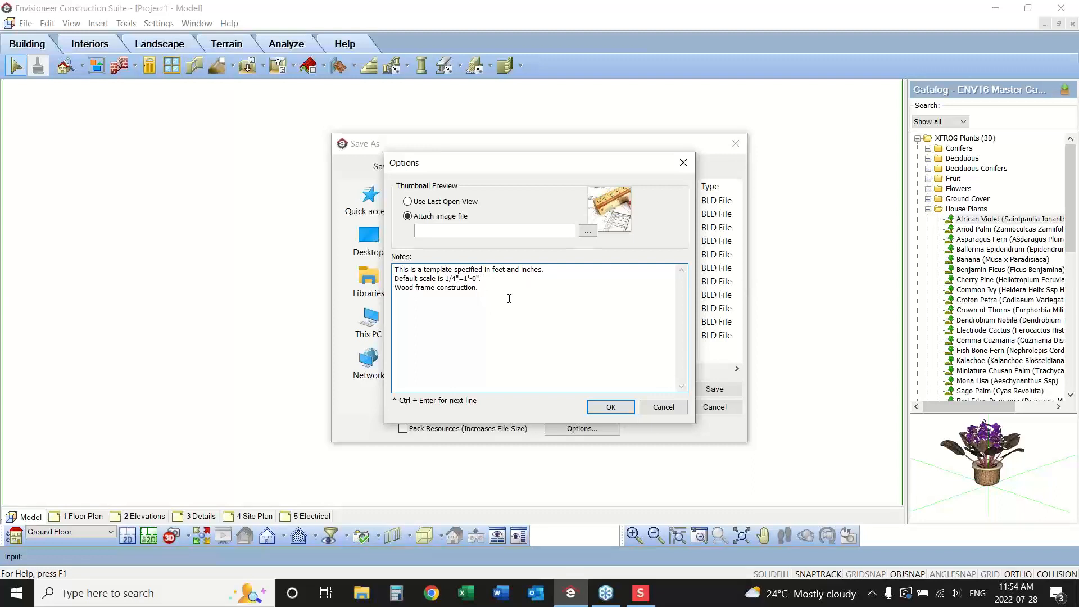
type("no blocking 9' walls")
left_click(610, 407)
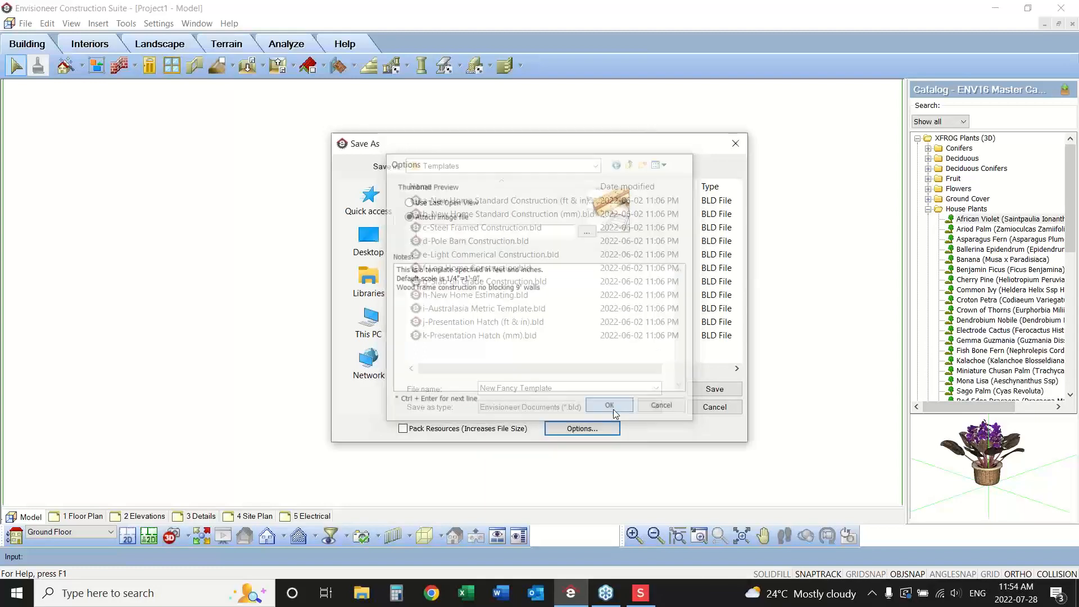
left_click(713, 393)
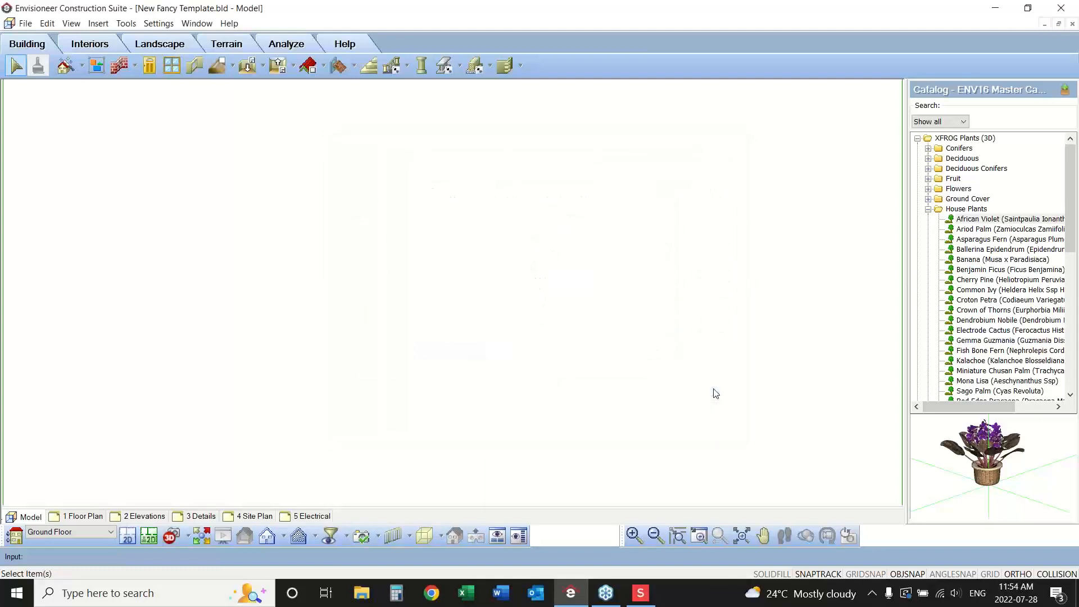
Close the saved template and create a new project from New Fancy Template.bld.
left_click(26, 25)
left_click(38, 84)
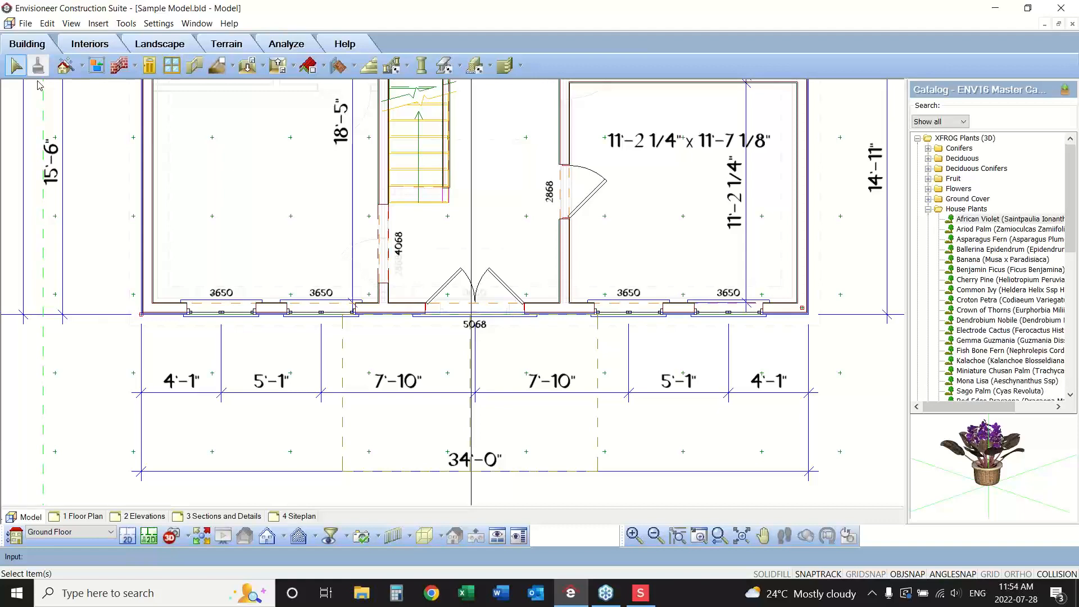
left_click(26, 25)
left_click(38, 37)
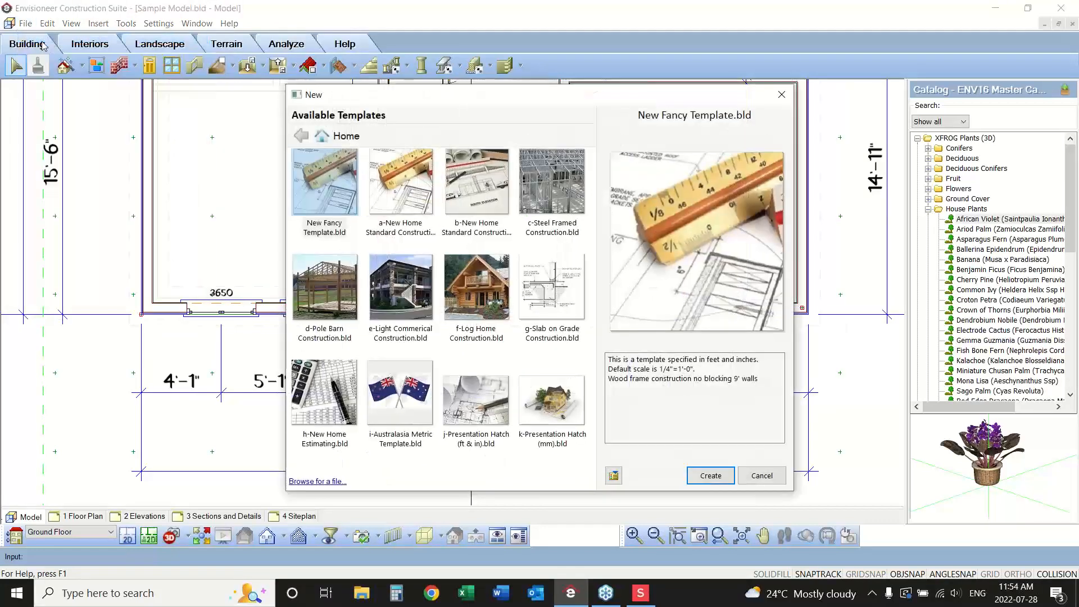
left_click(336, 236)
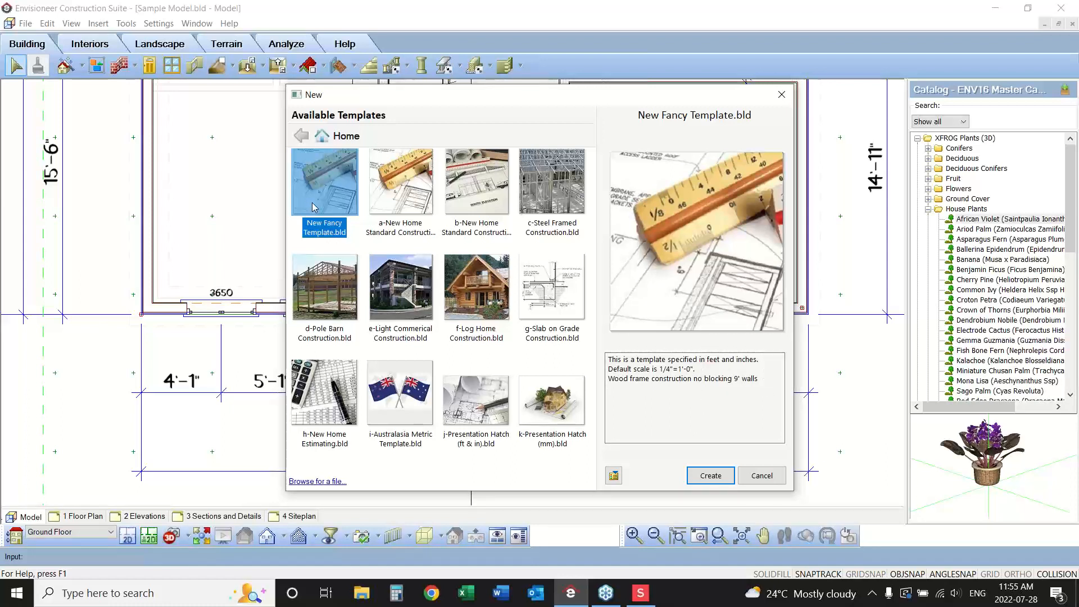
left_click(709, 476)
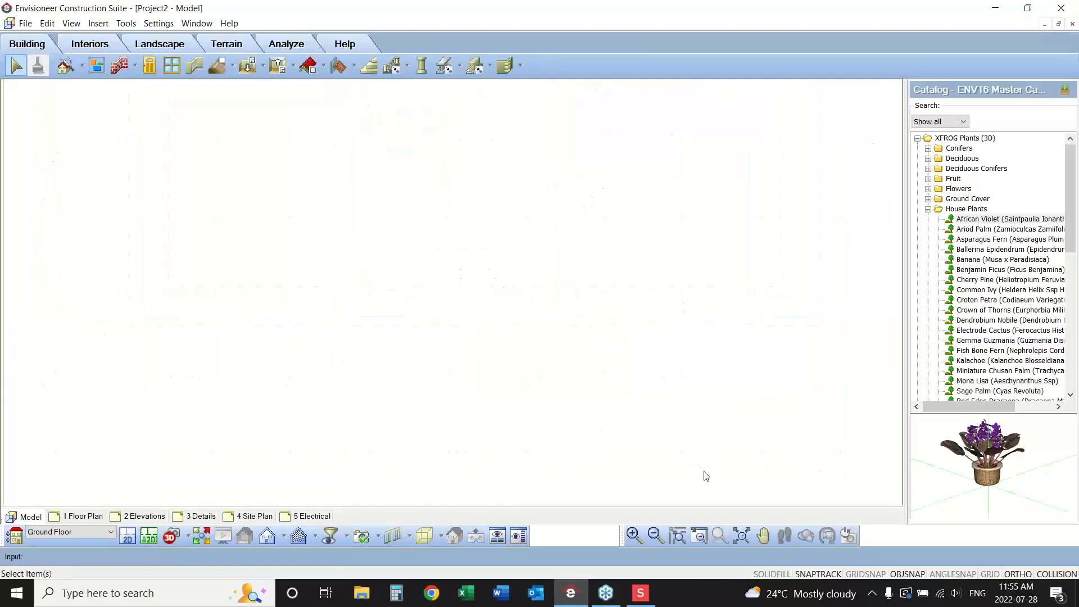
Check the building location heights and the Ground Floor's framing options in the new project, leaving them unmodified.
left_click(157, 24)
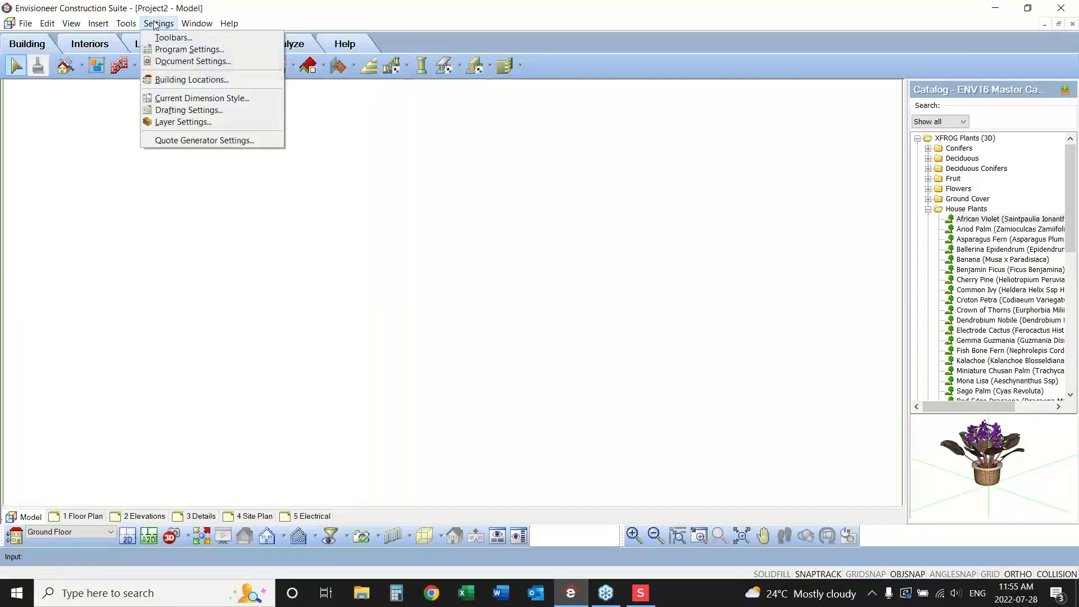
left_click(194, 79)
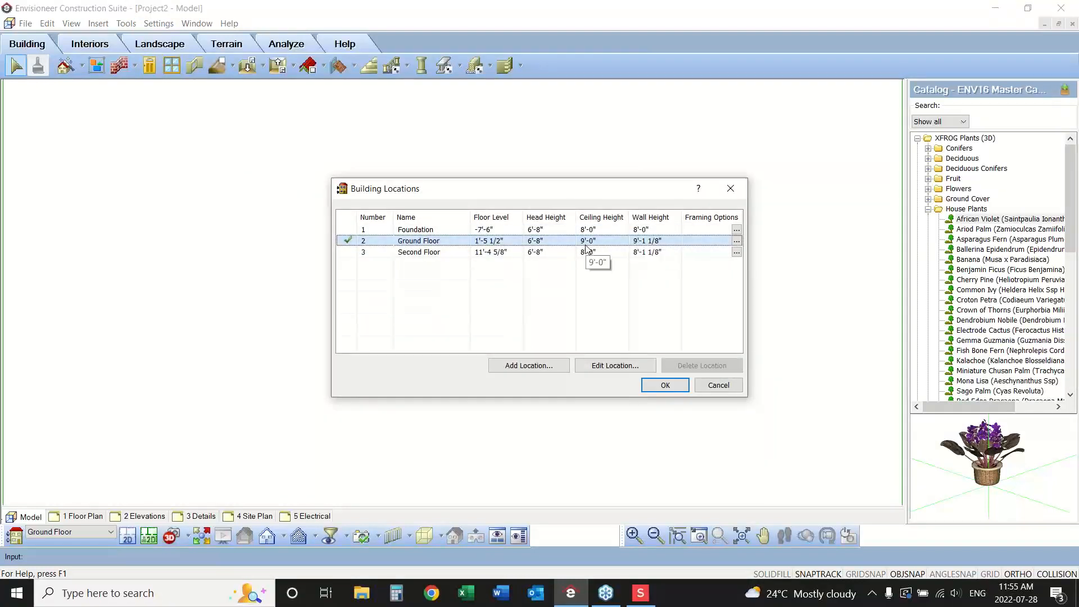
left_click(736, 241)
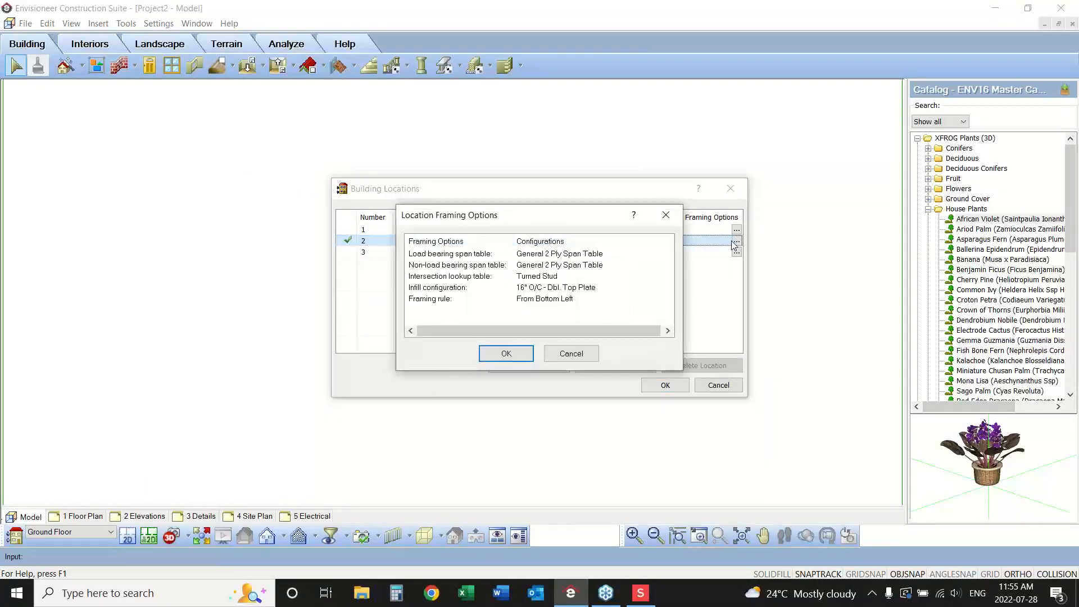
left_click(570, 353)
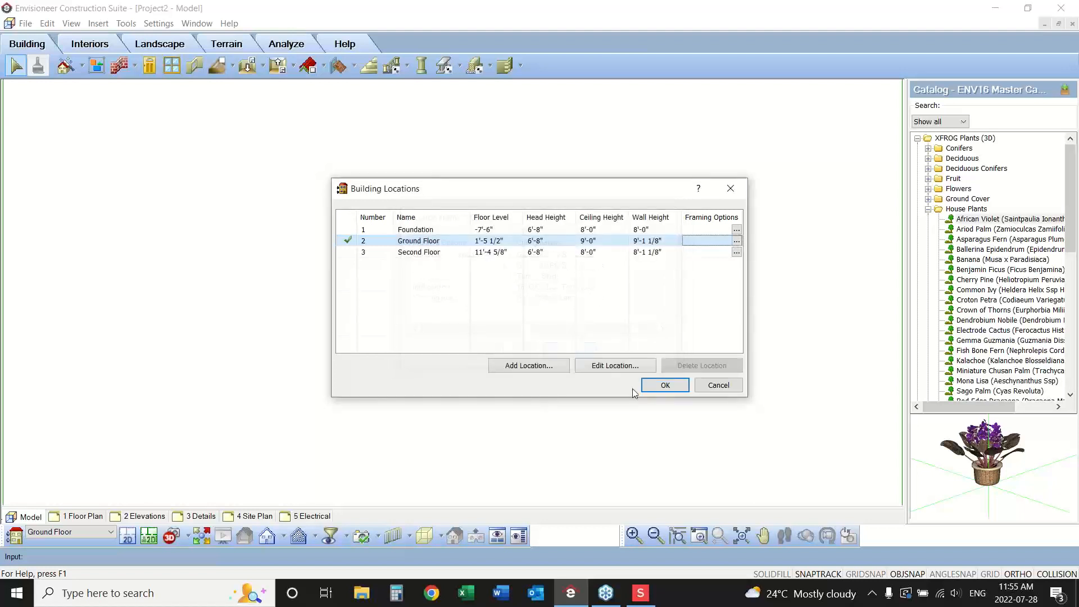
left_click(718, 390)
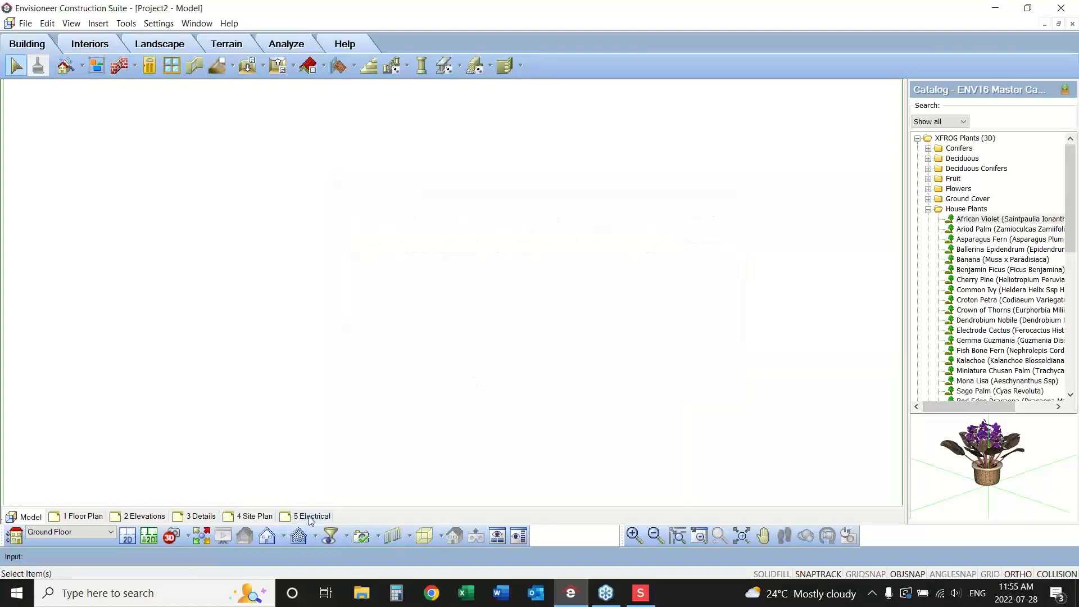
Examine the new project's 1 Floor Plan sheet, then review the model's building locations again without making changes.
left_click(84, 517)
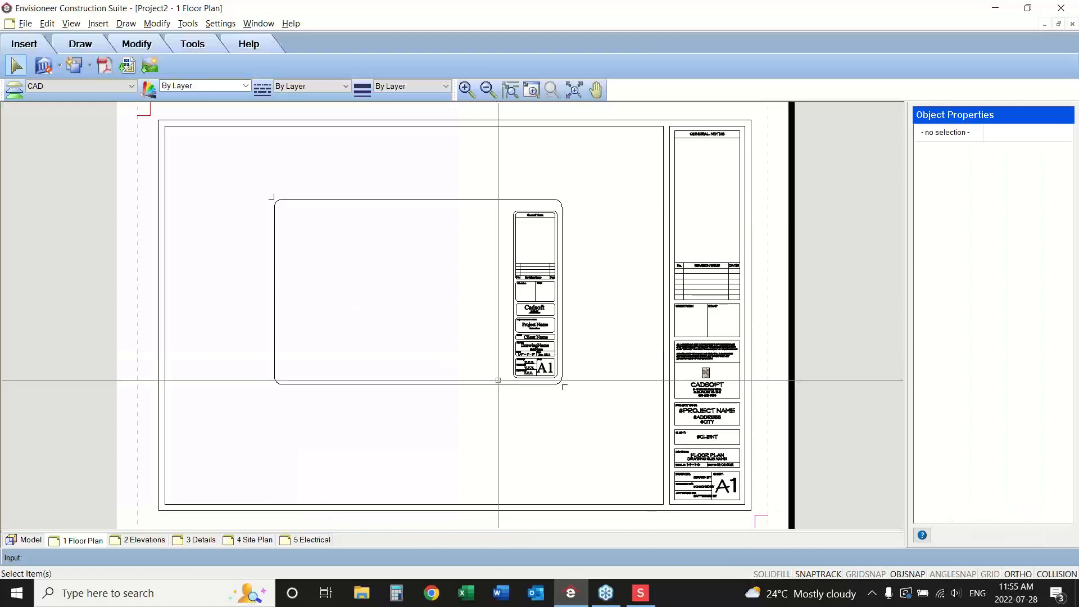
left_click(24, 540)
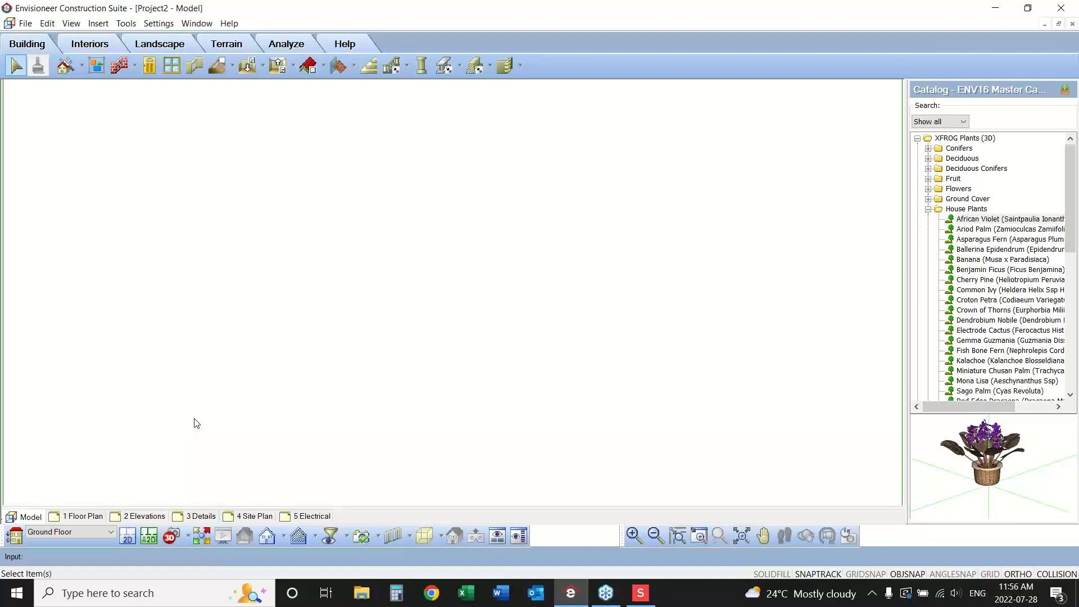
left_click(90, 517)
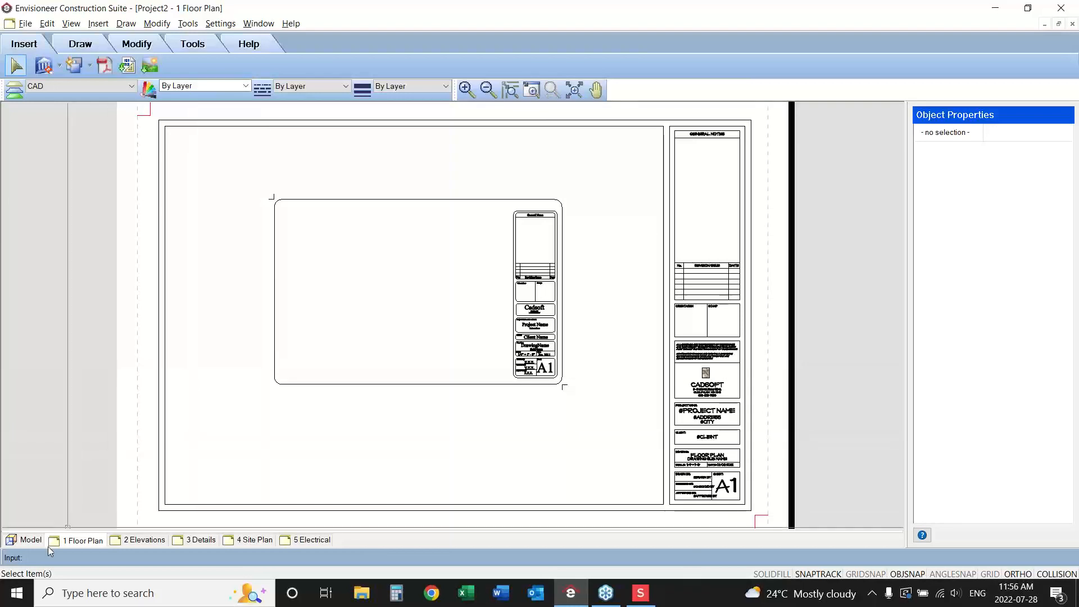
left_click(31, 540)
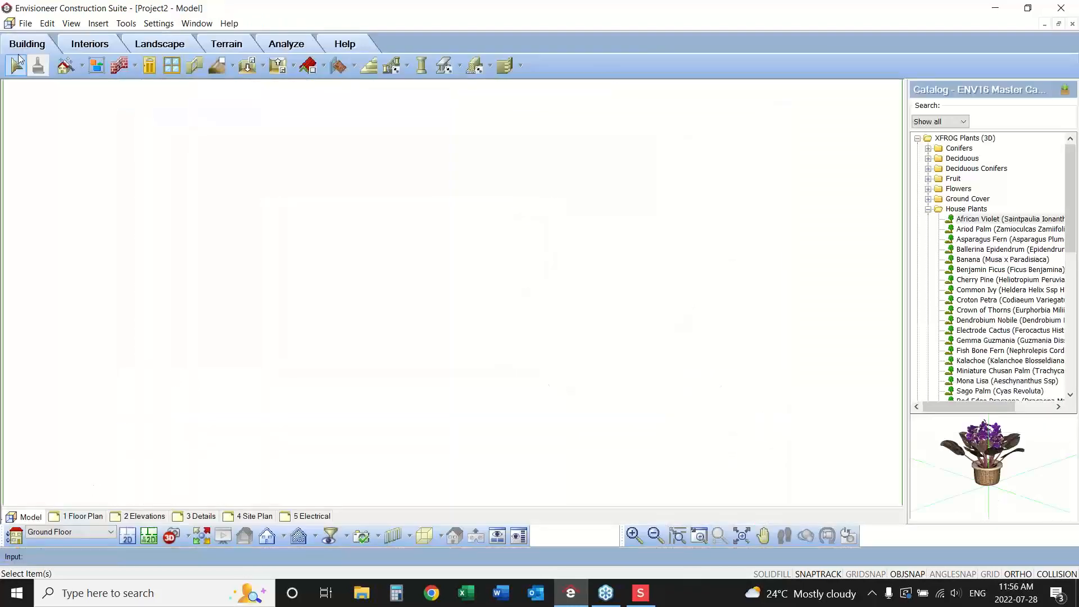
left_click(159, 24)
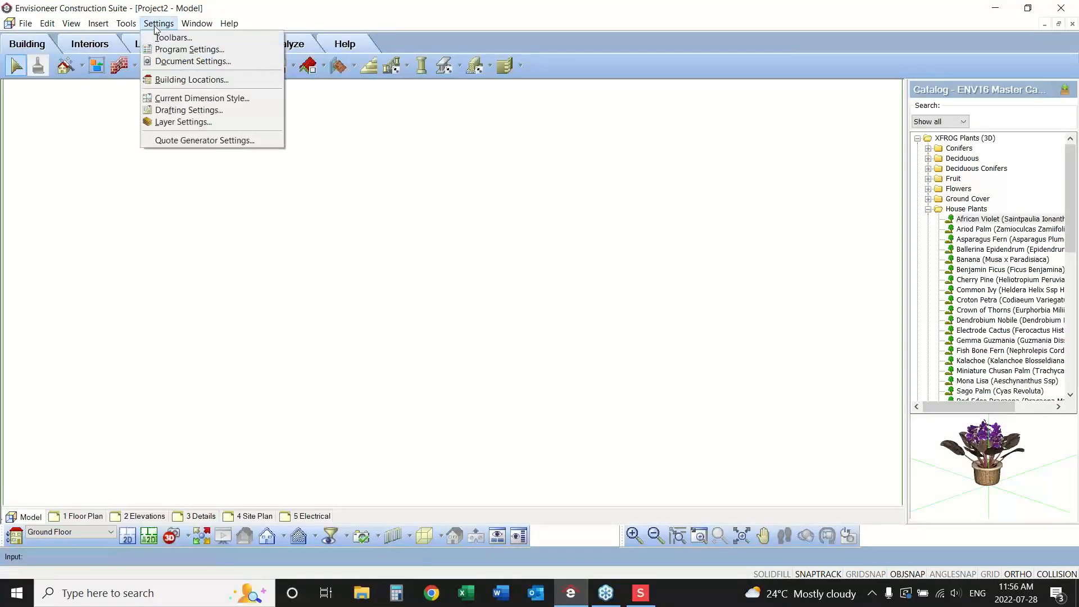
left_click(158, 82)
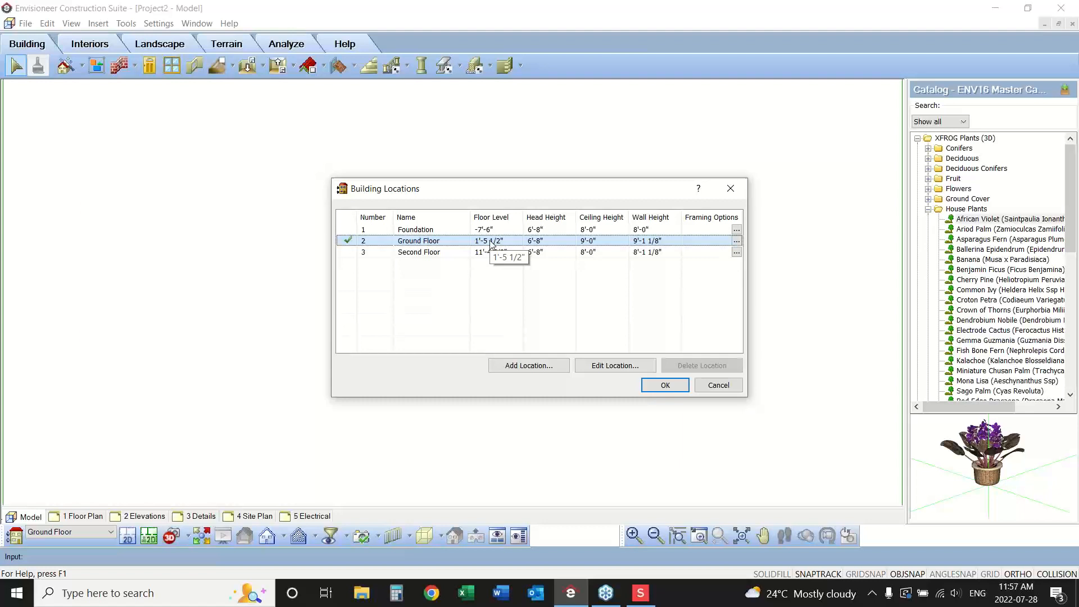
left_click(716, 385)
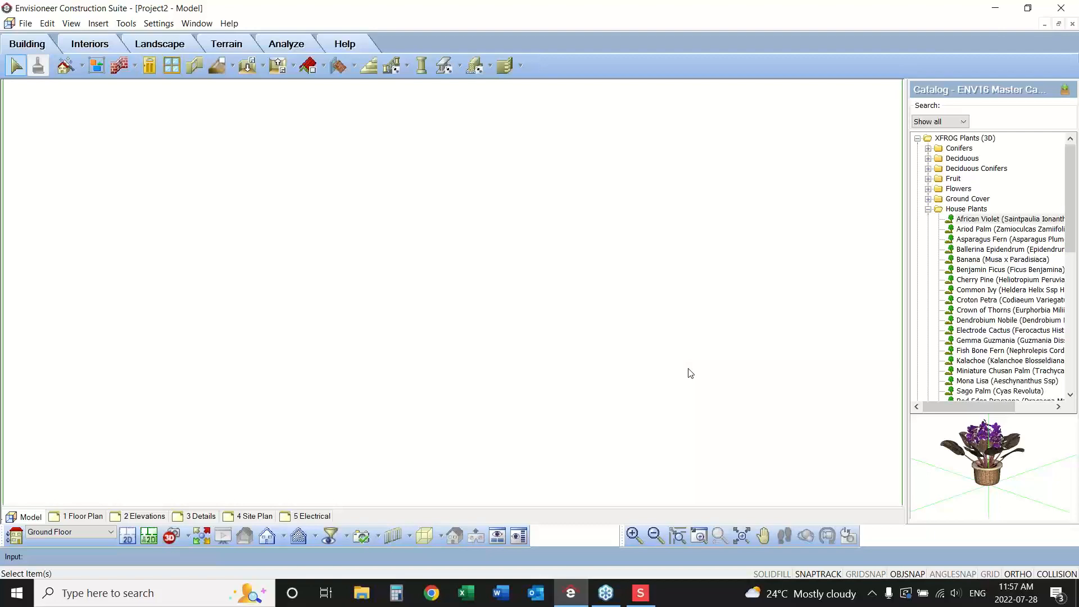
Close the new project and fit the entire Sample Model drawing in view.
left_click(26, 23)
left_click(40, 79)
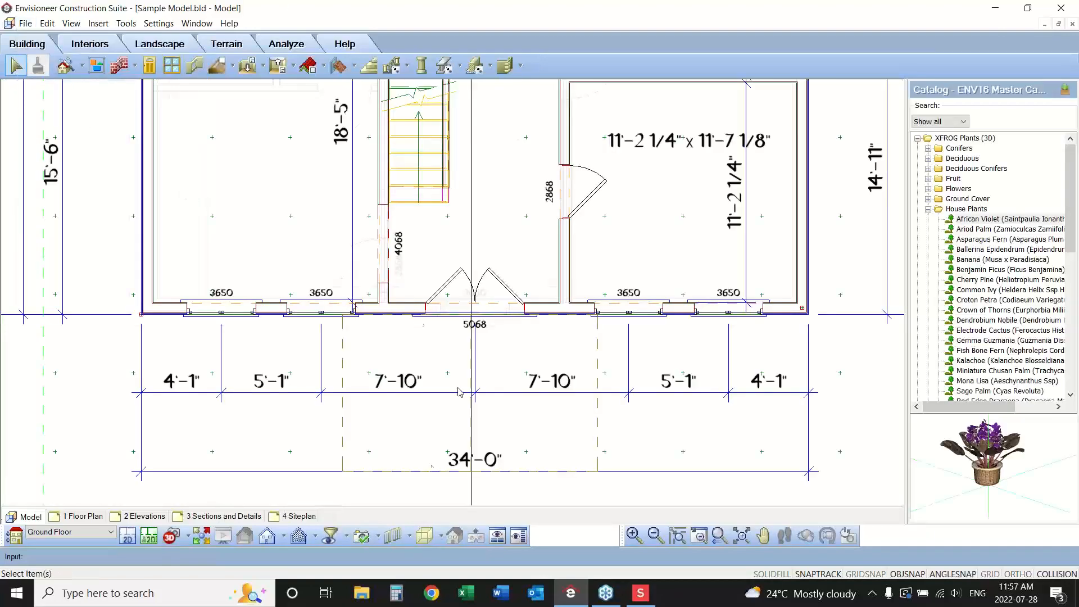
left_click(742, 535)
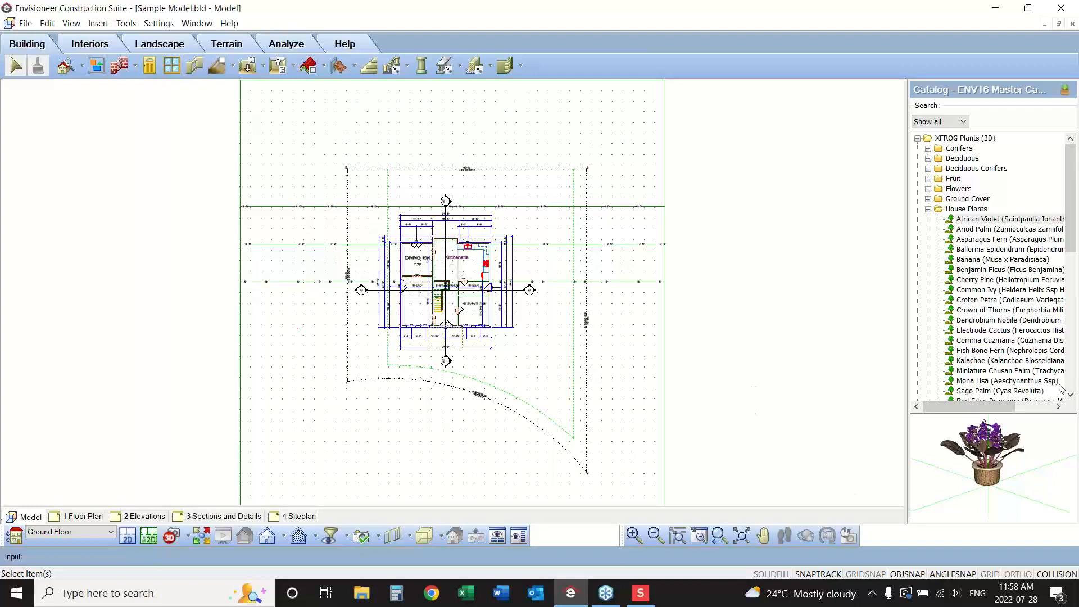
left_click(1063, 315)
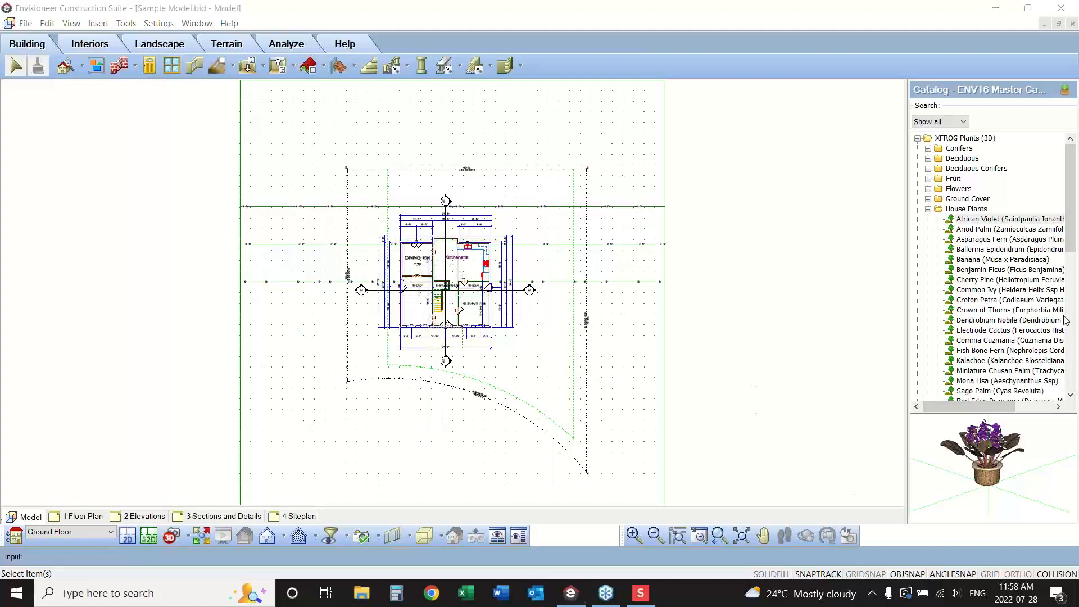